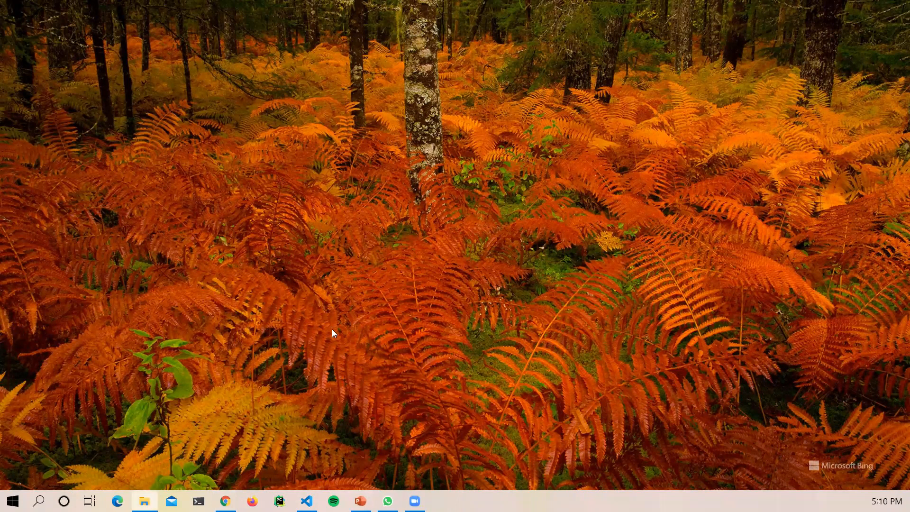
Step: Run Start GeoServer from the Start menu search, let the server finish starting, then bring Chrome forward
click(13, 501)
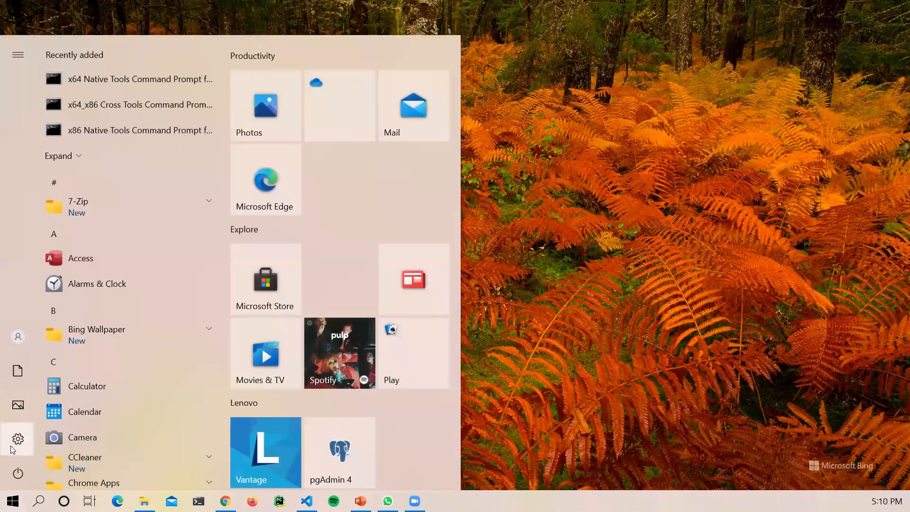
text(ge)
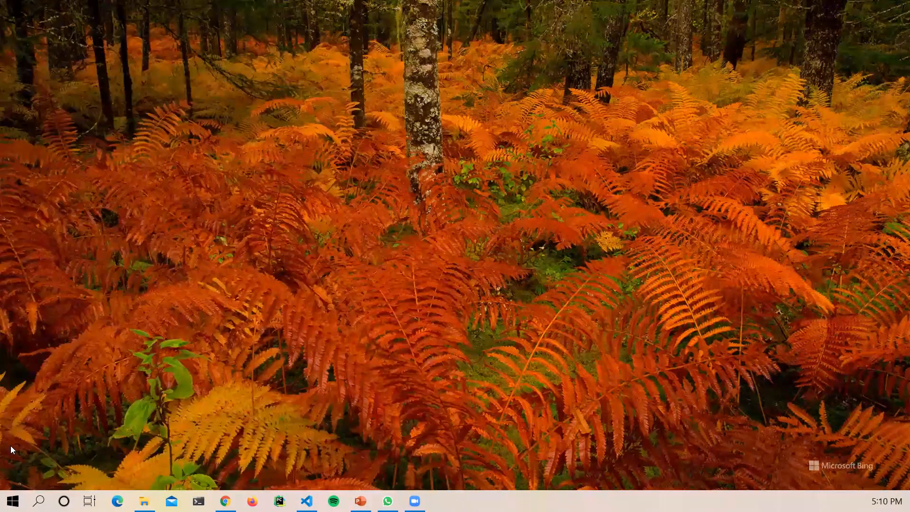
text(oserver)
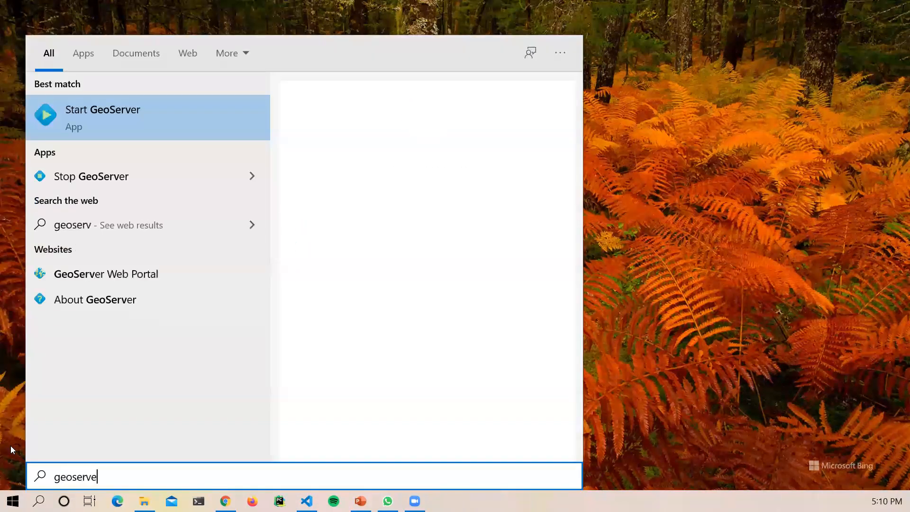
click(123, 112)
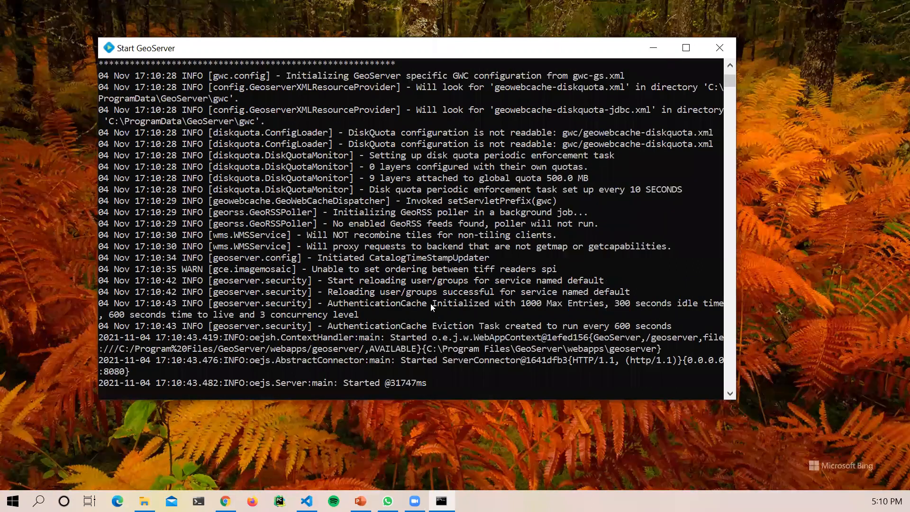
click(627, 313)
key(Escape)
click(225, 501)
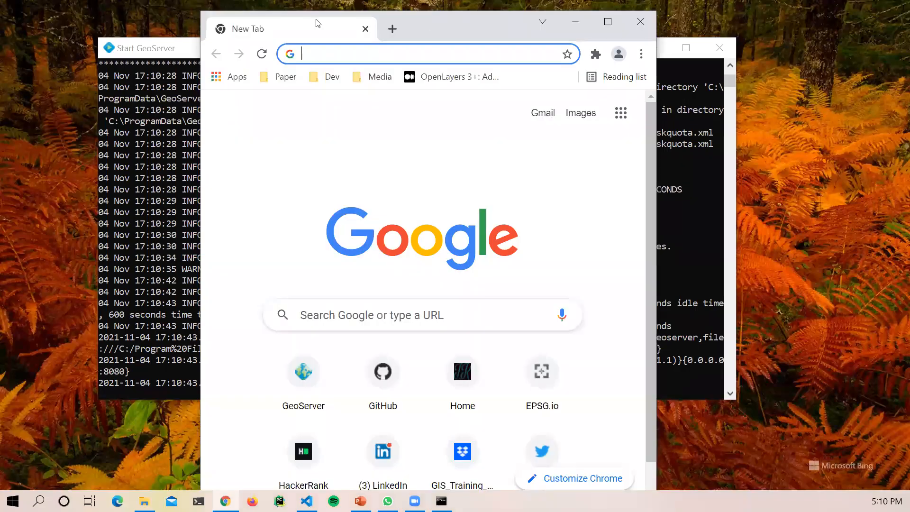
Step: Maximize Chrome and load localhost:8080/geoserver/web/ from the 'local' address suggestion
double_click(316, 22)
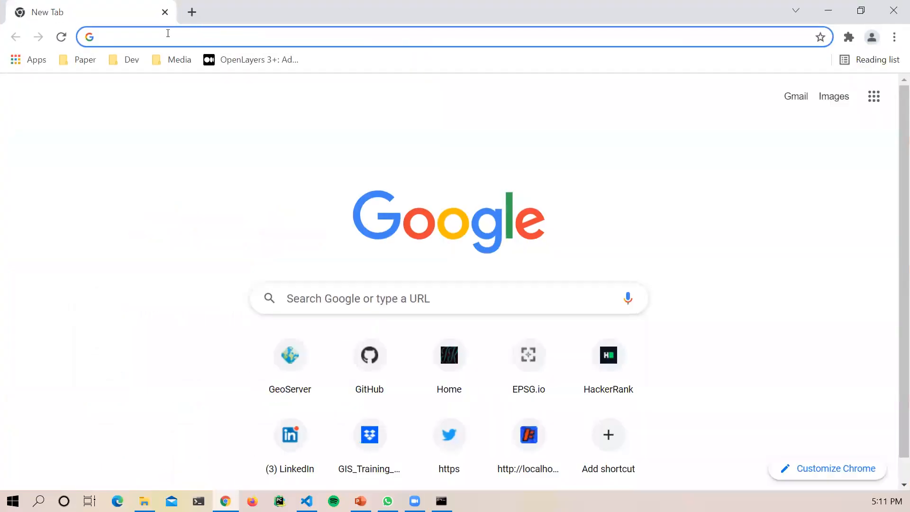
click(119, 31)
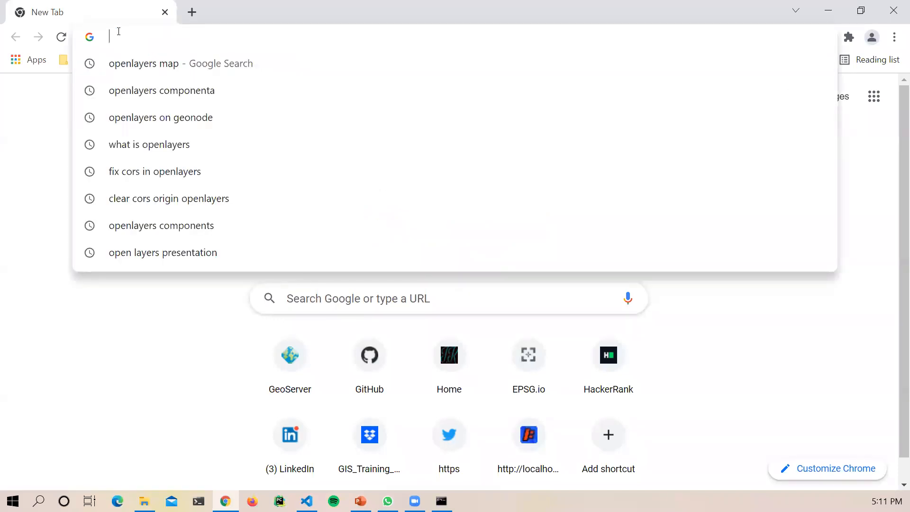
text(local)
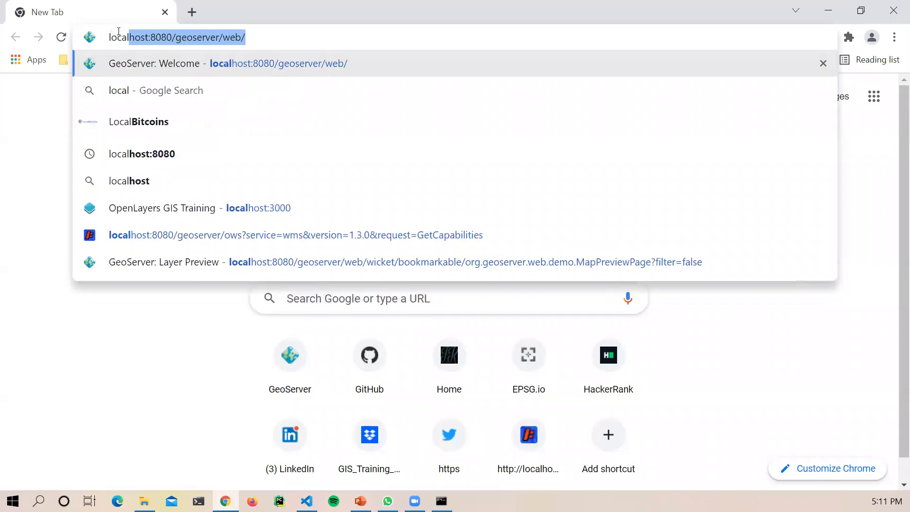
key(Right)
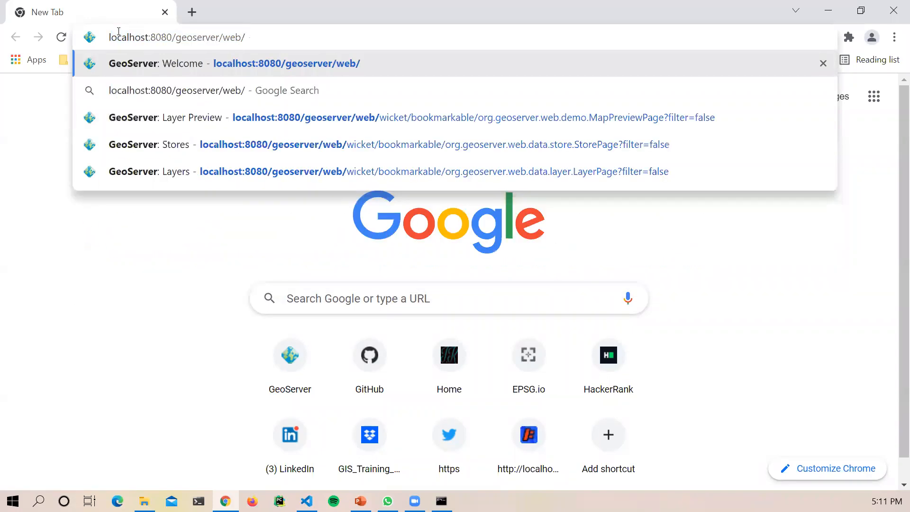
key(Return)
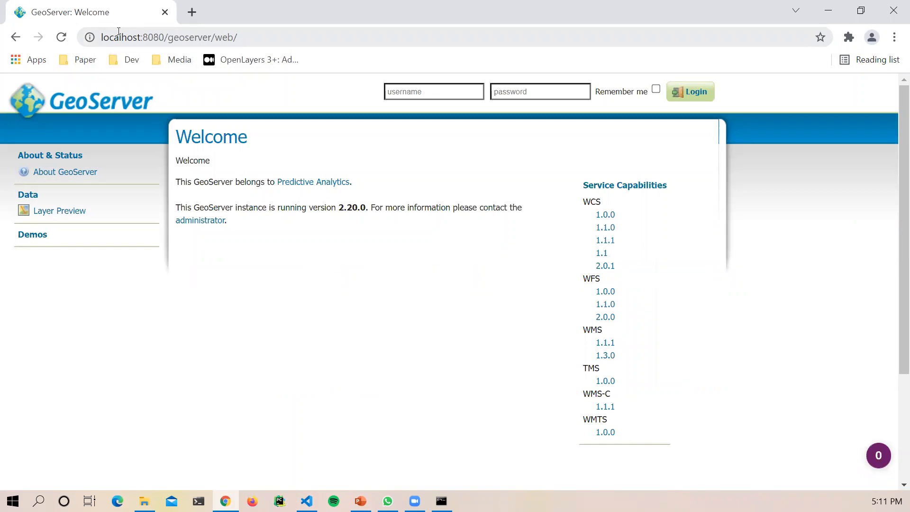
Step: Log in to GeoServer with the admin username and the administrator password
click(395, 89)
text(admin)
key(Tab)
text(g)
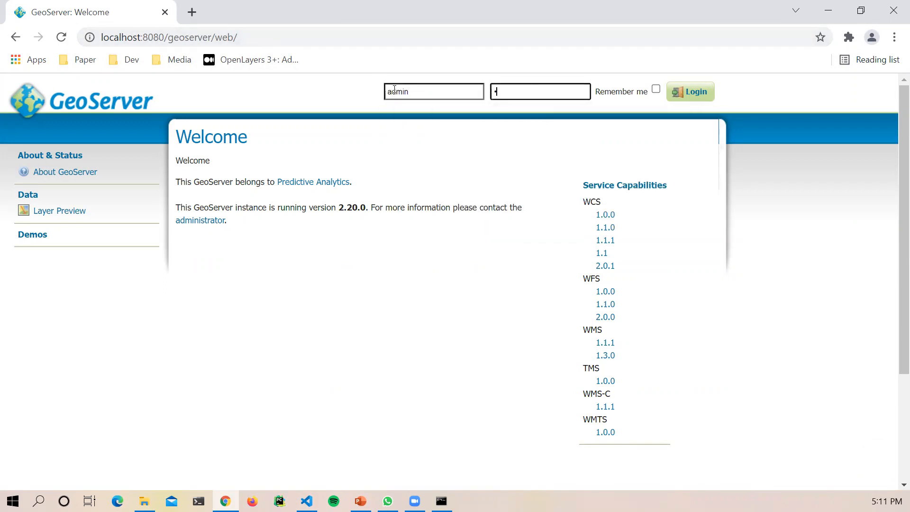
key(BackSpace)
text(geoserver)
key(Return)
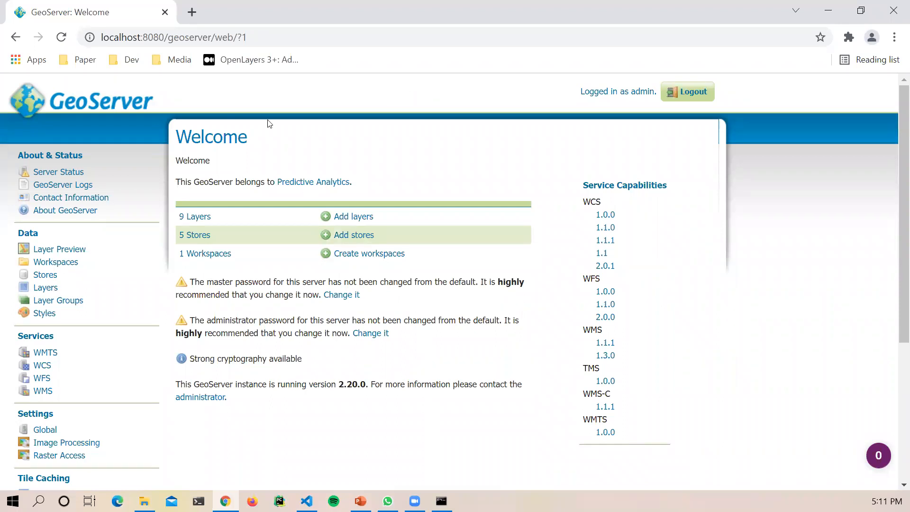
Step: View the 9 Layers list, then go back to the Welcome page
click(194, 218)
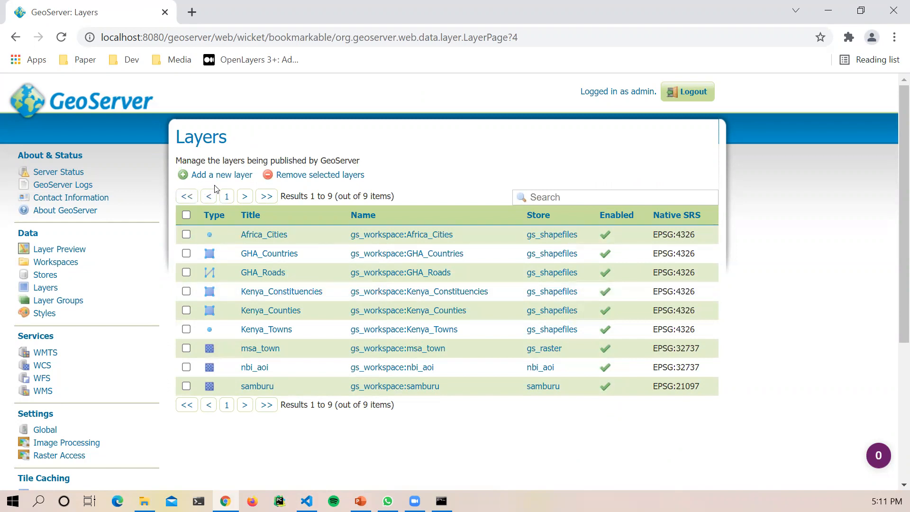
click(19, 40)
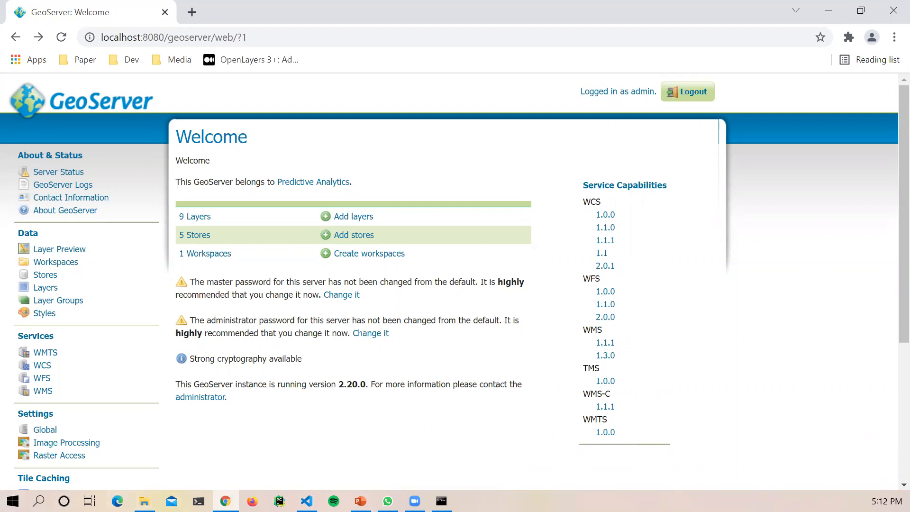
key(alt+Tab)
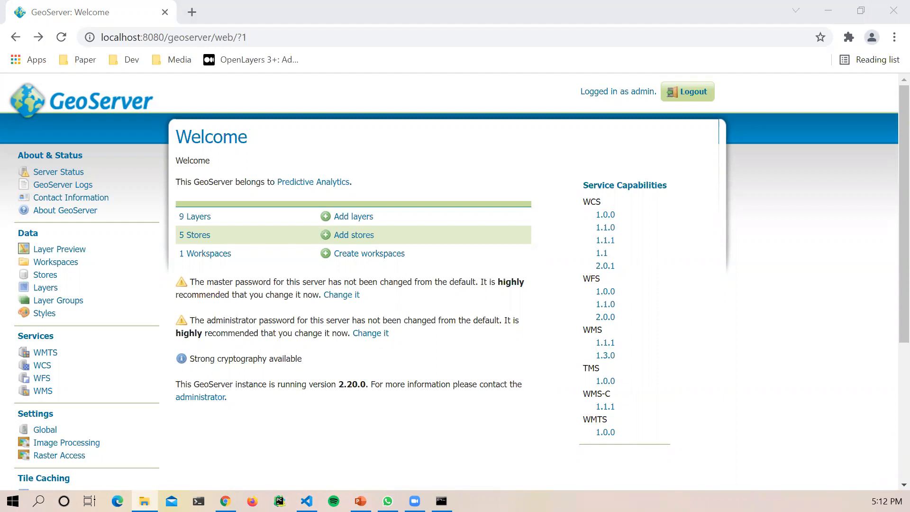
Step: In Downloads\IDM\Programs, widen the file list and launch npp.8.1.9.Installer.x64
key(alt+Tab)
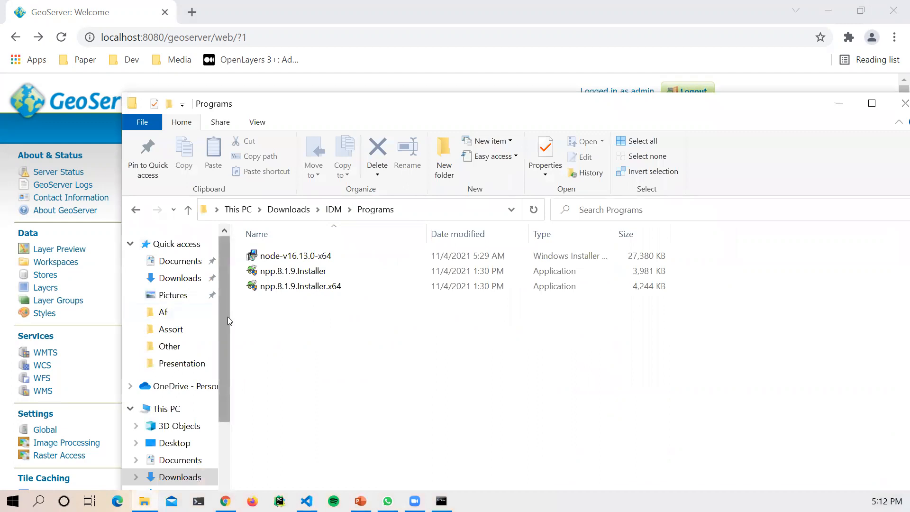
drag(212, 312, 145, 310)
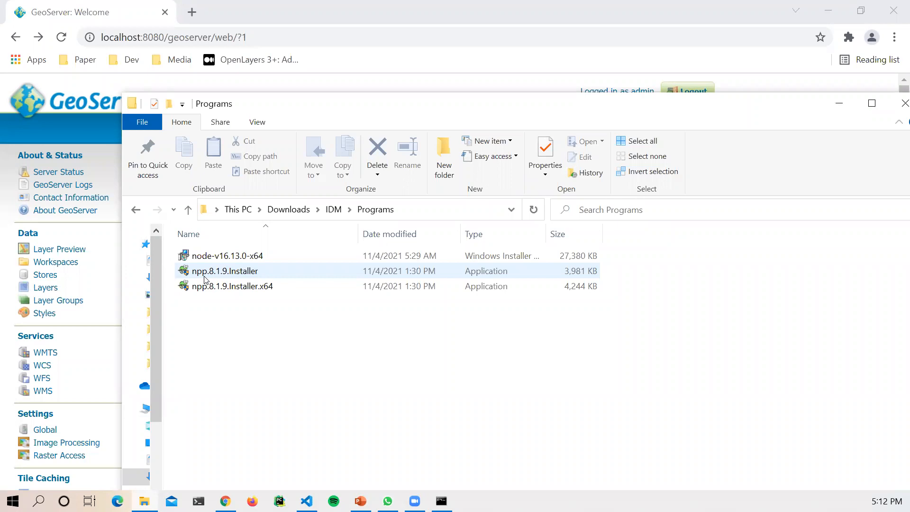
click(235, 275)
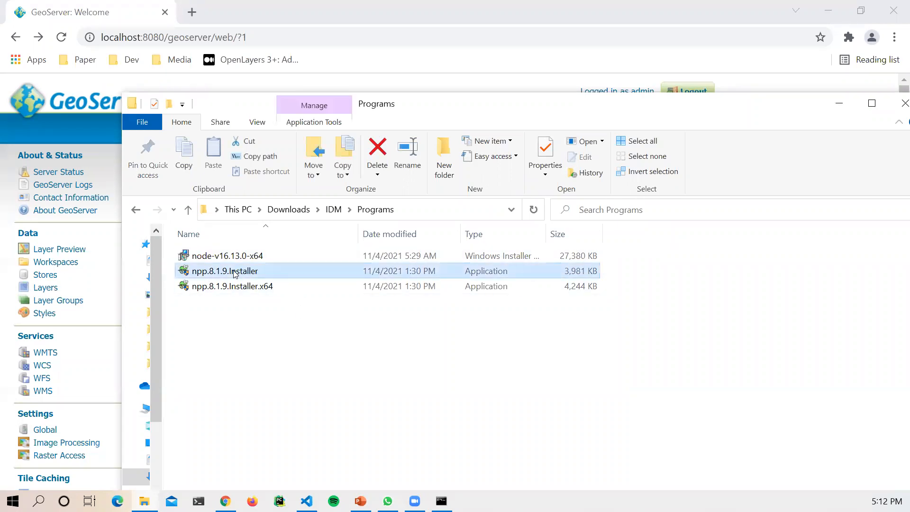
click(253, 286)
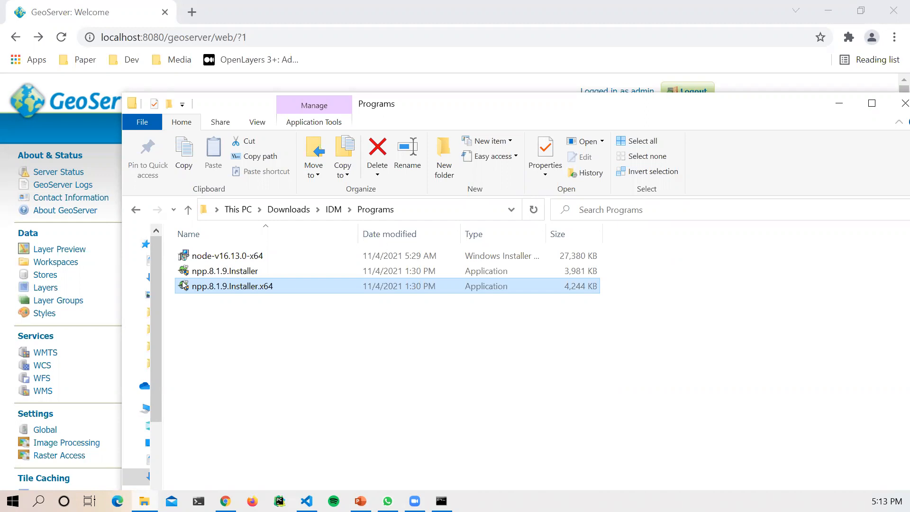
double_click(234, 286)
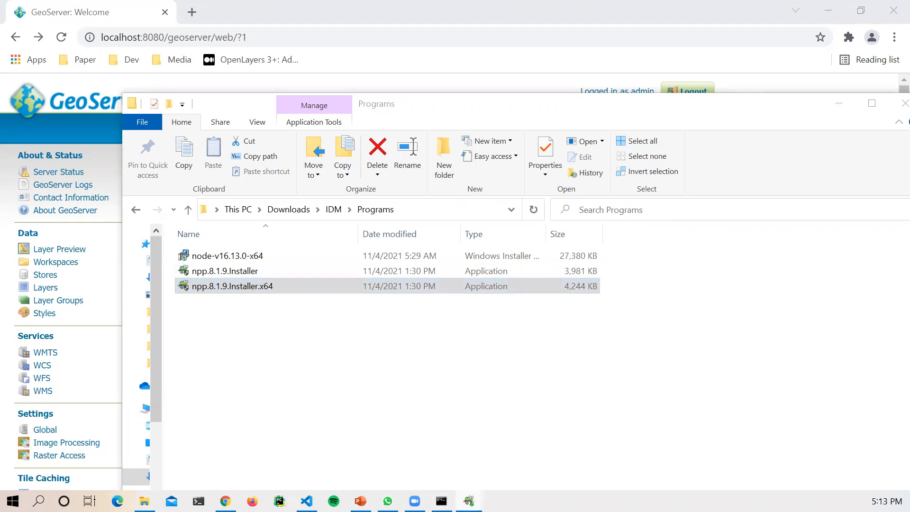
Step: Start the Notepad++ installer in English and accept the license agreement
click(835, 104)
click(445, 218)
click(445, 218)
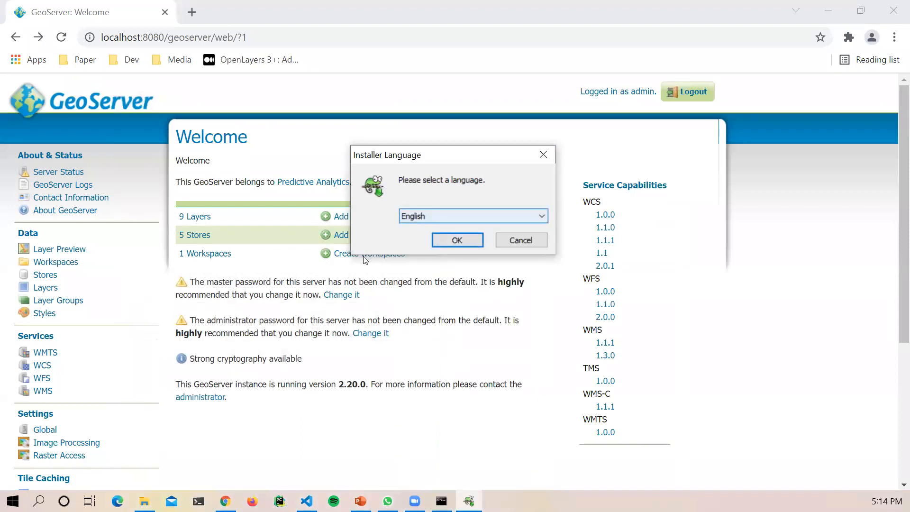
click(441, 237)
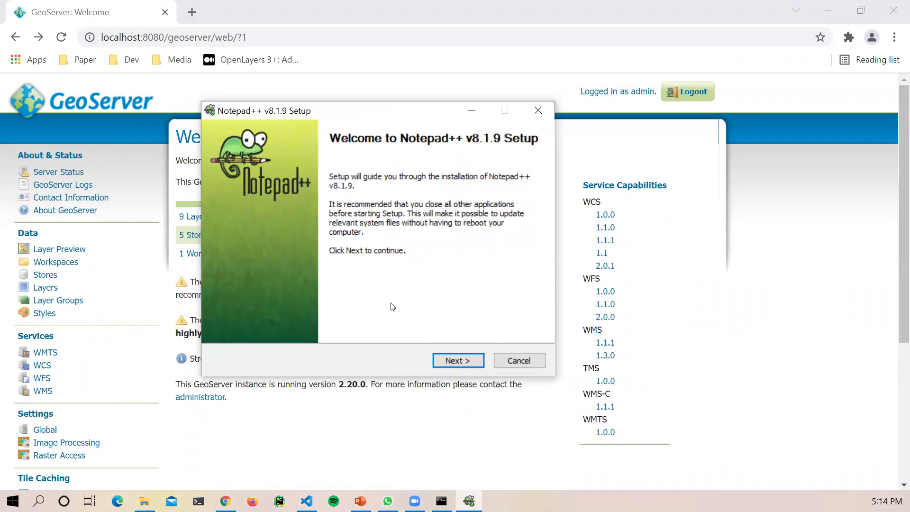
click(450, 361)
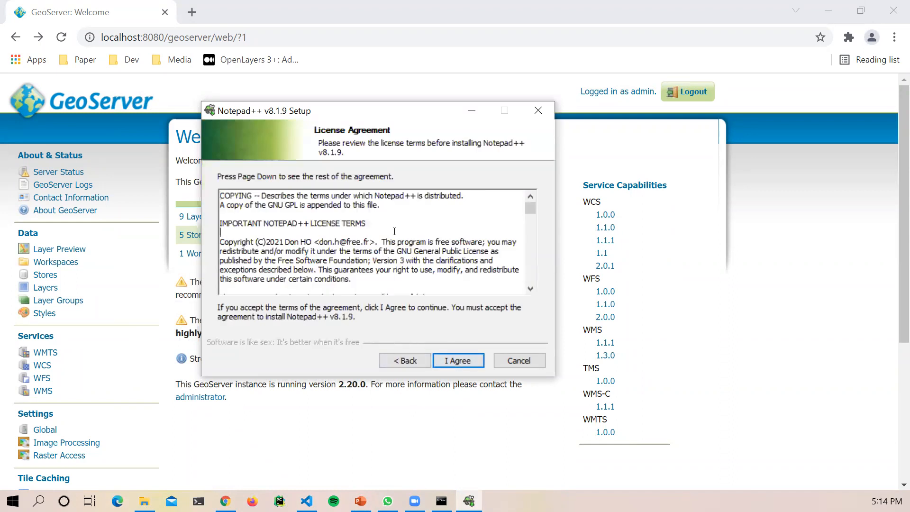
scroll(529, 269, down, 5)
scroll(529, 268, down, 10)
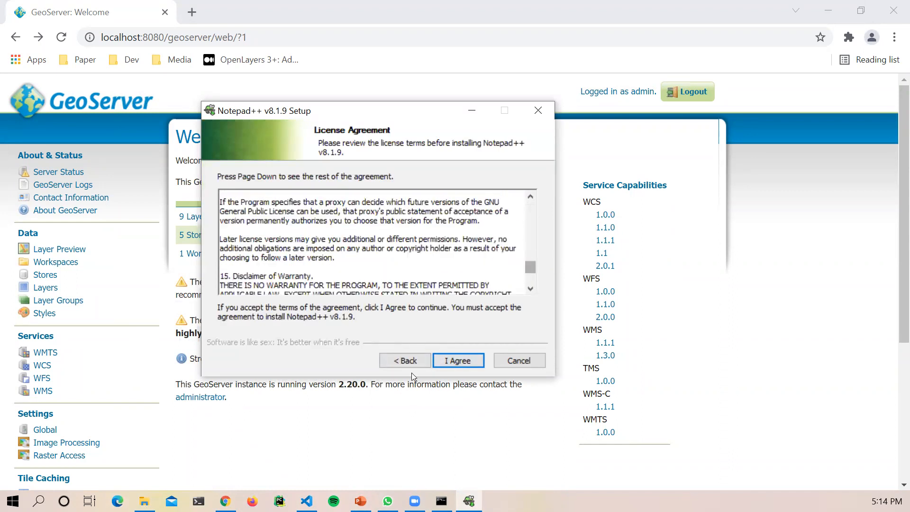
click(438, 362)
Step: Keep the default location and components, add a desktop shortcut, install, and launch Notepad++
drag(350, 274, 221, 263)
click(347, 282)
click(456, 360)
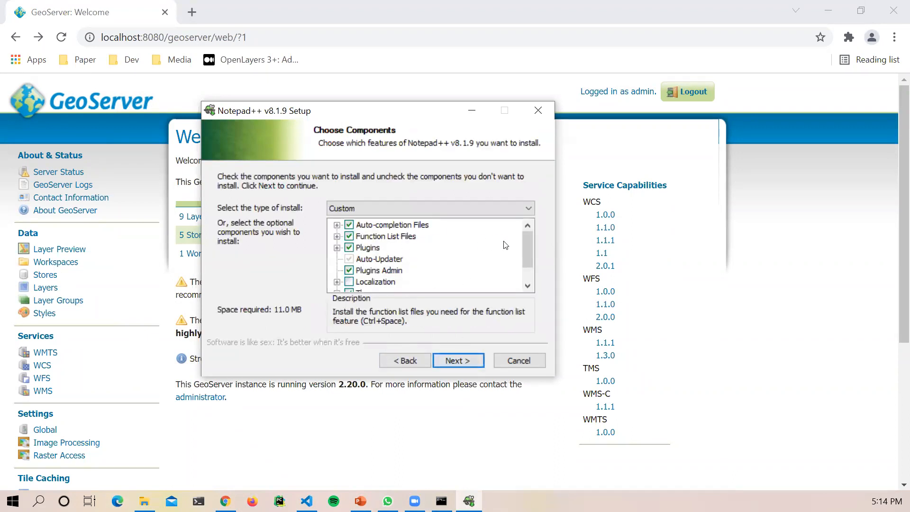
scroll(531, 263, down, 1)
drag(539, 224, 365, 159)
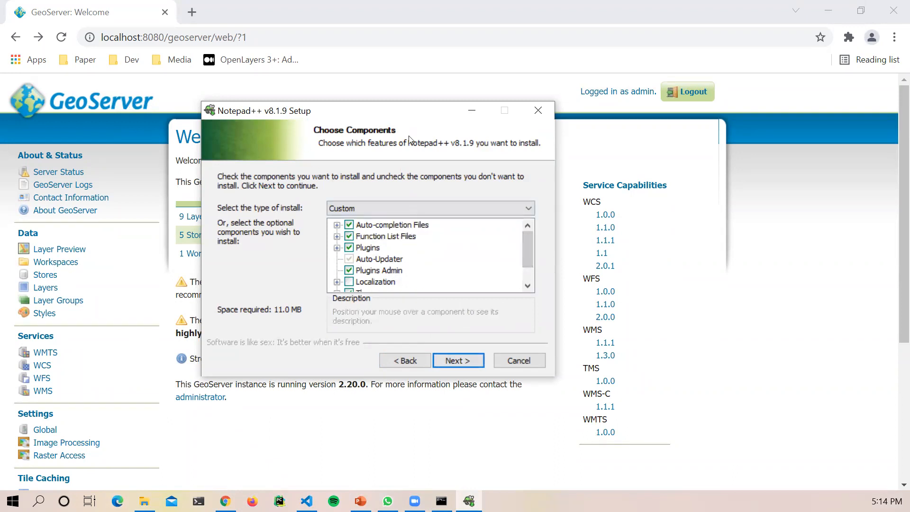
click(460, 360)
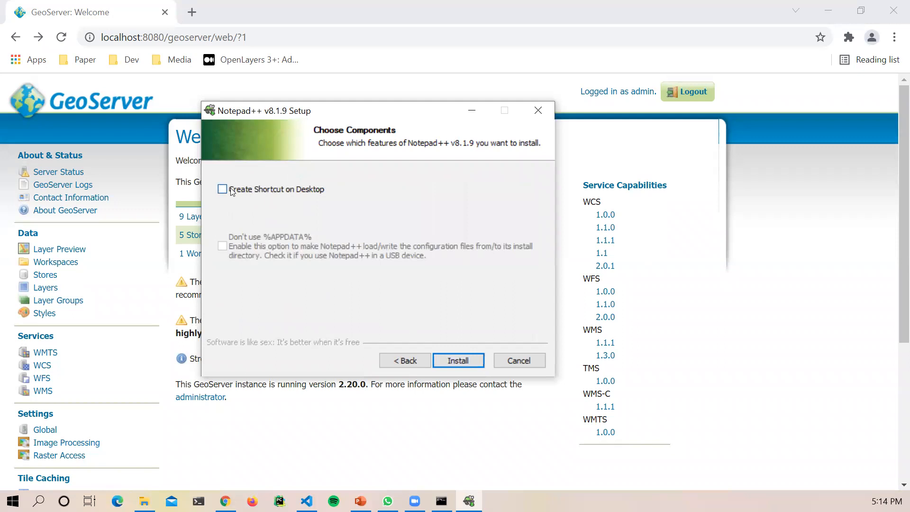
click(295, 189)
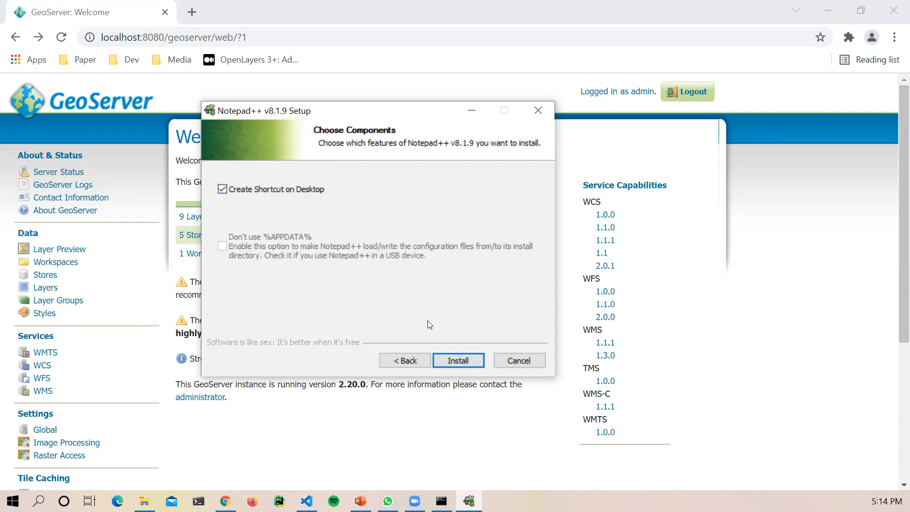
click(468, 364)
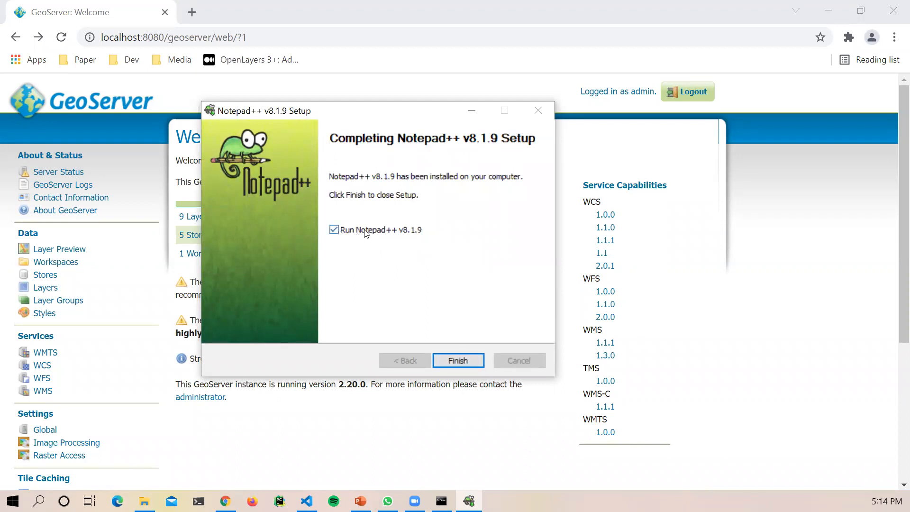
click(458, 361)
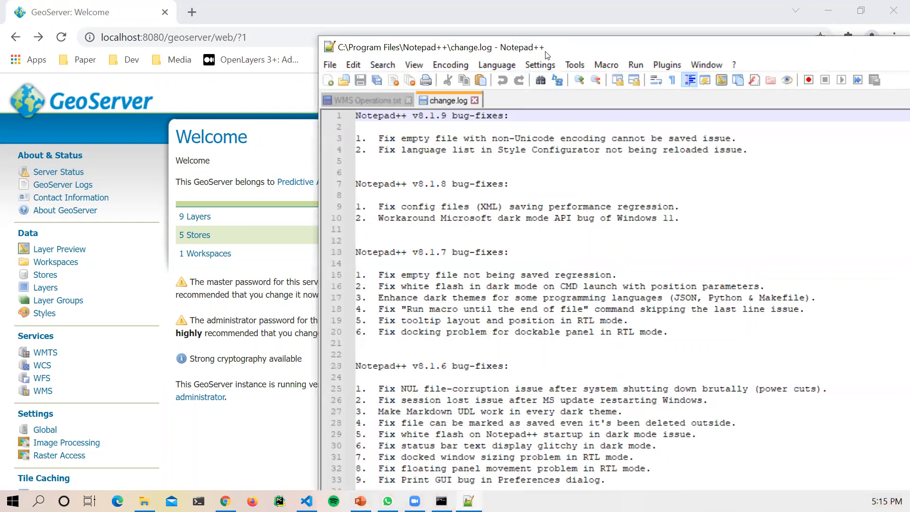
Step: Close change.log and WMS Operations.txt without saving, leaving only 'new 1' open
drag(548, 56, 425, 42)
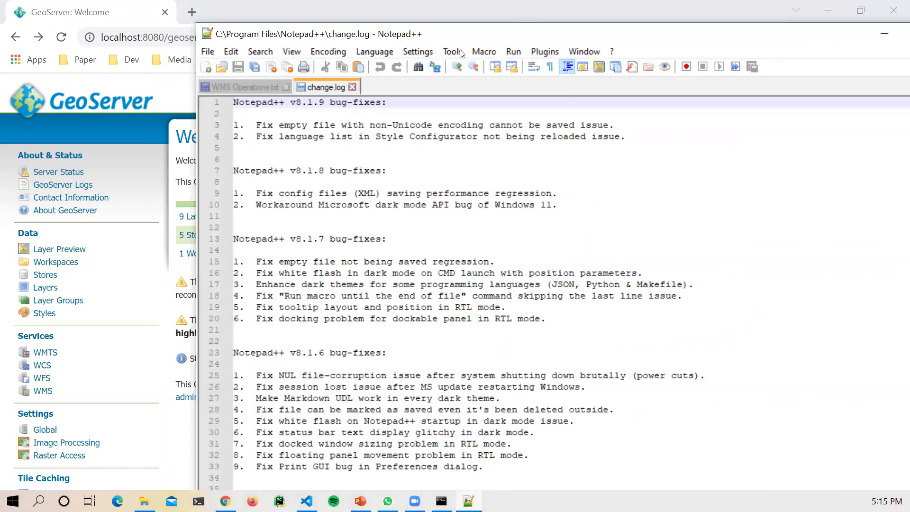
click(351, 86)
click(286, 87)
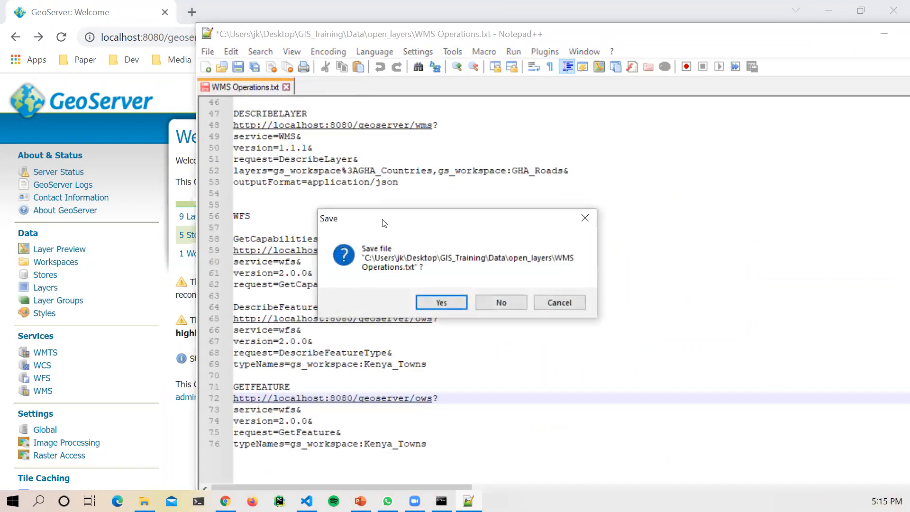
click(501, 303)
drag(393, 35, 294, 49)
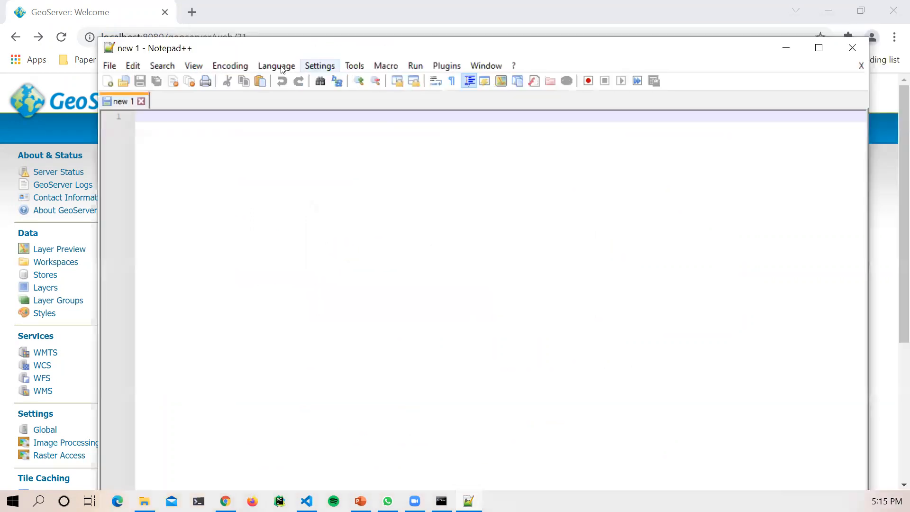
Step: Maximize Notepad++, then return to Chrome's GeoServer page and highlight the Service Capabilities heading
click(828, 54)
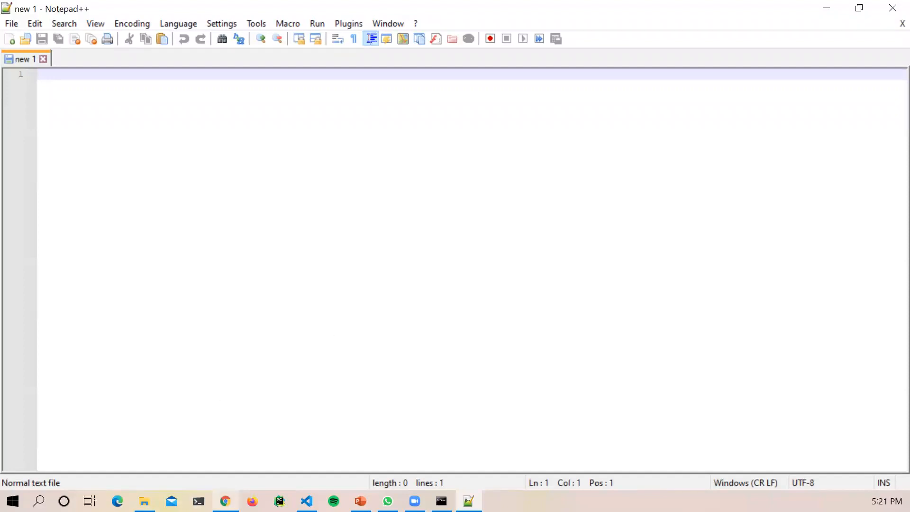
click(226, 501)
triple_click(623, 186)
click(677, 191)
drag(669, 186, 616, 185)
Step: Highlight the WFS and WMS service names, then open the WMS 1.3.0 GetCapabilities link
click(665, 235)
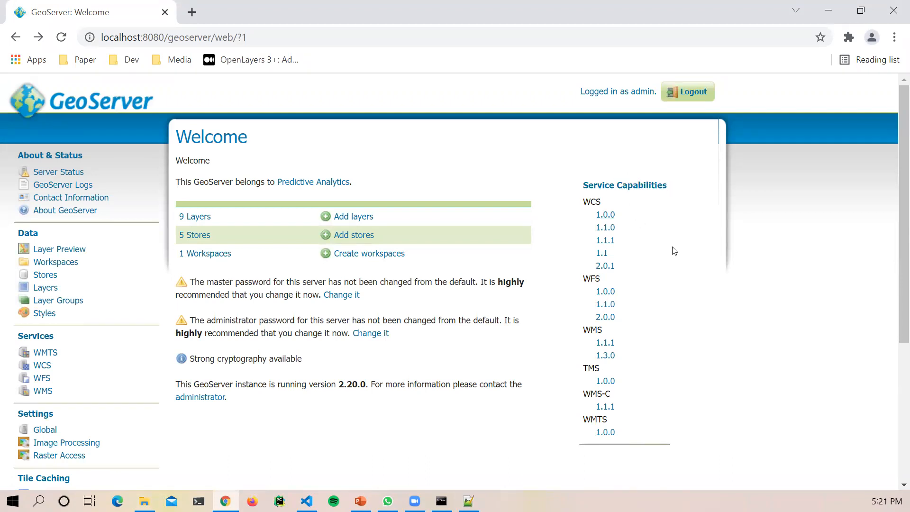
drag(583, 280, 601, 280)
click(602, 280)
drag(583, 329, 604, 330)
click(605, 331)
click(604, 331)
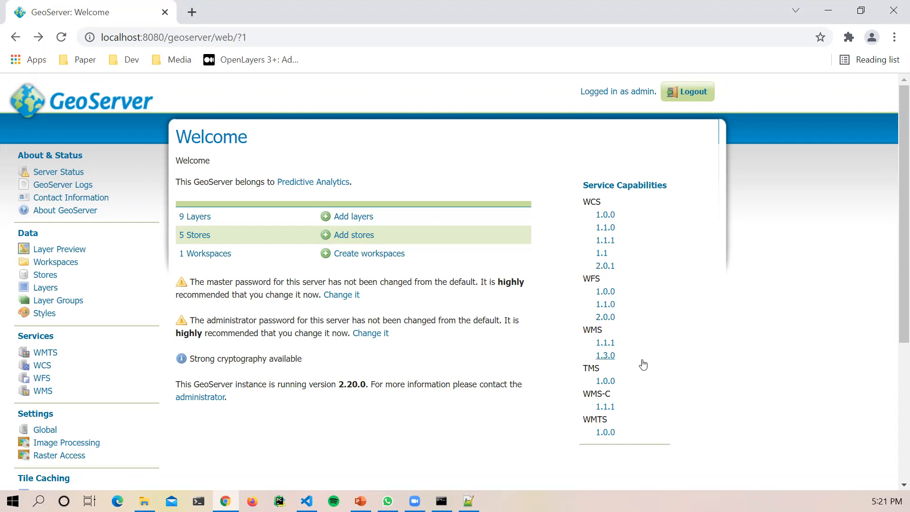
click(609, 361)
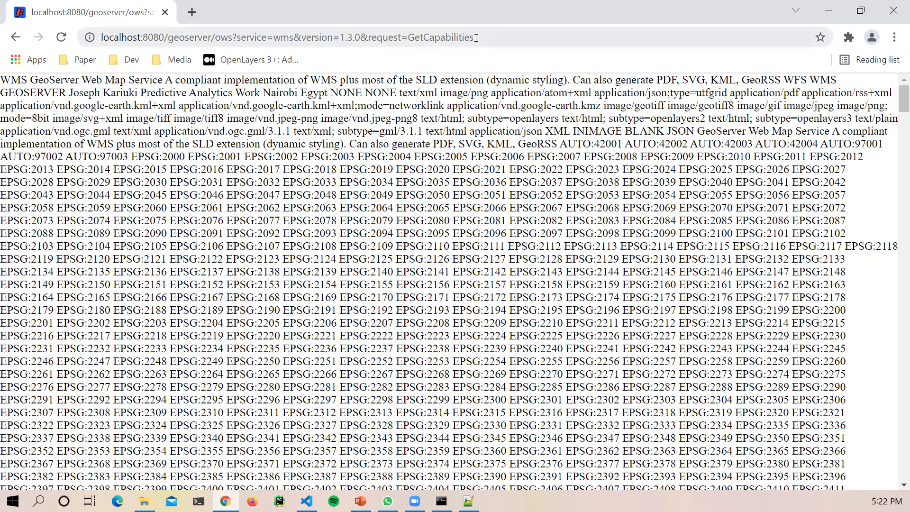
Step: Select the full GetCapabilities request URL in the address bar
drag(480, 37, 306, 38)
drag(219, 43, 83, 38)
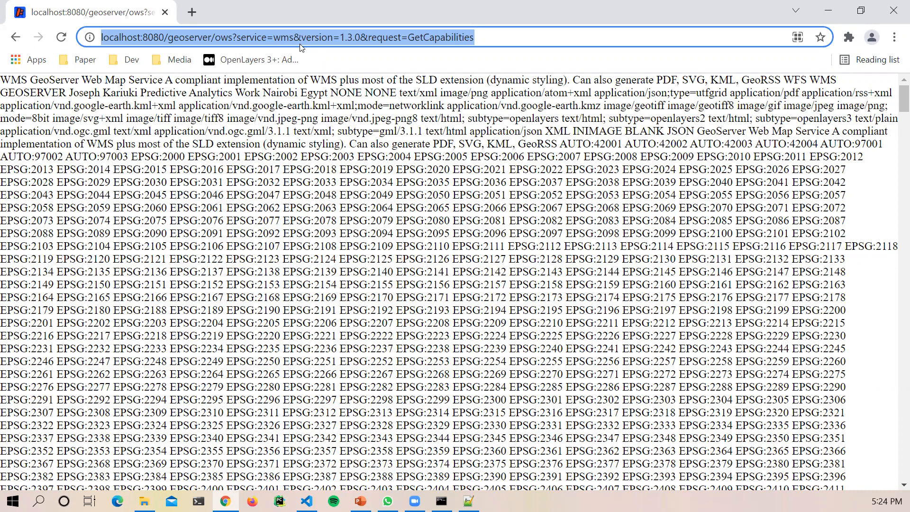
Step: Open Chrome's Extensions page via More tools, then open the Chrome Web Store from its menu
click(893, 38)
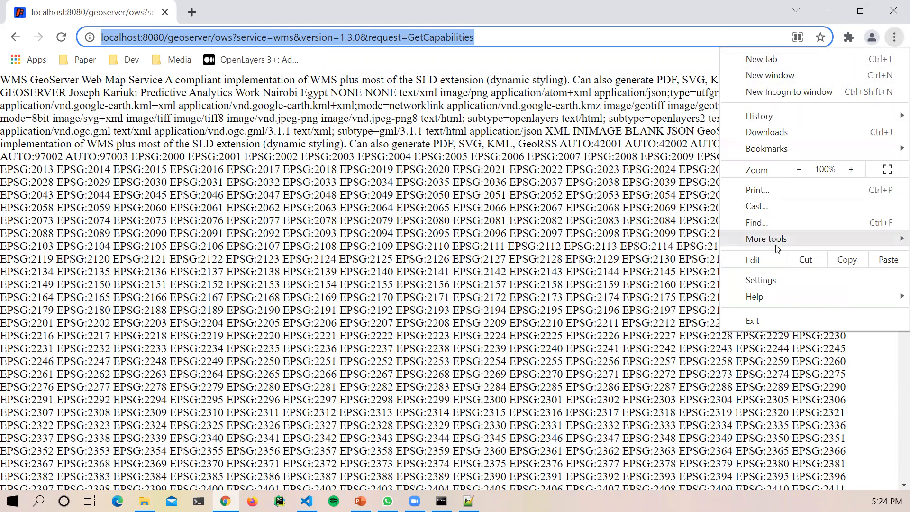
mouse_move(773, 244)
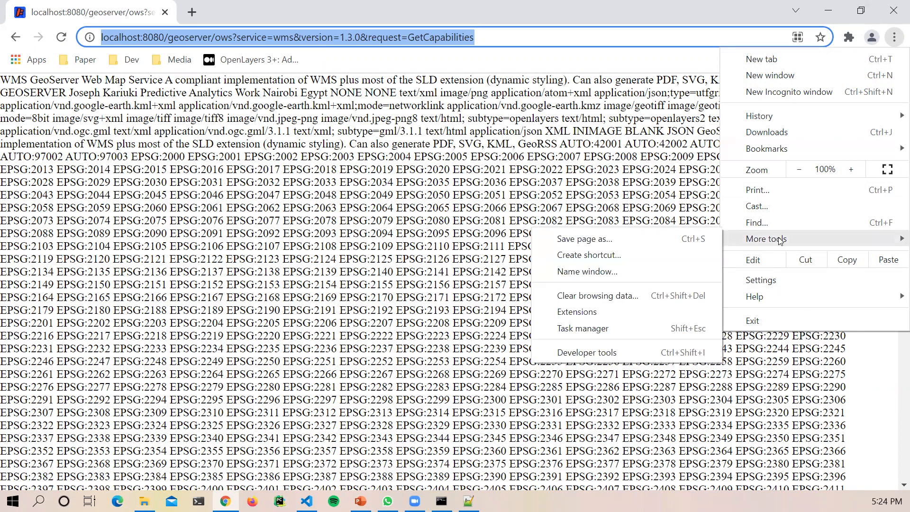
click(573, 314)
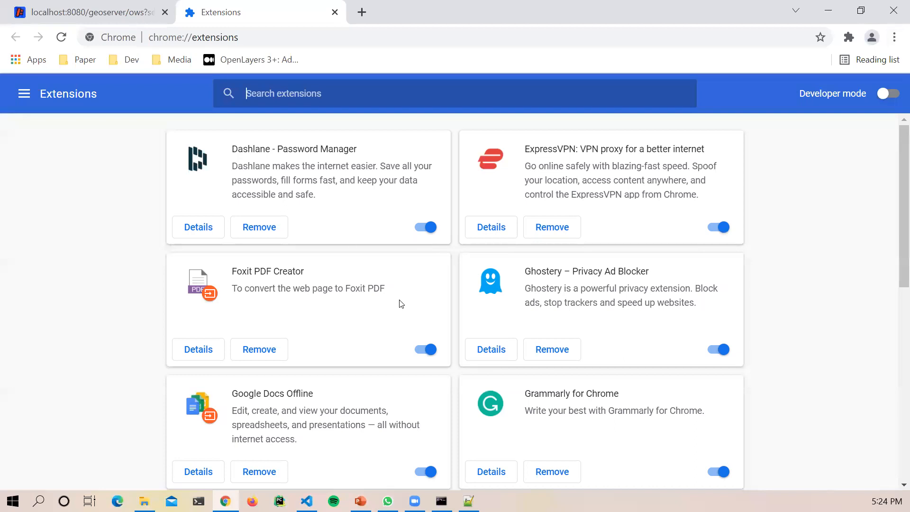
scroll(402, 308, down, 5)
scroll(405, 308, down, 3)
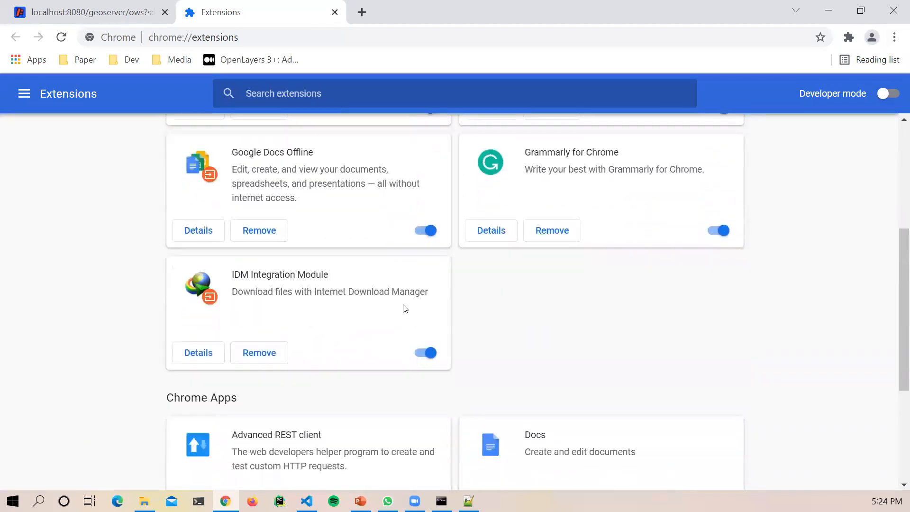
scroll(405, 309, up, 3)
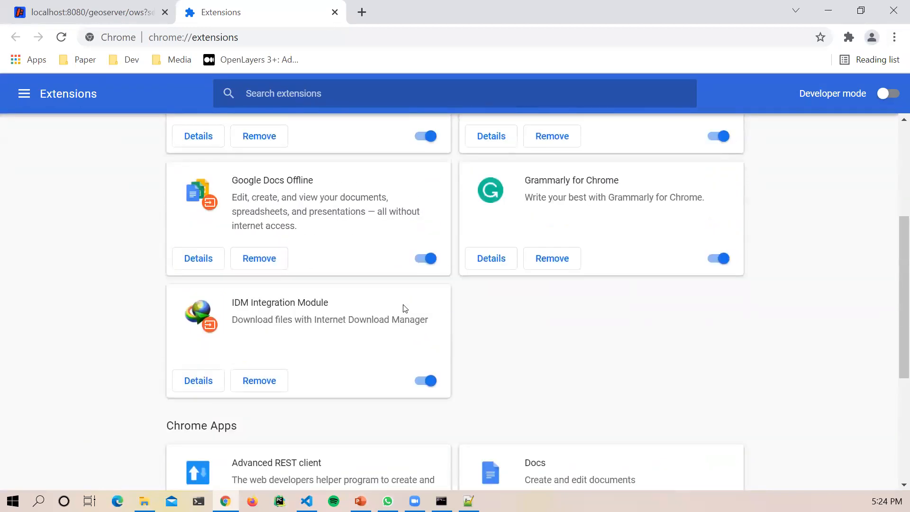
click(25, 93)
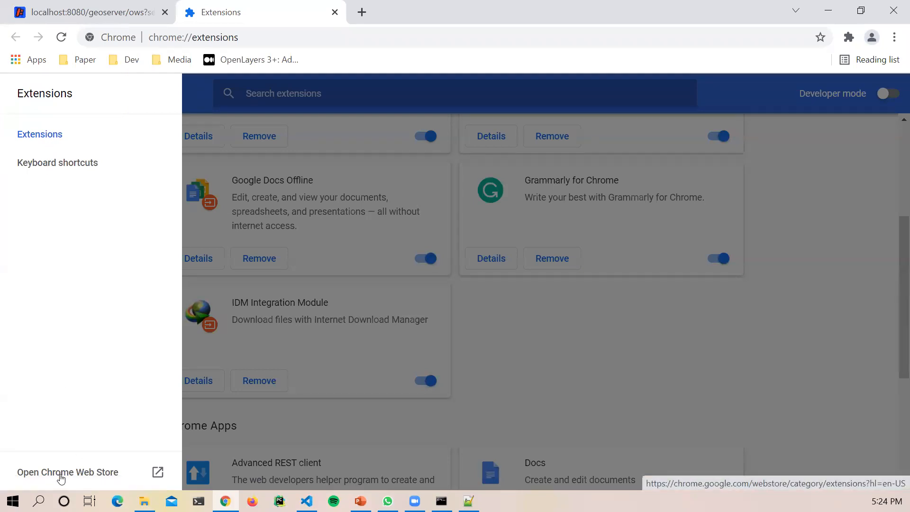
click(61, 478)
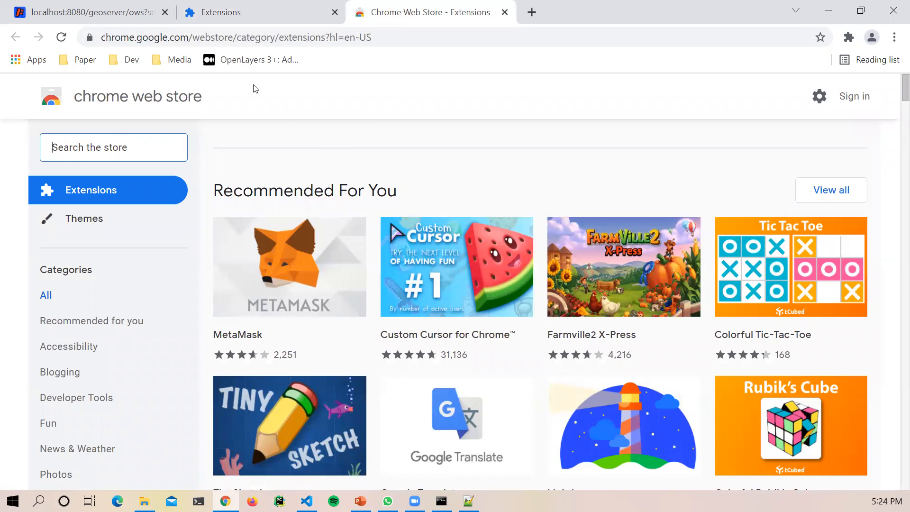
Step: Search the Chrome Web Store for 'rest client' and scan the results
click(141, 147)
text(rest)
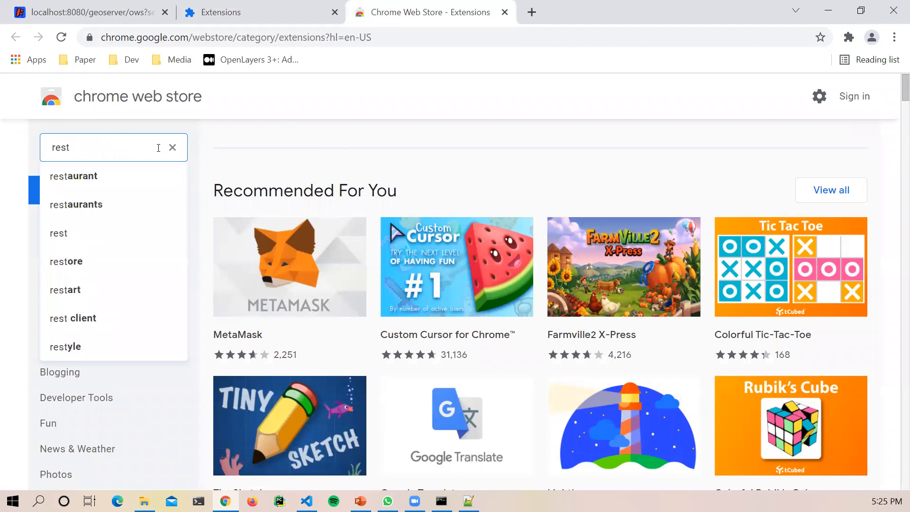
text( client)
key(Return)
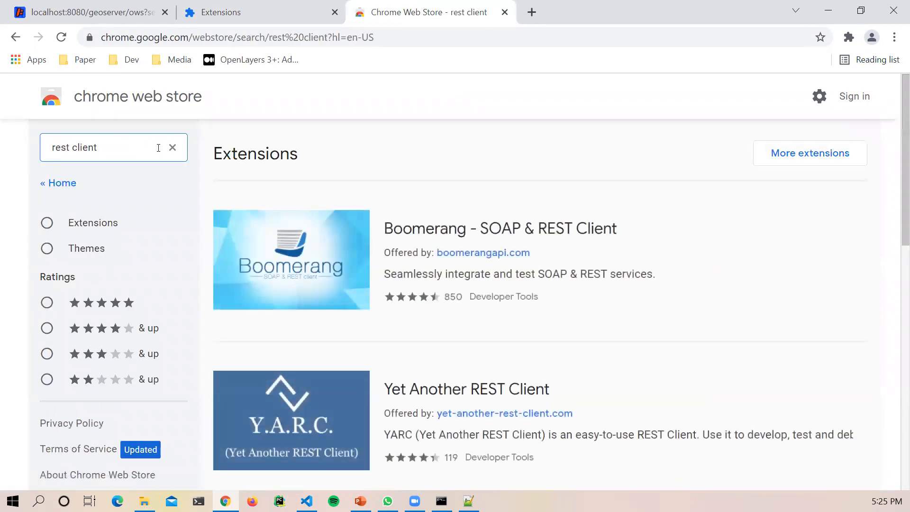
scroll(306, 289, down, 12)
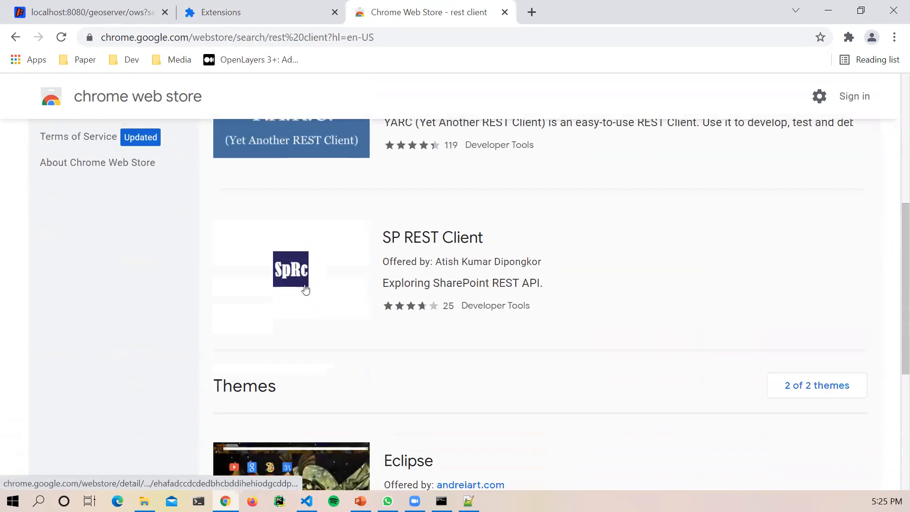
scroll(306, 289, up, 12)
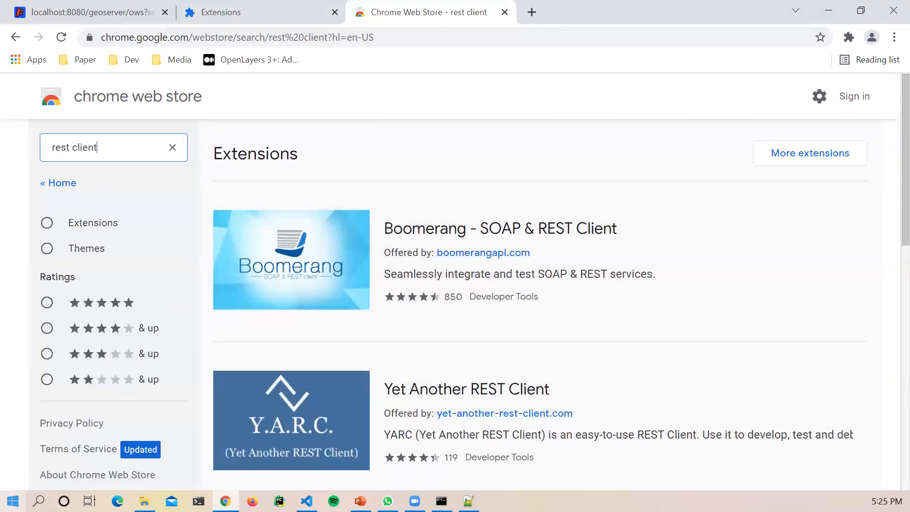
Step: After a brief Windows search for 'rest', re-run the store search as 'advanced rest client'
click(13, 501)
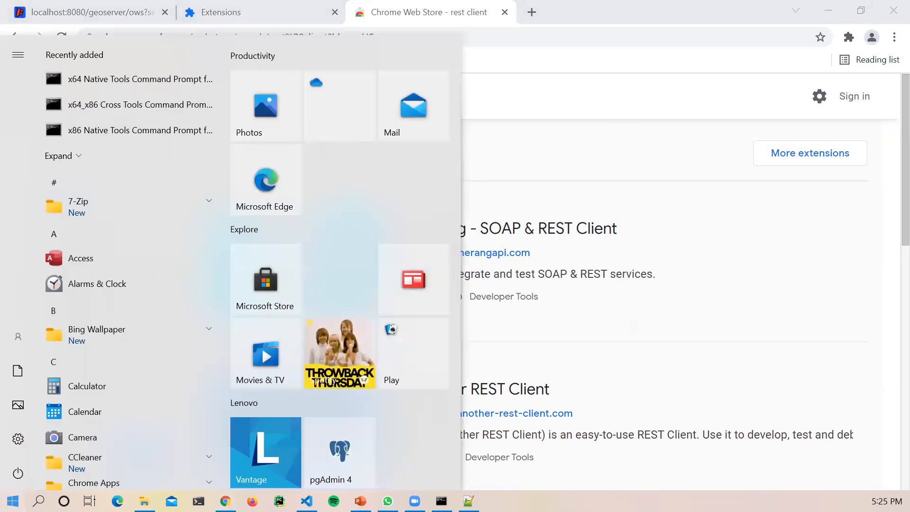
text(rest)
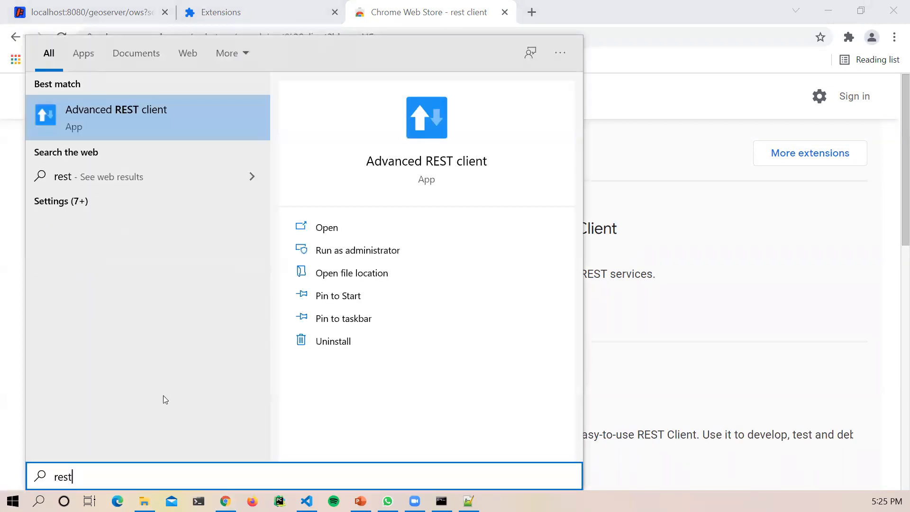
click(669, 142)
drag(130, 147, 39, 154)
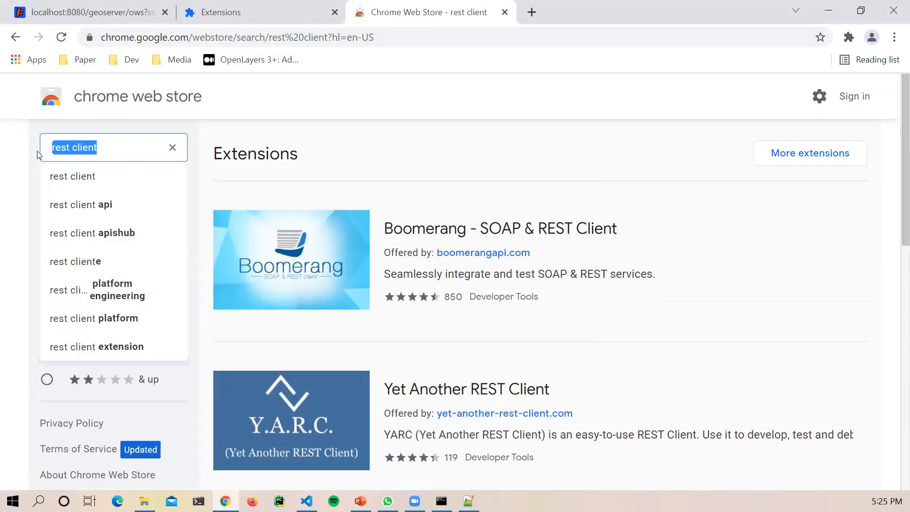
text(adv)
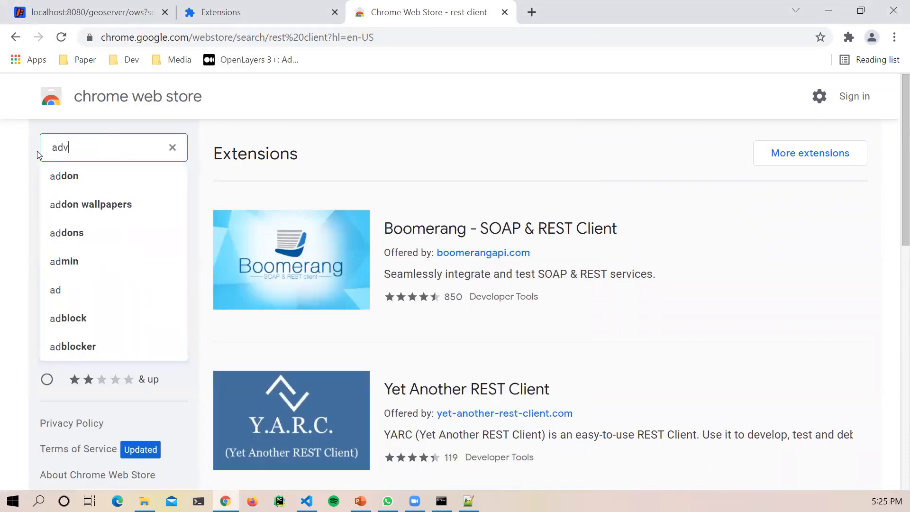
text(anced rest c)
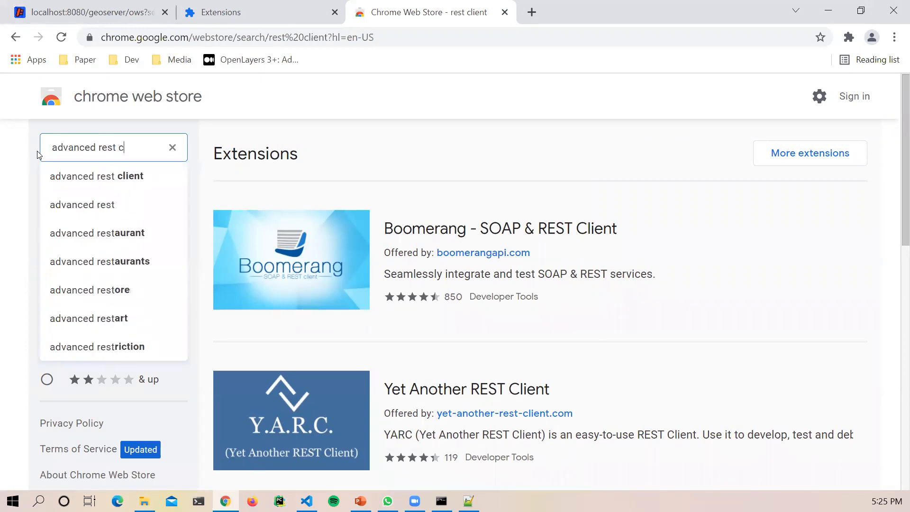
text(lient)
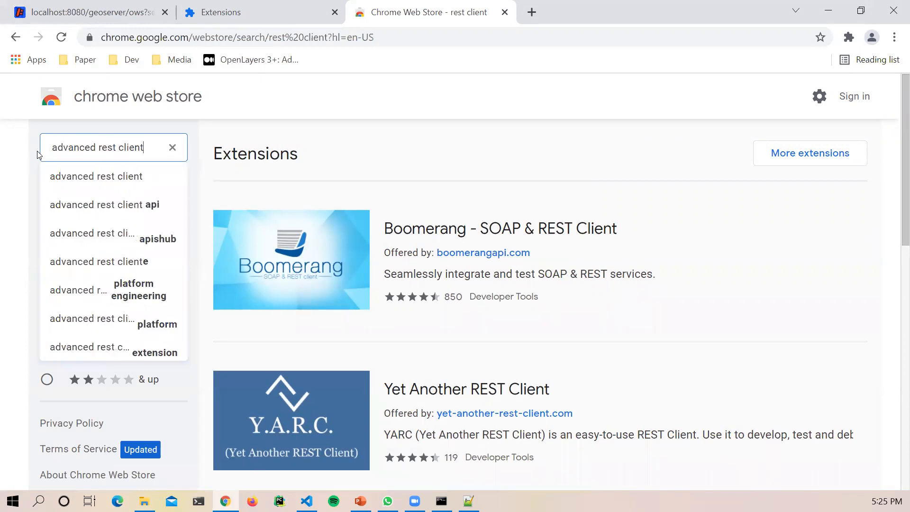
key(Return)
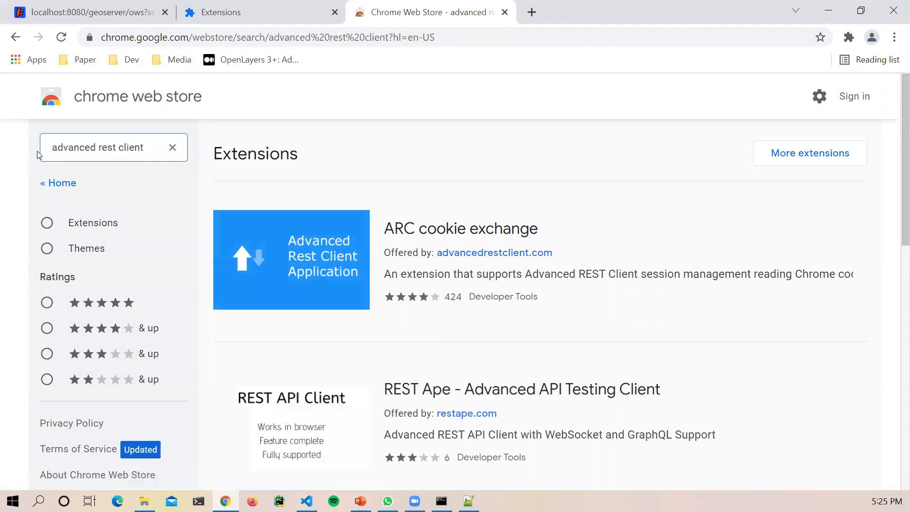
scroll(595, 346, down, 7)
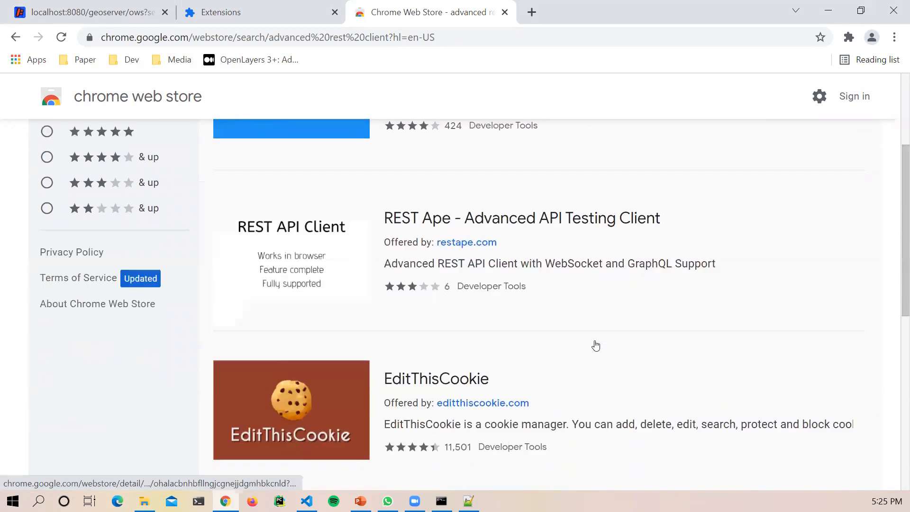
scroll(596, 346, up, 7)
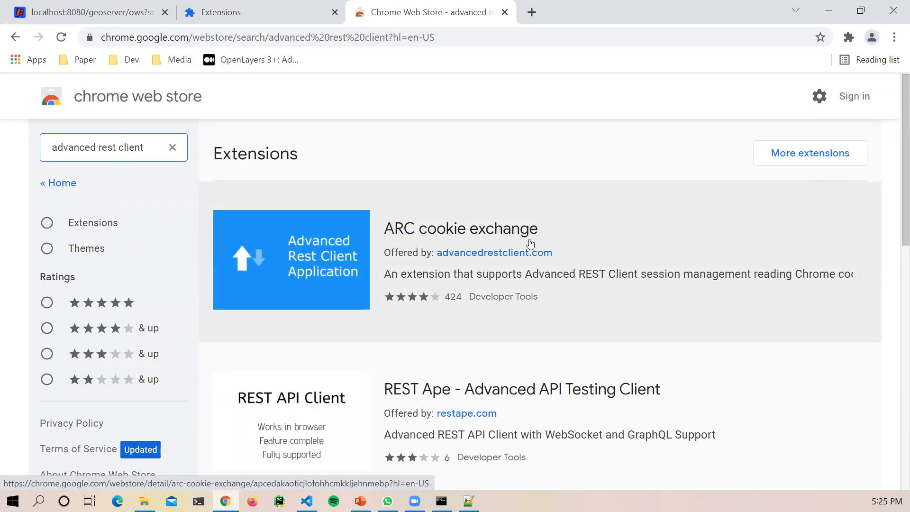
Step: Open the advancedrestclient.com link in a new tab, view it, then close it
right_click(510, 254)
click(535, 261)
click(557, 14)
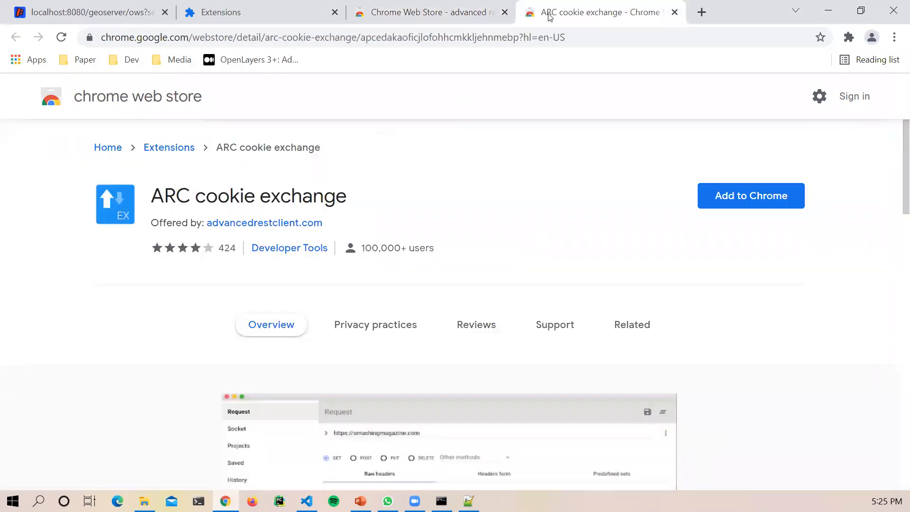
click(675, 12)
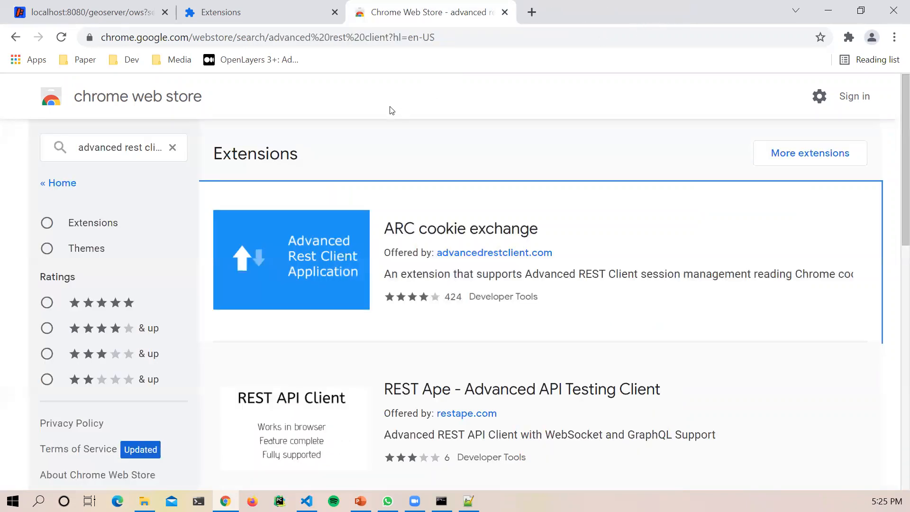
Step: Load advancedrestclient.com in a new tab and select the install page's address
click(530, 10)
text(advanc)
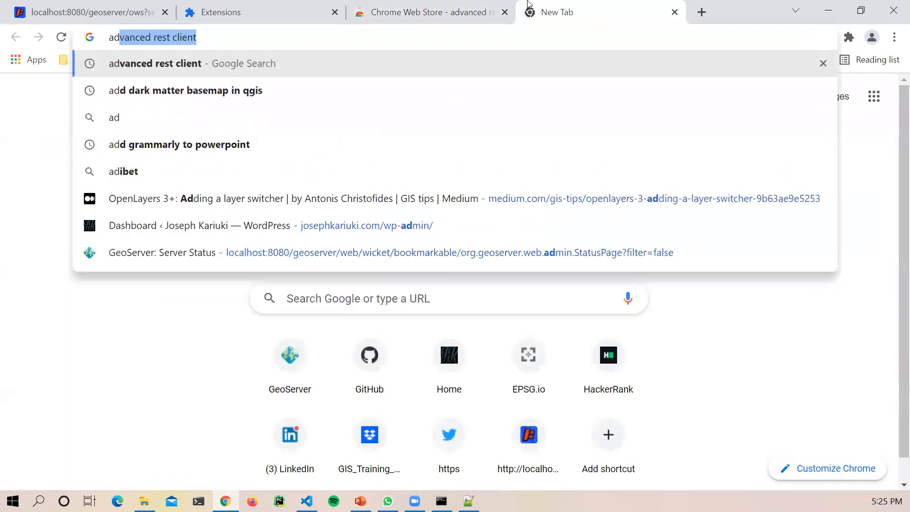
text(ed)
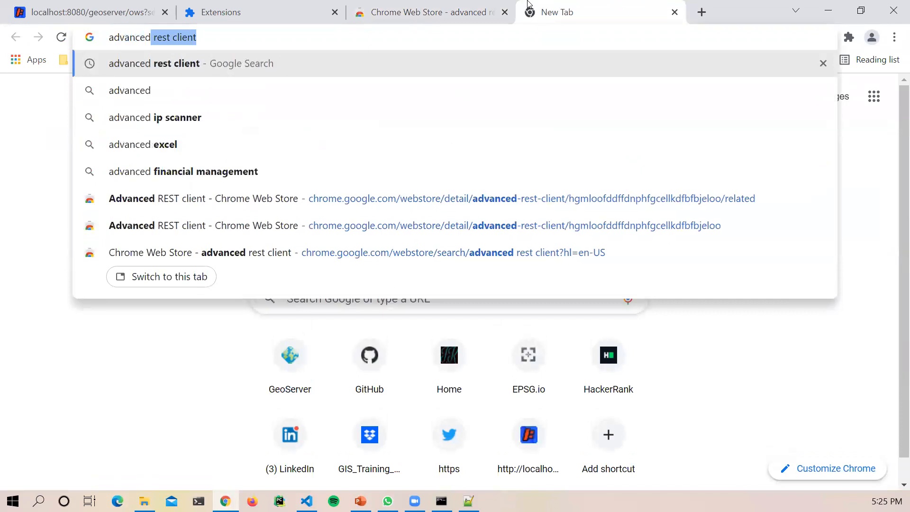
text(res)
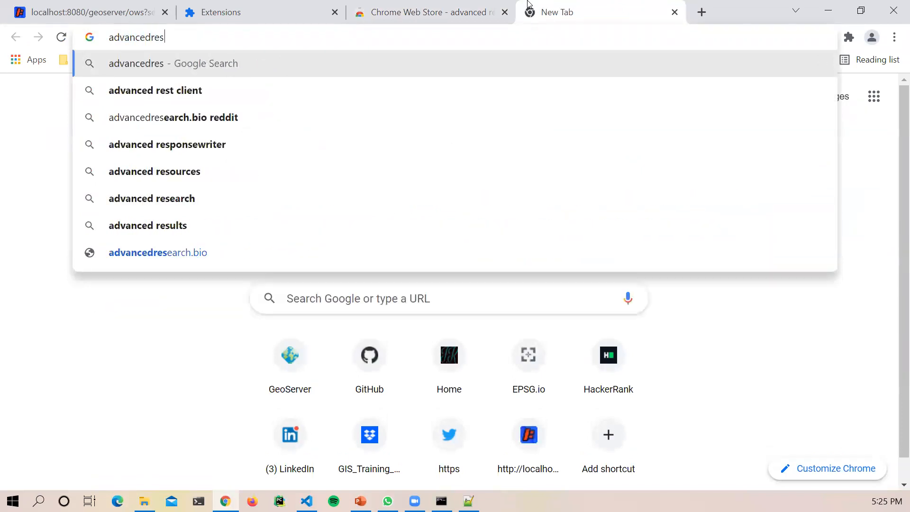
text(tclien)
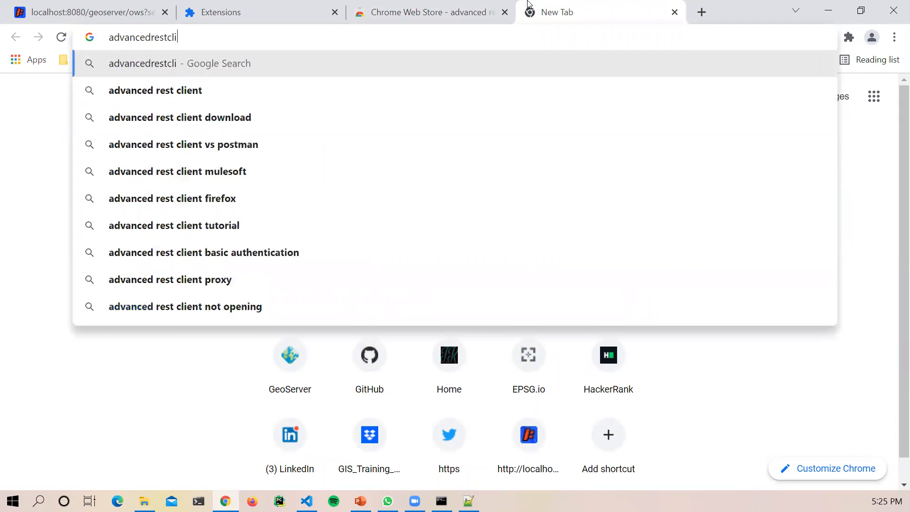
text(t.com)
key(Return)
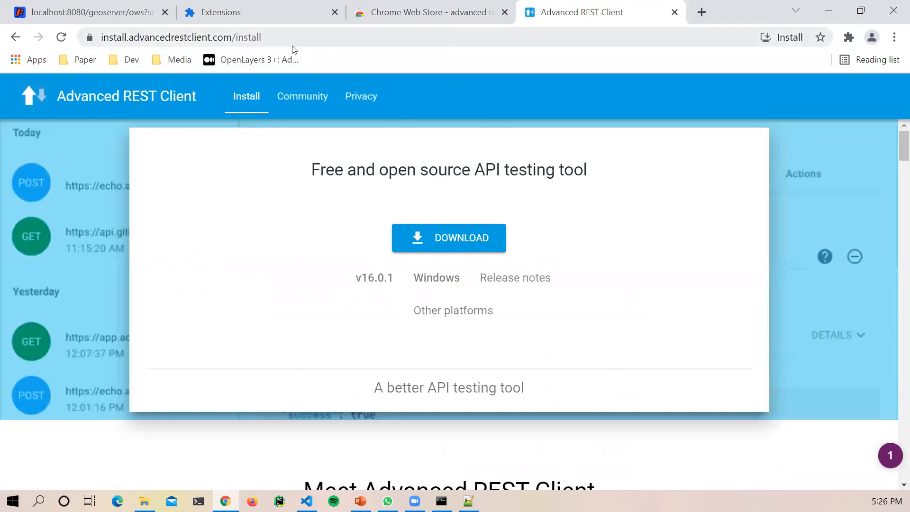
click(213, 46)
drag(214, 45, 97, 49)
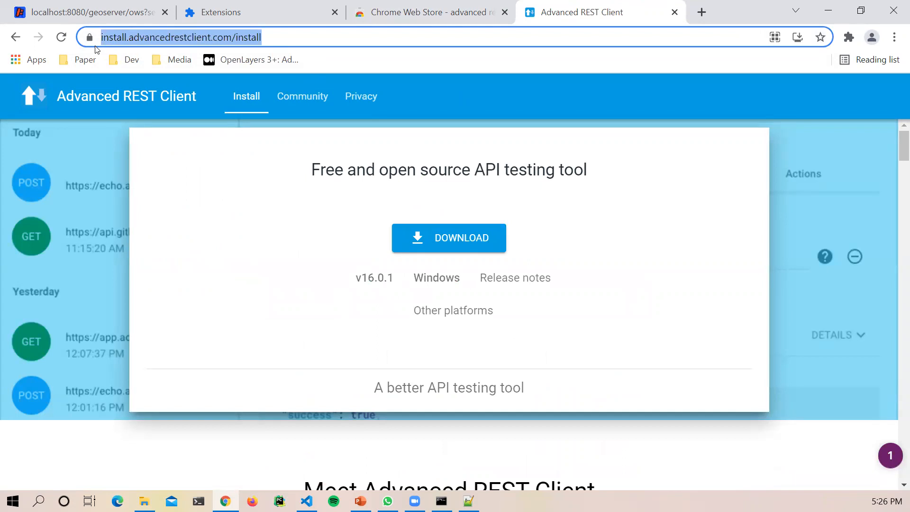
key(alt+Tab)
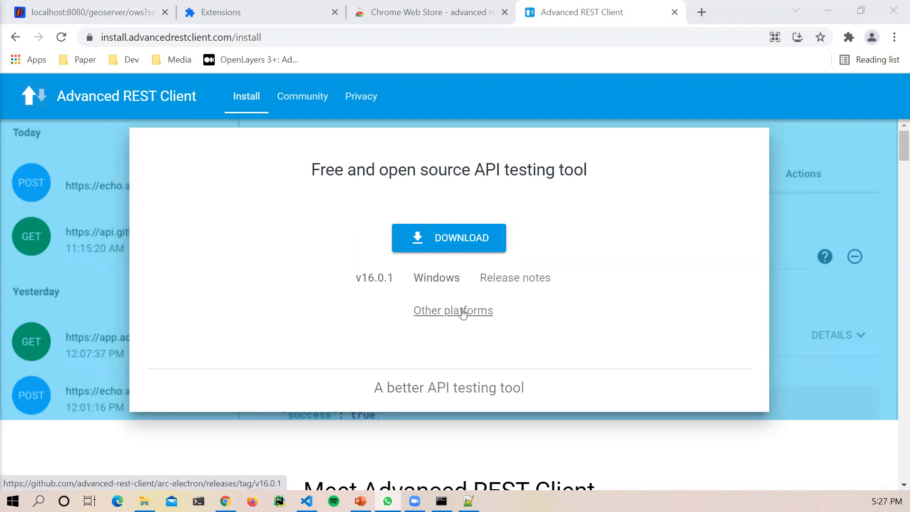
Step: Download the Windows installer from the Advanced REST Client install page
click(463, 240)
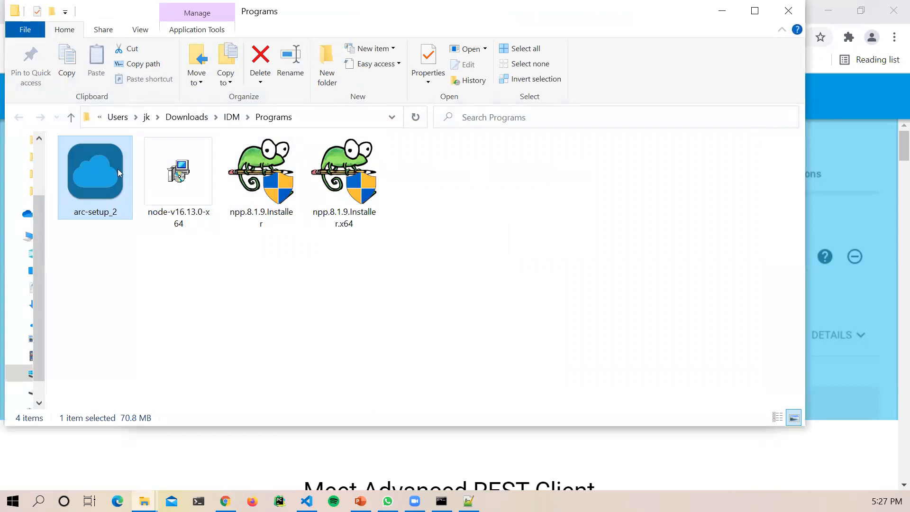
Step: Reposition the Downloads folder window and launch the arc-setup_2 installer
drag(274, 20, 577, 56)
click(407, 265)
click(403, 246)
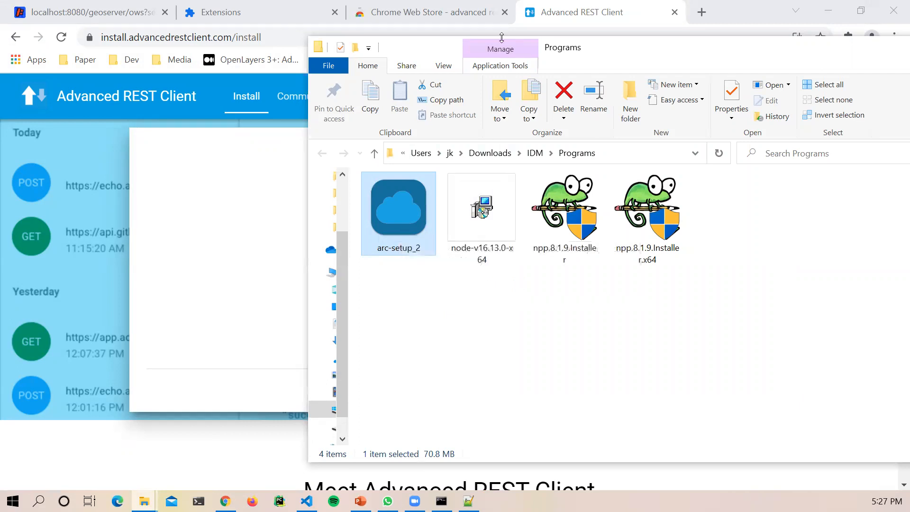
drag(548, 56, 372, 57)
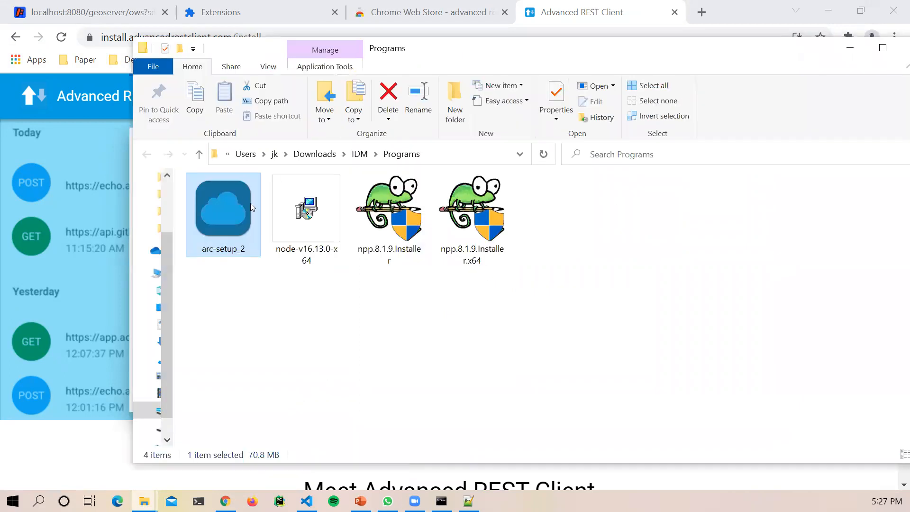
double_click(225, 223)
Step: Minimize Explorer, Chrome and Notepad++, leaving the Start GeoServer console in view
click(849, 52)
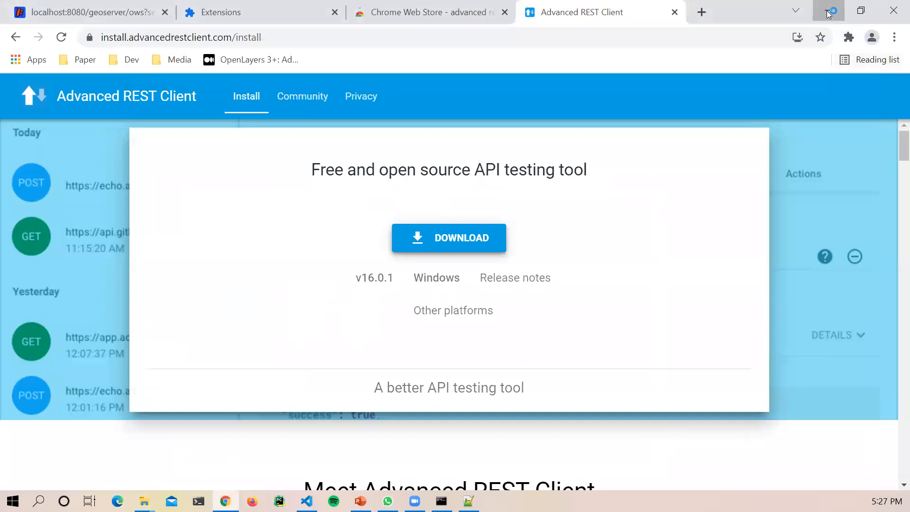
click(829, 15)
click(825, 14)
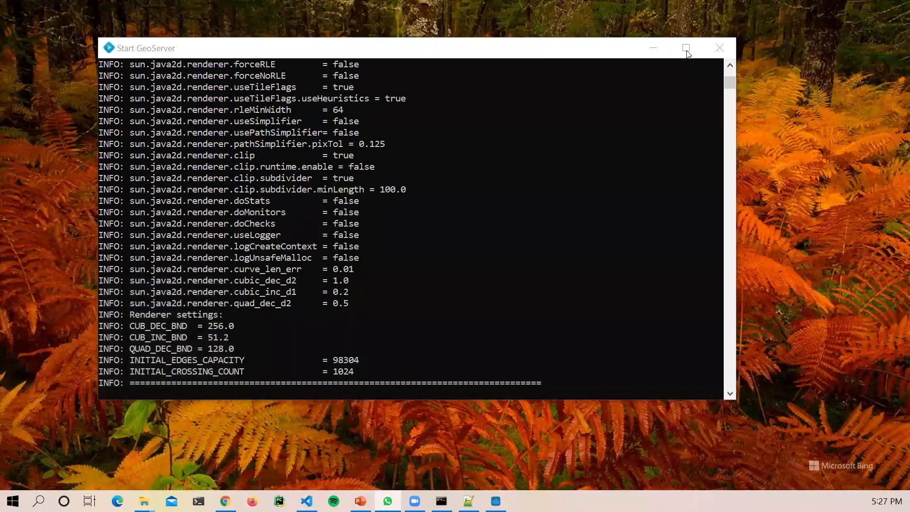
click(653, 47)
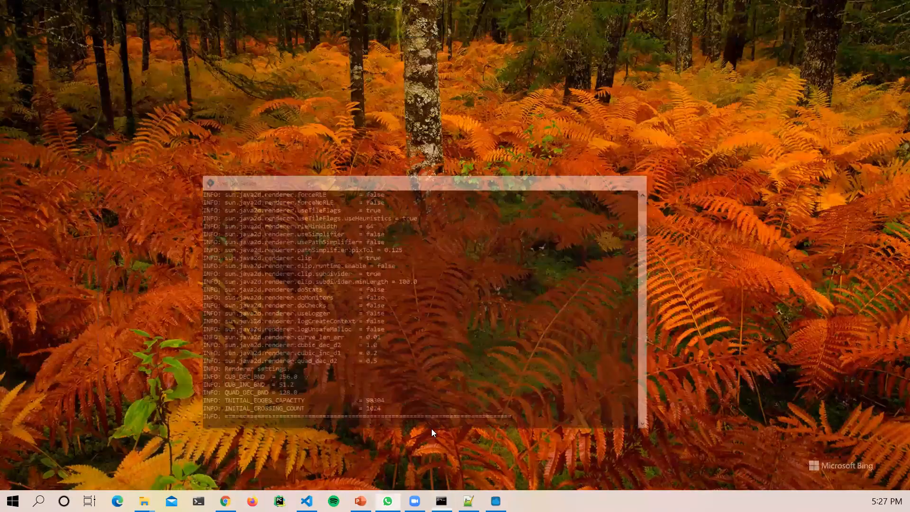
click(441, 501)
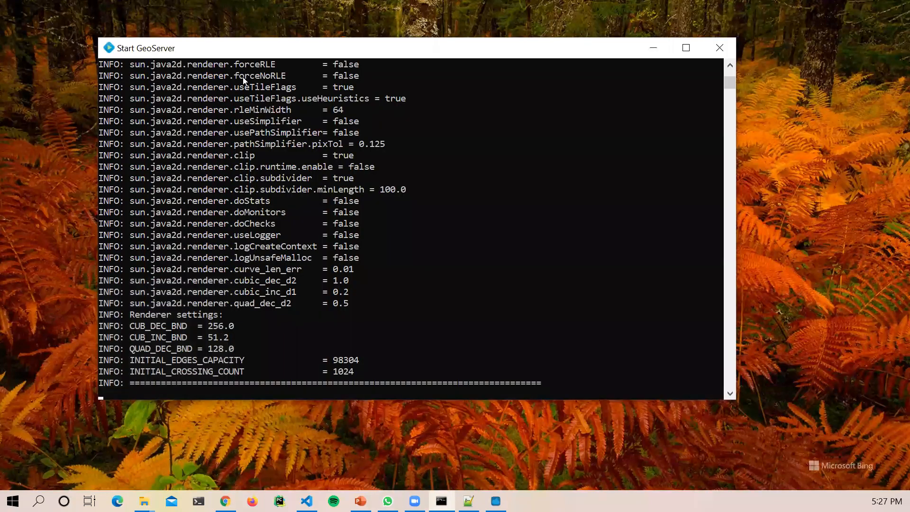
Step: Choose 'No consent' for anonymous data collection, then save and open the application
click(654, 48)
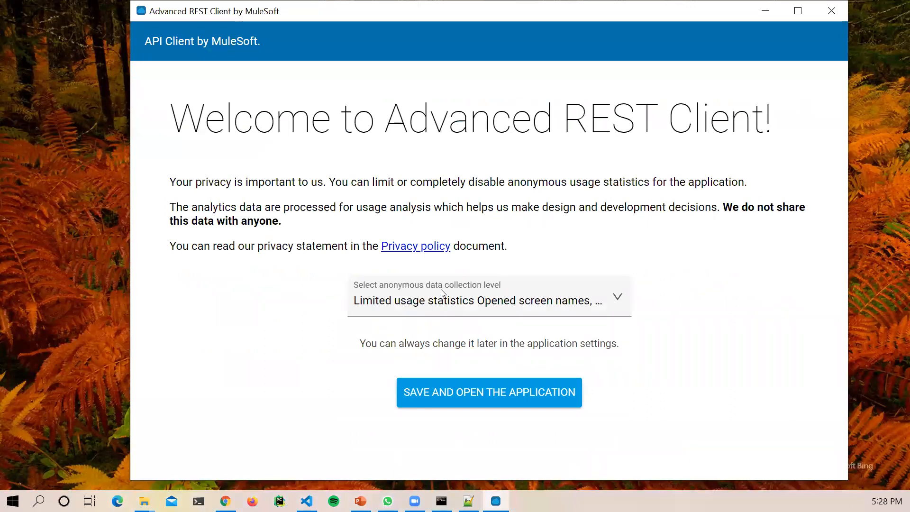
click(464, 294)
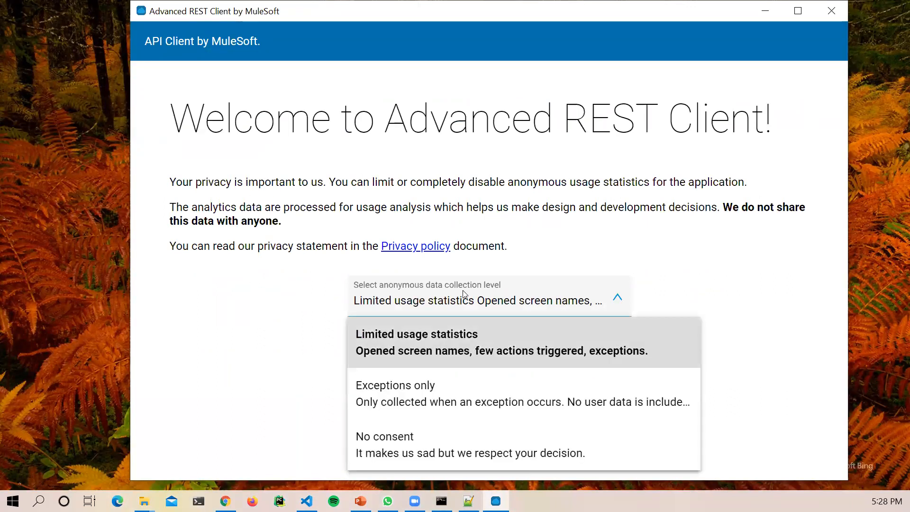
click(429, 296)
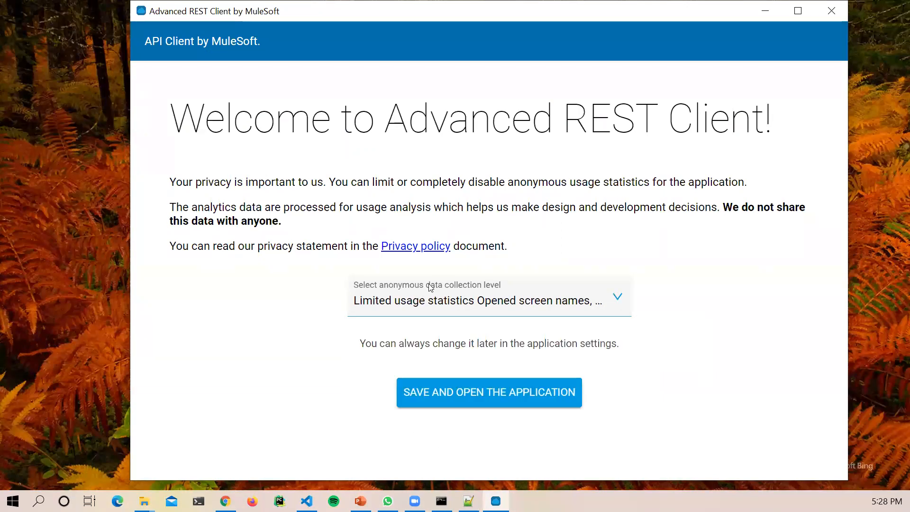
click(432, 302)
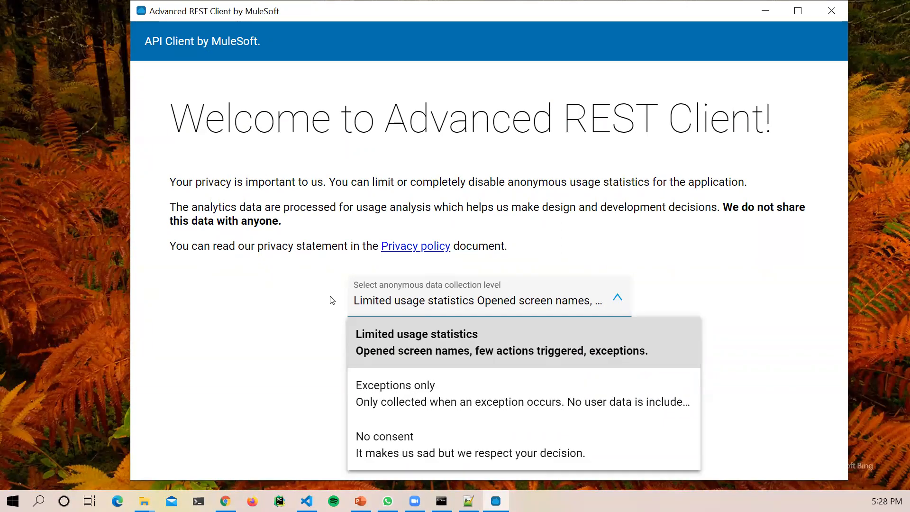
click(393, 297)
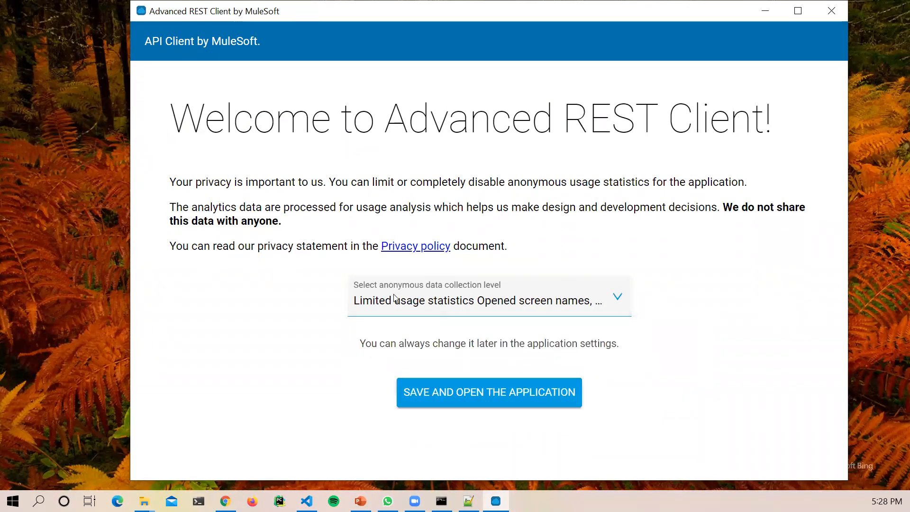
click(395, 298)
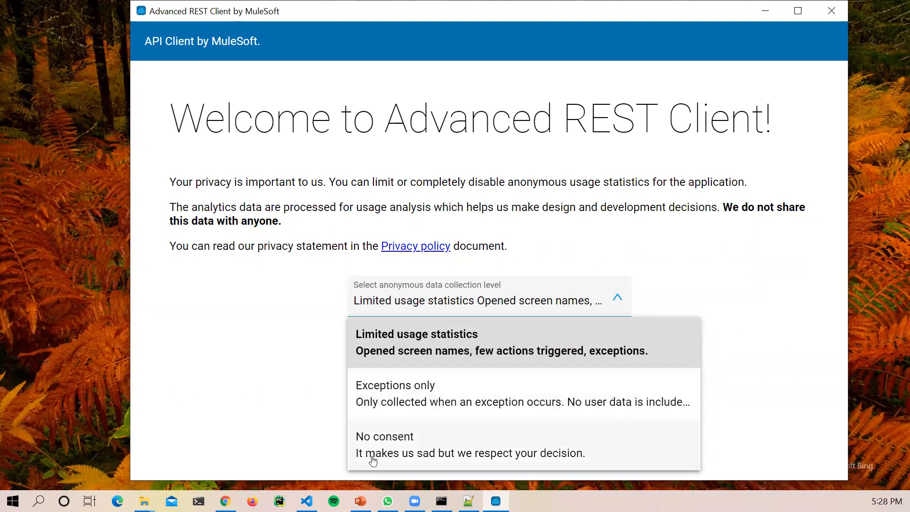
click(388, 449)
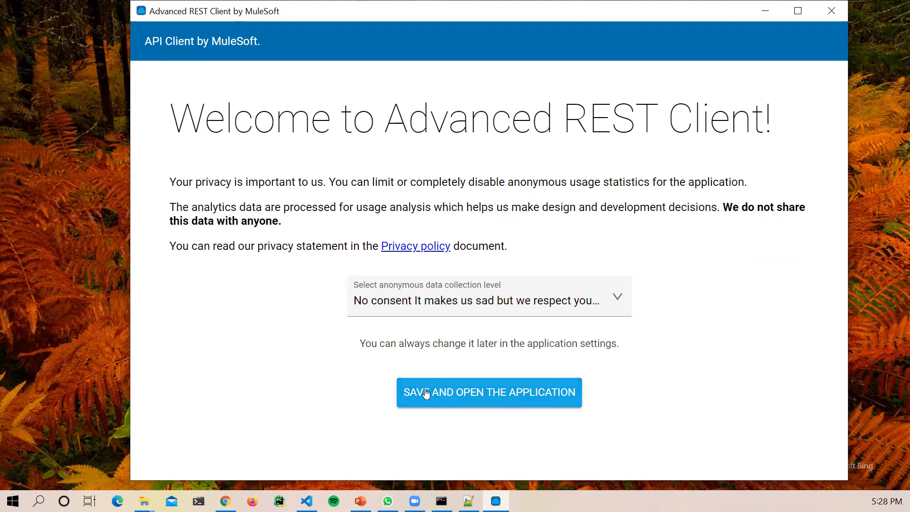
click(401, 304)
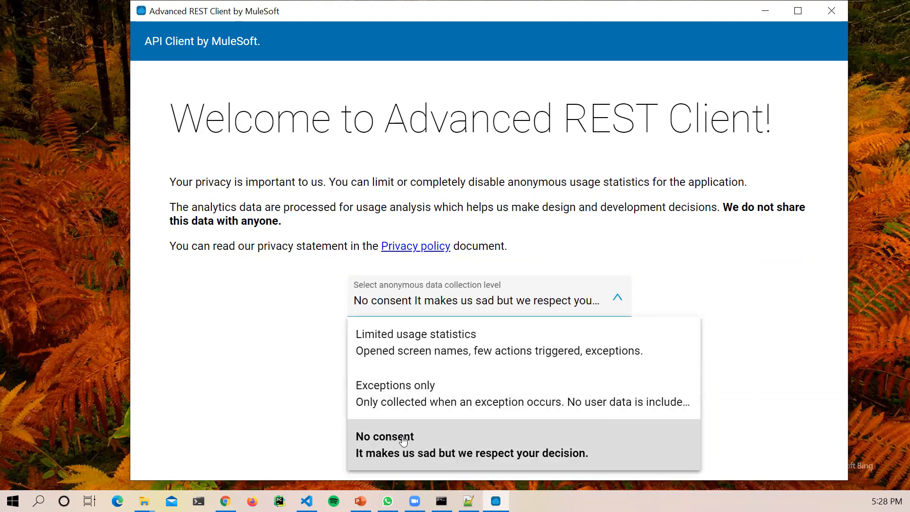
click(307, 400)
click(481, 392)
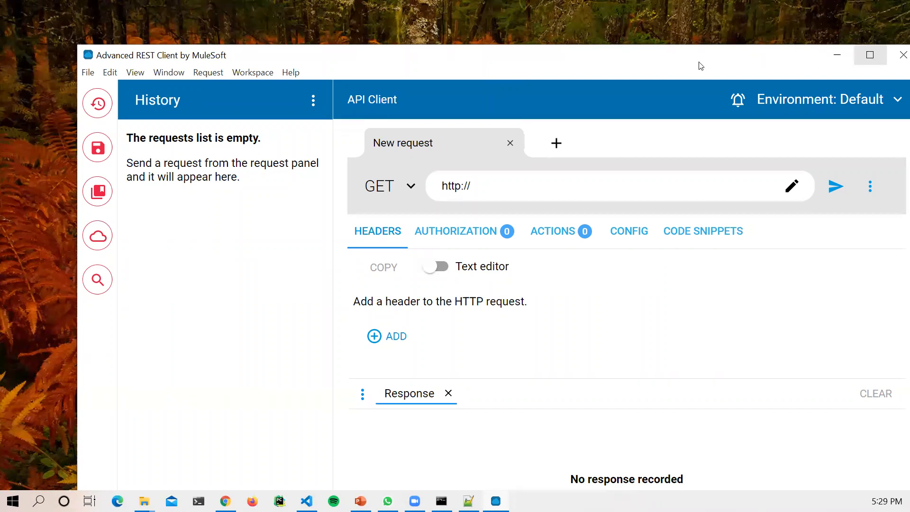
Step: Maximize the new ARC window and launch the older Advanced REST client app via a 'rest' search
click(870, 54)
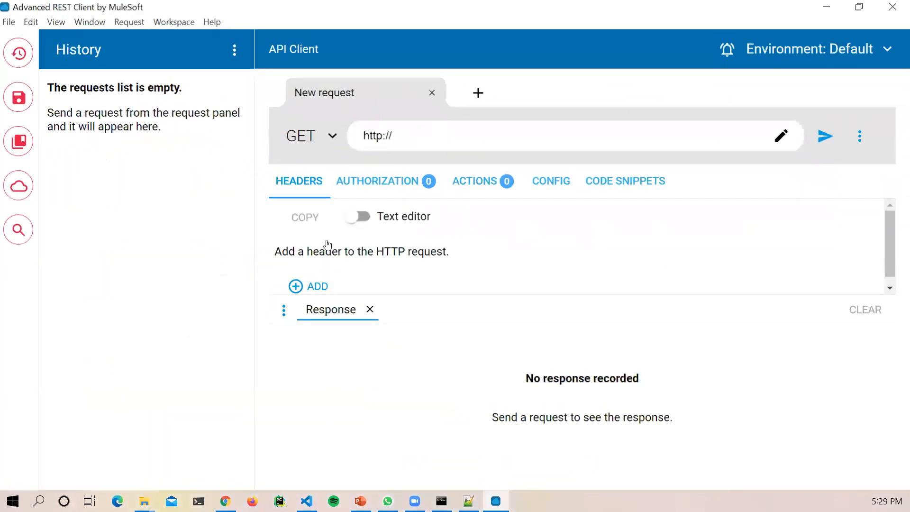
click(13, 501)
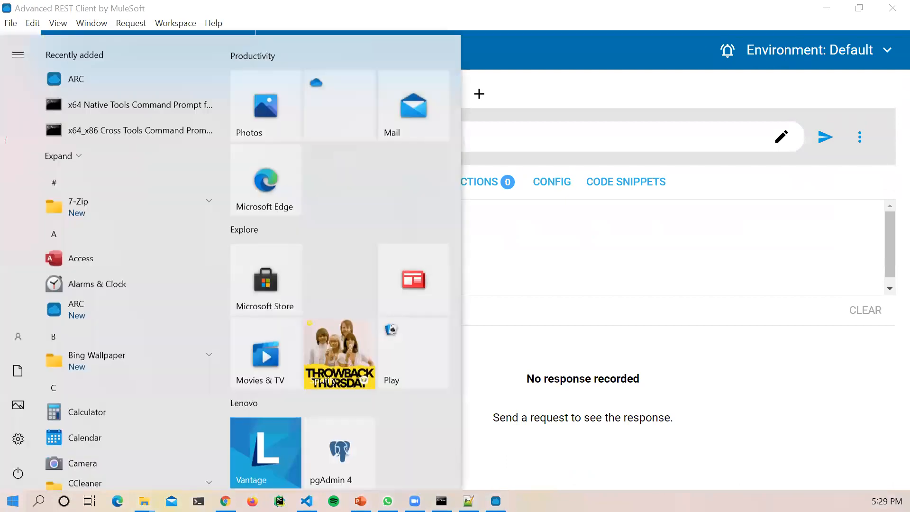
text(rest)
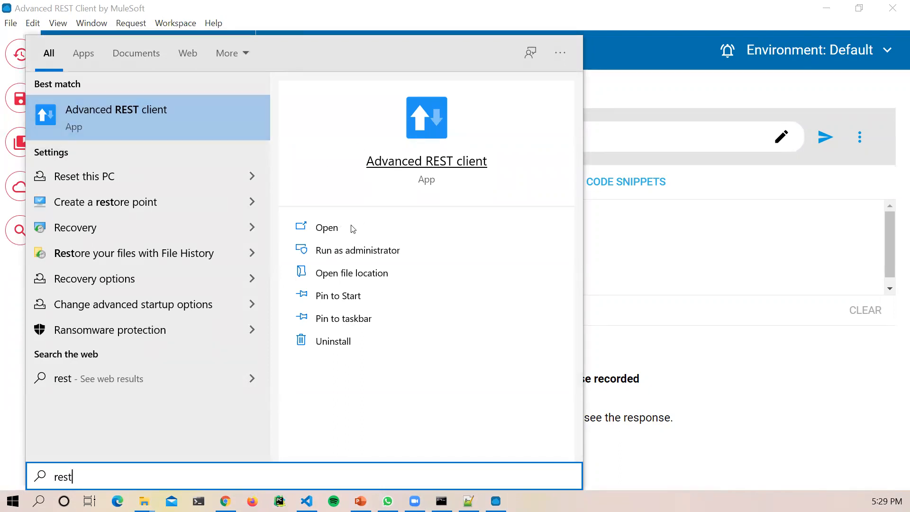
click(410, 174)
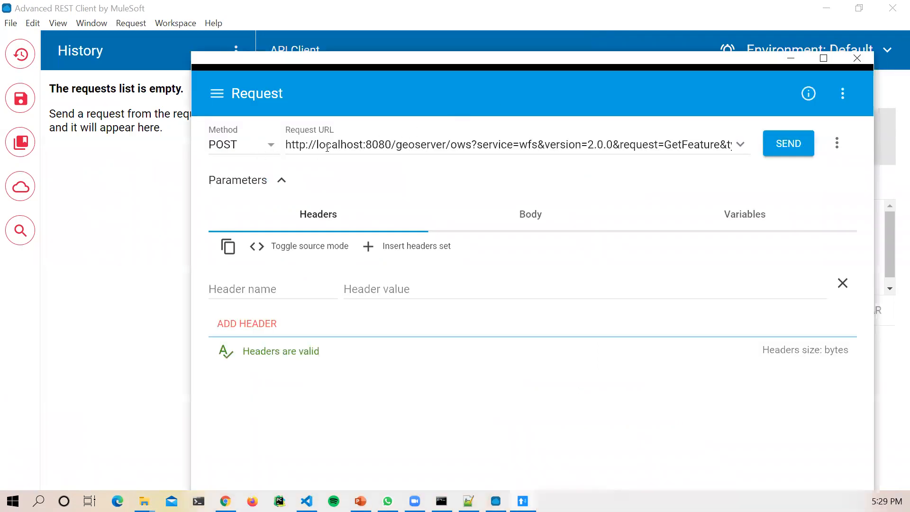
Step: Maximize the older ARC window, add a second empty header row, then minimize it
drag(291, 141, 661, 140)
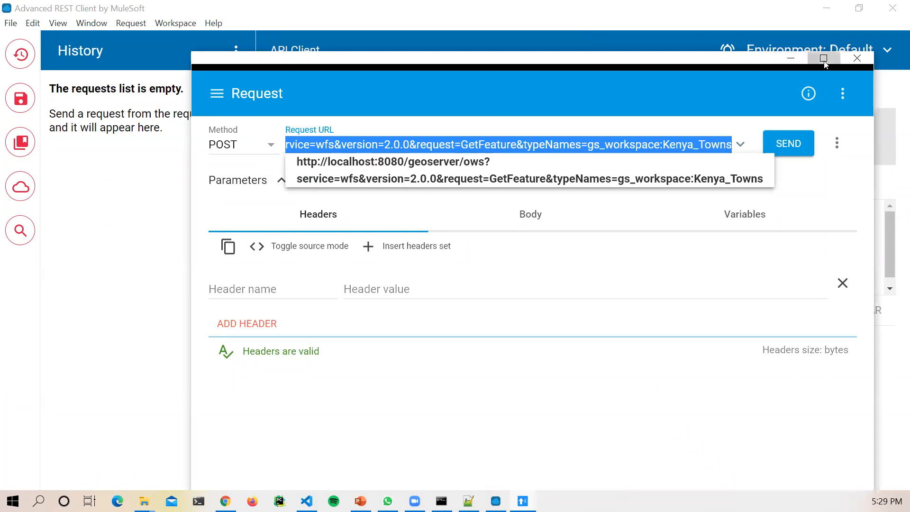
double_click(773, 59)
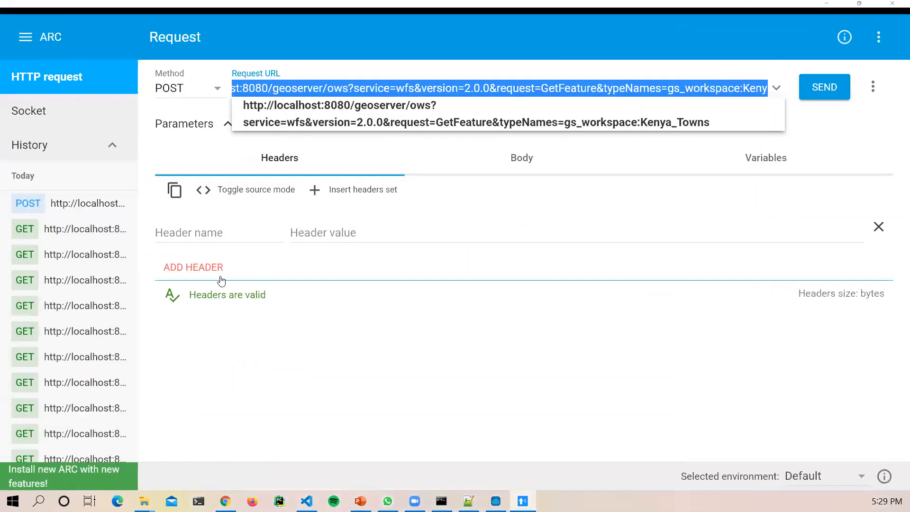
click(200, 266)
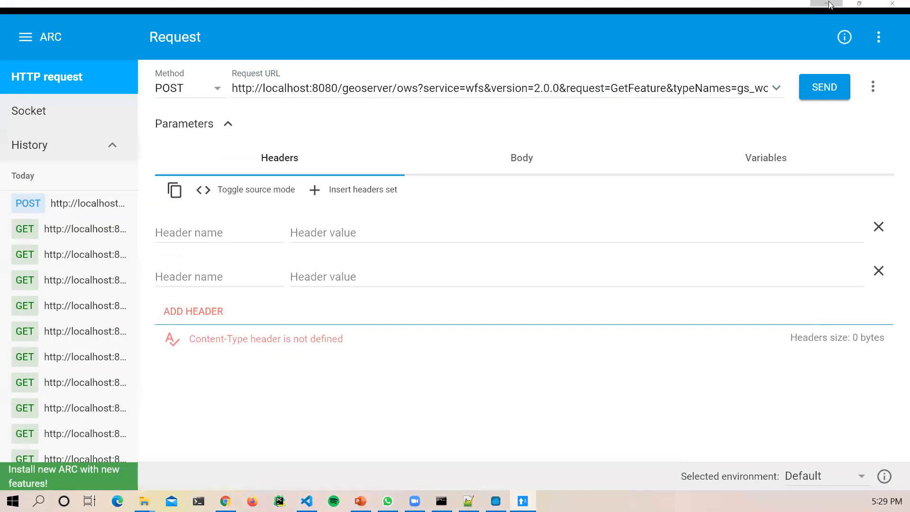
click(827, 3)
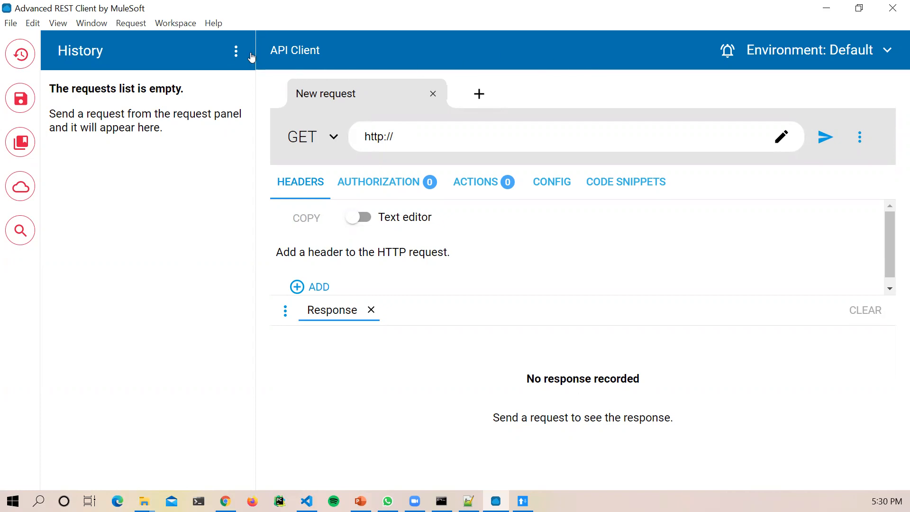
Step: Narrow the History panel, minimize the older ARC window, and bring Chrome forward
drag(252, 57, 141, 57)
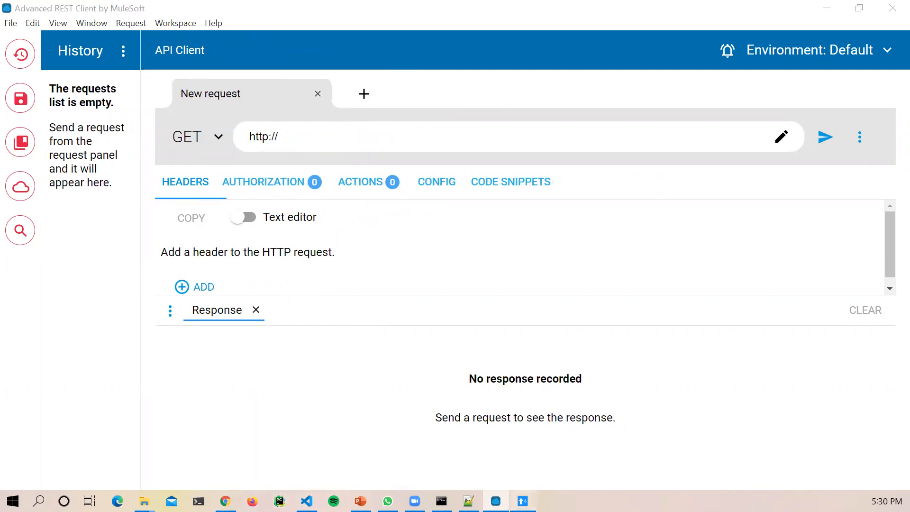
click(522, 501)
click(830, 6)
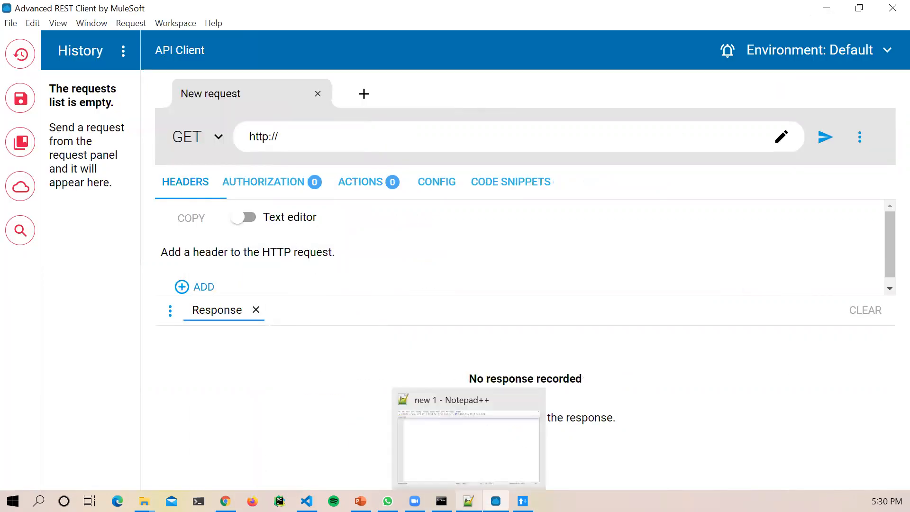
mouse_move(226, 501)
click(226, 441)
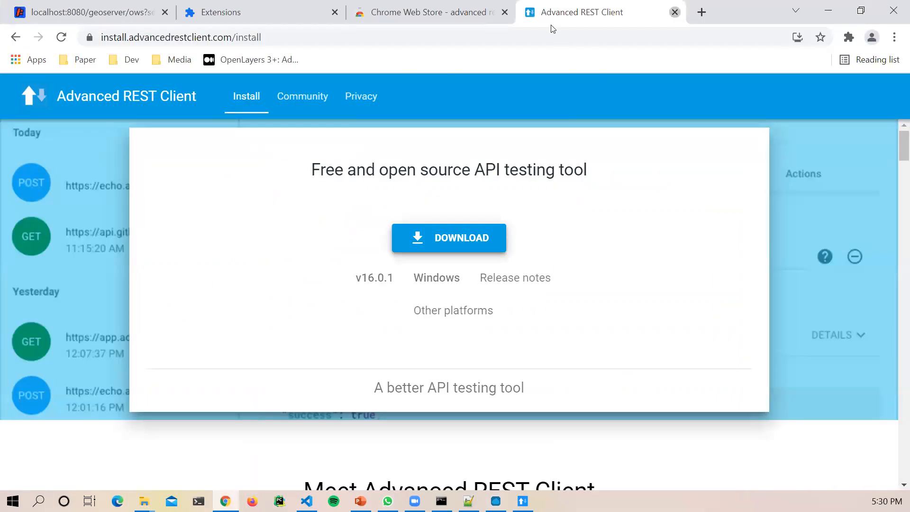
Step: Close the install page, Web Store and Extensions tabs, leaving the GetCapabilities page
click(675, 13)
click(505, 12)
click(335, 13)
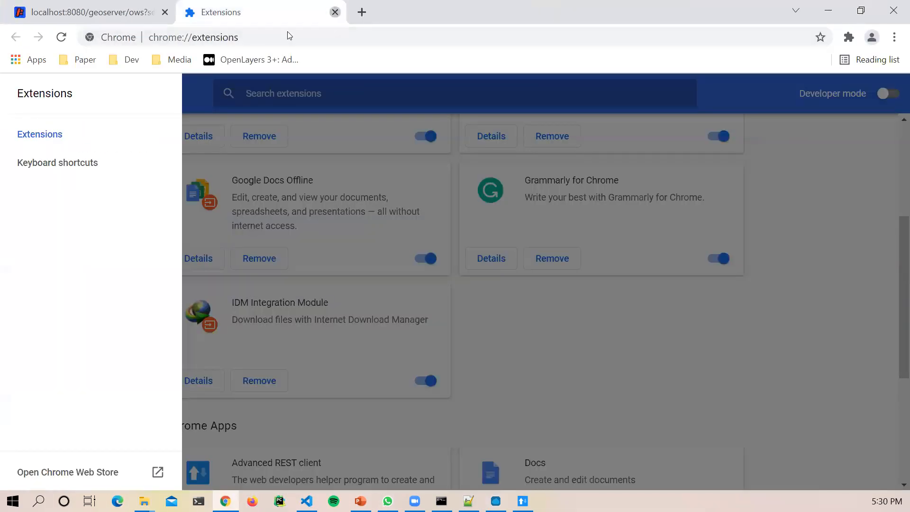
Step: Select and copy the full WMS GetCapabilities URL from the address bar
click(502, 33)
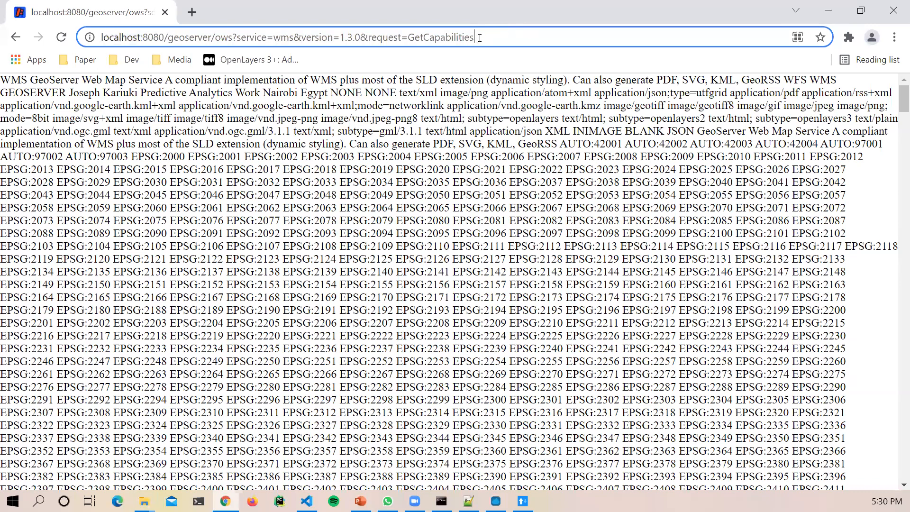
drag(476, 37, 87, 53)
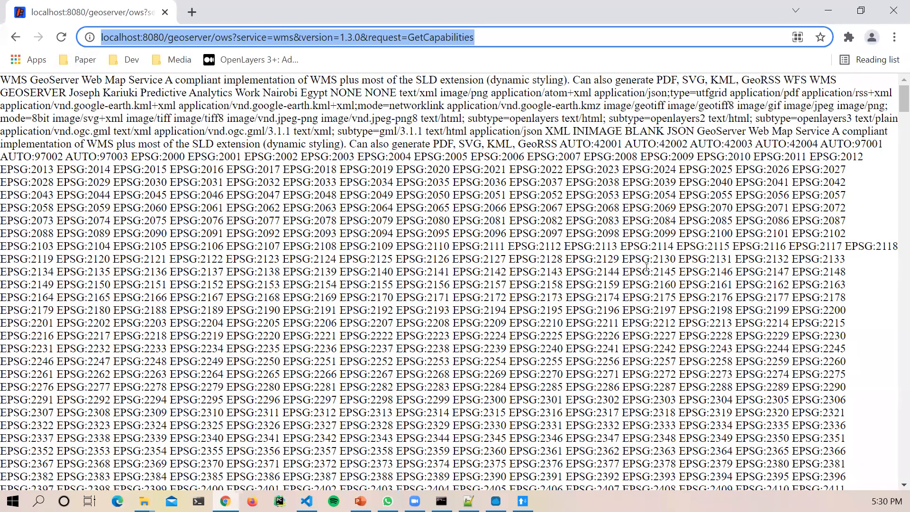
drag(487, 37, 133, 49)
drag(487, 37, 97, 38)
click(499, 37)
click(496, 48)
click(482, 38)
double_click(484, 38)
click(486, 38)
double_click(486, 38)
click(486, 38)
right_click(435, 39)
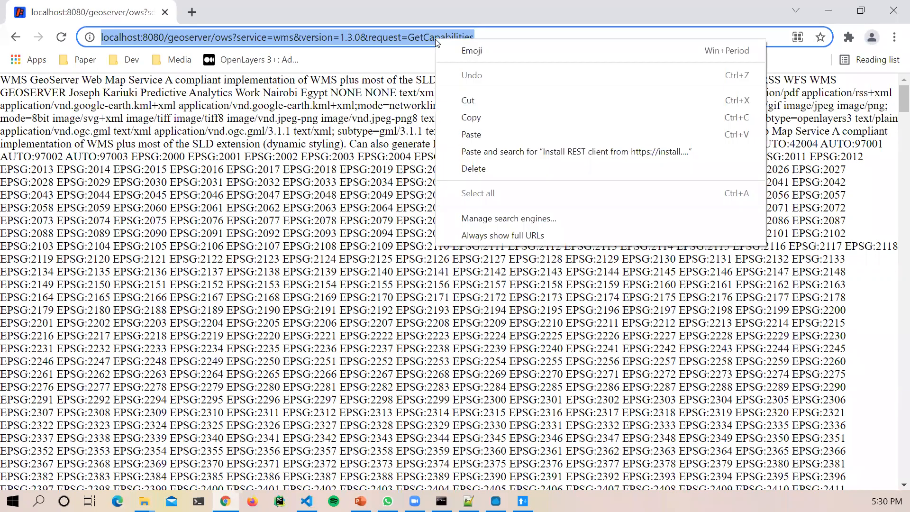
click(474, 114)
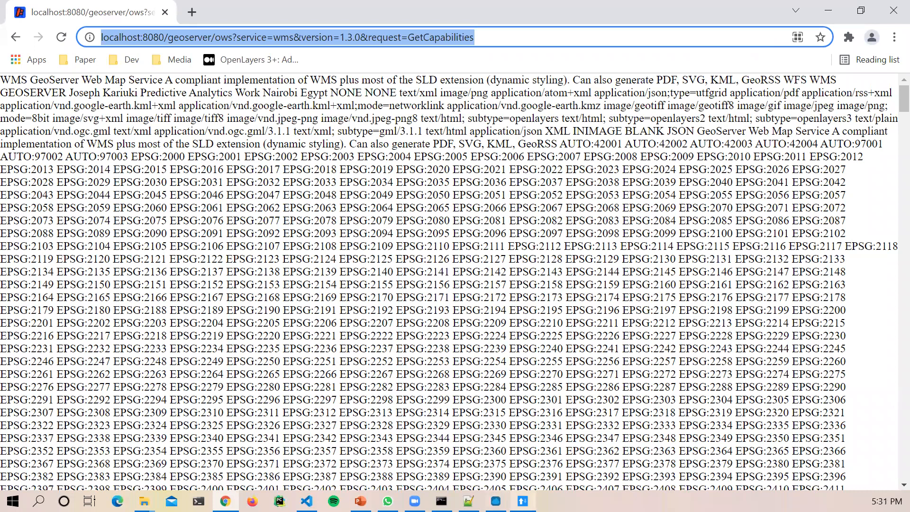
Step: In the older ARC app, delete the old POST request URL
click(523, 501)
triple_click(299, 85)
key(ctrl+a)
key(BackSpace)
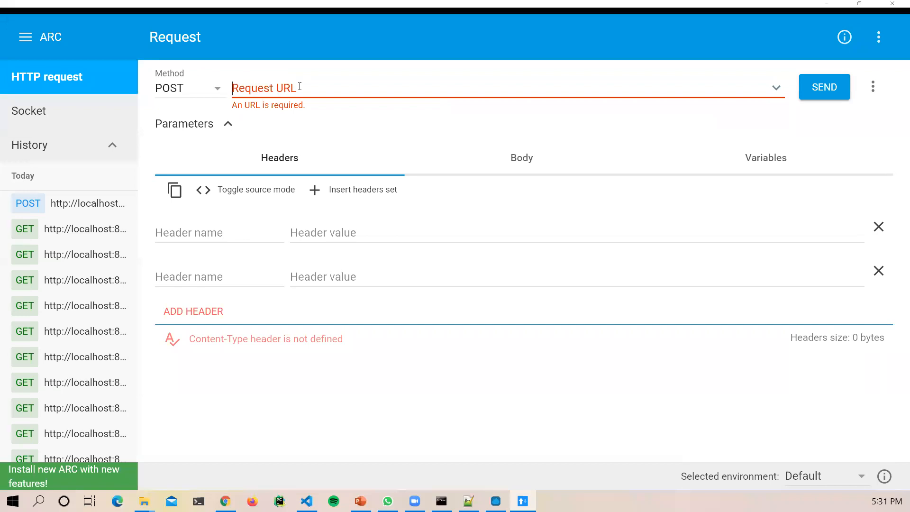
key(ctrl+v)
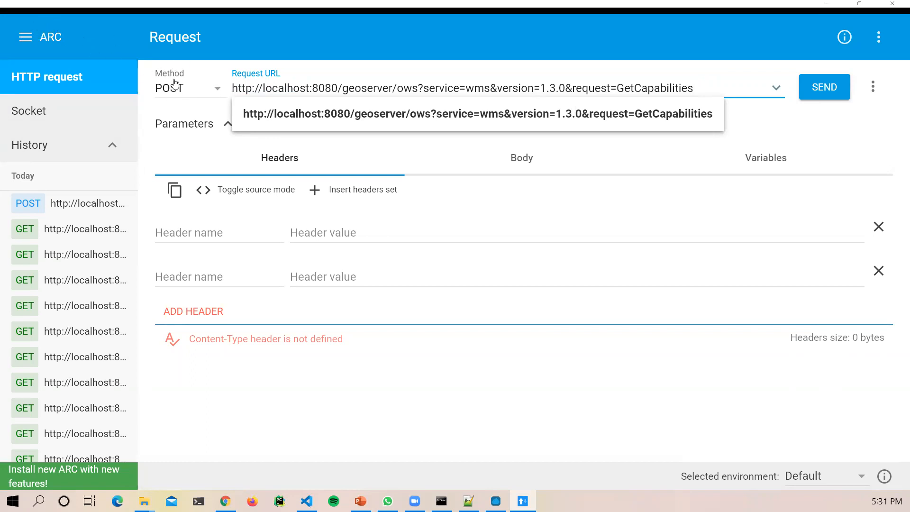
click(217, 89)
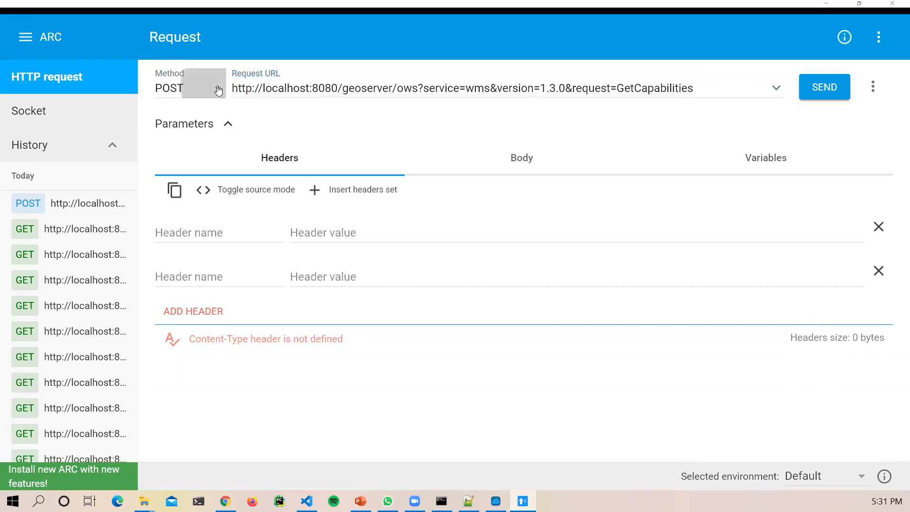
click(185, 96)
click(193, 87)
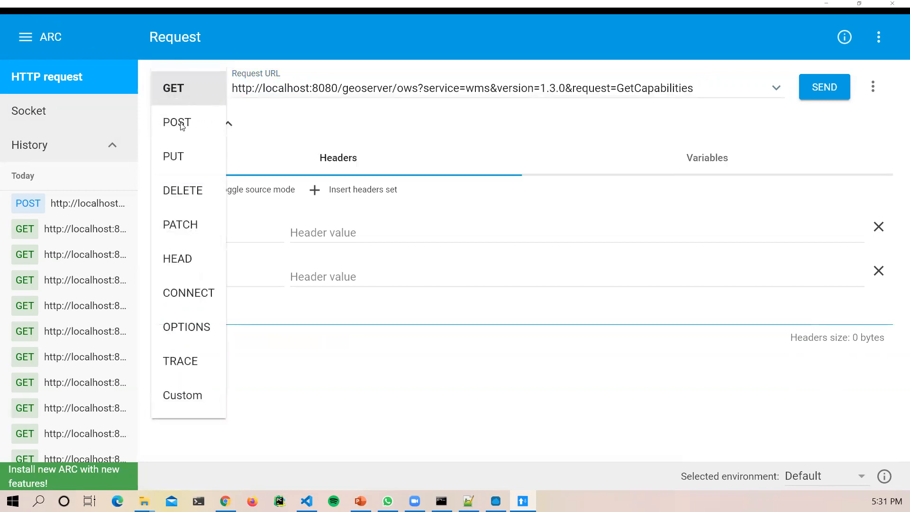
click(185, 91)
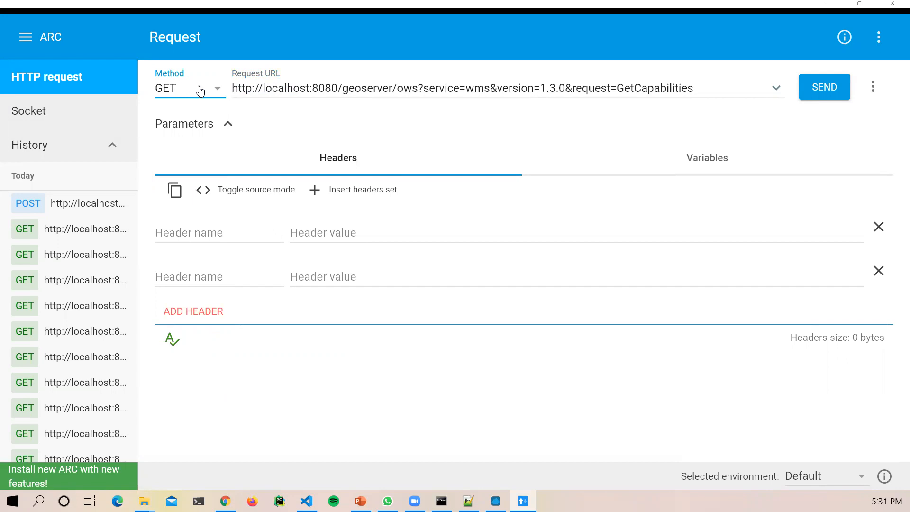
click(198, 91)
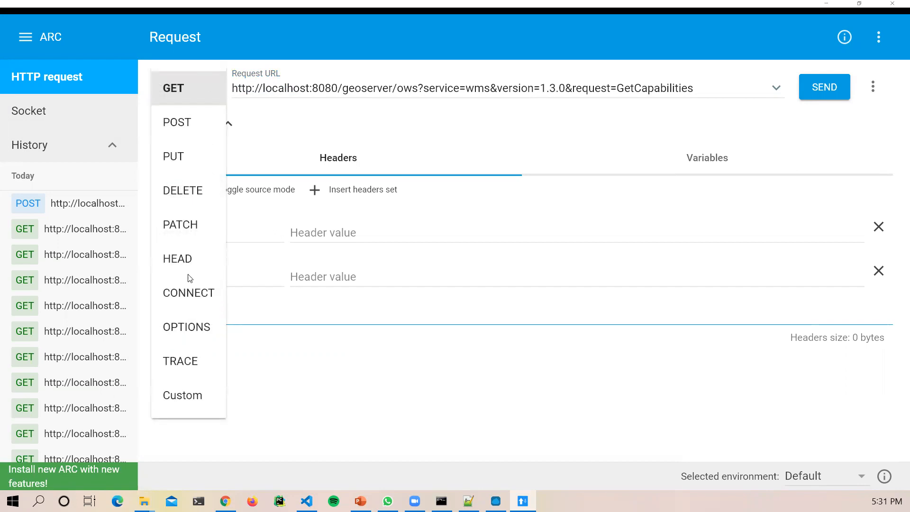
click(194, 88)
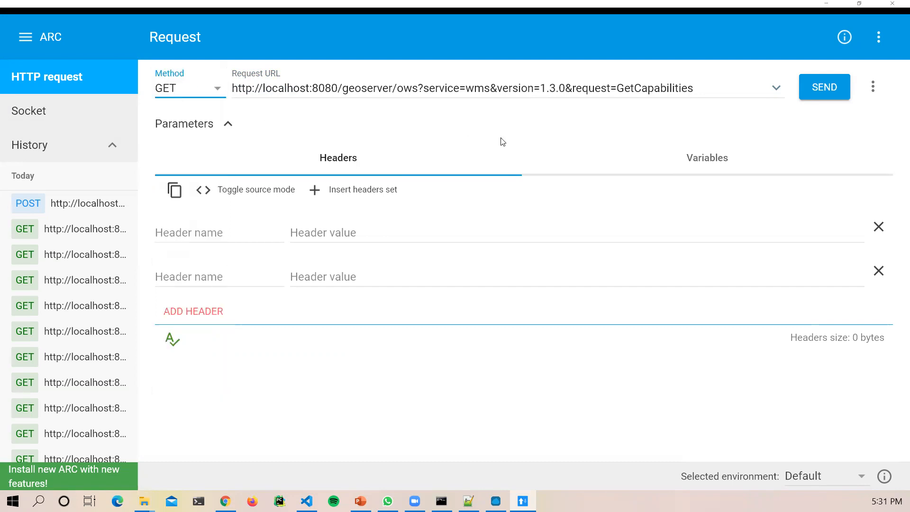
click(702, 88)
drag(664, 84, 211, 73)
key(ctrl+c)
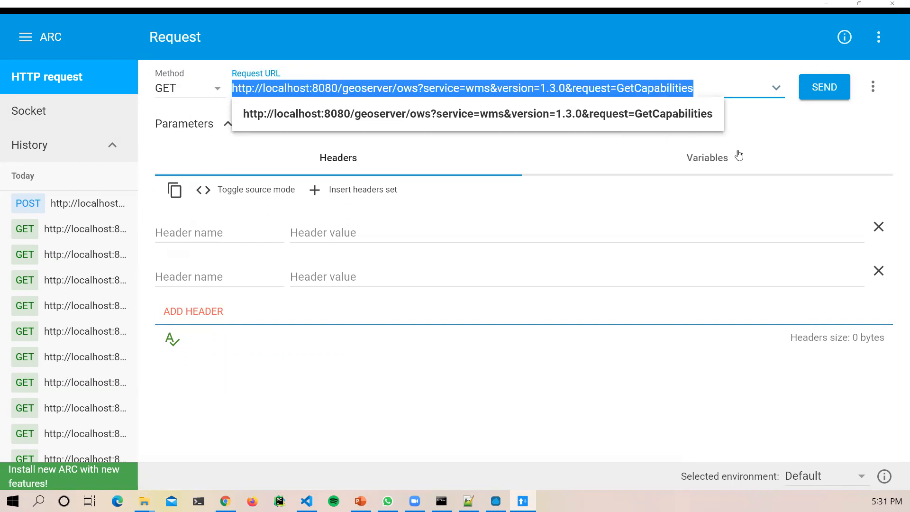
click(851, 136)
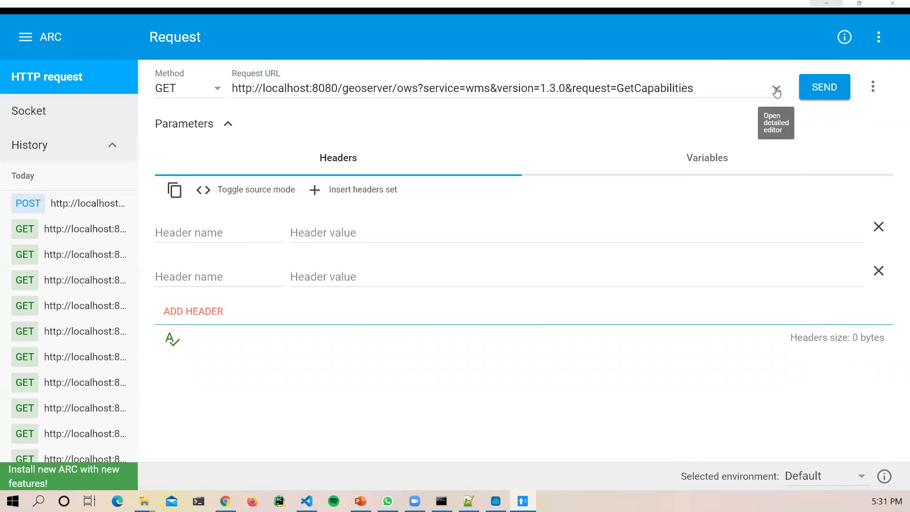
Step: Send the GetCapabilities request from the detailed URL editor, then focus the desktop app's blank URL field
click(777, 90)
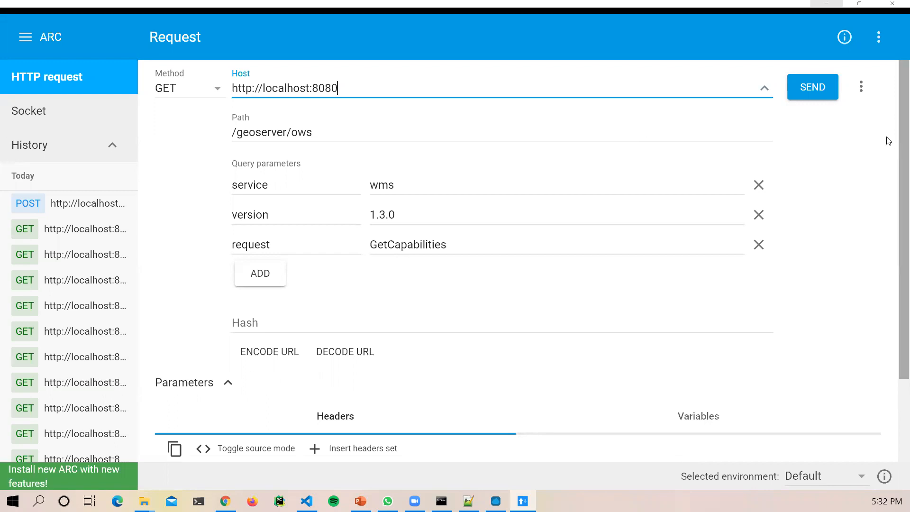
click(816, 92)
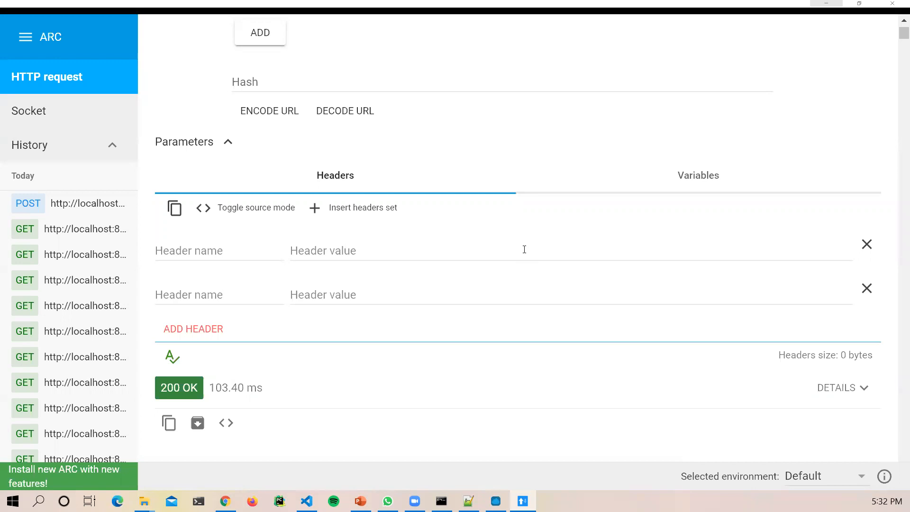
click(496, 501)
click(331, 136)
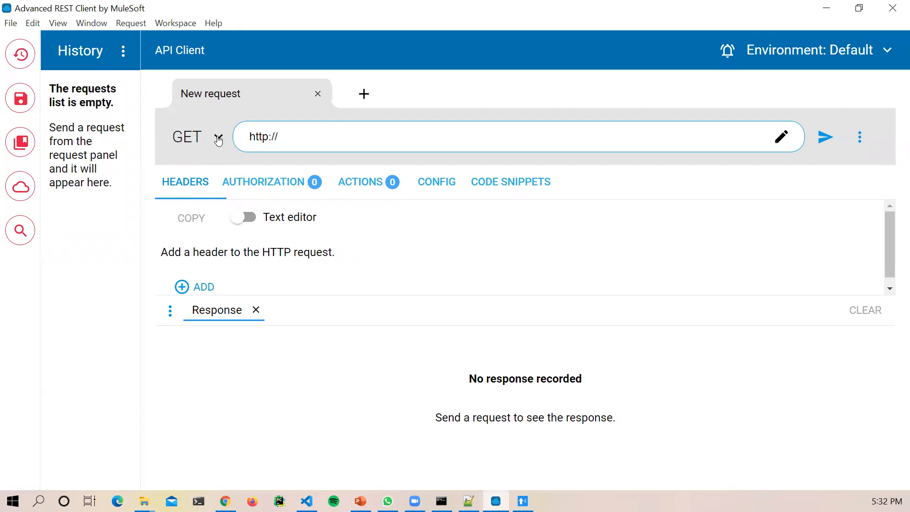
Step: Replace the URL field contents with the pasted GeoServer WMS 1.3.0 GetCapabilities URL
key(ctrl+a)
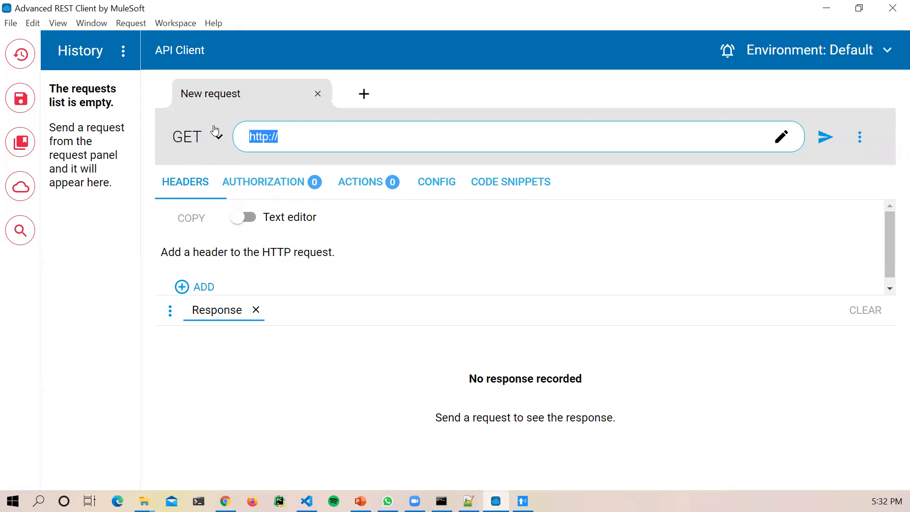
key(BackSpace)
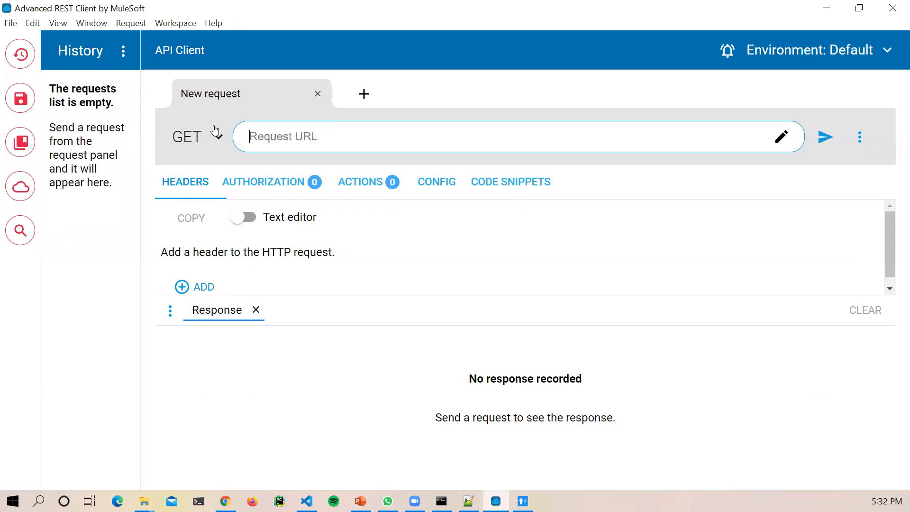
key(ctrl+v)
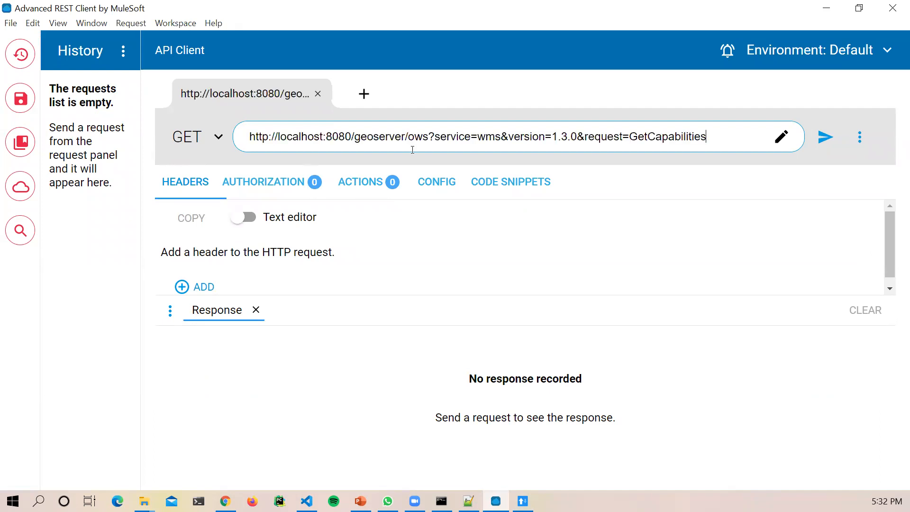
drag(720, 138, 275, 133)
key(ctrl+z)
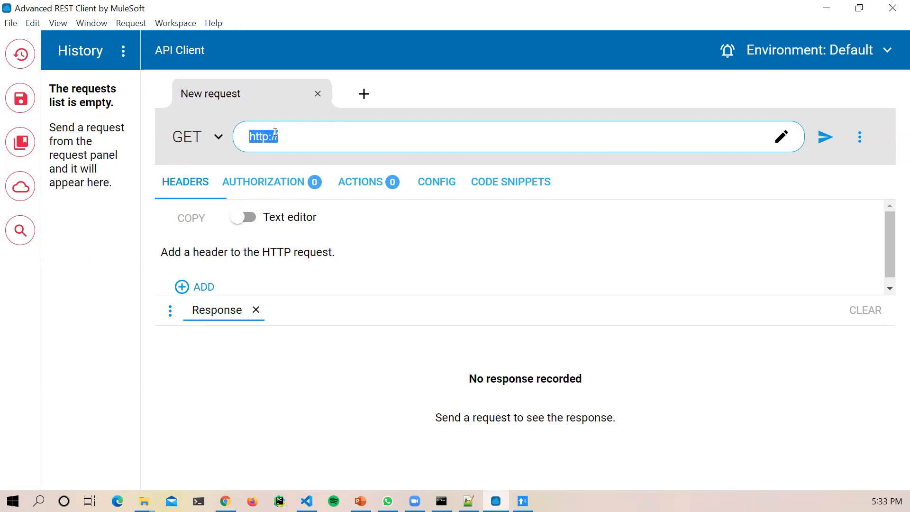
drag(291, 137, 218, 136)
key(BackSpace)
key(ctrl+v)
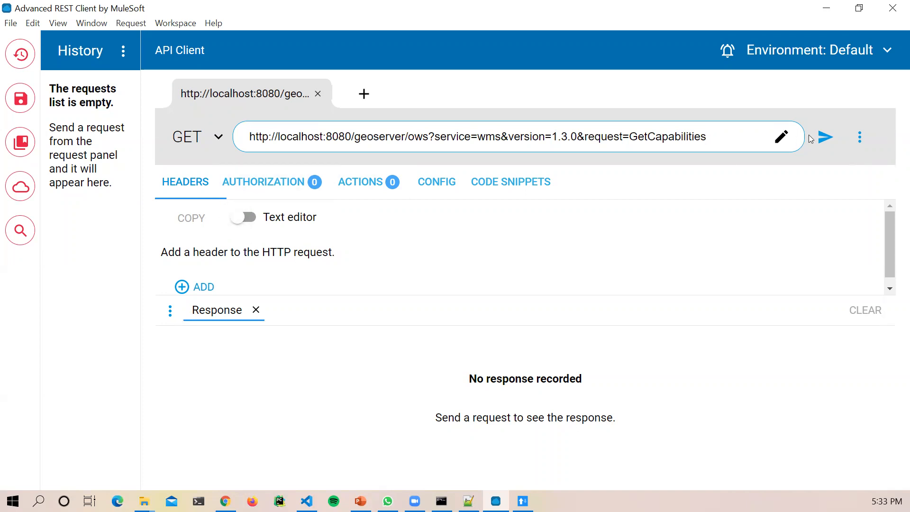
Step: Send the GET request, getting 200 OK (207.35 KB) with the WMS_Capabilities XML
click(860, 137)
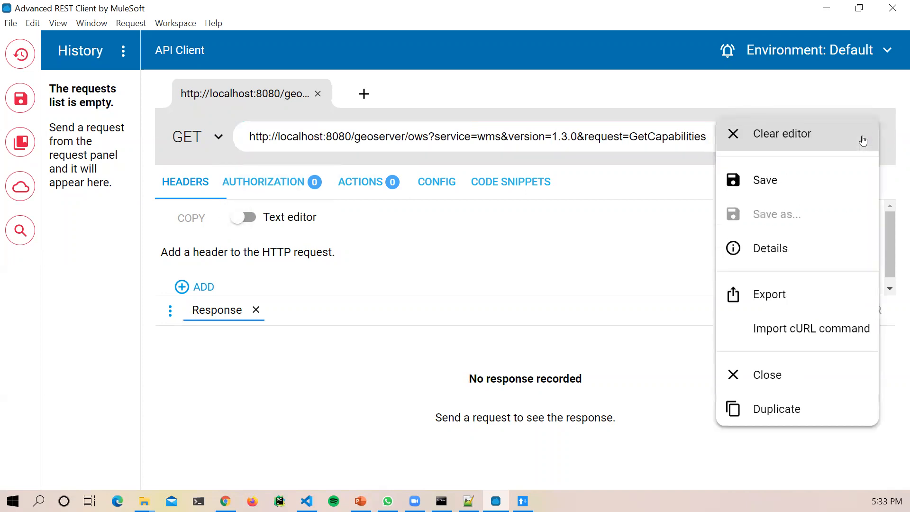
click(679, 224)
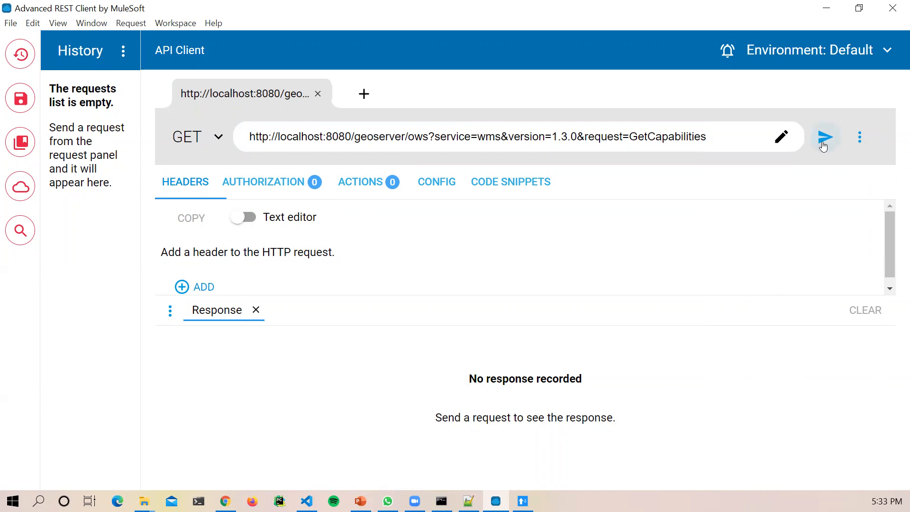
click(824, 145)
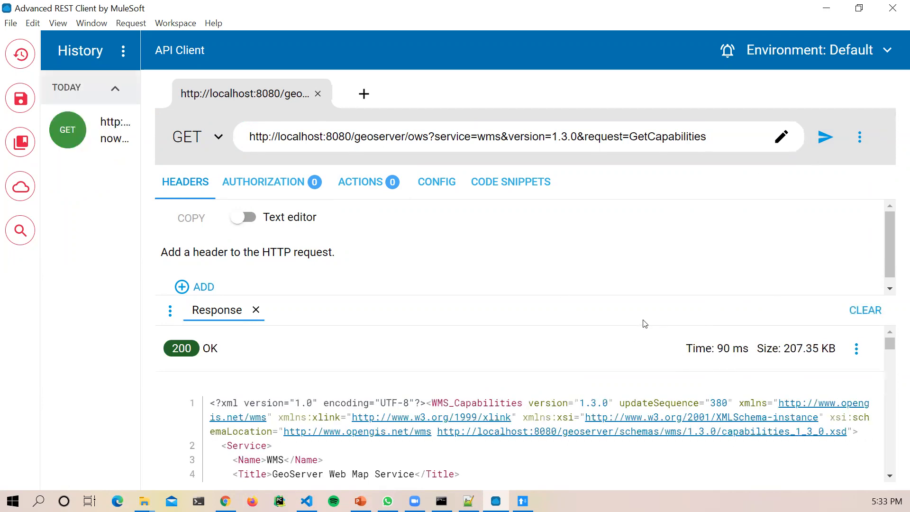
Step: Enlarge the response area by dragging the Headers/Response divider upward
drag(891, 344, 891, 338)
drag(613, 296, 632, 216)
scroll(647, 309, down, 3)
scroll(647, 308, up, 3)
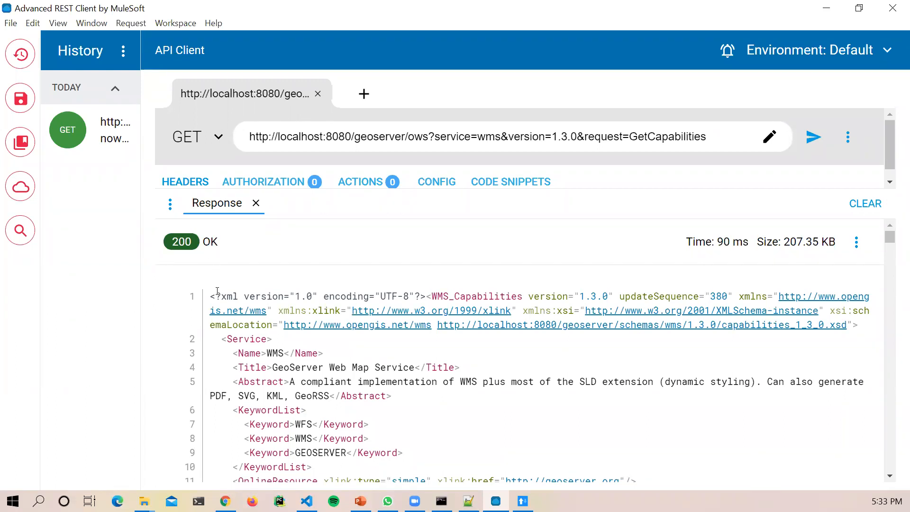
Step: Highlight the xml declaration and the service name and title lines in the response
drag(216, 293, 307, 296)
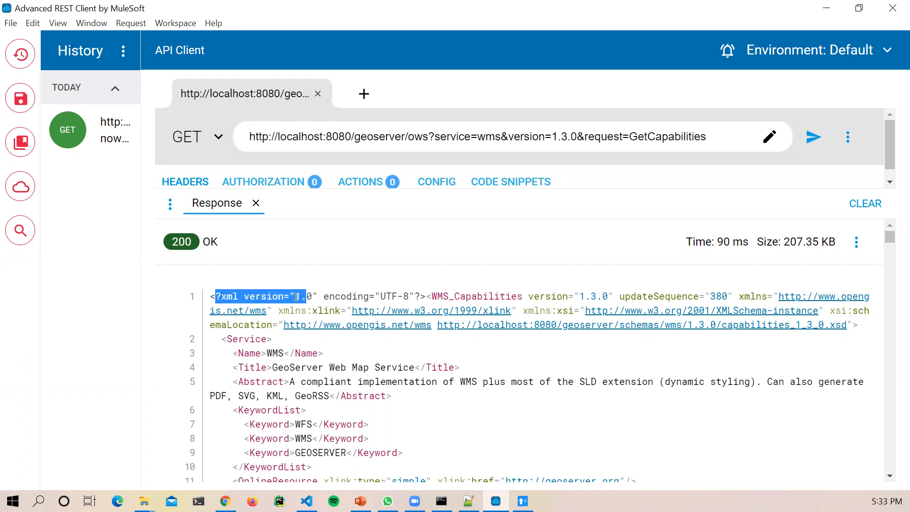
click(220, 294)
double_click(227, 296)
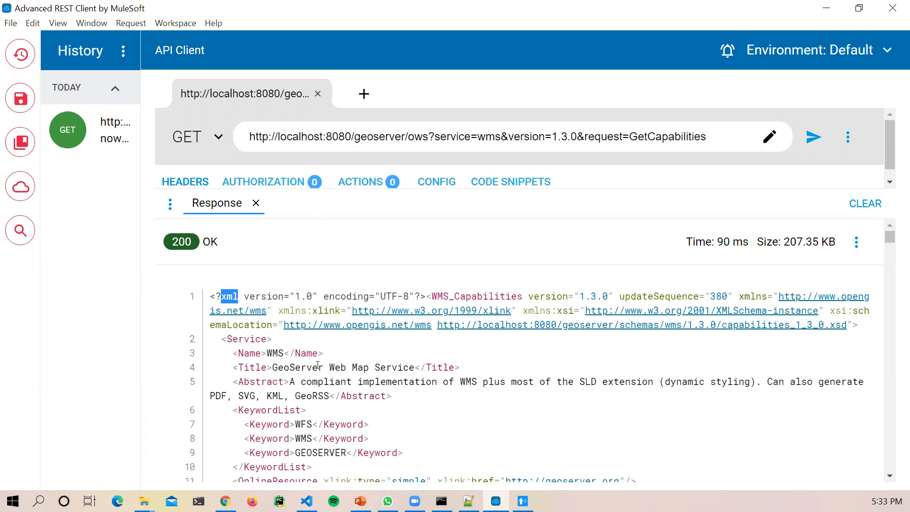
drag(266, 353, 368, 368)
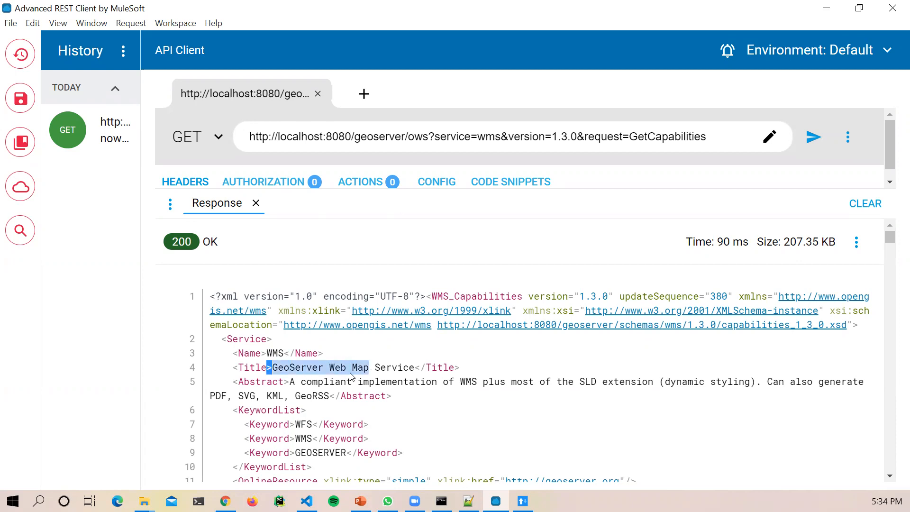
click(353, 369)
Step: Compare with the GetCapabilities page in Chrome, then scroll the XML to ContactInformation
click(226, 502)
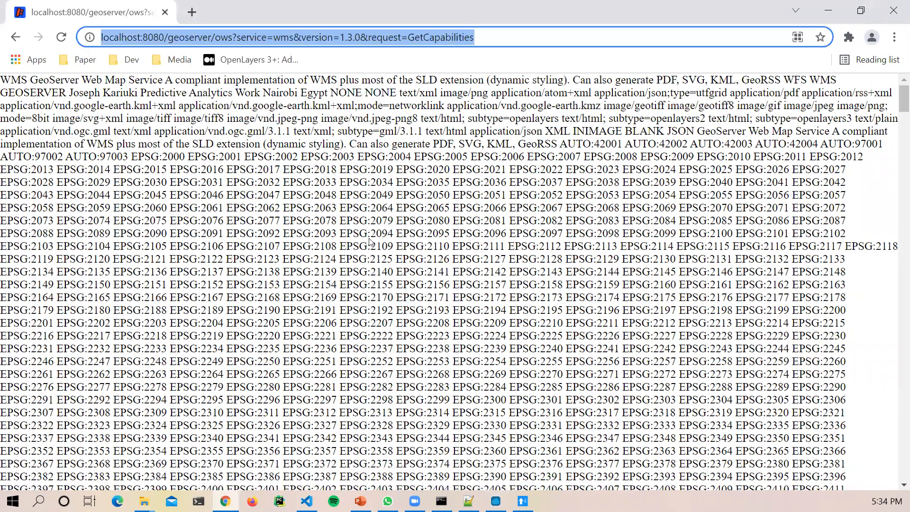
click(828, 10)
scroll(592, 332, down, 5)
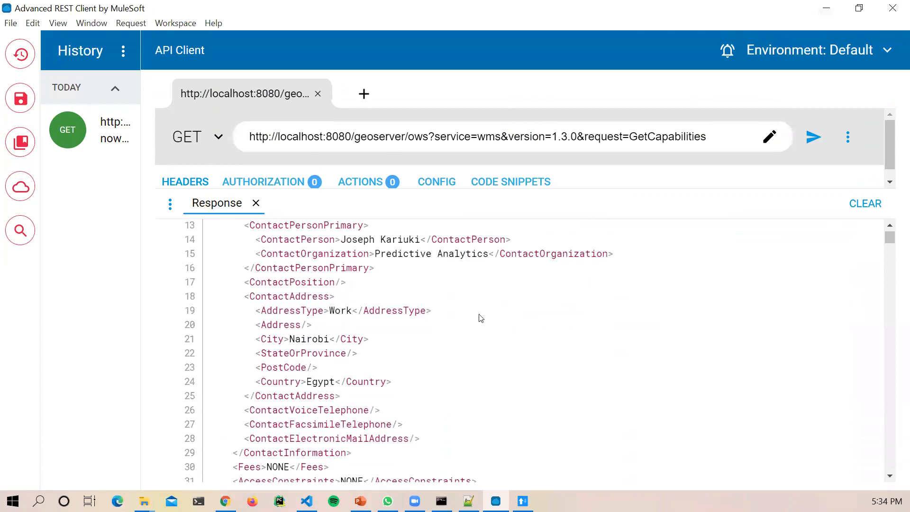
scroll(479, 317, down, 2)
scroll(427, 308, up, 4)
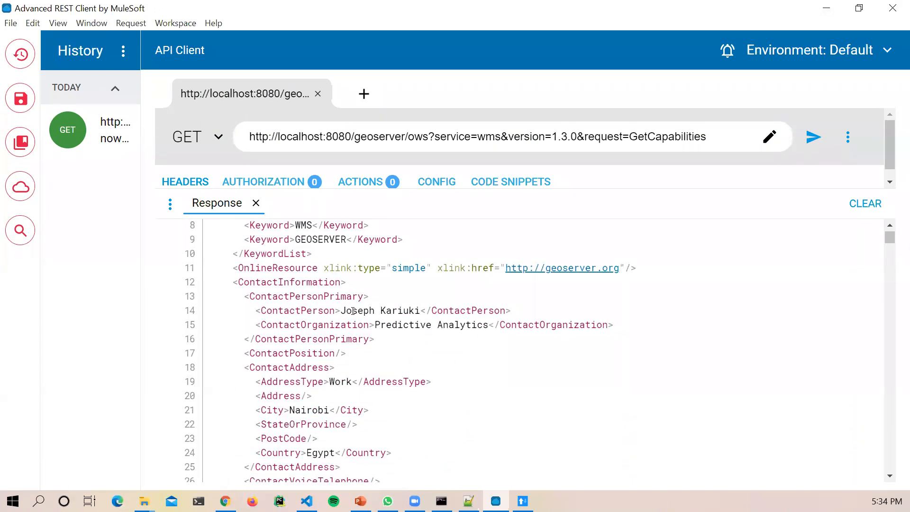
drag(342, 310, 510, 326)
scroll(488, 374, down, 3)
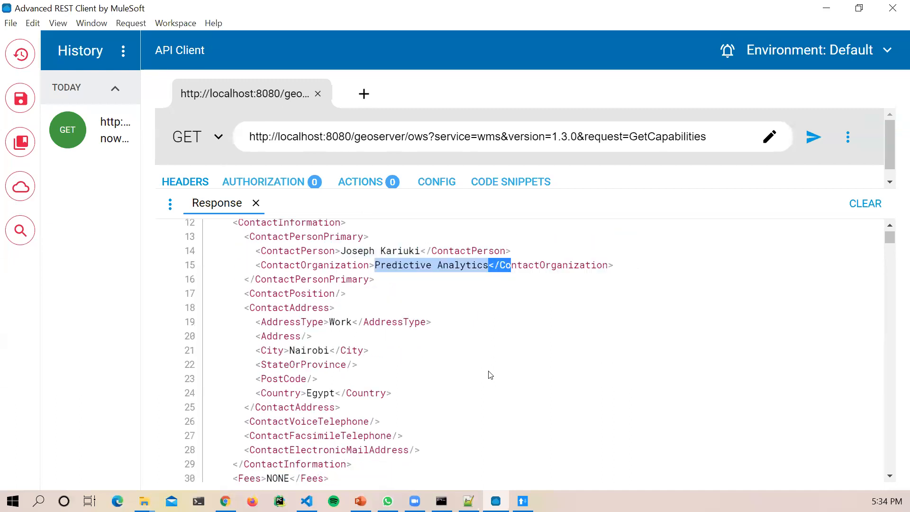
scroll(419, 352, down, 8)
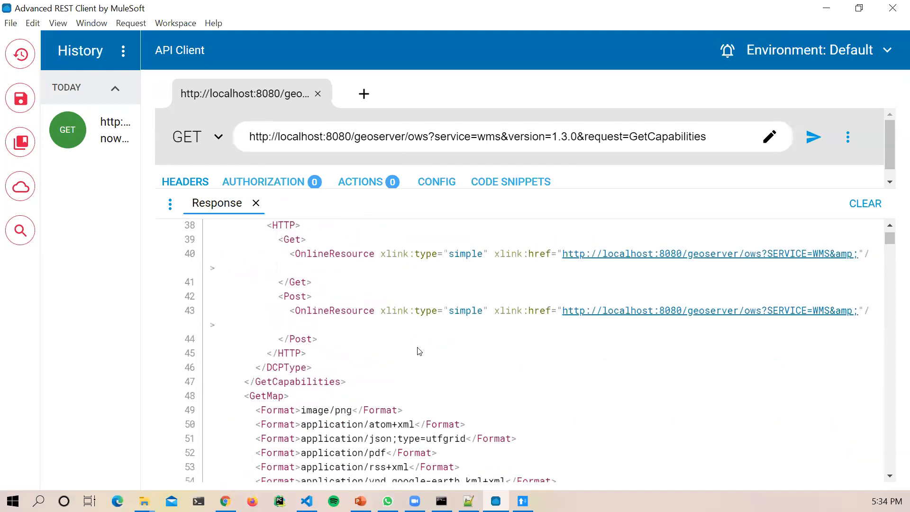
scroll(419, 351, up, 2)
scroll(403, 342, down, 5)
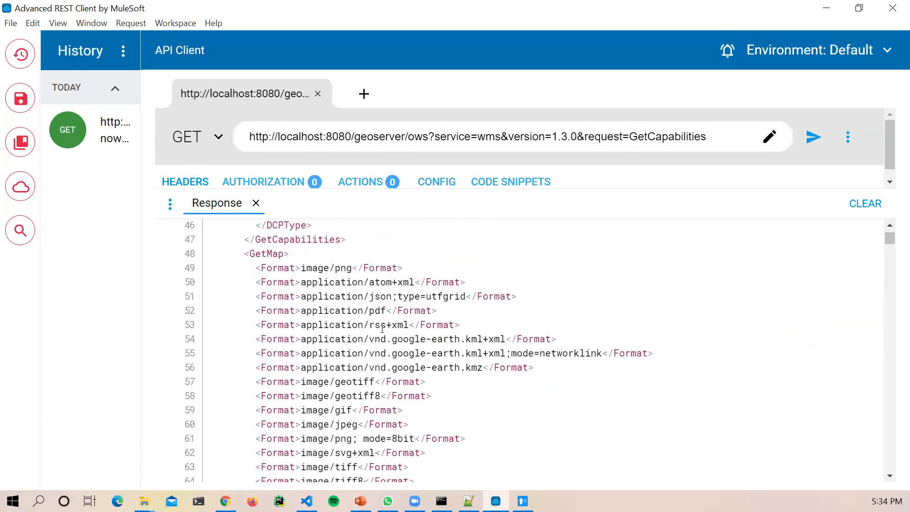
scroll(273, 255, down, 2)
scroll(273, 255, up, 2)
drag(250, 254, 290, 254)
click(296, 261)
scroll(332, 298, down, 4)
scroll(335, 296, up, 4)
scroll(336, 294, down, 2)
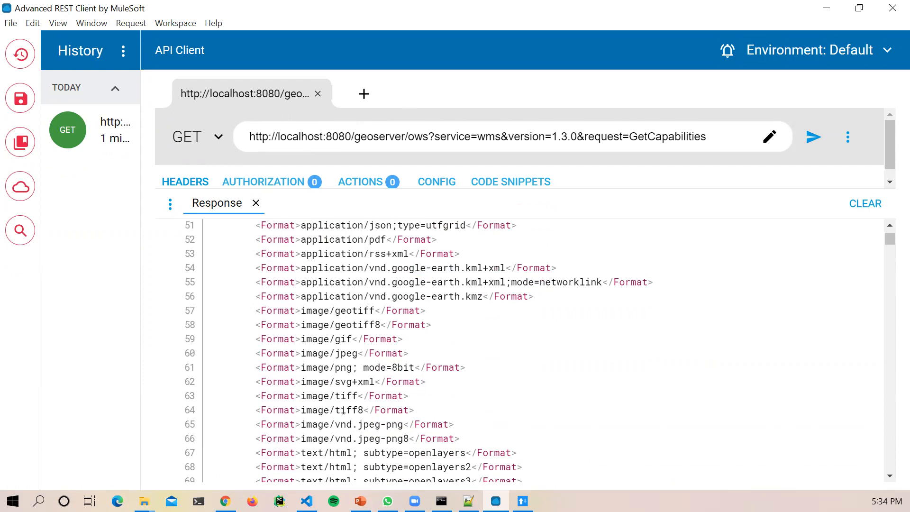
scroll(342, 408, down, 2)
drag(363, 369, 431, 370)
click(420, 401)
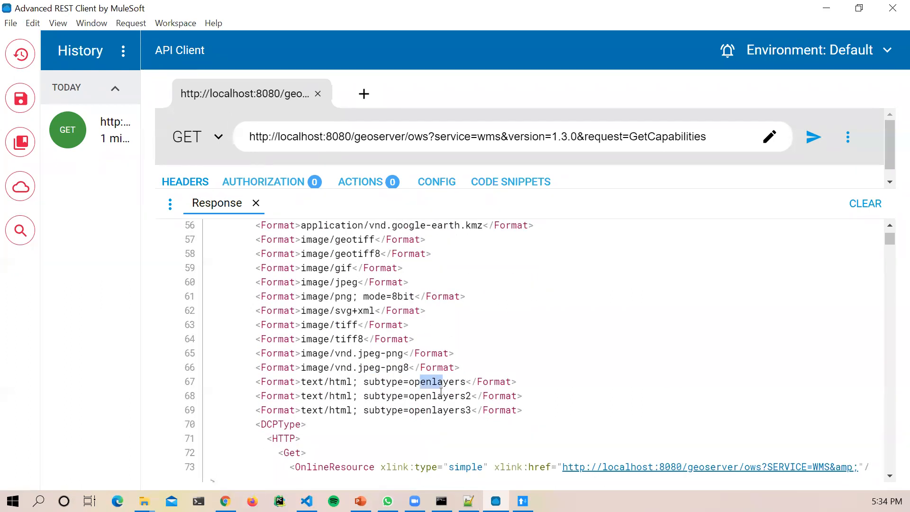
scroll(426, 407, down, 2)
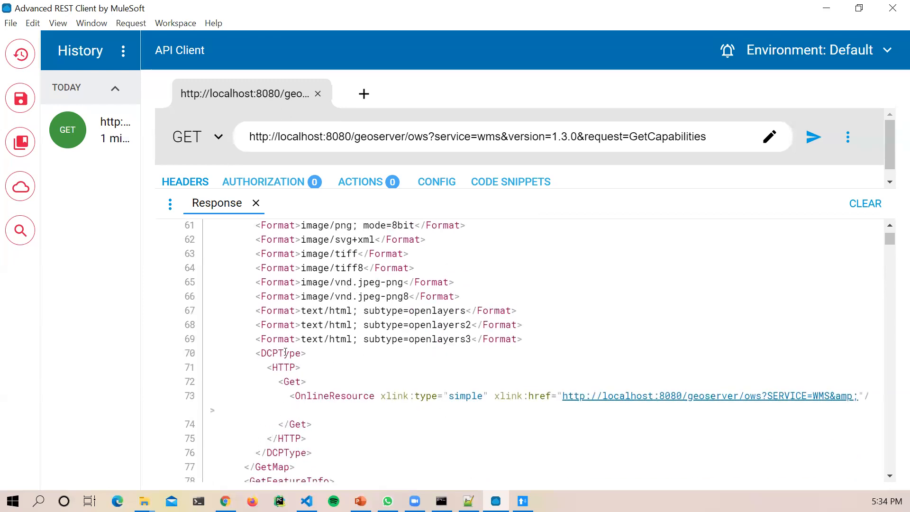
drag(261, 354, 303, 355)
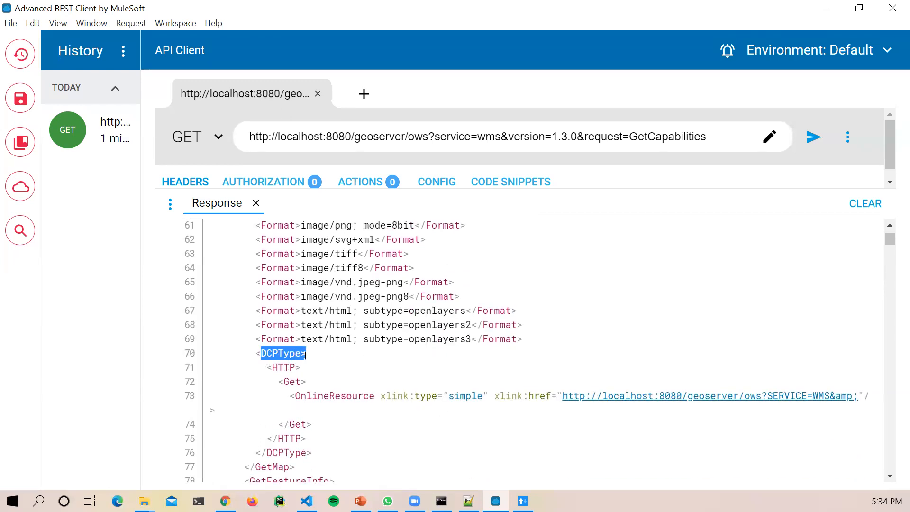
click(277, 352)
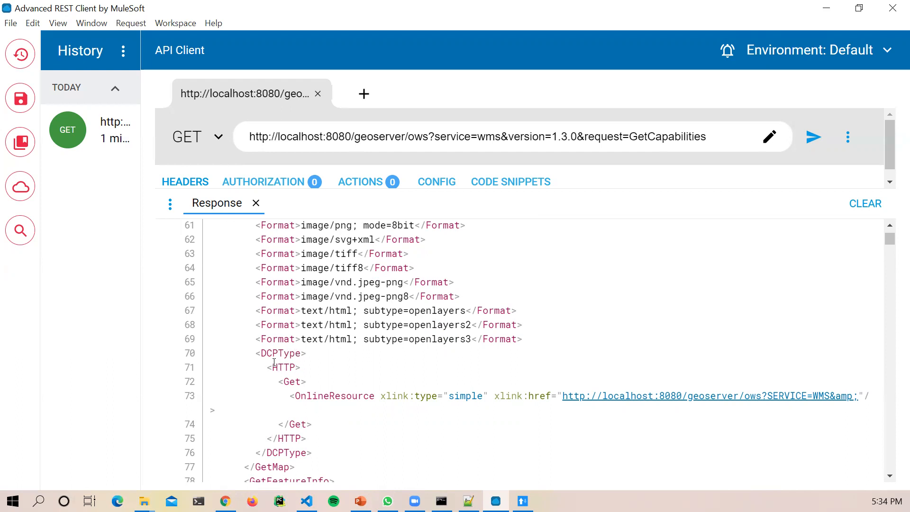
drag(272, 368, 303, 382)
scroll(560, 325, down, 1)
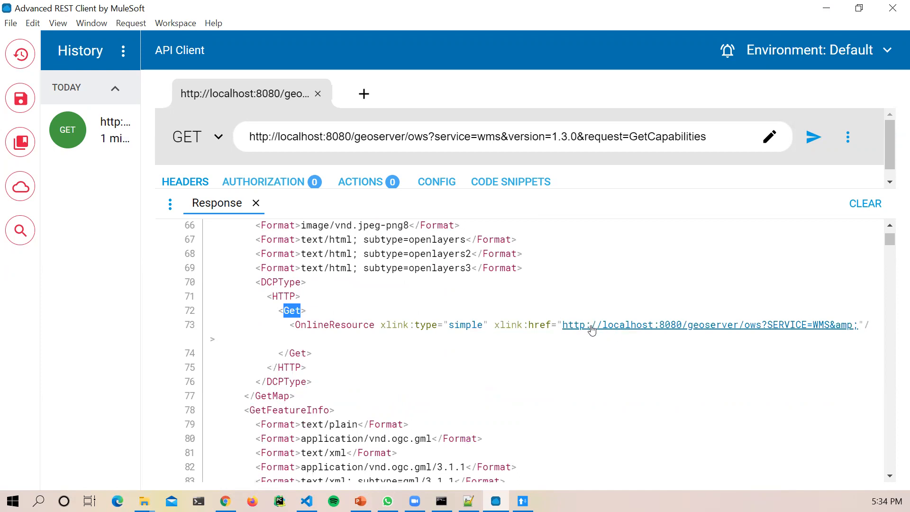
scroll(470, 388, down, 3)
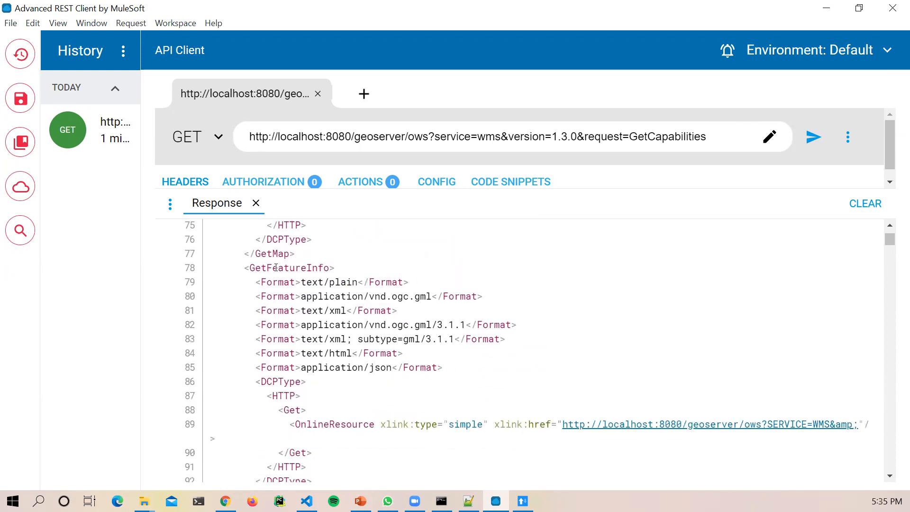
scroll(332, 332, down, 4)
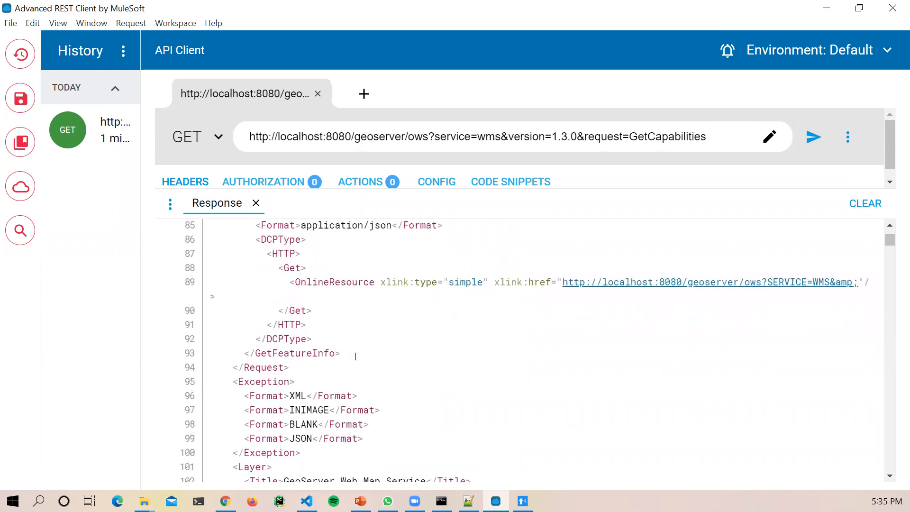
scroll(356, 361, down, 1)
drag(281, 326, 337, 378)
click(360, 412)
scroll(361, 412, down, 3)
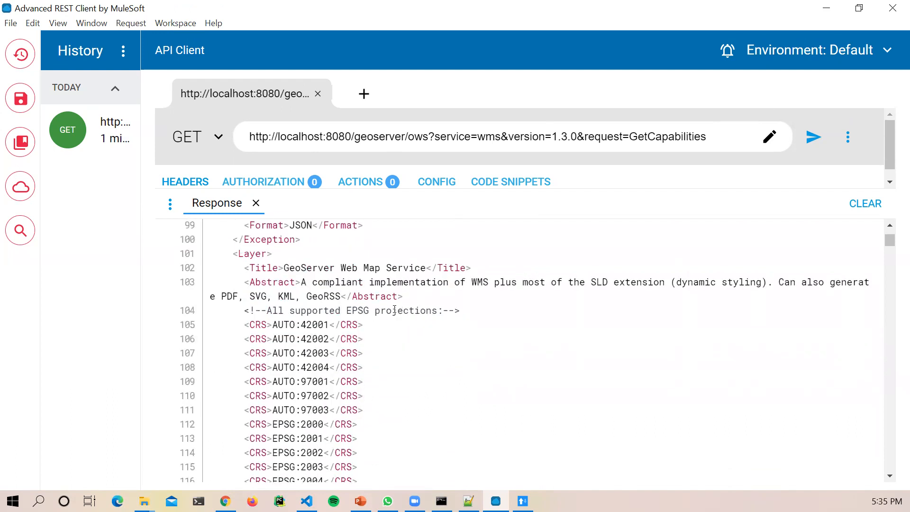
drag(375, 310, 352, 311)
click(225, 501)
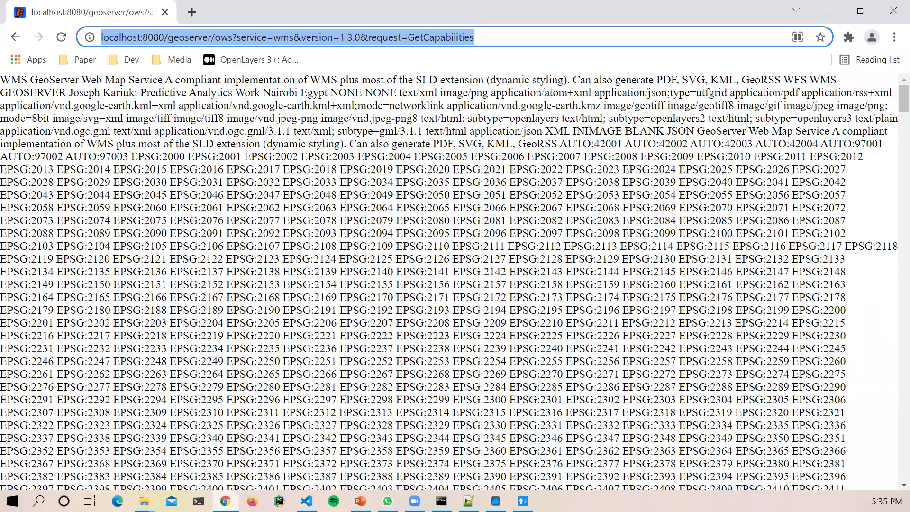
click(658, 428)
scroll(657, 428, down, 20)
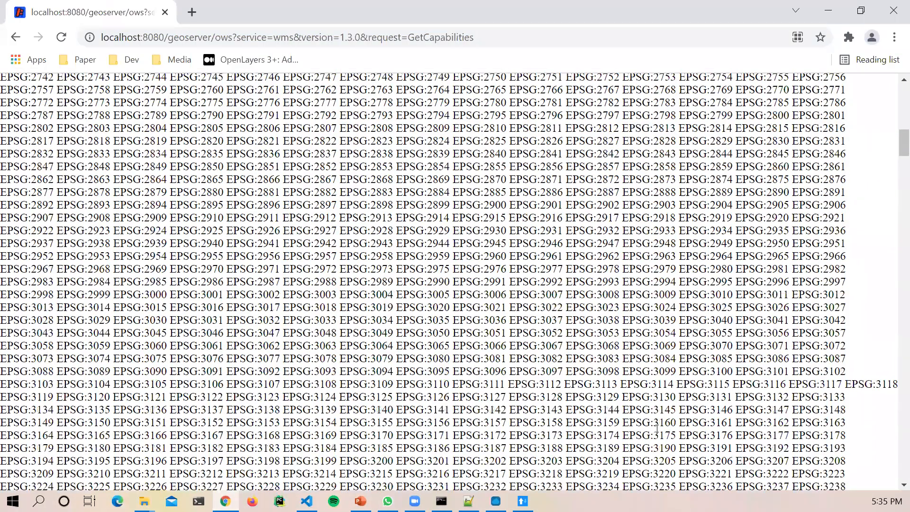
scroll(450, 281, down, 20)
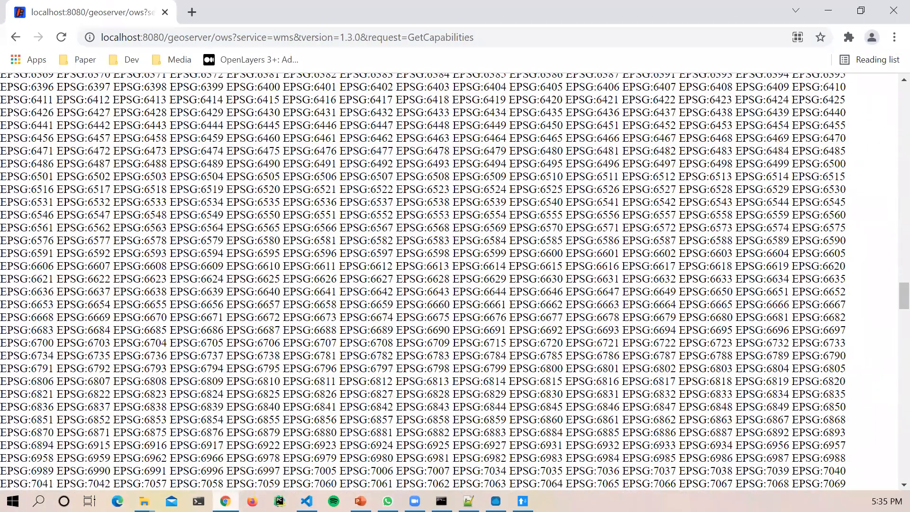
click(496, 501)
scroll(534, 376, down, 16)
scroll(535, 377, down, 20)
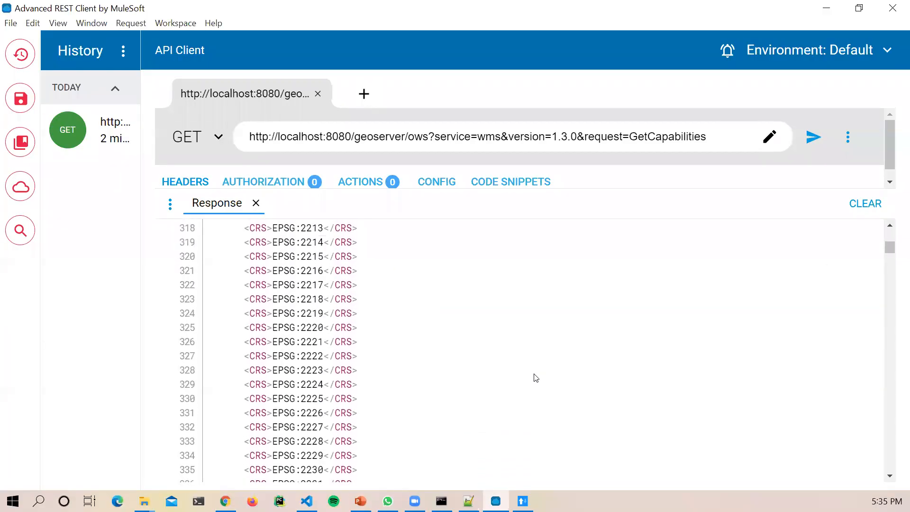
scroll(890, 265, down, 5)
drag(890, 266, 890, 455)
scroll(384, 355, down, 2)
scroll(384, 355, down, 10)
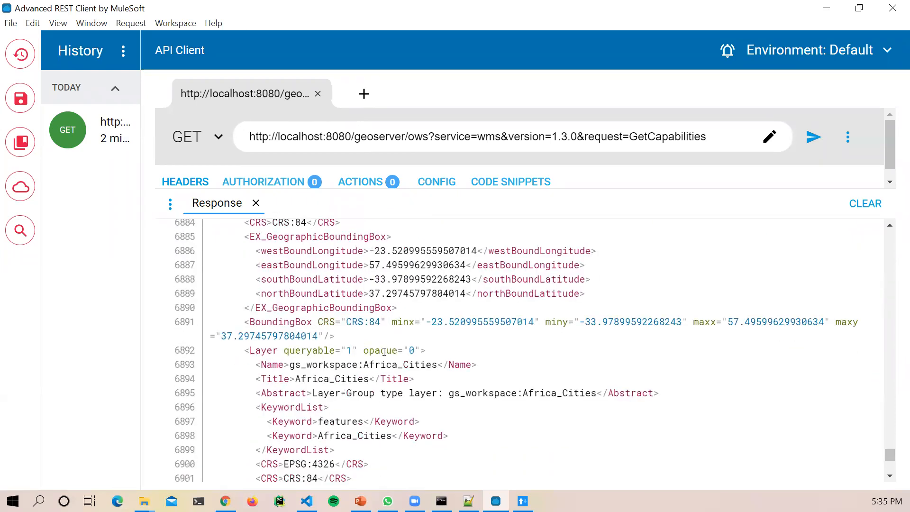
scroll(384, 351, down, 4)
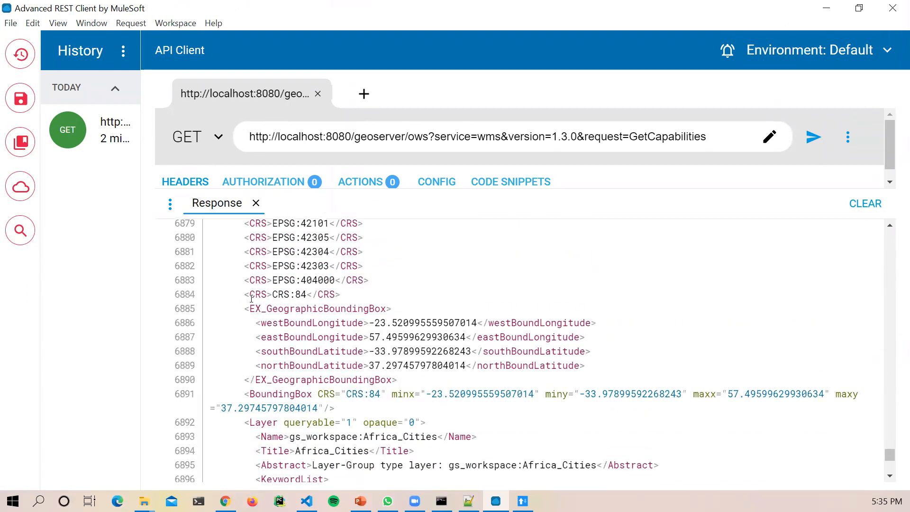
drag(341, 294, 261, 252)
click(263, 312)
drag(251, 309, 373, 311)
click(374, 310)
scroll(418, 369, down, 2)
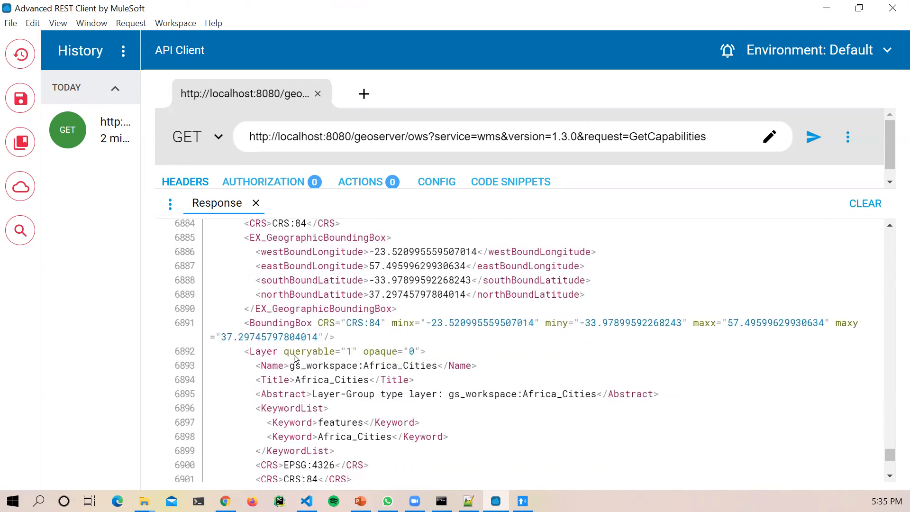
scroll(290, 369, down, 2)
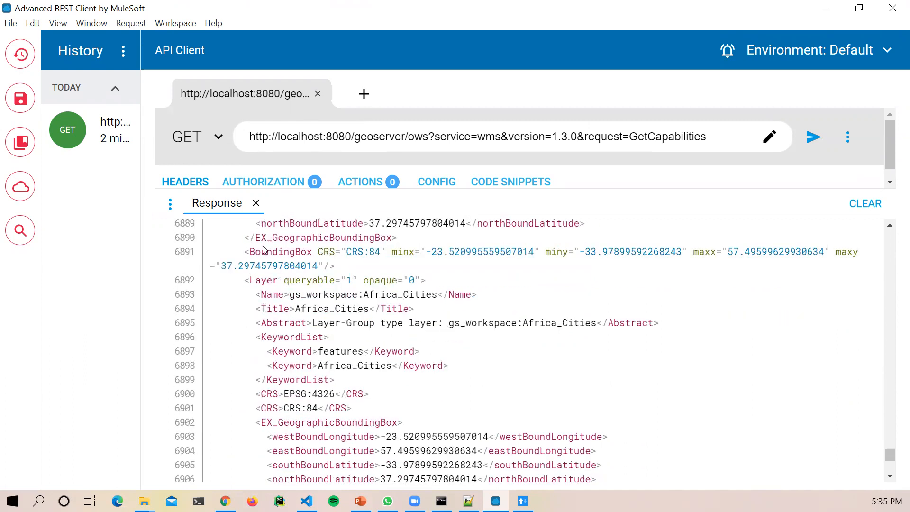
drag(289, 294, 437, 295)
click(350, 296)
scroll(395, 309, down, 5)
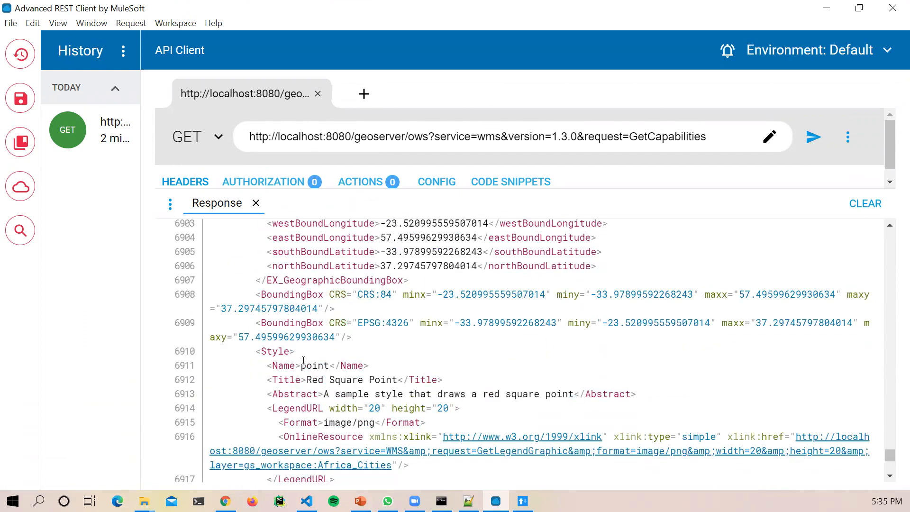
double_click(328, 365)
scroll(332, 374, down, 2)
scroll(333, 375, down, 2)
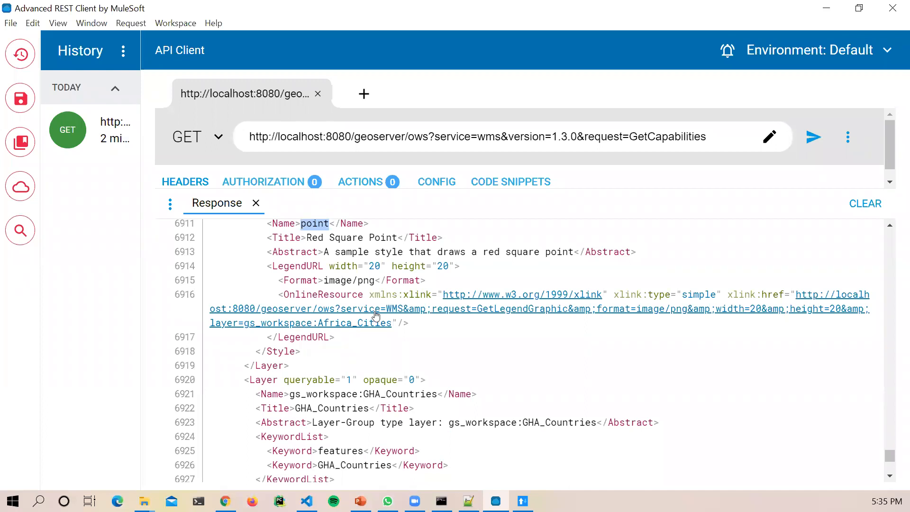
scroll(375, 317, down, 2)
drag(363, 323, 436, 325)
scroll(480, 375, down, 7)
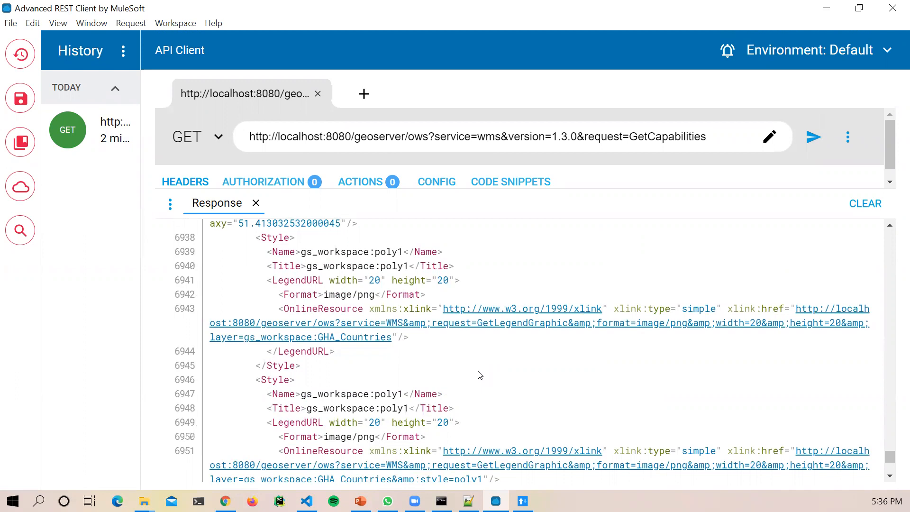
scroll(569, 403, down, 8)
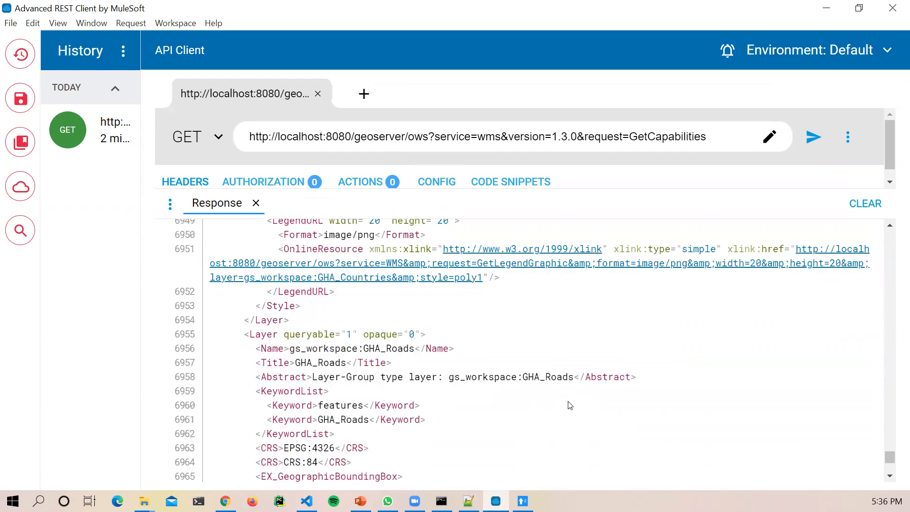
scroll(570, 404, down, 7)
scroll(570, 404, down, 5)
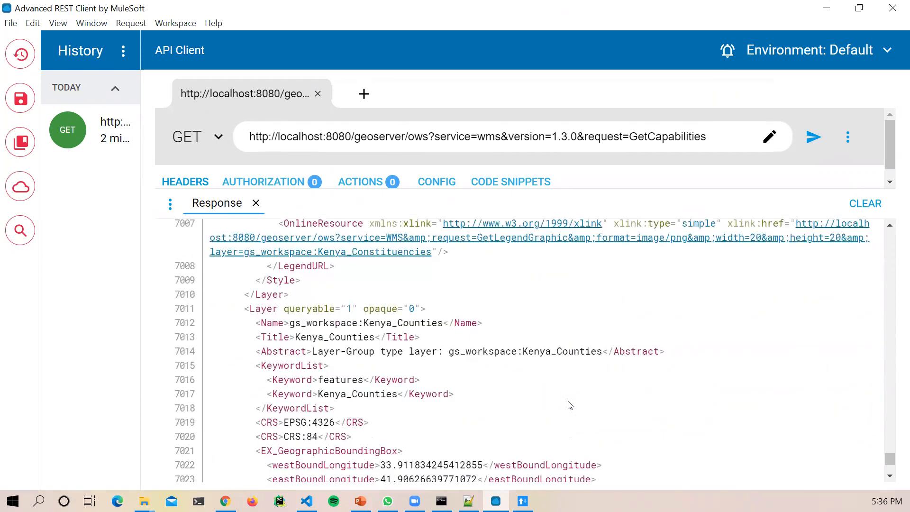
scroll(570, 404, up, 10)
scroll(570, 404, up, 20)
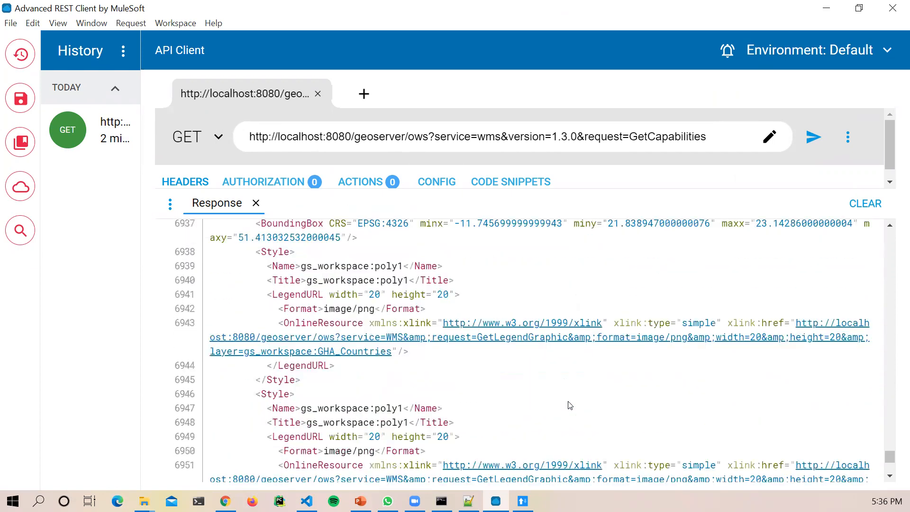
scroll(570, 404, up, 17)
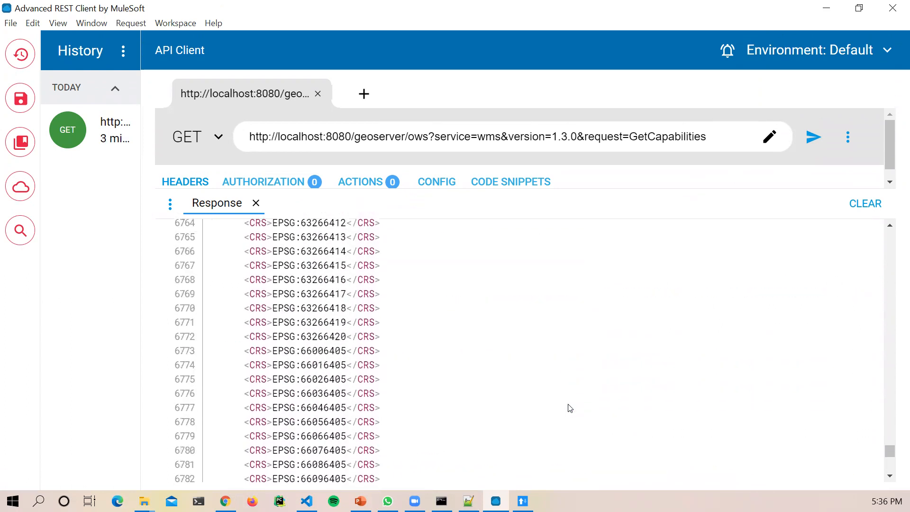
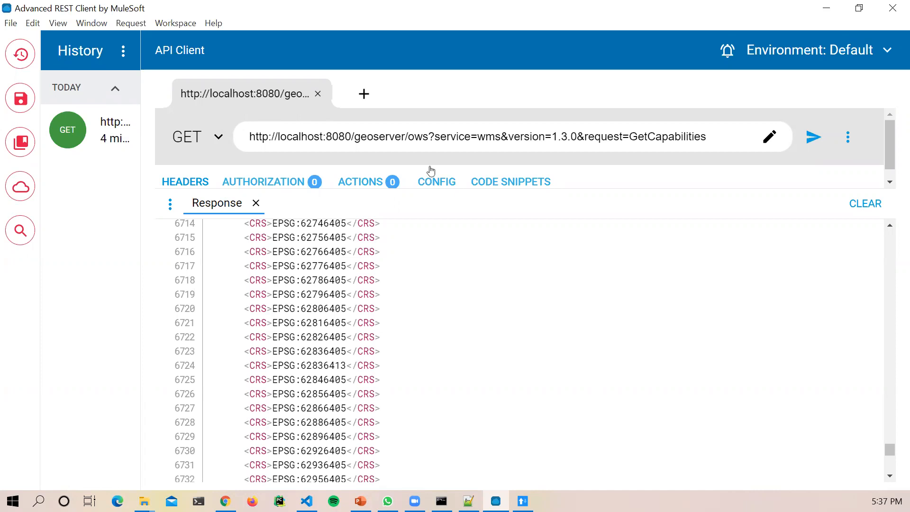
Step: Change the URL path from 'ows' to 'os' and send the GetCapabilities request
click(422, 138)
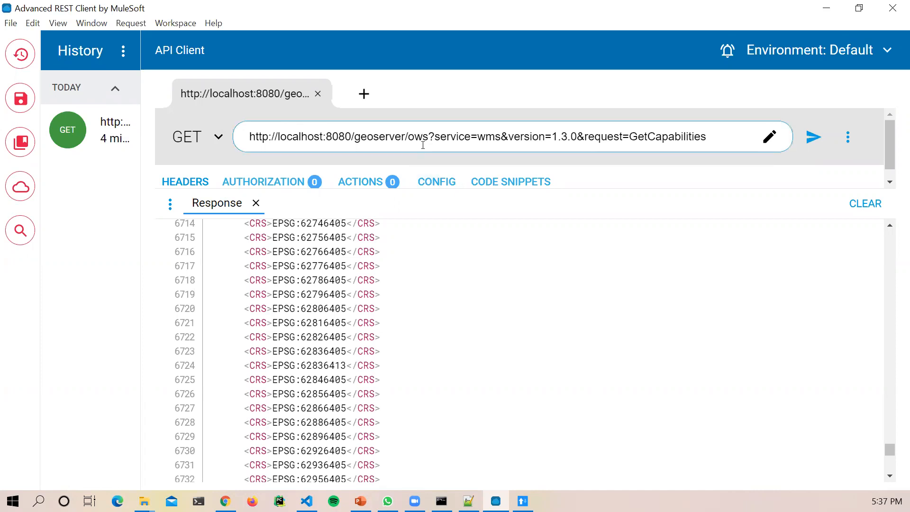
key(BackSpace)
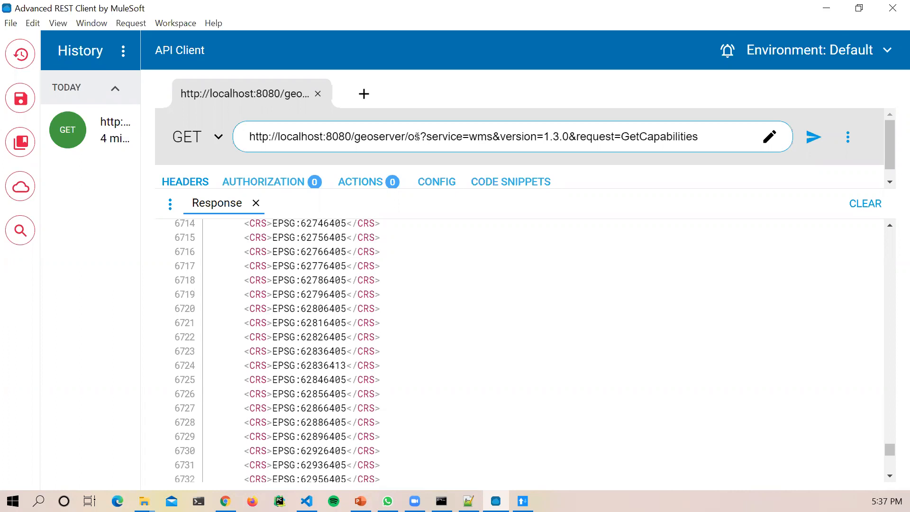
click(813, 137)
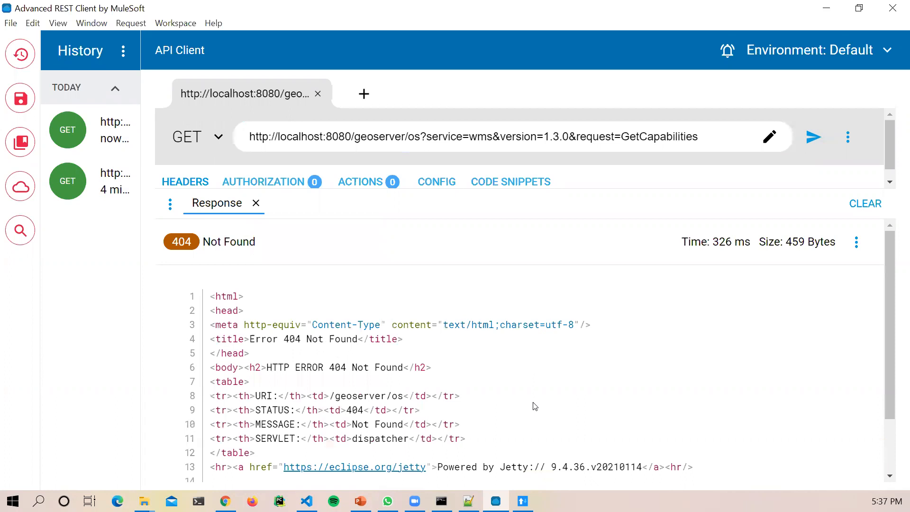
scroll(315, 290, up, 2)
scroll(268, 320, down, 2)
scroll(268, 319, up, 1)
Step: Highlight the Error 404 Not Found title, HTTP ERROR 404 heading and URI in the error page
drag(249, 338, 360, 338)
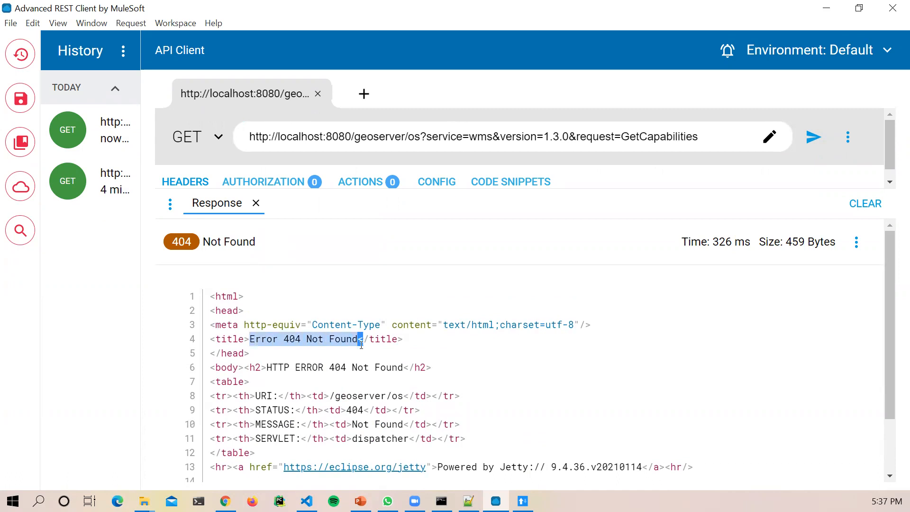
click(289, 366)
drag(261, 367, 431, 367)
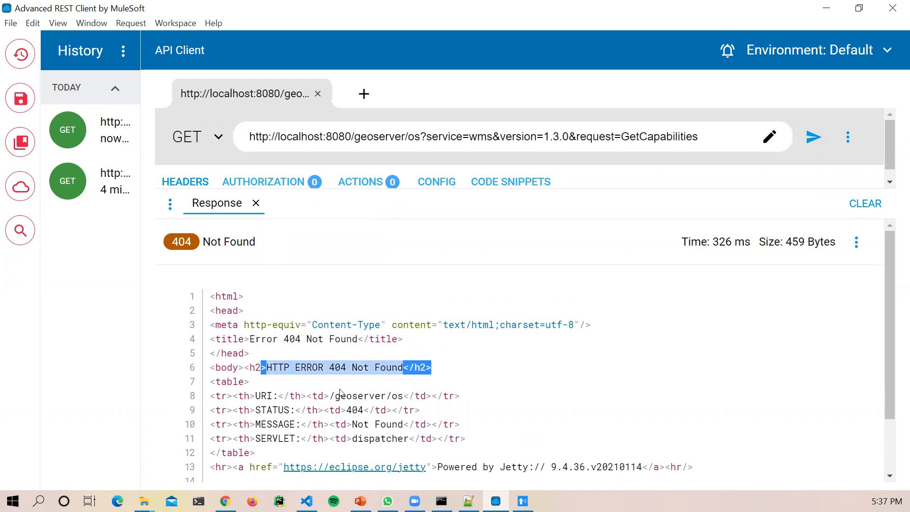
click(259, 413)
double_click(259, 396)
click(256, 410)
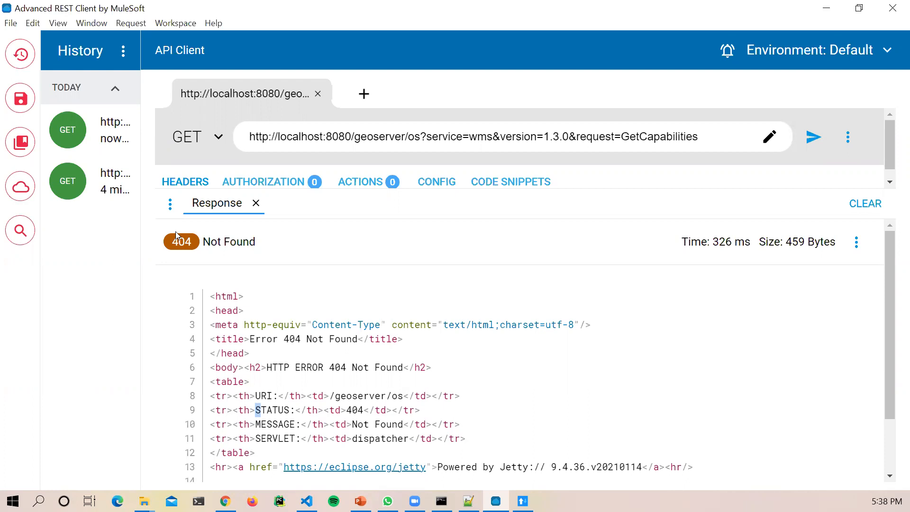
drag(266, 368, 415, 368)
click(375, 364)
scroll(376, 364, down, 2)
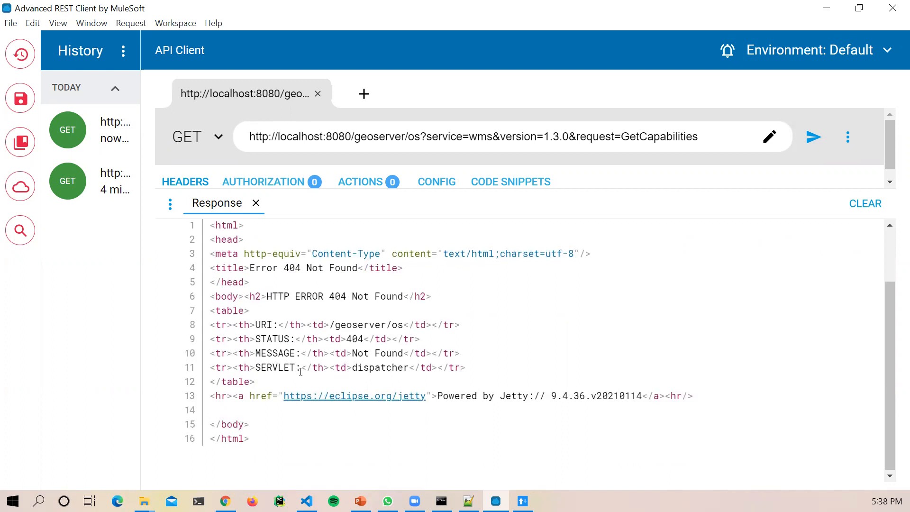
scroll(274, 349, up, 2)
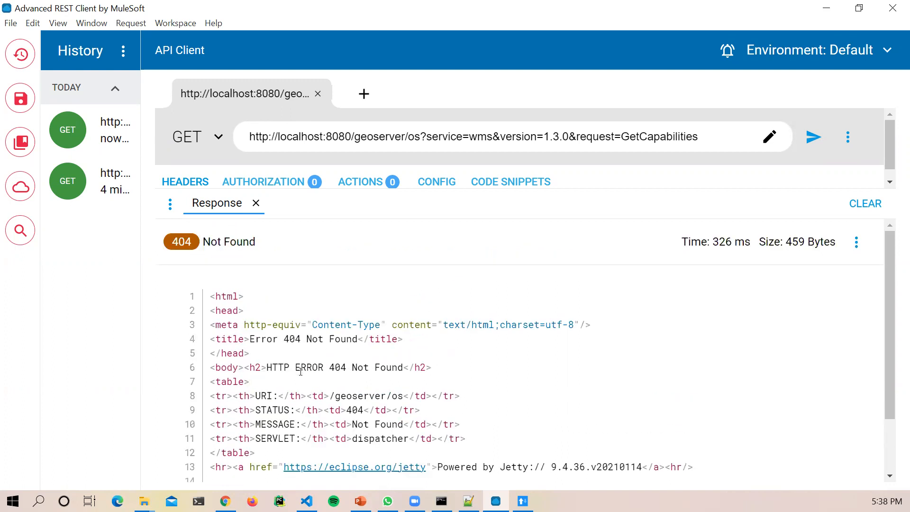
Step: Restore 'ows' in the path, drop the ampersand before version, and send the request
click(413, 136)
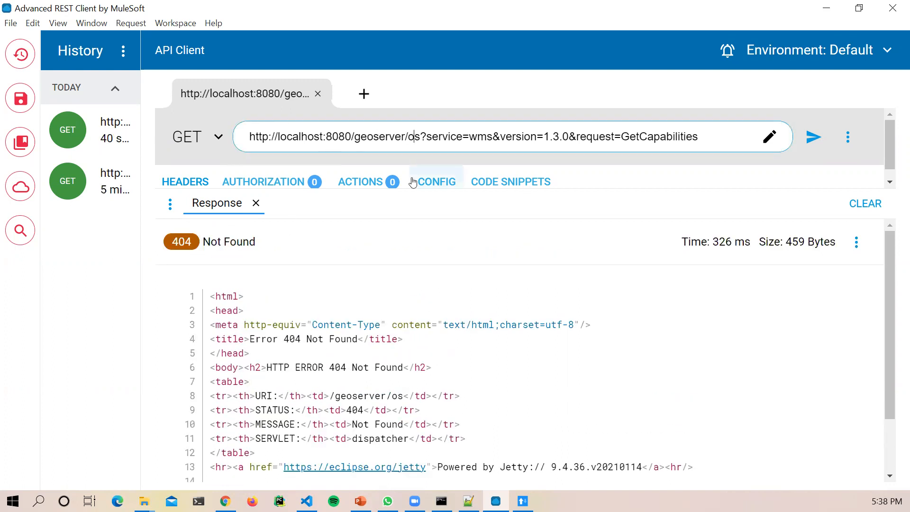
text(w)
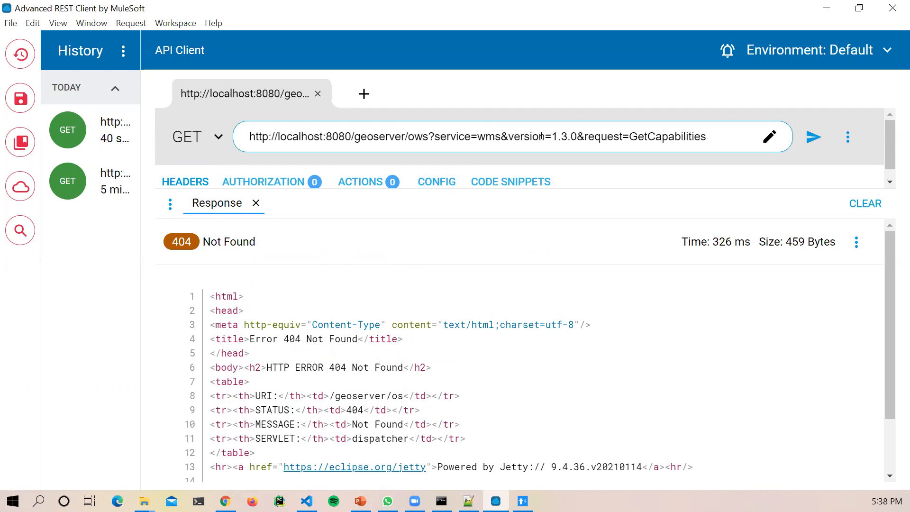
double_click(505, 137)
key(BackSpace)
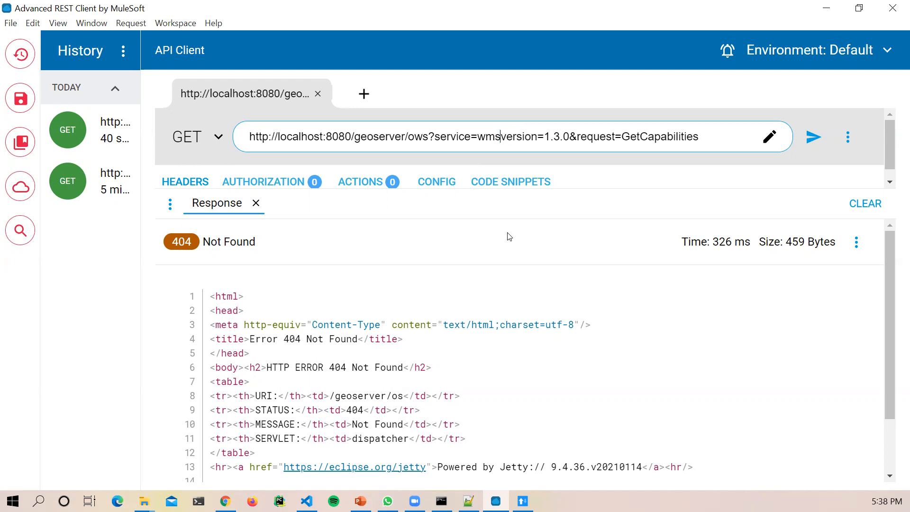
click(812, 137)
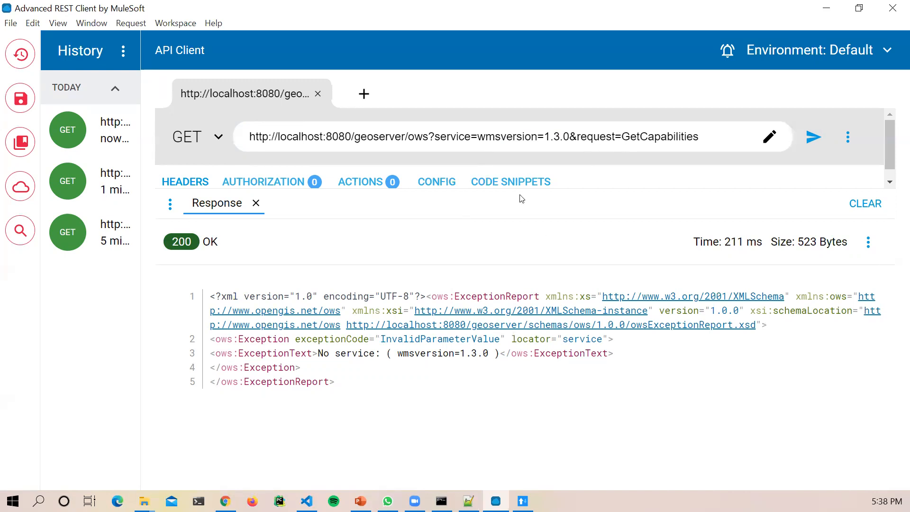
Step: Put the ampersand back between 'wms' and 'version' in the URL
click(476, 136)
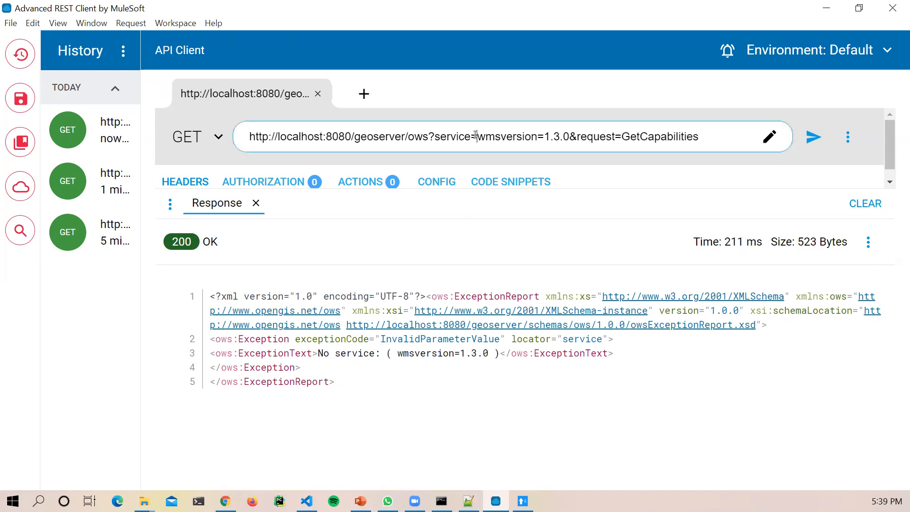
key(Right)
key(Right)
key(Right)
text(&)
key(shift+Left)
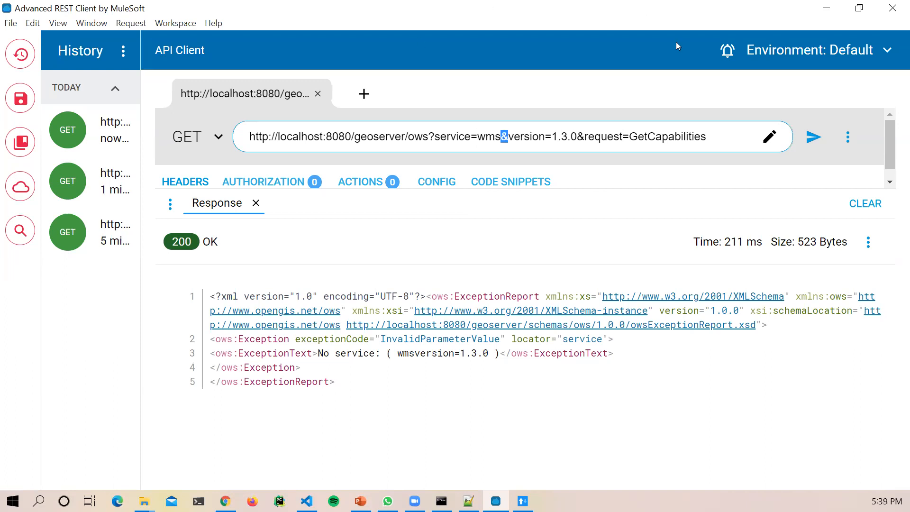
Step: Send the corrected GetCapabilities request, then resend it with the 'GetCapabilities' value deleted
click(815, 140)
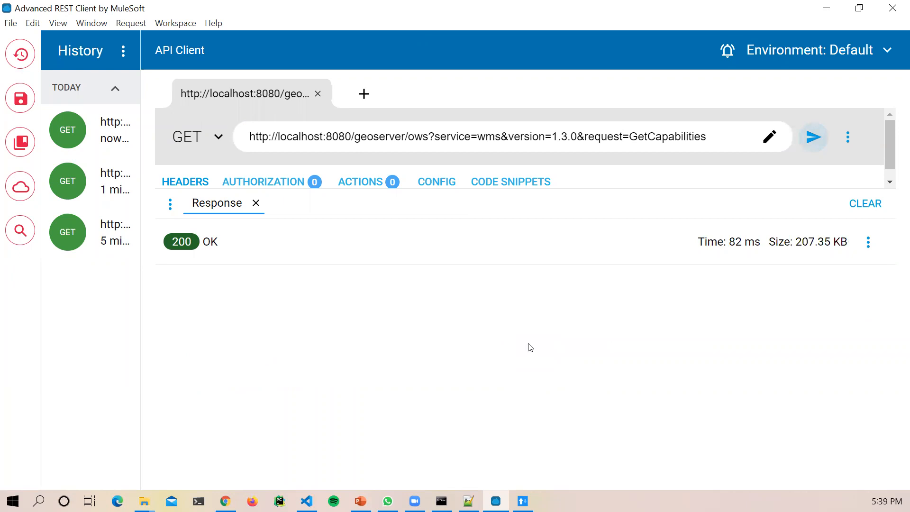
scroll(557, 387, down, 1)
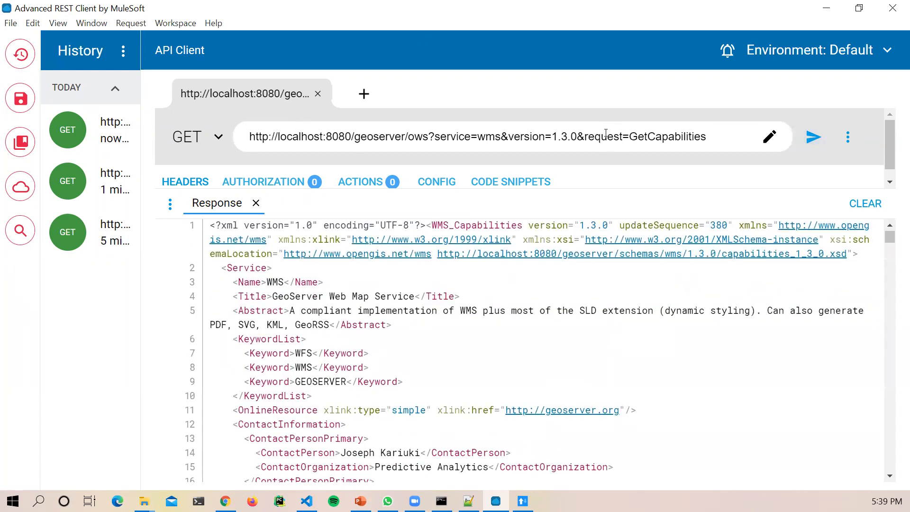
drag(709, 140, 631, 142)
key(BackSpace)
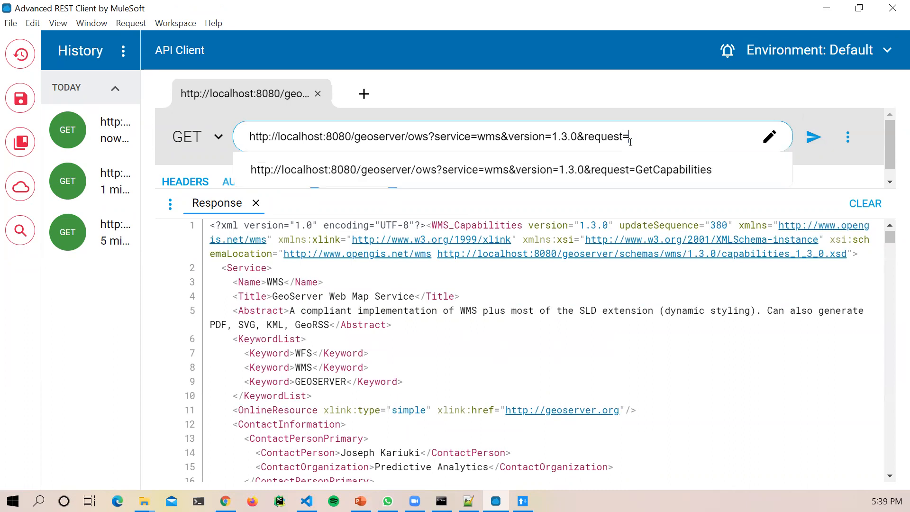
click(813, 137)
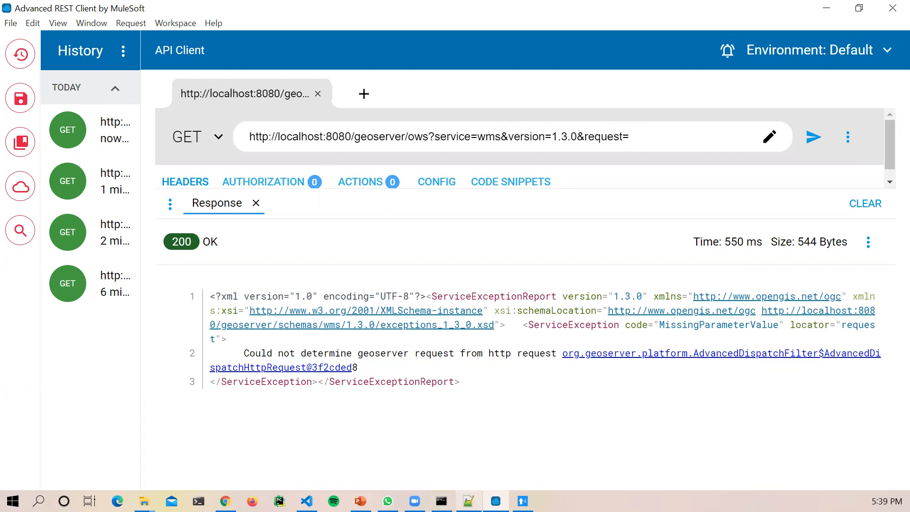
click(523, 501)
Step: Toggle legacy ARC's URL editor between single-URL and parameter views, adding and removing a row
scroll(444, 318, up, 5)
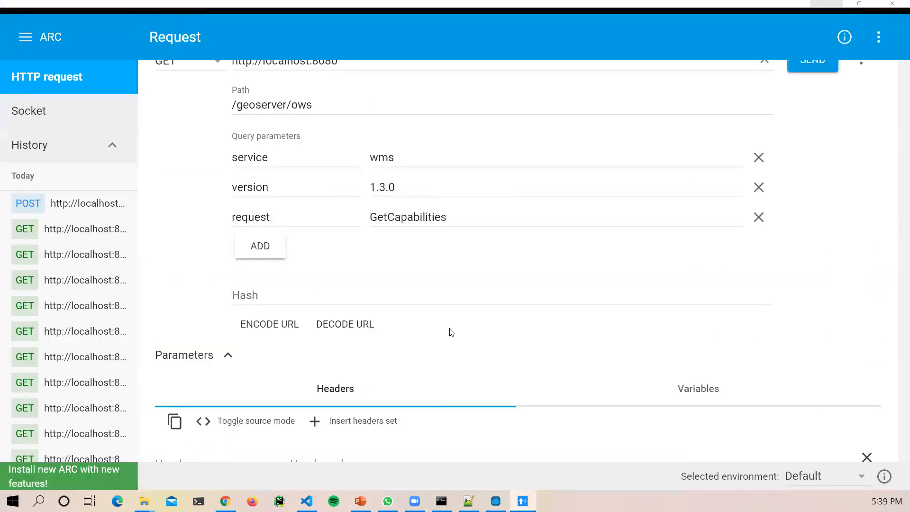
drag(449, 244, 359, 247)
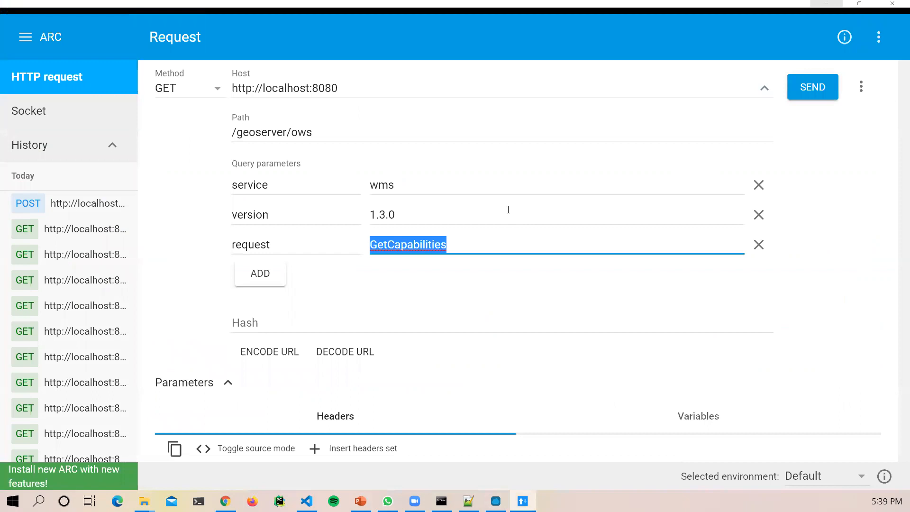
click(763, 90)
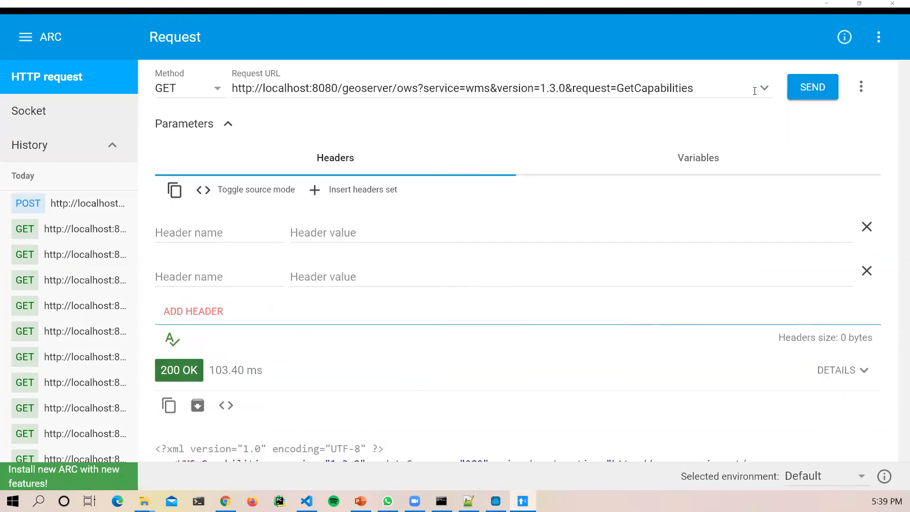
click(759, 89)
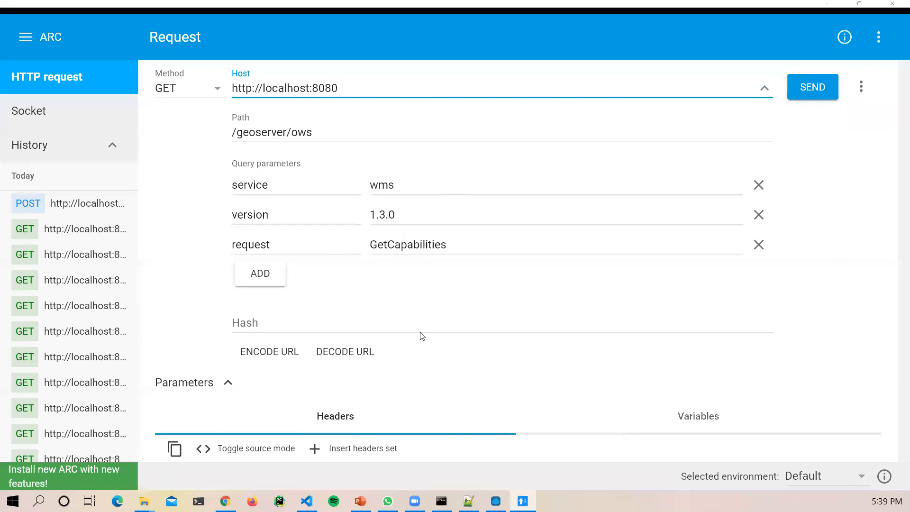
click(253, 275)
click(758, 274)
Step: Clear the request parameter's 'GetCapabilities' value and send the request
drag(467, 245, 369, 245)
key(BackSpace)
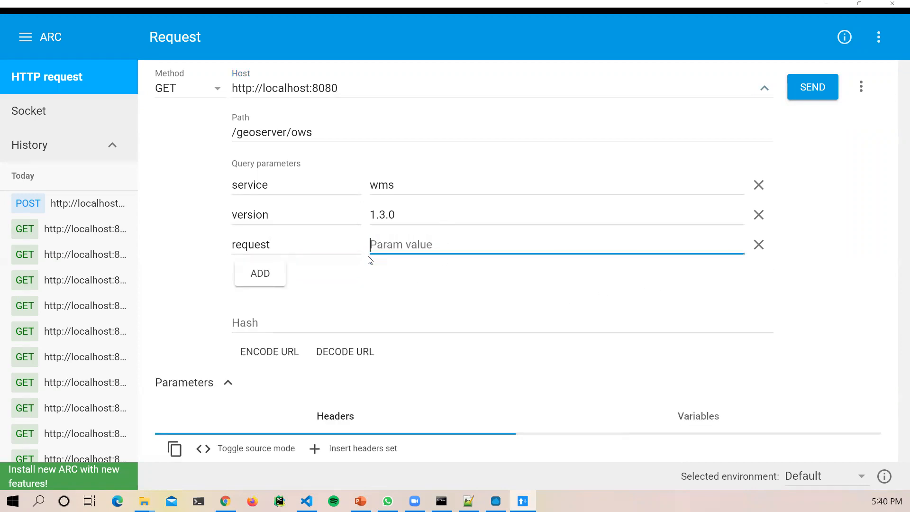
click(805, 86)
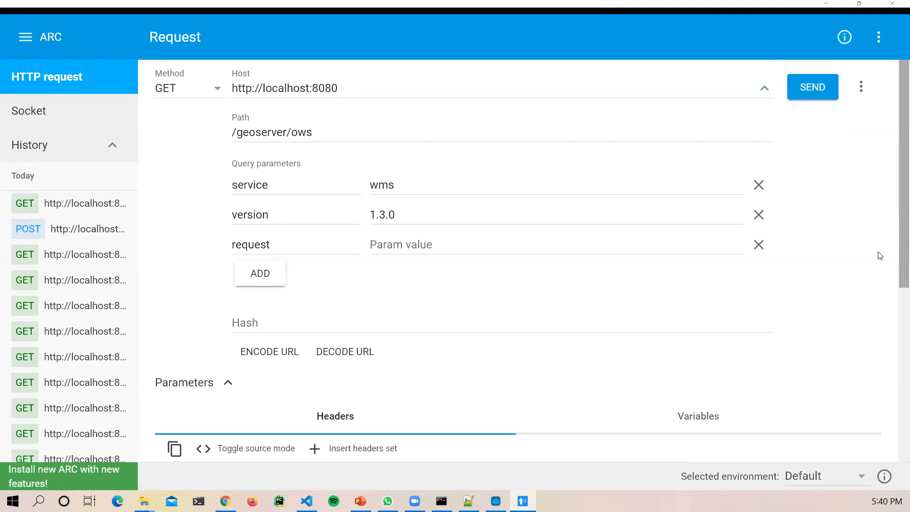
scroll(891, 333, down, 3)
scroll(891, 333, down, 4)
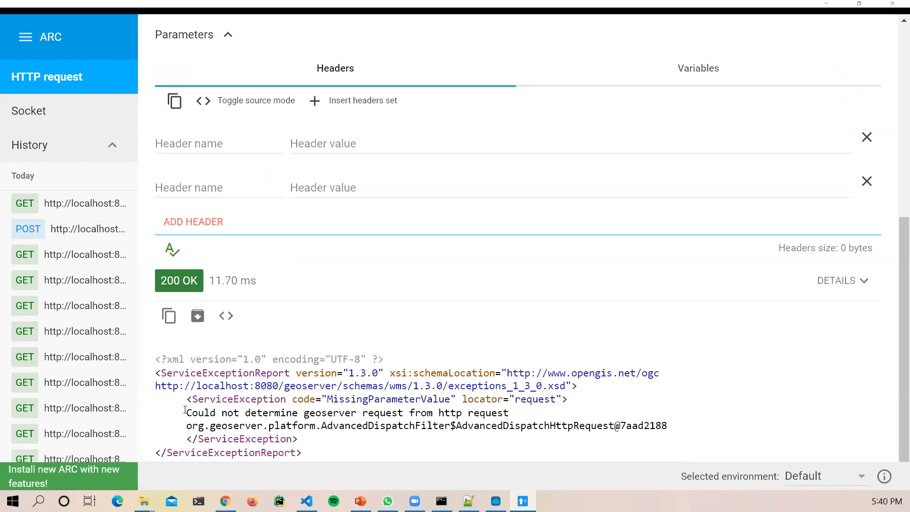
Step: Highlight the could-not-determine-request error message and the 200 OK status in the response
drag(185, 411, 688, 432)
scroll(689, 431, up, 3)
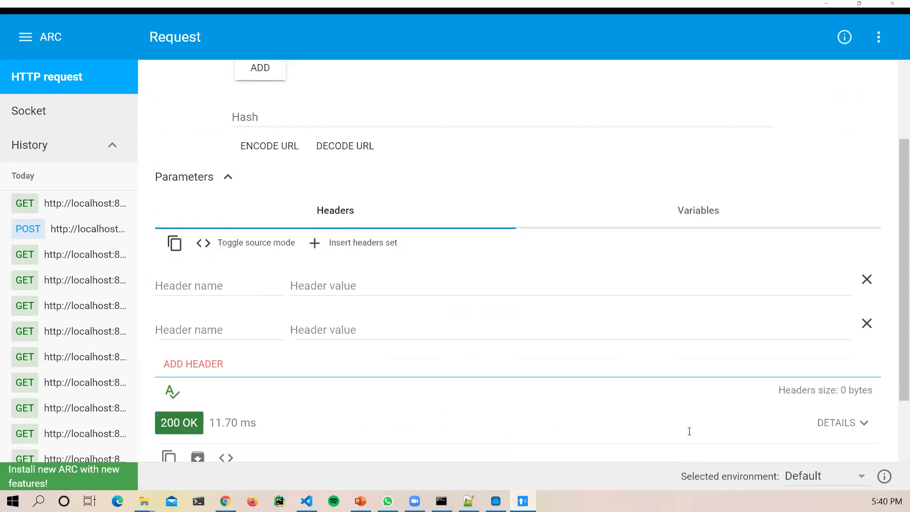
scroll(689, 432, down, 3)
click(158, 278)
drag(159, 278, 200, 279)
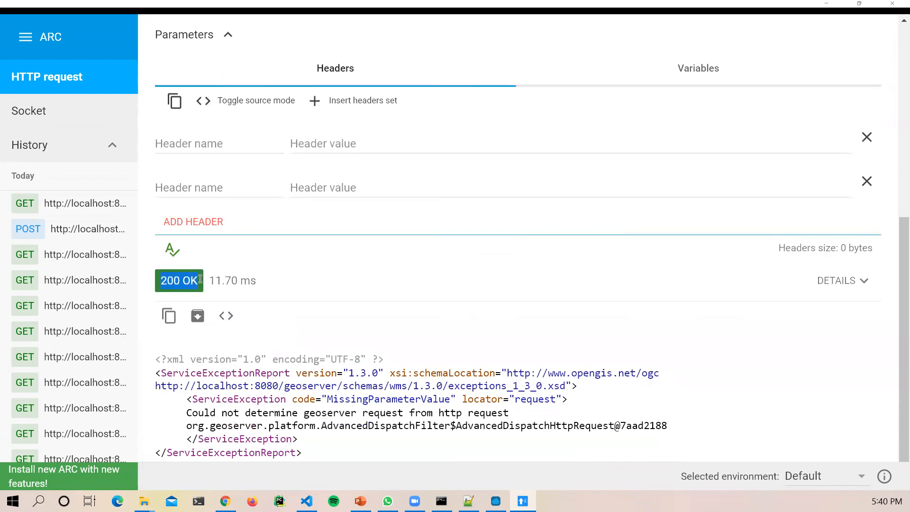
click(189, 281)
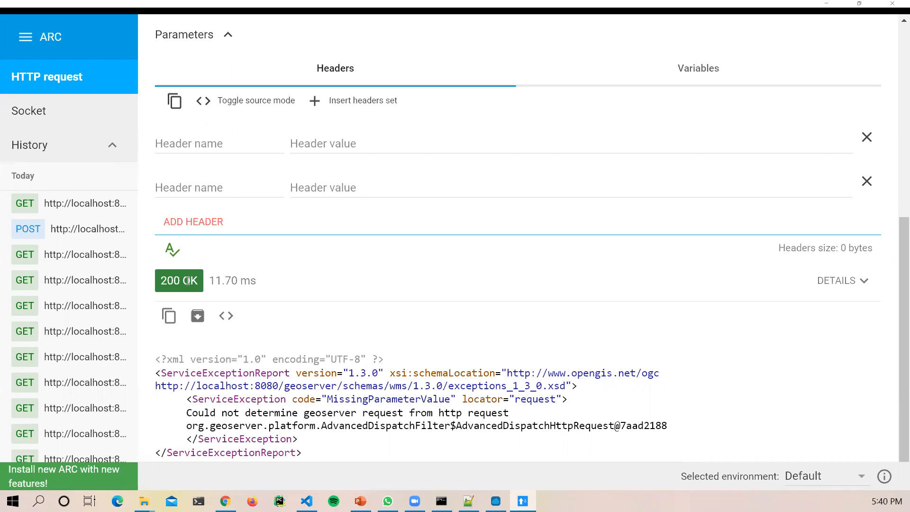
scroll(342, 223, up, 5)
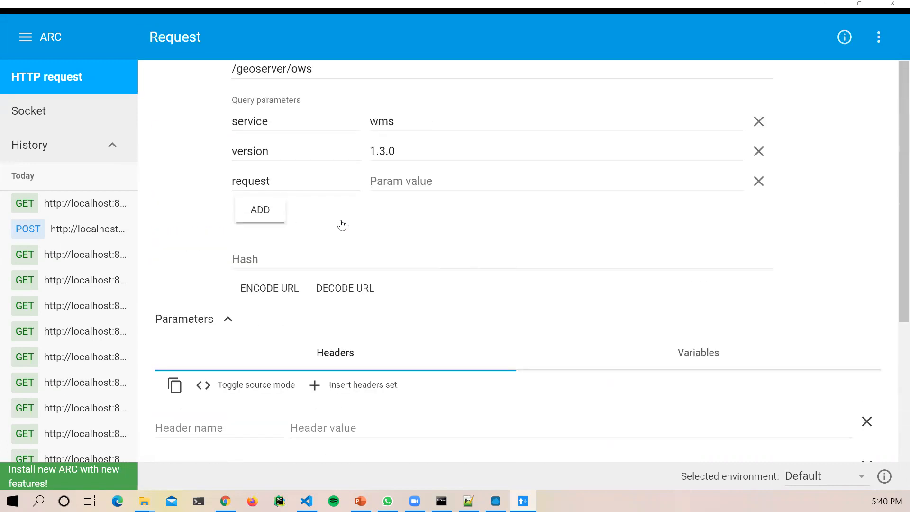
click(383, 180)
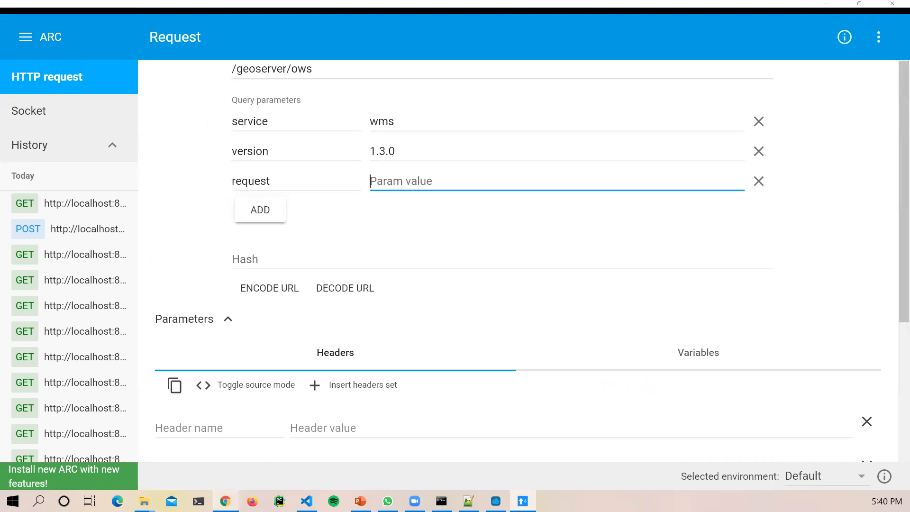
click(226, 501)
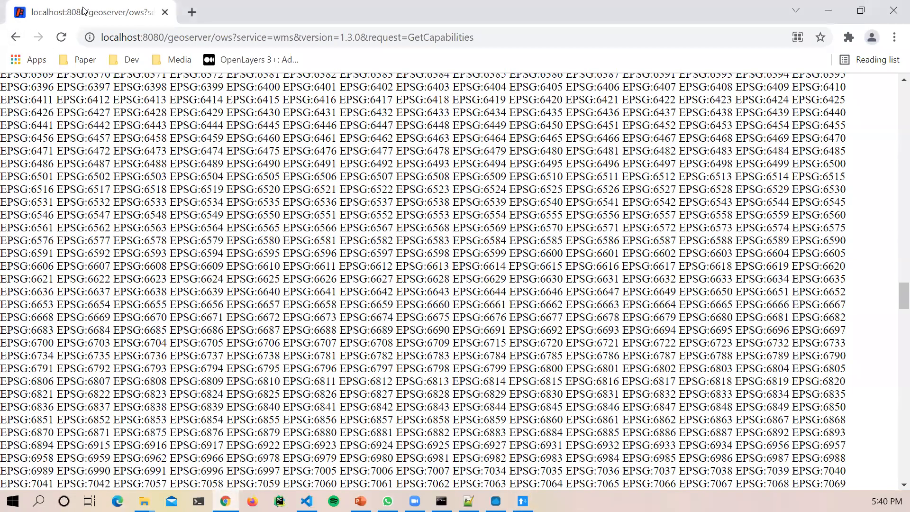
Step: Return to the GeoServer Welcome page, open Layer Preview, and expand Africa_Cities' format list
click(17, 38)
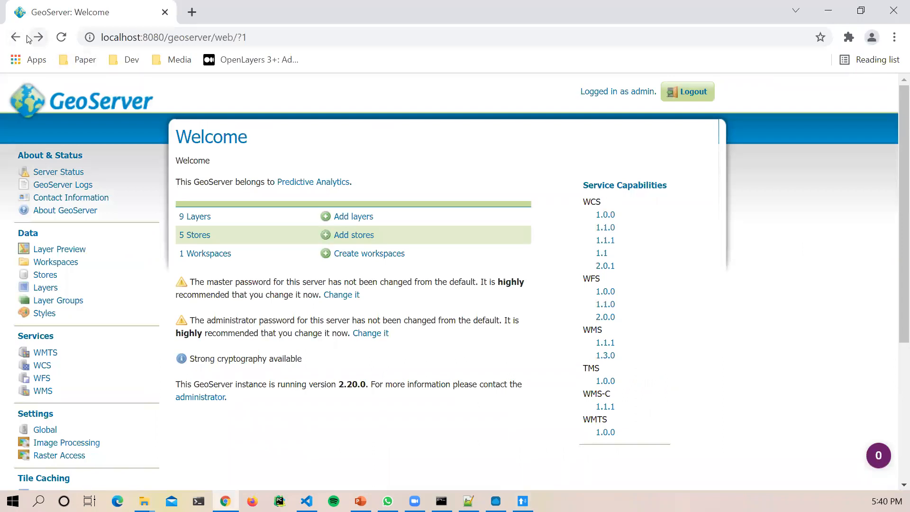
drag(63, 98, 80, 113)
click(69, 250)
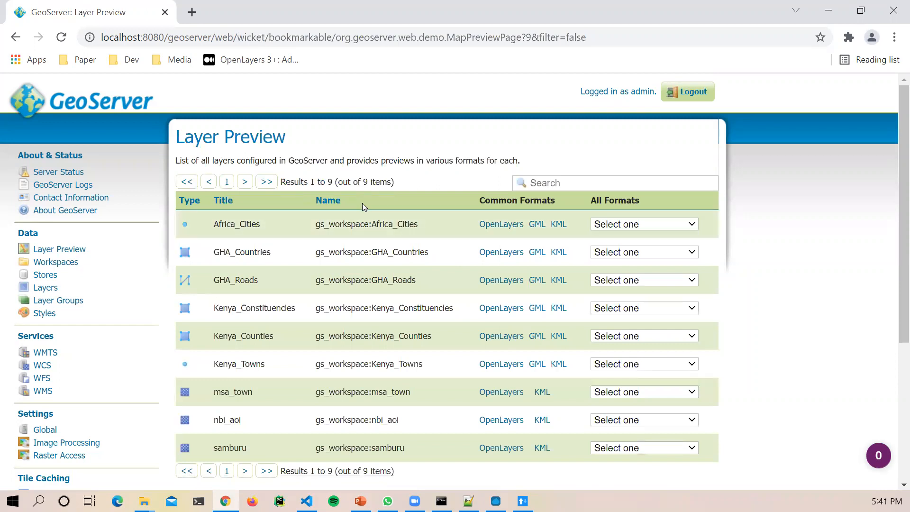
click(688, 226)
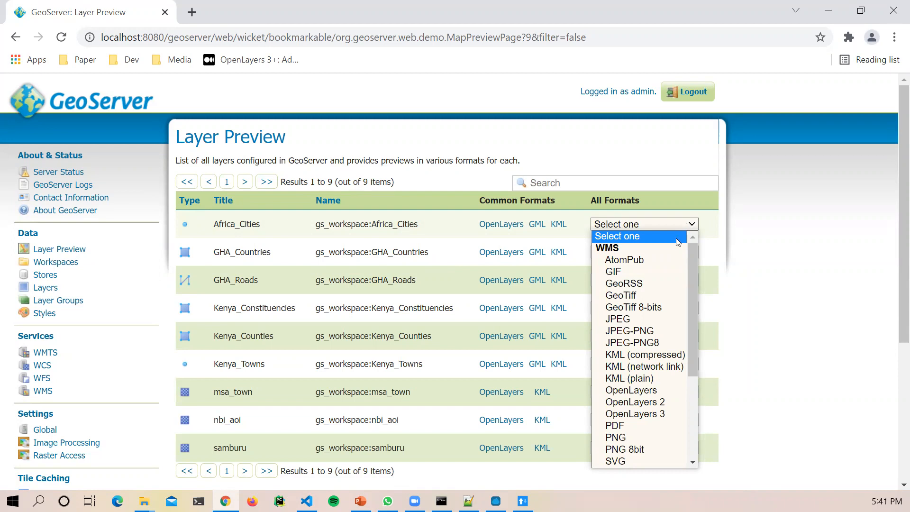
Step: Preview Africa_Cities as a WMS PNG map image in a new tab
drag(692, 258, 693, 273)
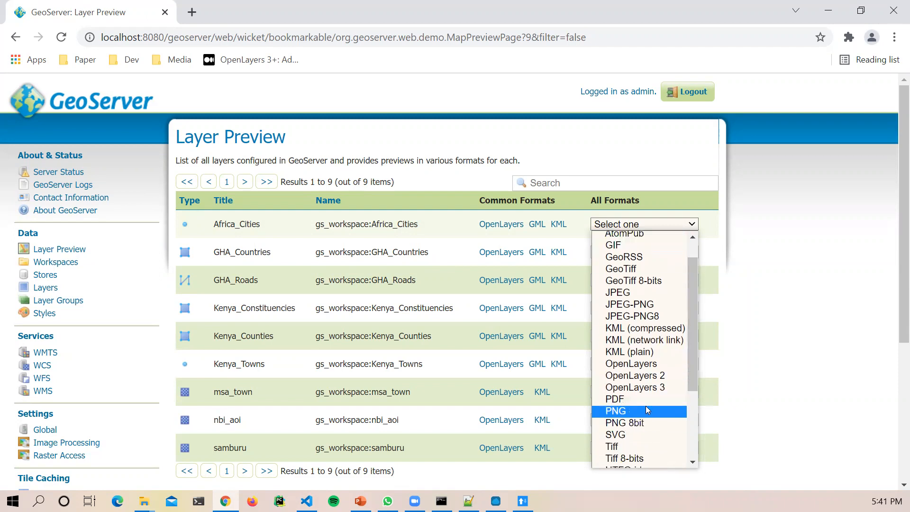
click(630, 410)
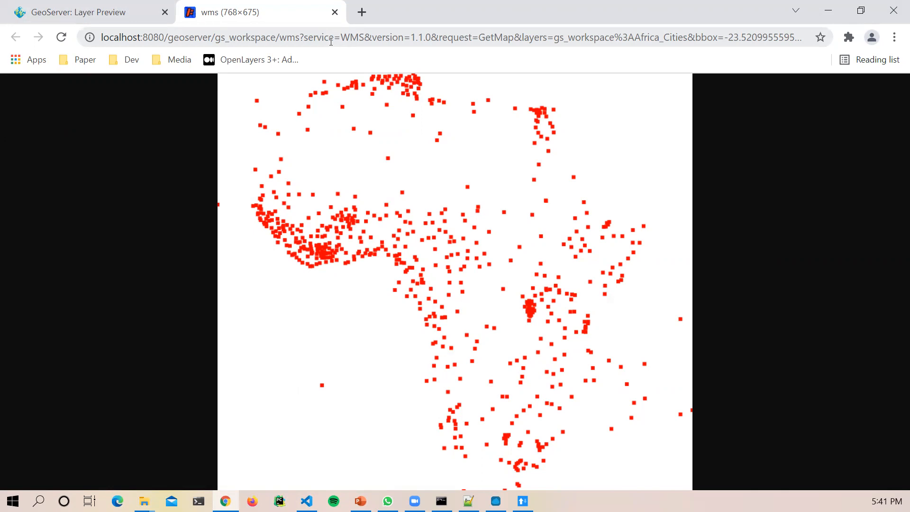
click(386, 35)
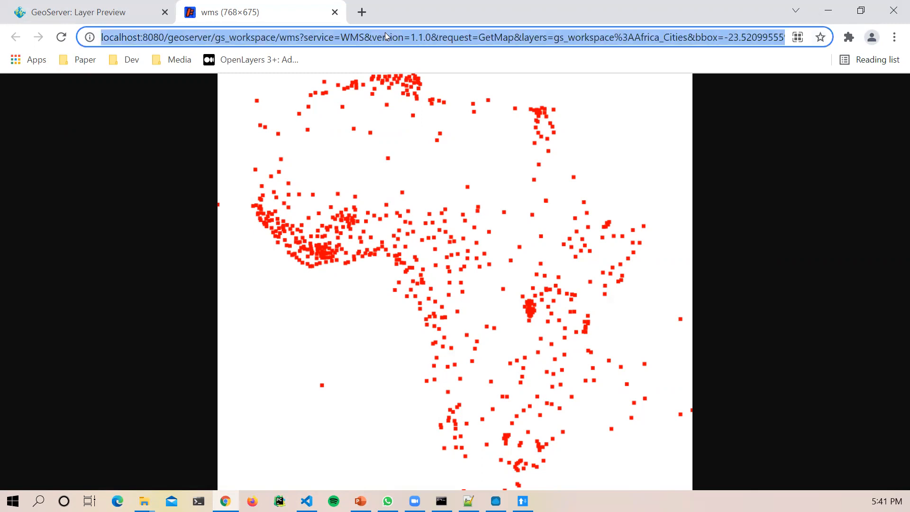
Step: Copy the GetMap address and condense ARC's request into one selected full URL
right_click(386, 34)
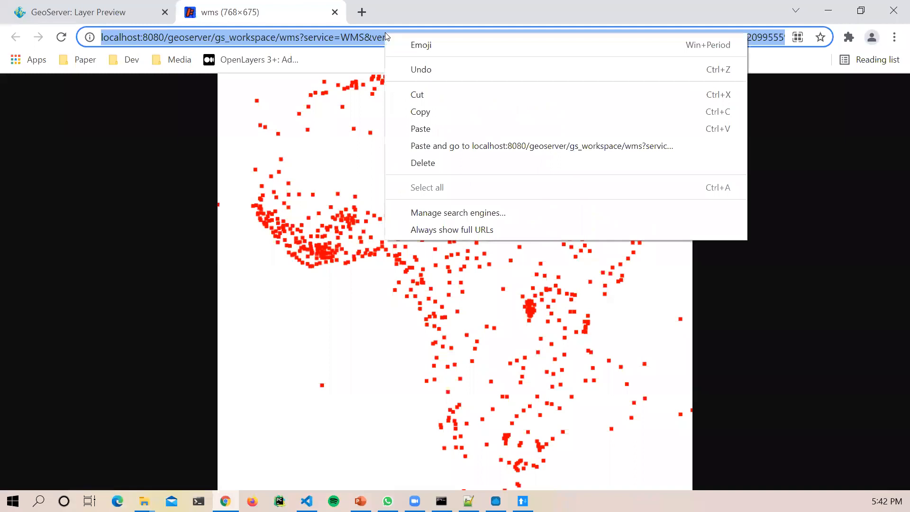
click(432, 111)
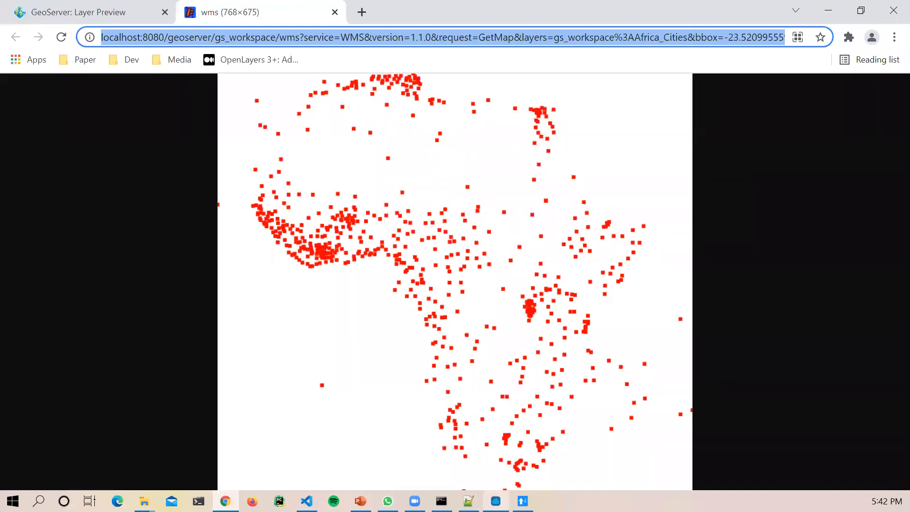
click(523, 501)
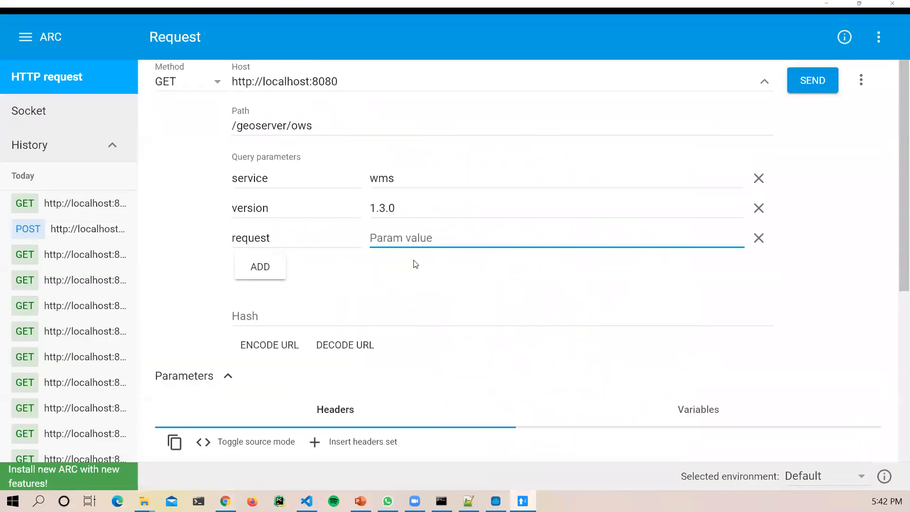
click(764, 88)
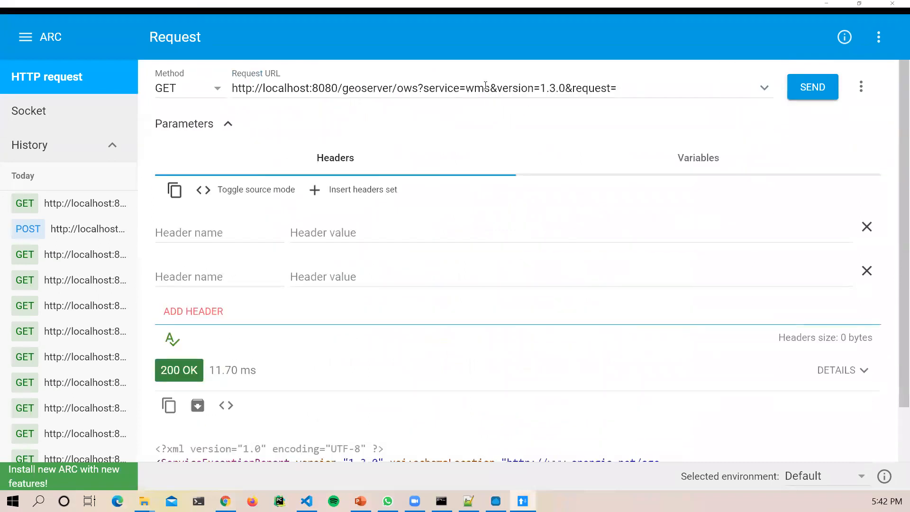
click(486, 88)
triple_click(485, 86)
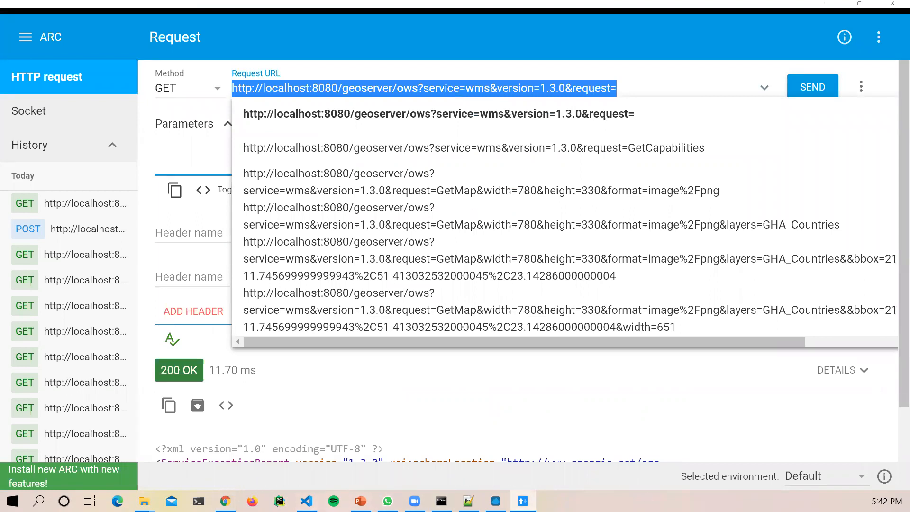
Step: Copy the Africa_Cities GetMap address from Chrome's map tab again
click(226, 501)
right_click(327, 42)
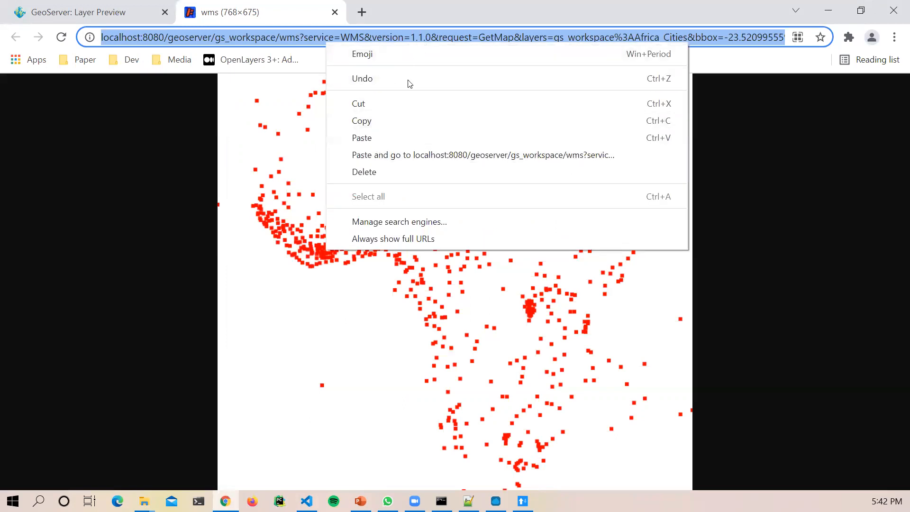
click(362, 122)
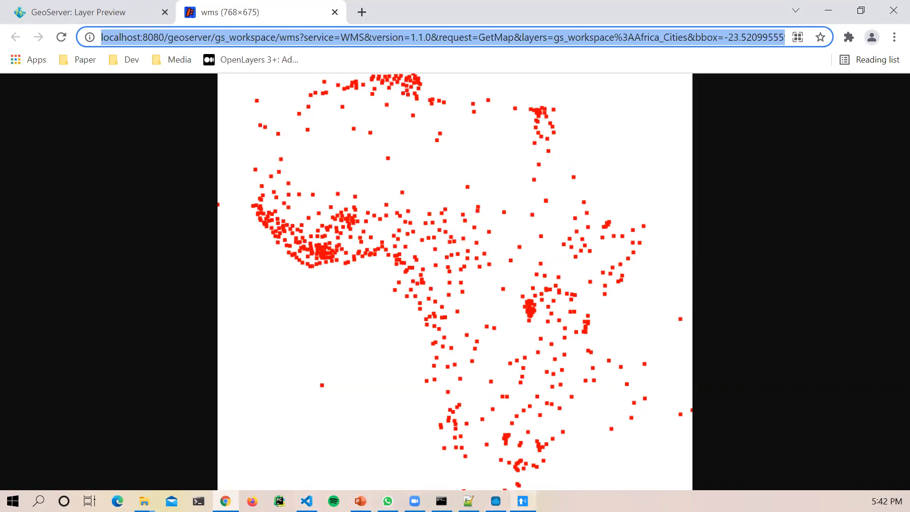
click(523, 501)
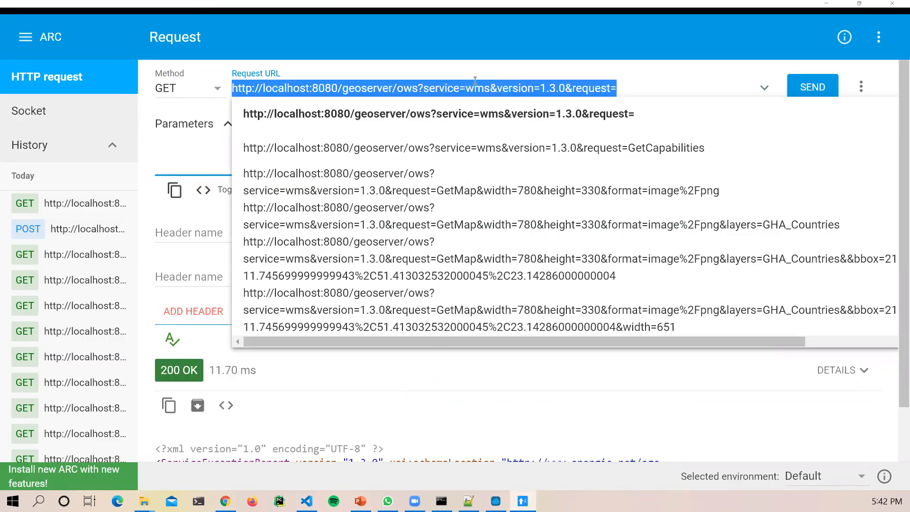
Step: Replace ARC's request address with the pasted Africa_Cities GetMap URL ending in format=image/png
key(ctrl+v)
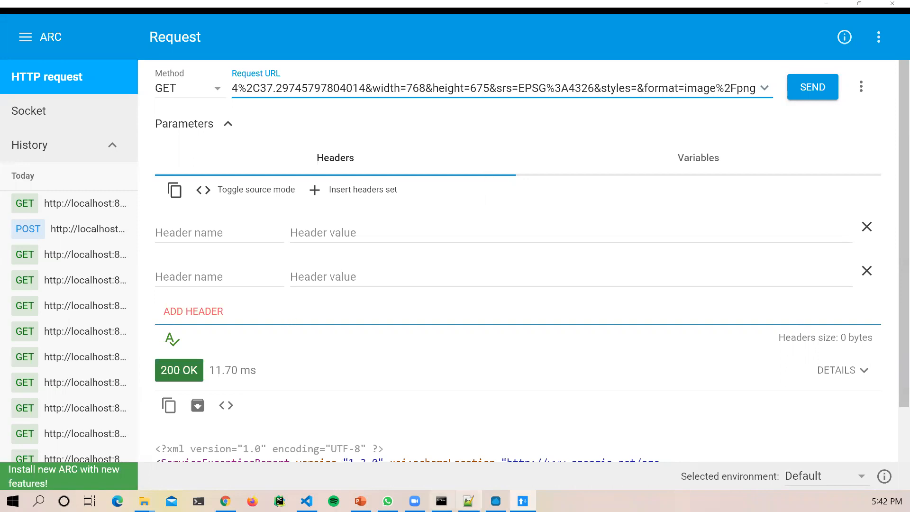
click(469, 501)
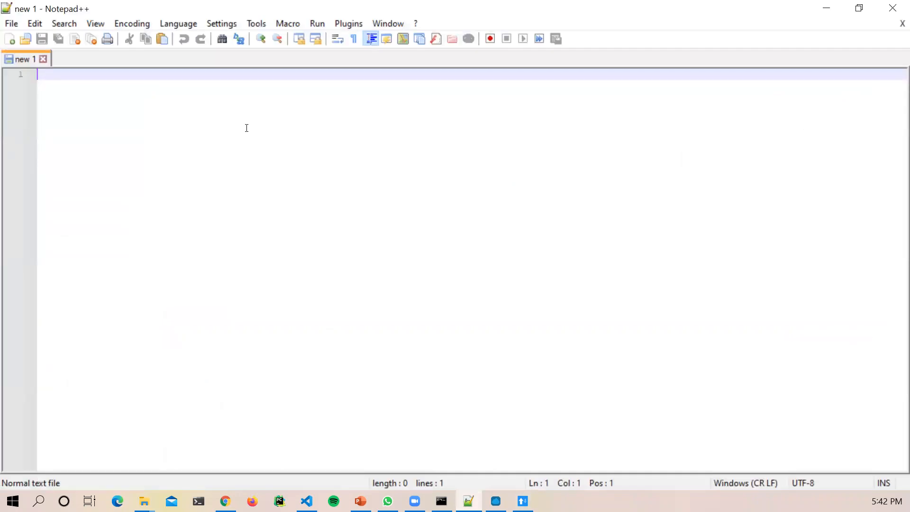
Step: Paste the GetMap URL onto line 1 of 'new 1' and scroll sideways to read it
key(ctrl+v)
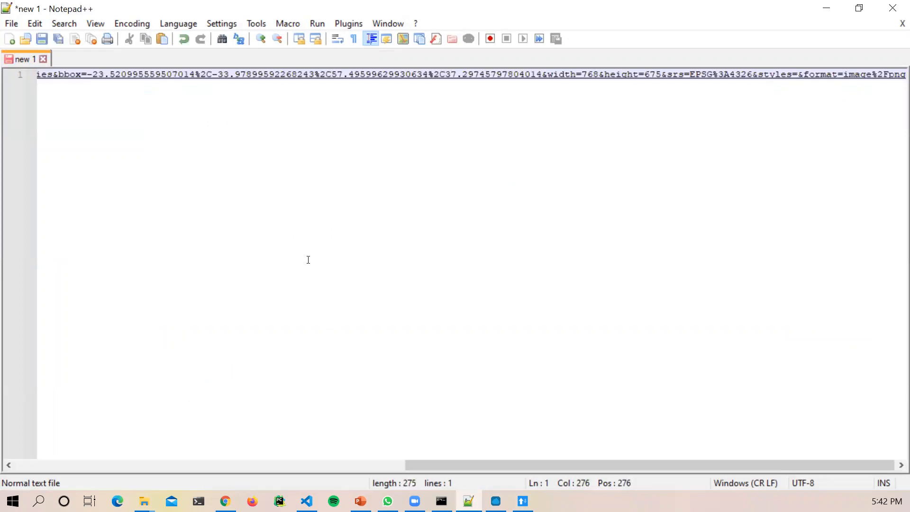
ctrl+scroll(308, 260, up, 10)
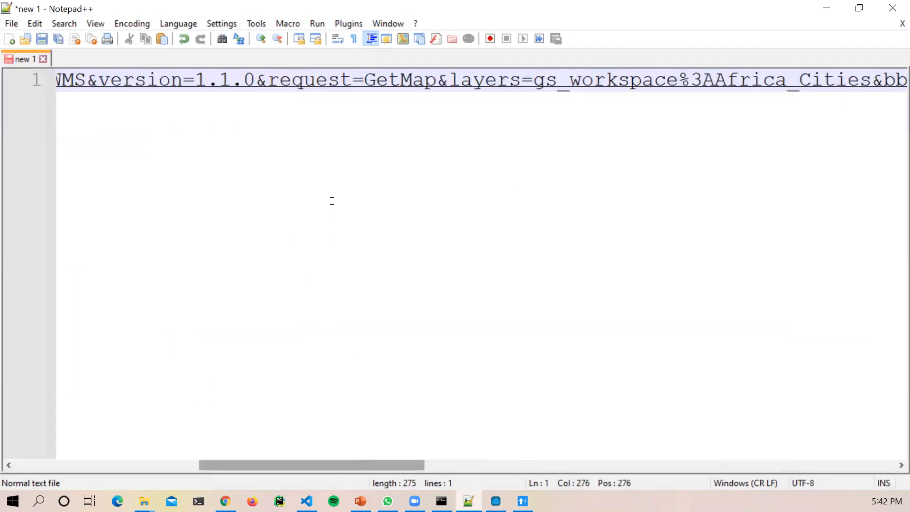
ctrl+scroll(331, 201, up, 2)
drag(300, 465, 104, 455)
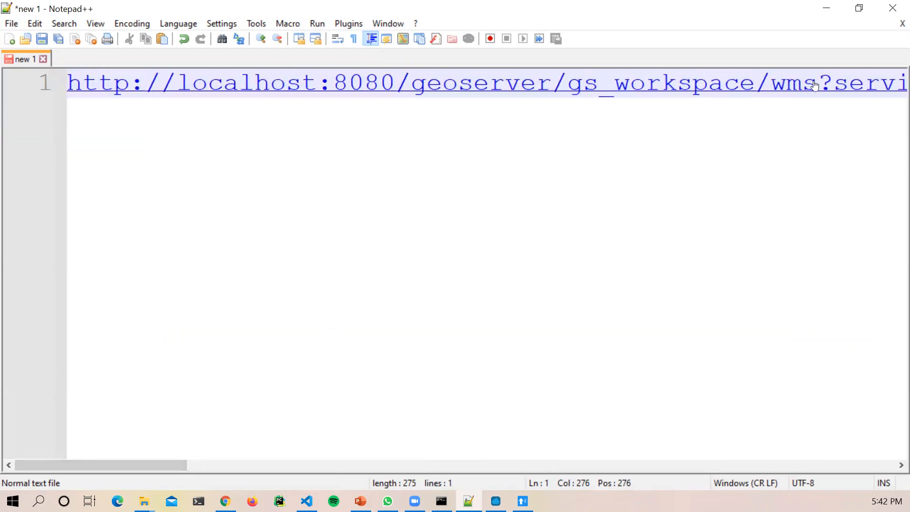
drag(153, 466, 243, 466)
drag(264, 470, 402, 463)
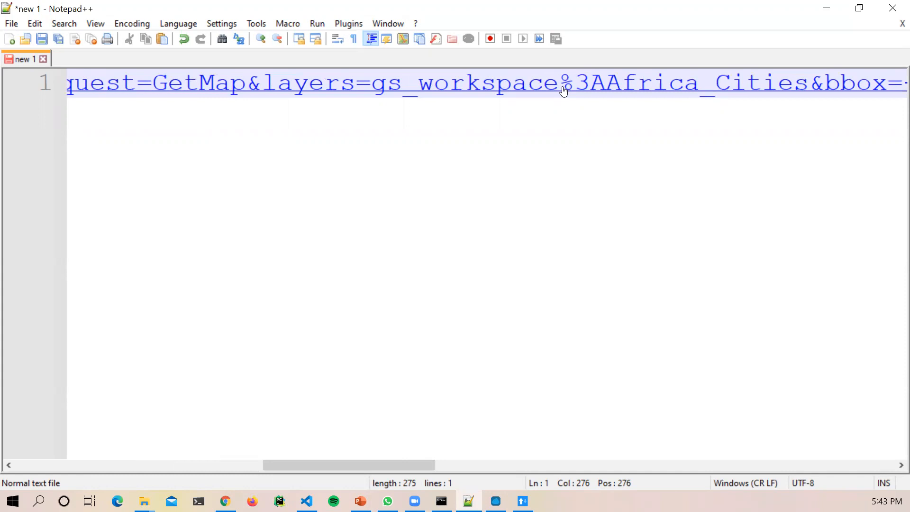
click(225, 501)
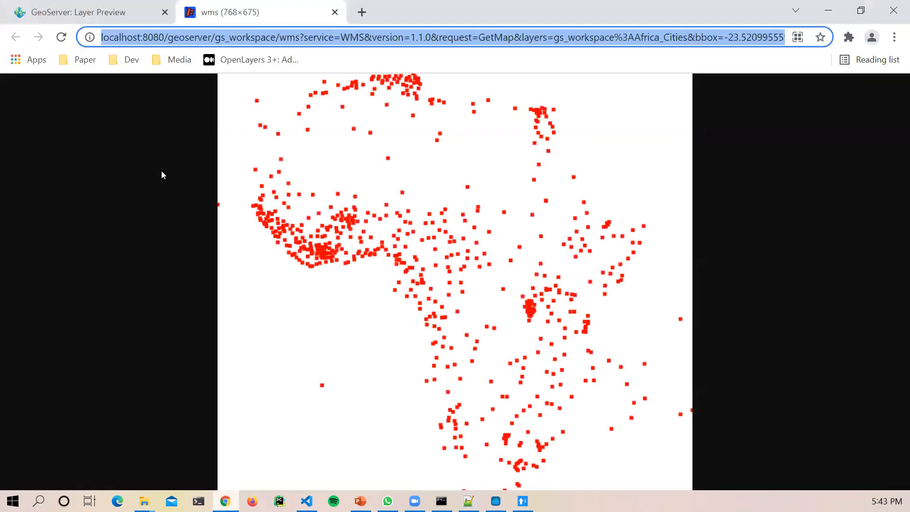
click(95, 12)
drag(319, 225, 418, 224)
click(417, 224)
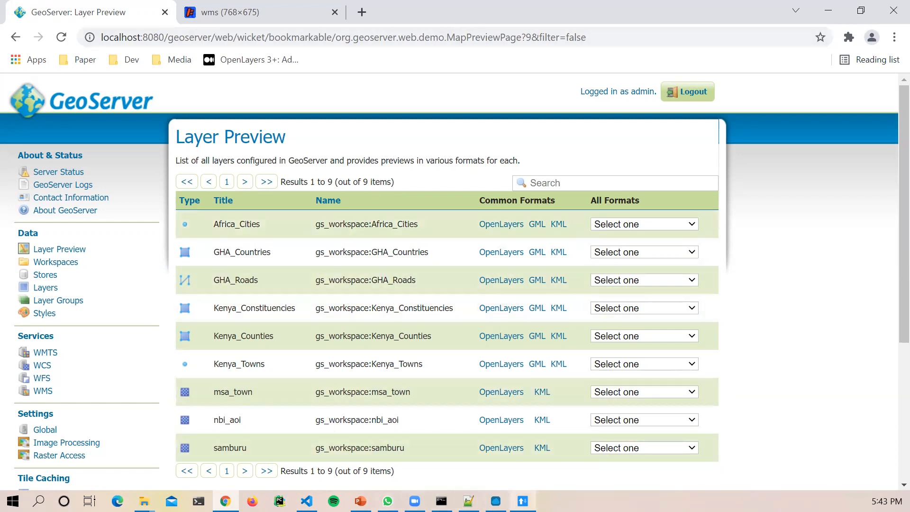
click(523, 501)
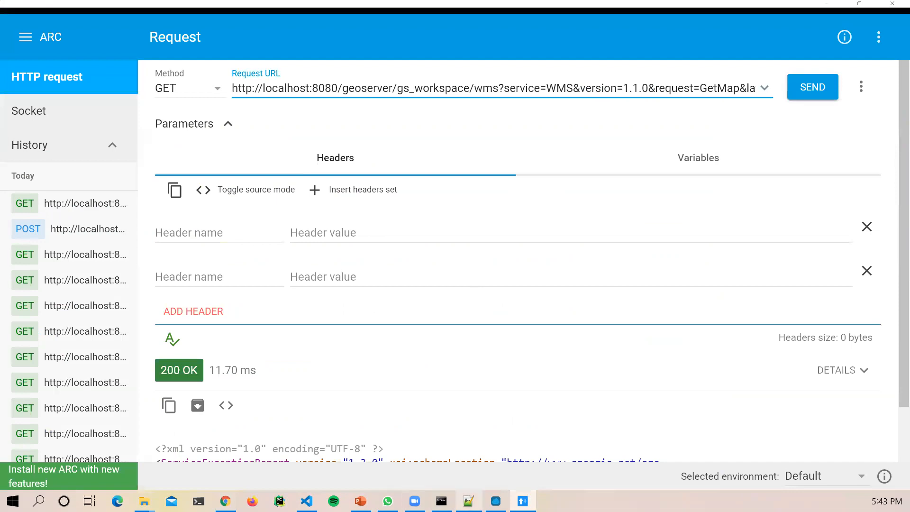
click(468, 501)
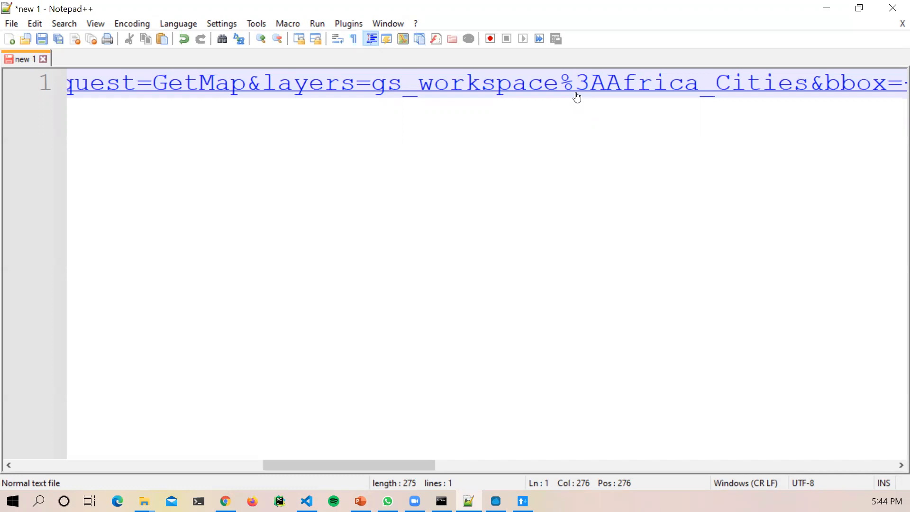
Step: Scroll the GetMap URL in Notepad++ through to its format=image/png end
drag(383, 466, 501, 468)
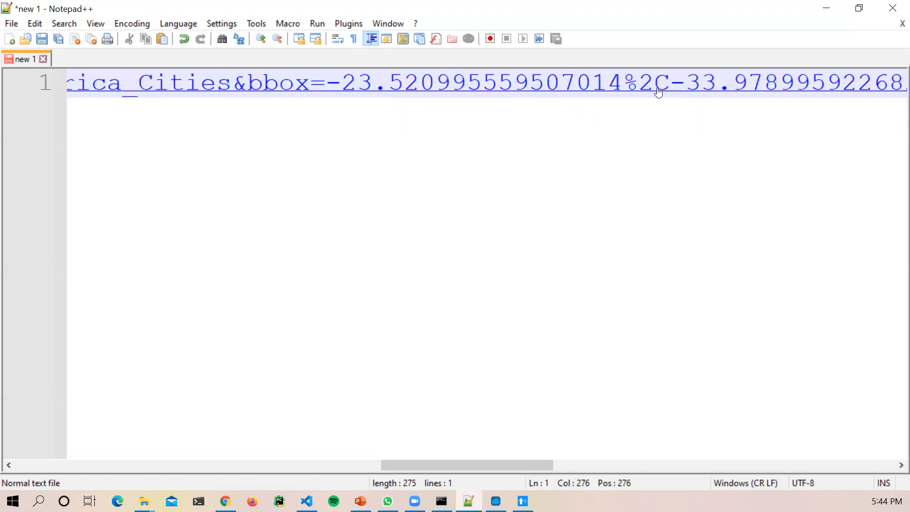
drag(532, 468, 822, 437)
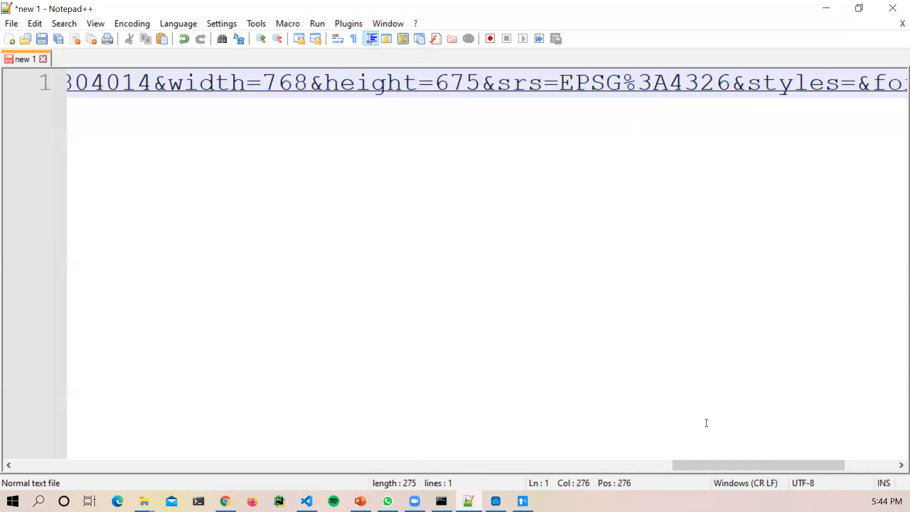
drag(725, 467, 789, 464)
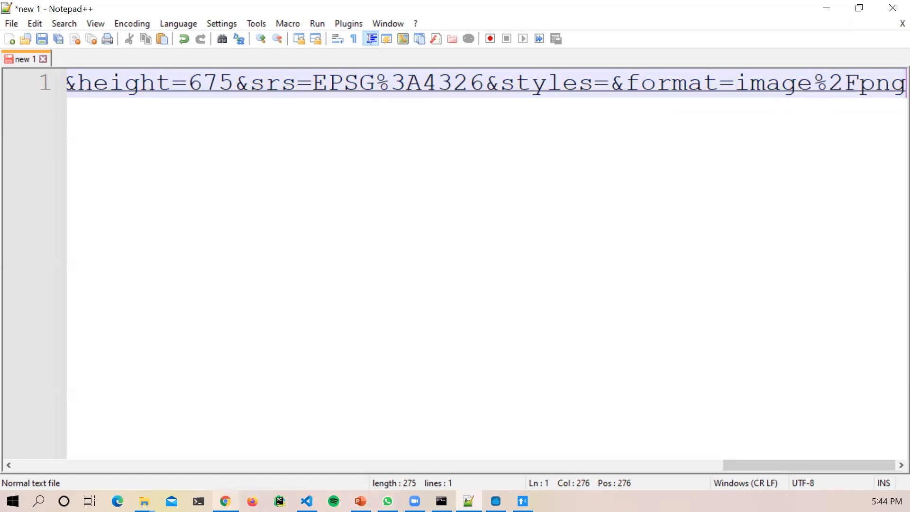
Step: Bring Chrome back and show the wms (768×675) Africa_Cities map tab
mouse_move(225, 501)
click(226, 438)
click(242, 5)
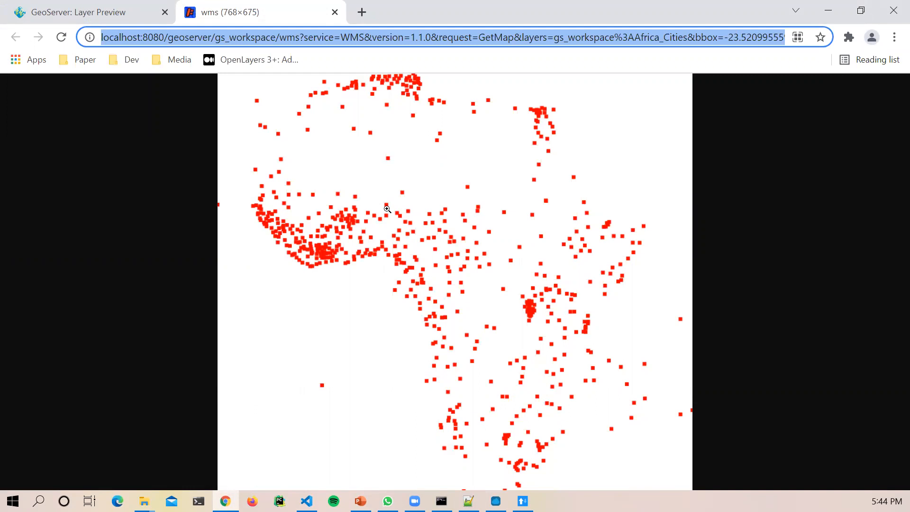
Step: Save the Africa_Cities map image as gs_workspace-Africa_Cities.png with the PNG Image type
right_click(411, 209)
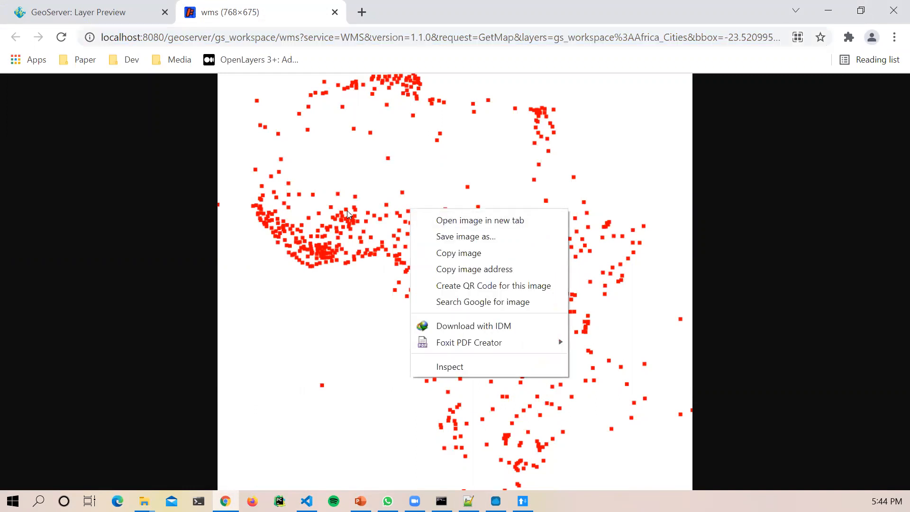
click(462, 237)
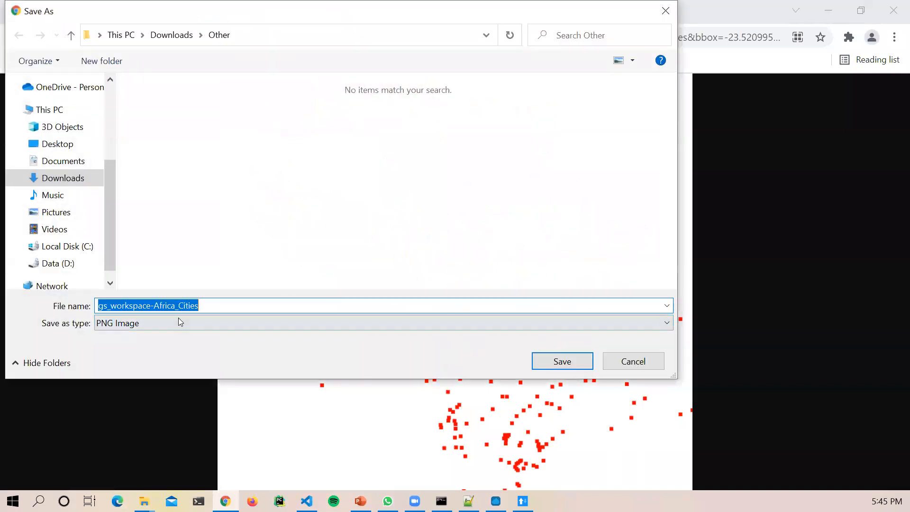
click(144, 323)
click(143, 323)
click(545, 363)
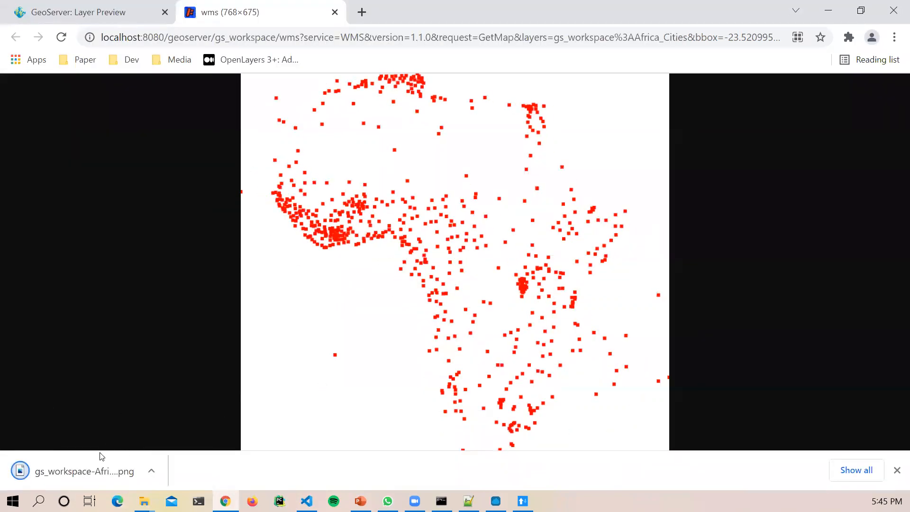
Step: Open the downloaded PNG in Photos to check it, then close Photos
click(57, 473)
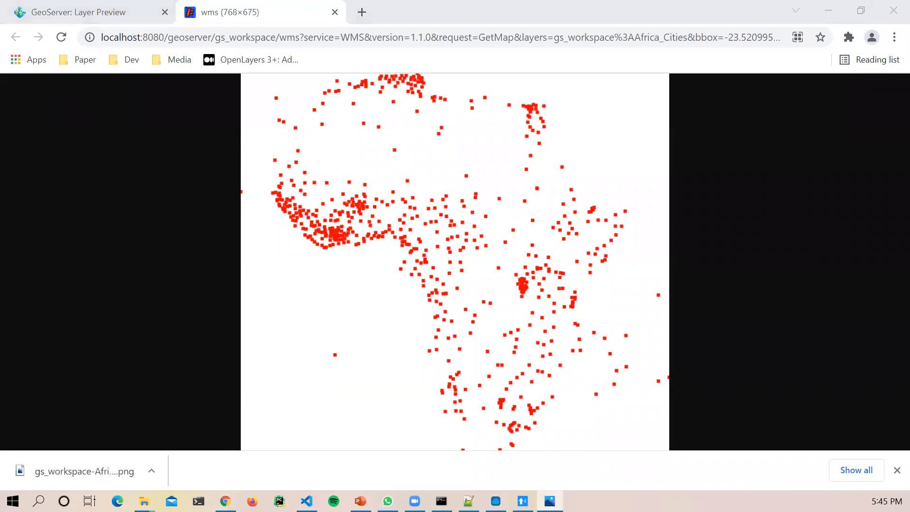
scroll(533, 298, up, 5)
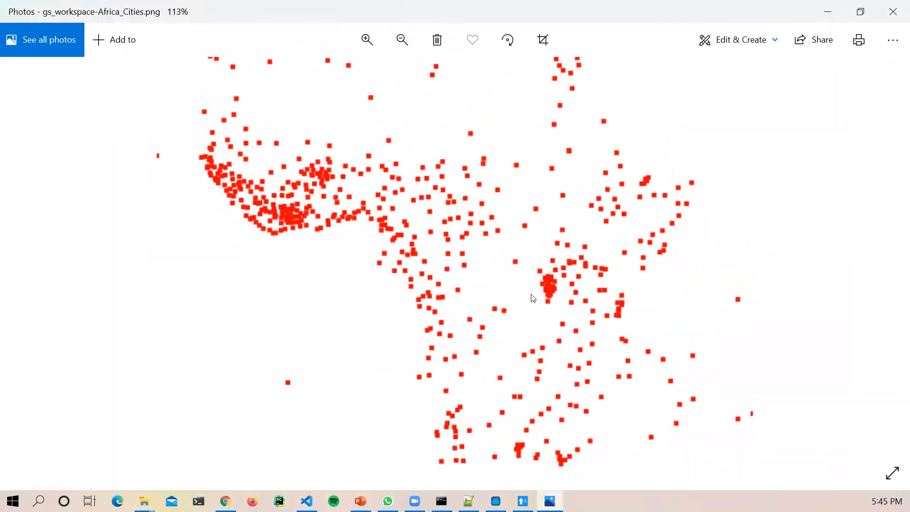
scroll(533, 298, down, 5)
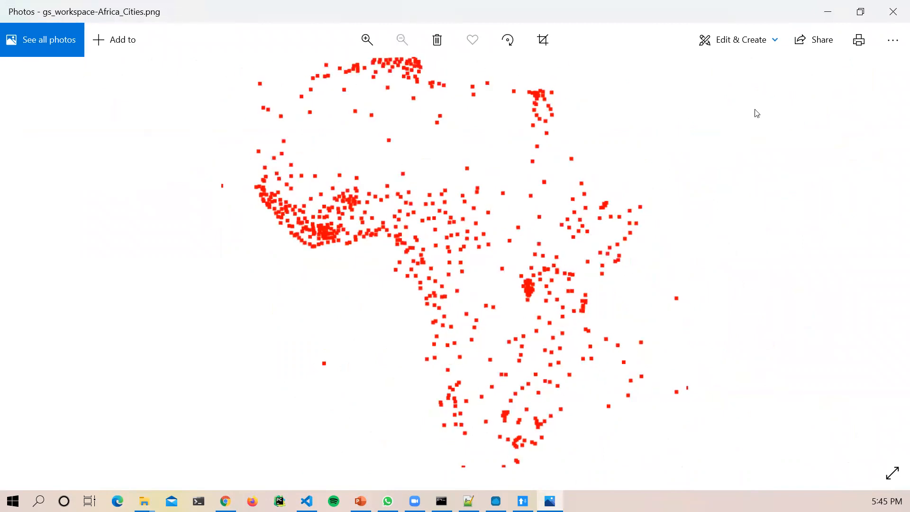
click(895, 10)
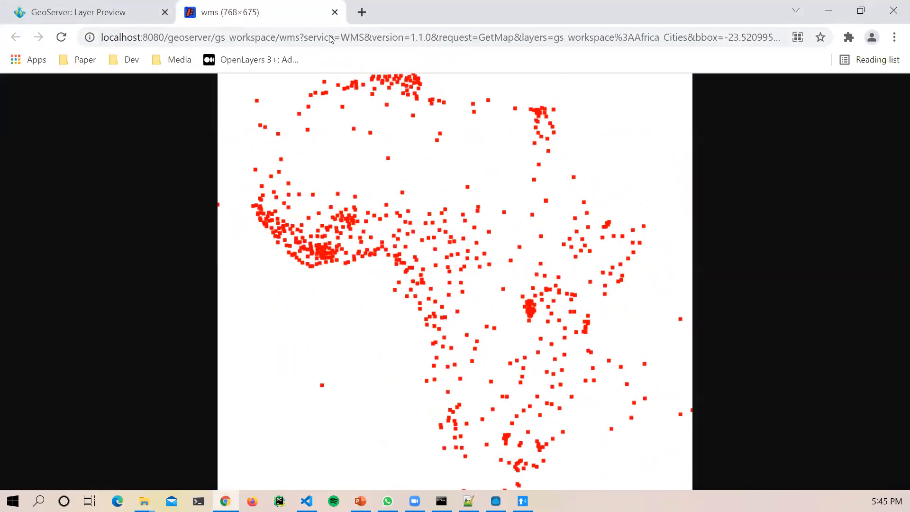
Step: Copy the GetMap URL from Notepad++ into legacy ARC's Request URL and send it
click(468, 501)
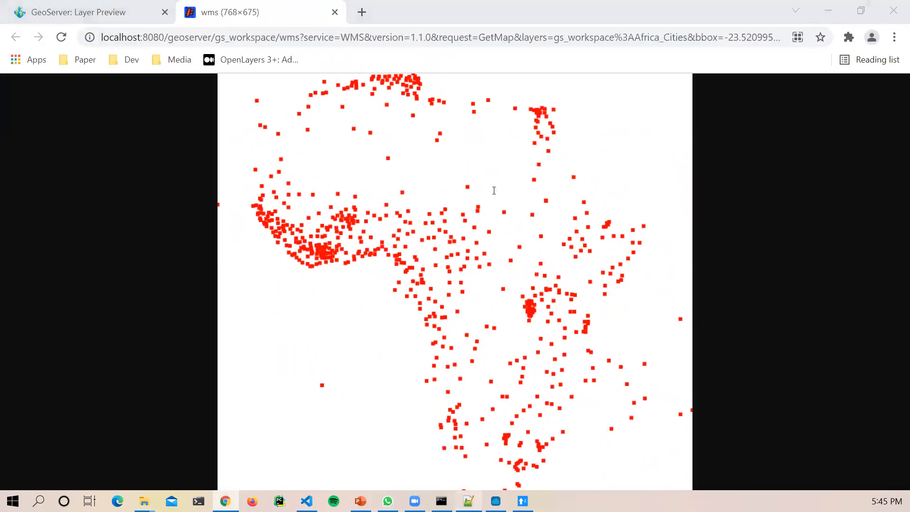
click(298, 83)
key(ctrl+a)
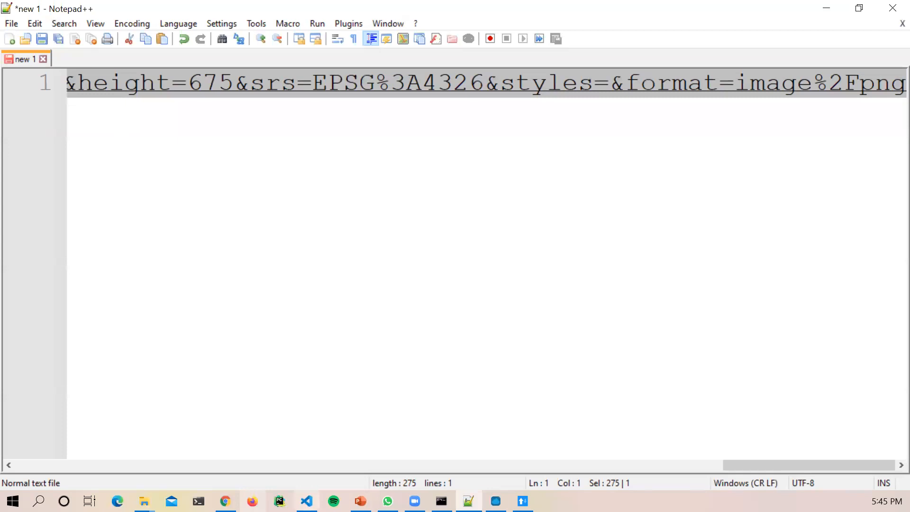
click(523, 501)
click(375, 85)
key(ctrl+a)
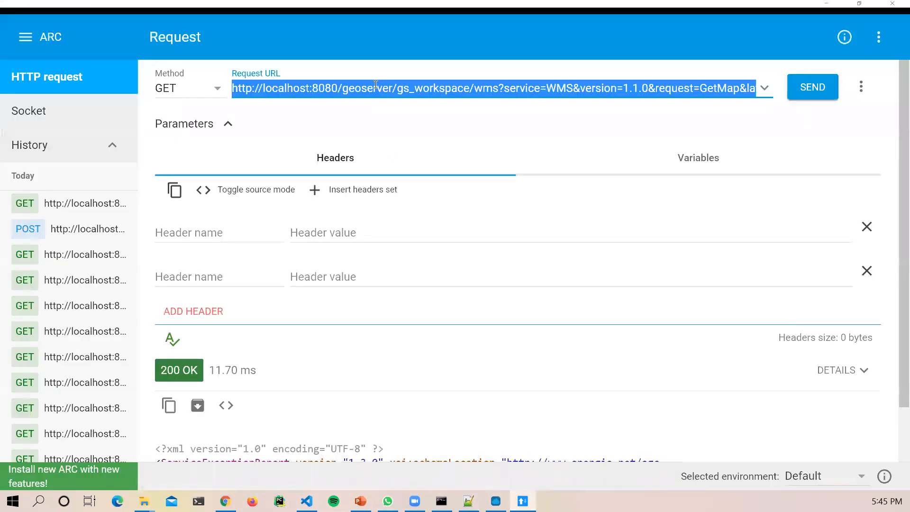
key(ctrl+v)
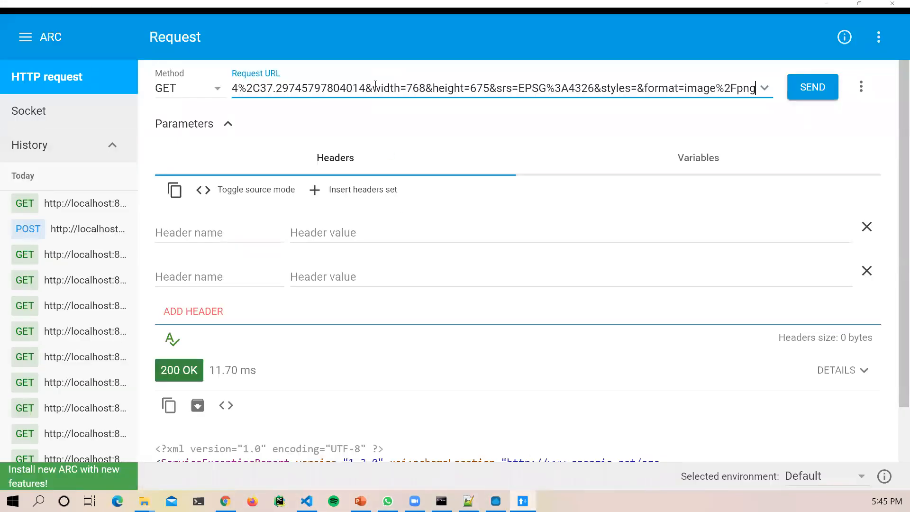
click(810, 89)
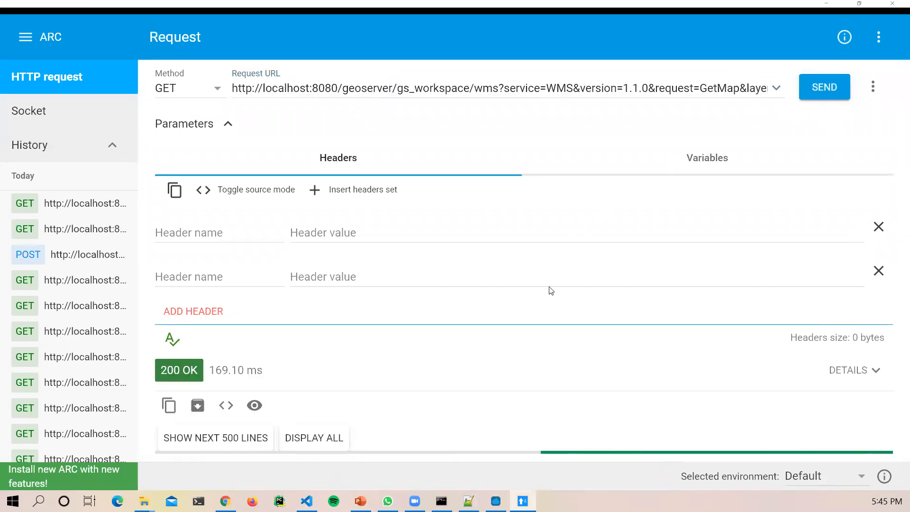
Step: Inspect the 200 OK raw PNG binary response and toggle the response preview
scroll(526, 297, down, 6)
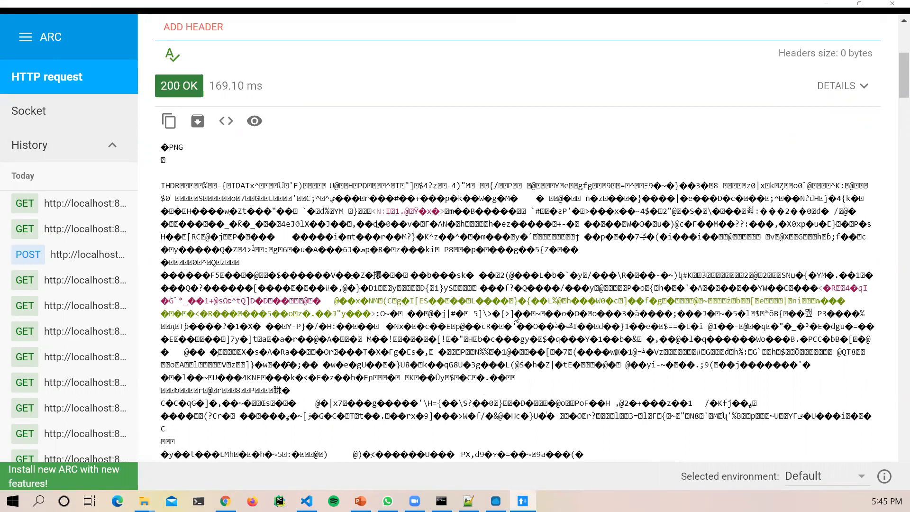
double_click(176, 148)
click(337, 341)
scroll(348, 351, down, 1)
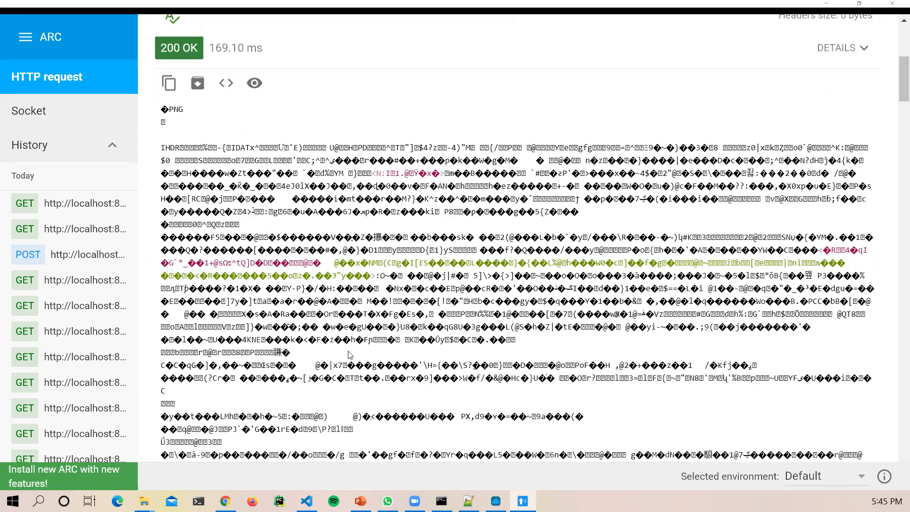
scroll(348, 354, down, 20)
scroll(349, 356, down, 6)
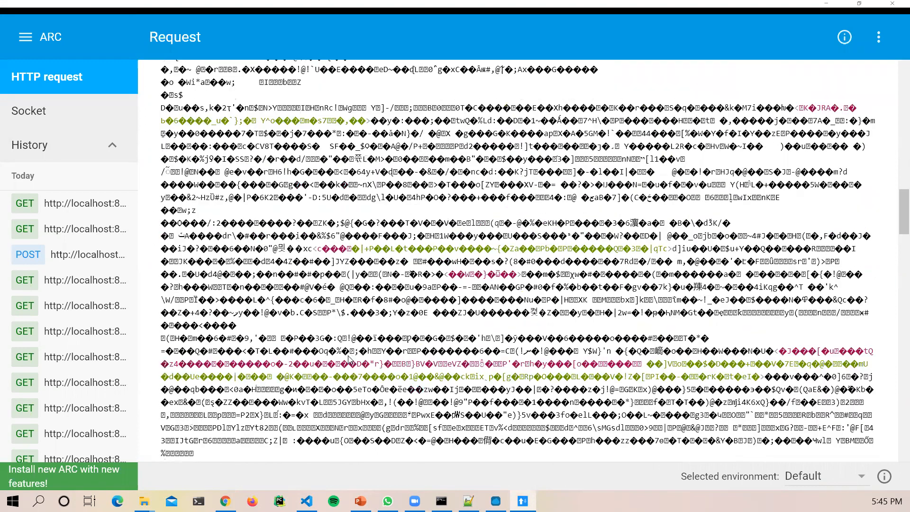
scroll(349, 360, up, 20)
scroll(332, 284, down, 3)
scroll(308, 228, up, 3)
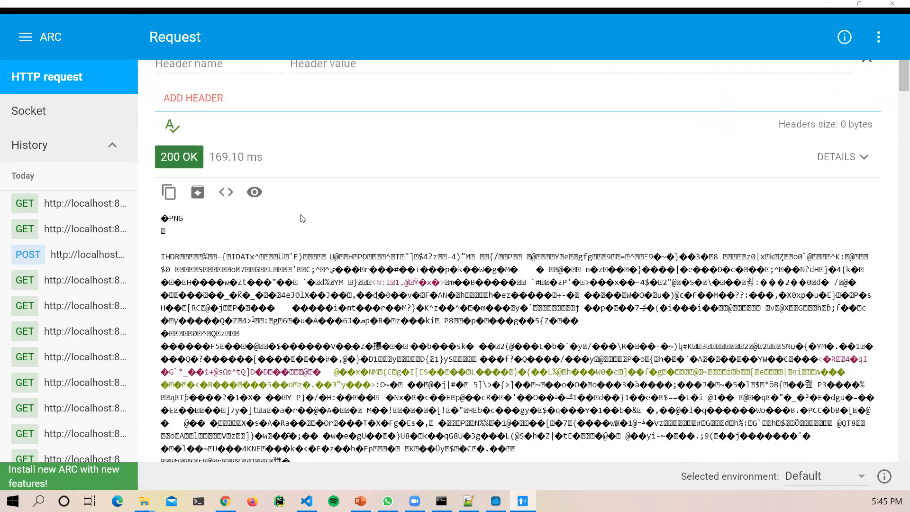
click(255, 195)
scroll(481, 394, down, 2)
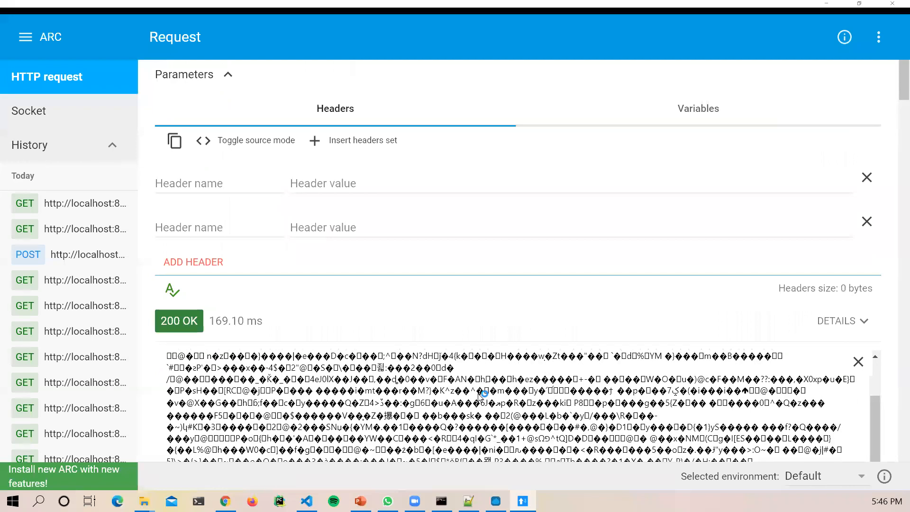
scroll(481, 393, up, 2)
Step: Keep the Default environment and bring the newer MuleSoft REST client window forward
click(821, 475)
click(638, 467)
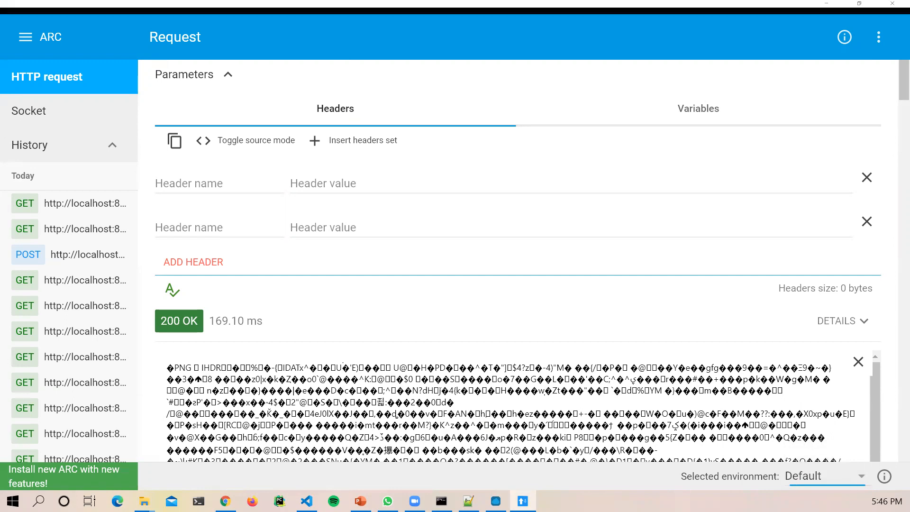
click(496, 501)
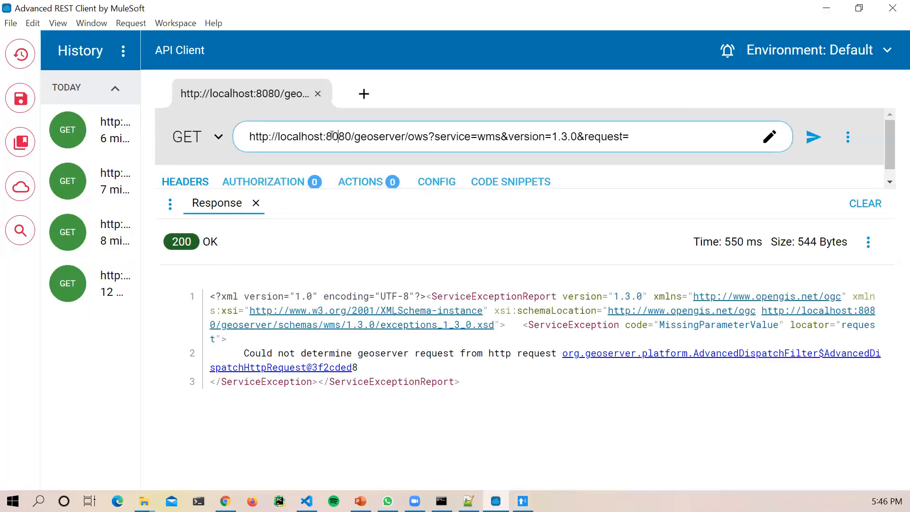
Step: Paste the GetMap URL and send it, showing the 30.81 KB red-dot Africa_Cities map
triple_click(333, 136)
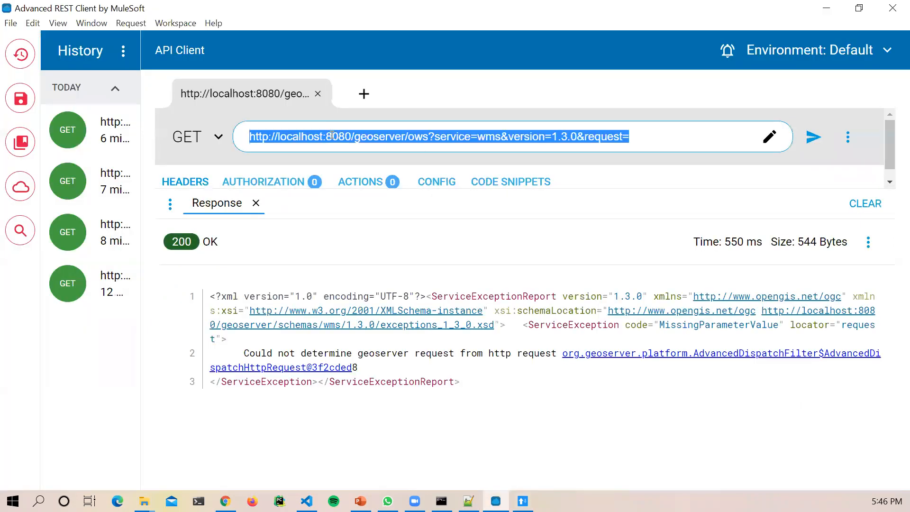
key(ctrl+v)
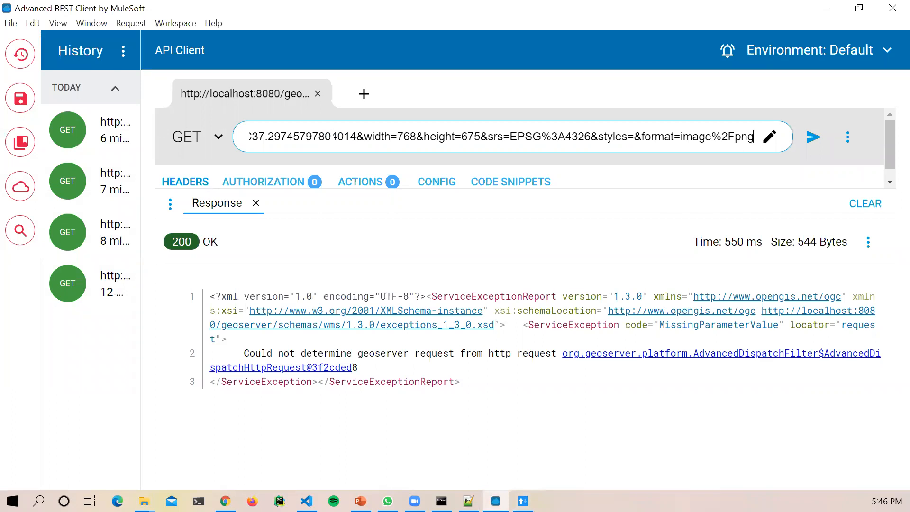
click(814, 141)
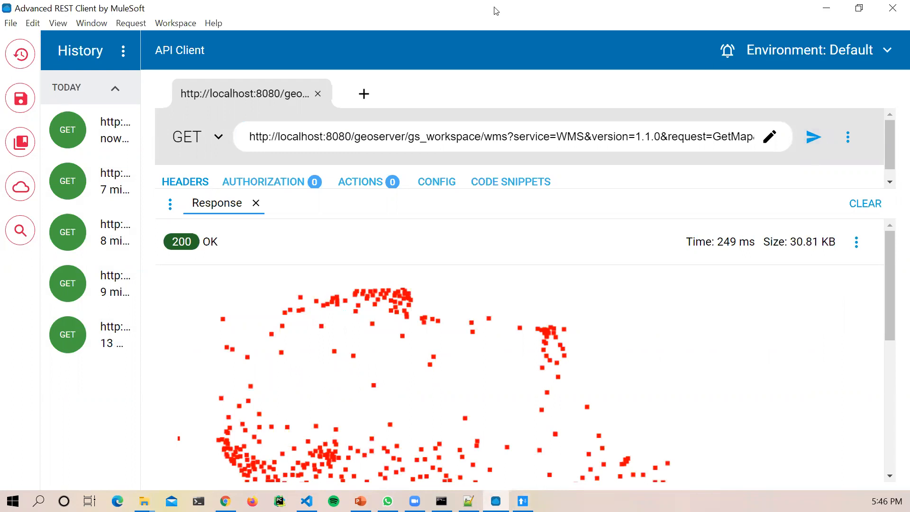
double_click(313, 14)
drag(322, 57, 350, 132)
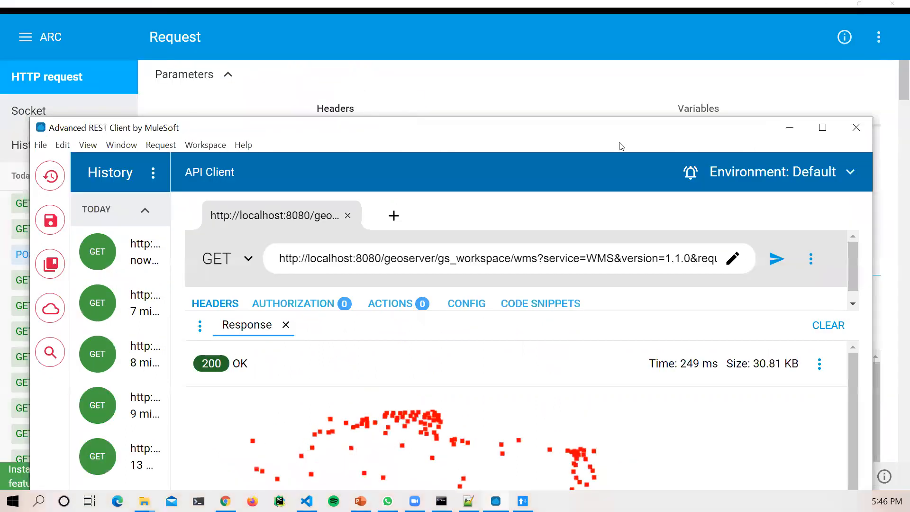
click(822, 127)
scroll(773, 352, down, 5)
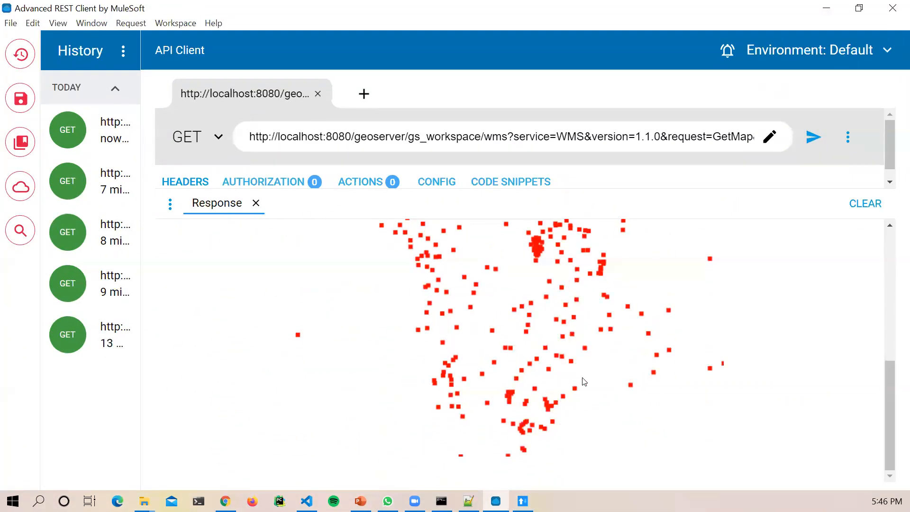
scroll(582, 378, up, 5)
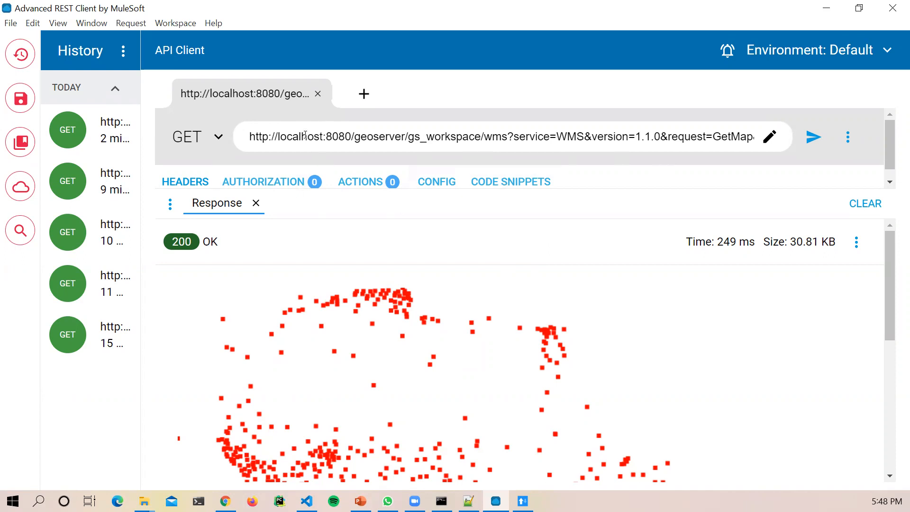
Step: Close the Africa_Cities tab, preview samburu as PNG, and select its GetMap URL
mouse_move(225, 501)
click(225, 448)
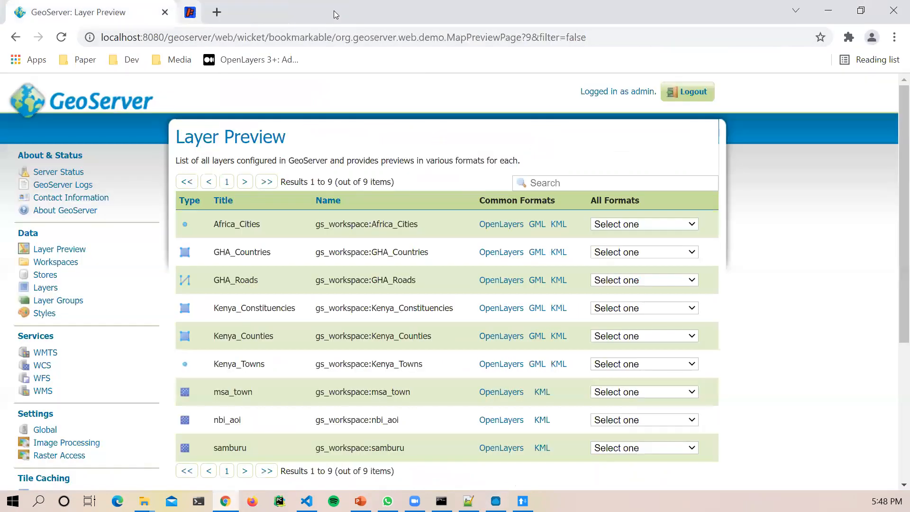
click(334, 12)
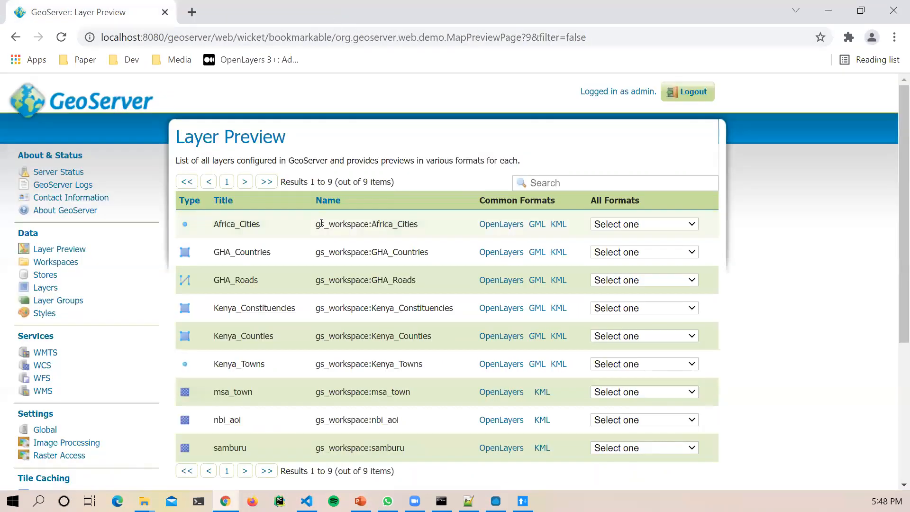
scroll(363, 291, down, 3)
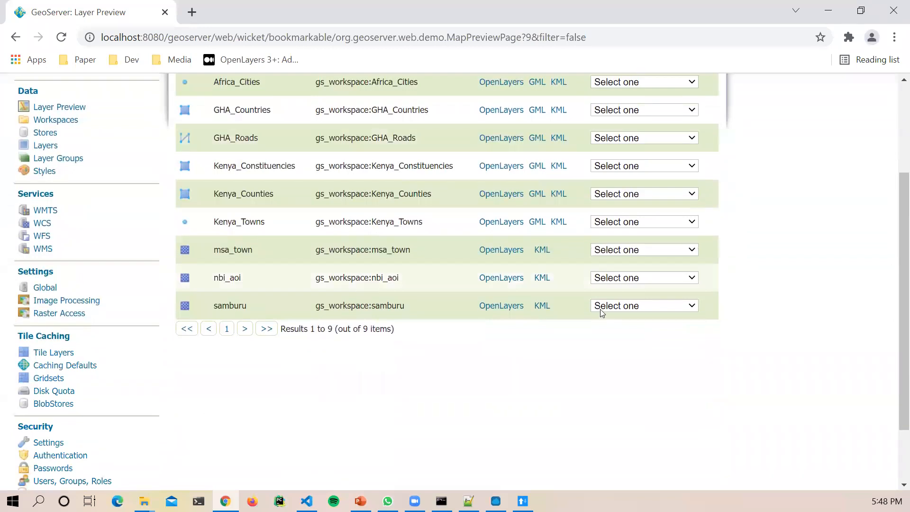
click(695, 306)
scroll(621, 267, down, 1)
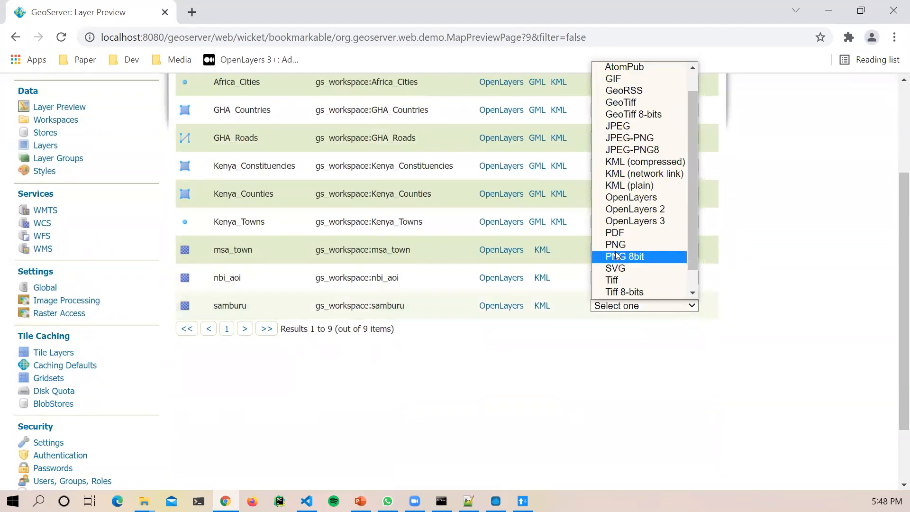
click(616, 244)
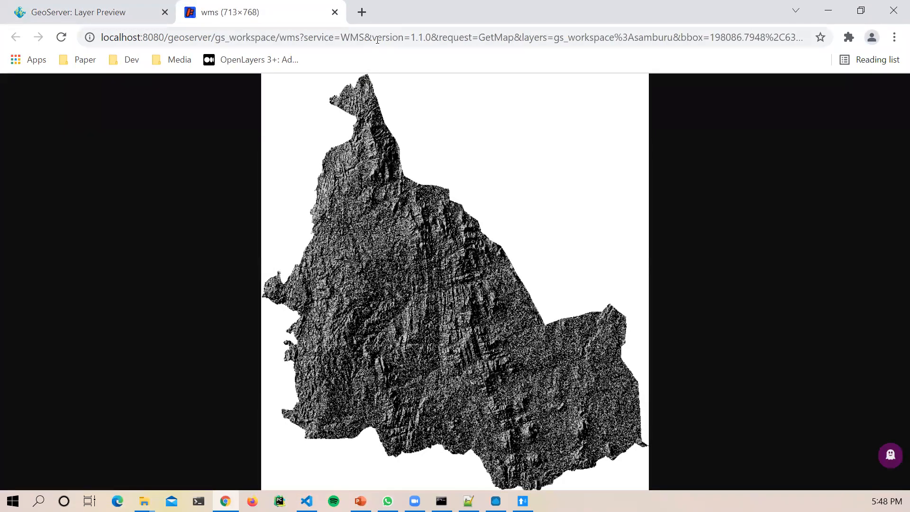
click(375, 40)
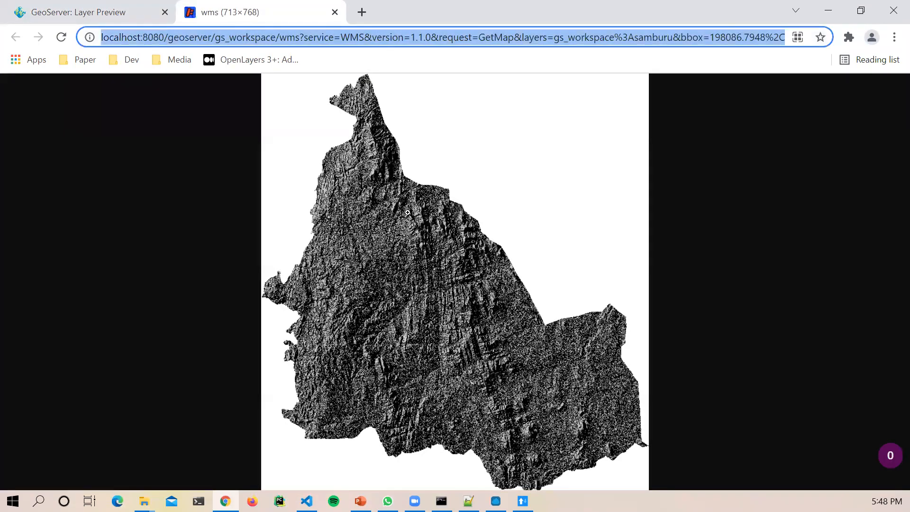
click(523, 501)
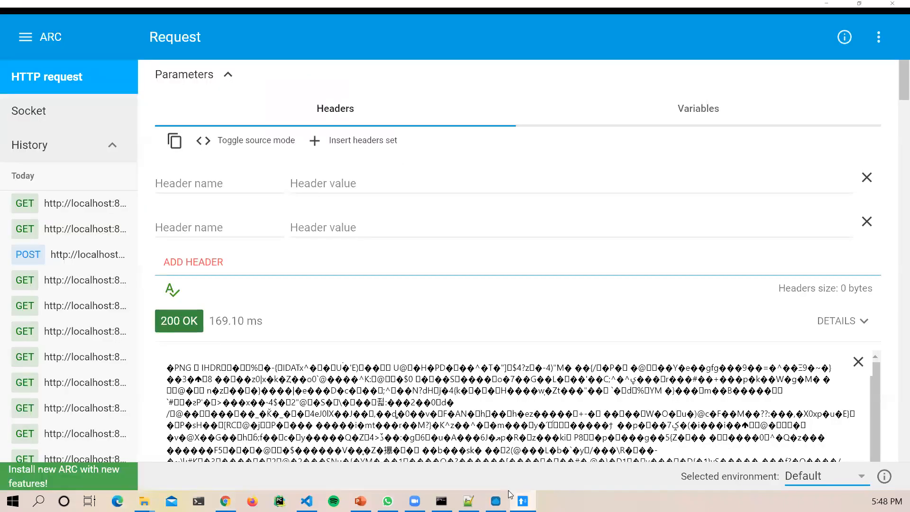
Step: Paste the samburu GetMap URL and send it, getting a 222.01 KB grey terrain image
click(495, 501)
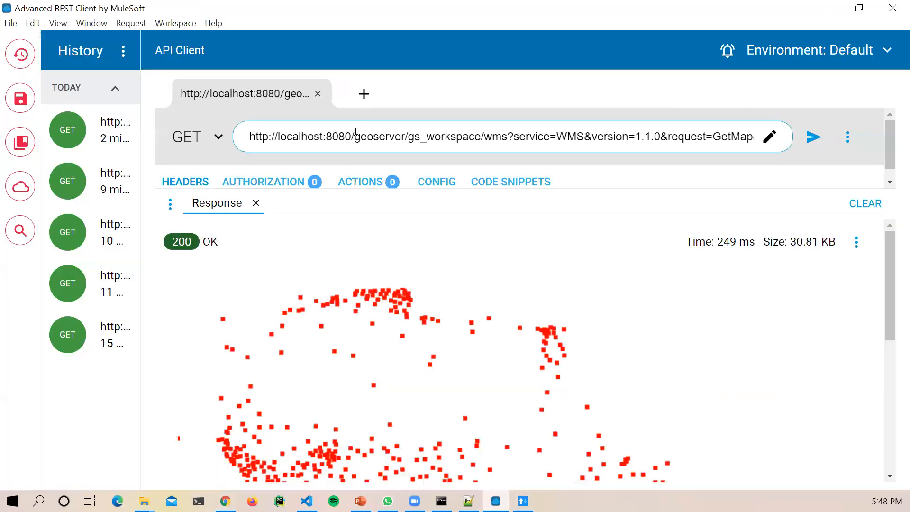
triple_click(354, 138)
key(ctrl+v)
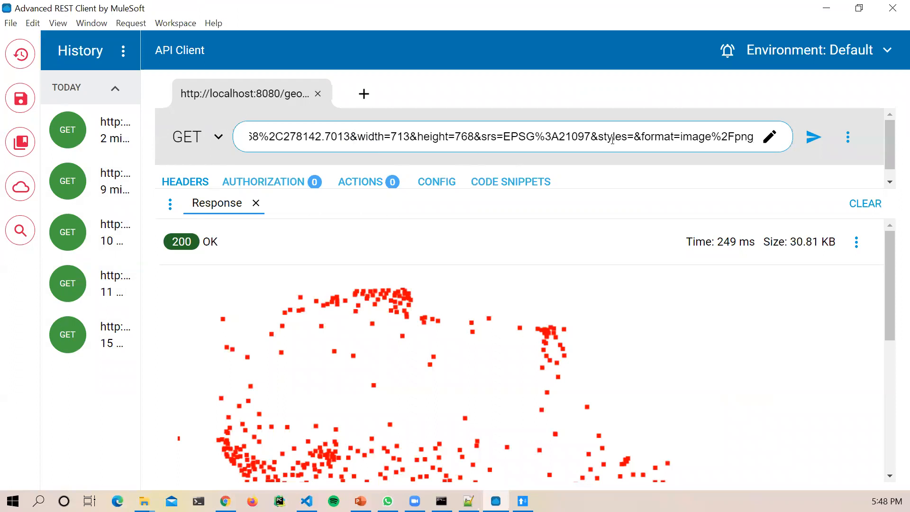
click(813, 137)
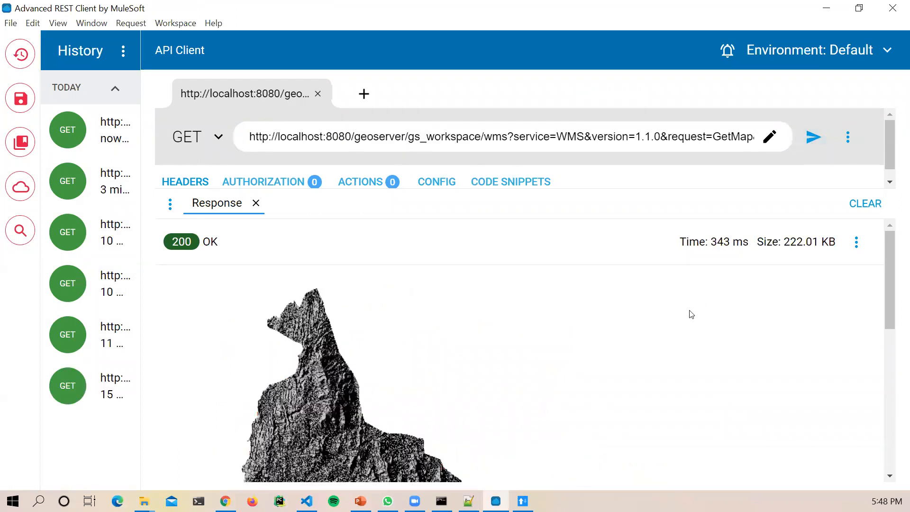
scroll(627, 354, down, 5)
scroll(387, 334, down, 3)
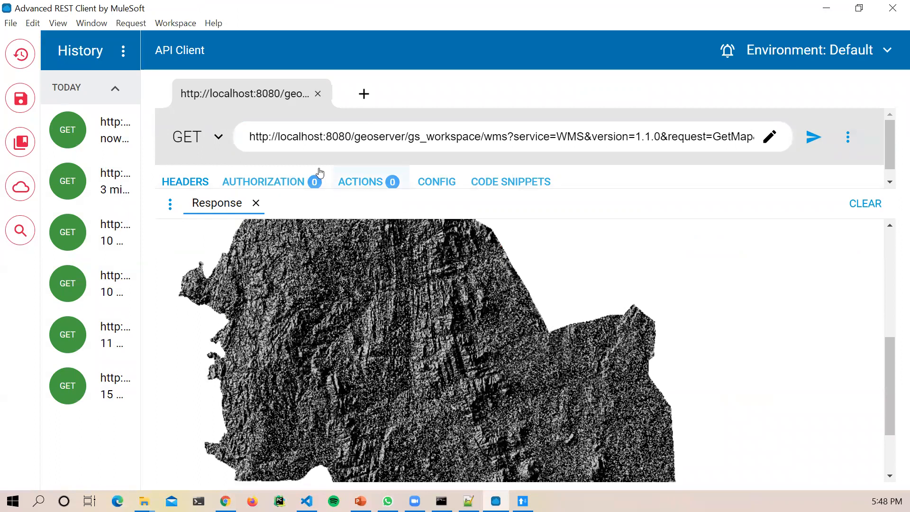
scroll(392, 281, up, 5)
scroll(245, 216, up, 1)
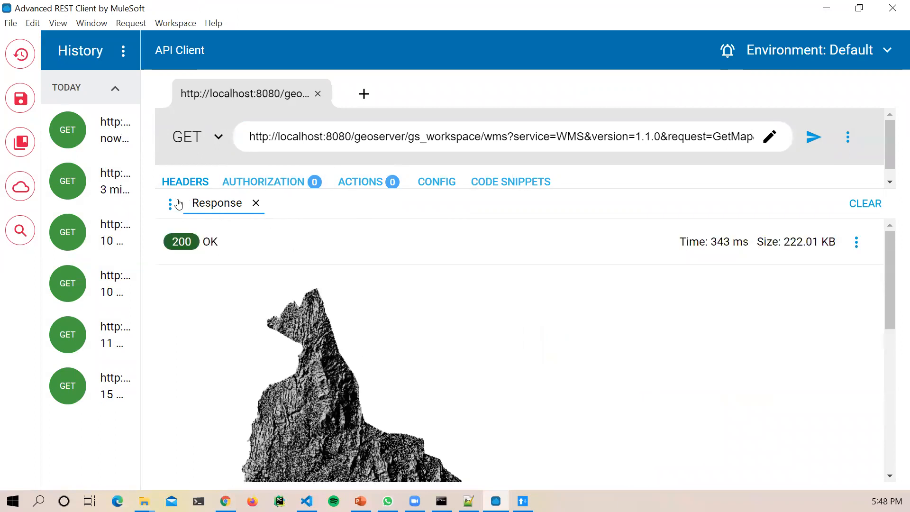
Step: View the request's Details from the three-dot menu, then close the panel
click(848, 137)
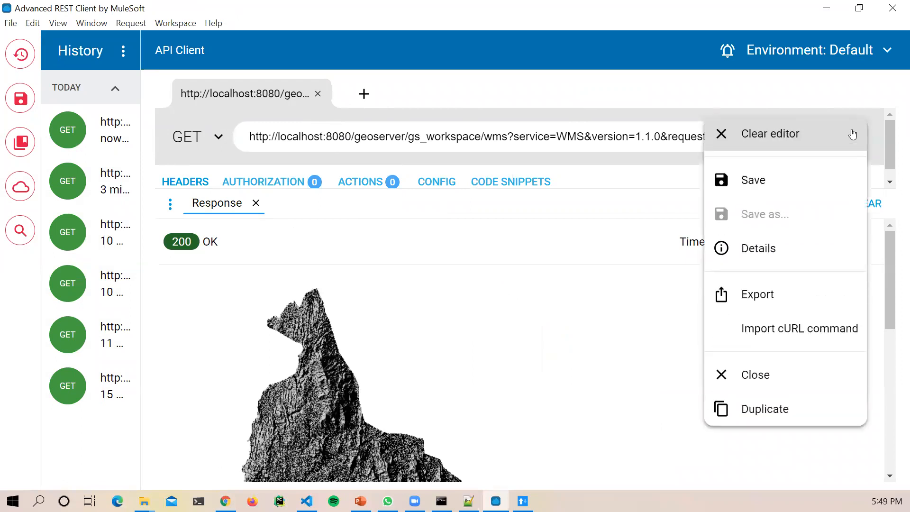
click(769, 255)
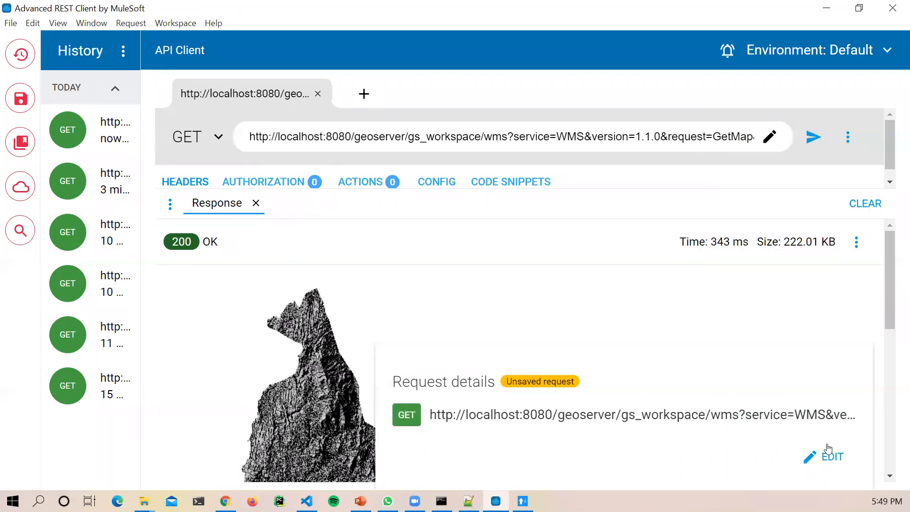
click(515, 314)
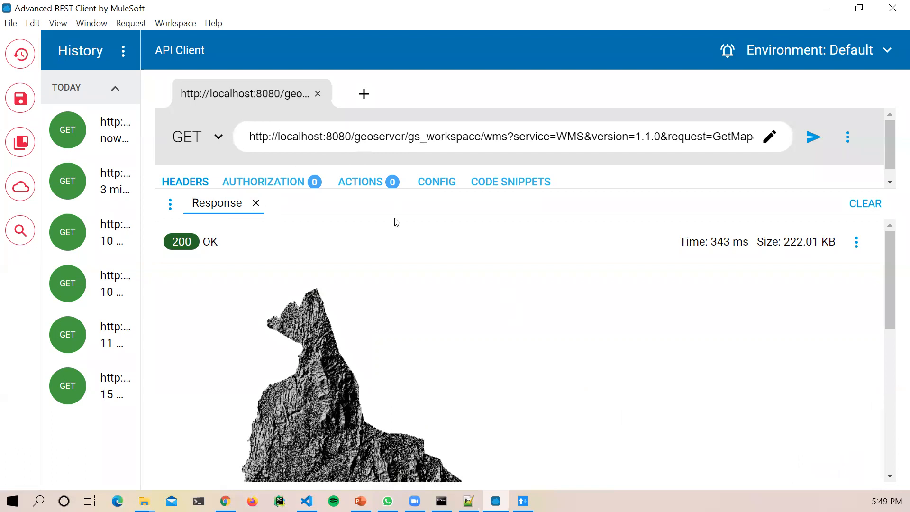
scroll(457, 309, down, 5)
scroll(458, 308, up, 5)
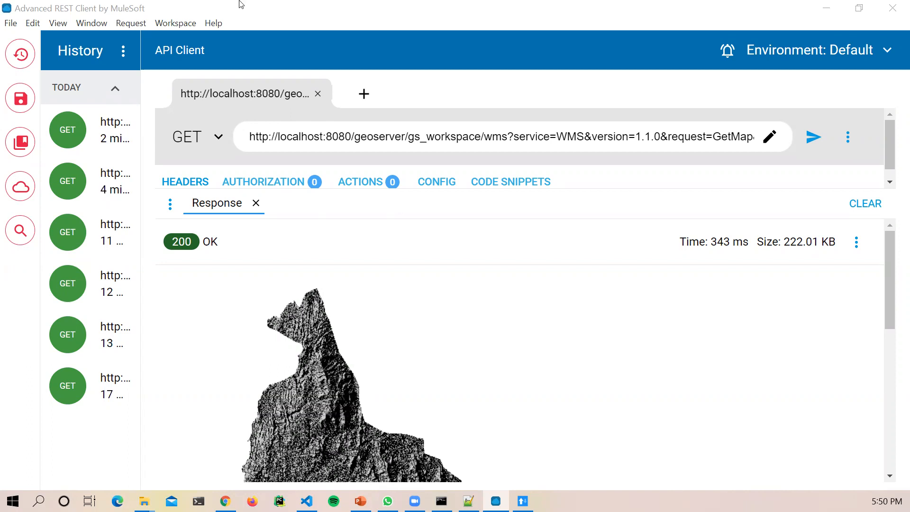
Step: Copy the samburu terrain map image from the Chrome tab
click(226, 501)
right_click(418, 304)
click(451, 349)
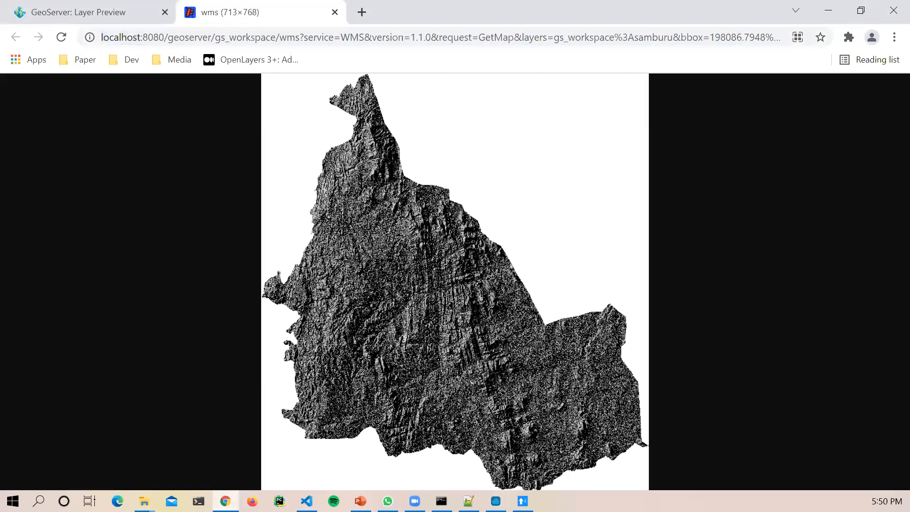
click(388, 501)
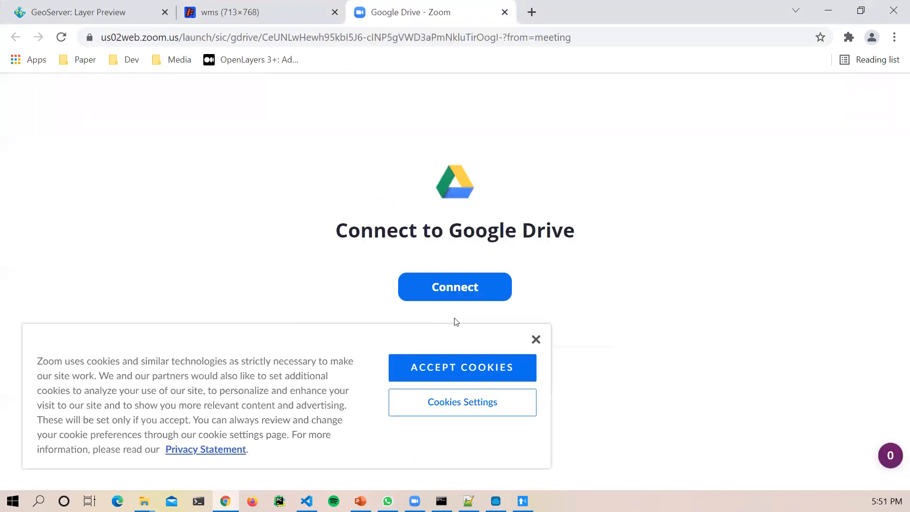
Step: Dismiss the Zoom cookie notice, try Connect to Google Drive, then move the sign-in popup aside
click(534, 338)
click(474, 287)
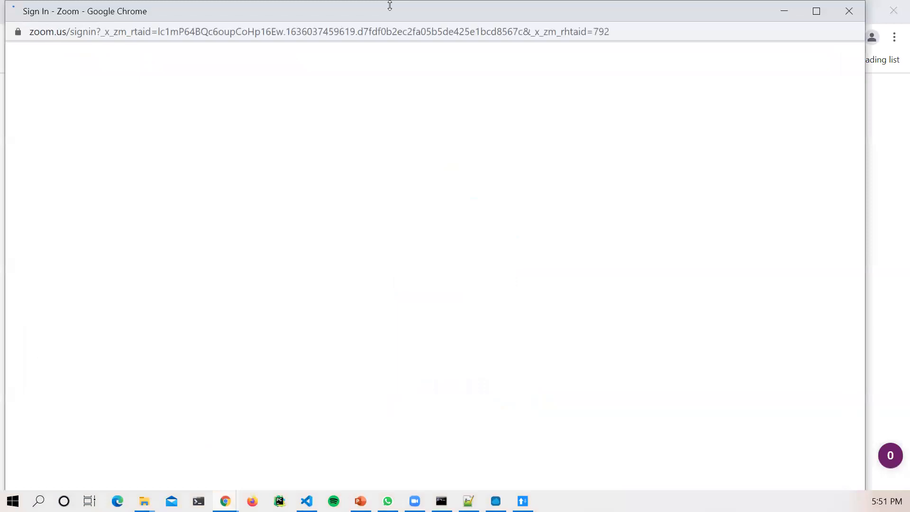
drag(390, 5, 385, 100)
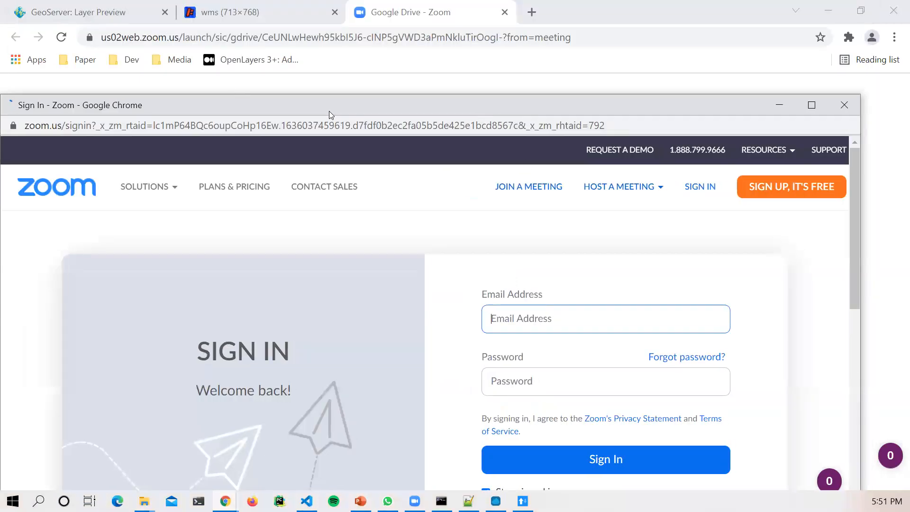
drag(329, 111, 0, 111)
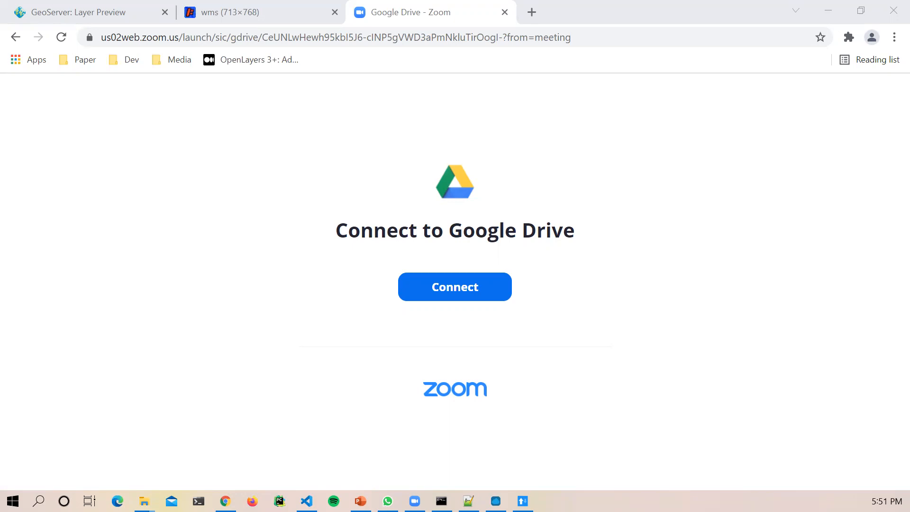
key(alt+Tab)
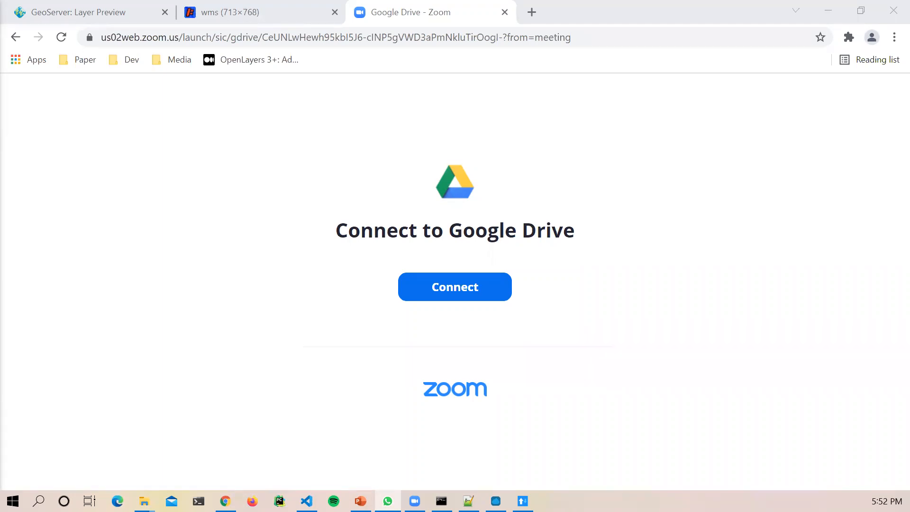
click(504, 12)
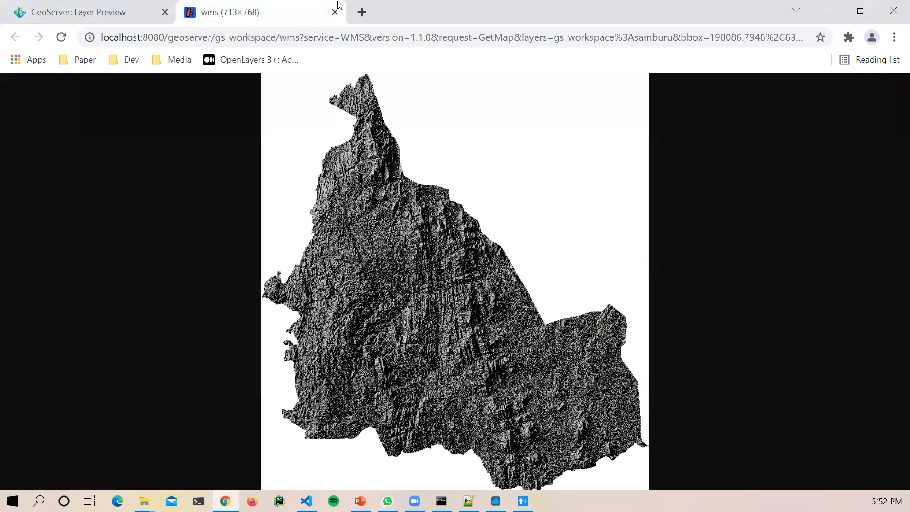
Step: Preview msa_town as a PNG from Layer Preview and copy the satellite image
click(335, 13)
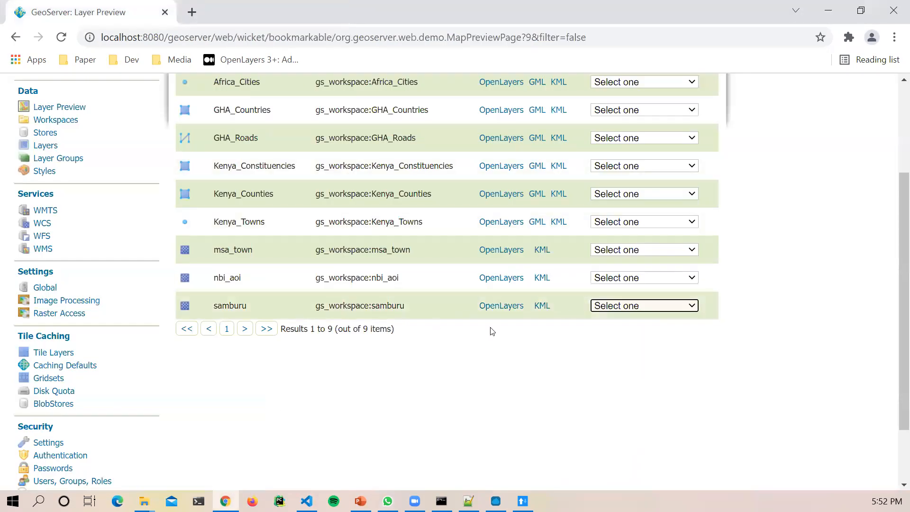
click(690, 249)
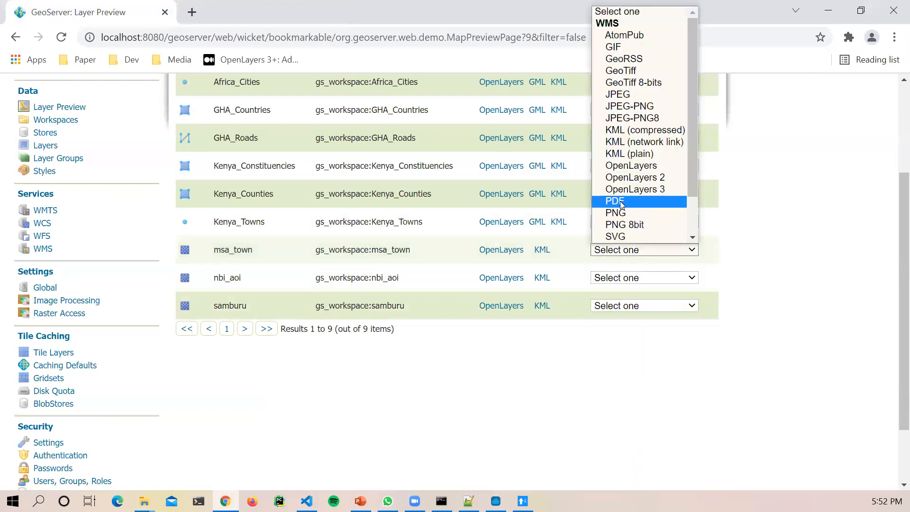
click(622, 216)
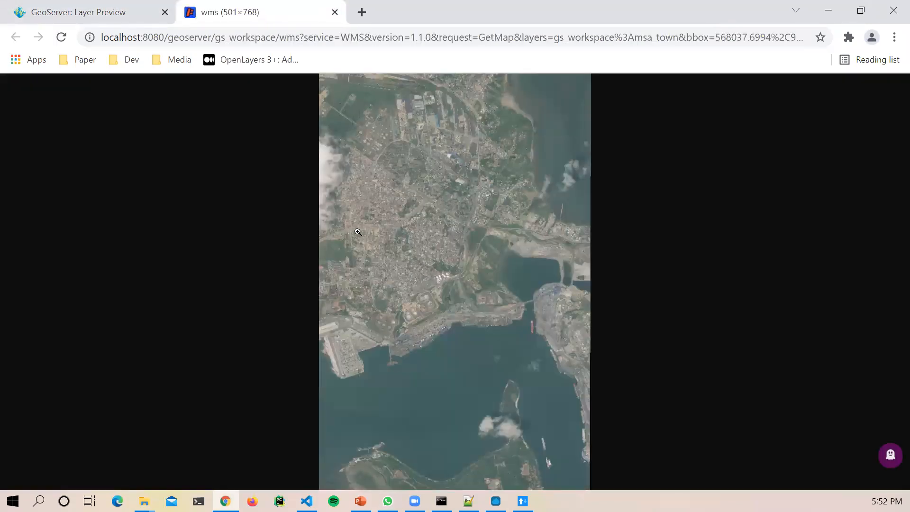
right_click(358, 228)
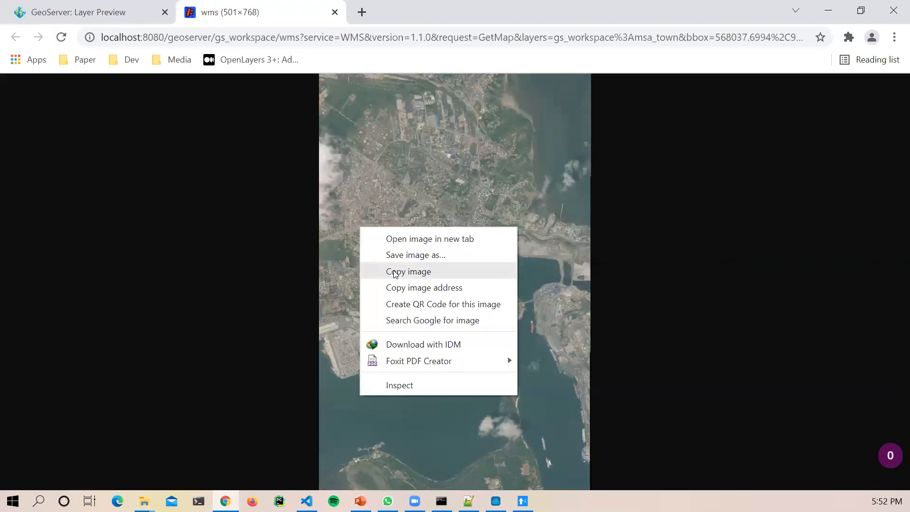
click(394, 271)
click(388, 501)
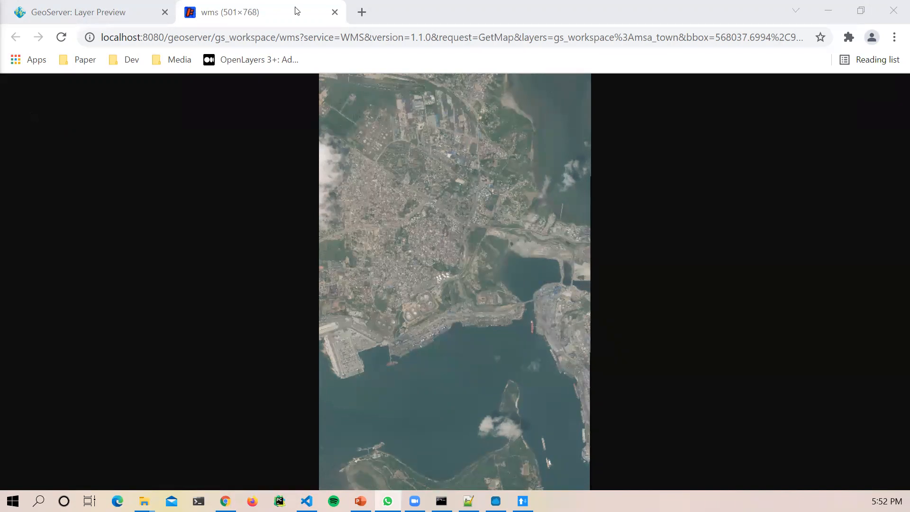
Step: Close the msa_town image tab to return to the Layer Preview list
click(336, 12)
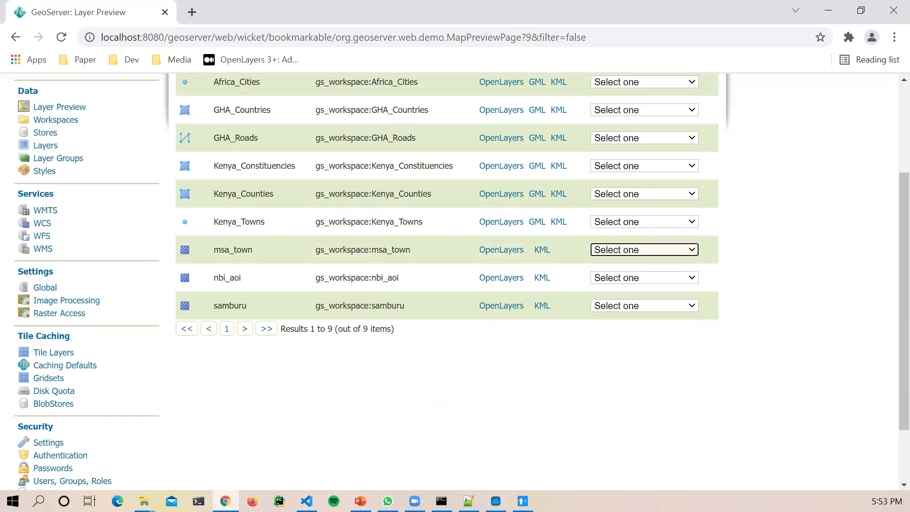
key(alt+Tab)
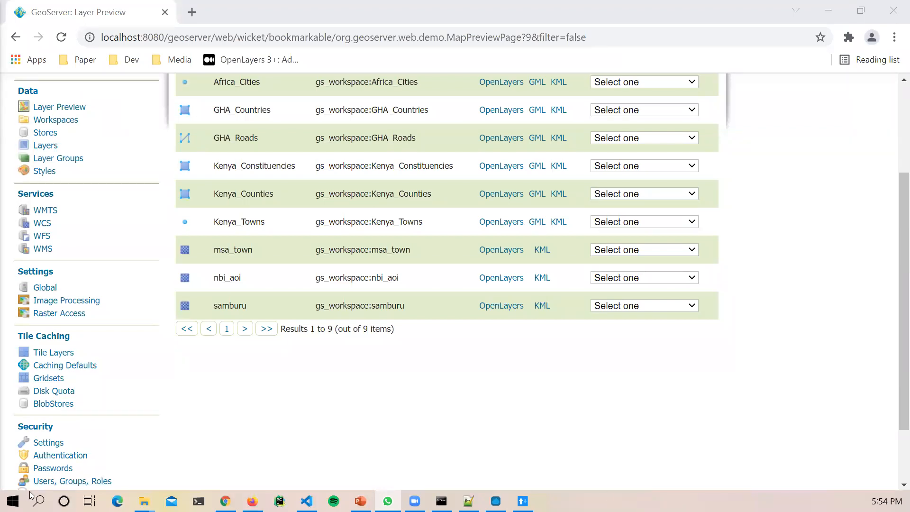
Step: Search the Start menu for 'snip' and launch Snip & Sketch
click(13, 501)
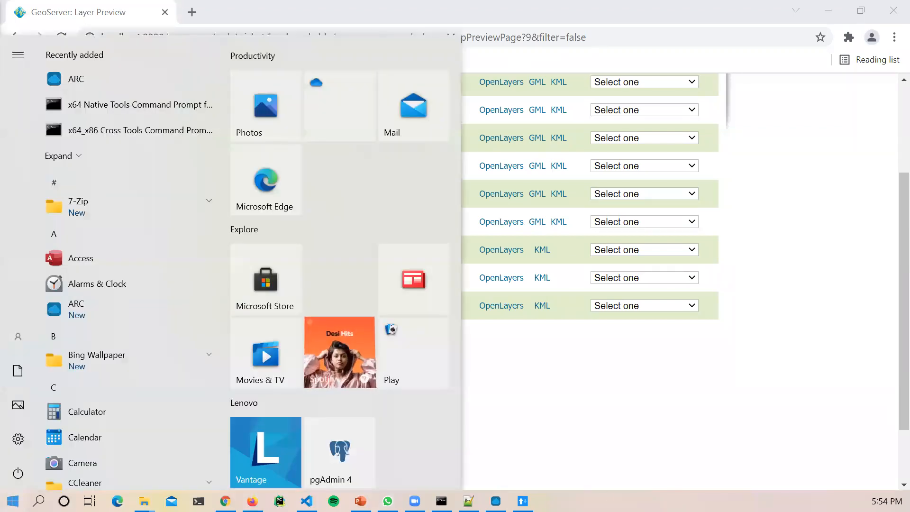
text(sn)
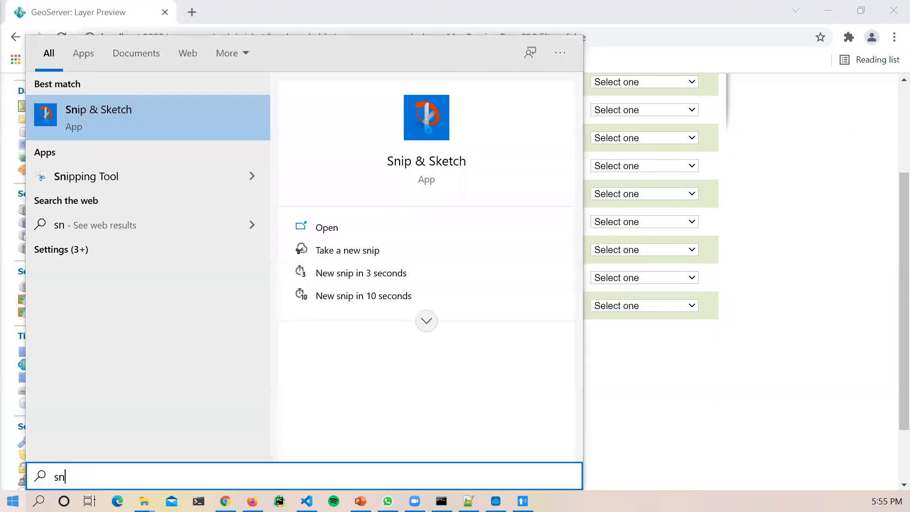
text(ip)
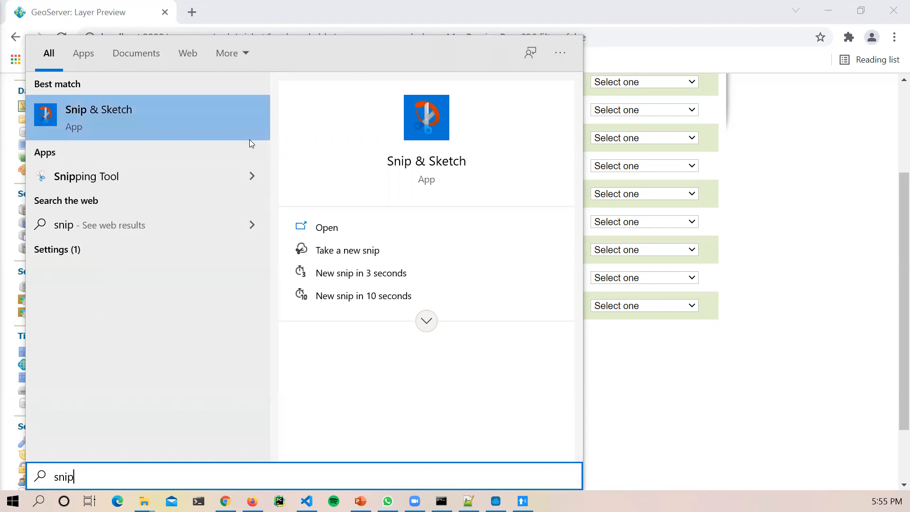
click(122, 109)
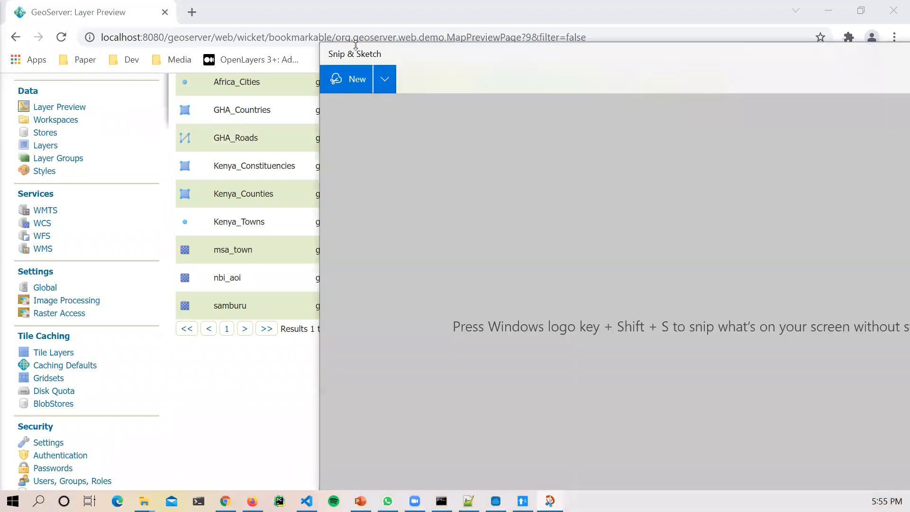
Step: Snip the GeoServer layer table (GHA_Countries to samburu rows) and copy it to the clipboard
key(ctrl+n)
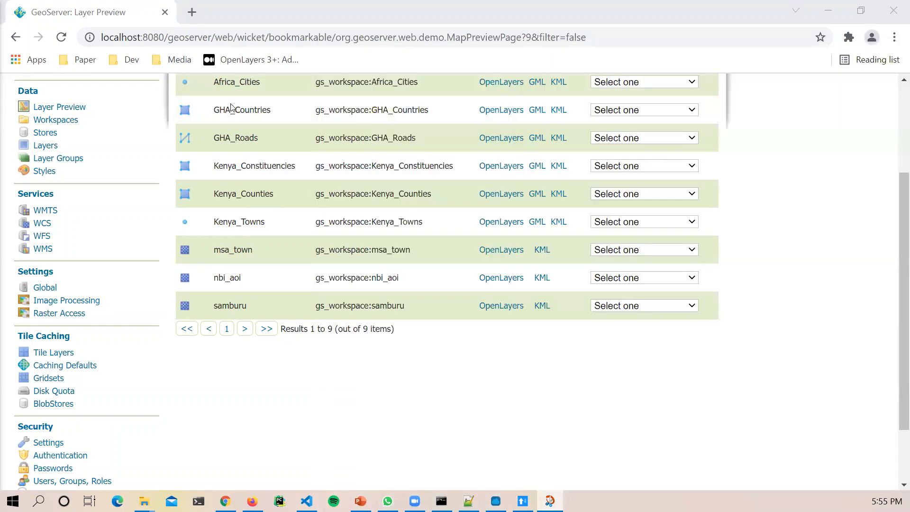
key(Escape)
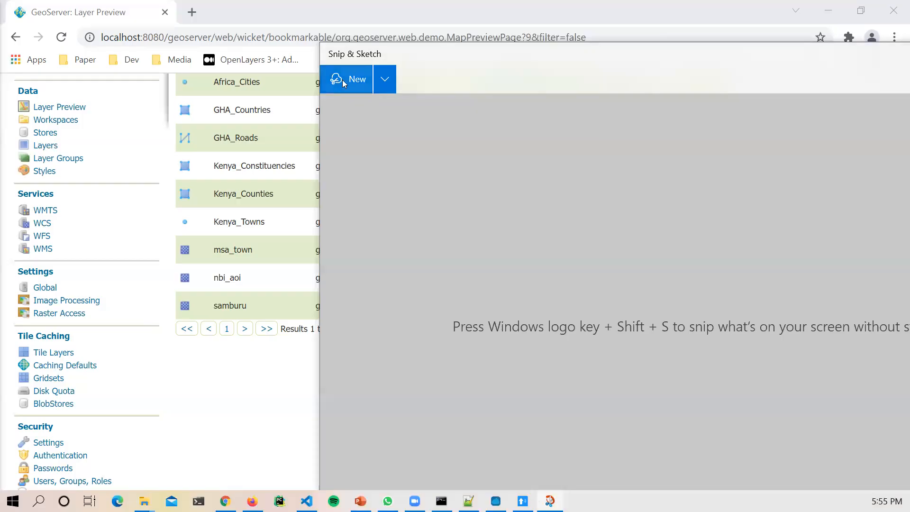
click(359, 79)
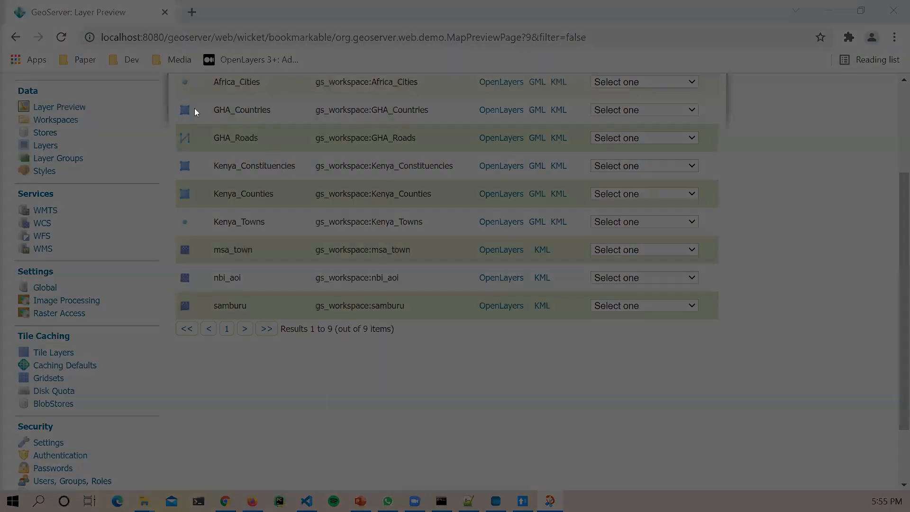
mouse_move(182, 100)
mouse_down()
mouse_move(401, 215)
mouse_move(706, 329)
mouse_up()
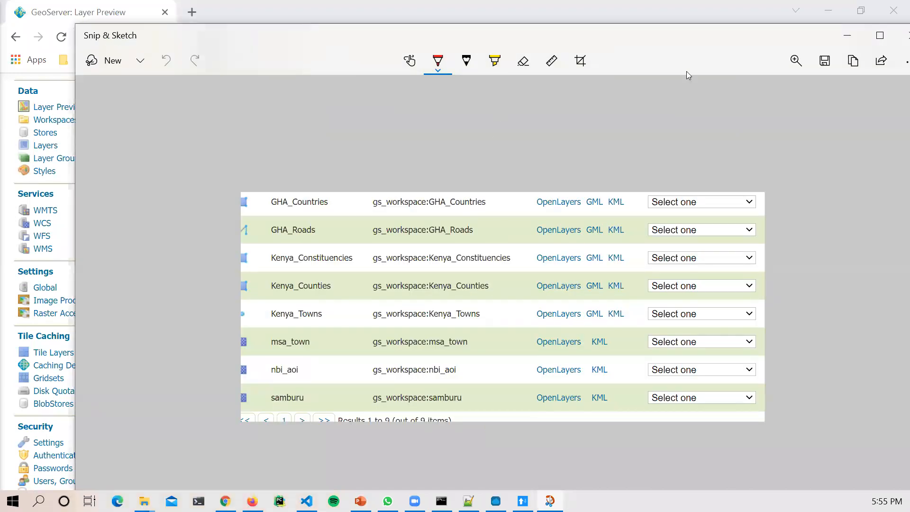
click(853, 61)
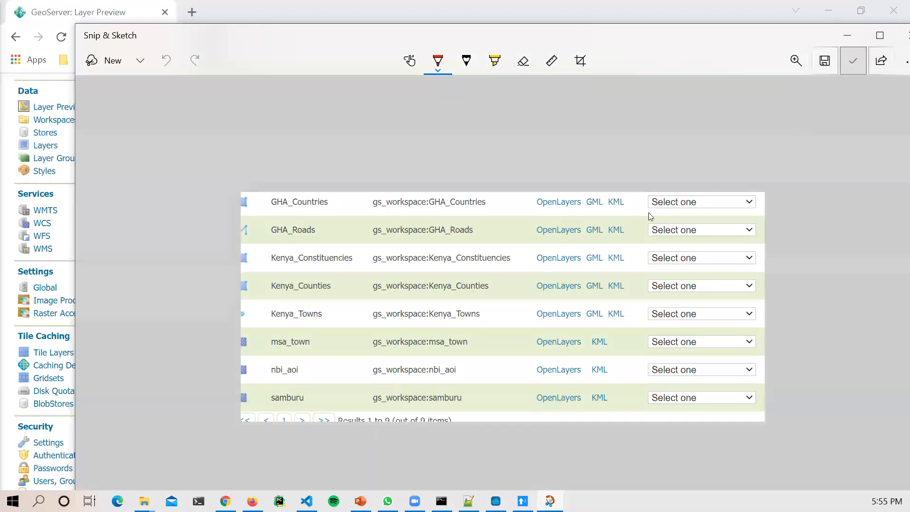
Step: Close the Snip & Sketch window to return to GeoServer's Layer Preview
click(387, 501)
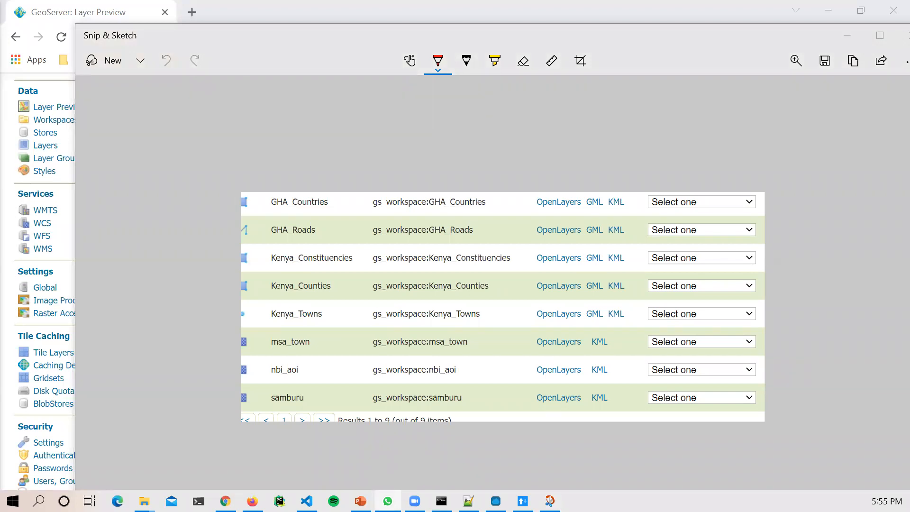
click(630, 49)
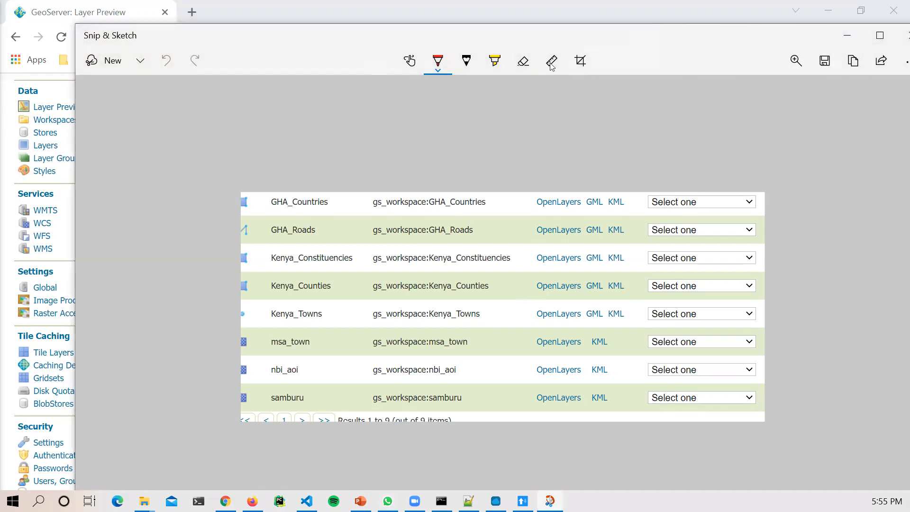
drag(642, 36, 632, 65)
click(631, 62)
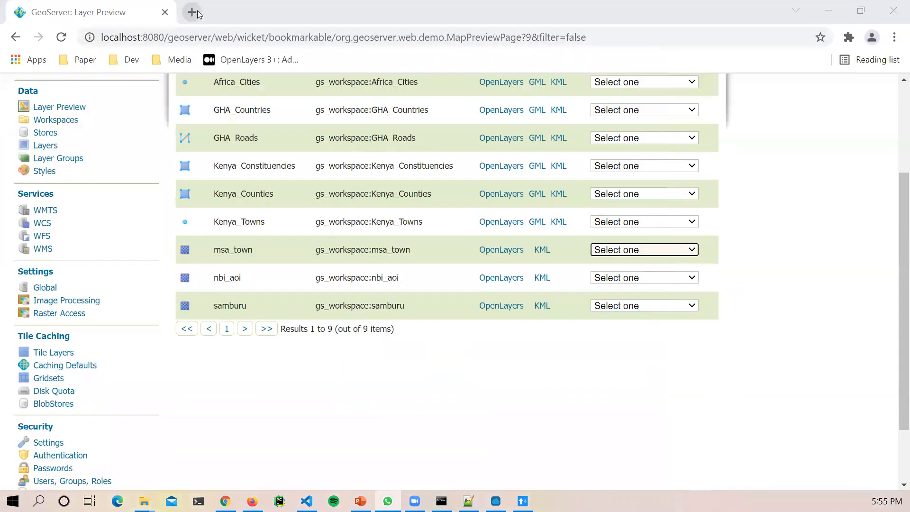
click(197, 10)
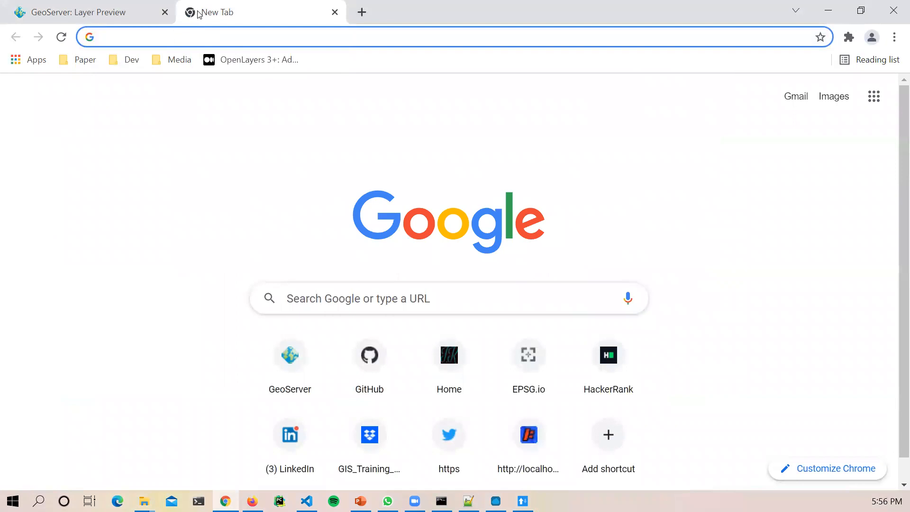
Step: Load the pasted OpenLayers layer-switcher article, then close that tab for a fresh one
key(ctrl+v)
key(Return)
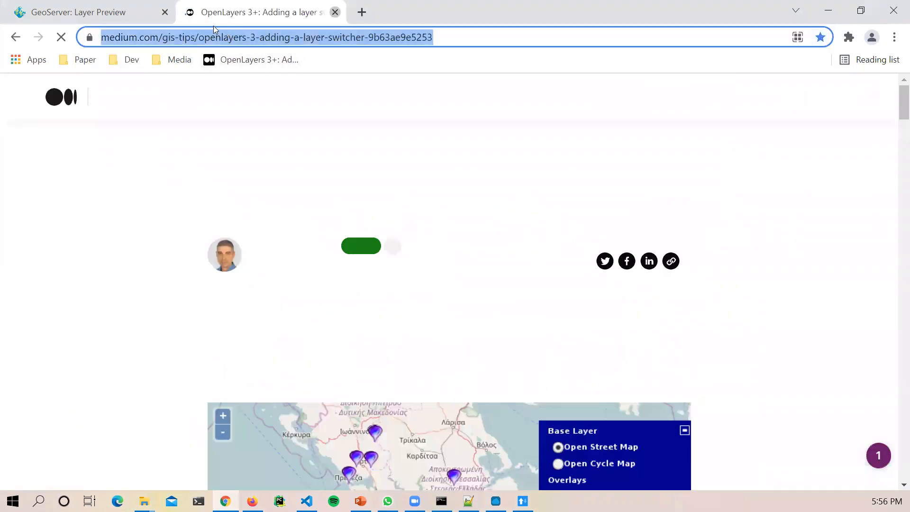
click(333, 12)
click(192, 12)
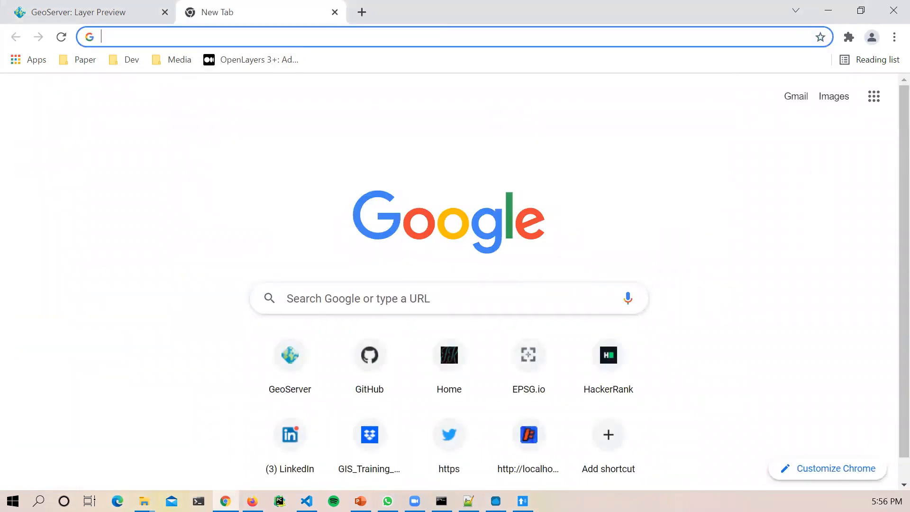
Step: Load the remote geonode.igad.int/geoserver/web GeoServer welcome page in the new tab
key(alt+Tab)
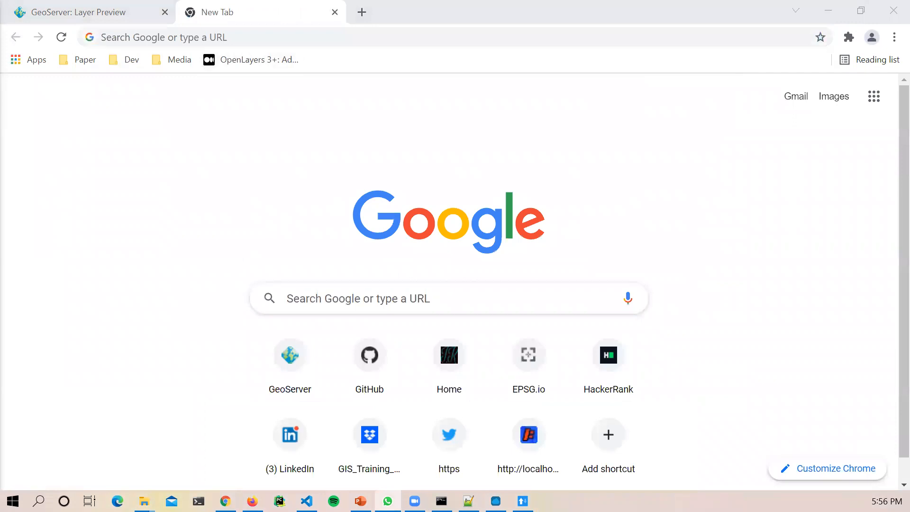
click(320, 35)
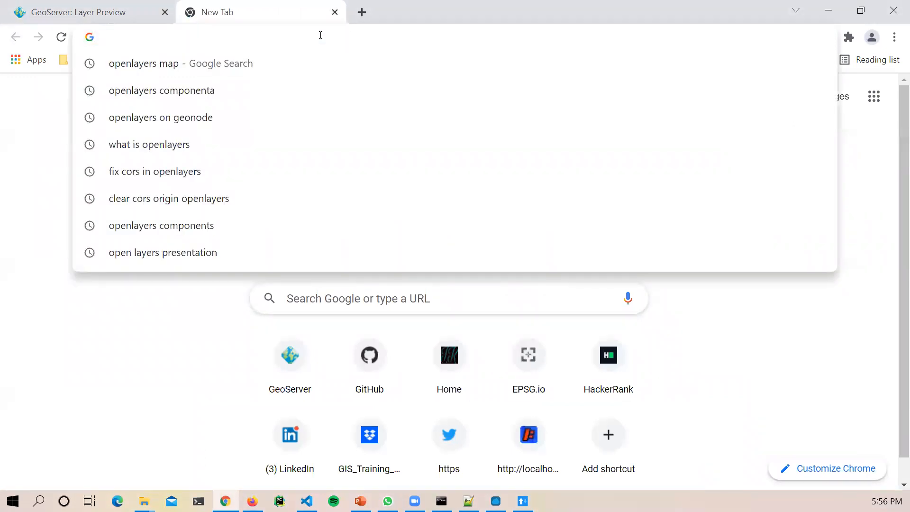
key(ctrl+v)
key(Return)
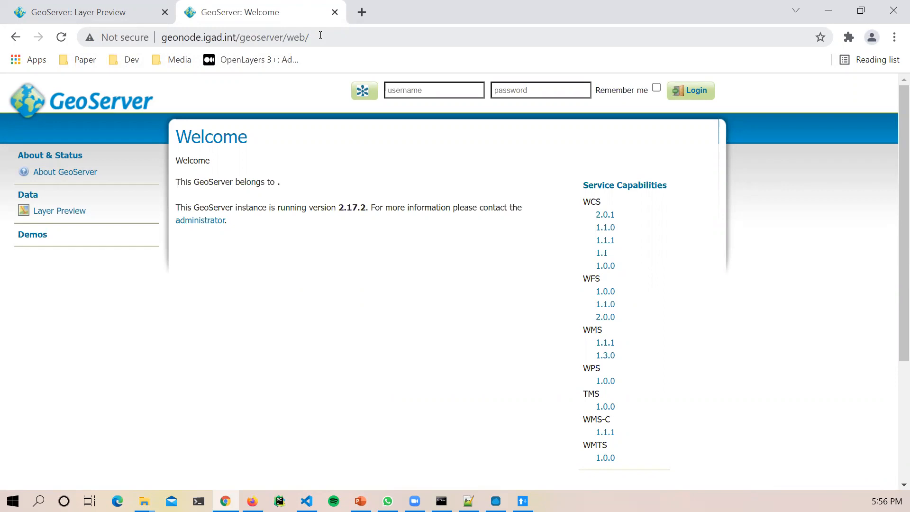
Step: Copy the link address of the WMS 1.1.1 capabilities link
right_click(605, 344)
click(651, 266)
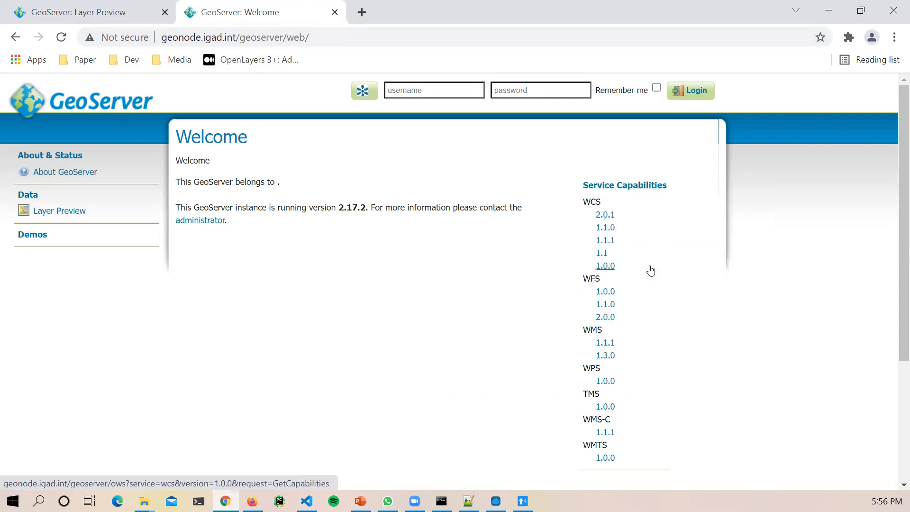
click(522, 501)
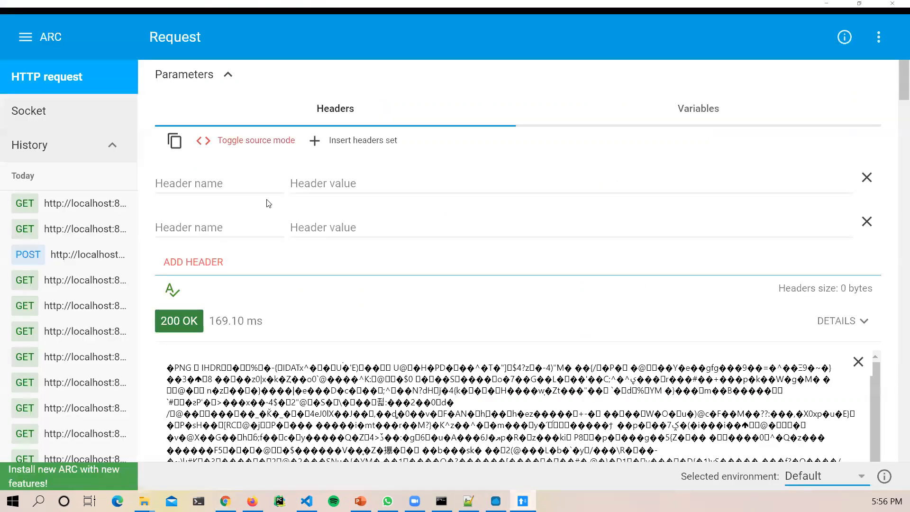
Step: Replace the localhost request URL with the geonode.igad.int WMS 1.1.1 GetCapabilities URL and send it
scroll(313, 219, up, 1)
click(286, 87)
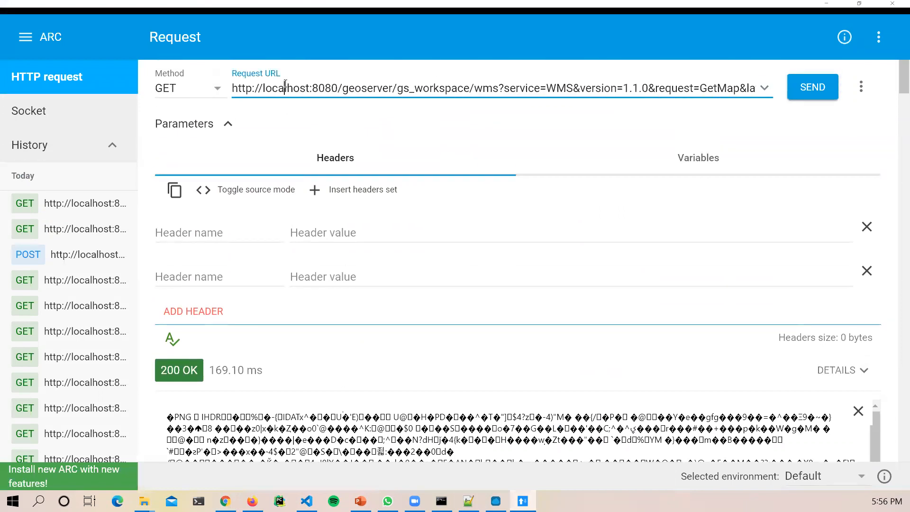
key(ctrl+a)
key(ctrl+v)
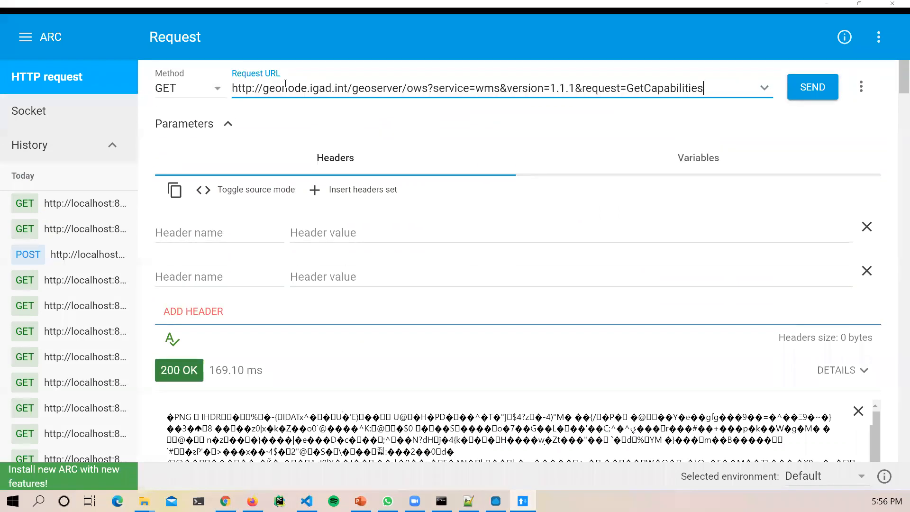
click(815, 86)
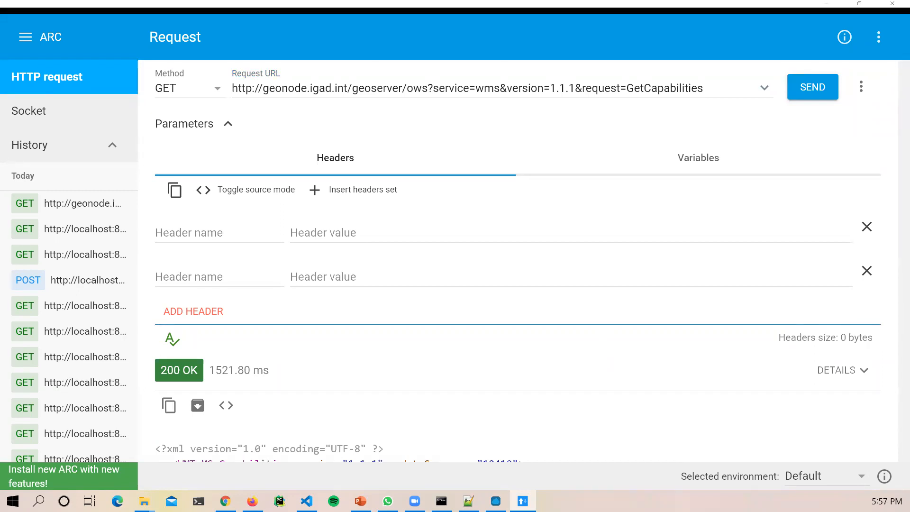
scroll(453, 336, down, 5)
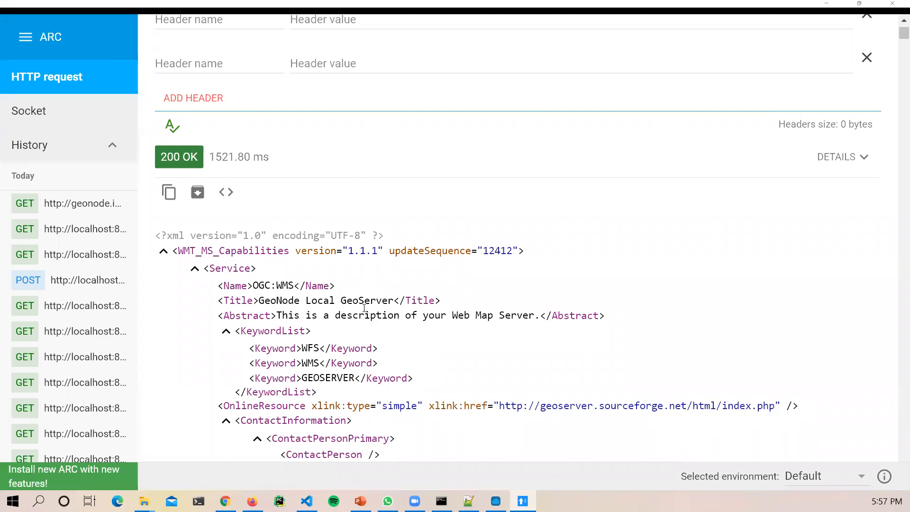
scroll(364, 309, down, 3)
scroll(364, 309, down, 1)
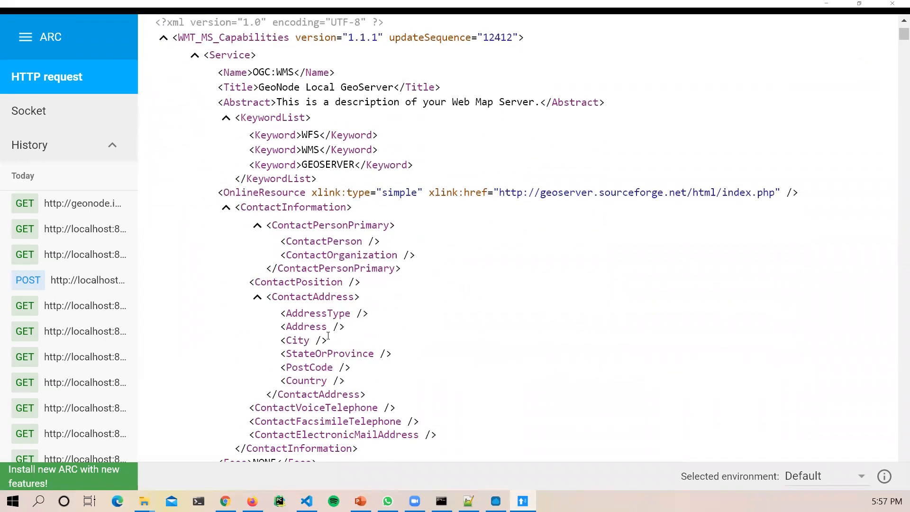
scroll(444, 337, down, 6)
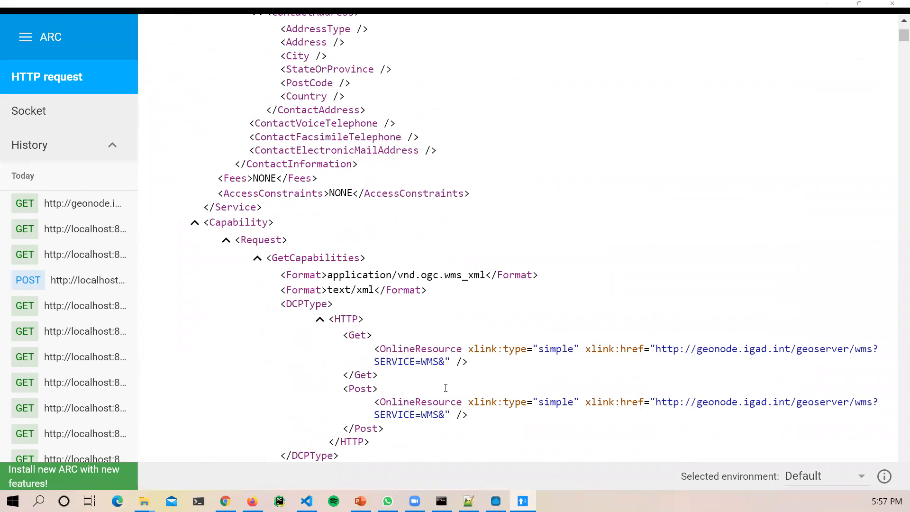
scroll(446, 388, down, 1)
drag(653, 275, 851, 307)
scroll(563, 397, down, 9)
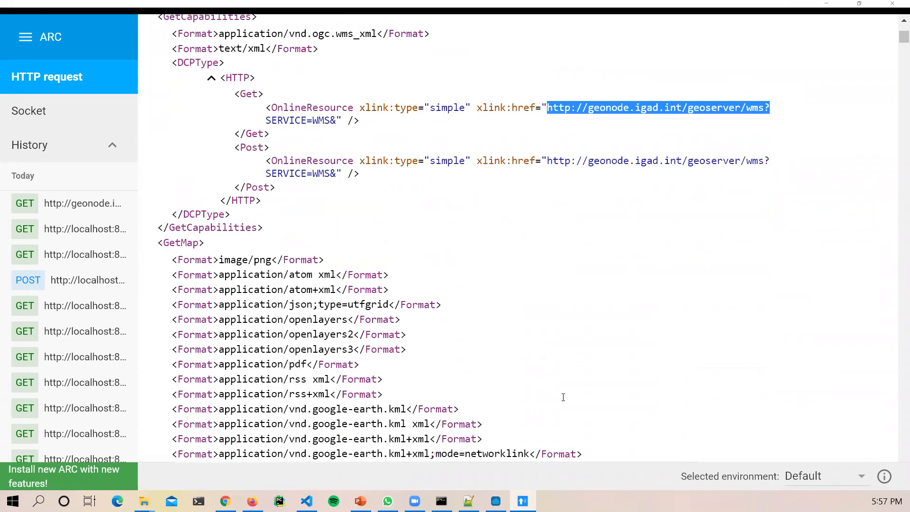
scroll(307, 346, down, 10)
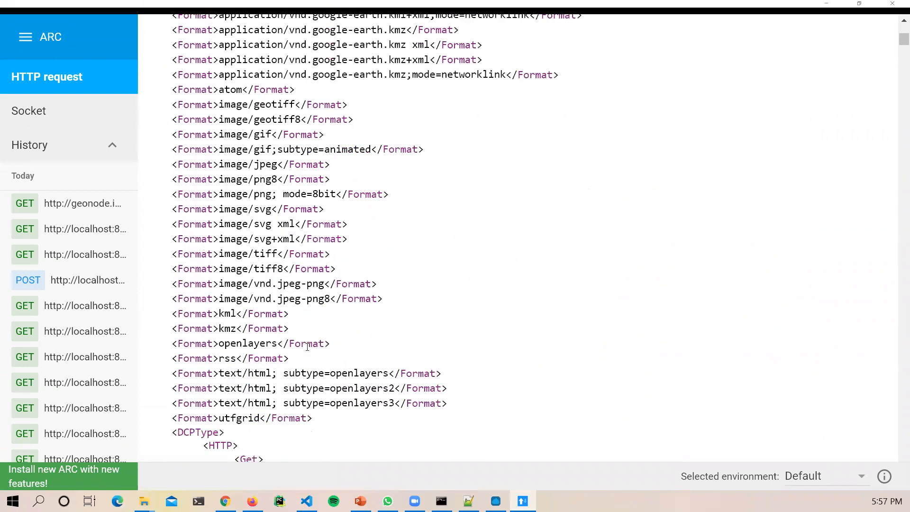
scroll(300, 349, down, 10)
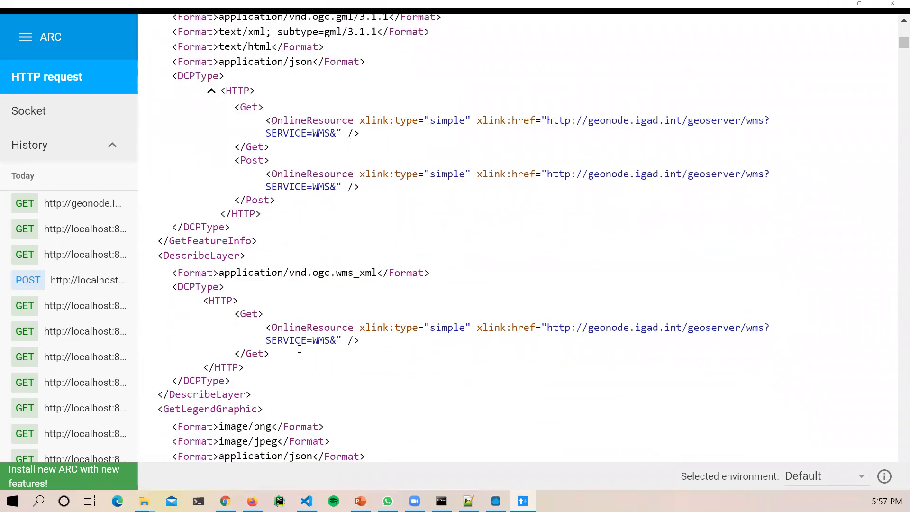
scroll(299, 349, up, 5)
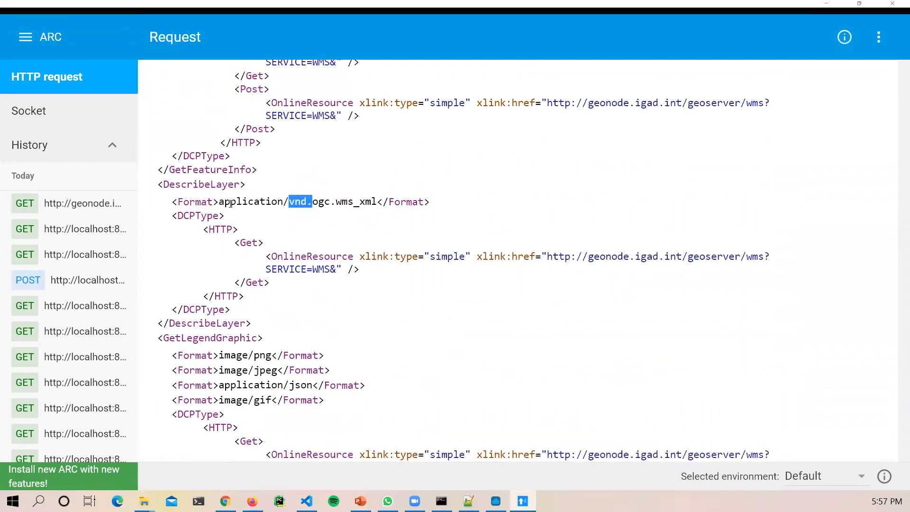
drag(219, 201, 388, 202)
scroll(378, 300, down, 3)
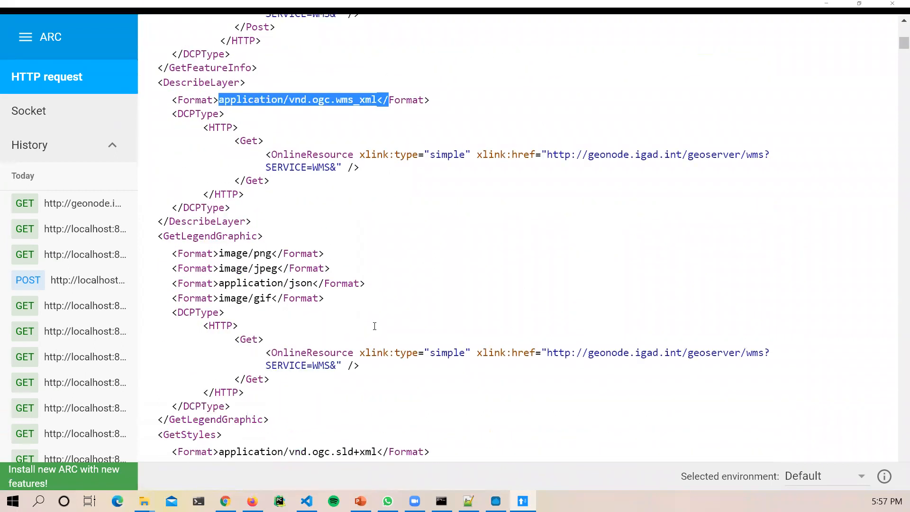
drag(254, 213, 274, 215)
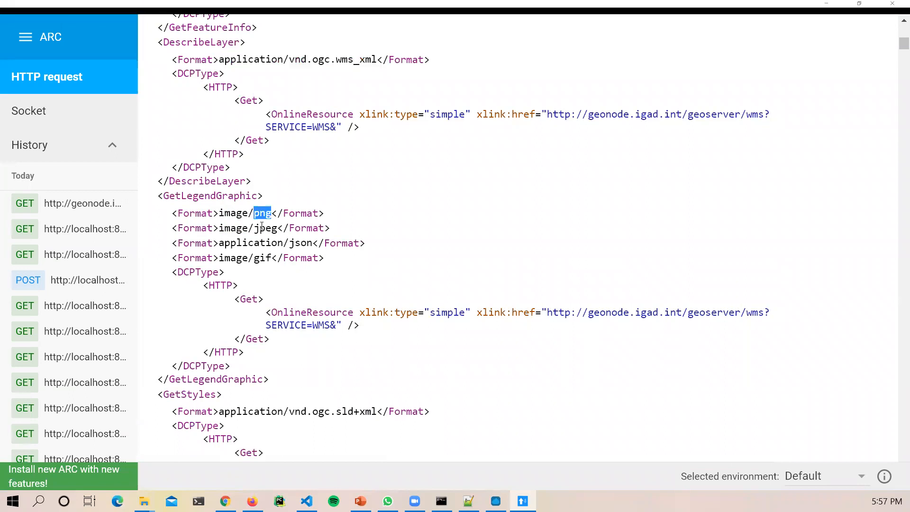
scroll(342, 345, down, 10)
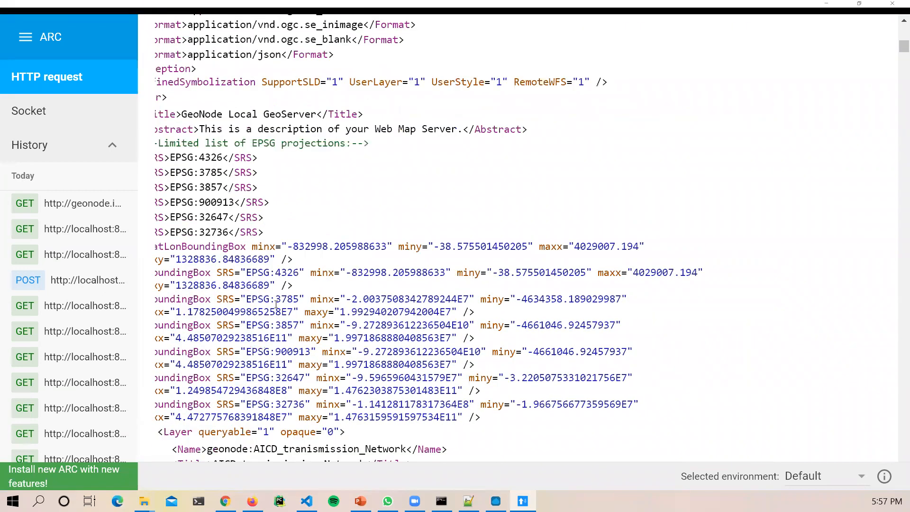
drag(164, 246, 264, 272)
click(255, 195)
scroll(276, 245, down, 5)
scroll(276, 245, down, 18)
scroll(276, 247, down, 15)
scroll(276, 247, down, 15)
drag(896, 72, 896, 192)
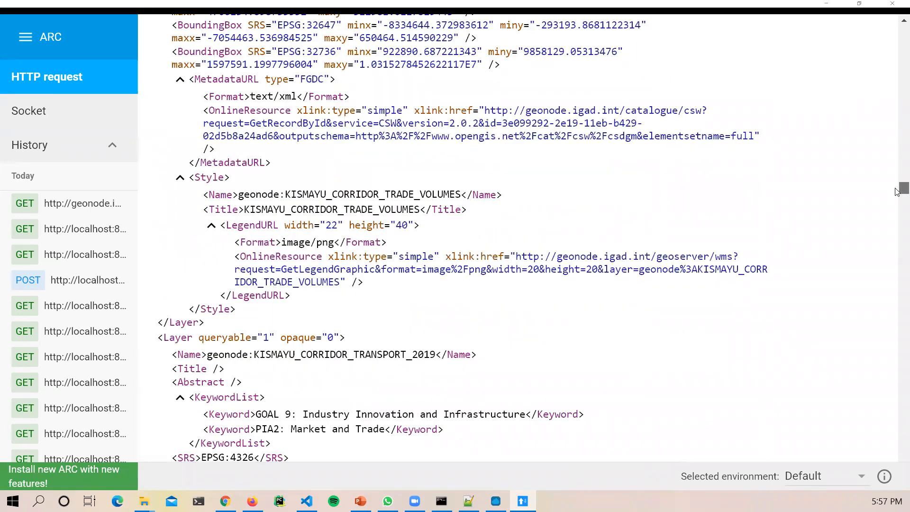
drag(239, 198, 338, 198)
click(253, 208)
drag(238, 195, 469, 198)
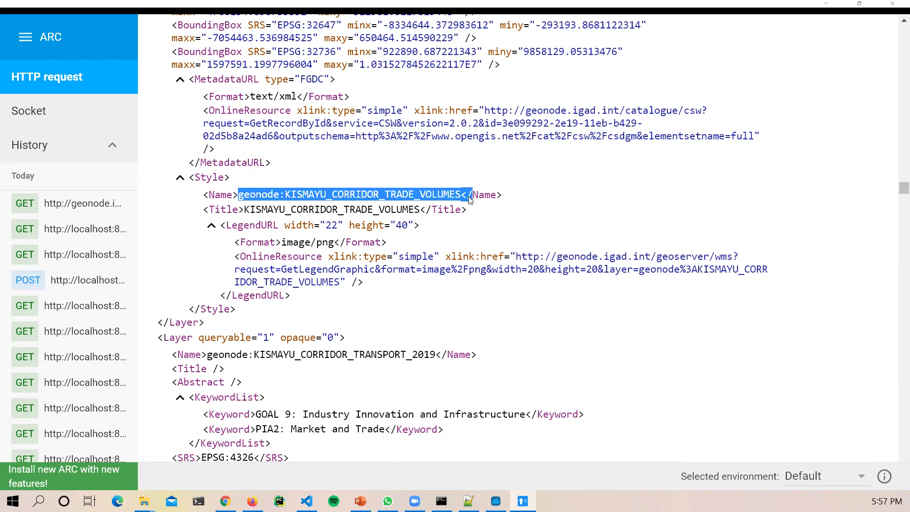
click(316, 211)
drag(286, 196, 468, 196)
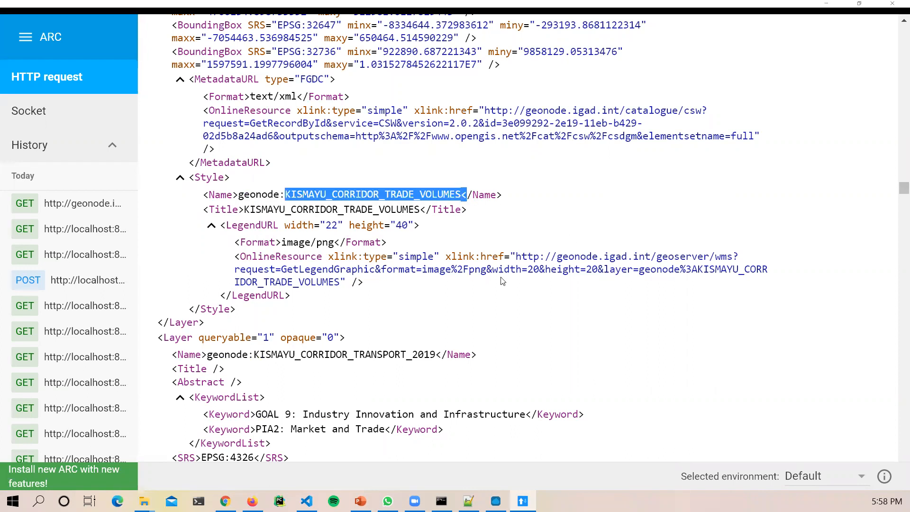
drag(895, 189, 898, 234)
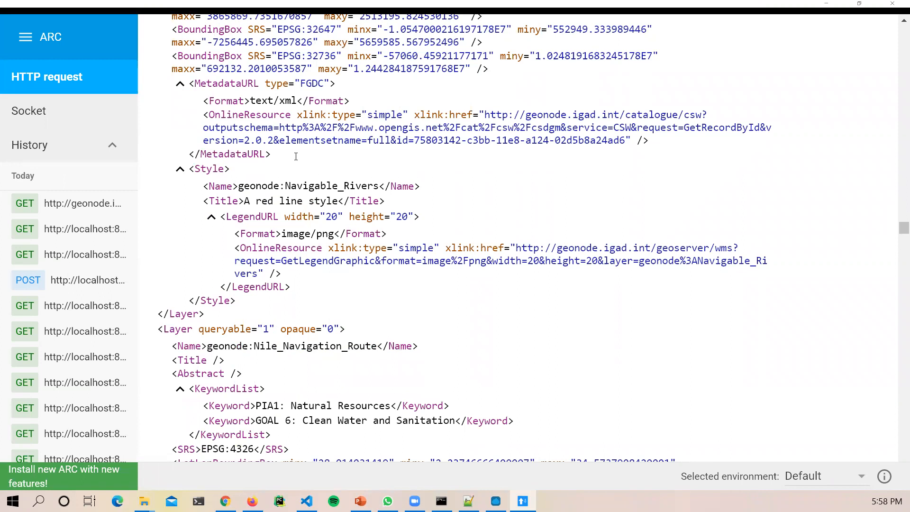
drag(285, 186, 403, 187)
drag(195, 169, 232, 169)
click(275, 246)
scroll(318, 349, down, 3)
drag(295, 264, 385, 263)
scroll(391, 304, down, 9)
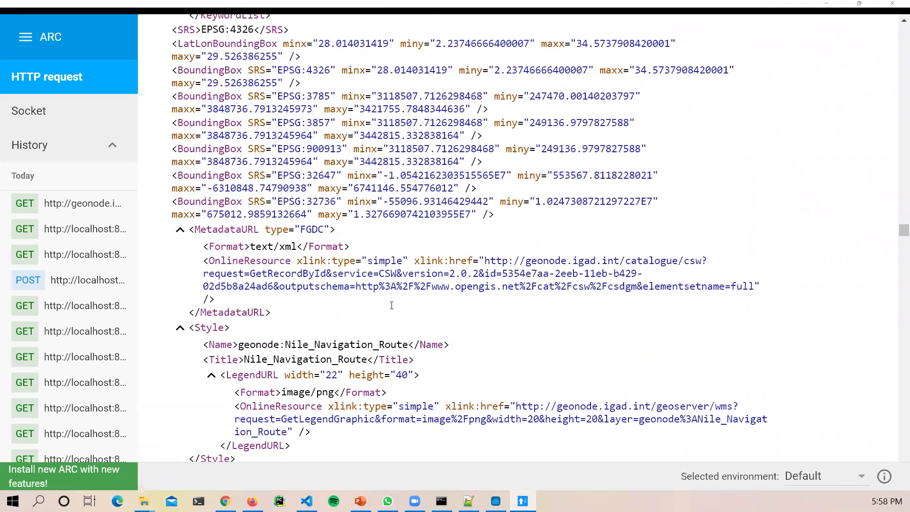
scroll(656, 267, up, 7)
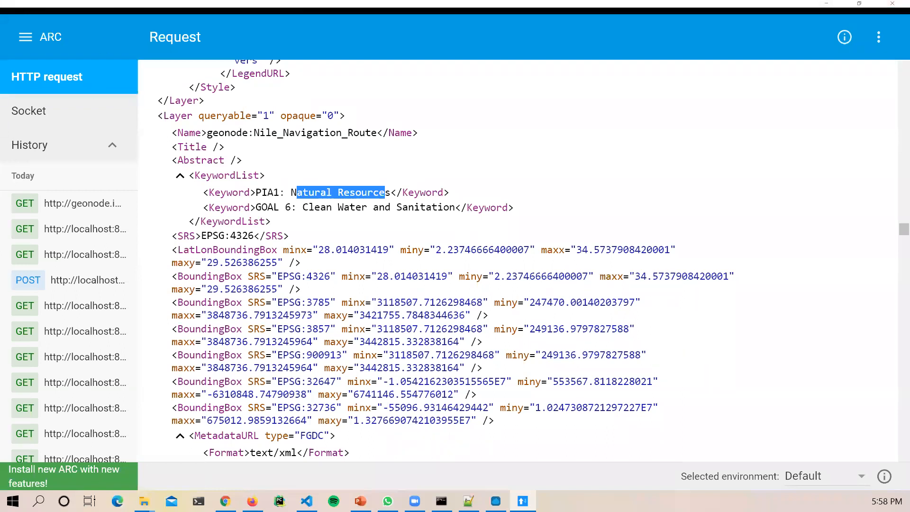
Step: Switch from ARC's capabilities XML to the Notepad++ note holding the long WMS request line
key(alt+Tab)
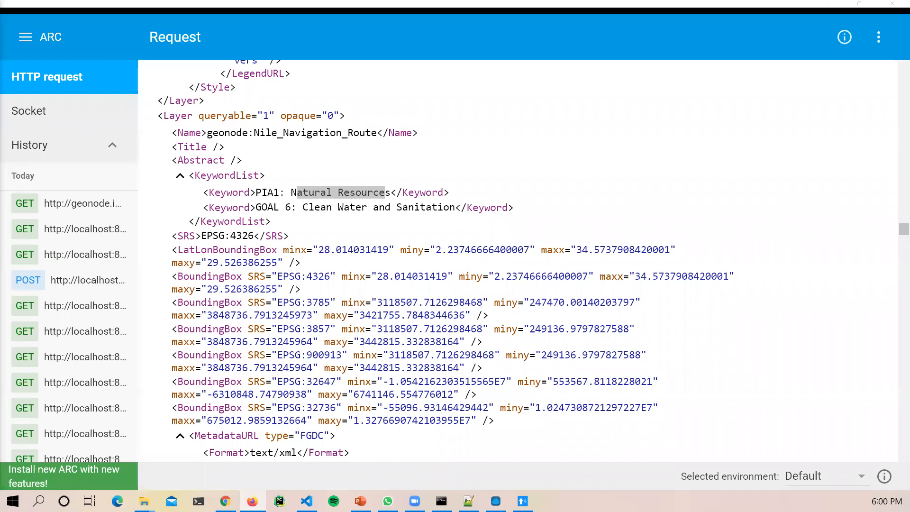
key(alt+Tab)
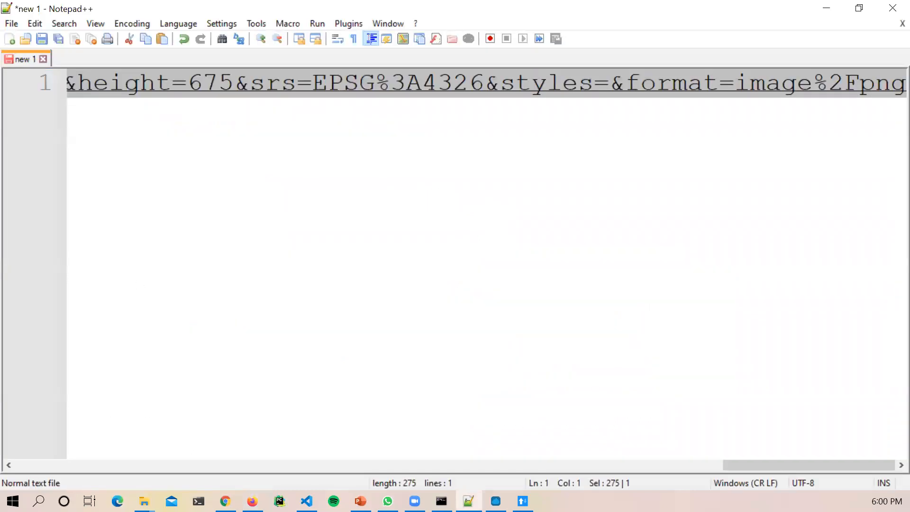
Step: Open WMS_WFS_operations.txt from Desktop\GIS_Training\Data\OL\open_layers in Notepad++
click(11, 23)
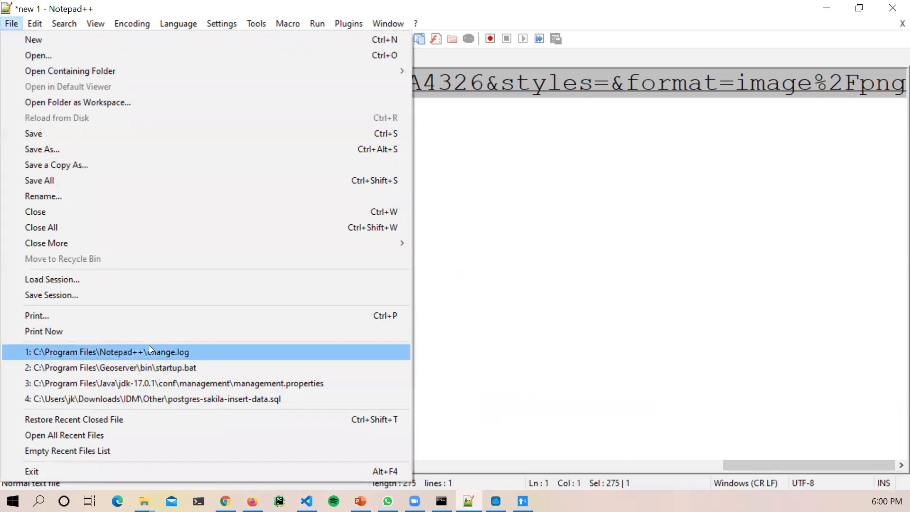
click(48, 54)
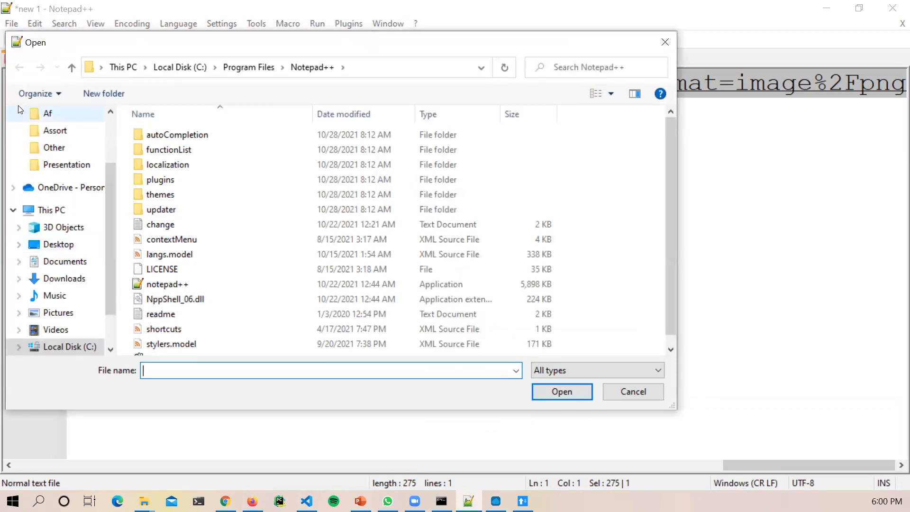
scroll(55, 161, up, 2)
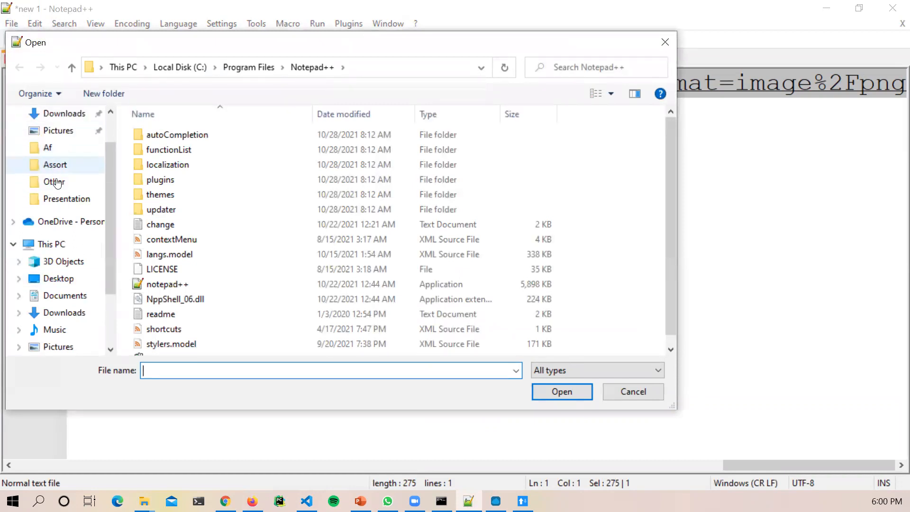
scroll(55, 155, up, 1)
click(101, 67)
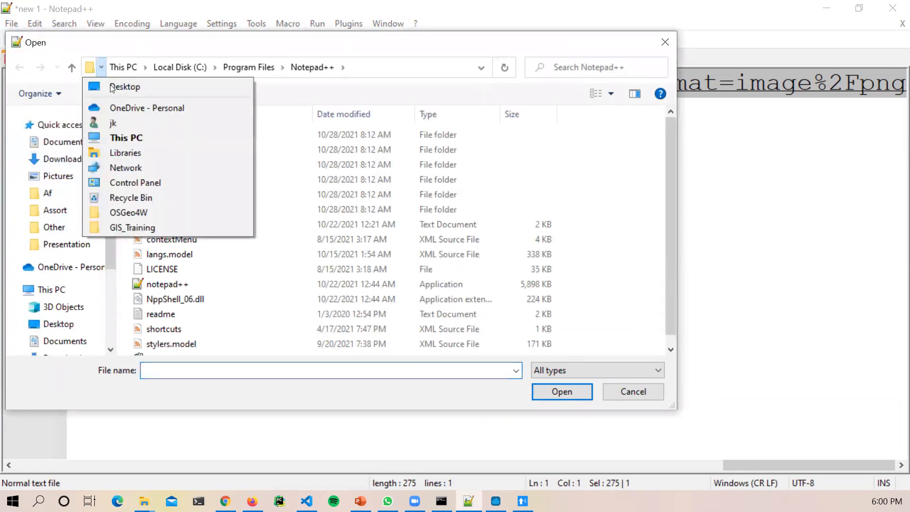
click(118, 86)
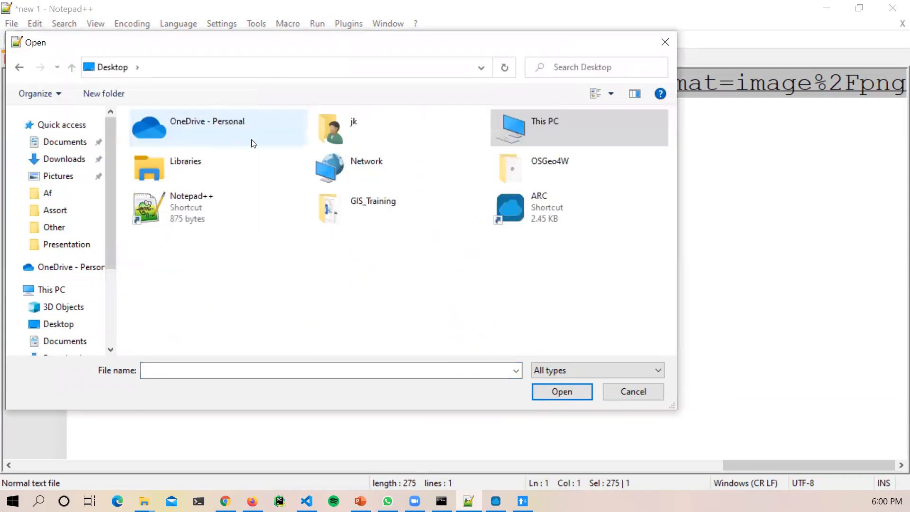
double_click(365, 203)
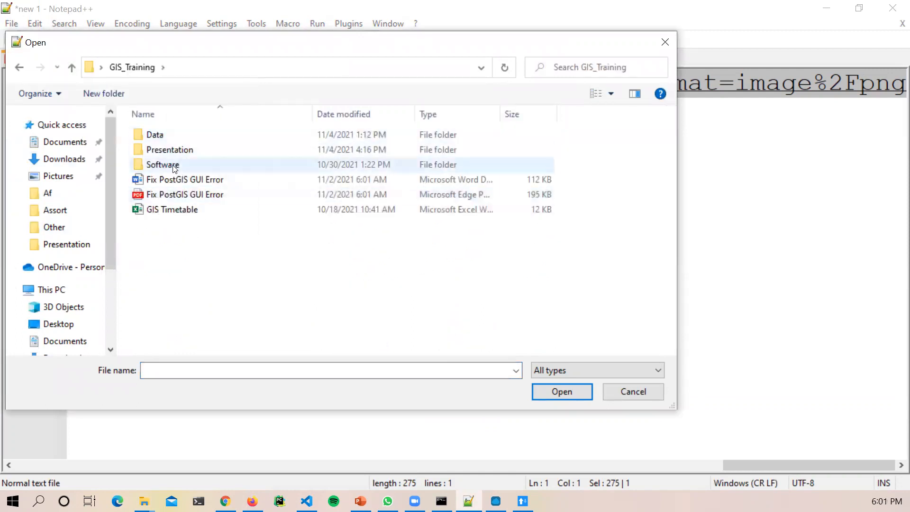
double_click(161, 136)
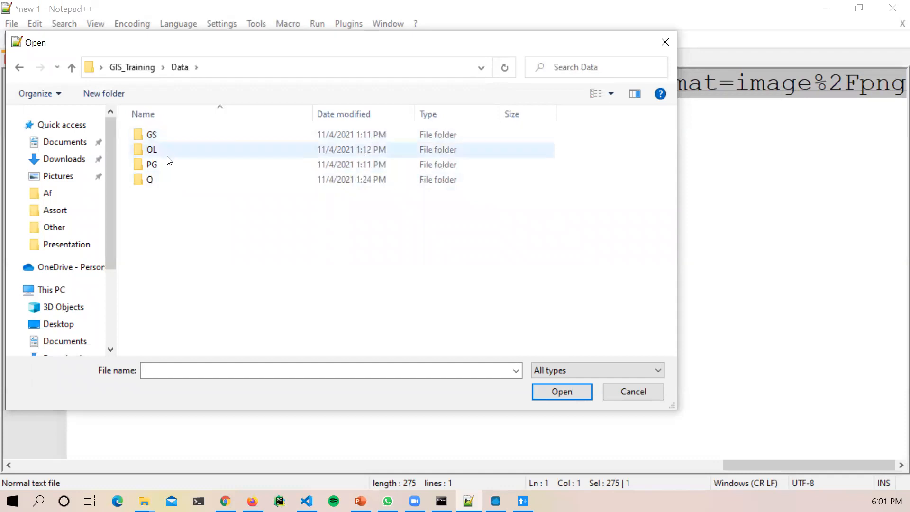
double_click(161, 148)
double_click(156, 135)
double_click(166, 135)
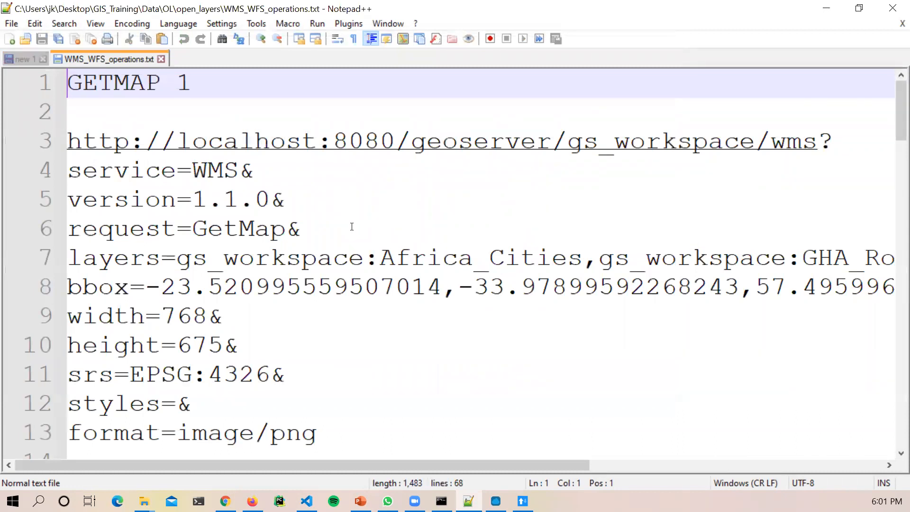
Step: Select and copy the GETMAP 1 request on lines 3–13
drag(240, 91, 63, 75)
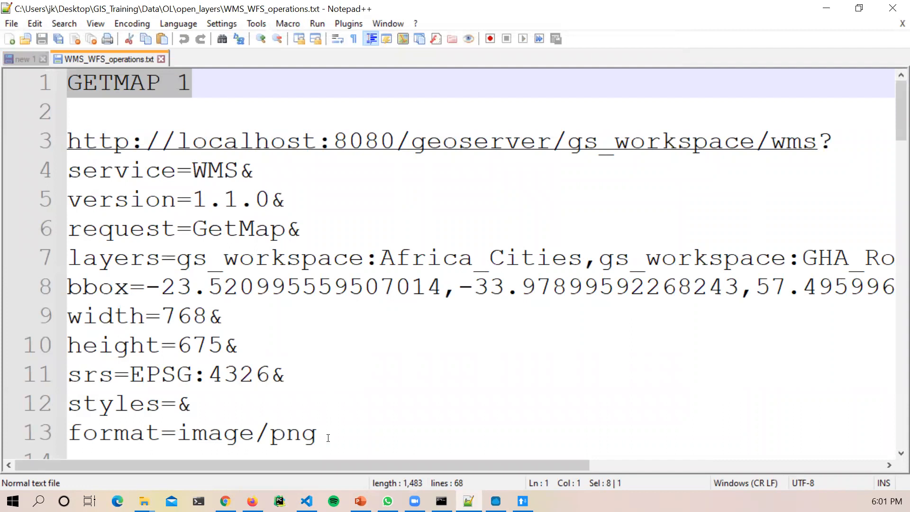
drag(328, 438, 288, 401)
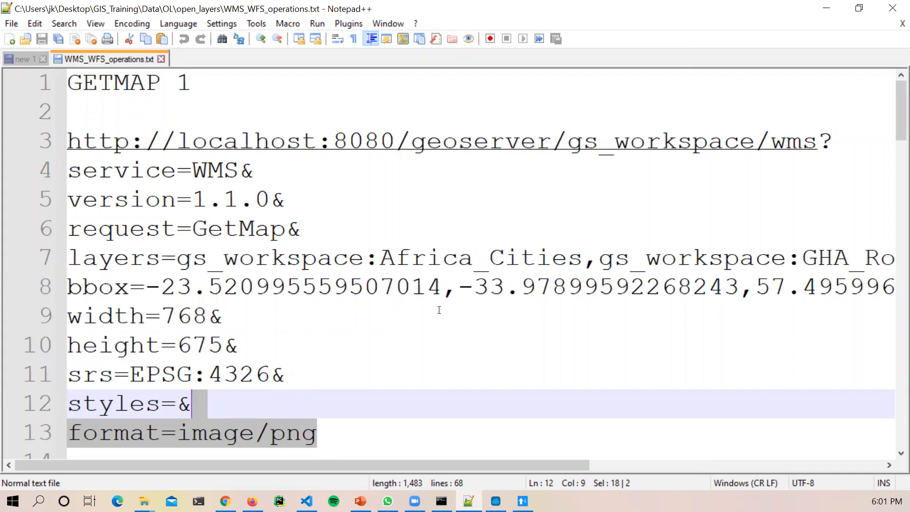
click(366, 360)
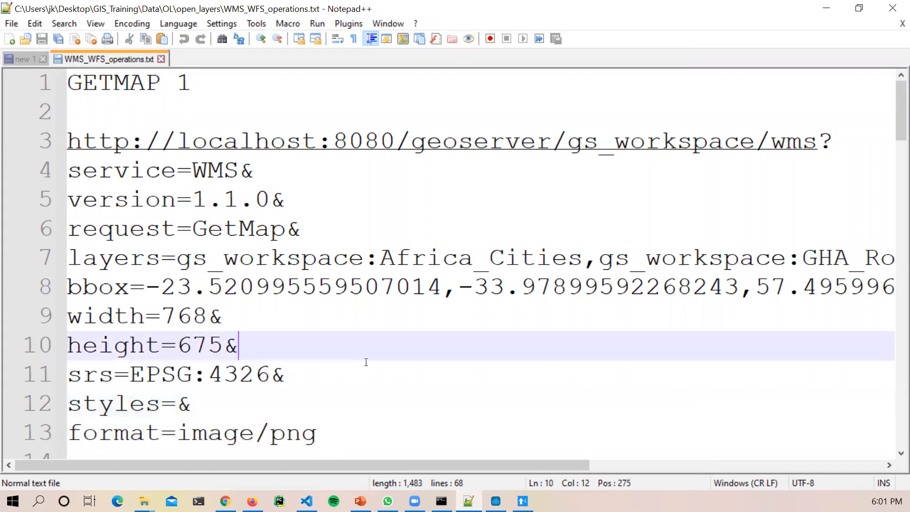
drag(367, 433, 61, 139)
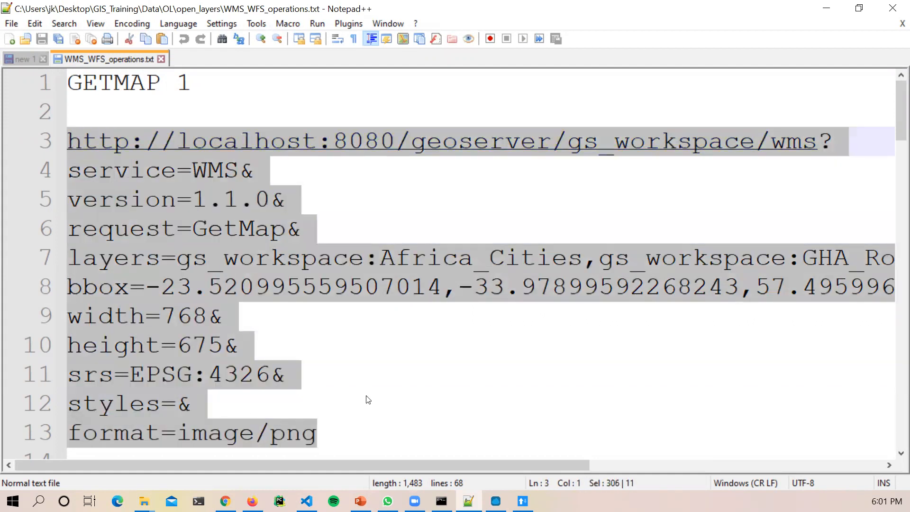
key(alt+Tab)
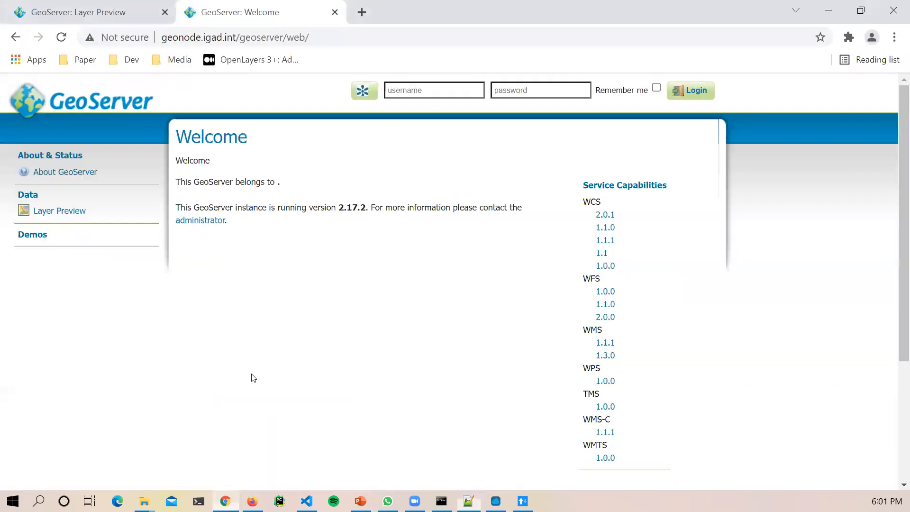
Step: Load the GETMAP 1 URL in a new Chrome tab, rendering a 768×675 cities-and-roads map
click(362, 11)
key(ctrl+v)
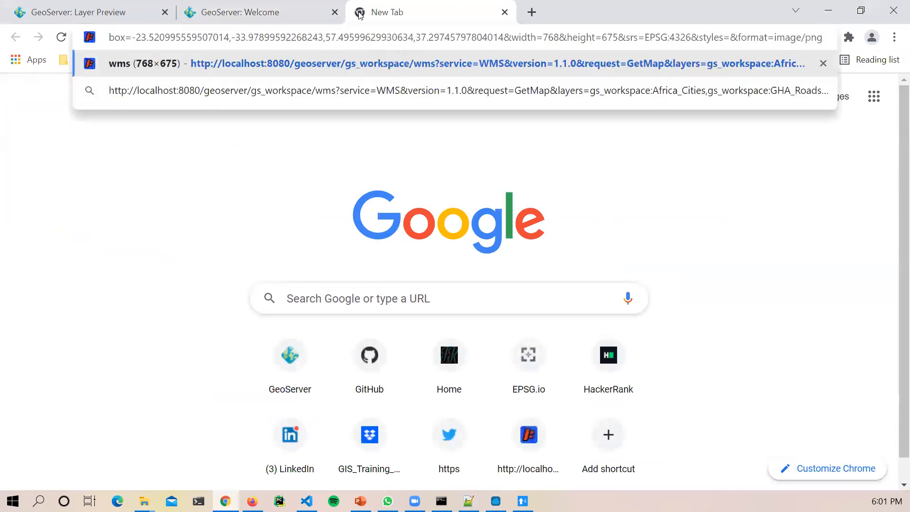
key(Return)
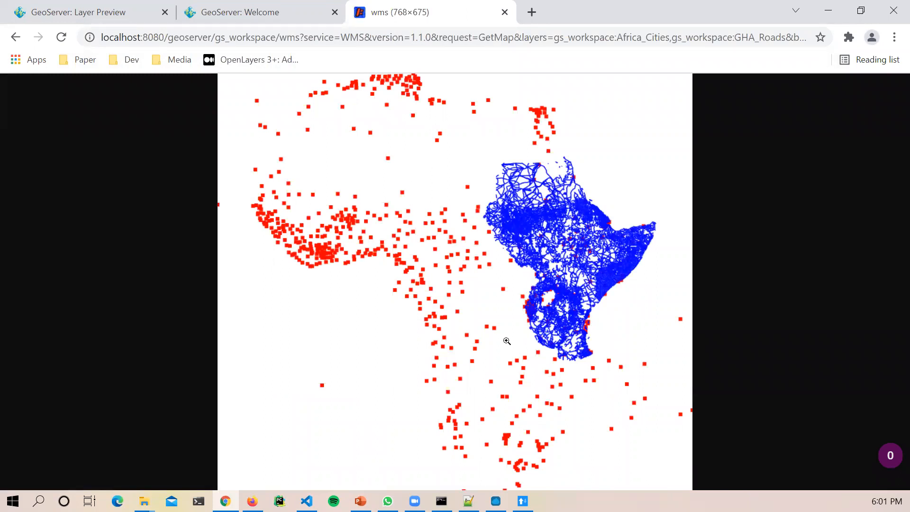
click(469, 501)
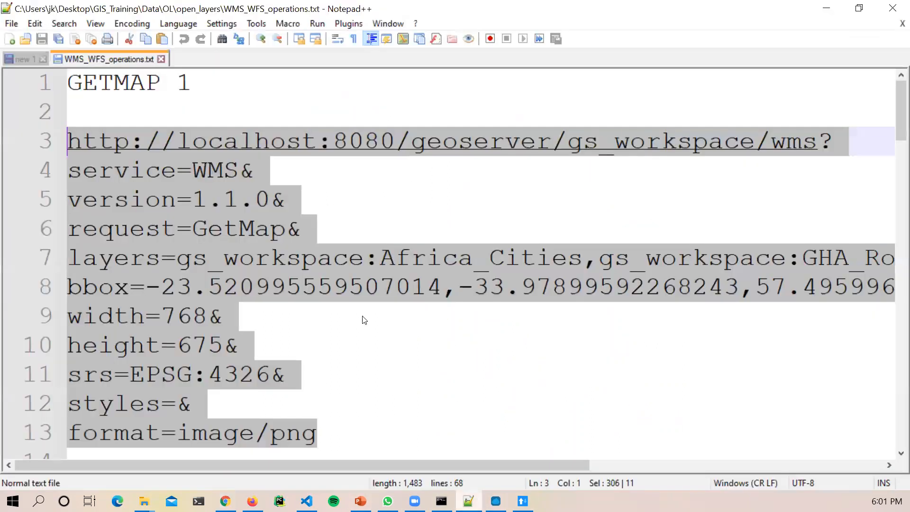
Step: Review the GETMAP 1 URL lines, including the layers parameter, and reselect lines 3–13
scroll(367, 397, down, 1)
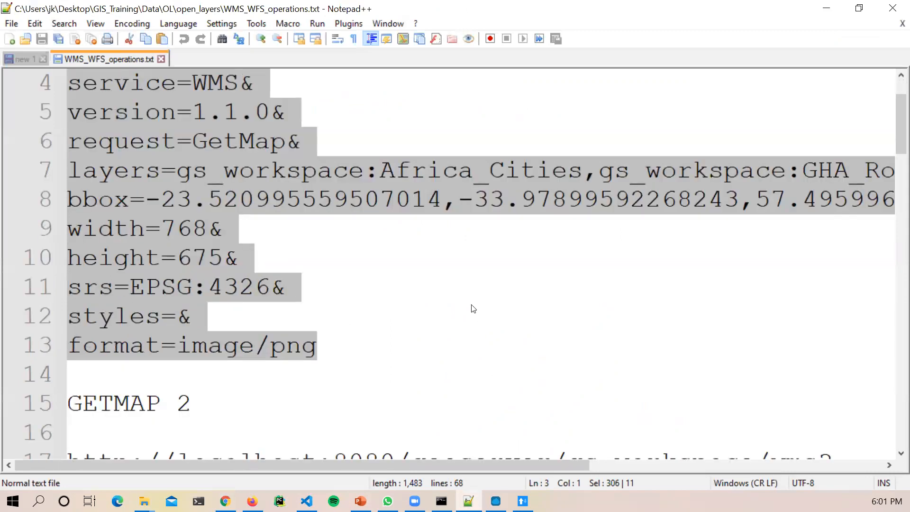
scroll(474, 312, up, 1)
click(353, 268)
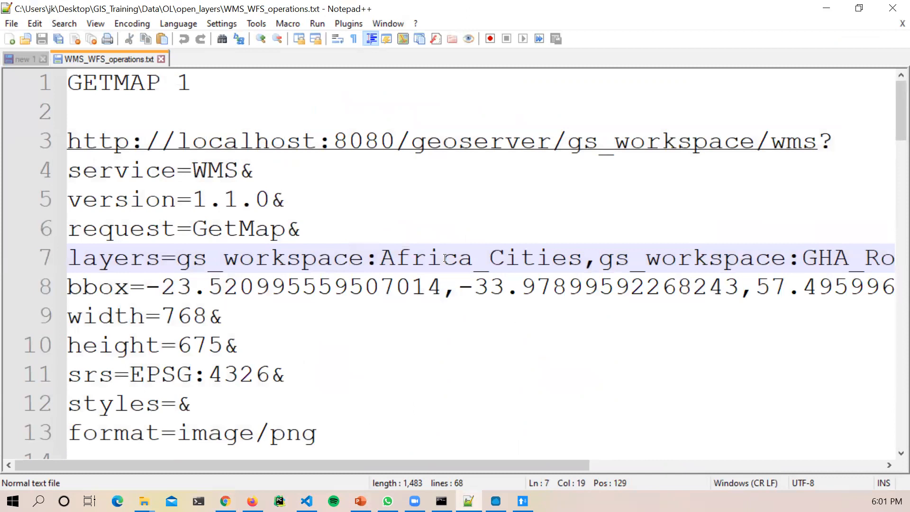
drag(549, 465, 741, 464)
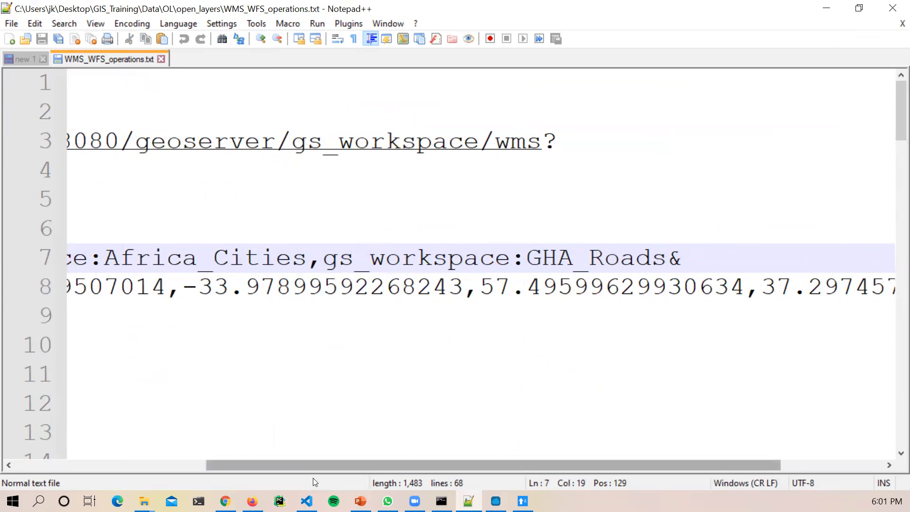
drag(311, 465, 129, 465)
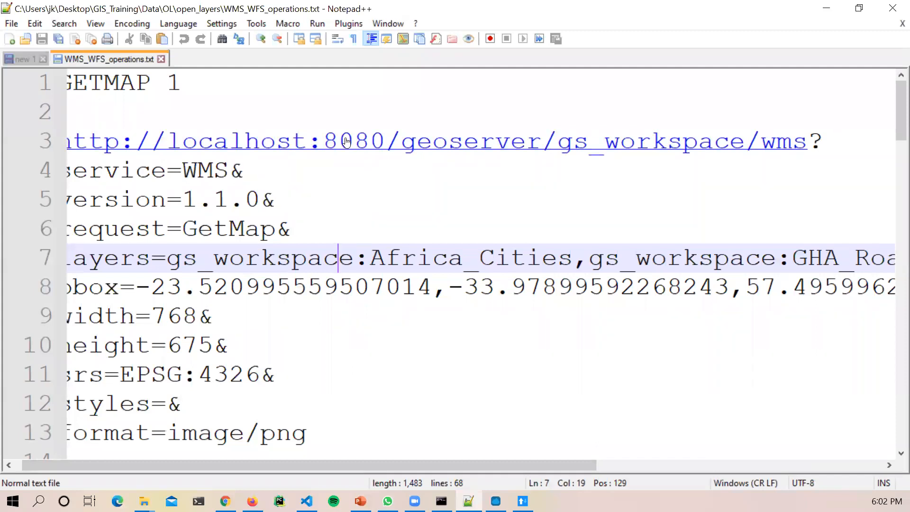
drag(367, 465, 360, 465)
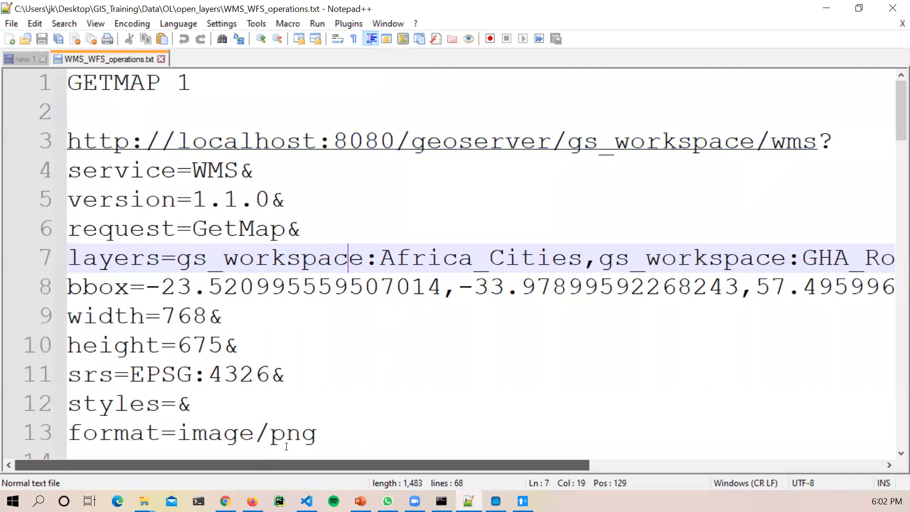
drag(318, 440, 72, 146)
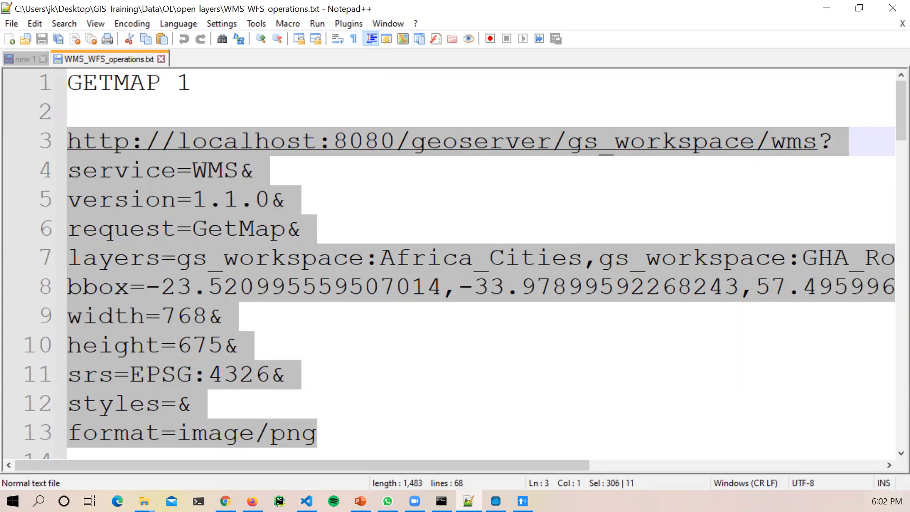
click(225, 501)
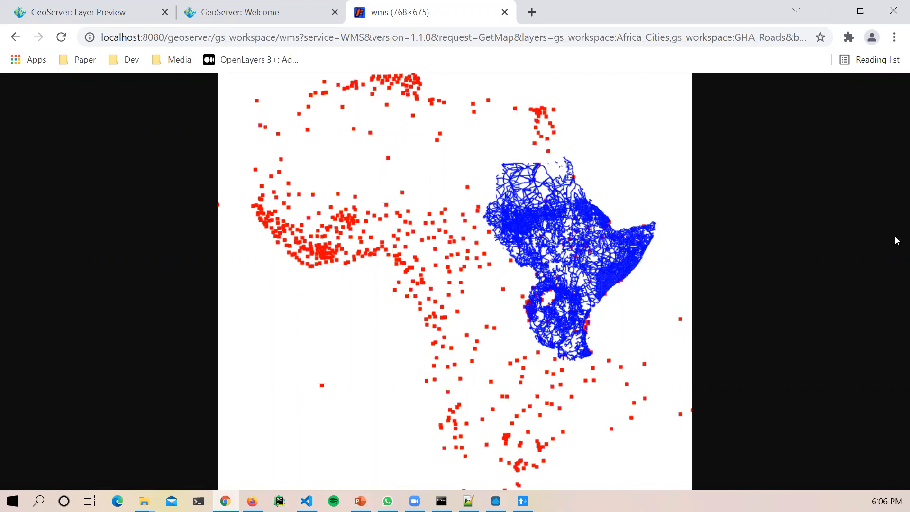
Step: Bring the Firefox GeoServer map window to the front and maximize it
click(468, 501)
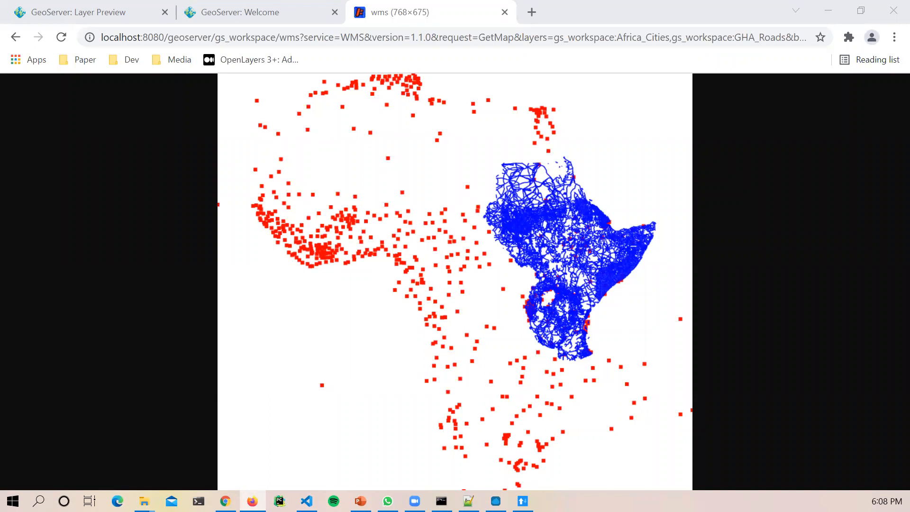
key(alt+Tab)
drag(666, 1, 666, 64)
click(750, 65)
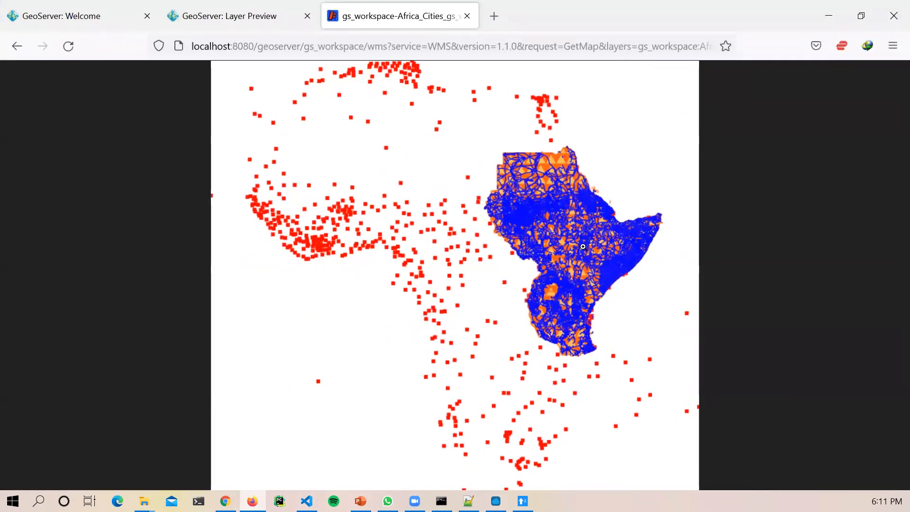
Step: Inspect the Africa cities, Ghana countries and roads map image at fit and full size
click(561, 261)
click(567, 225)
click(538, 190)
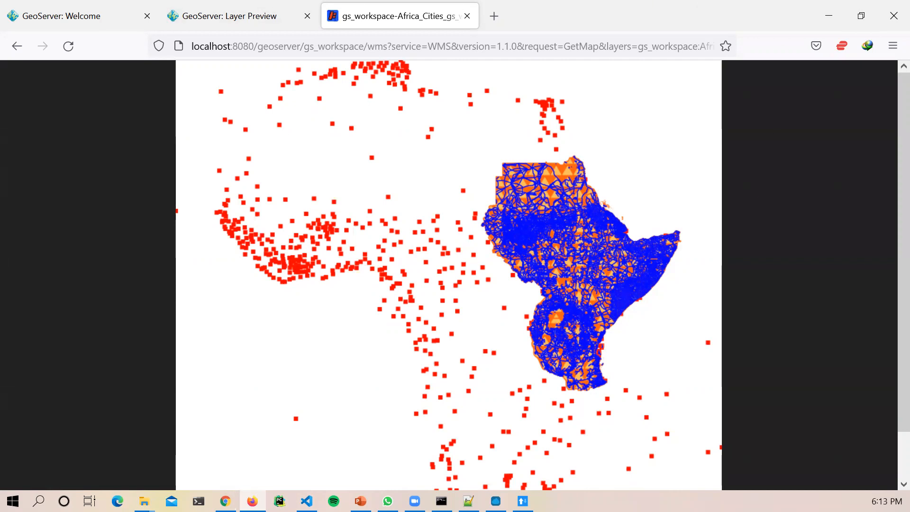
key(alt+Tab)
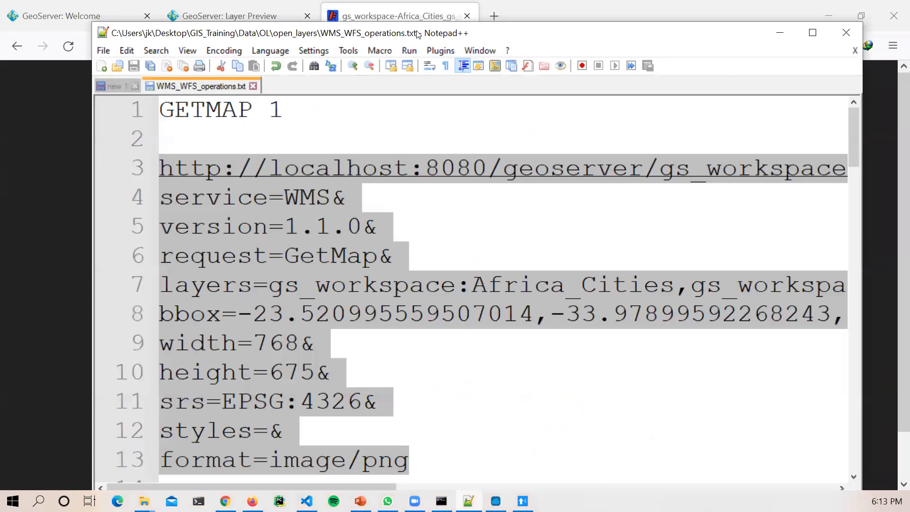
Step: Maximize Notepad++ and select gs_workspace:Africa_Cities in the line 7 layers parameter
double_click(415, 29)
click(225, 258)
drag(177, 259, 583, 258)
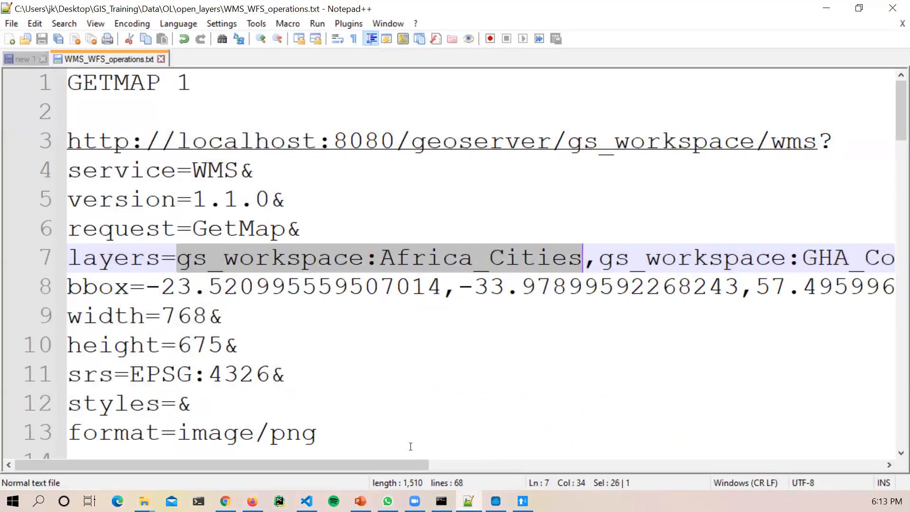
drag(397, 469, 480, 472)
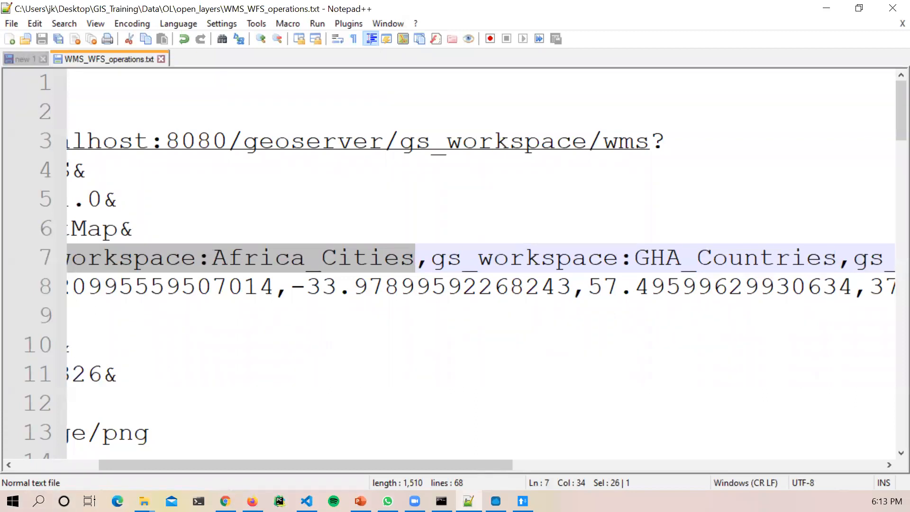
key(alt+Tab)
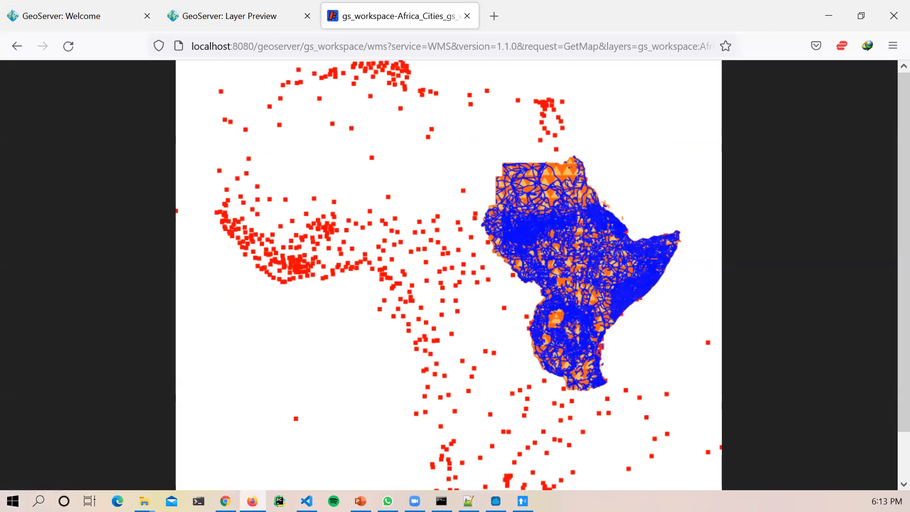
key(alt+Tab)
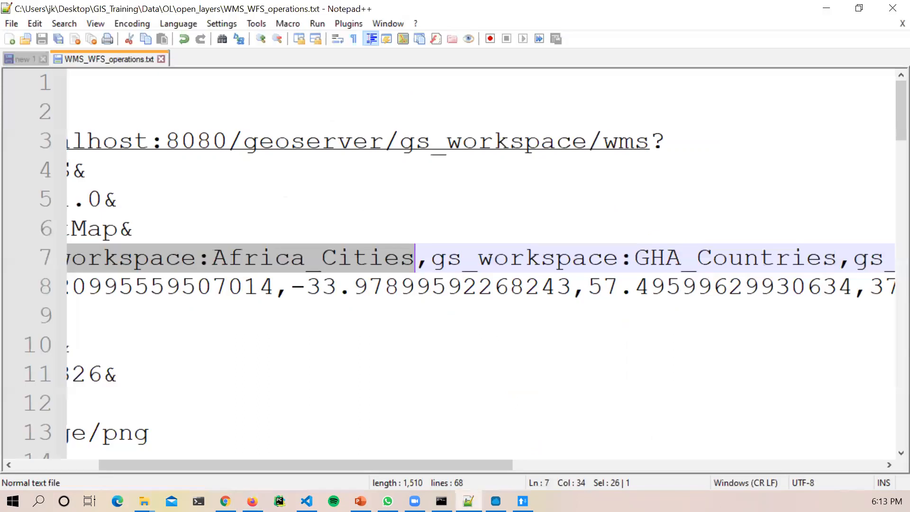
click(374, 258)
drag(415, 258, 181, 256)
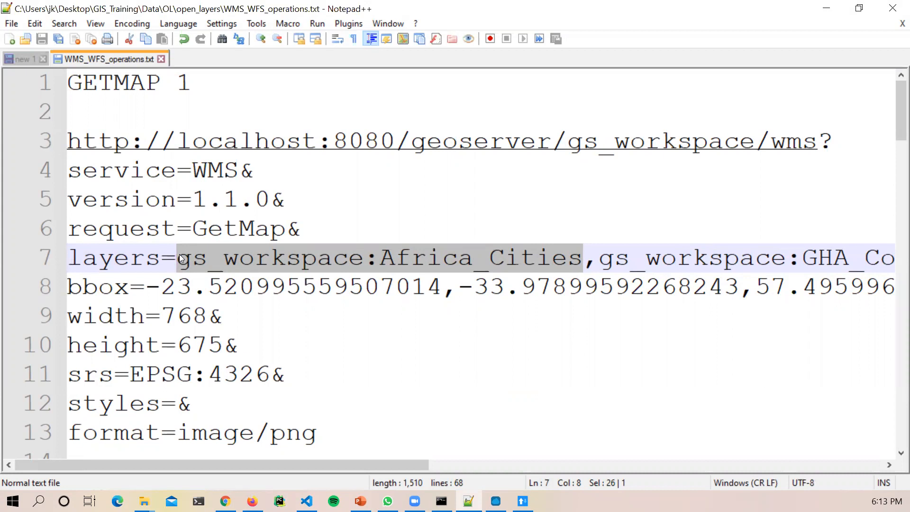
Step: Cut gs_workspace:Africa_Cities from the layers list and remove the stray comma
right_click(373, 243)
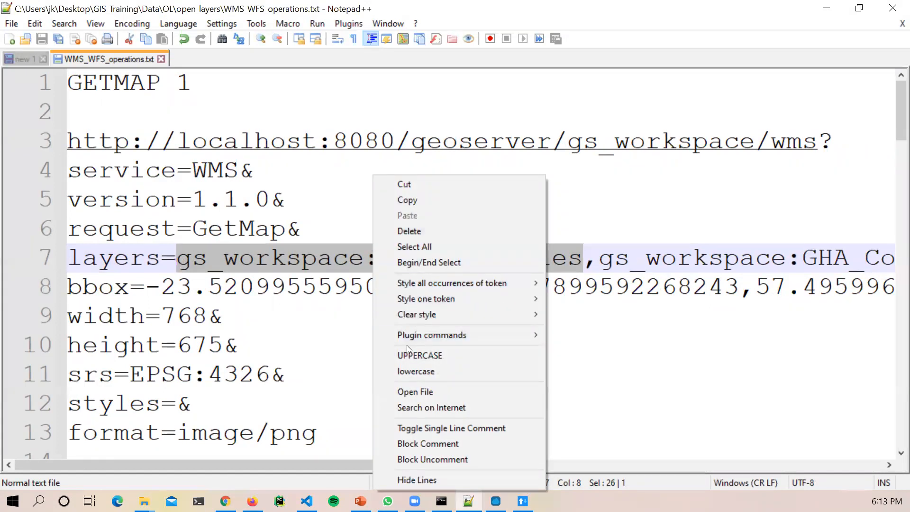
right_click(325, 256)
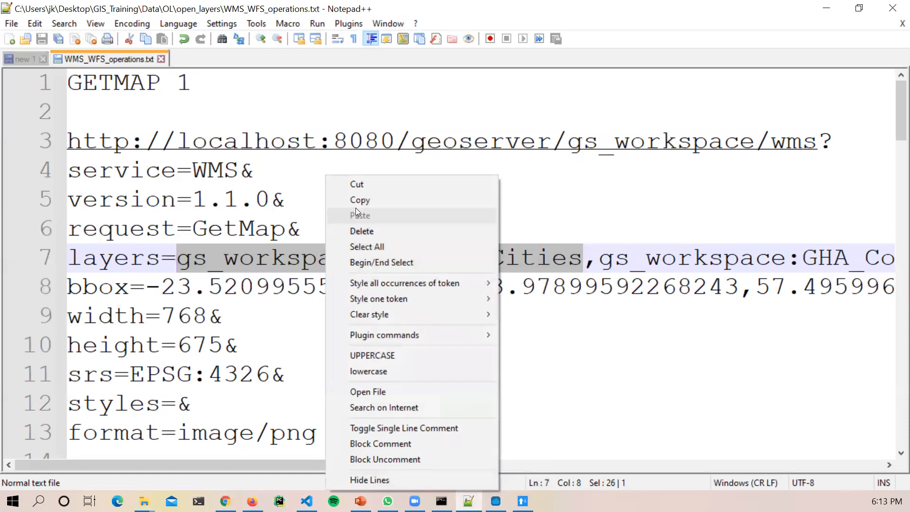
click(361, 184)
click(191, 260)
key(BackSpace)
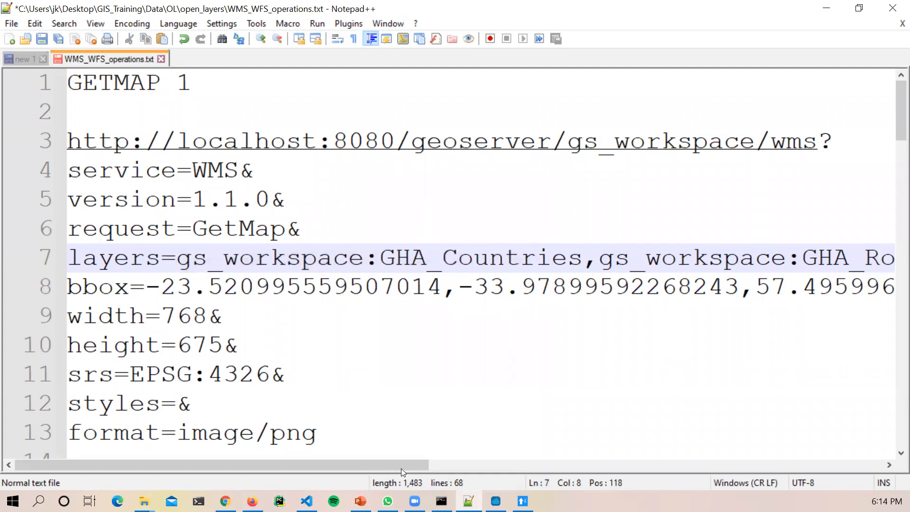
drag(403, 468, 514, 465)
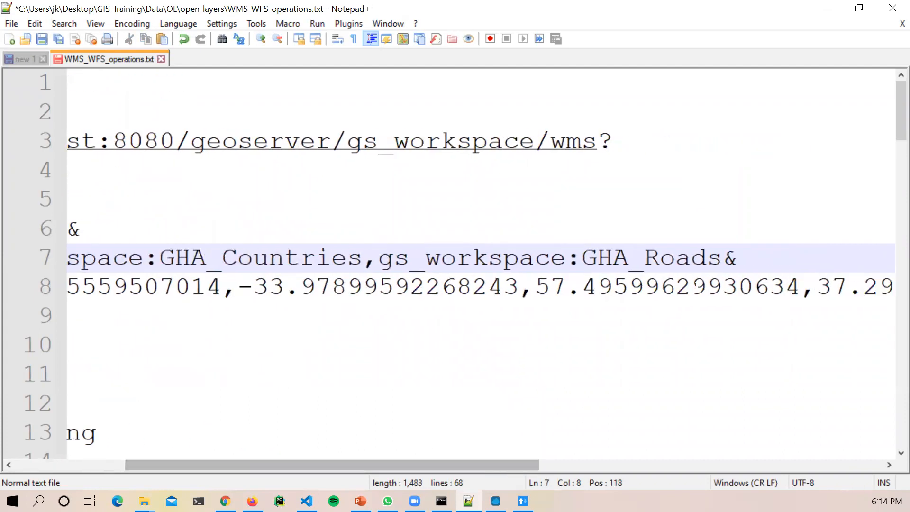
Step: Append ',gs_workspace:Africa_Cities' after GHA_Roads and select GETMAP 1 lines 3–13
click(726, 258)
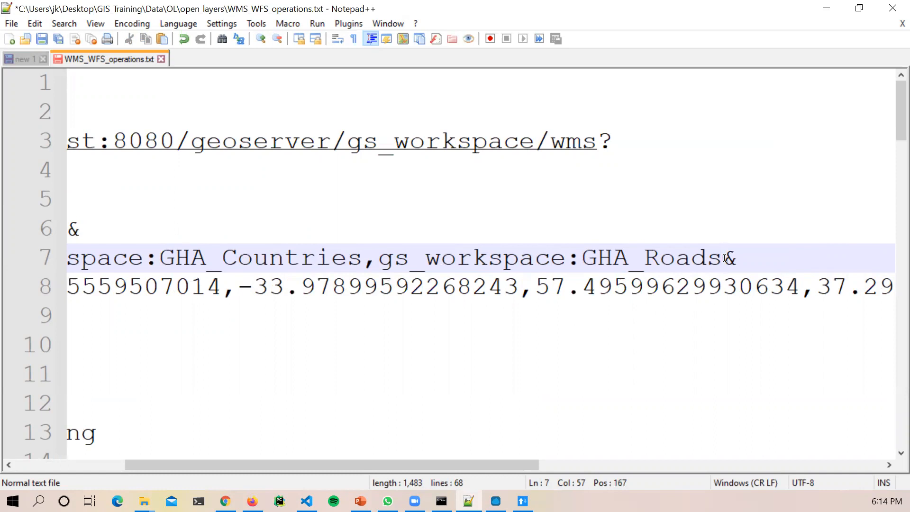
text(,)
key(ctrl+v)
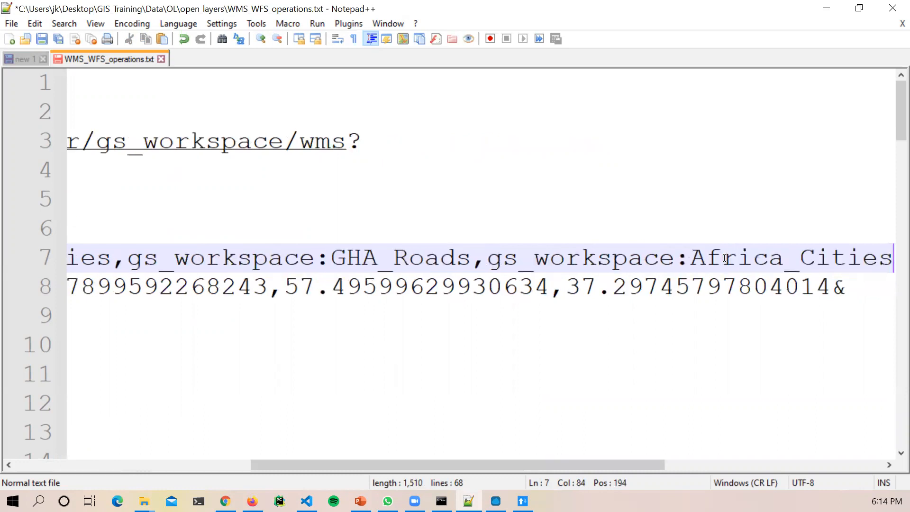
drag(359, 465, 106, 465)
drag(317, 433, 64, 144)
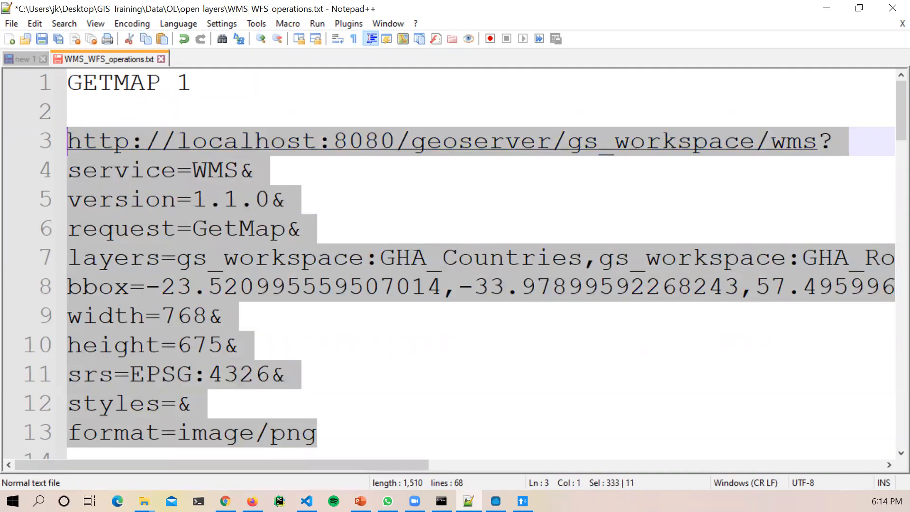
key(alt+Tab)
Step: Load the updated three-layer GetMap URL in Chrome's address bar
click(299, 40)
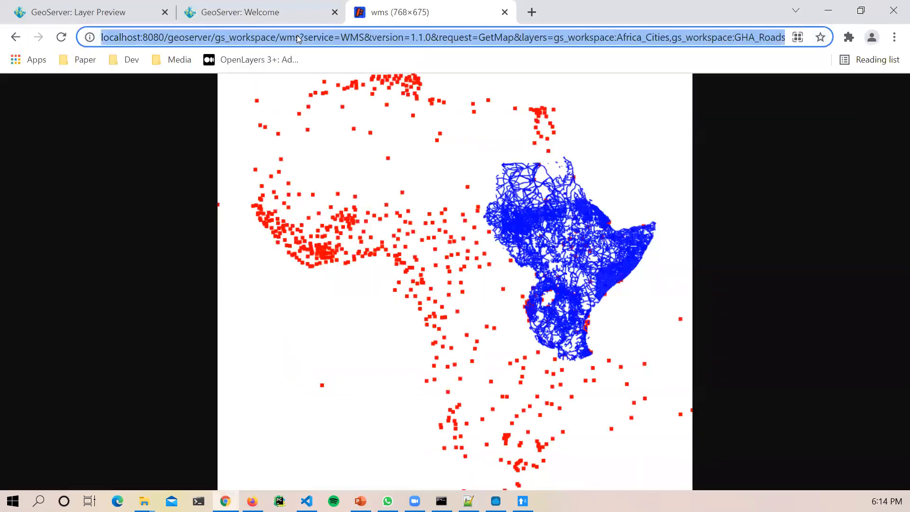
key(ctrl+v)
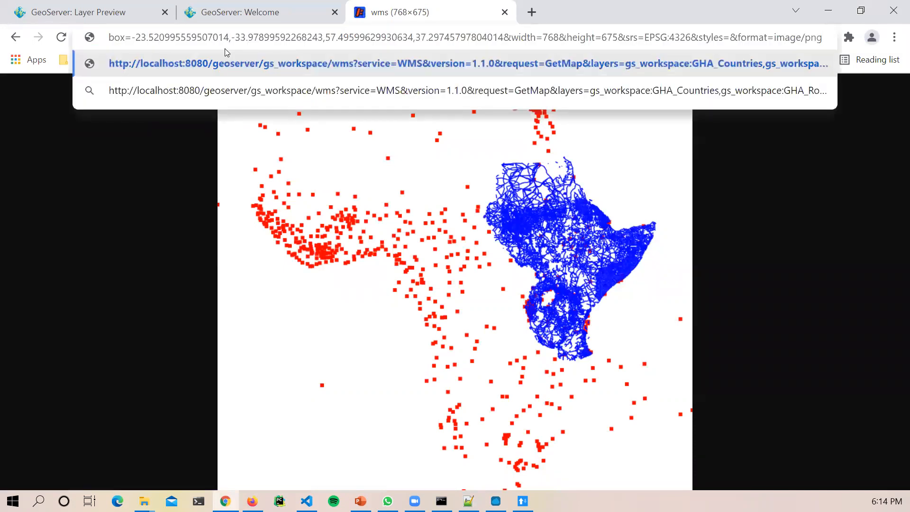
key(Return)
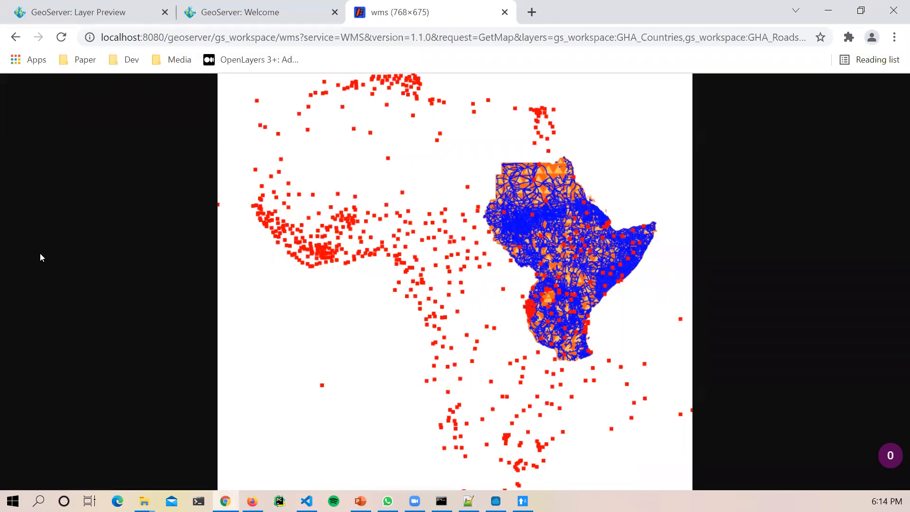
Step: Copy the rendered map image, then close the map-image and GeoServer Welcome tabs
right_click(447, 256)
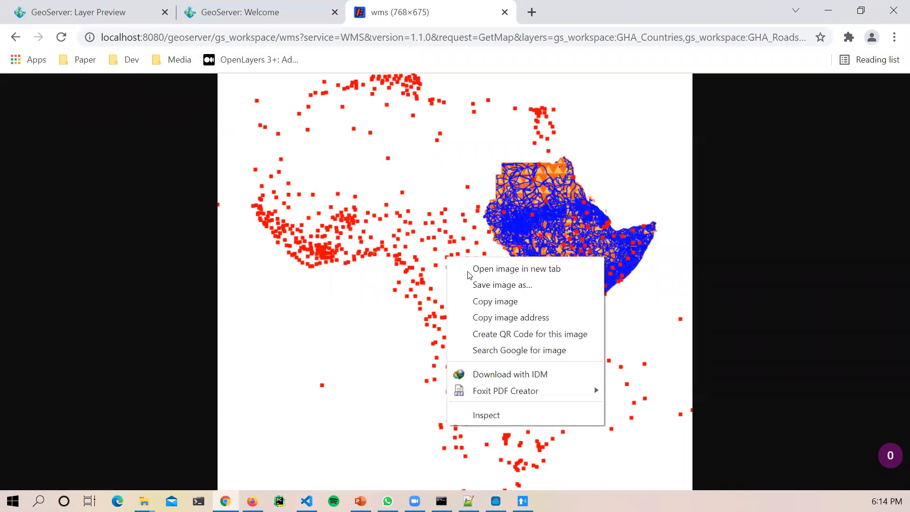
click(489, 303)
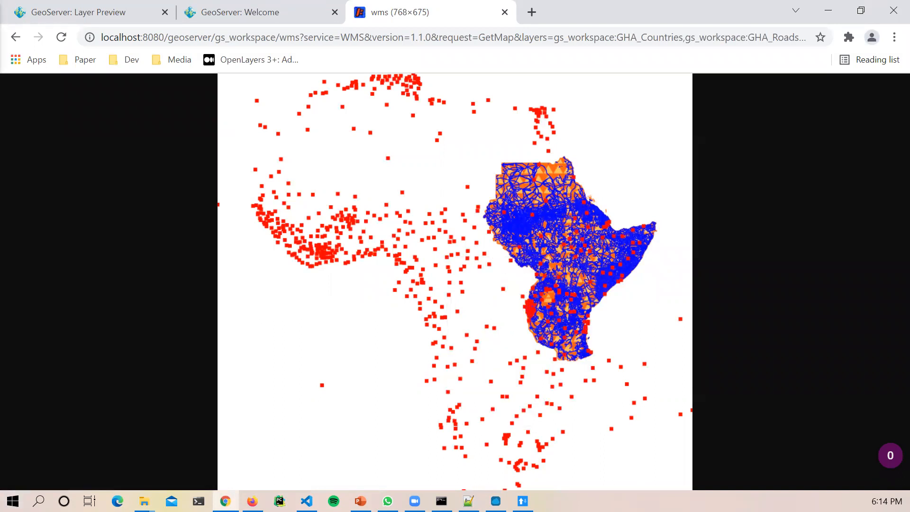
key(alt+Tab)
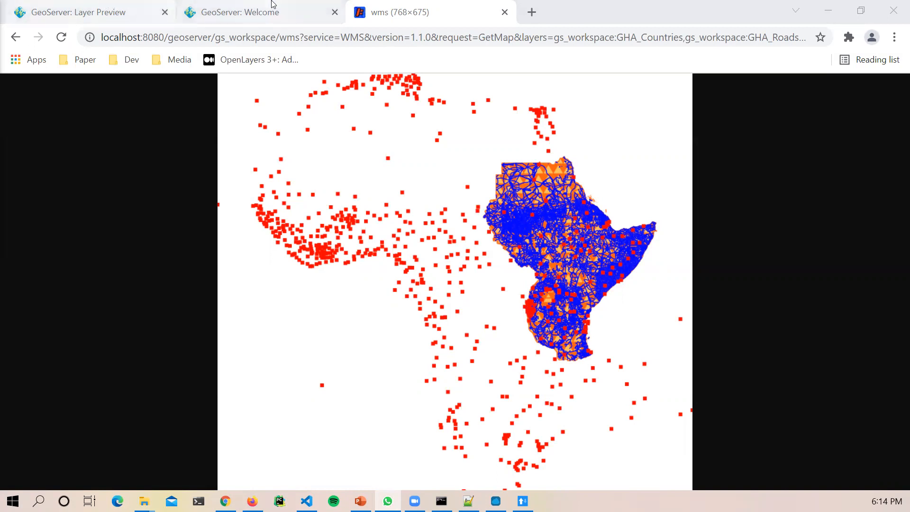
click(505, 12)
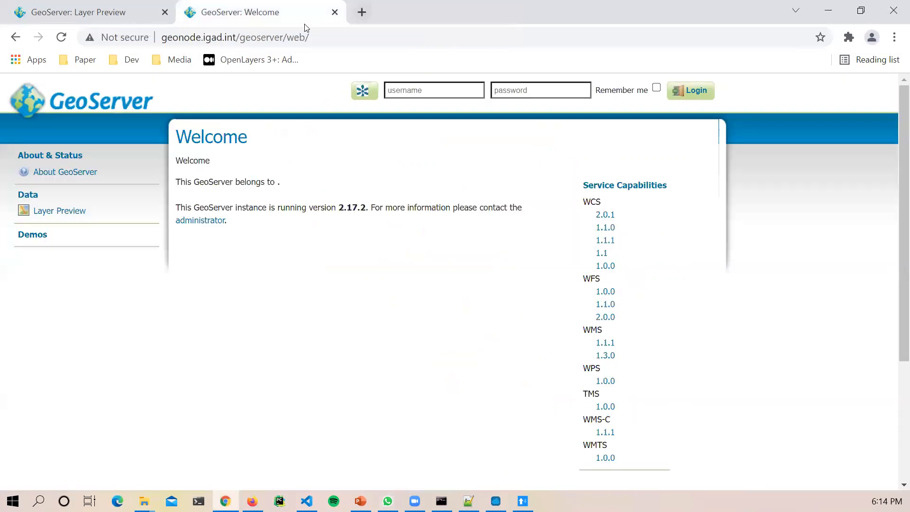
click(335, 13)
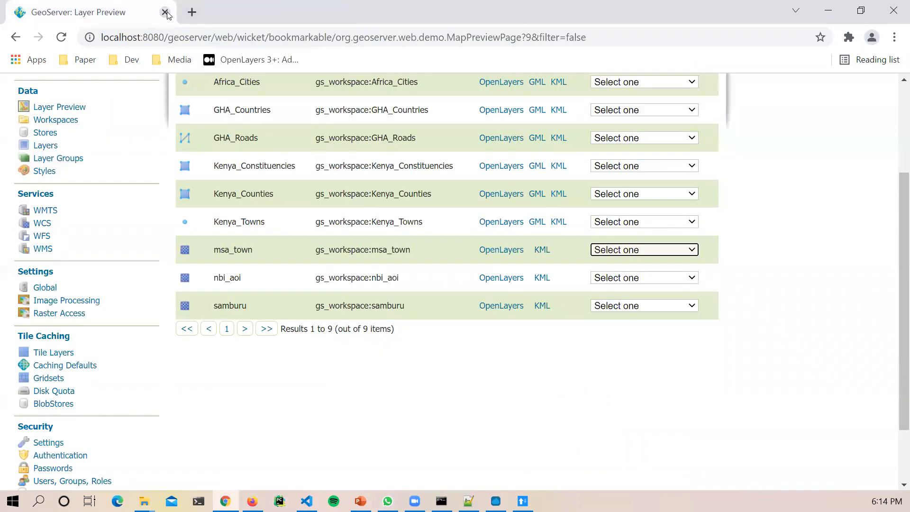
Step: Minimize Chrome and bring the PowerPoint slideshow back from the taskbar
click(828, 11)
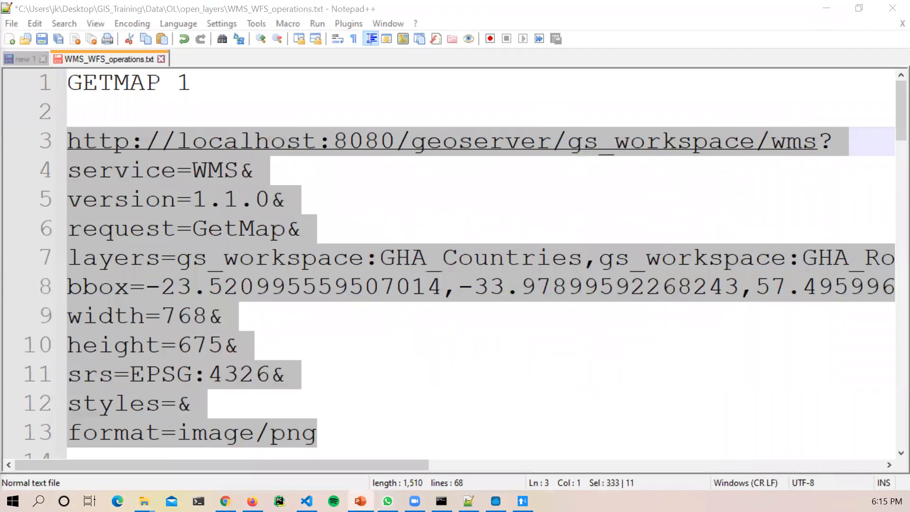
click(360, 501)
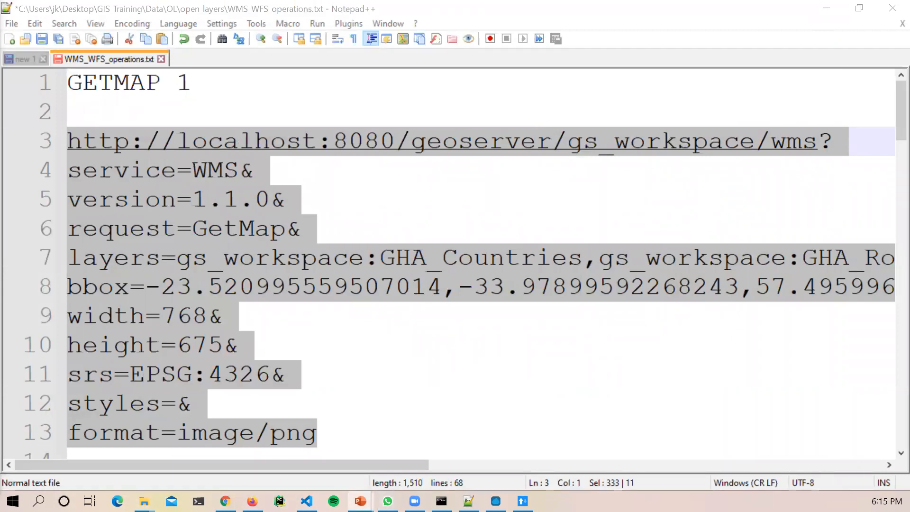
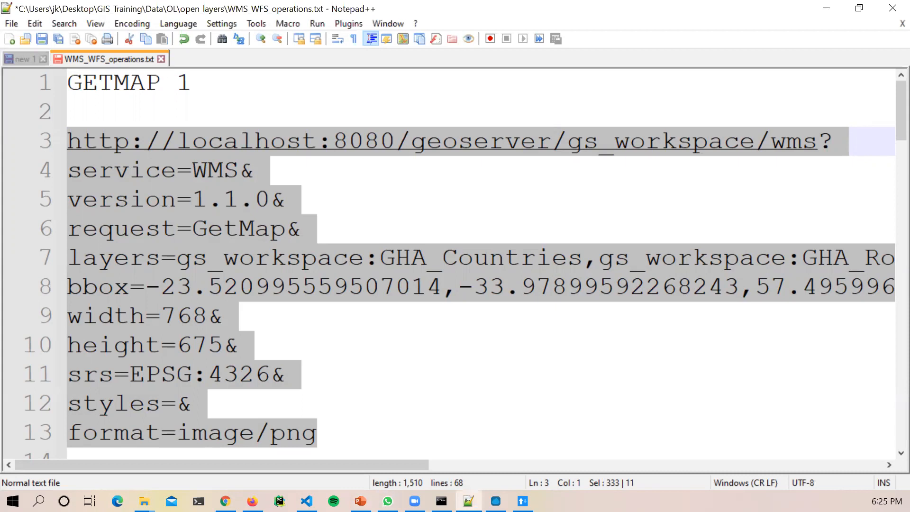
Step: In Chrome, show GeoServer's Layer Preview list of the nine gs_workspace layers
key(alt+Tab)
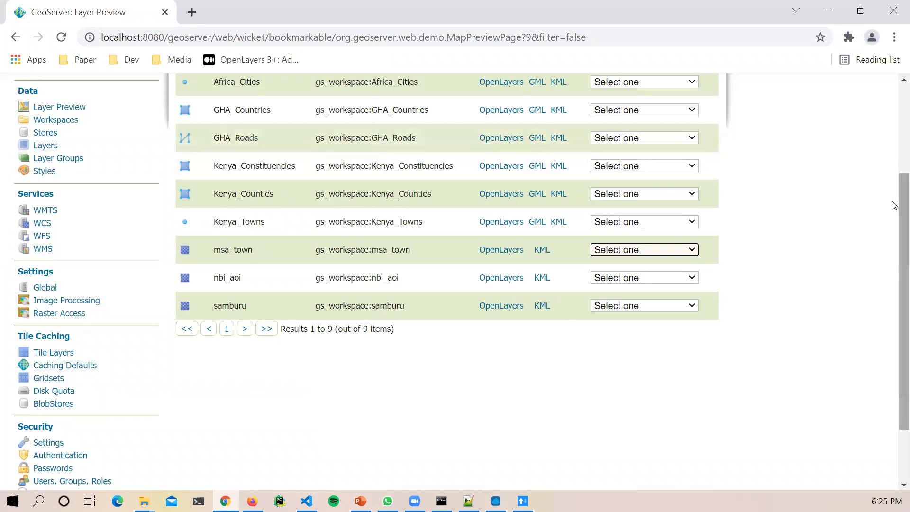
scroll(280, 290, up, 3)
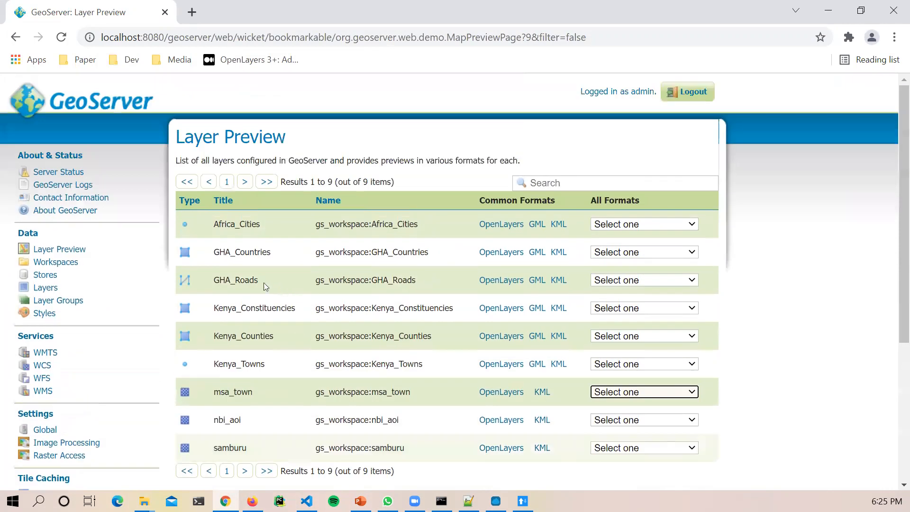
click(64, 251)
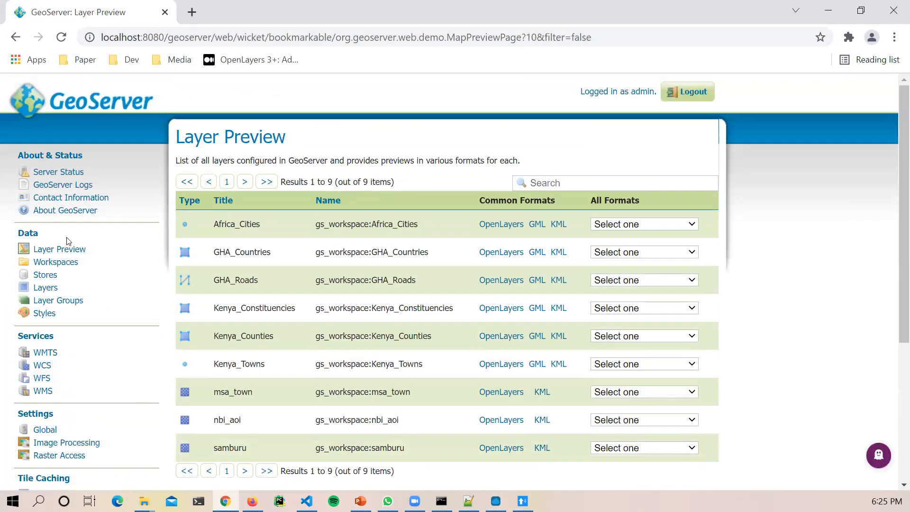
click(65, 116)
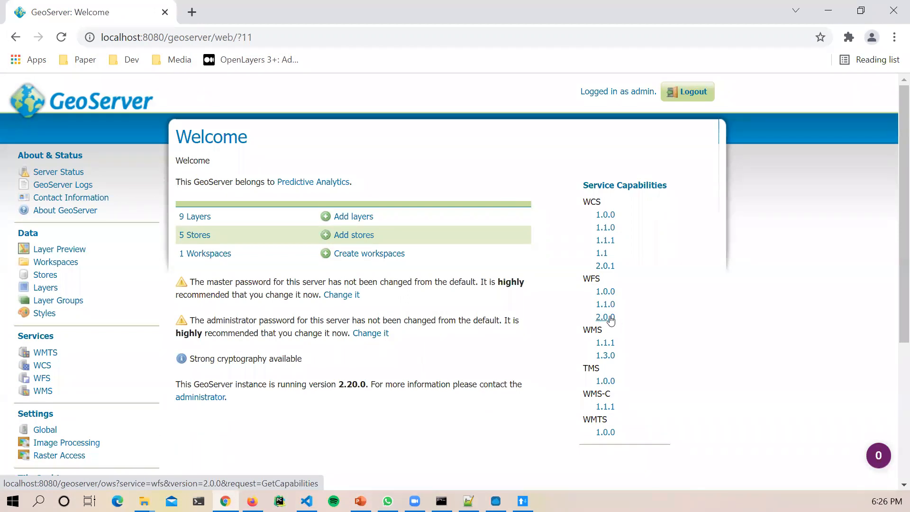
click(55, 250)
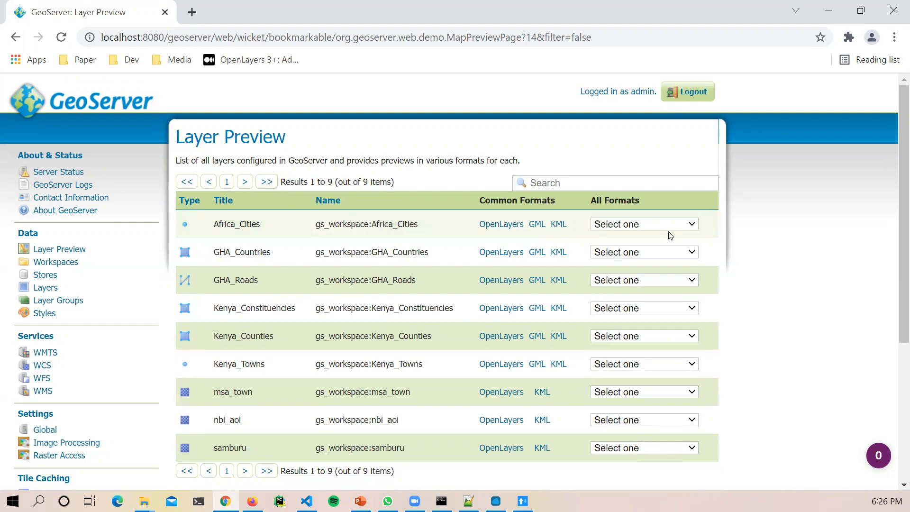
scroll(668, 258, down, 1)
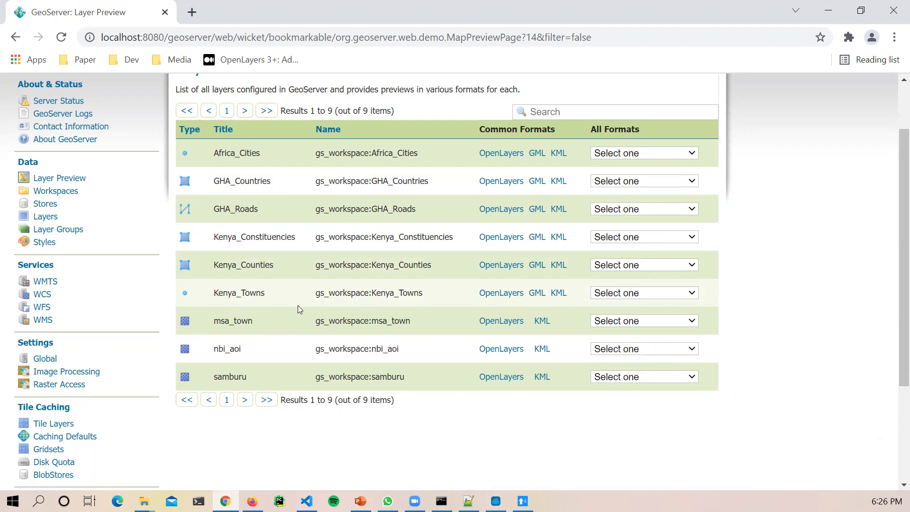
click(693, 349)
click(693, 350)
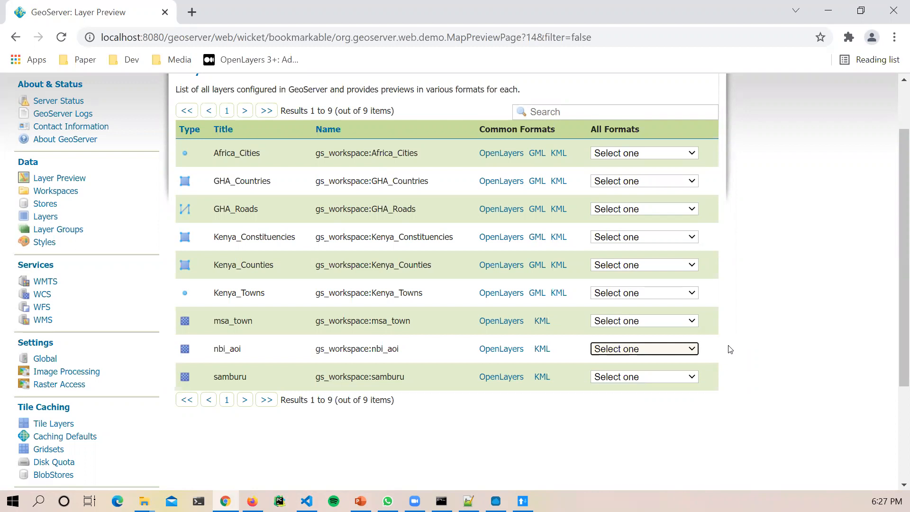
click(648, 347)
scroll(635, 263, down, 1)
scroll(691, 300, down, 1)
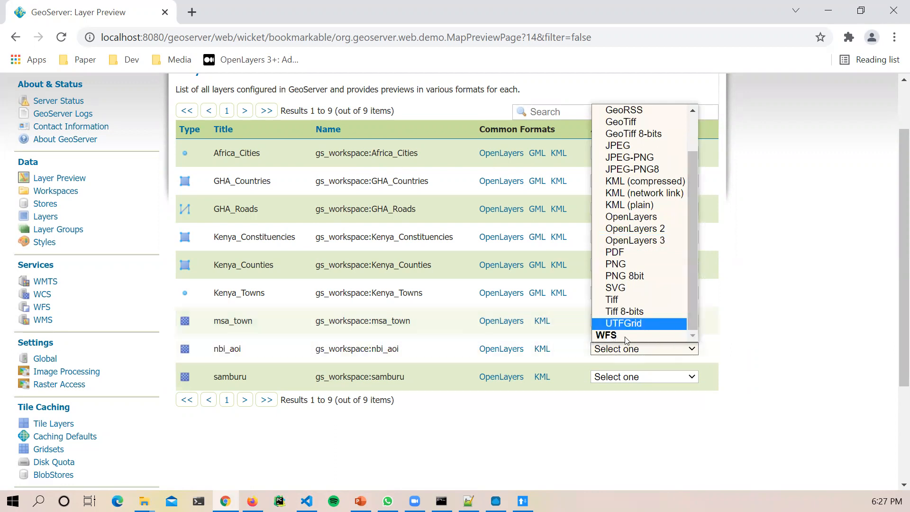
scroll(635, 308, up, 2)
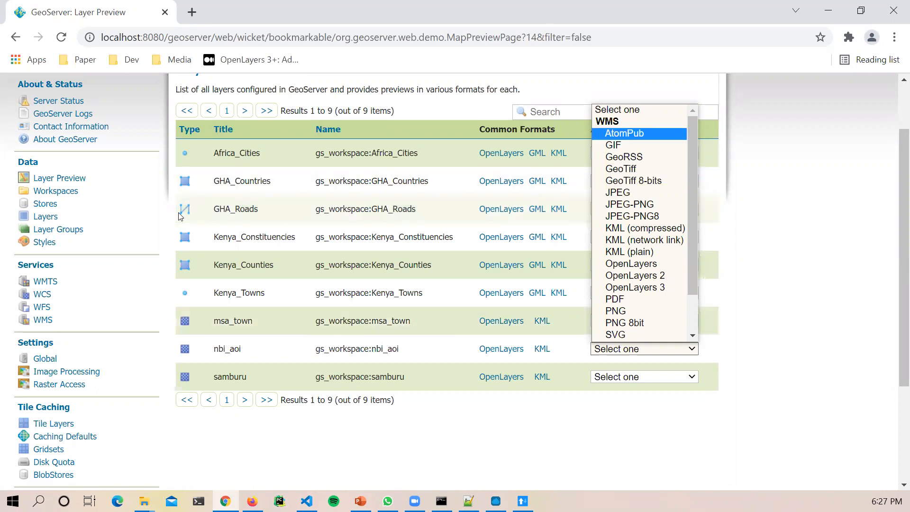
click(324, 195)
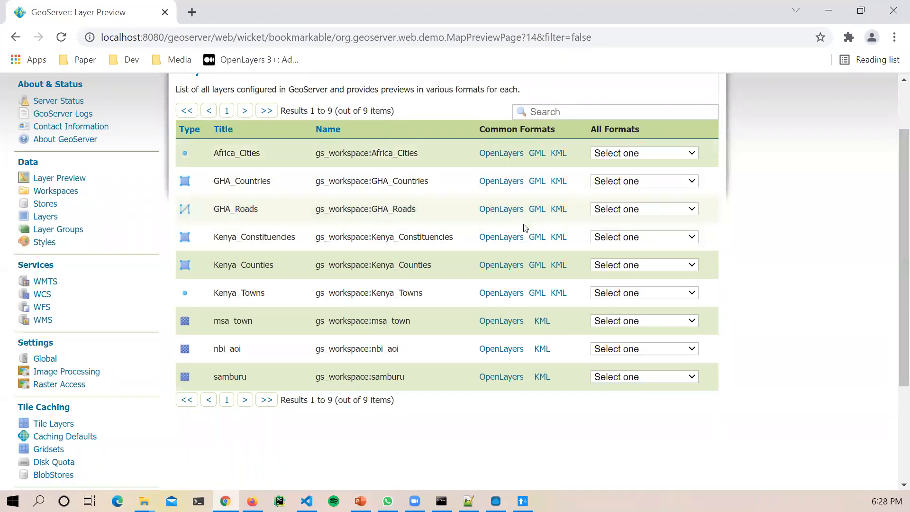
Step: Download Kenya_Constituencies as text/csv from All Formats and open the CSV in Excel
click(671, 236)
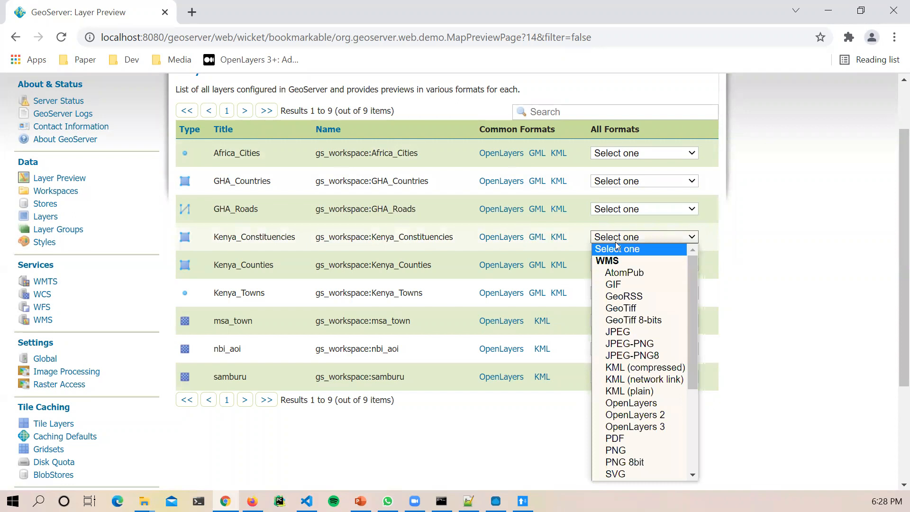
drag(693, 322, 720, 424)
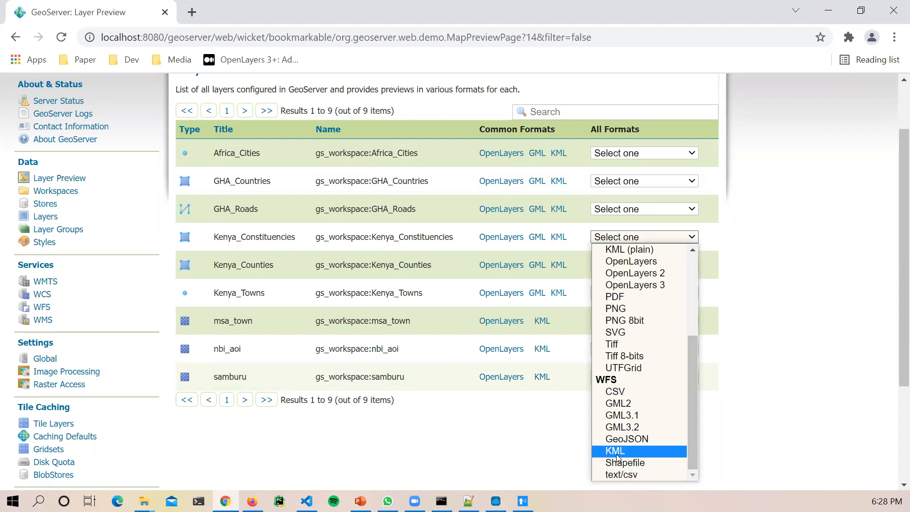
click(630, 474)
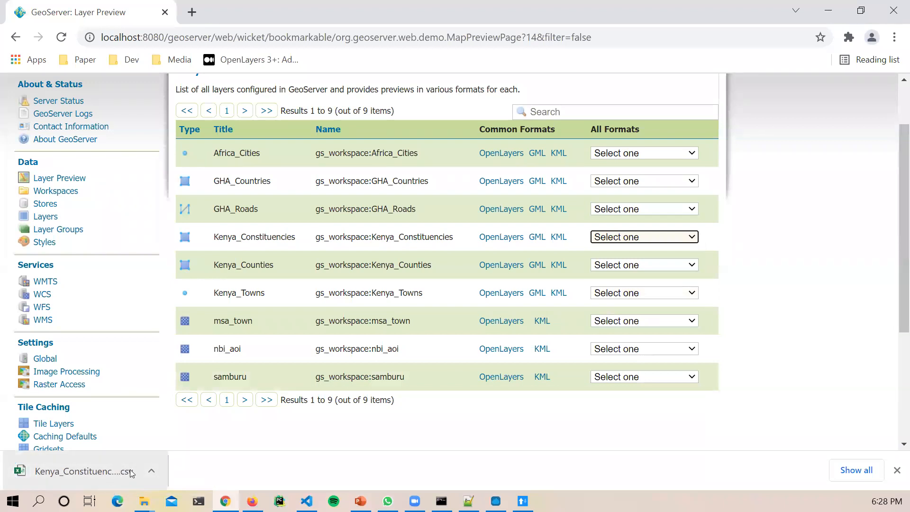
click(114, 466)
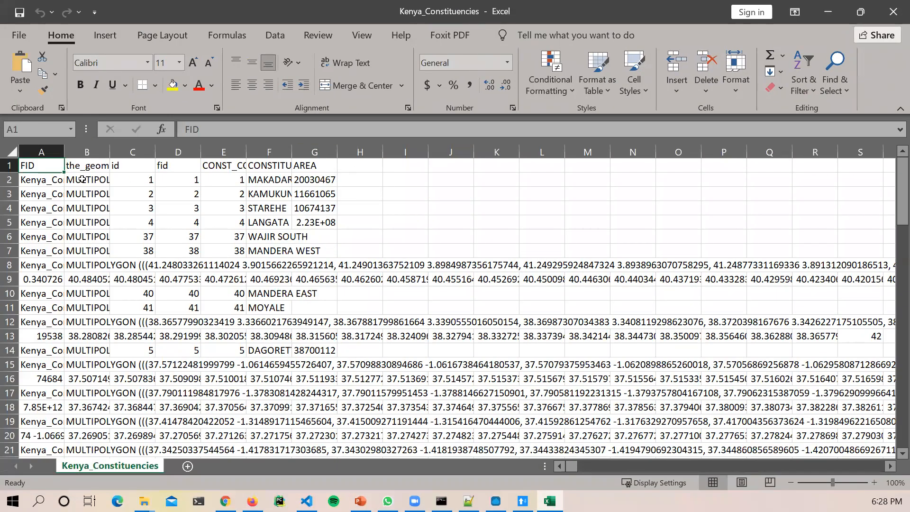
Step: Widen the FID column and autofit the_geom column to its longest geometry text
drag(63, 151, 738, 150)
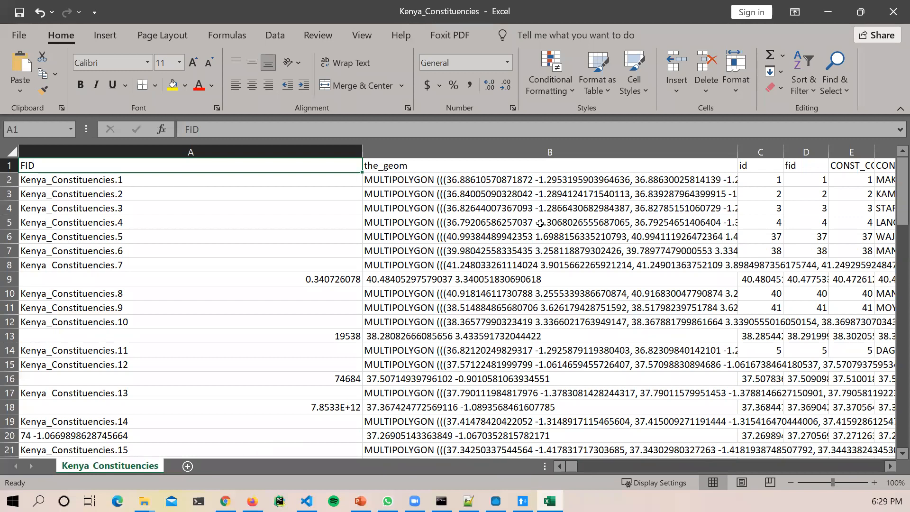
click(407, 181)
key(F2)
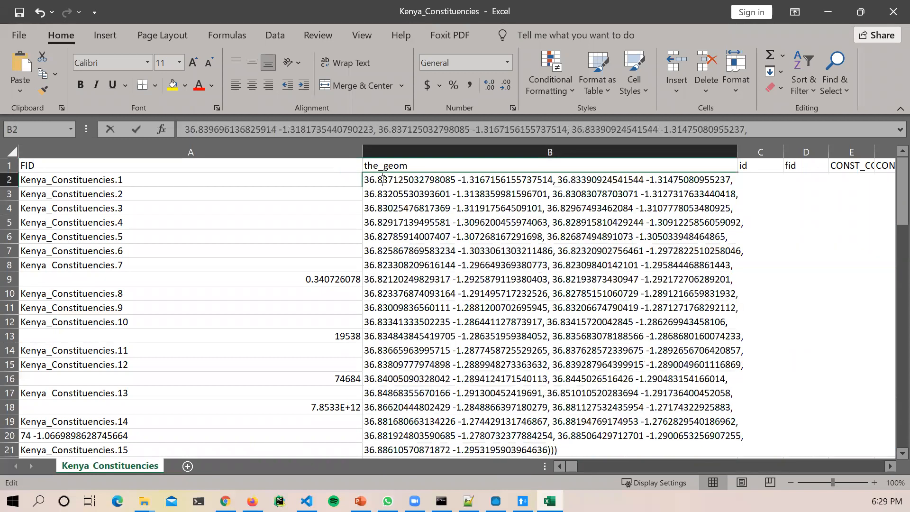
click(731, 152)
double_click(736, 150)
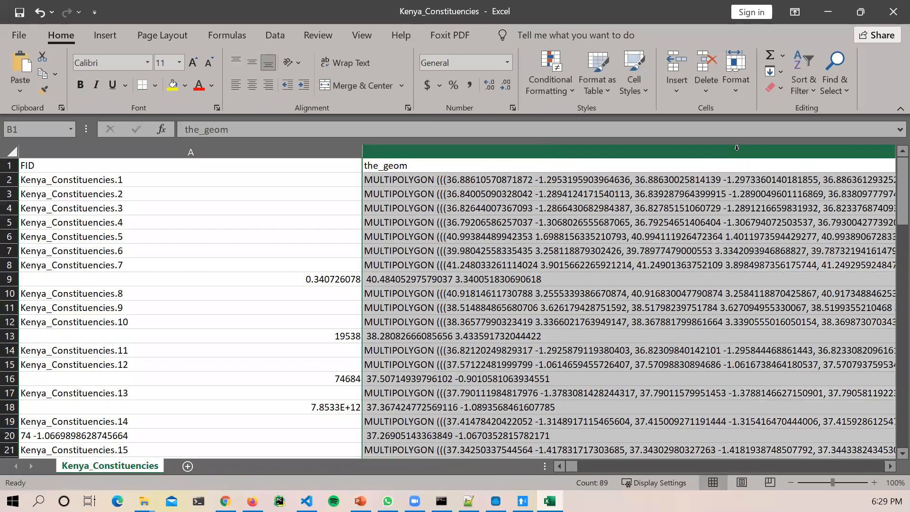
Step: Scroll the sheet to inspect the MULTIPOLYGON geometry around row 14
drag(595, 466, 526, 455)
click(433, 353)
scroll(447, 453, down, 1)
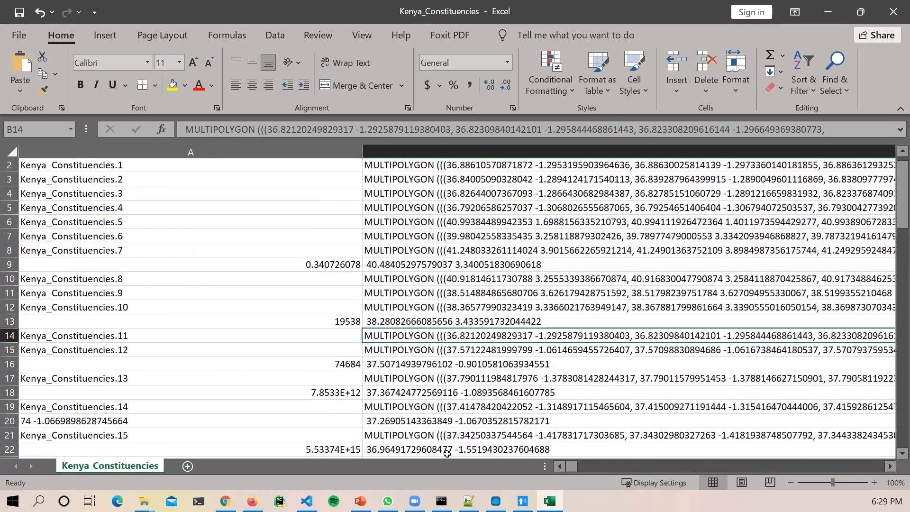
scroll(447, 453, down, 13)
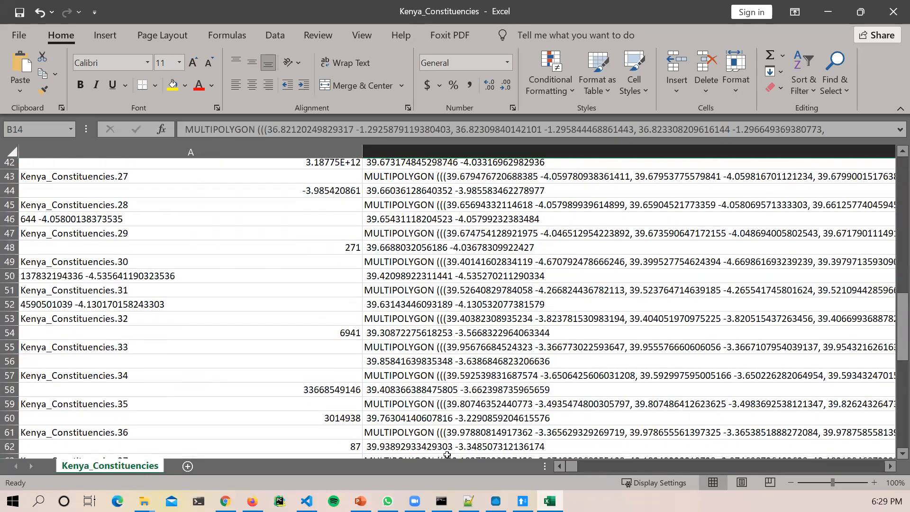
scroll(447, 454, up, 14)
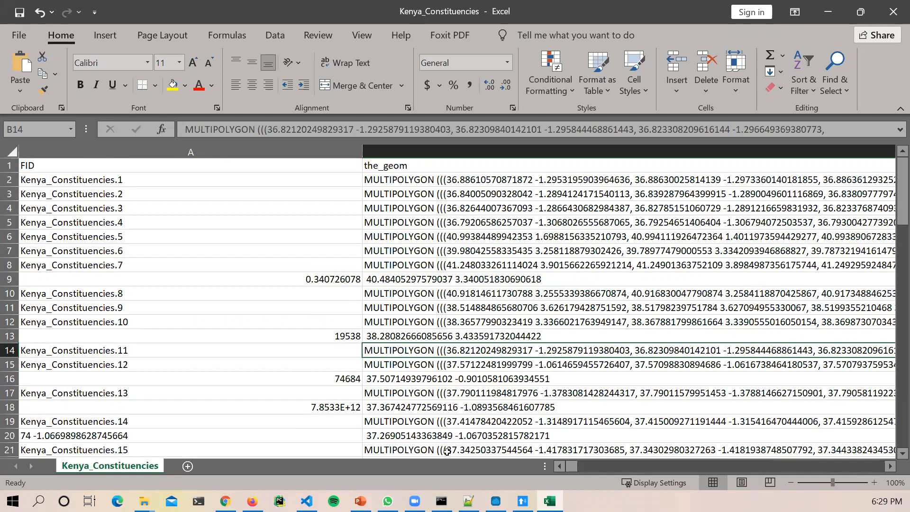
key(alt+Tab)
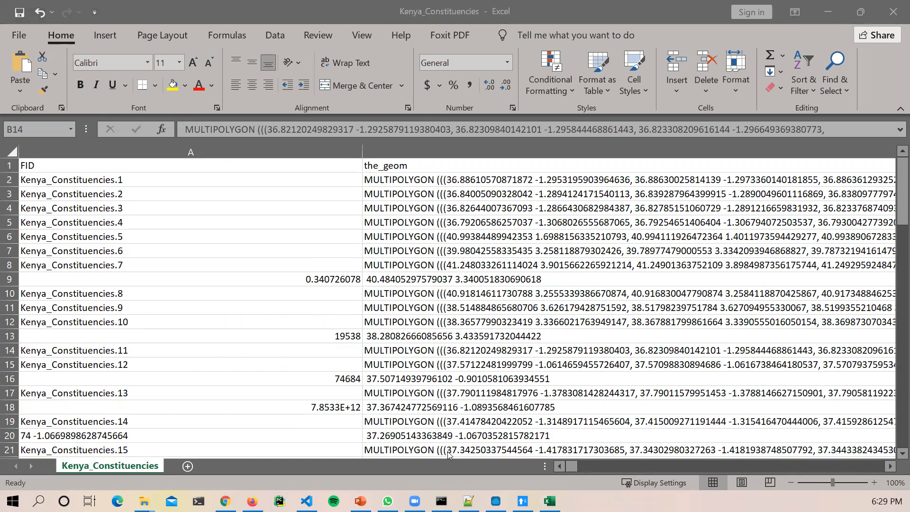
Step: Minimize the spreadsheet, browsers, Notepad++ and REST client, and bring QGIS up maximized
click(822, 17)
click(824, 14)
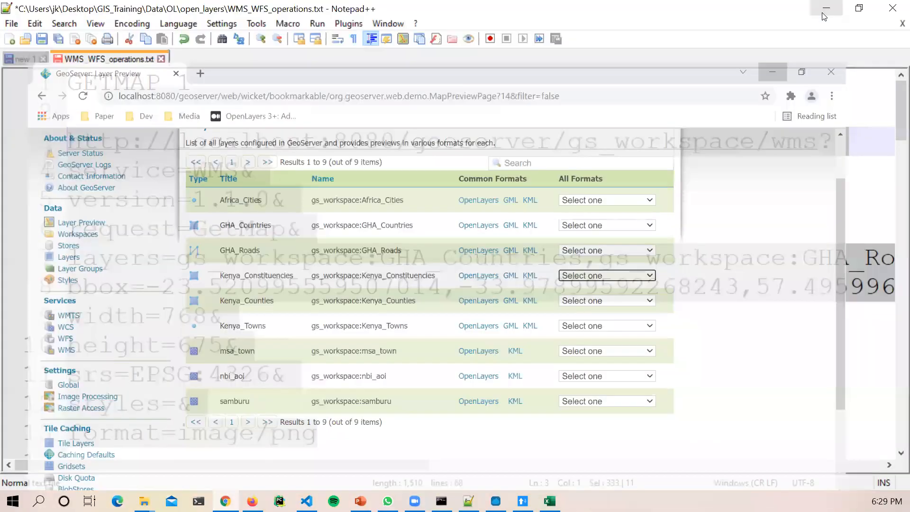
click(827, 8)
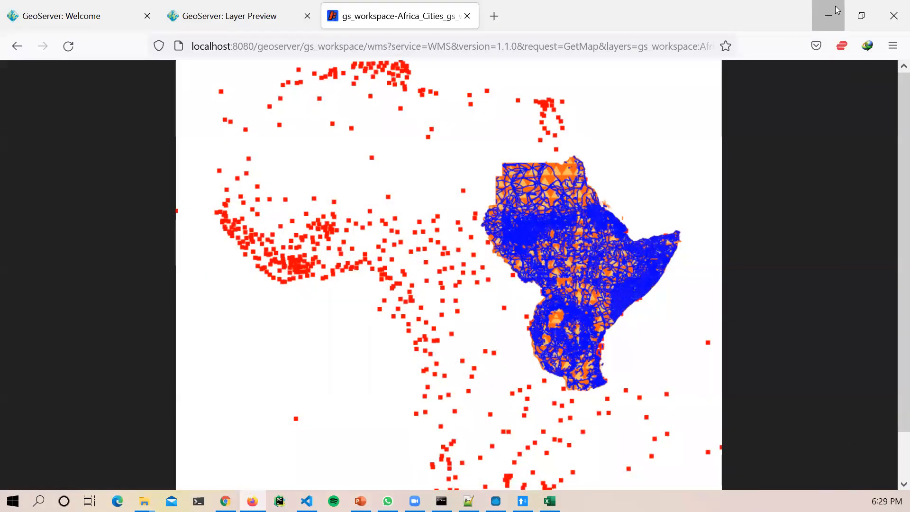
click(837, 9)
click(835, 6)
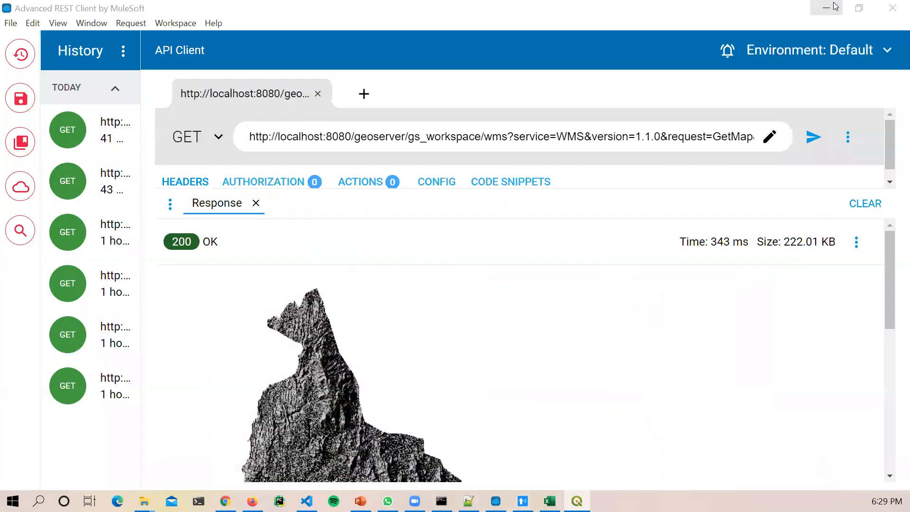
click(836, 6)
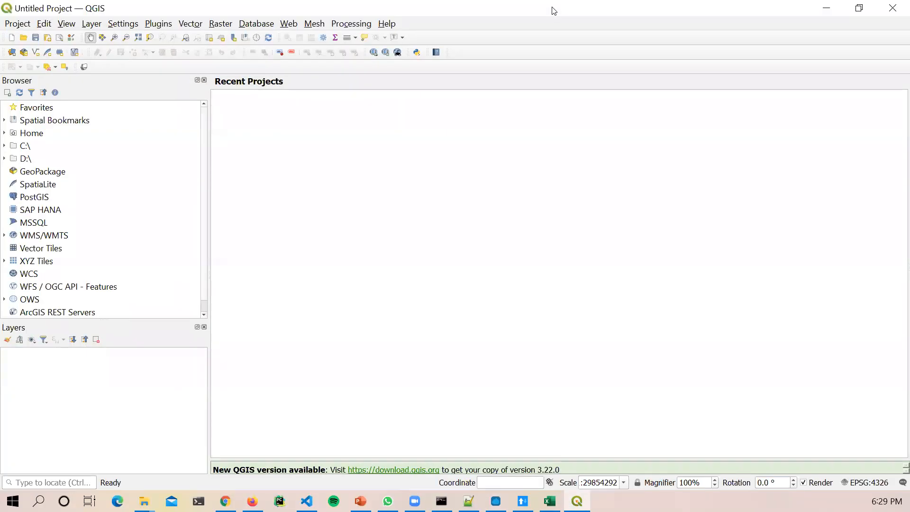
double_click(552, 7)
double_click(552, 19)
mouse_move(144, 501)
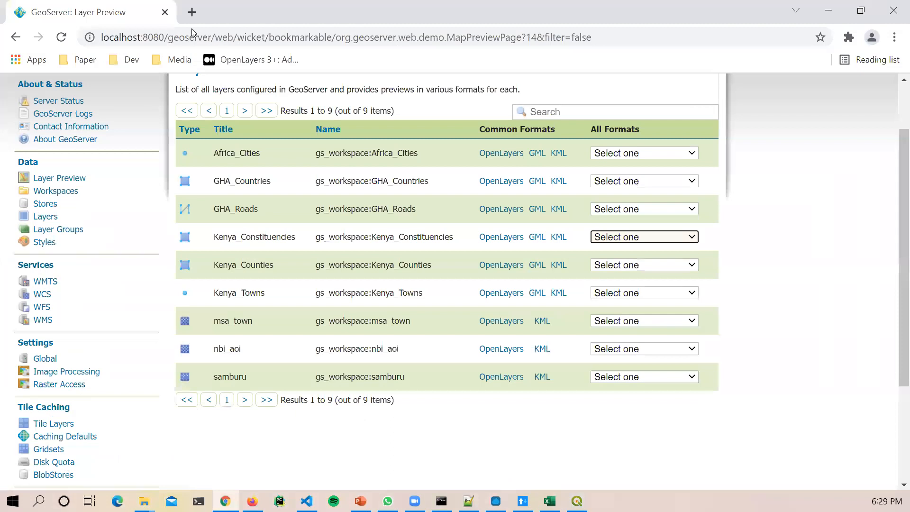
click(829, 10)
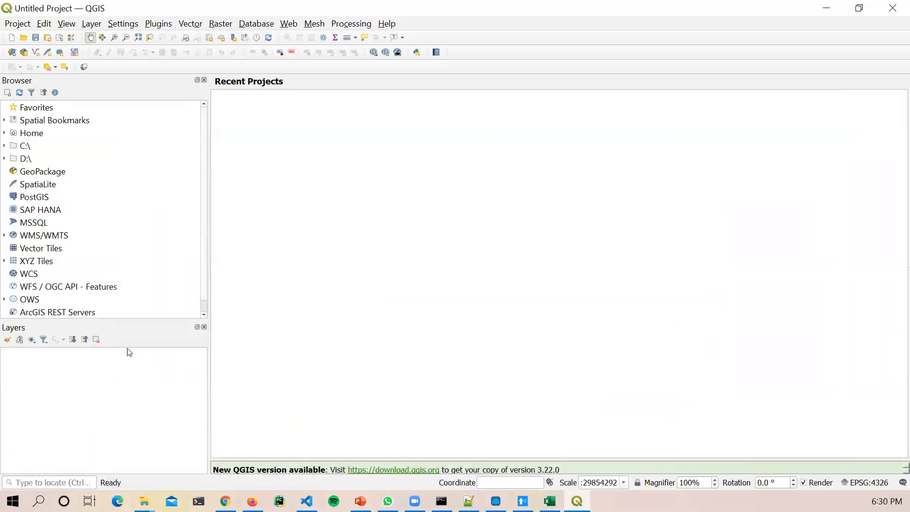
mouse_move(144, 501)
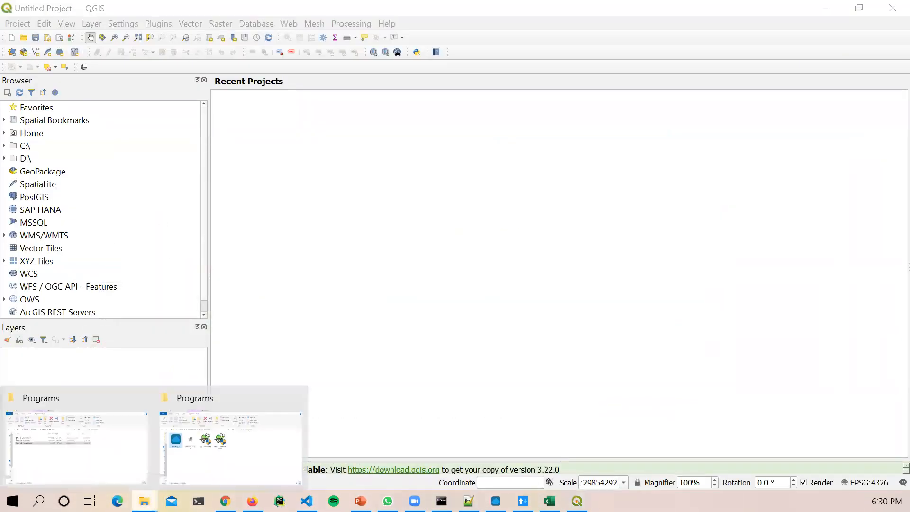
Step: Drag Kenya_Constituencies from Downloads\Other into the QGIS Layers panel
click(212, 453)
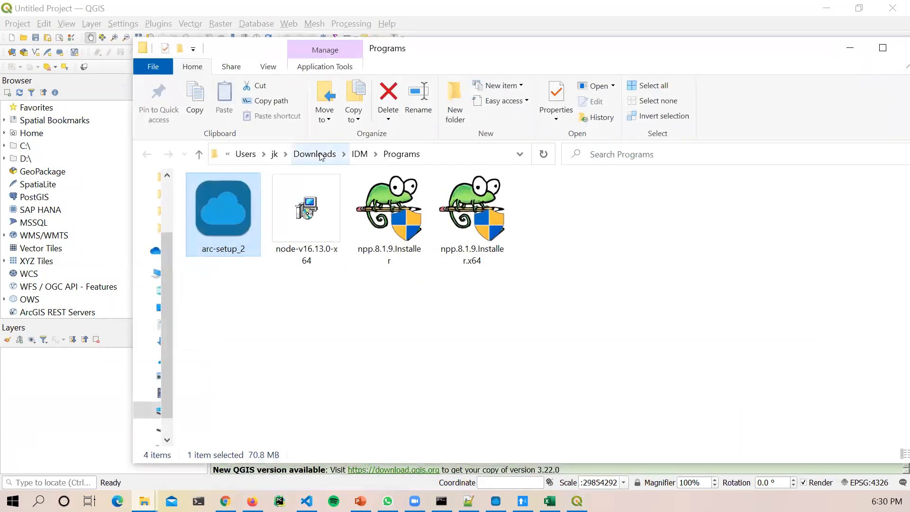
click(321, 155)
double_click(228, 218)
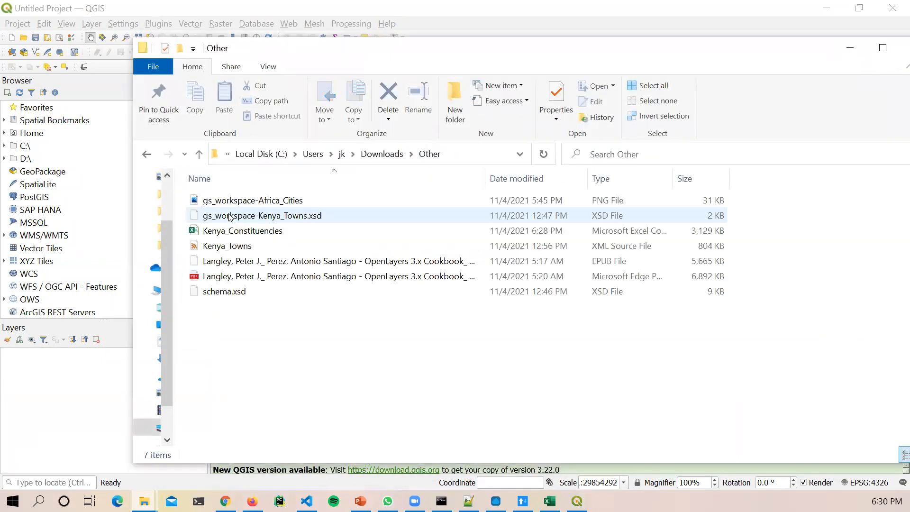
drag(227, 230, 71, 379)
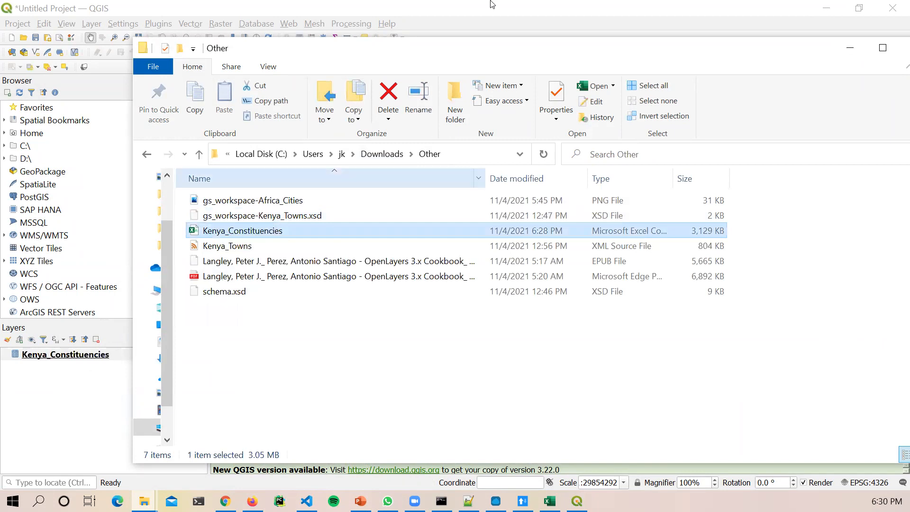
Step: Open the attribute table of the Kenya_Constituencies layer
click(496, 3)
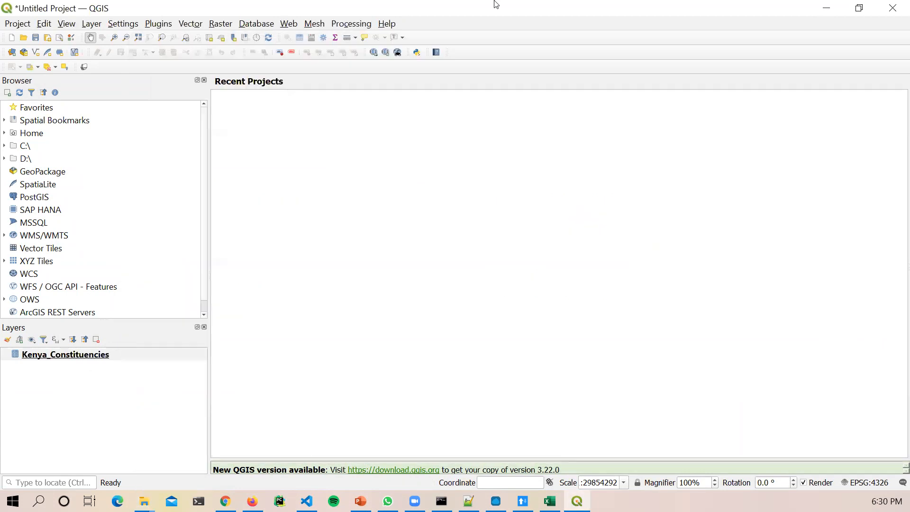
right_click(100, 355)
click(285, 298)
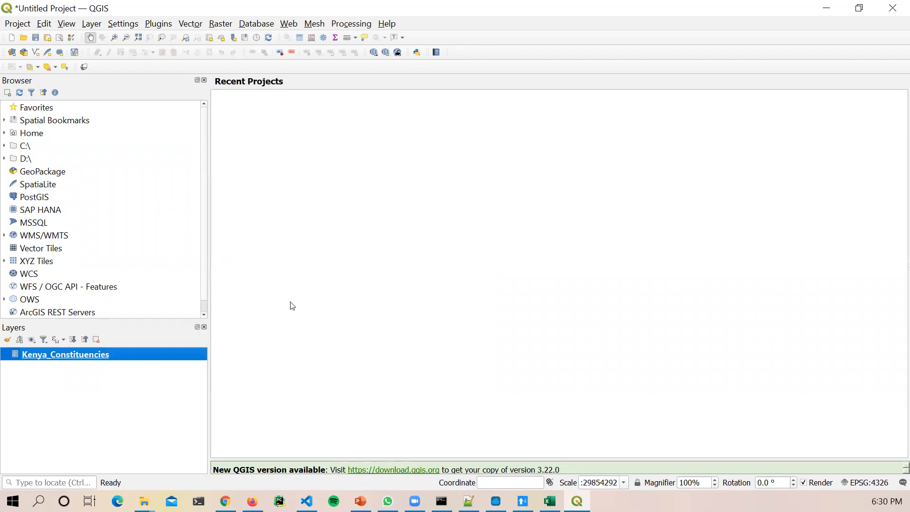
right_click(133, 353)
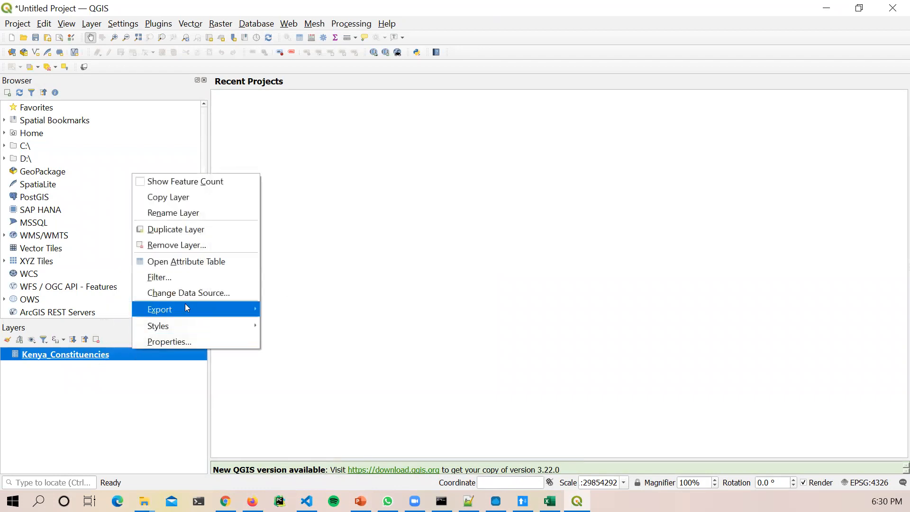
click(186, 255)
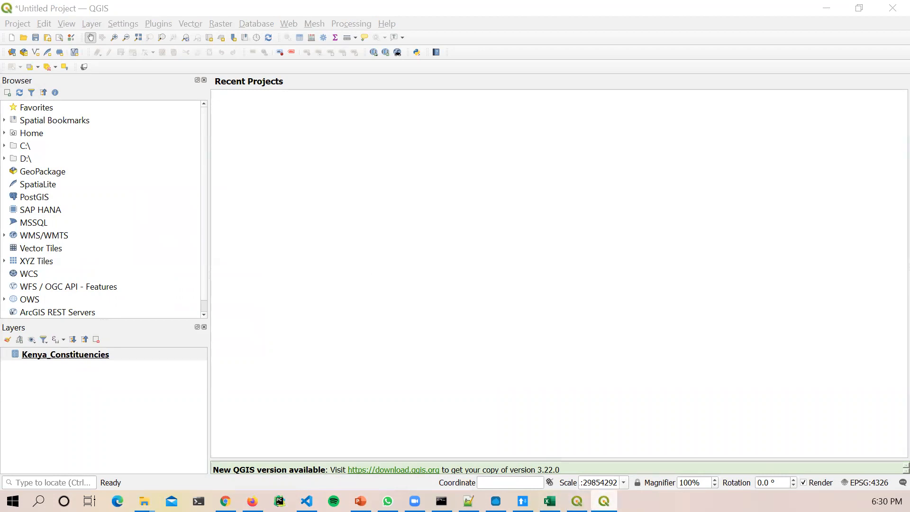
Step: Review the 50 Kenya_Constituencies features with their codes, names and AREA values
click(577, 501)
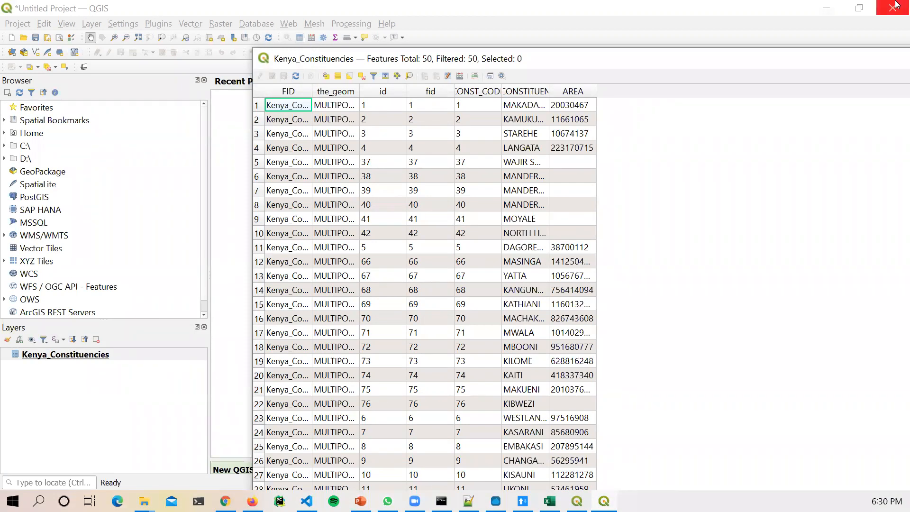
drag(824, 59, 703, 123)
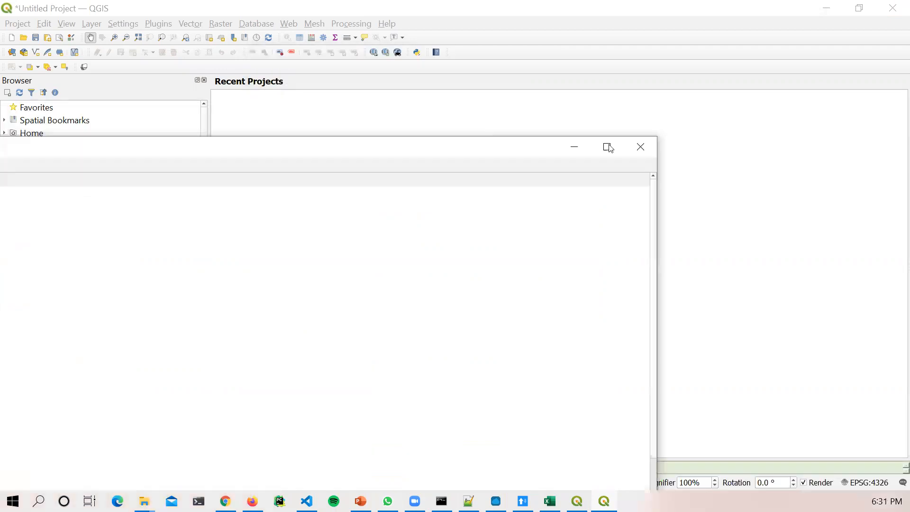
Step: Close the attribute table and choose Layer > Add Layer > Add Delimited Text Layer
click(638, 150)
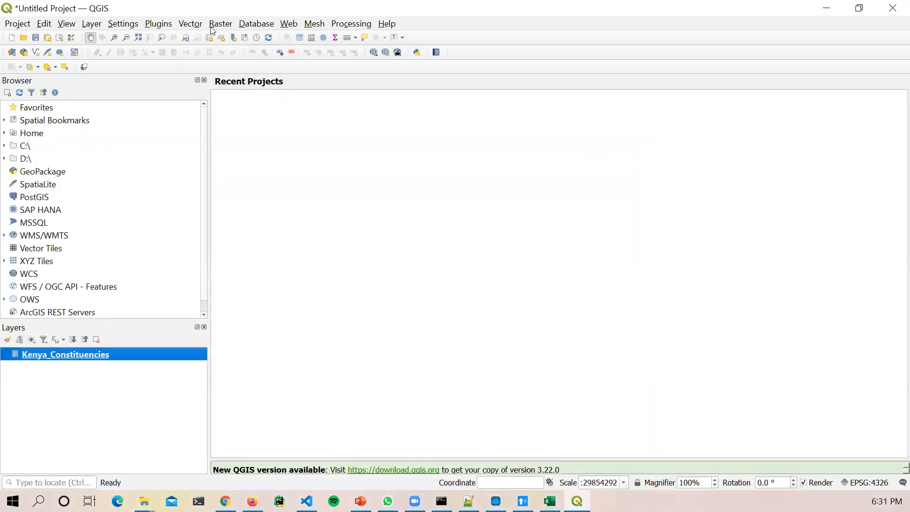
click(91, 24)
mouse_move(126, 60)
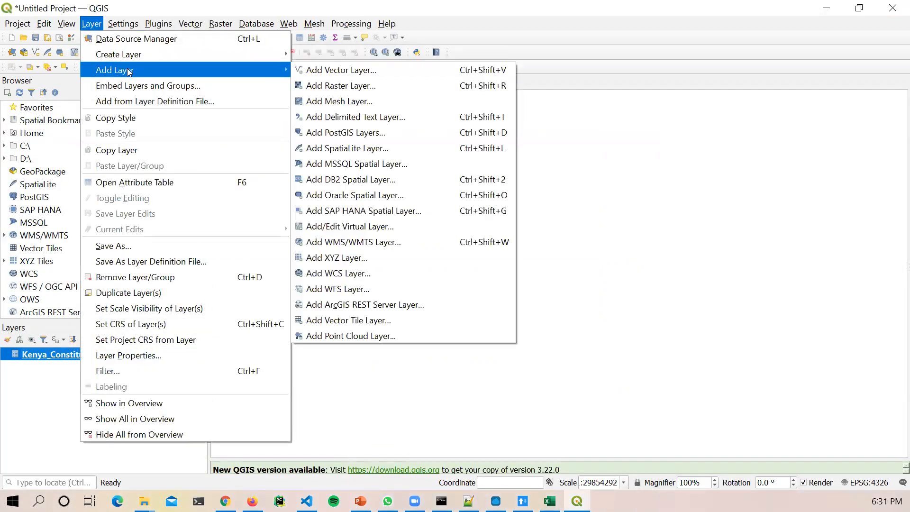
click(370, 123)
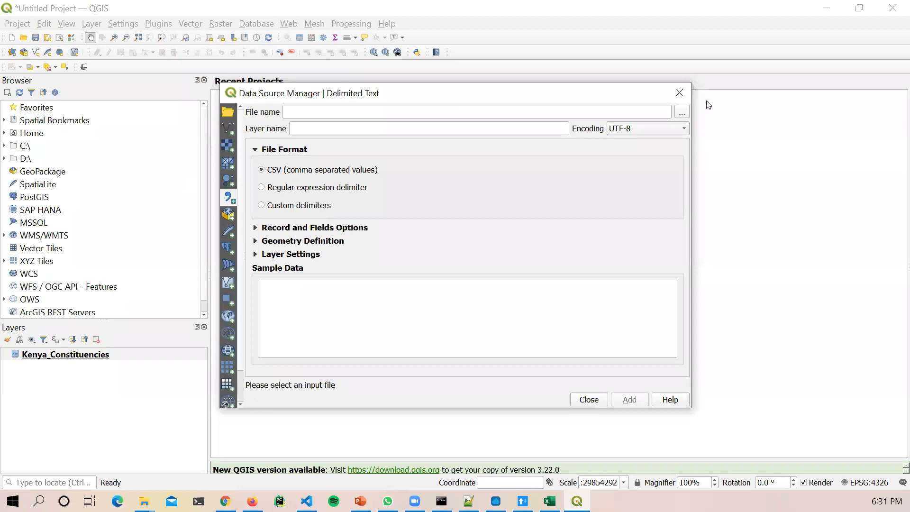
Step: Load Downloads\Other\Kenya_Constituencies.csv as the delimited text source file
click(682, 112)
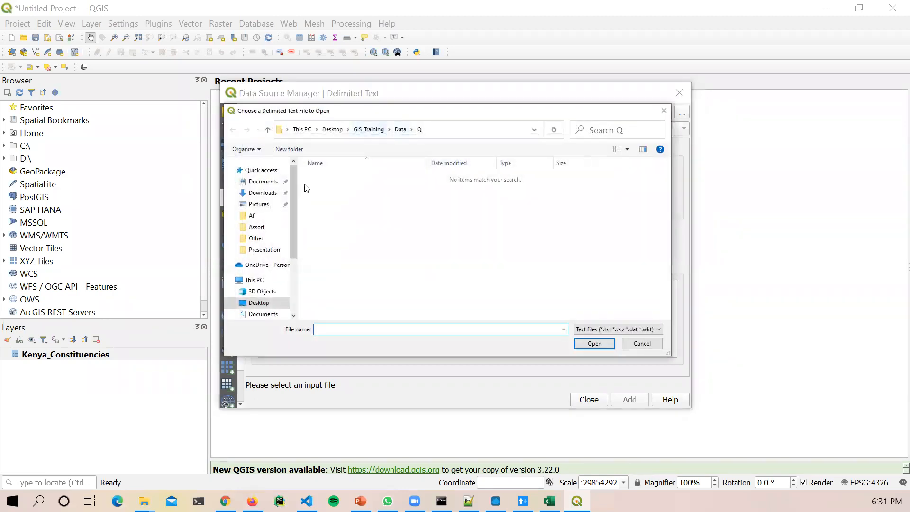
click(263, 182)
click(263, 193)
click(325, 190)
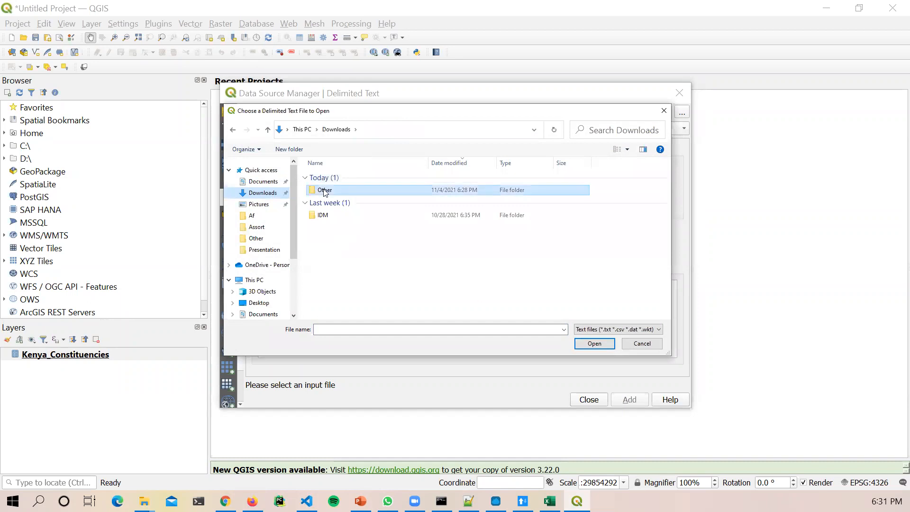
double_click(325, 190)
double_click(326, 186)
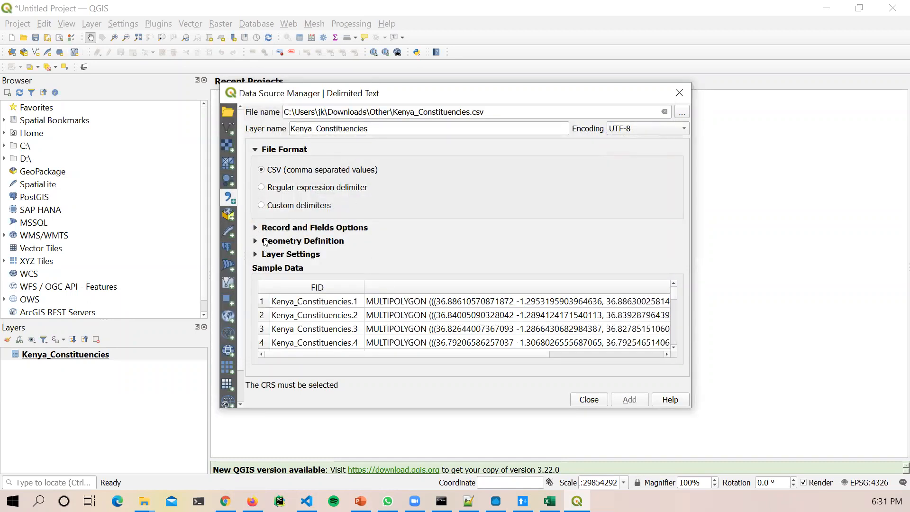
Step: Under Geometry Definition, keep the_geom as the geometry field with Detect type
click(265, 242)
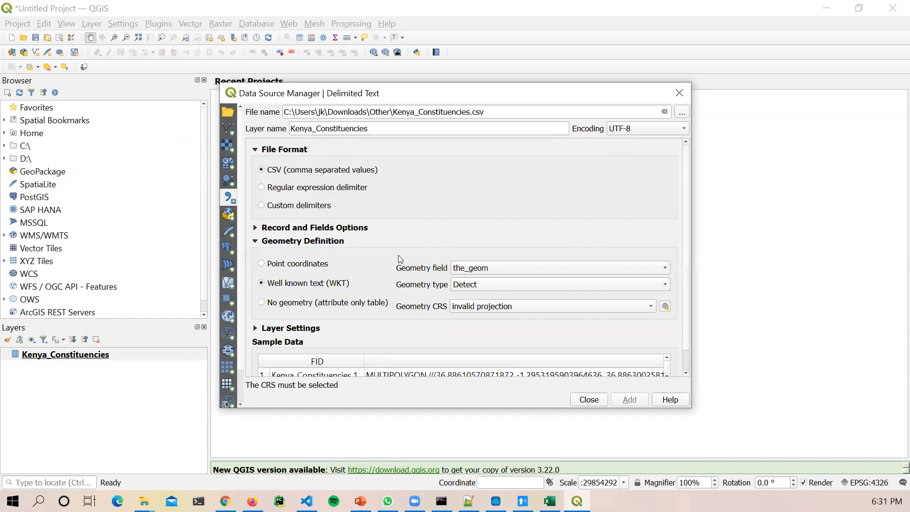
click(489, 271)
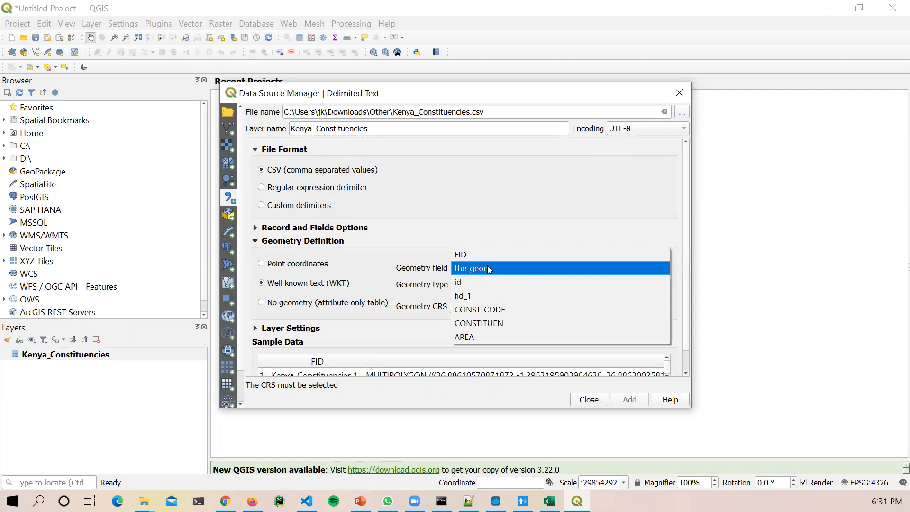
click(489, 269)
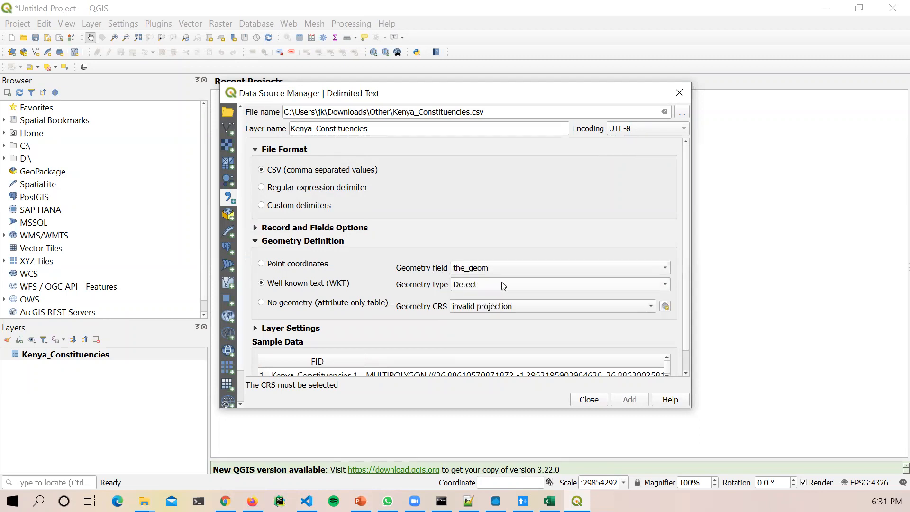
click(478, 284)
click(479, 285)
scroll(428, 351, down, 1)
drag(528, 364, 490, 357)
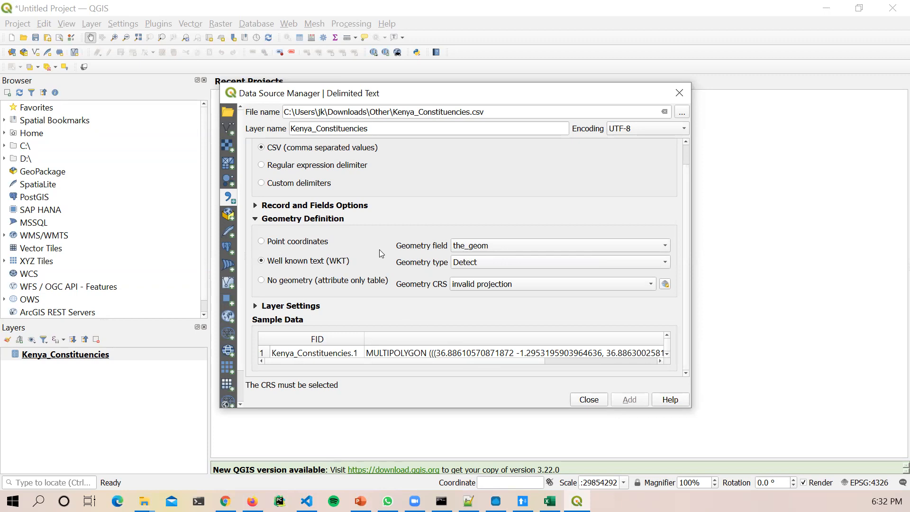
Step: Switch geometry to Point coordinates, trying the_geom for the X and Z fields
click(273, 245)
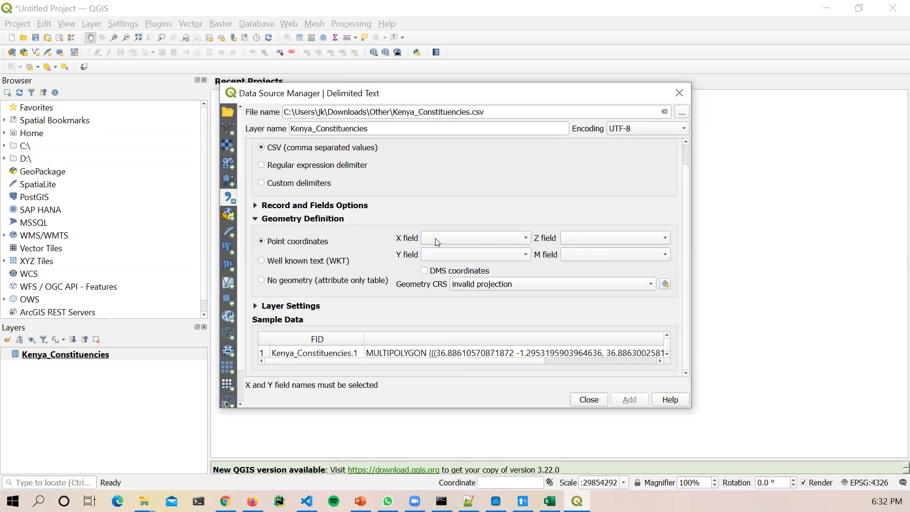
click(469, 237)
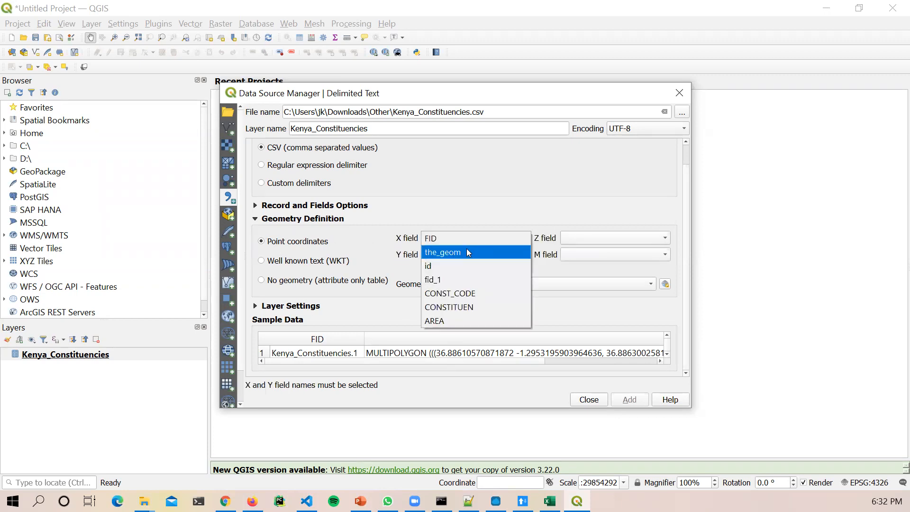
click(467, 250)
click(604, 238)
click(596, 251)
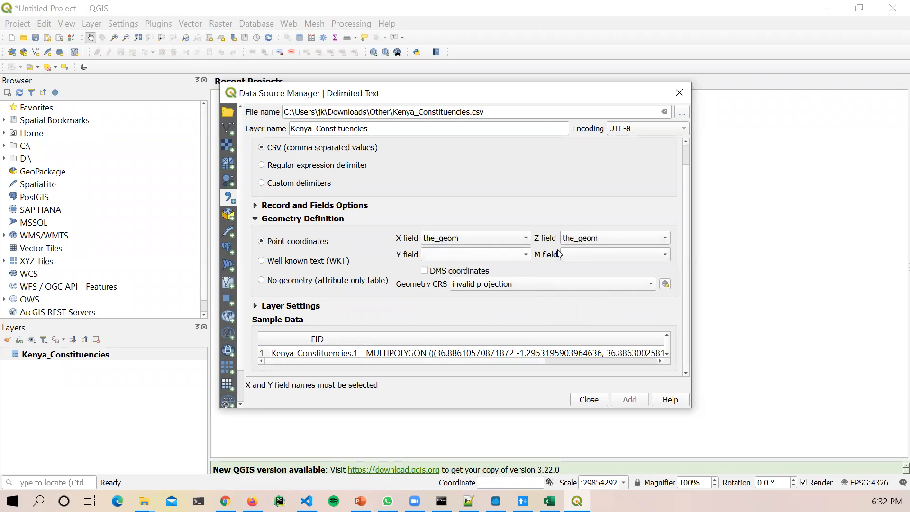
click(579, 236)
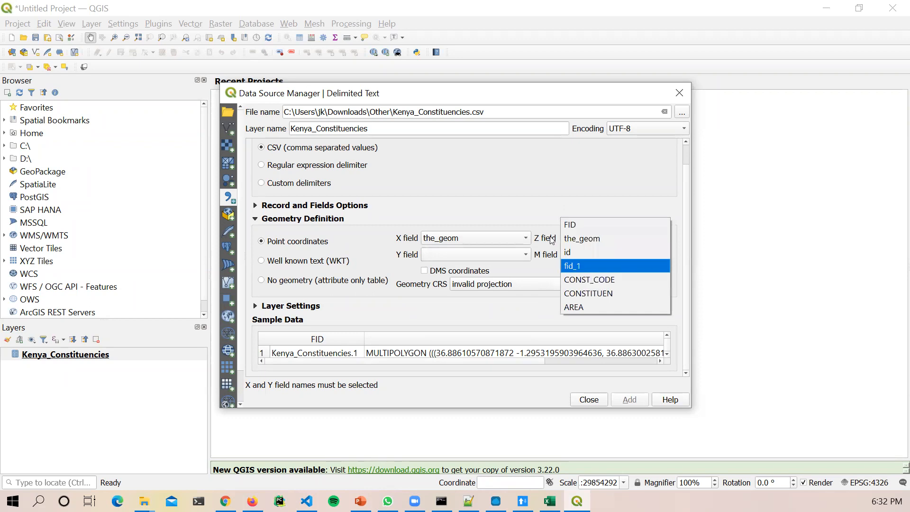
click(536, 212)
Step: Use the_geom for Y, set CRS to EPSG:4326 - WGS 84, and choose a regular-expression delimiter
click(494, 256)
click(490, 268)
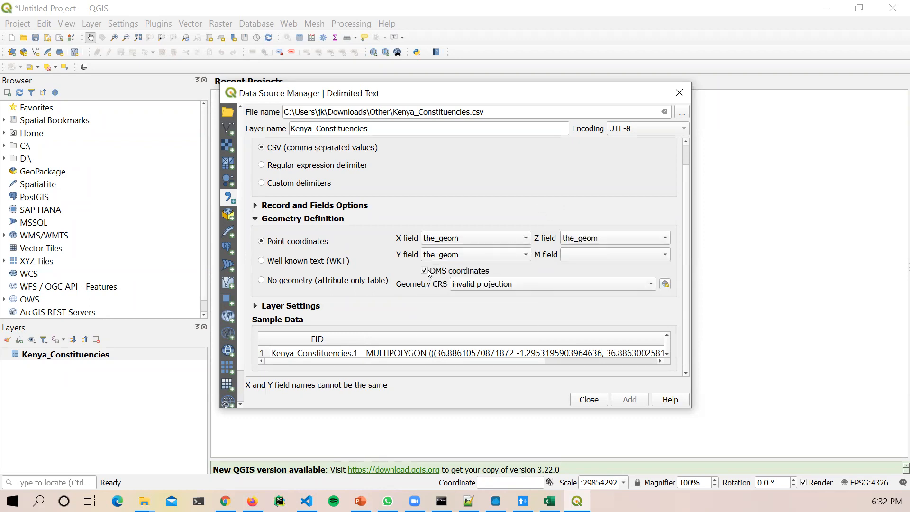
click(485, 296)
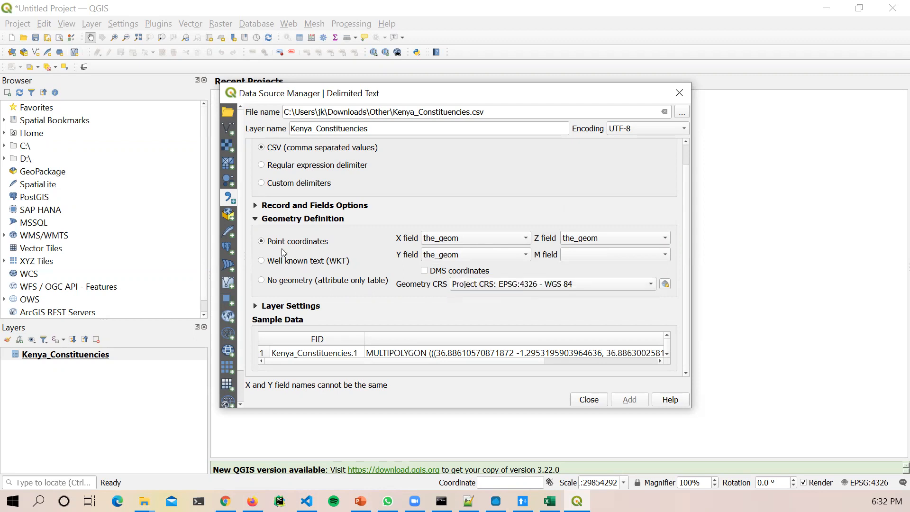
click(262, 165)
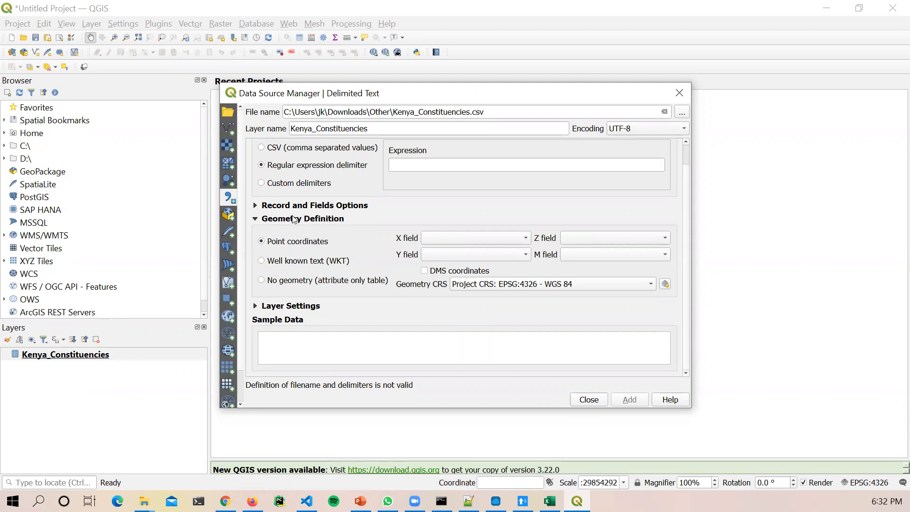
Step: Switch back to the CSV delimiter and inspect the the_geom column in the sample data
click(261, 147)
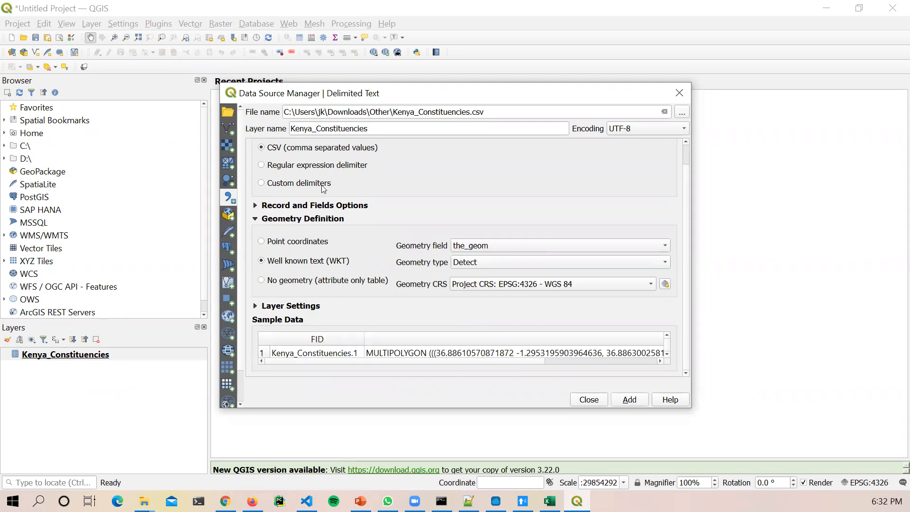
click(501, 243)
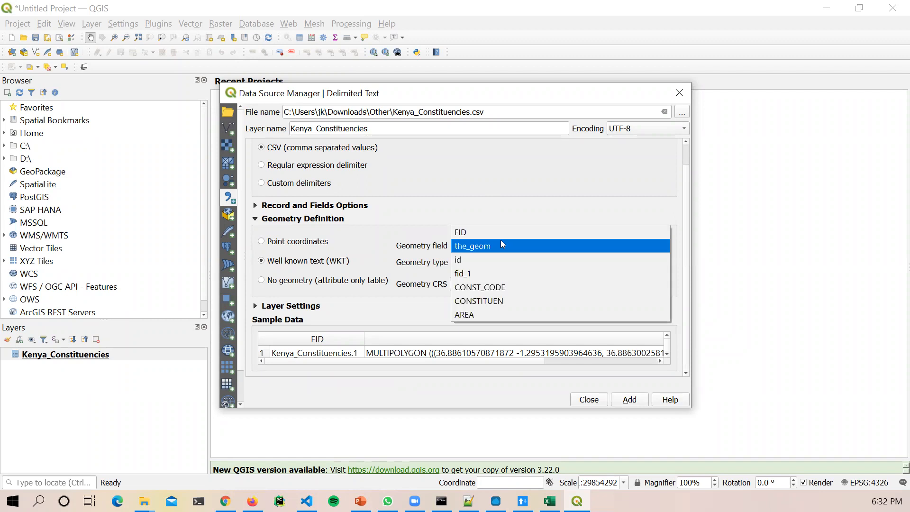
key(Escape)
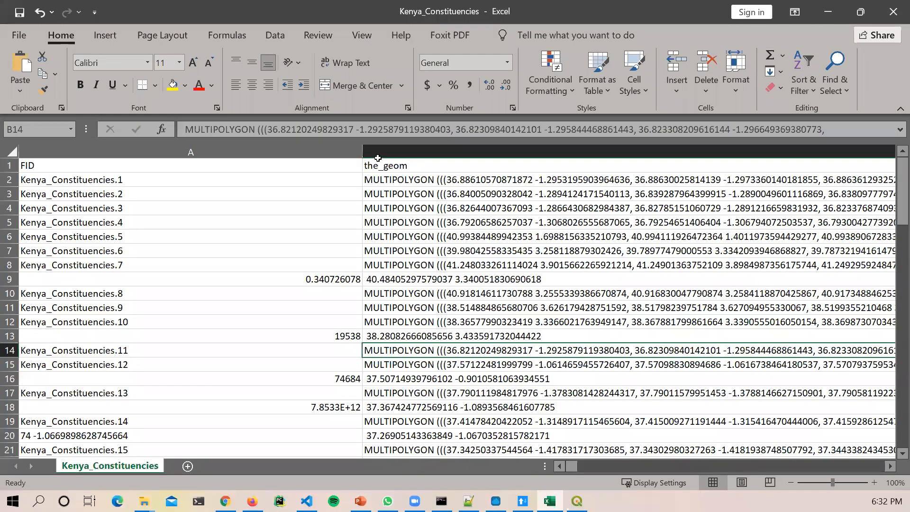
click(398, 169)
scroll(399, 166, right, 3)
double_click(398, 167)
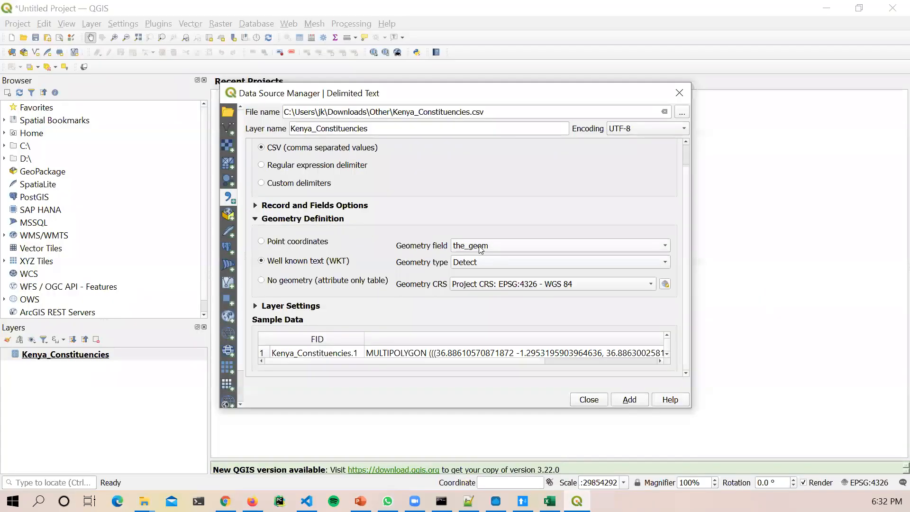
Step: Set the geometry type to Polygon, add the layer and close the dialog
click(490, 263)
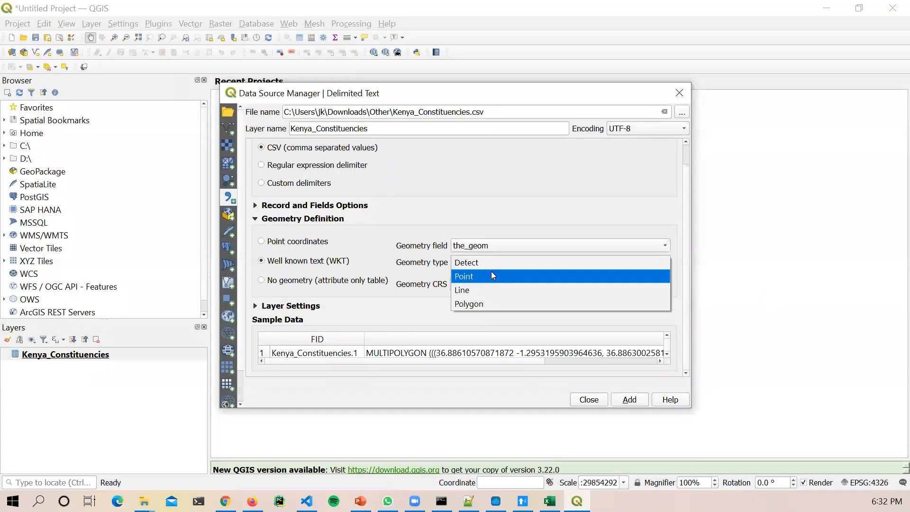
click(482, 302)
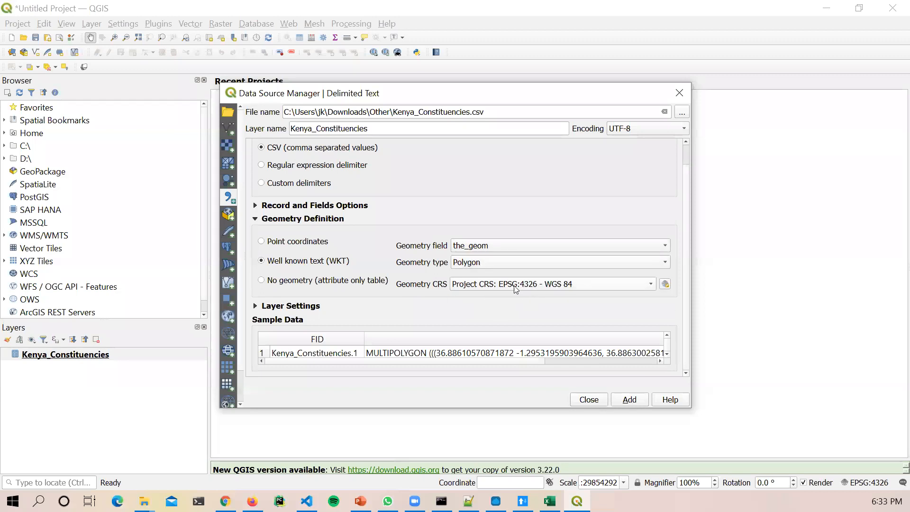
click(635, 401)
click(678, 94)
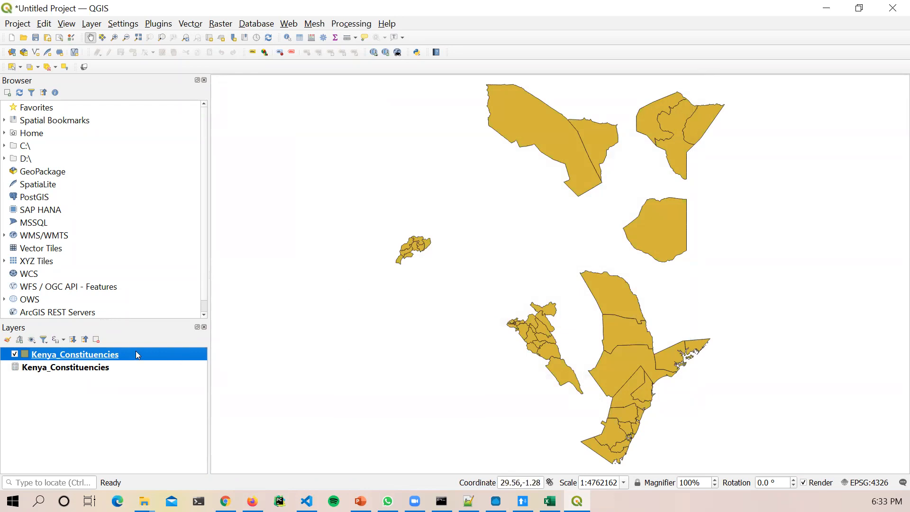
Step: Remove the geometry-less duplicate Kenya_Constituencies layer, then zoom around the polygon map
right_click(71, 367)
click(95, 247)
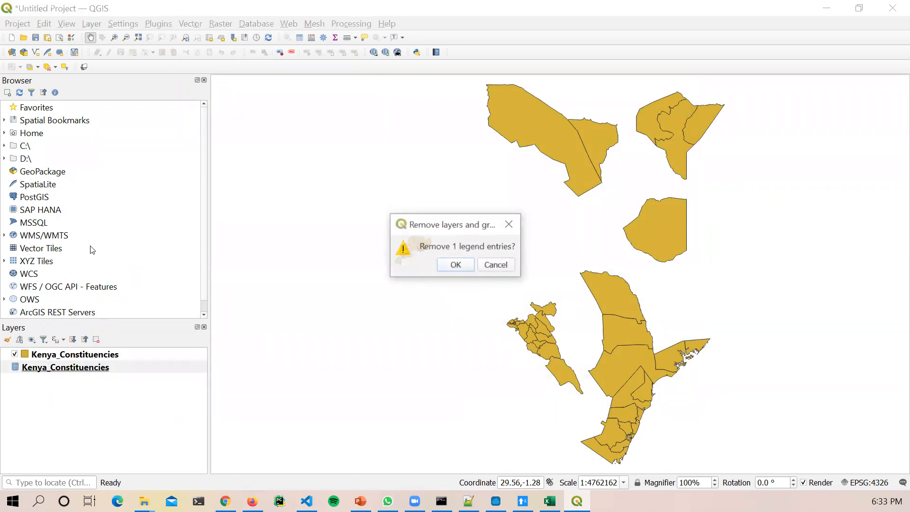
click(449, 264)
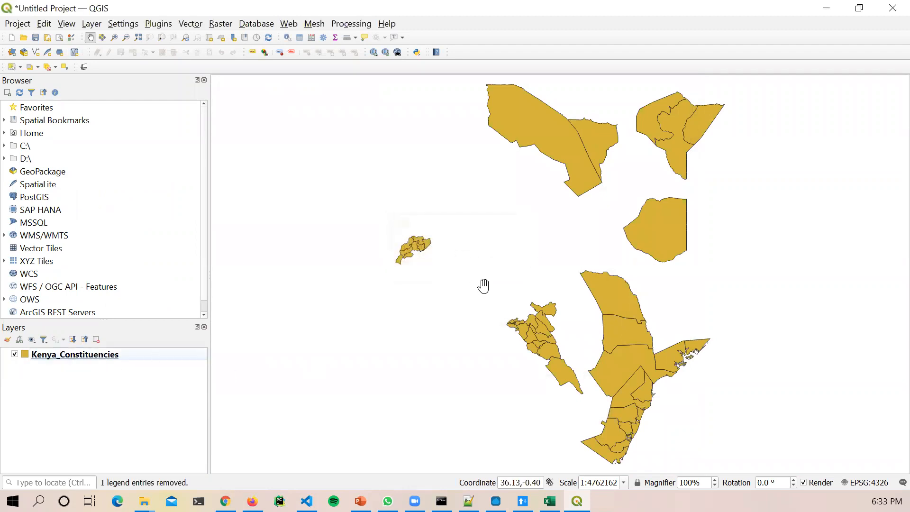
scroll(483, 286, down, 2)
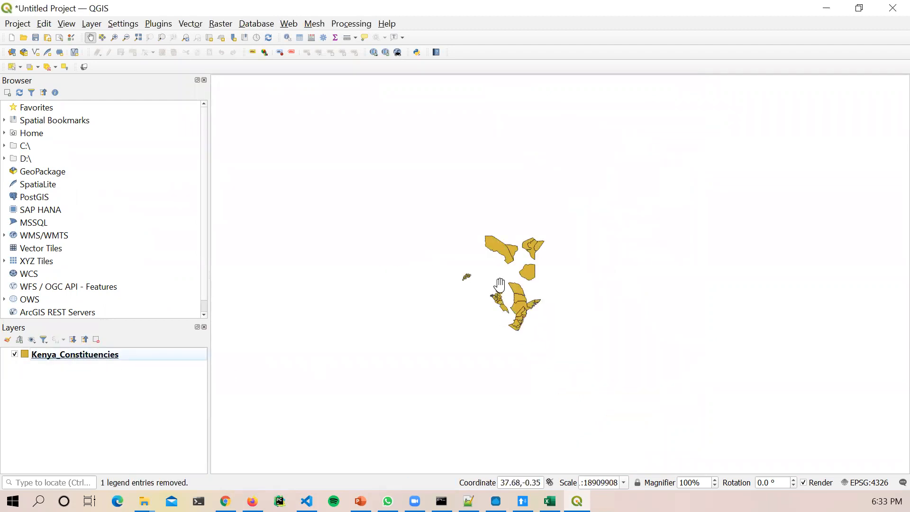
scroll(499, 286, down, 2)
scroll(500, 285, up, 3)
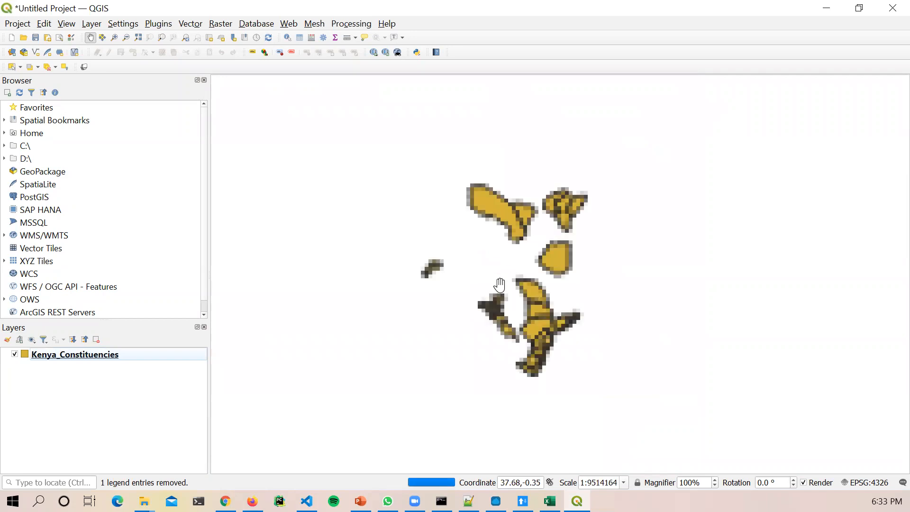
scroll(500, 285, up, 4)
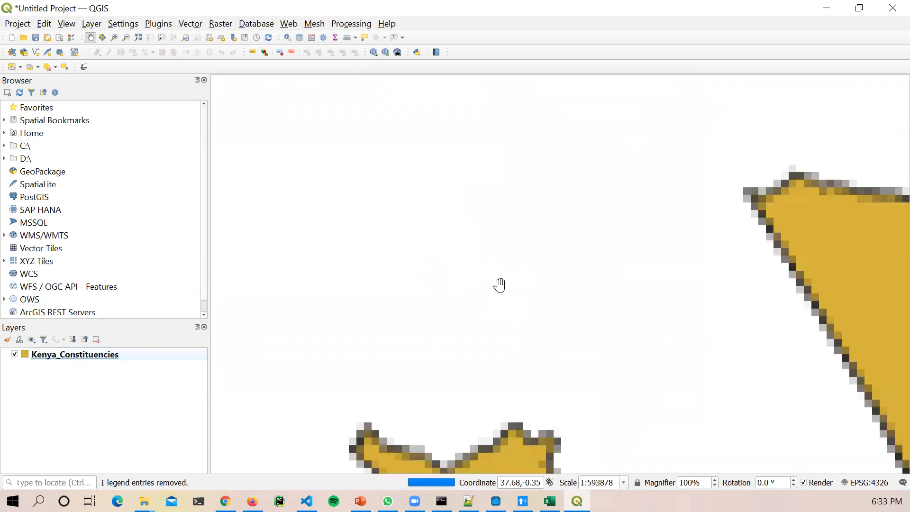
scroll(500, 285, down, 2)
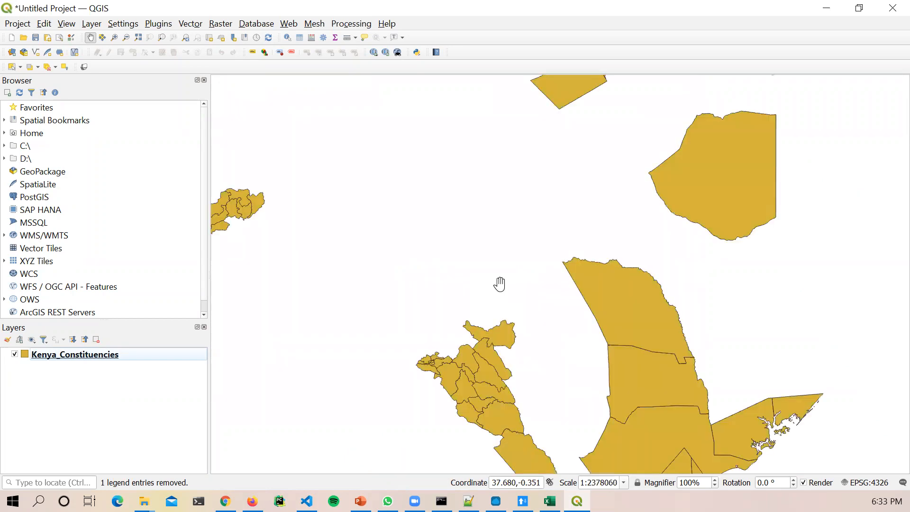
scroll(500, 285, down, 1)
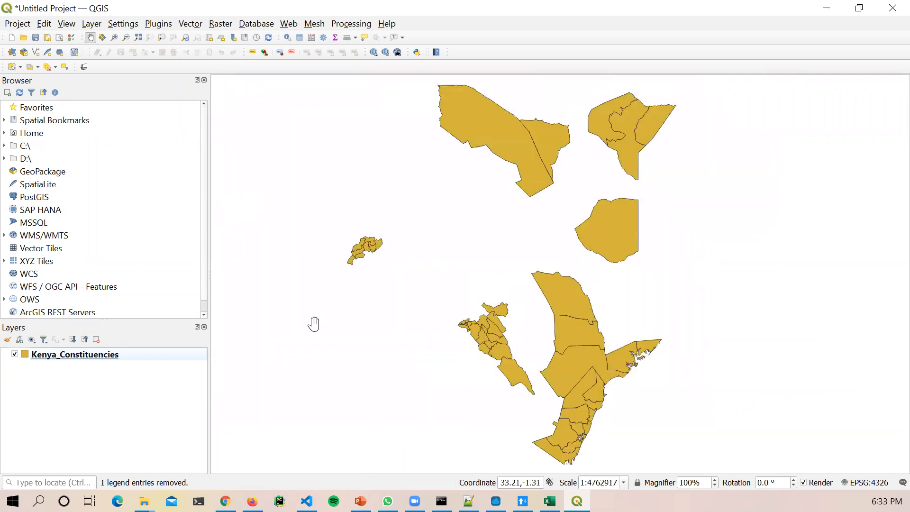
Step: Confirm Kenya_Constituencies holds 50 features by toggling Show Feature Count on and off
right_click(165, 357)
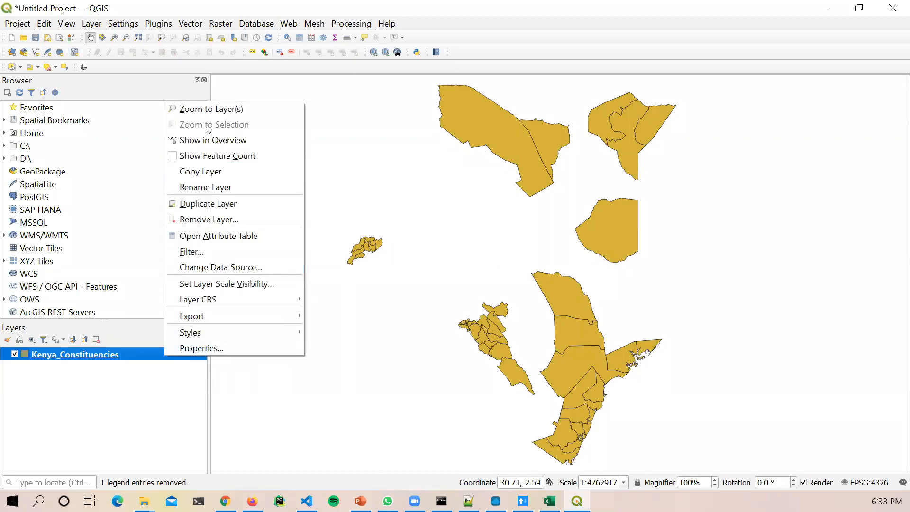
click(219, 156)
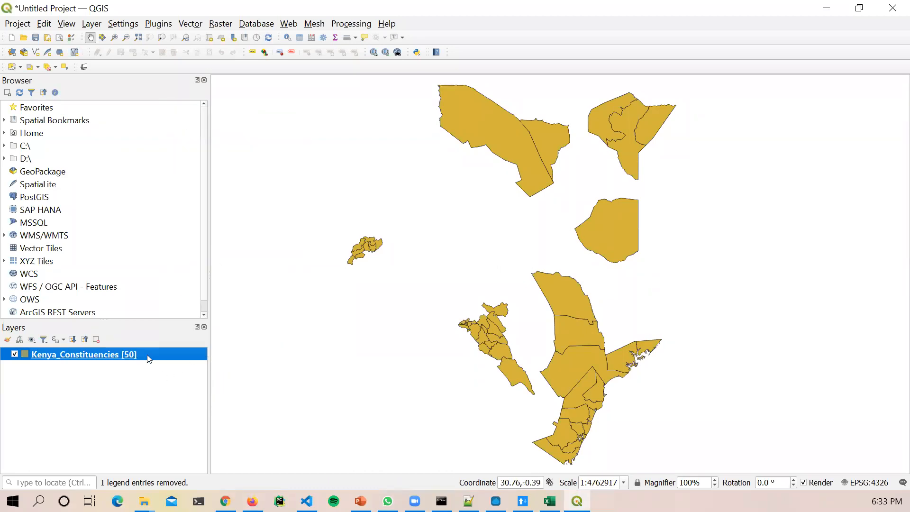
right_click(132, 358)
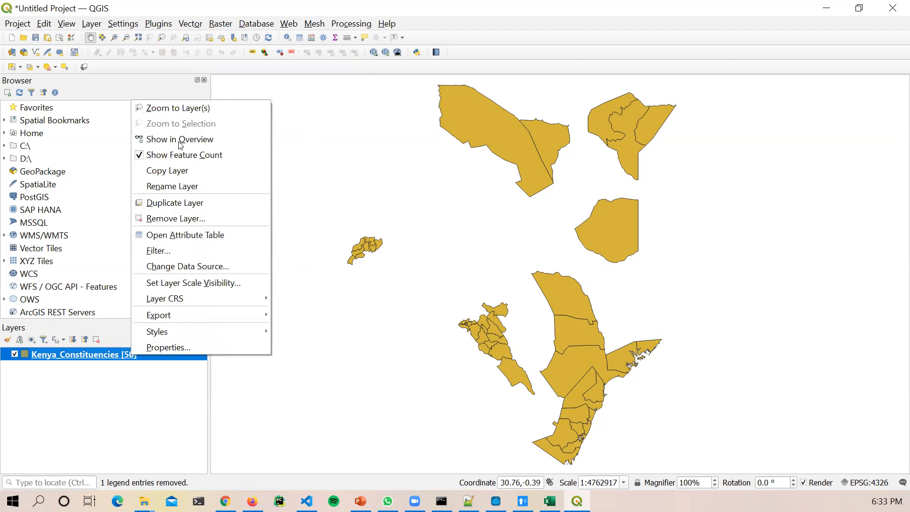
click(186, 156)
scroll(542, 298, up, 2)
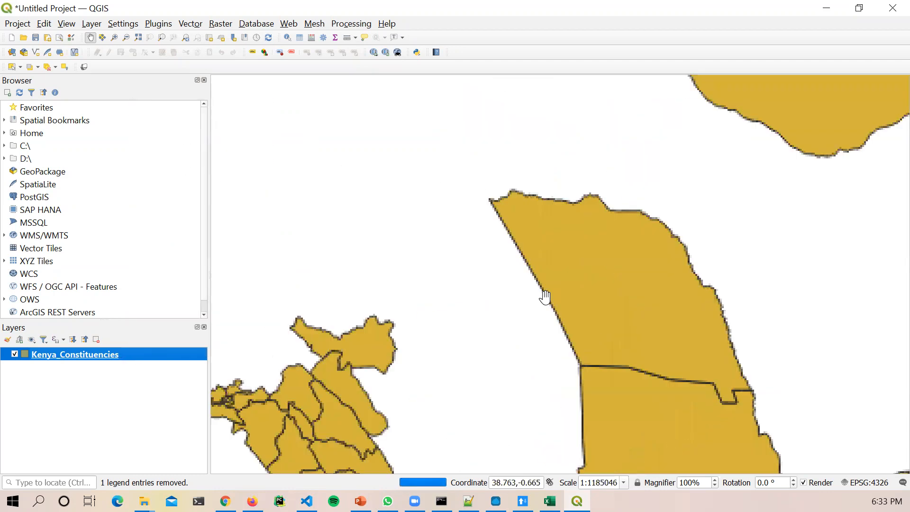
scroll(545, 296, down, 3)
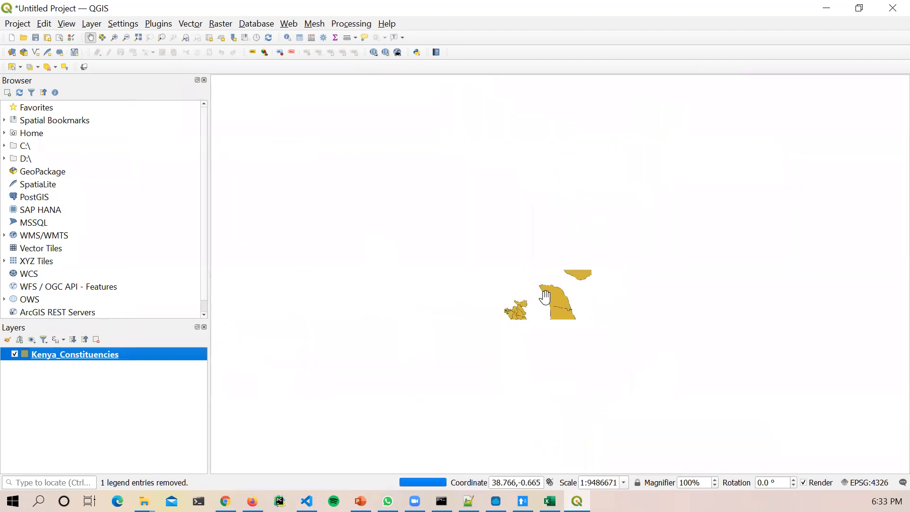
Step: Close QGIS and Excel without saving and bring back the GeoServer layer preview
click(891, 11)
click(483, 265)
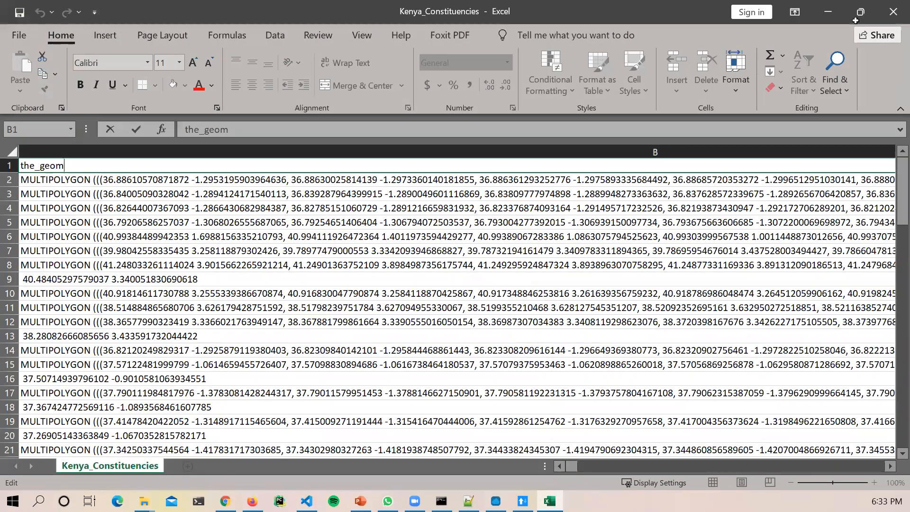
click(893, 12)
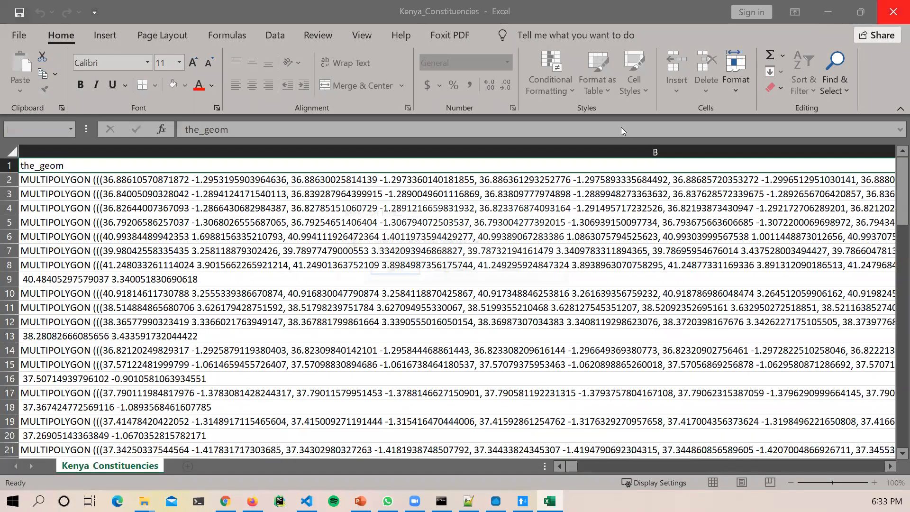
key(Tab)
key(Return)
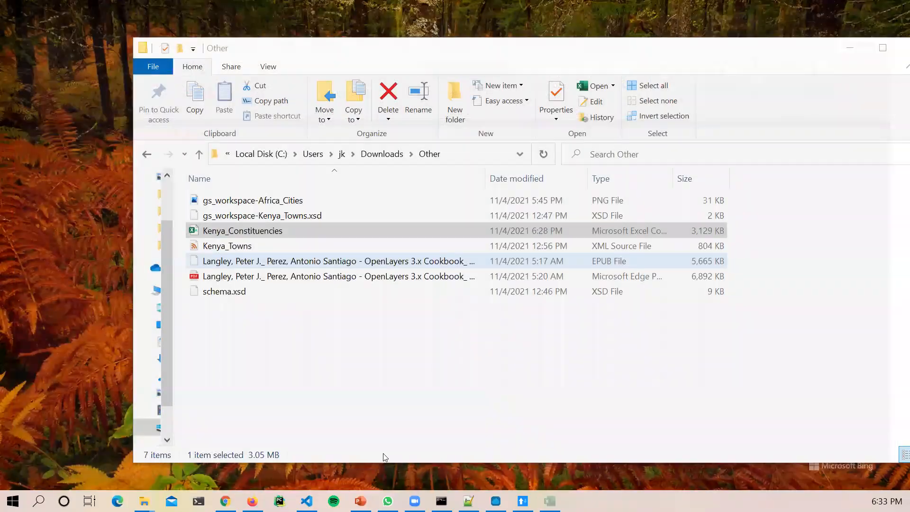
click(850, 47)
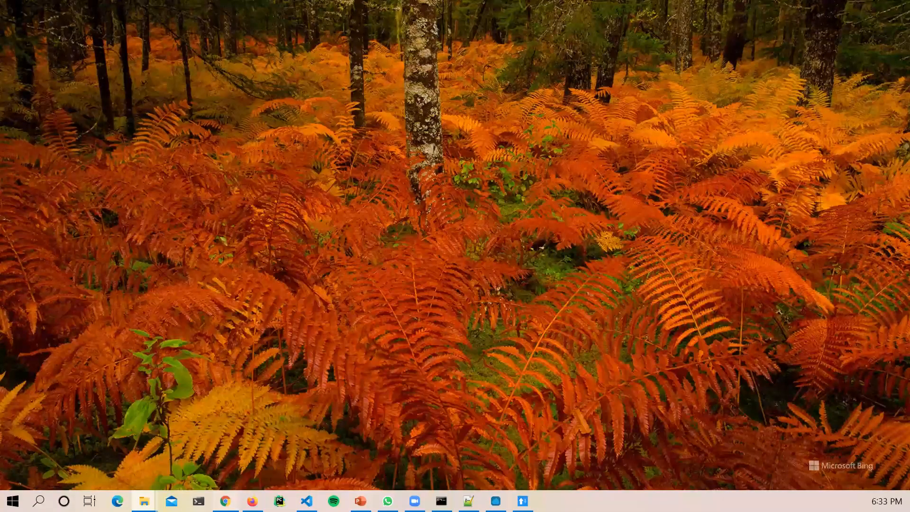
click(225, 501)
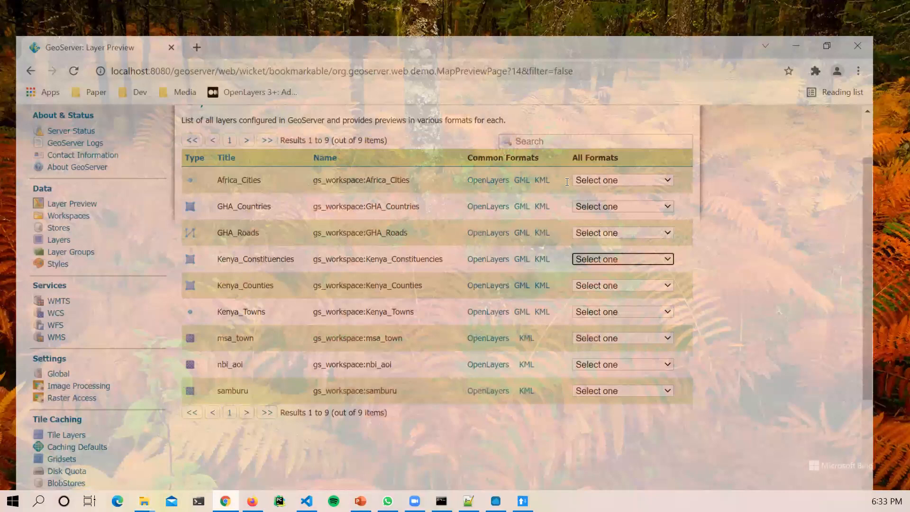
Step: Request Kenya_Constituencies as GeoJSON from its Layer Preview format list
click(640, 239)
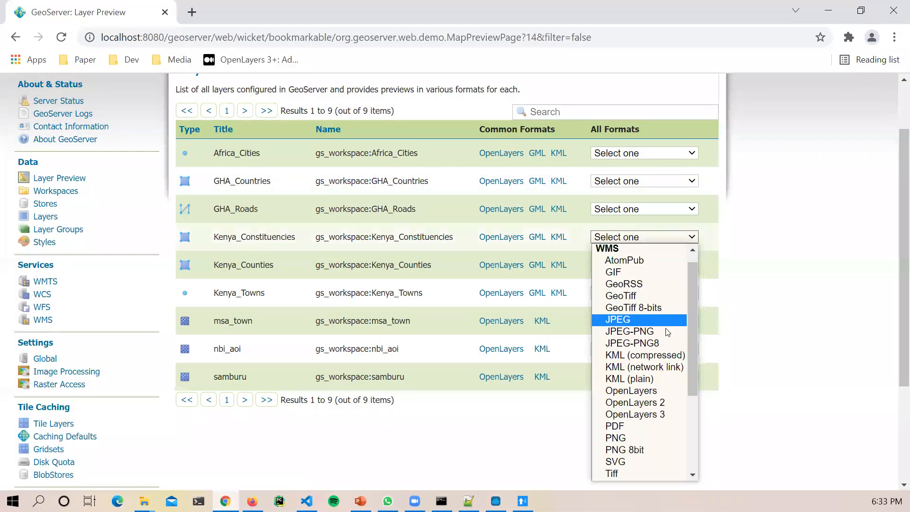
scroll(664, 355, down, 3)
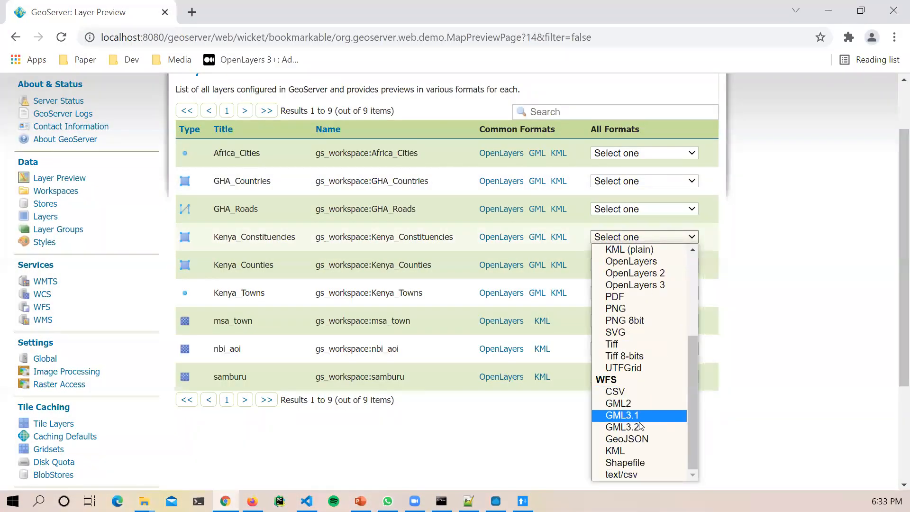
click(638, 441)
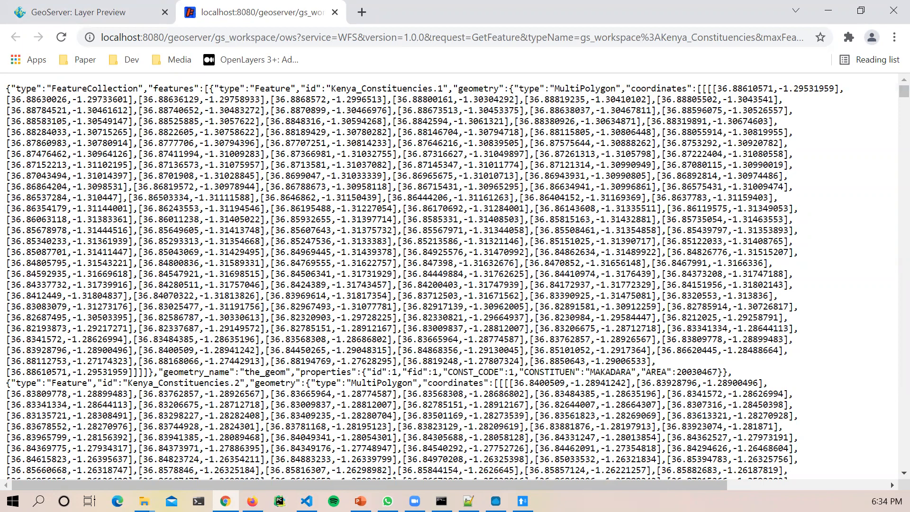
Step: Select and copy the entire returned GeoJSON feature collection
drag(33, 111, 46, 110)
key(ctrl+a)
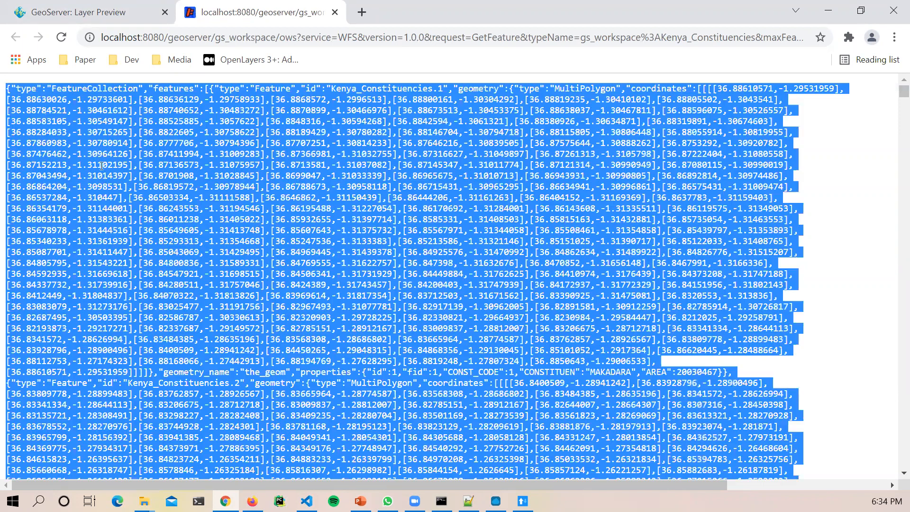
right_click(179, 118)
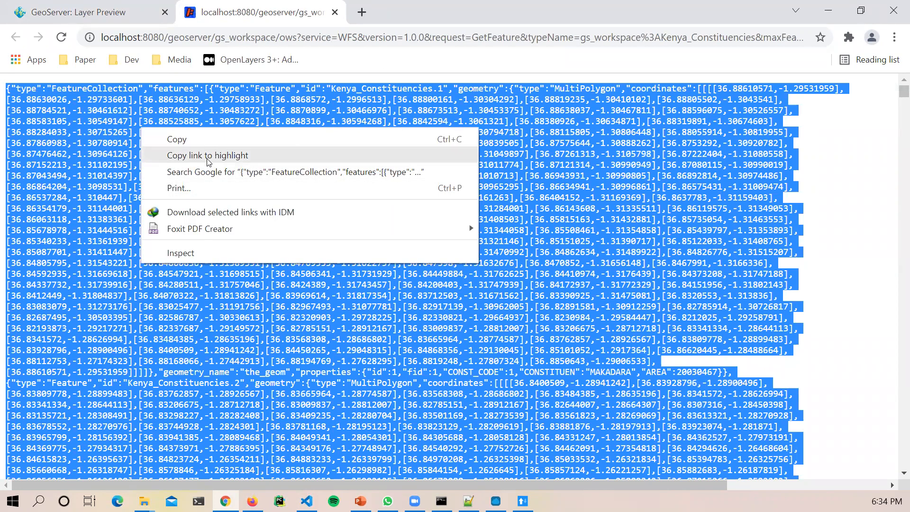
click(198, 140)
click(362, 11)
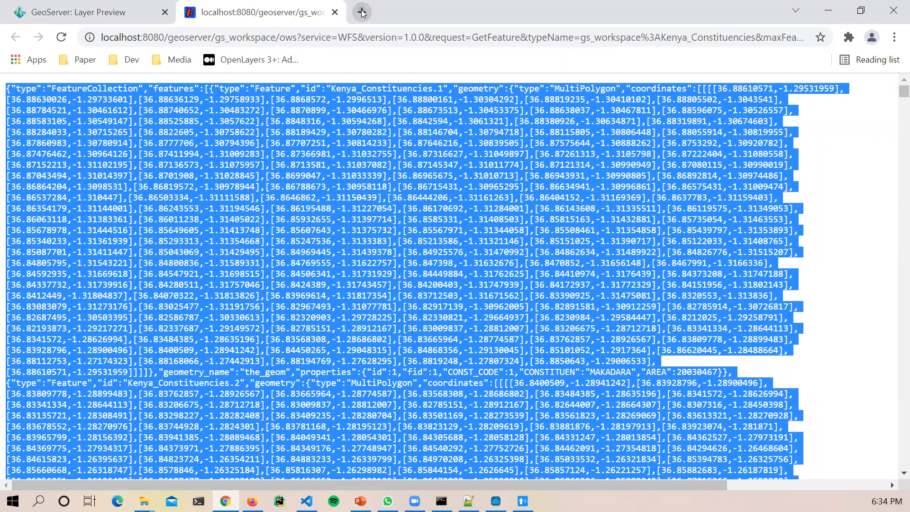
Step: Go to geojson.io and select the editor's empty FeatureCollection JSON for replacement
text(geoj)
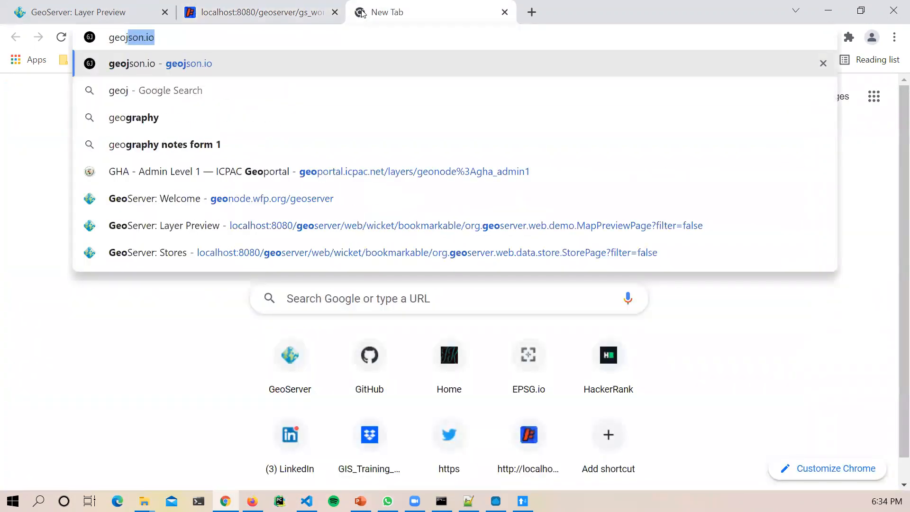
text(son.io)
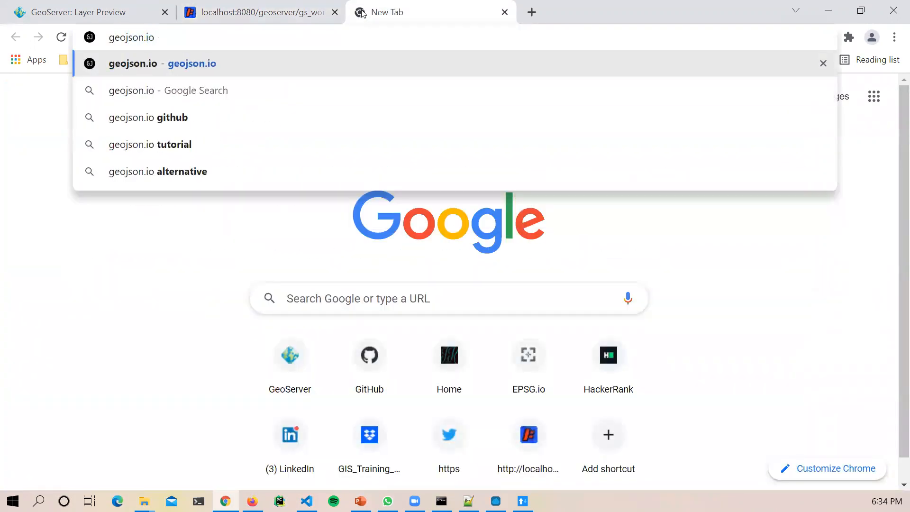
key(Return)
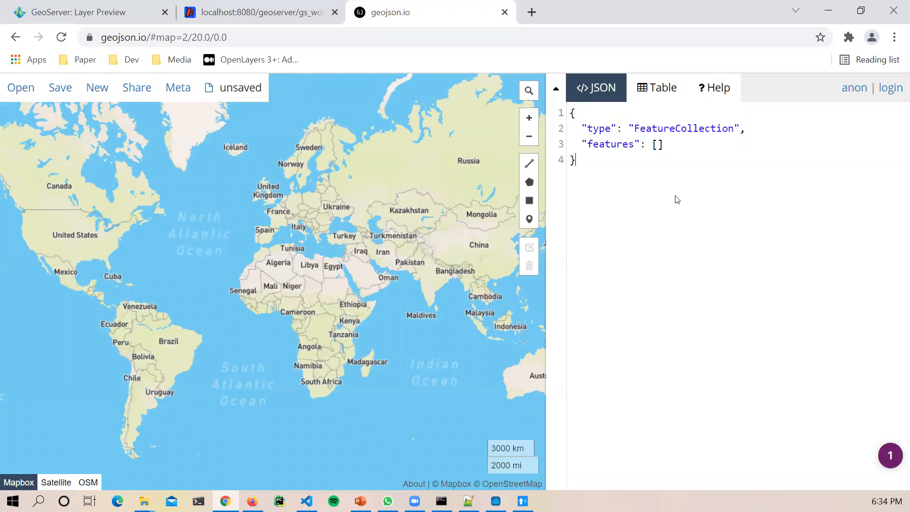
drag(604, 173, 573, 112)
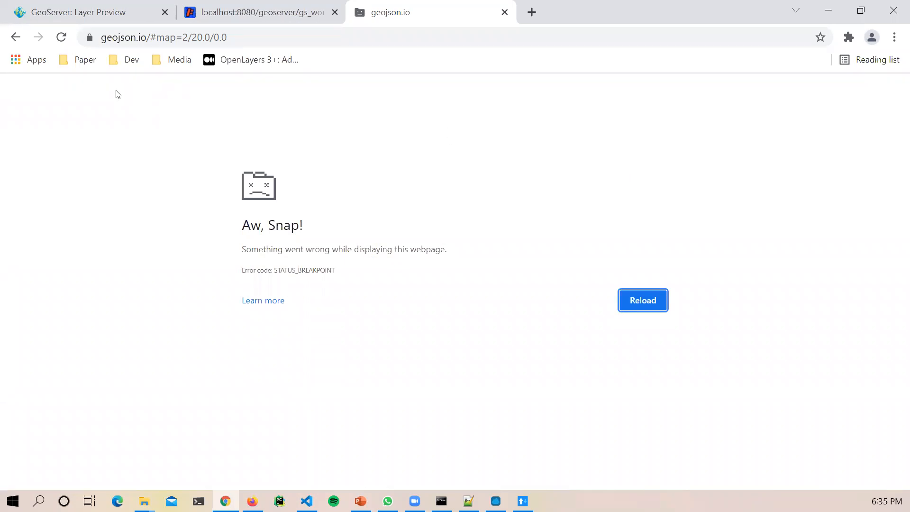
Step: Close the crashed geojson.io tab and the Kenya_Constituencies WFS JSON tab
click(18, 37)
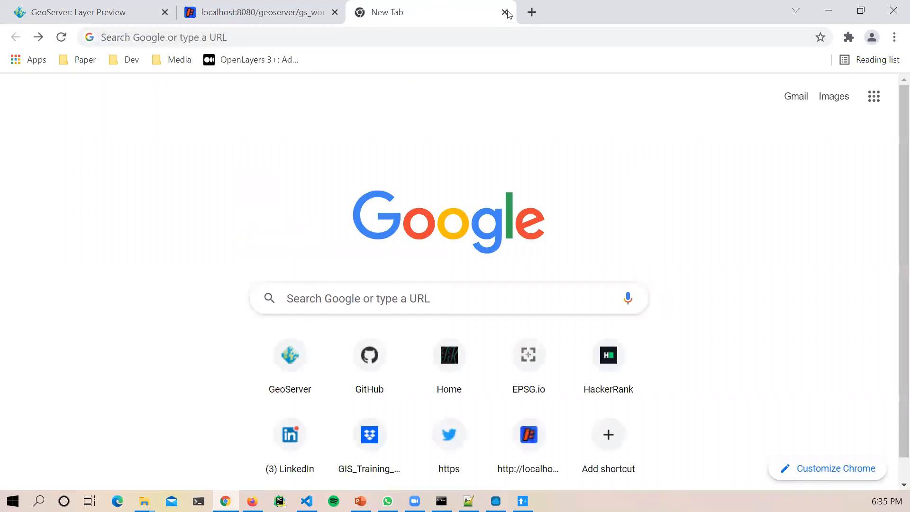
key(ctrl+w)
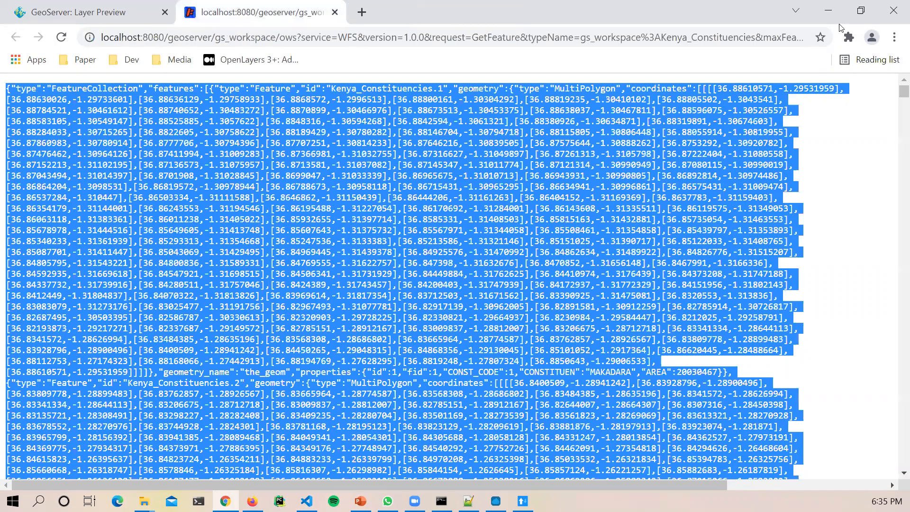
key(super+d)
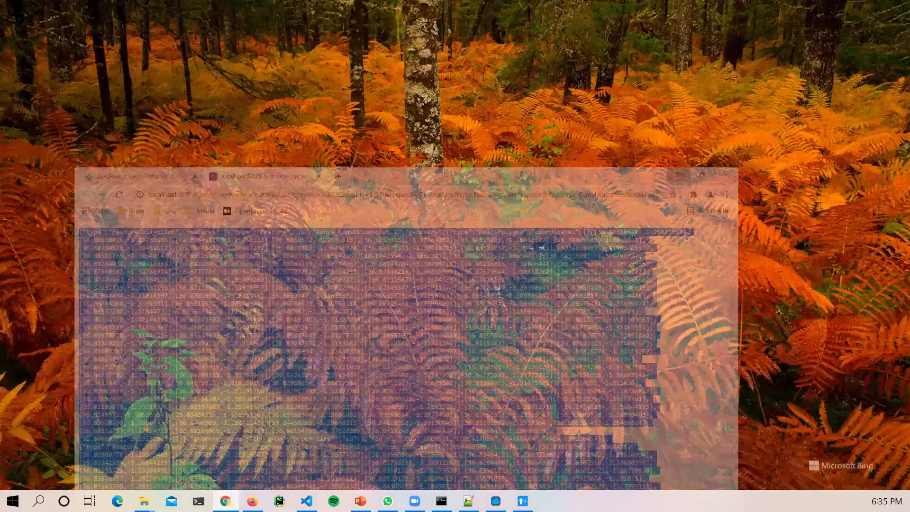
key(super+d)
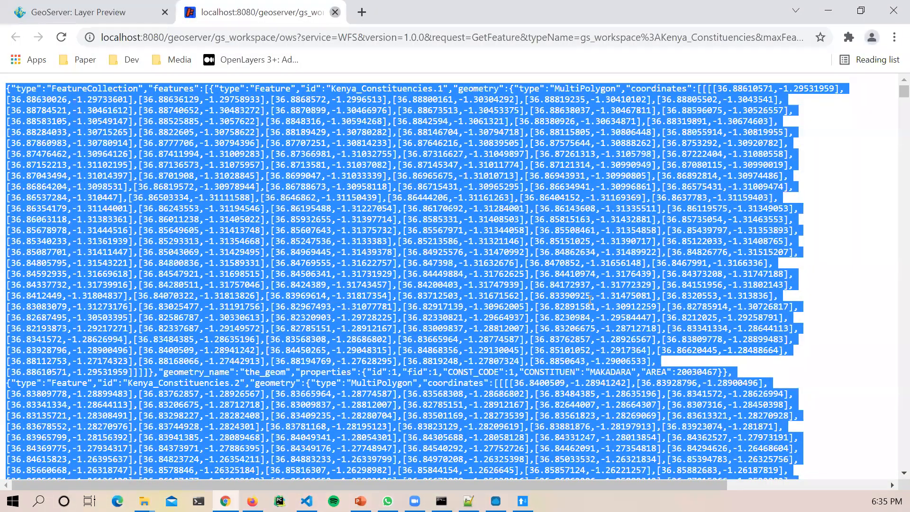
click(335, 12)
Step: Scroll WMS_WFS_operations.txt down to the WFS section's GetCapabilities request lines
click(468, 501)
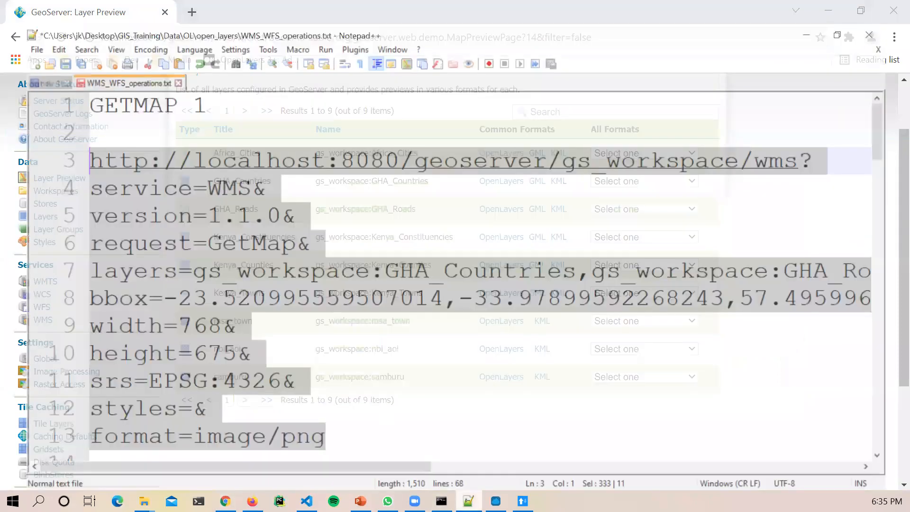
scroll(359, 335, down, 3)
scroll(359, 335, down, 1)
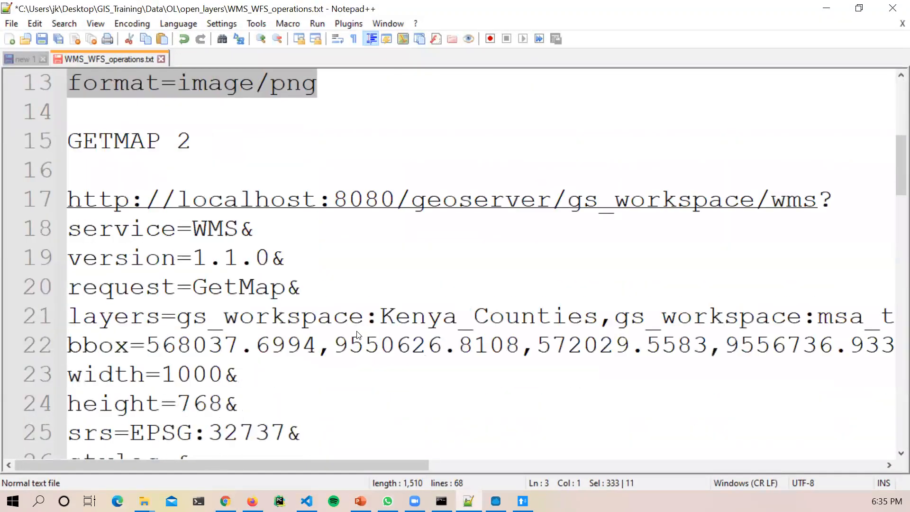
scroll(359, 336, down, 4)
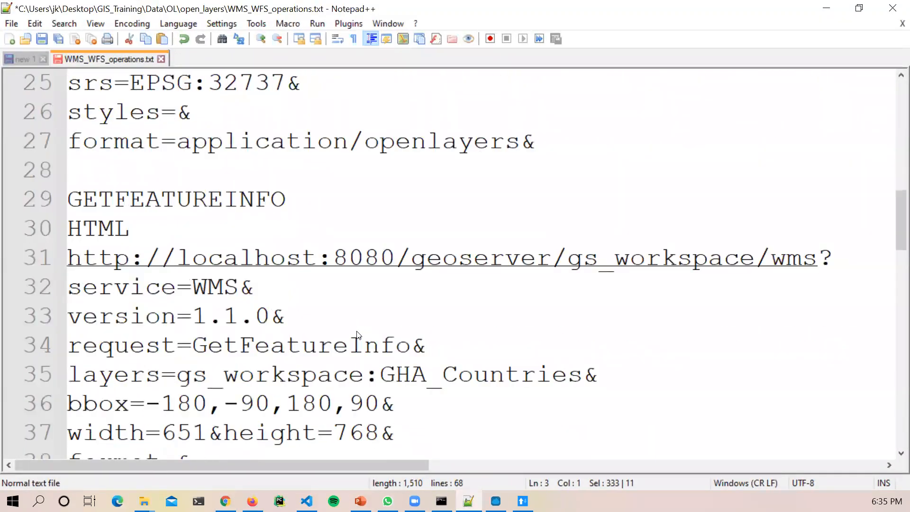
scroll(358, 335, down, 9)
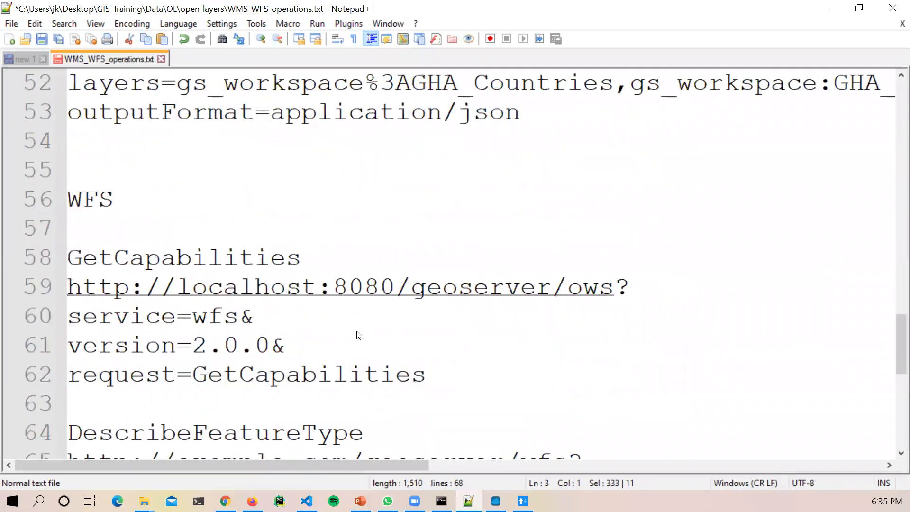
scroll(359, 335, down, 1)
drag(121, 113, 68, 114)
scroll(422, 436, down, 5)
scroll(423, 439, up, 4)
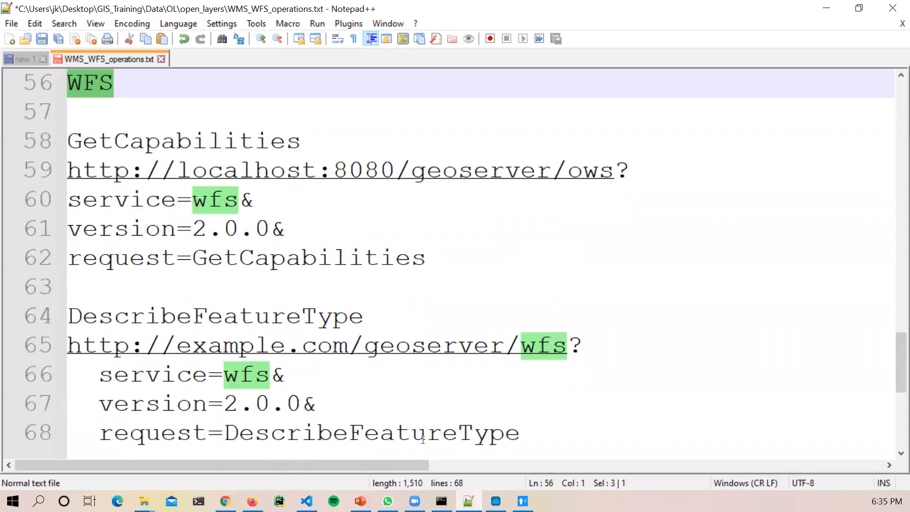
scroll(423, 439, down, 1)
scroll(422, 439, up, 2)
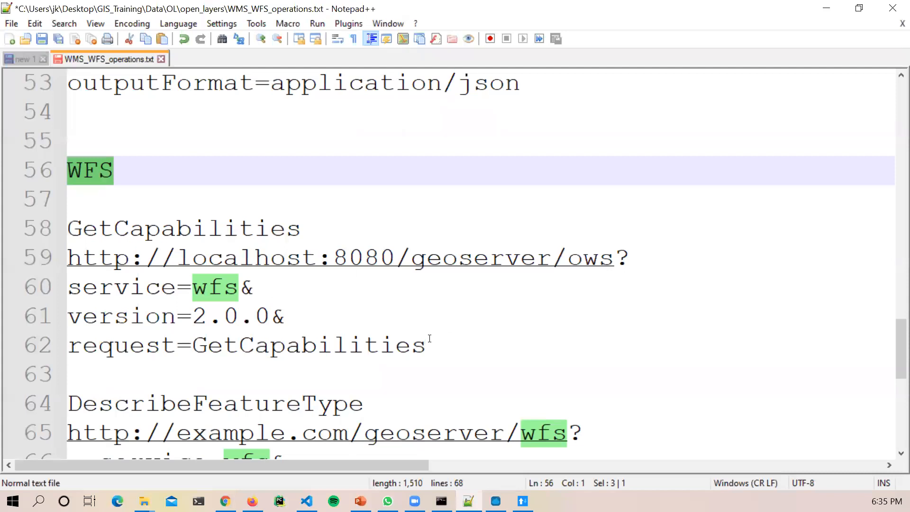
scroll(429, 339, down, 1)
drag(426, 259, 149, 233)
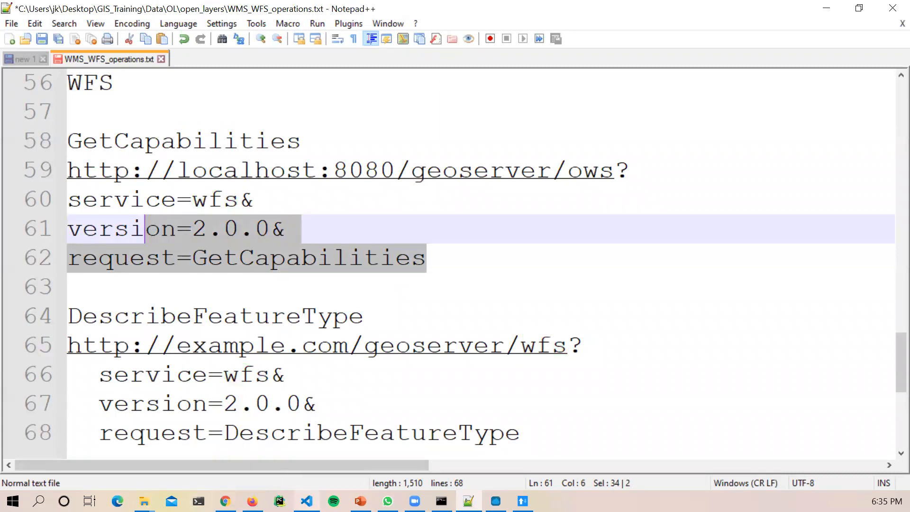
Step: Select and copy the DescribeFeatureType request on lines 65–68
scroll(426, 370, down, 1)
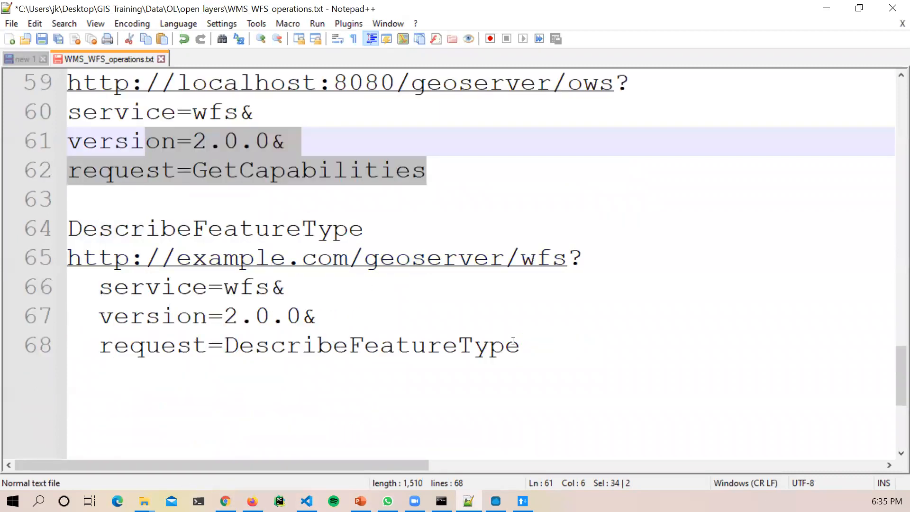
drag(513, 341, 305, 309)
drag(160, 259, 63, 255)
key(ctrl+c)
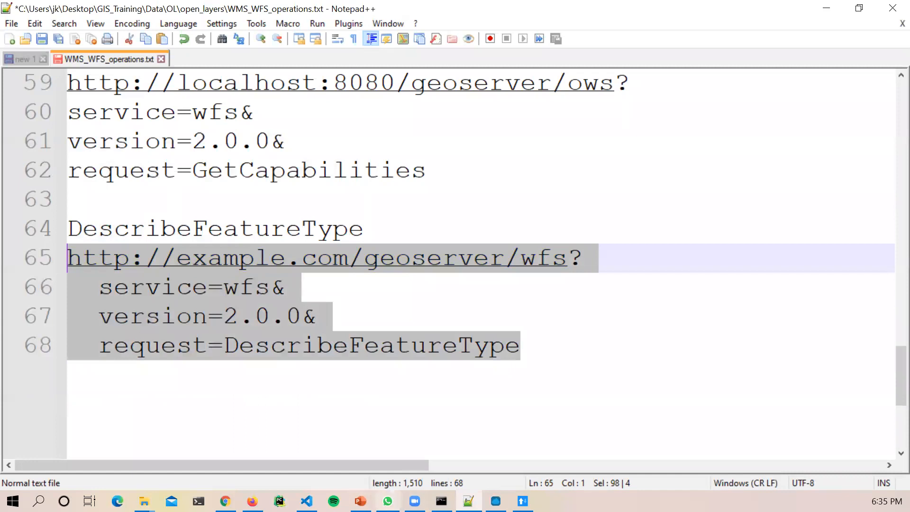
click(496, 501)
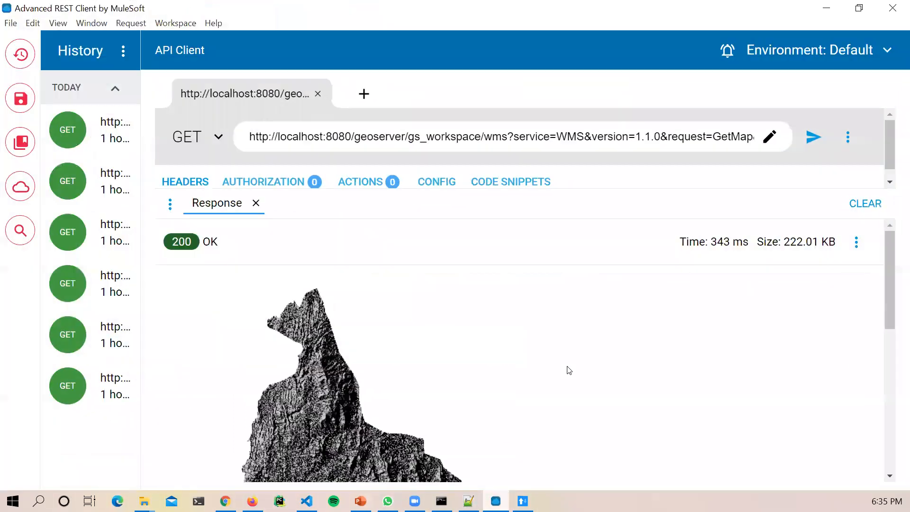
Step: Replace the request URL with the example.com DescribeFeatureType URL and send it, getting 404 Not Found
key(ctrl+a)
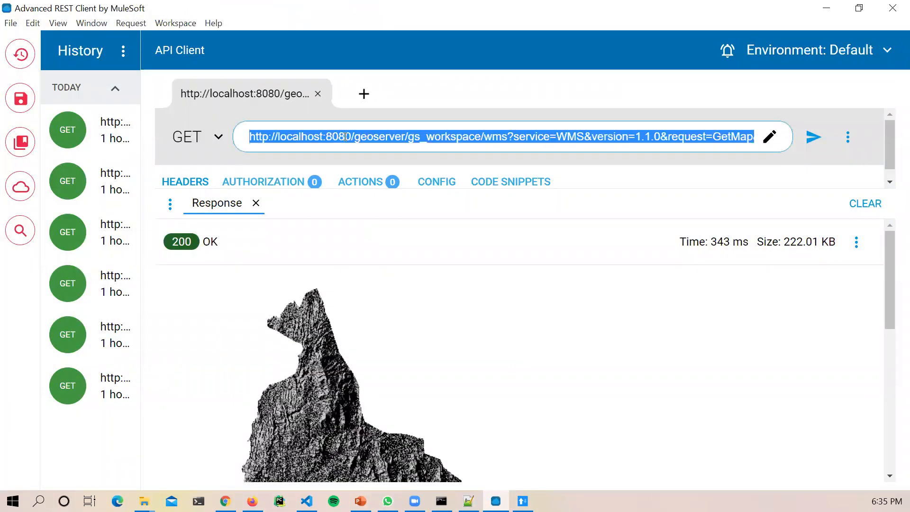
key(ctrl+v)
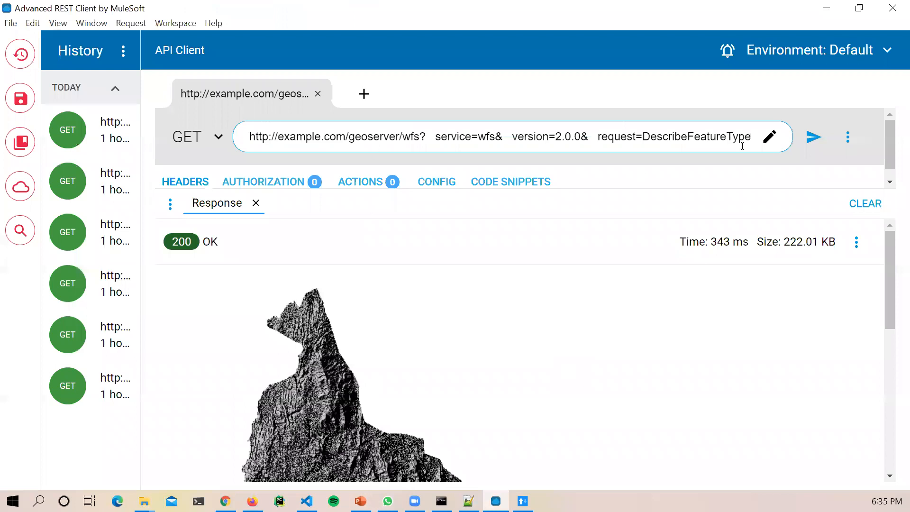
click(813, 137)
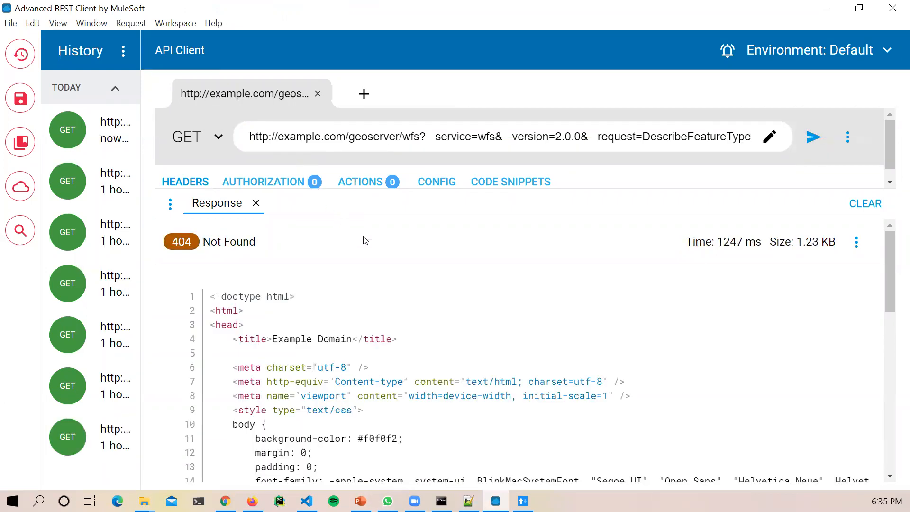
scroll(479, 406, down, 1)
scroll(479, 405, down, 3)
scroll(480, 404, up, 3)
click(469, 501)
Step: Replace example.com with locahost:8080 in the line 65 URL and select lines 65–68
click(327, 258)
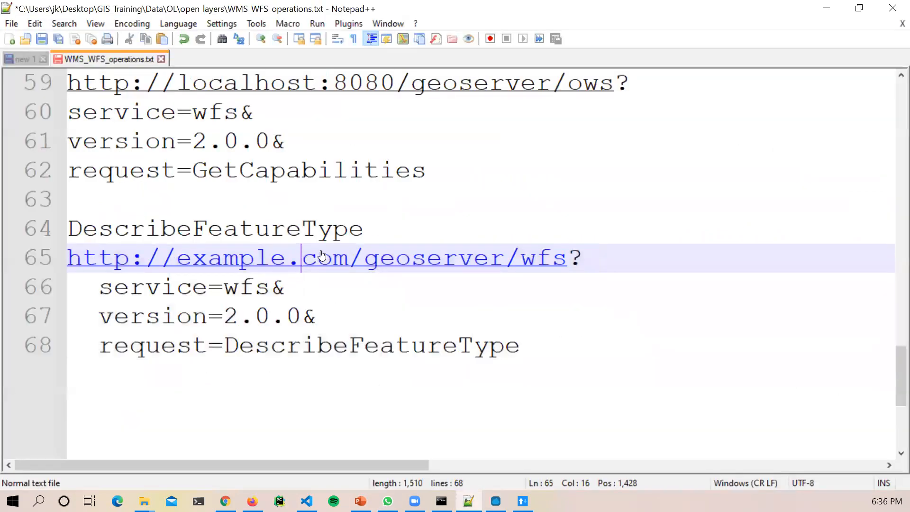
key(Right)
drag(349, 259, 176, 260)
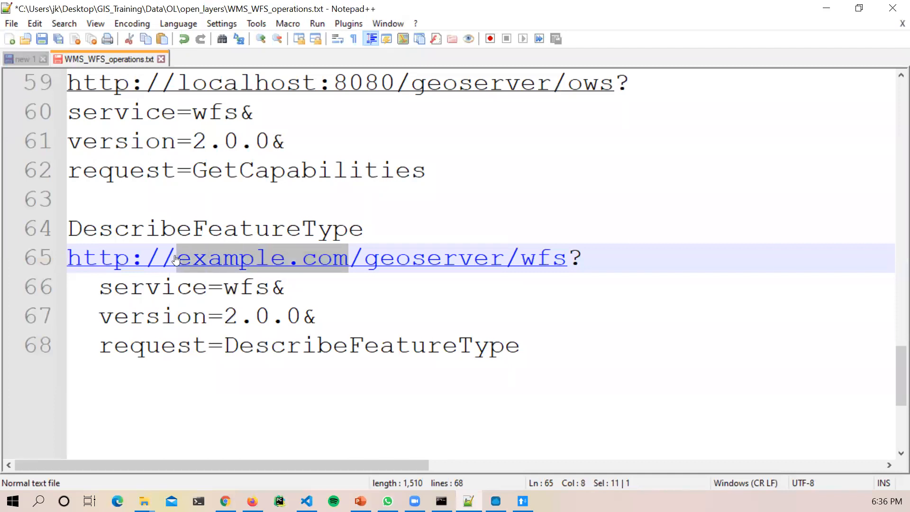
text(locahost)
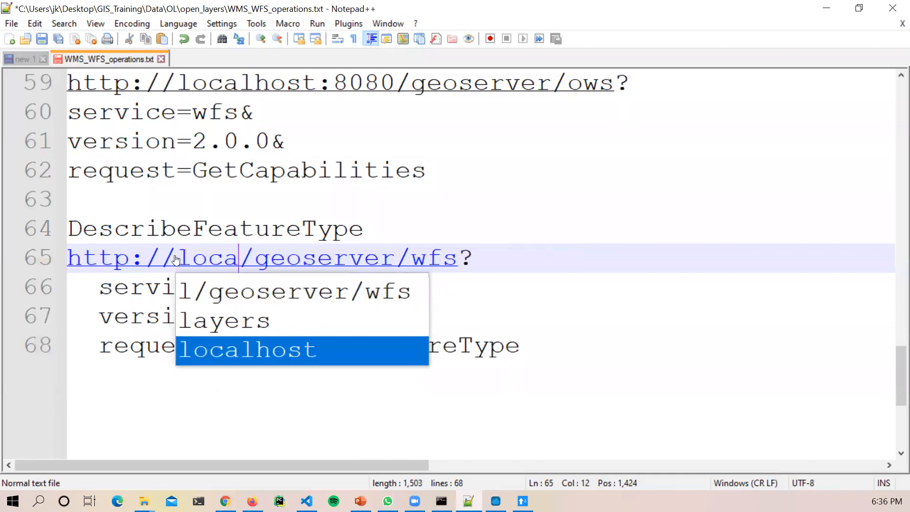
text(:)
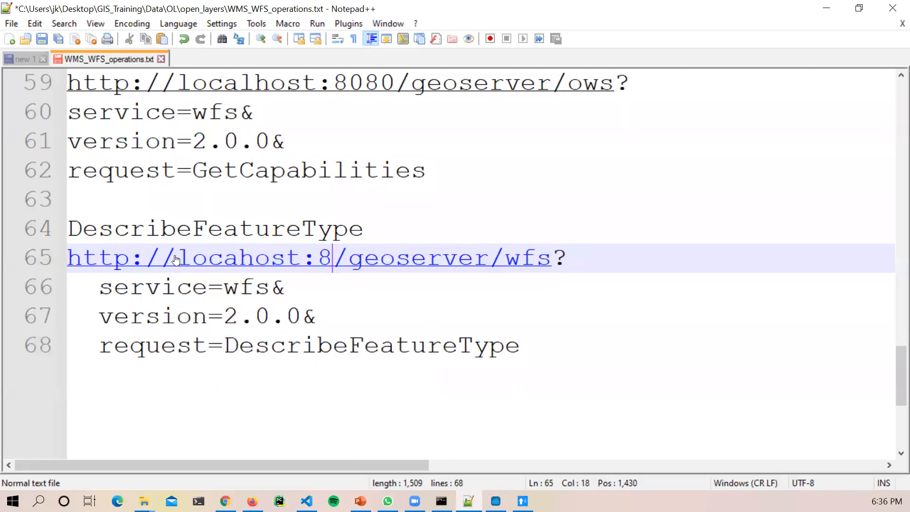
text(80809)
key(BackSpace)
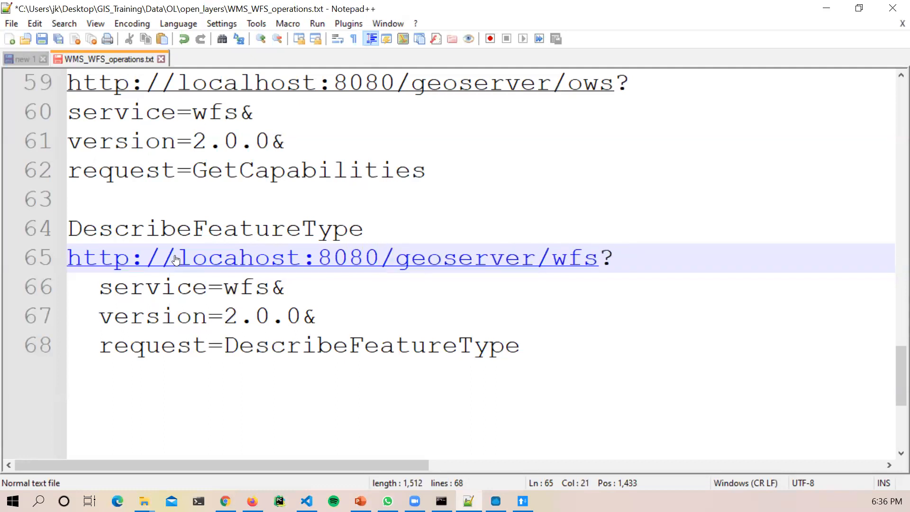
drag(521, 345, 69, 258)
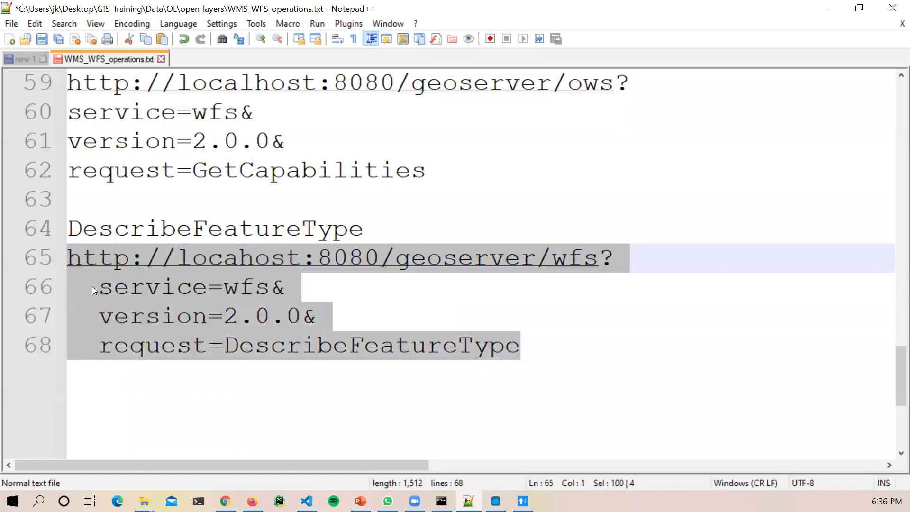
Step: Paste the locahost:8080 DescribeFeatureType URL into Advanced REST Client and send it
click(496, 501)
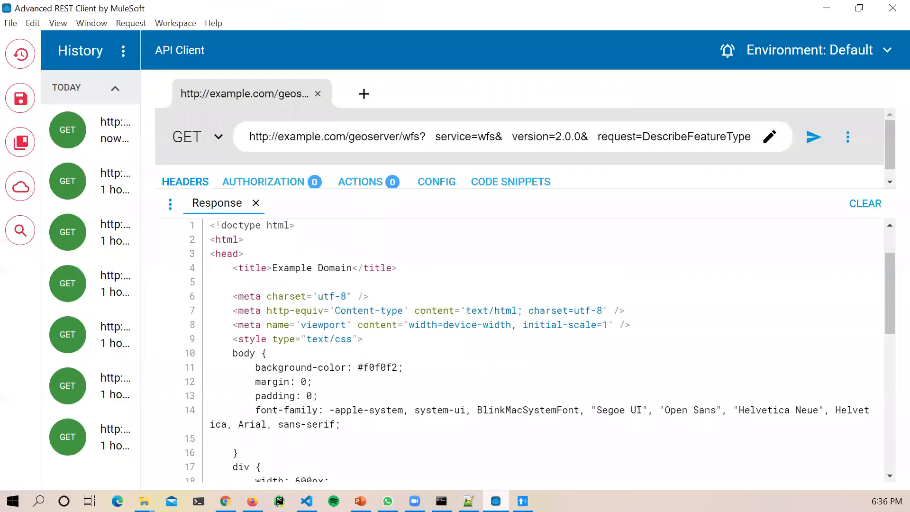
click(629, 135)
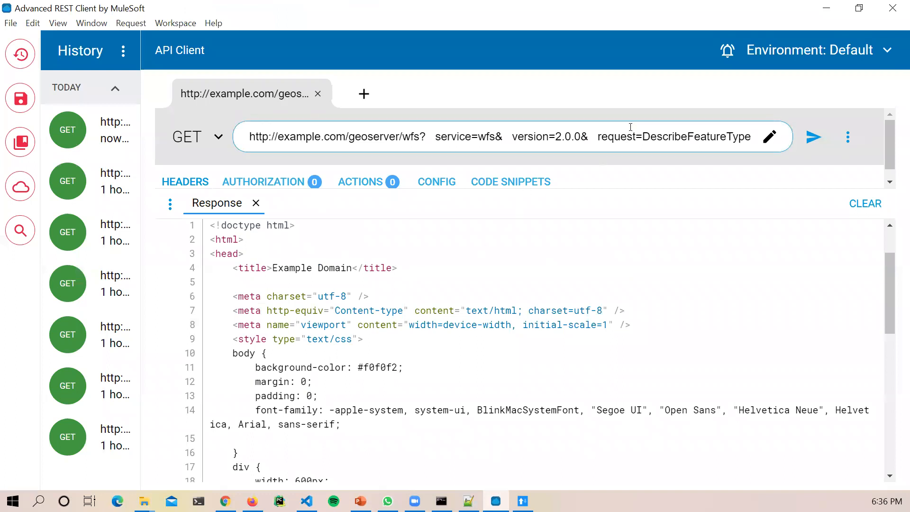
key(ctrl+a)
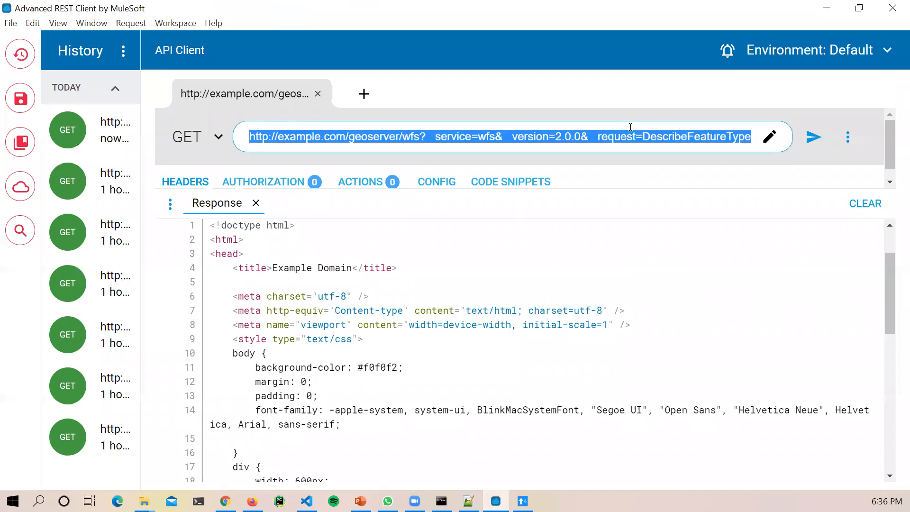
key(BackSpace)
text(http://localhost:8080/geoserver/wfs?  service=wfs&  version=2.0.0&  request=DescribeFeatureType)
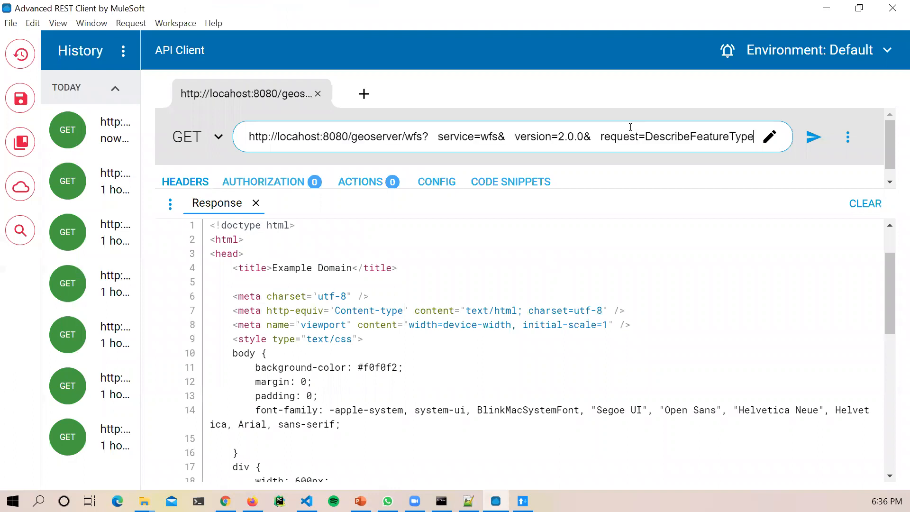
click(814, 138)
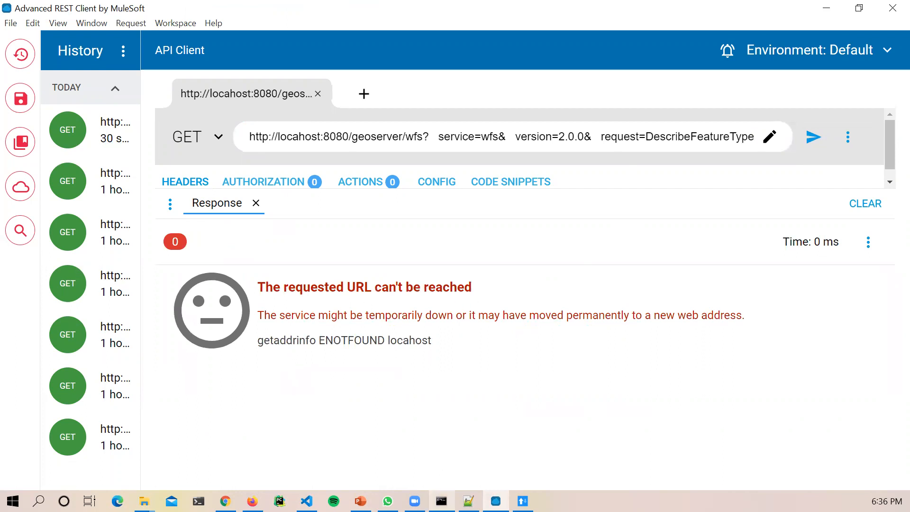
Step: Inspect the getaddrinfo ENOTFOUND locahost error in the response panel
click(468, 501)
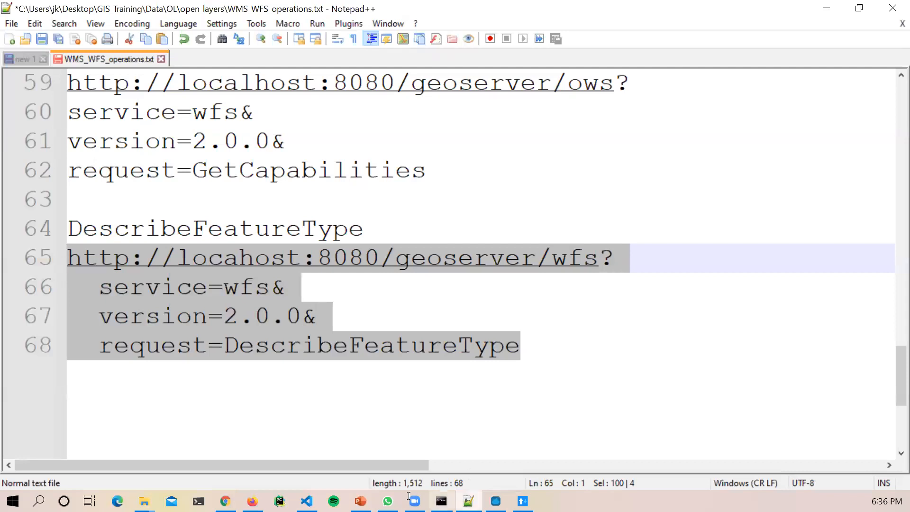
click(496, 501)
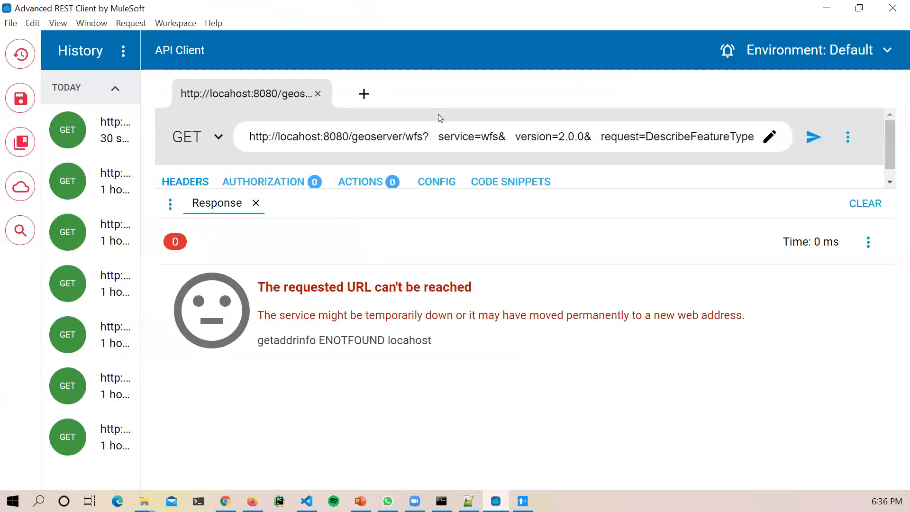
click(484, 136)
click(592, 136)
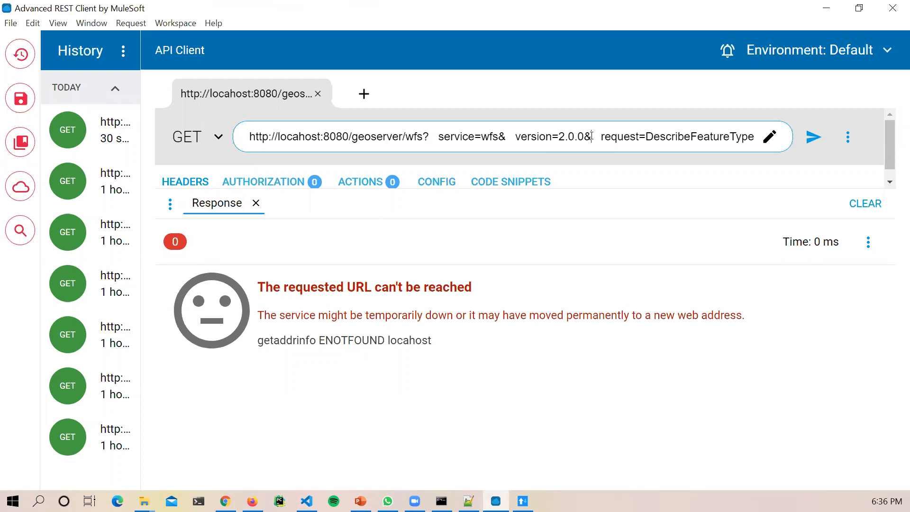
drag(453, 315, 338, 278)
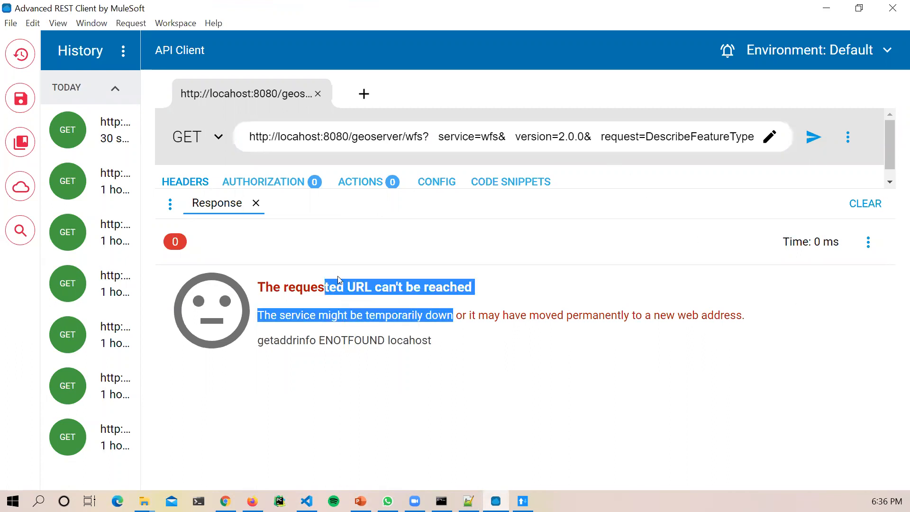
click(363, 291)
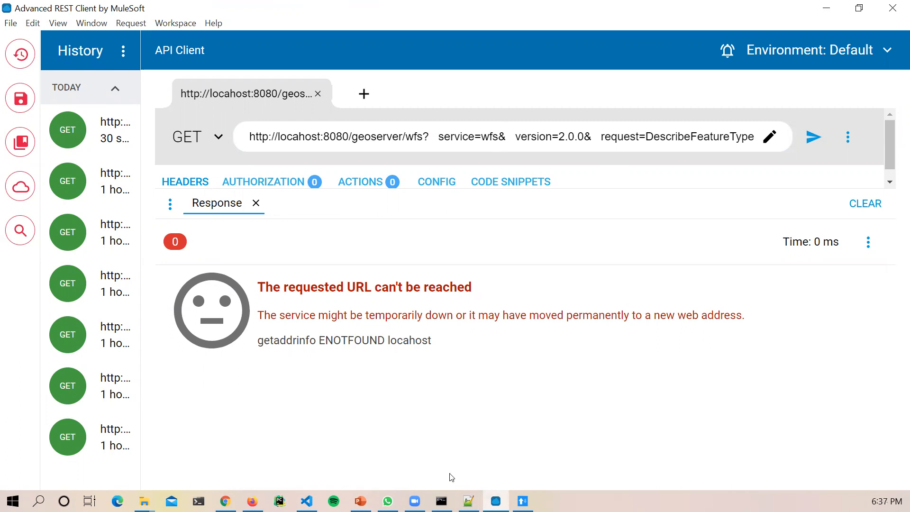
click(468, 501)
Step: Strip the leading spaces from lines 66–68 and select the DescribeFeatureType request on lines 65–68
click(102, 290)
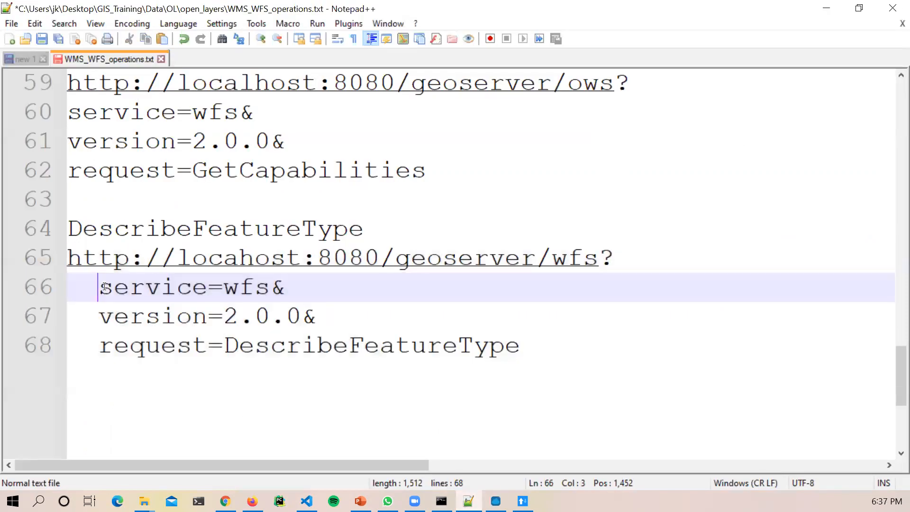
key(Delete)
key(Delete)
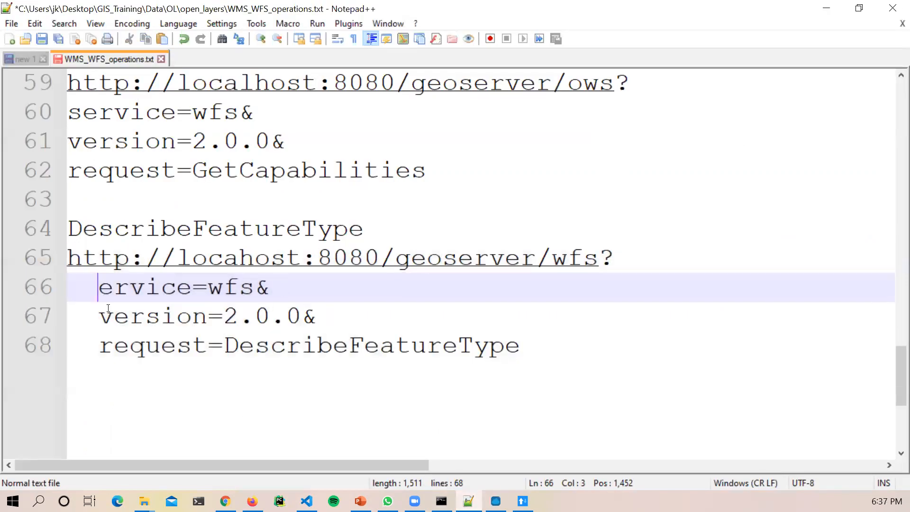
text(se)
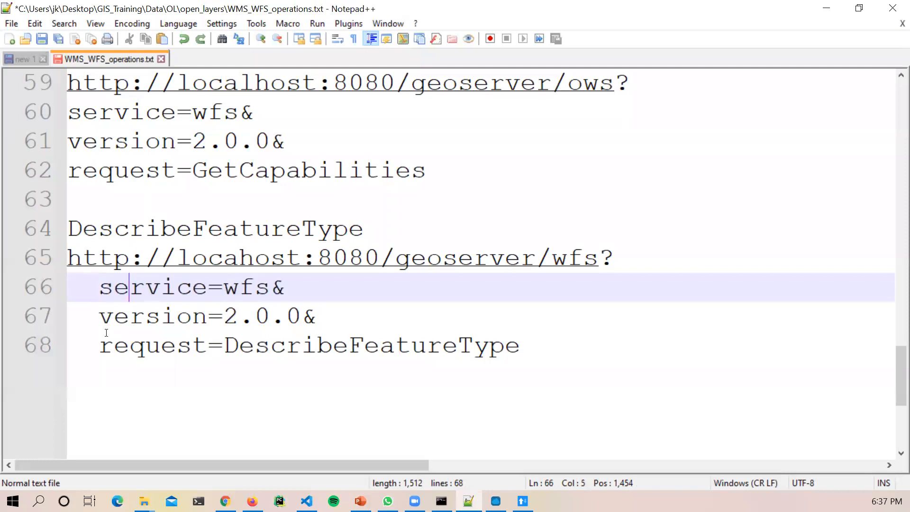
click(102, 290)
key(BackSpace)
key(BackSpace)
click(100, 316)
key(BackSpace)
key(BackSpace)
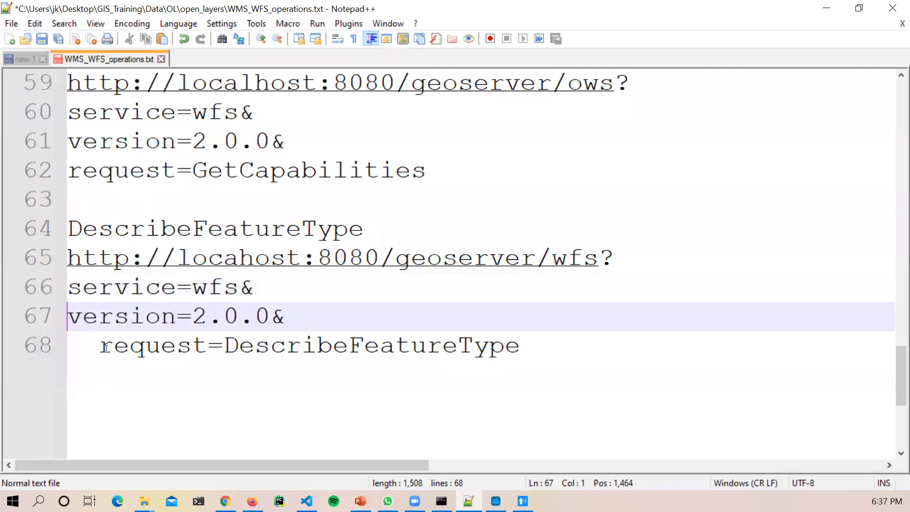
click(104, 349)
key(BackSpace)
key(BackSpace)
drag(493, 347, 63, 262)
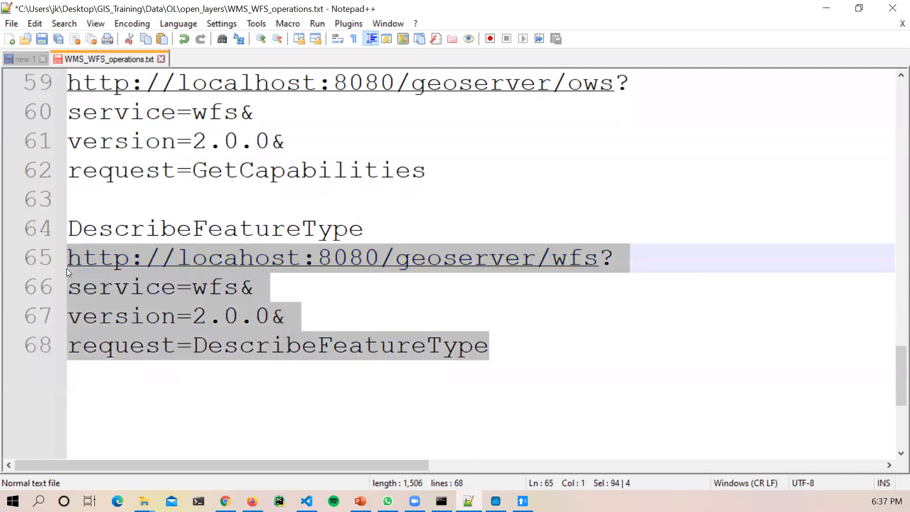
Step: Paste the DescribeFeatureType URL, delete its three spaces, and send it
click(496, 501)
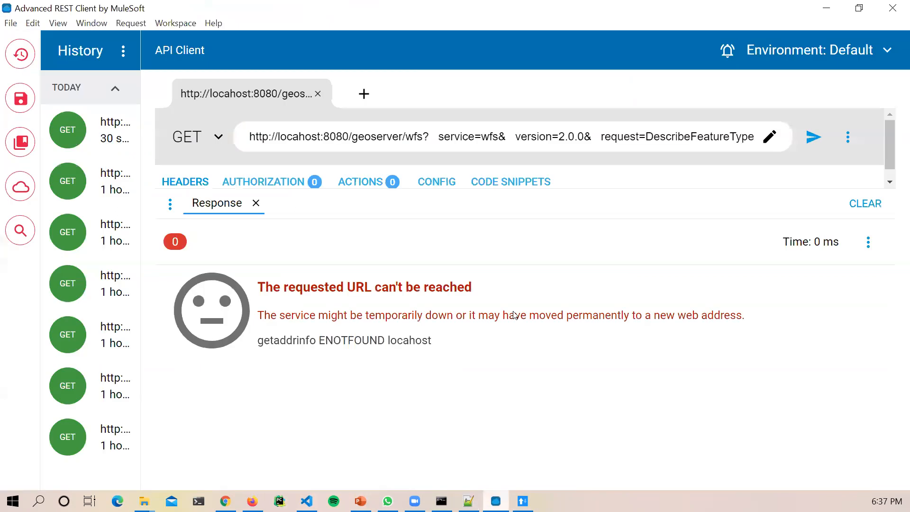
click(407, 140)
key(ctrl+a)
key(BackSpace)
text(http://localhost:8080/geoserver/wfs? service=wfs& version=2.0.0& request=DescribeFeatureType)
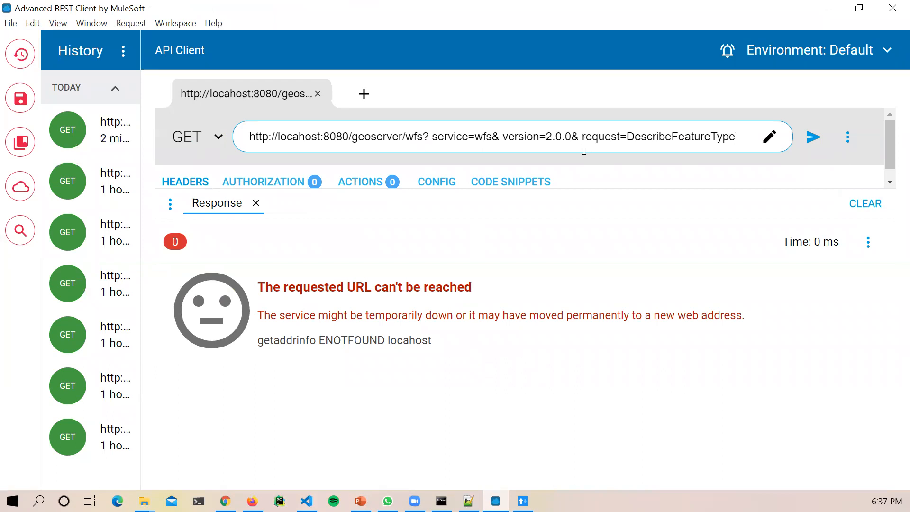
key(BackSpace)
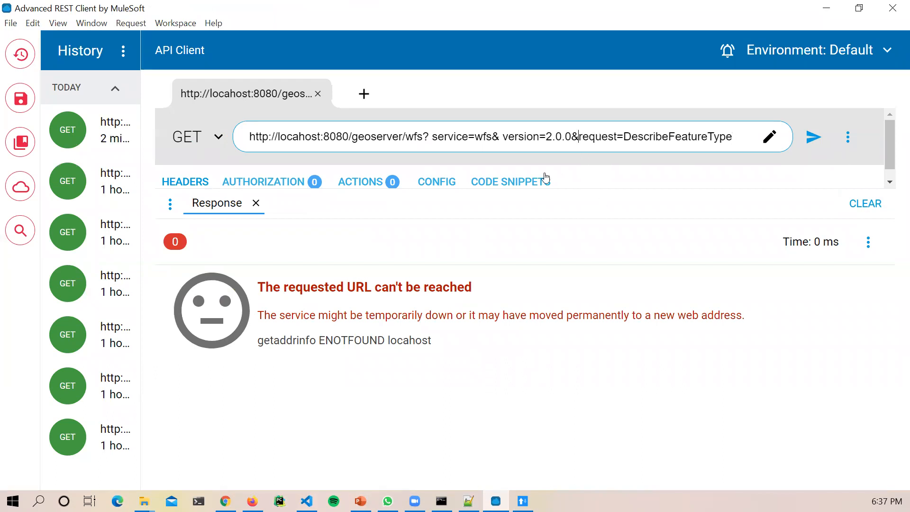
click(502, 139)
key(BackSpace)
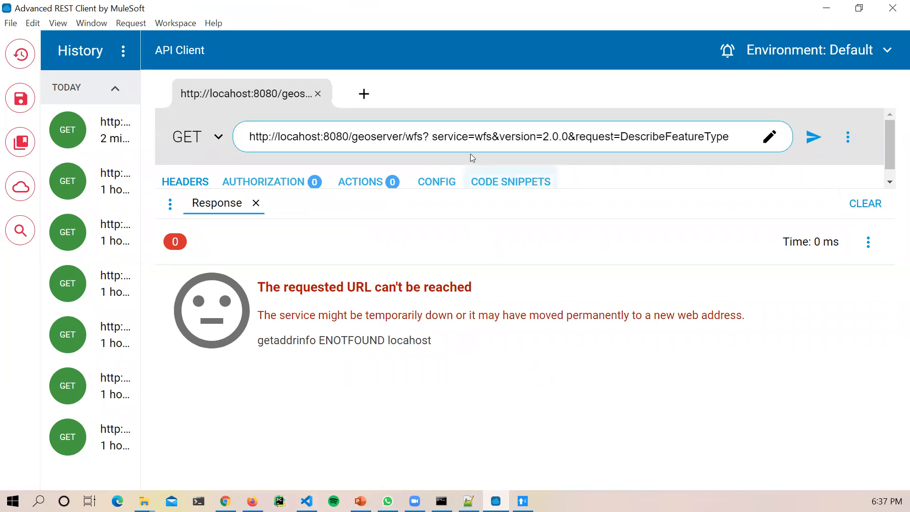
click(431, 137)
key(BackSpace)
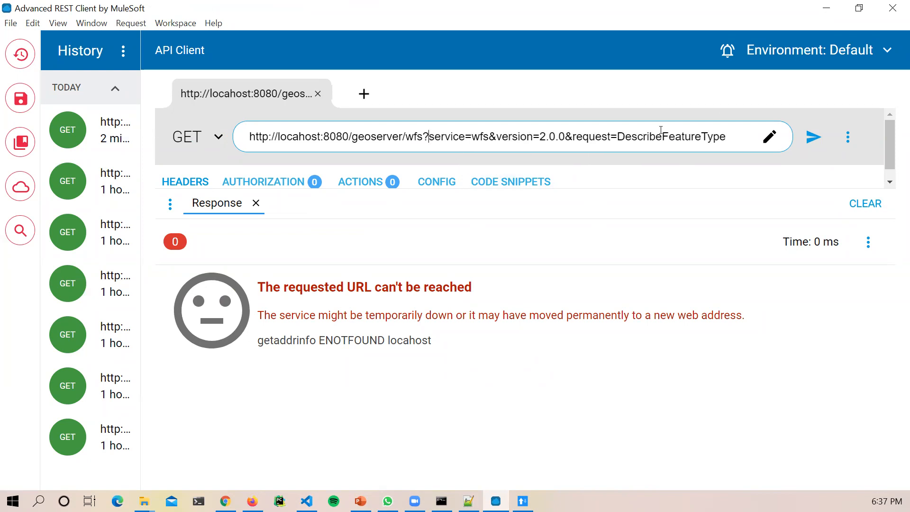
click(813, 137)
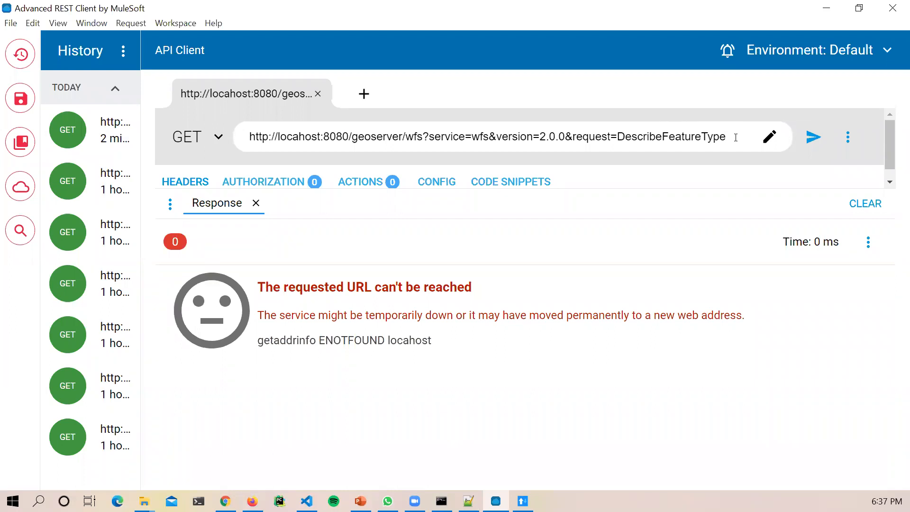
Step: Change the endpoint from geoserver/wfs to geoserver/ows, resend, and copy the full URL
drag(423, 137, 406, 137)
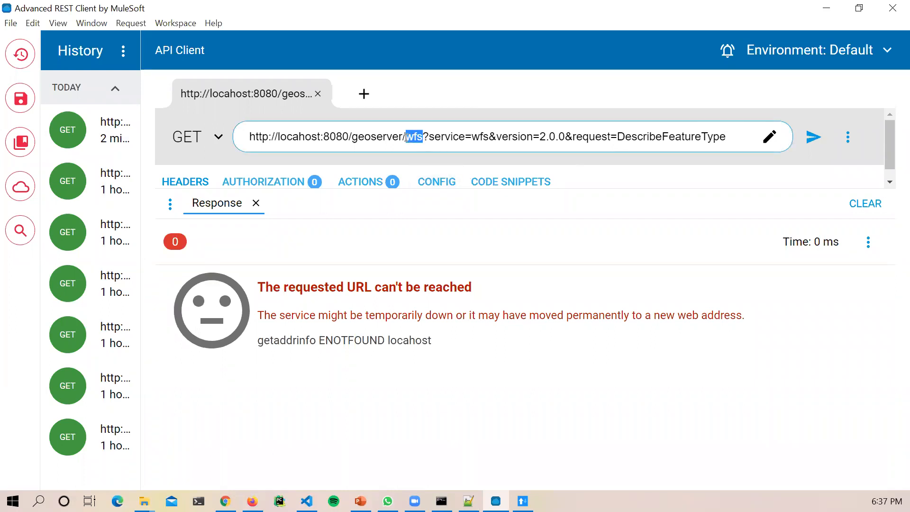
text(ows)
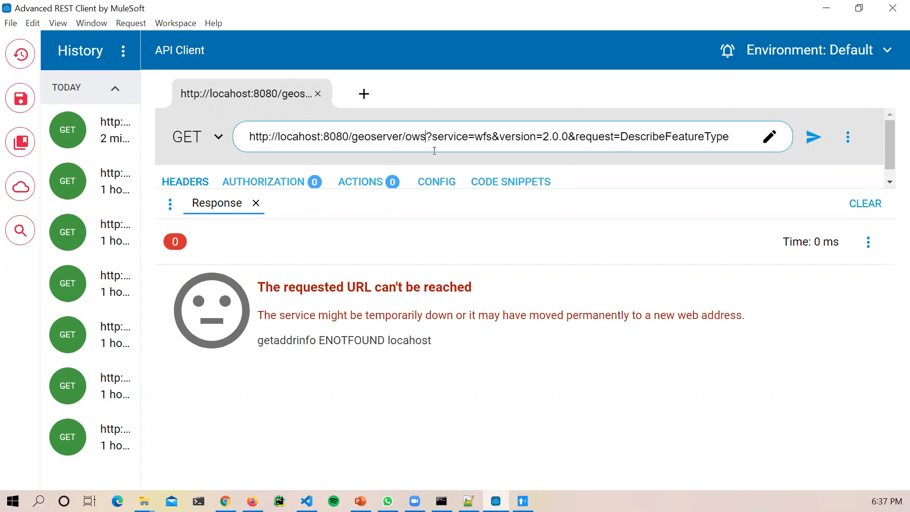
click(813, 137)
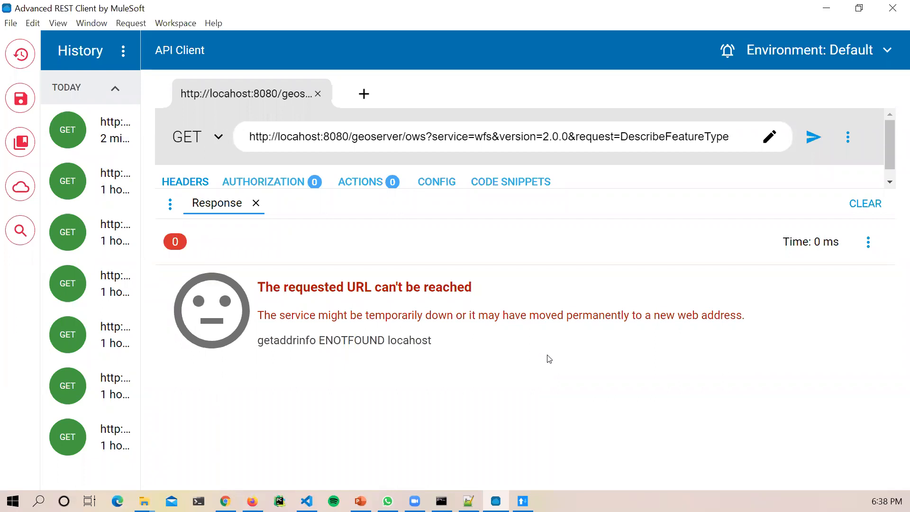
drag(730, 137, 211, 147)
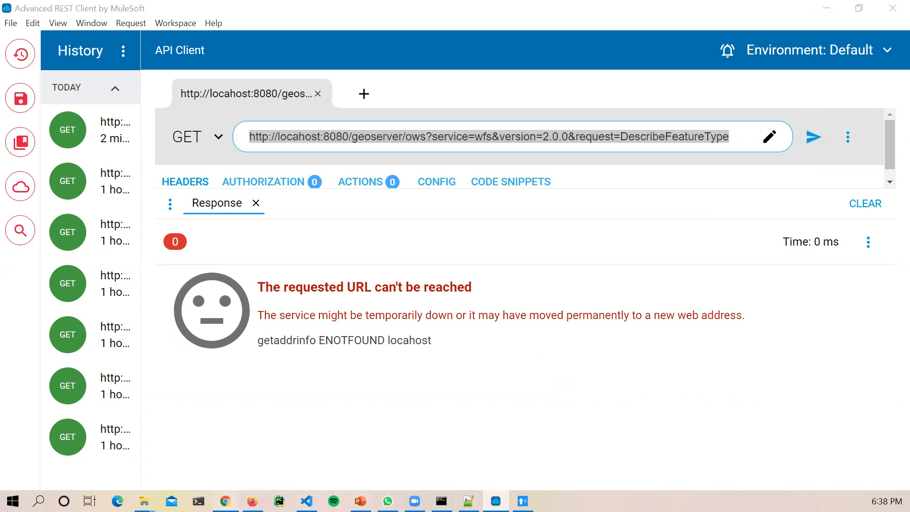
click(225, 501)
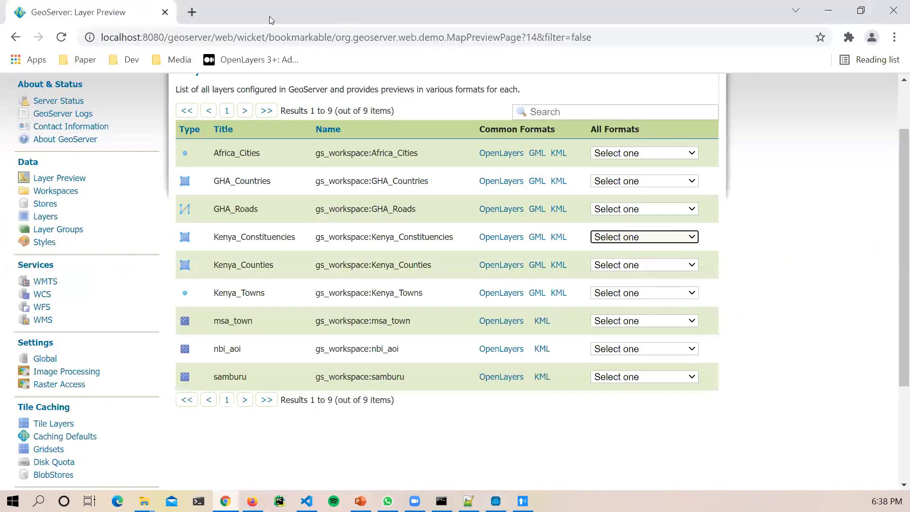
Step: Load the copied DescribeFeatureType URL in a new Chrome tab and reload the unreachable page
click(191, 11)
text(http://localhost:8080/geoserver/ows?service=wfs&version=2.0.0&request=DescribeFeatureType)
key(Return)
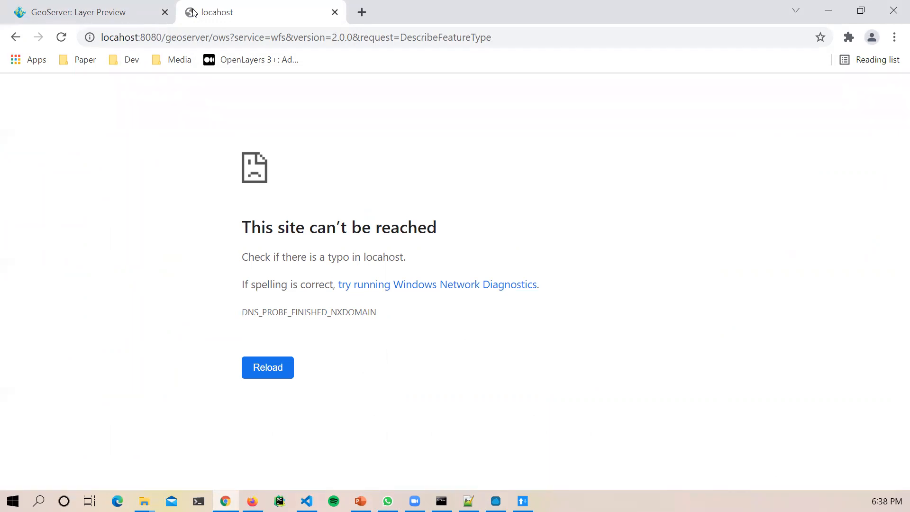
key(F5)
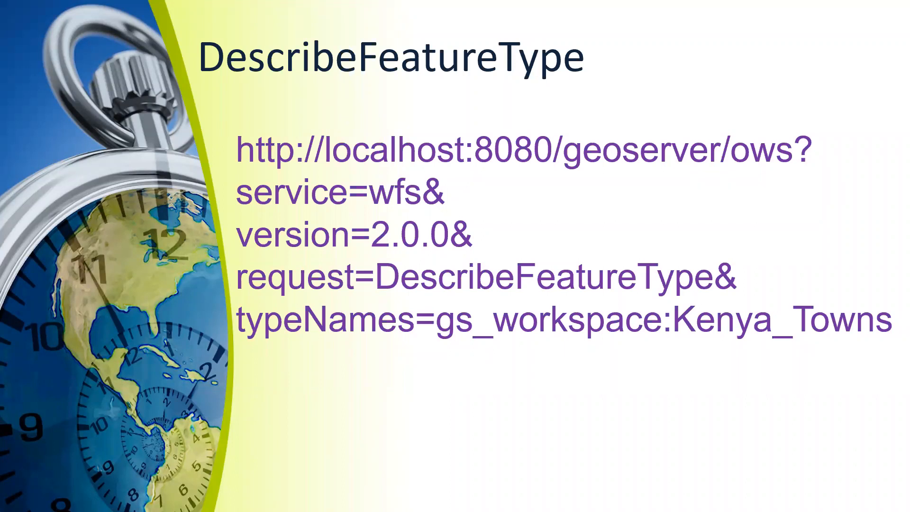
key(Right)
key(Left)
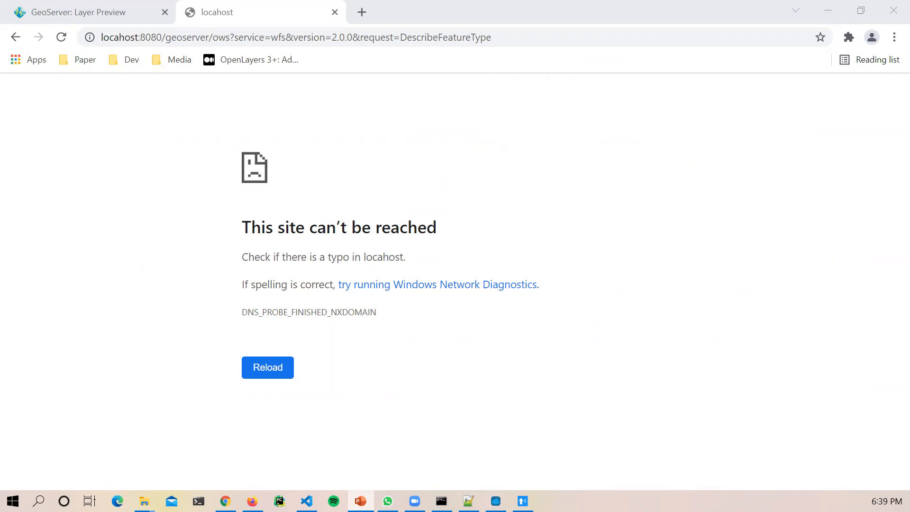
Step: Leave the slideshow and bring Advanced REST Client back to the front
key(alt+Tab)
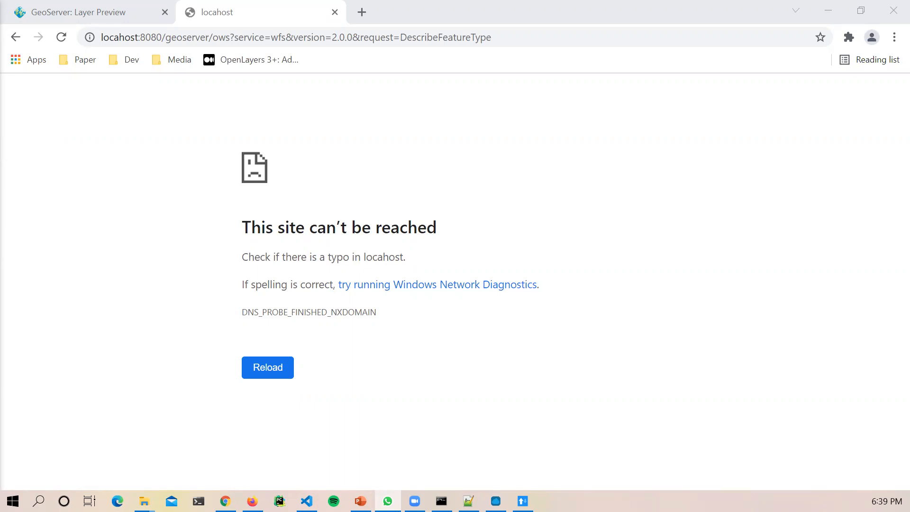
click(496, 501)
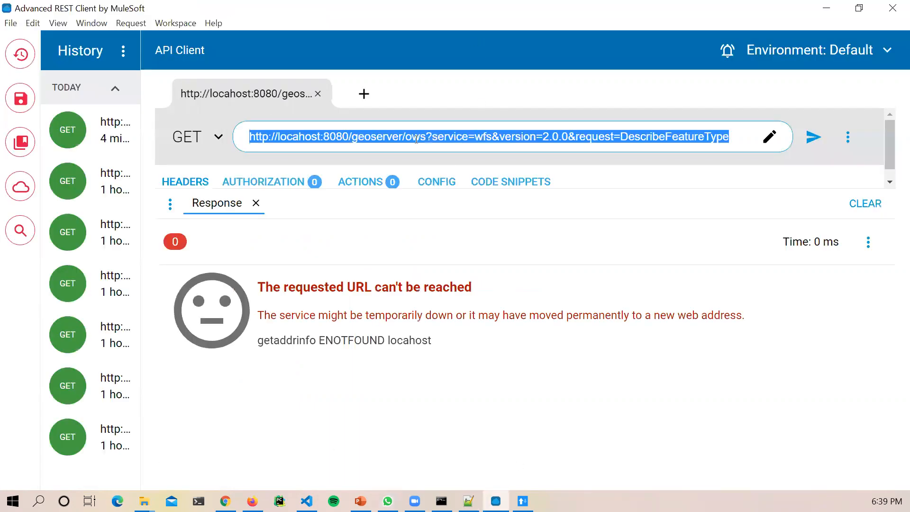
Step: Send the Kenya_Towns DescribeFeatureType URL, then remove the spaces before service= and request= and resend
key(ctrl+v)
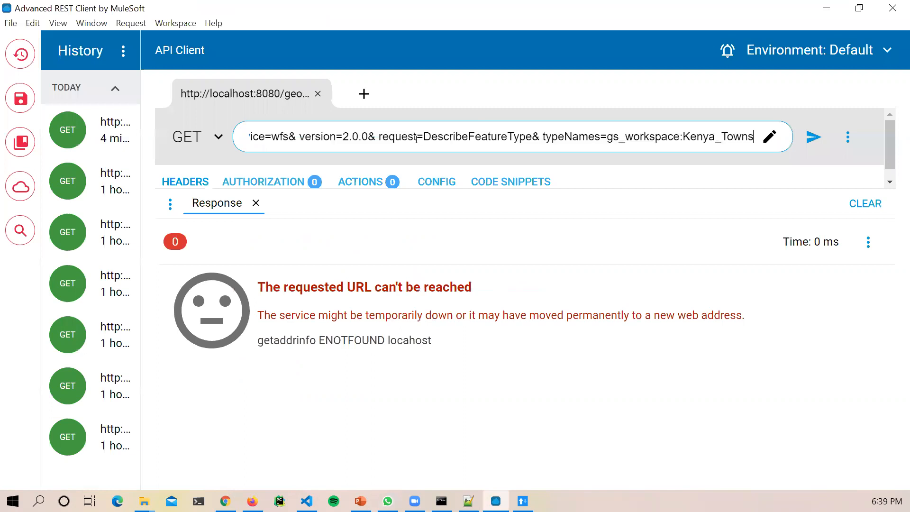
click(813, 137)
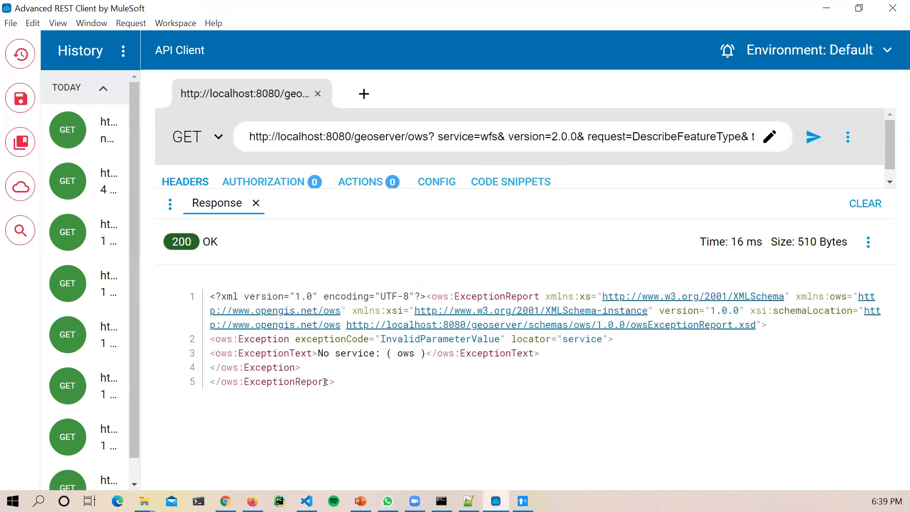
click(438, 137)
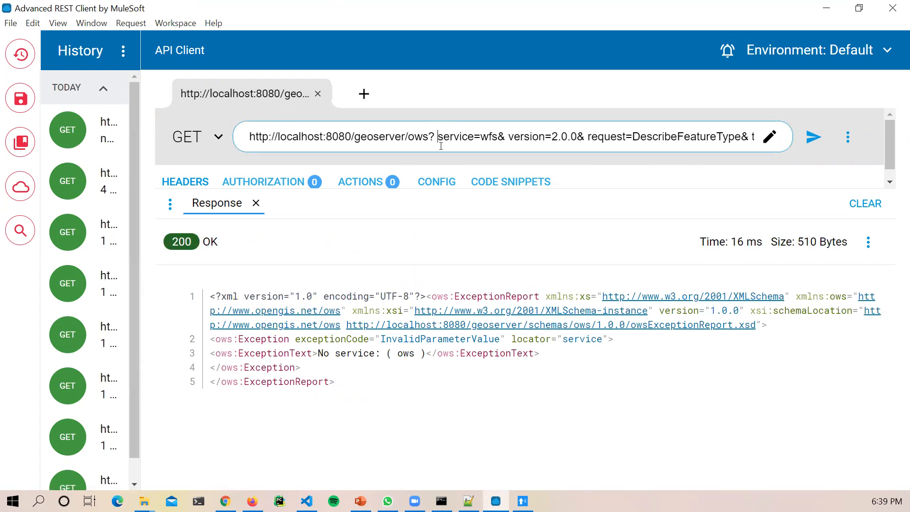
key(BackSpace)
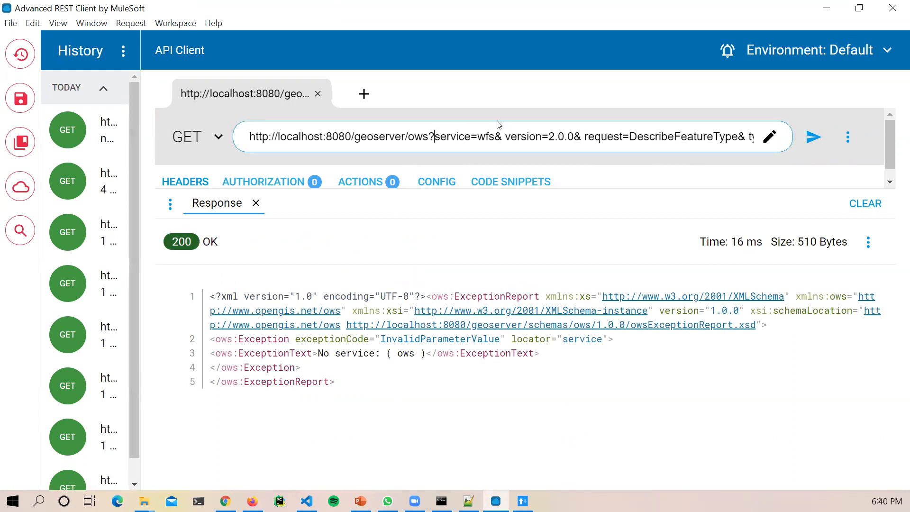
click(586, 136)
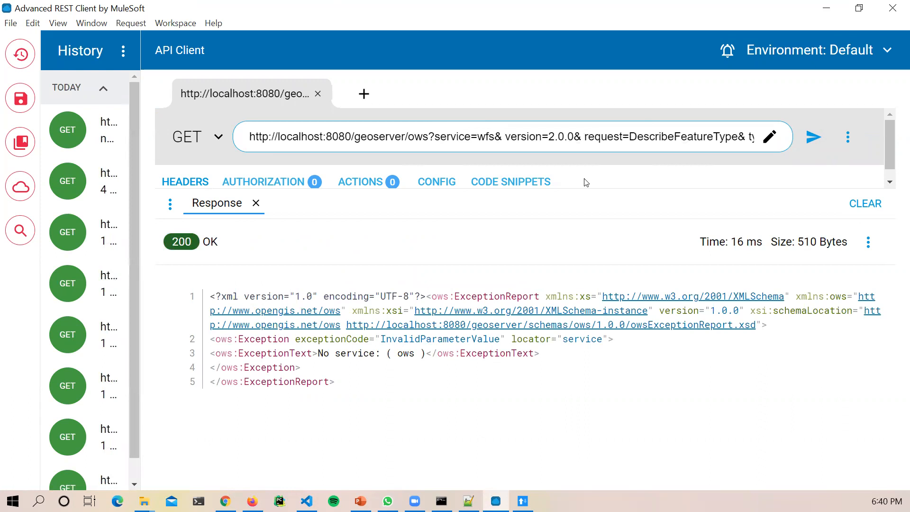
key(BackSpace)
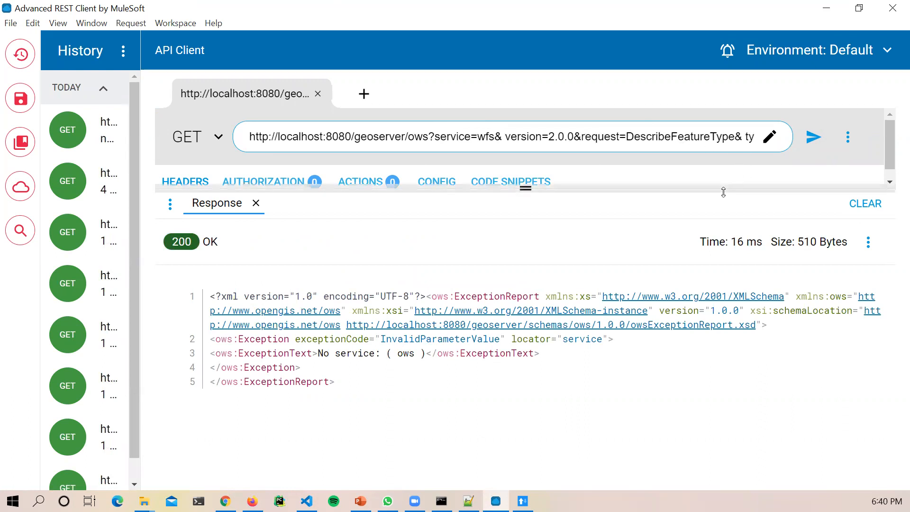
click(815, 139)
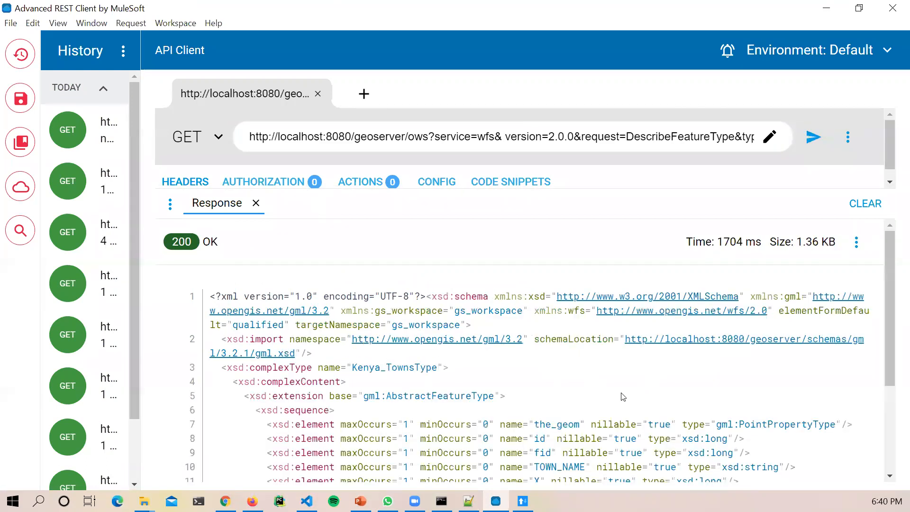
Step: Remove the stray space before version= and resend the DescribeFeatureType request
scroll(623, 397, down, 3)
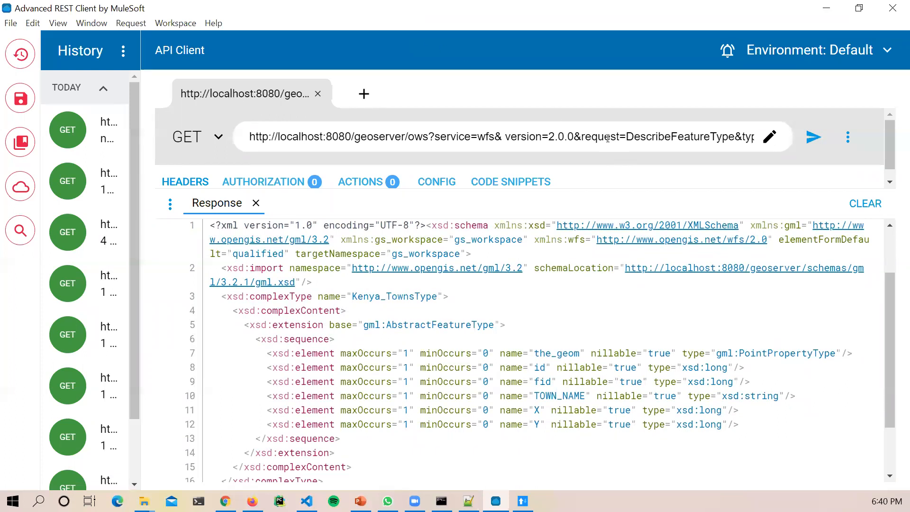
click(506, 136)
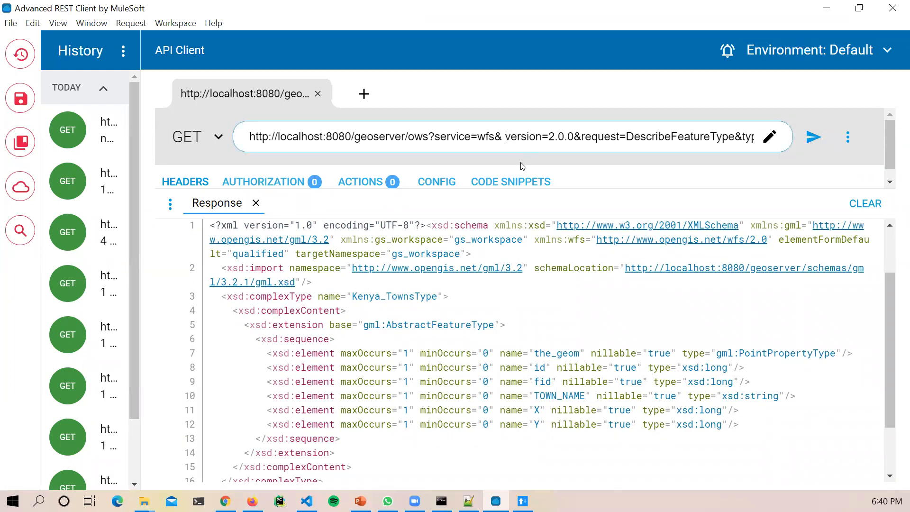
key(BackSpace)
click(805, 152)
Step: Review the Kenya_TownsType XSD response and check the typeNames at the URL's end
scroll(522, 417, down, 2)
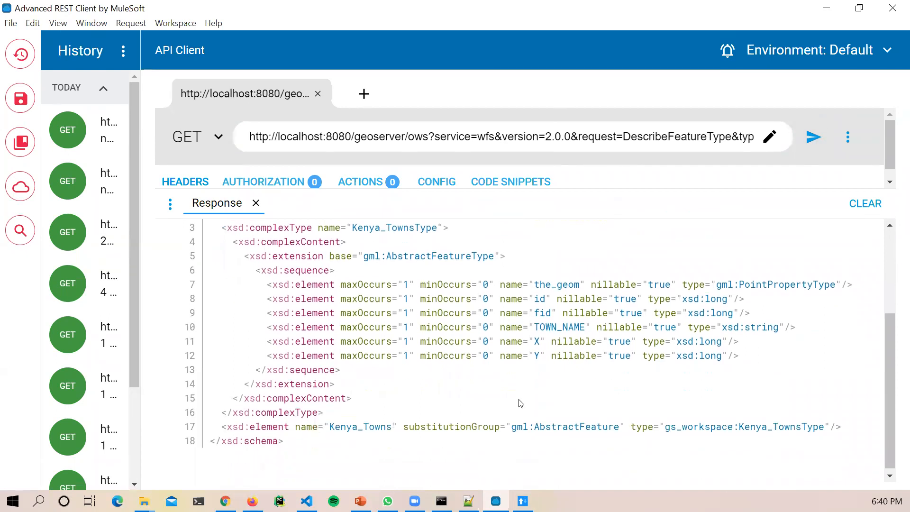
drag(320, 419, 508, 424)
click(548, 451)
scroll(557, 461, up, 2)
scroll(557, 461, up, 2)
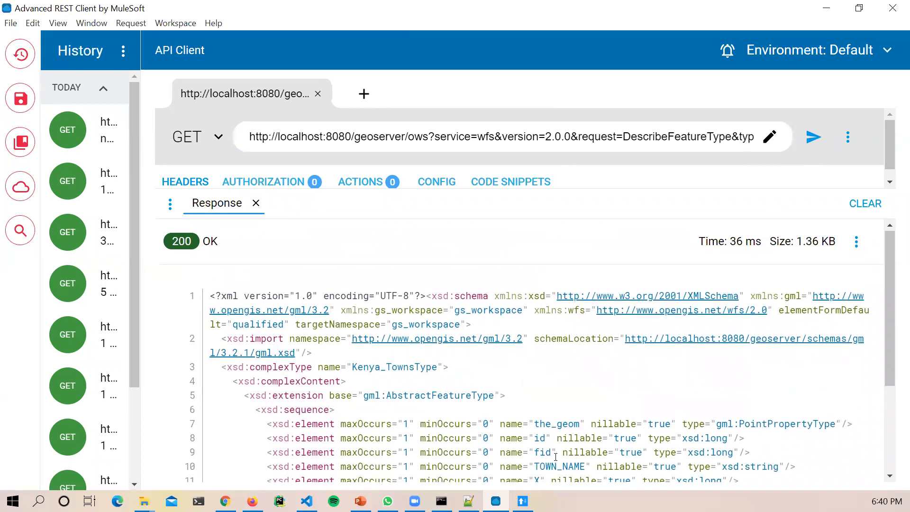
click(656, 136)
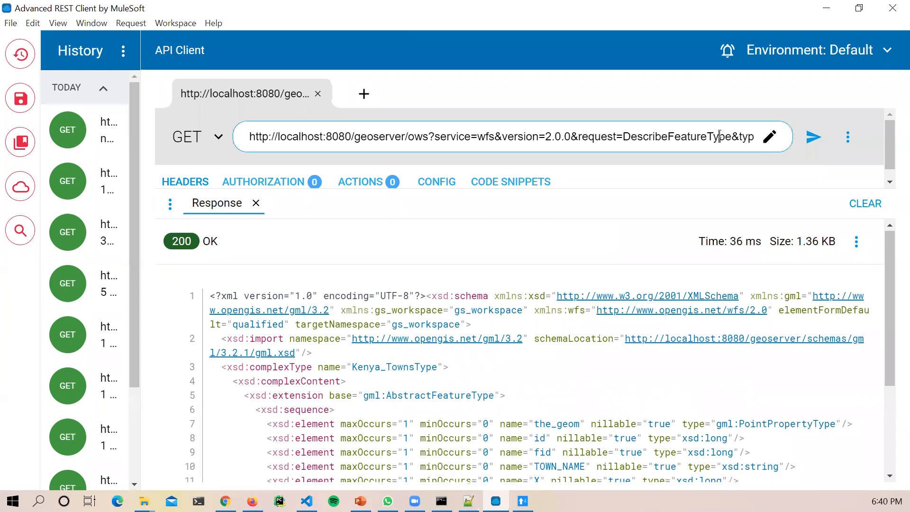
key(End)
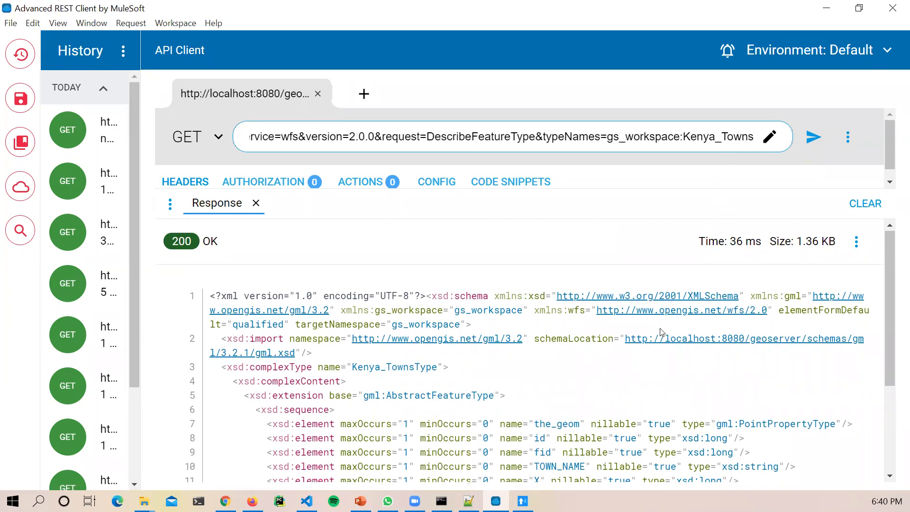
scroll(666, 412, down, 1)
scroll(666, 412, down, 3)
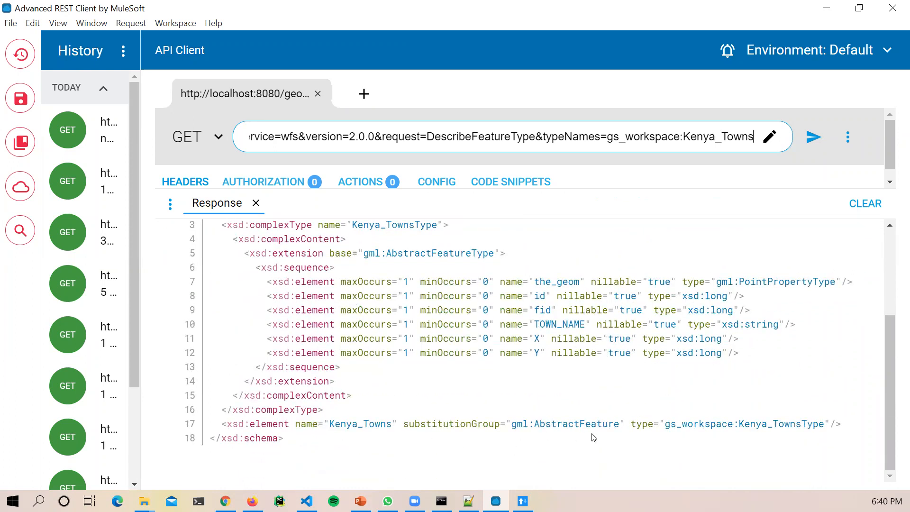
click(684, 428)
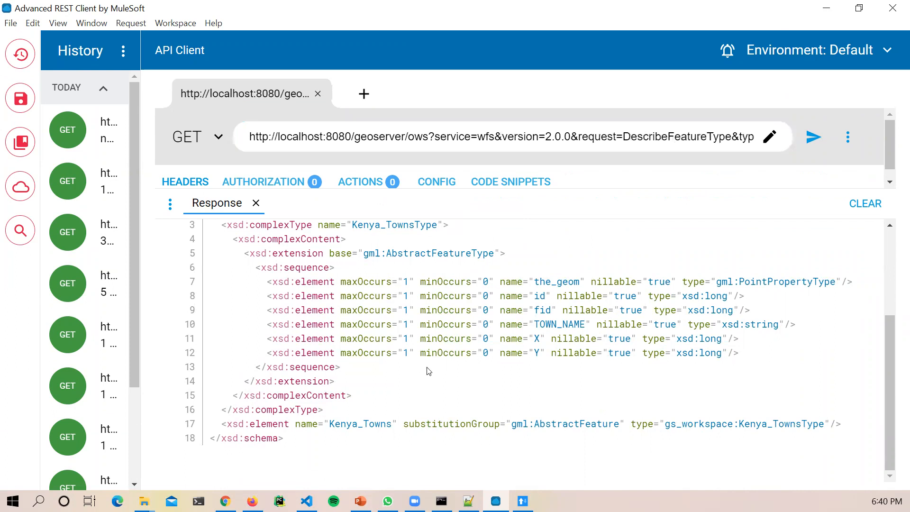
Step: Highlight the gml: prefix in the schema, then bring up the WMS_WFS_operations.txt notes
scroll(427, 367, up, 6)
scroll(428, 367, up, 1)
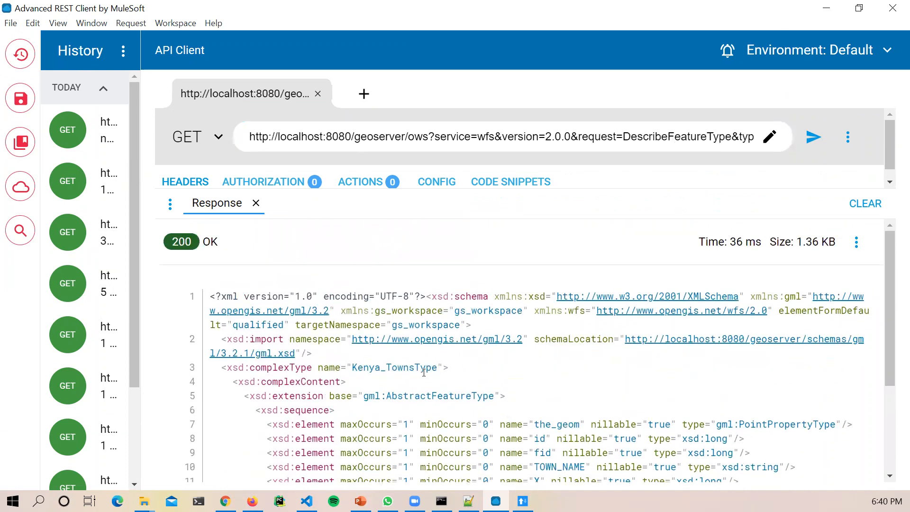
drag(351, 367, 449, 368)
scroll(487, 414, down, 1)
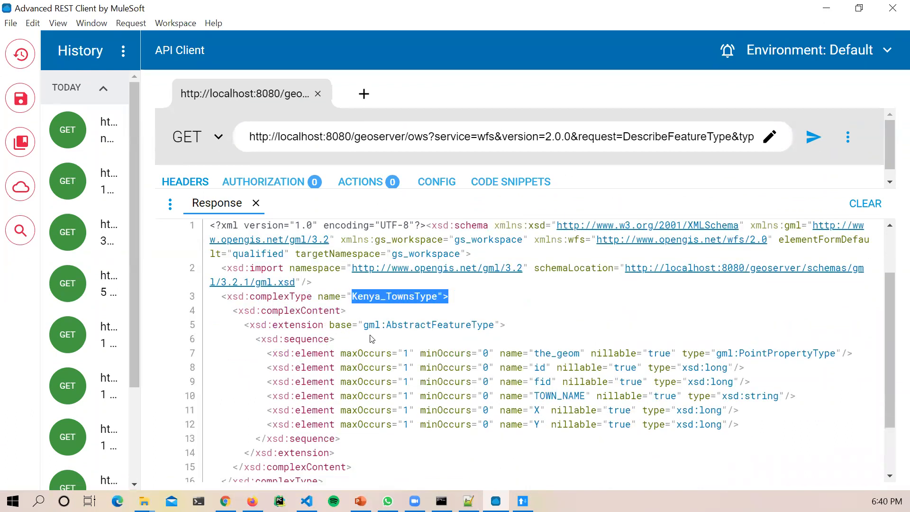
drag(364, 327, 386, 327)
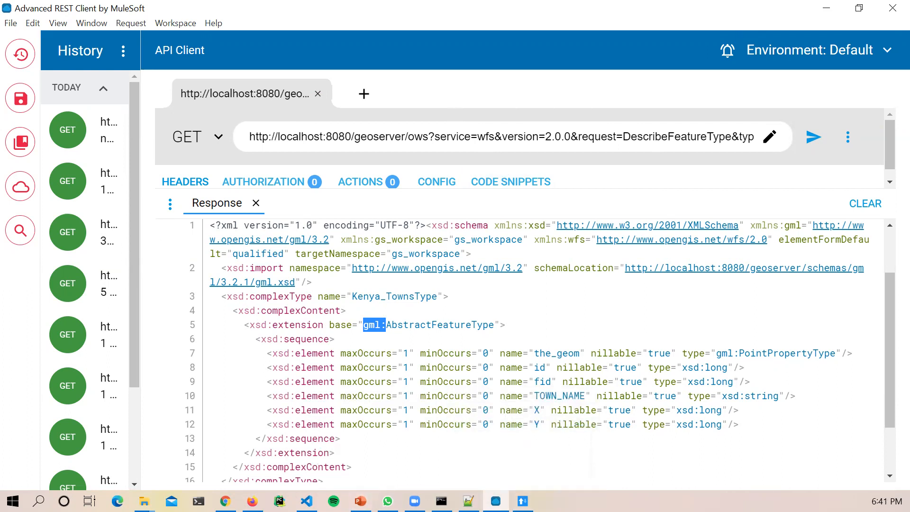
click(361, 501)
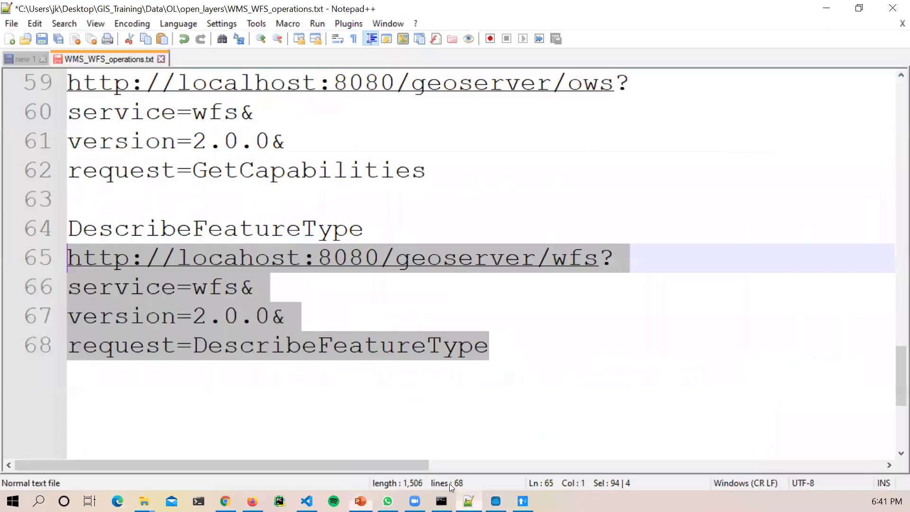
click(468, 501)
scroll(311, 303, down, 3)
scroll(311, 303, up, 5)
scroll(312, 302, down, 2)
scroll(312, 300, up, 4)
scroll(313, 299, up, 14)
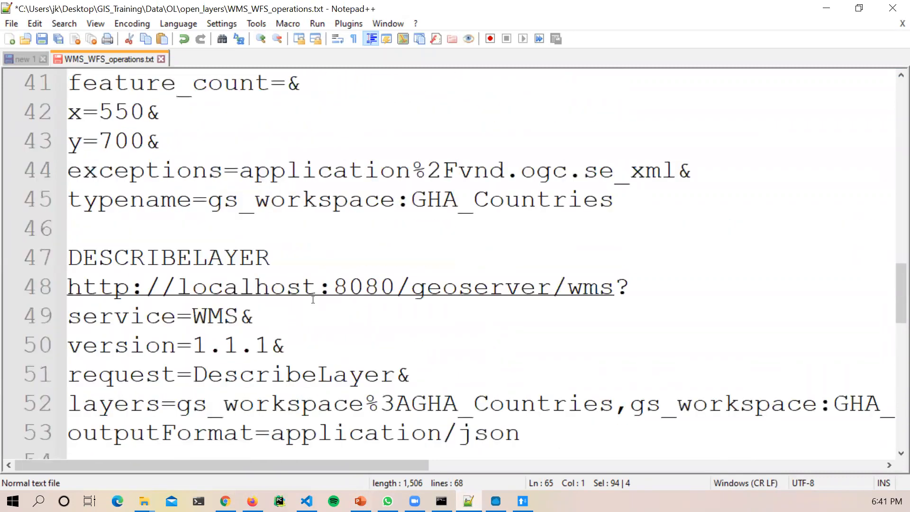
scroll(313, 300, up, 2)
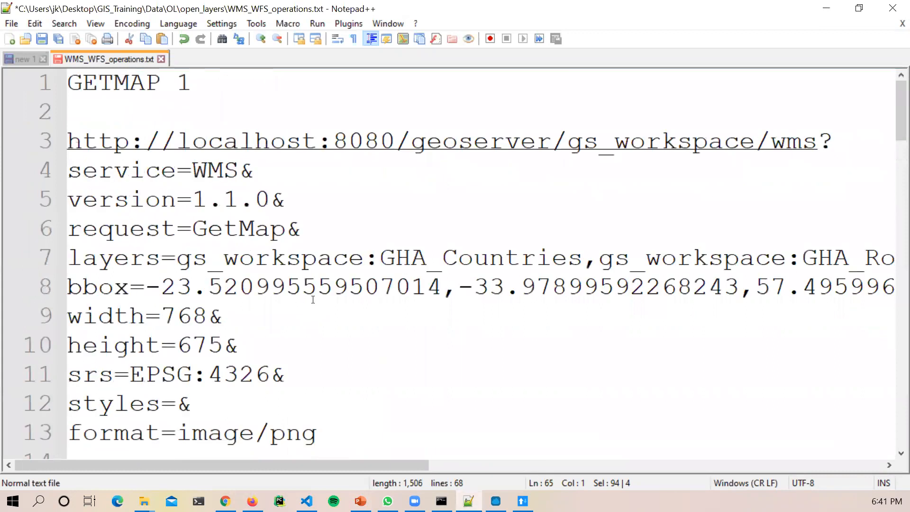
scroll(313, 300, down, 20)
scroll(313, 299, up, 3)
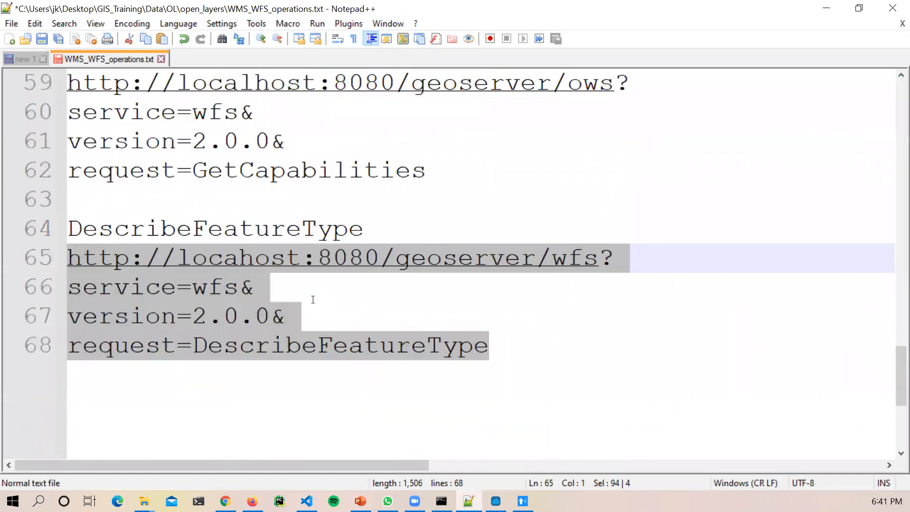
scroll(311, 298, down, 1)
click(290, 218)
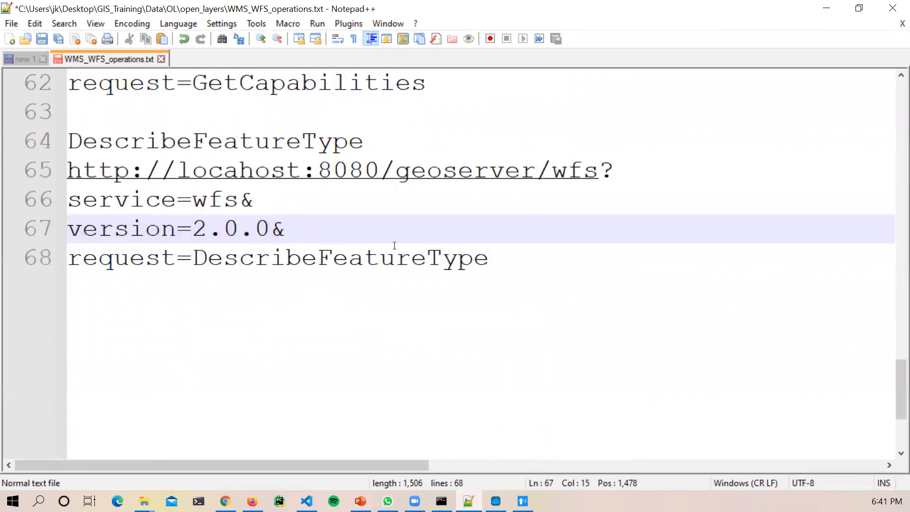
scroll(392, 251, up, 1)
scroll(327, 278, up, 1)
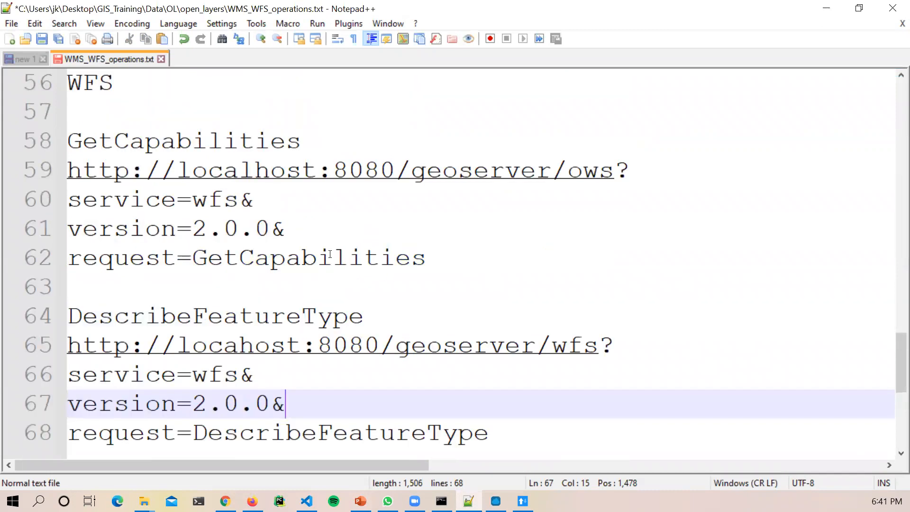
click(332, 257)
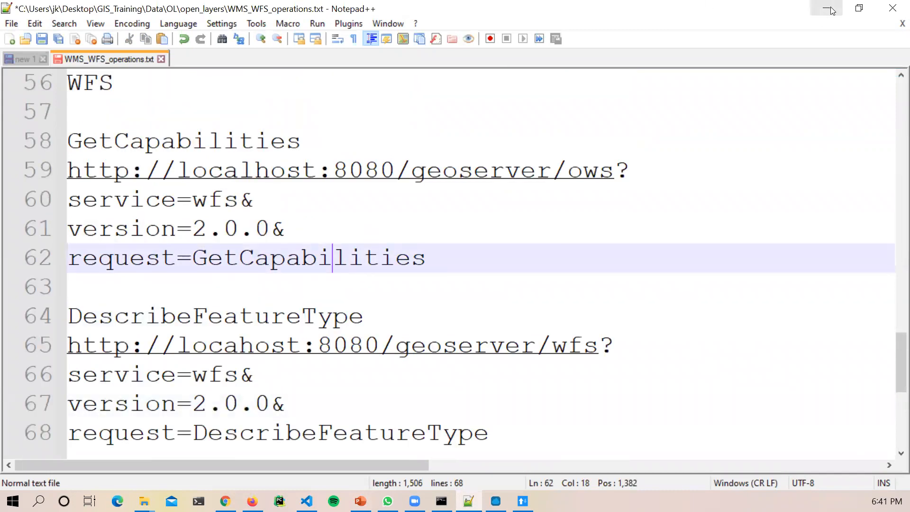
key(alt+Tab)
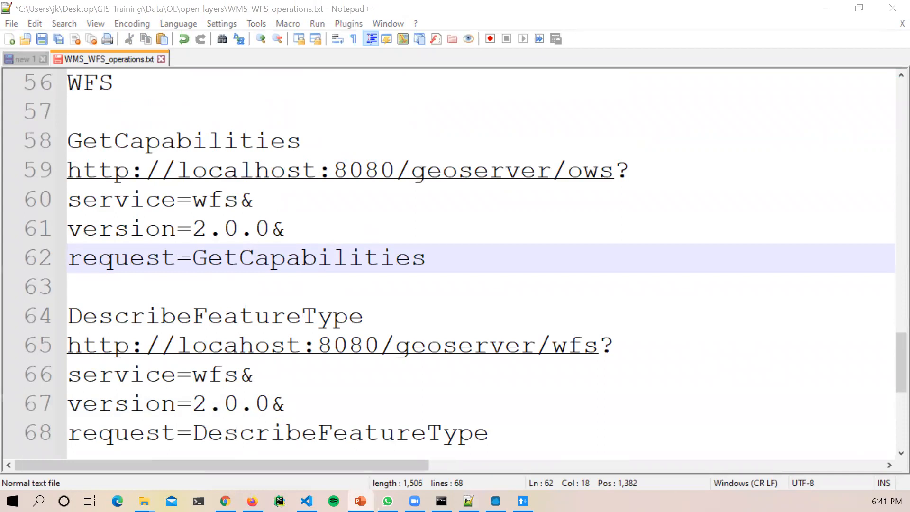
key(alt+Tab)
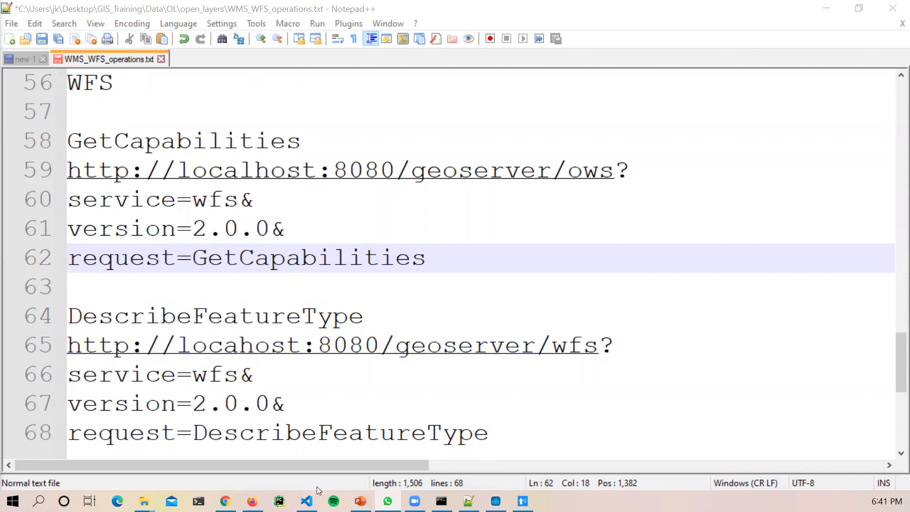
Step: Run the Kenya_Towns GetFeature URL in Chrome and open the downloaded Kenya_Towns (1).xml
click(225, 501)
click(327, 37)
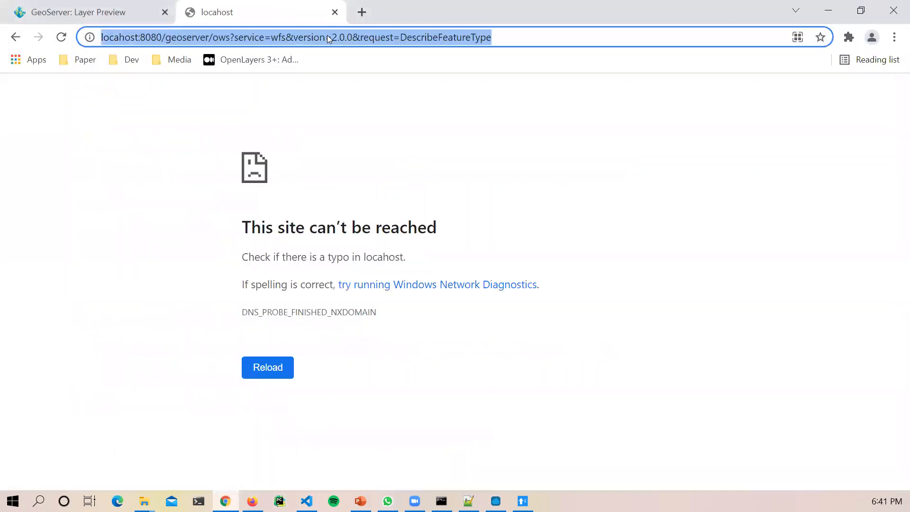
text(http://localhost:8080/geoserver/ows?service=wfs&version=2.0.0&request=GetFeature&typeNames=gs_workspace:Kenya_Towns)
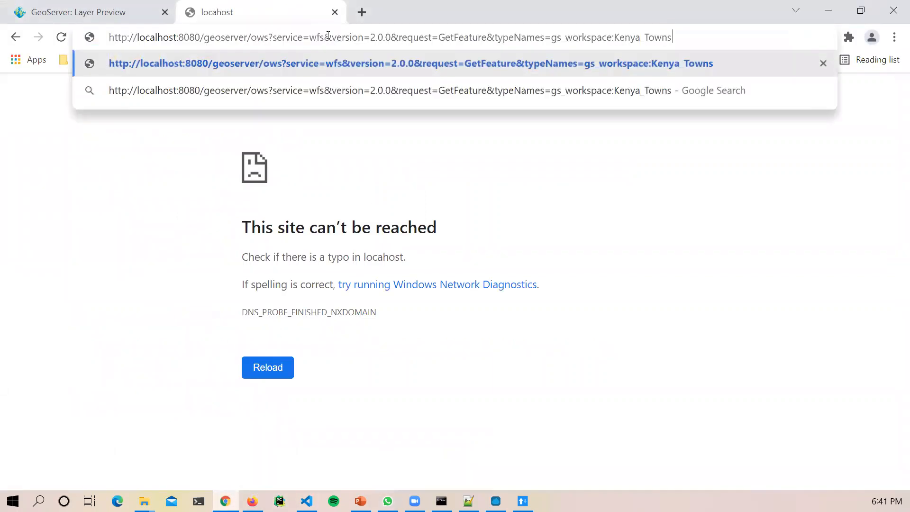
key(Return)
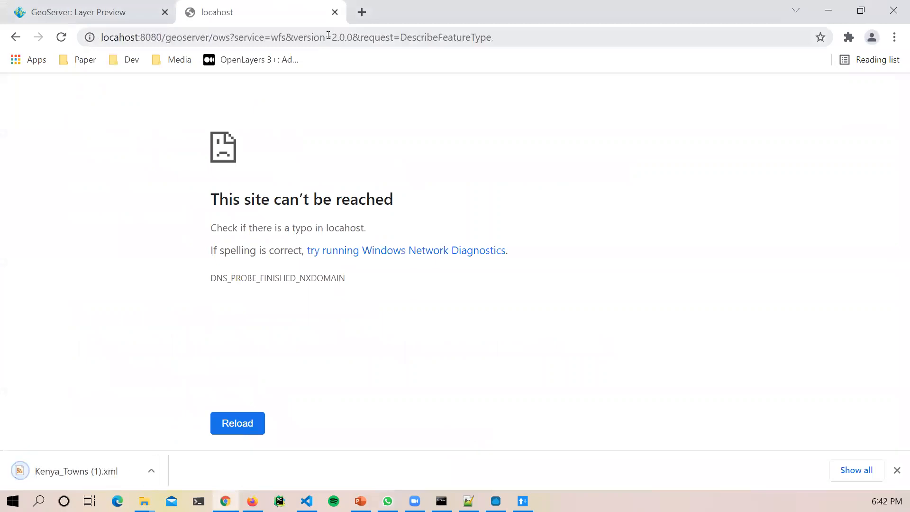
click(72, 472)
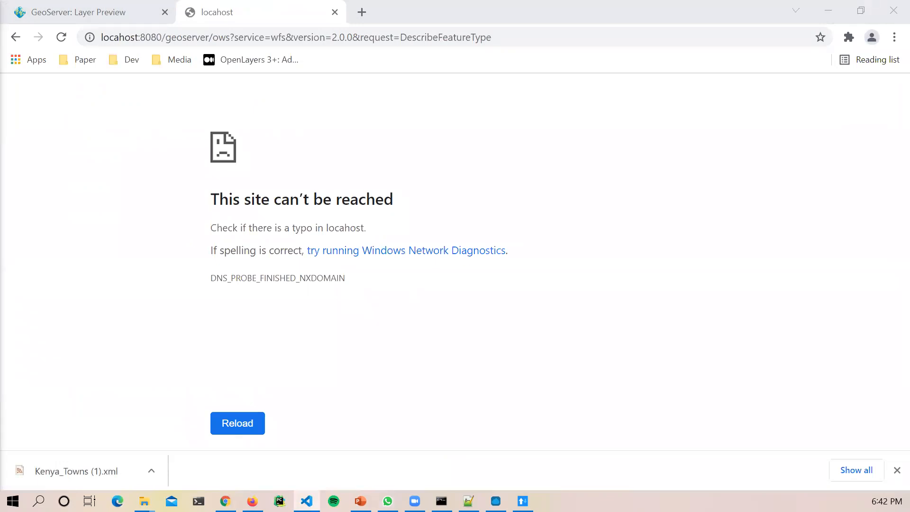
Step: Close the failed localhost tab and return to Advanced REST Client
click(349, 439)
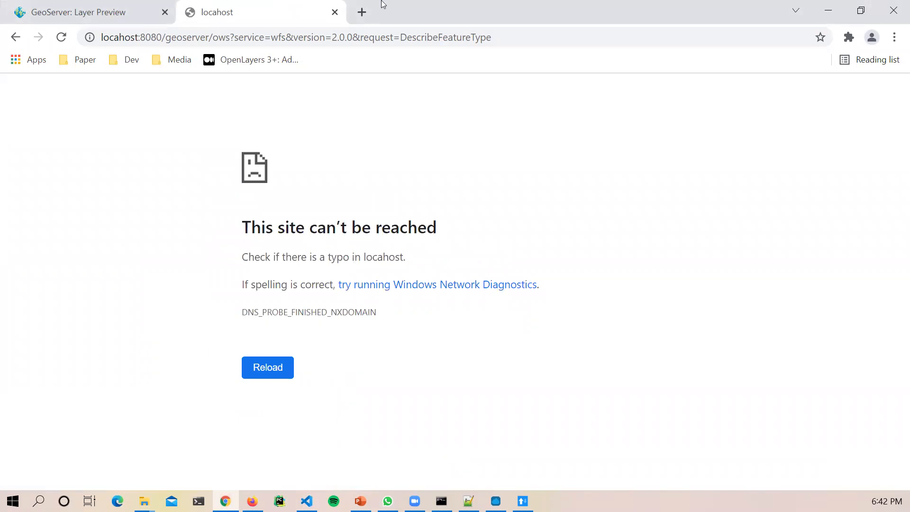
click(334, 12)
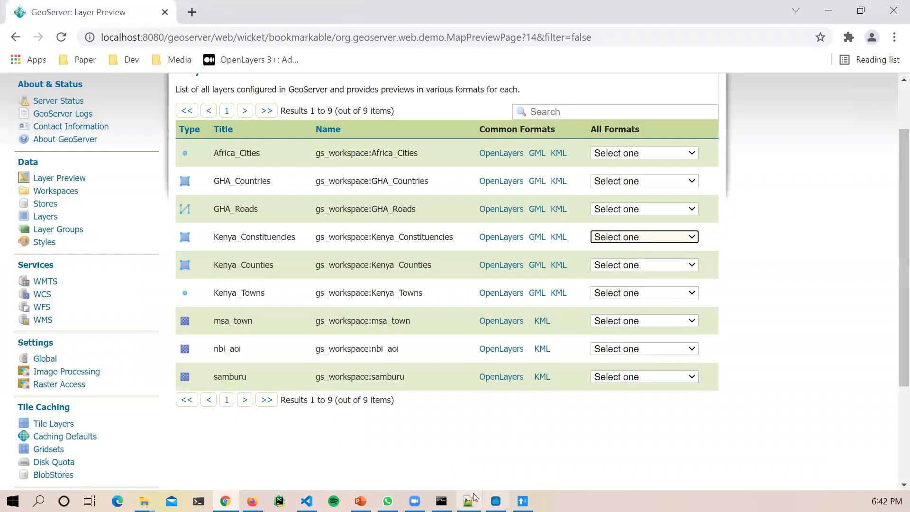
click(496, 501)
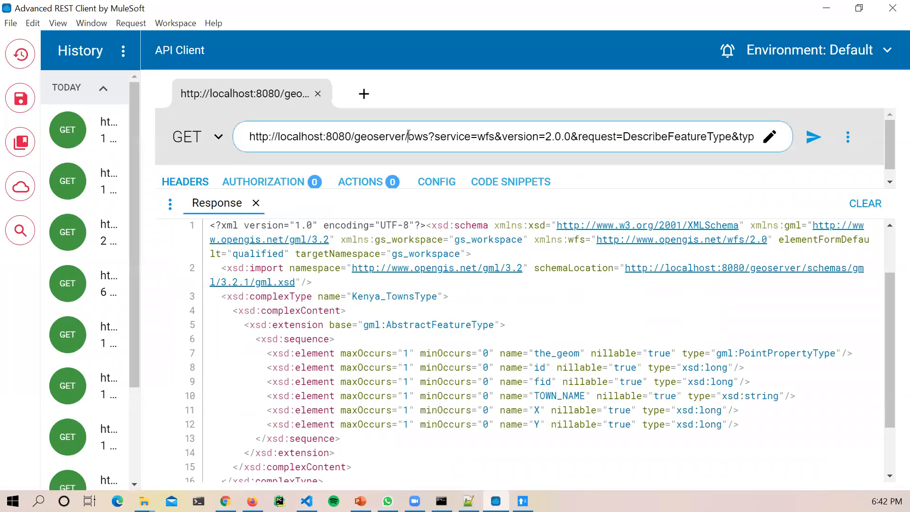
Step: Replace the URL with the Kenya_Towns GetFeature request and remove spaces before request and typeNames
key(ctrl+a)
key(ctrl+v)
key(Return)
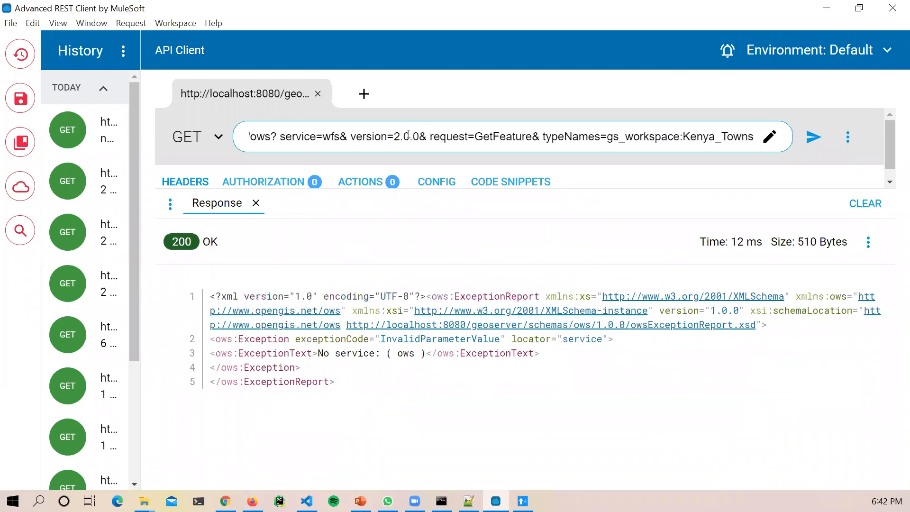
click(429, 137)
key(BackSpace)
key(Delete)
click(541, 136)
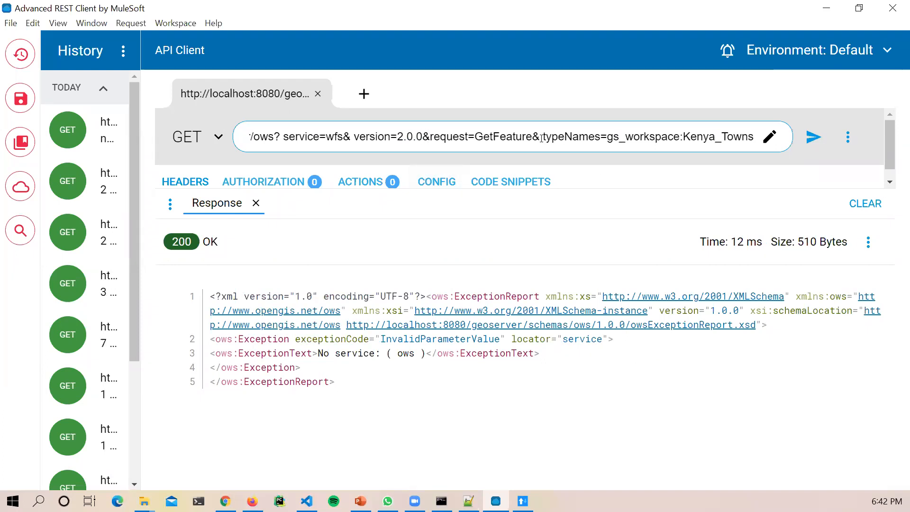
key(Delete)
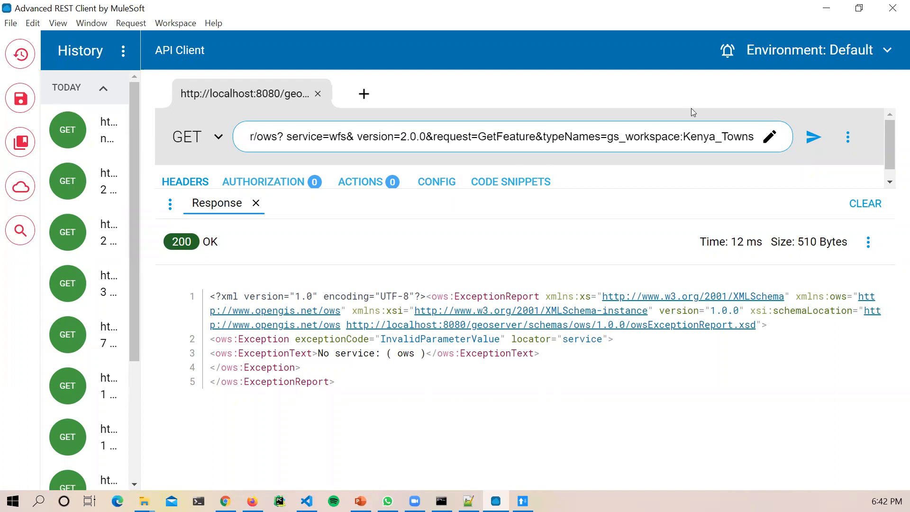
click(814, 142)
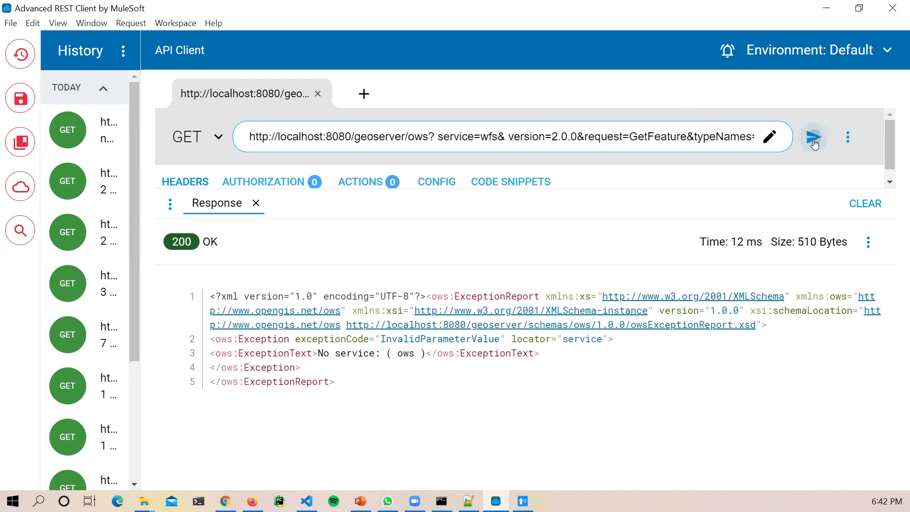
Step: Delete the remaining spaces before service=wfs and version, then send the request
click(320, 137)
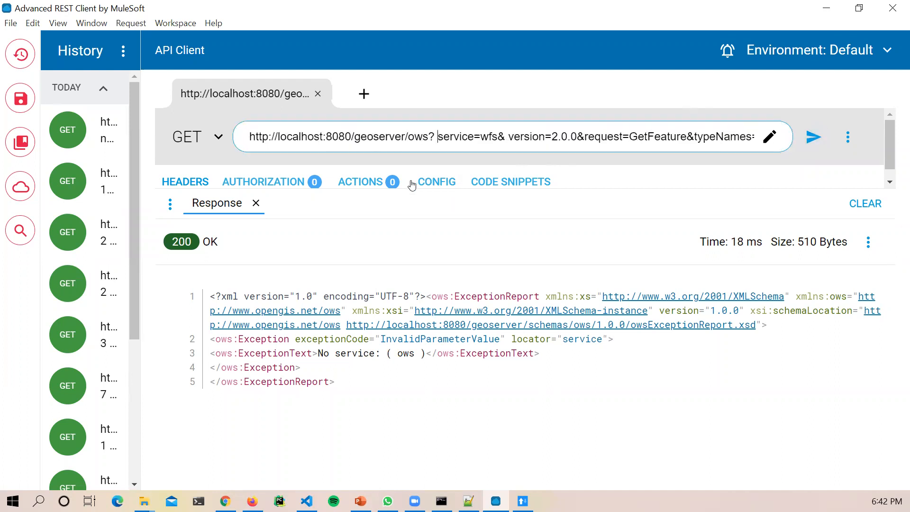
key(BackSpace)
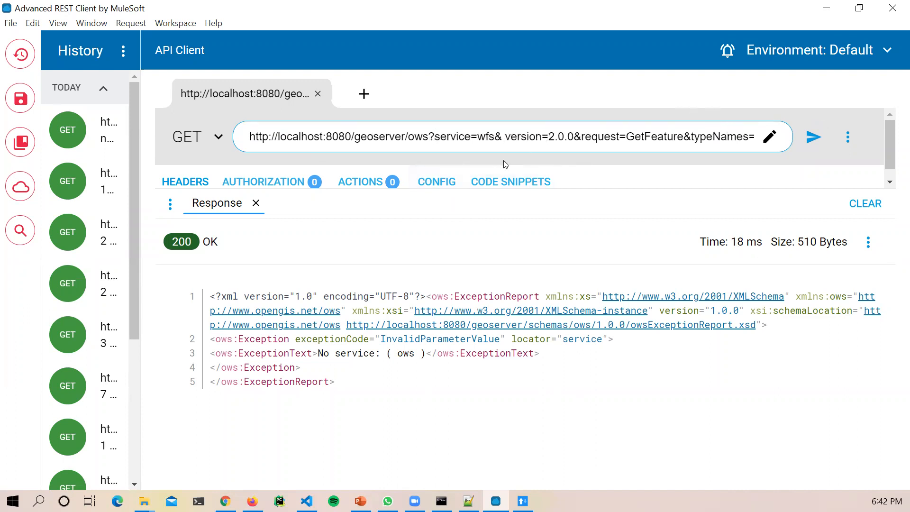
key(BackSpace)
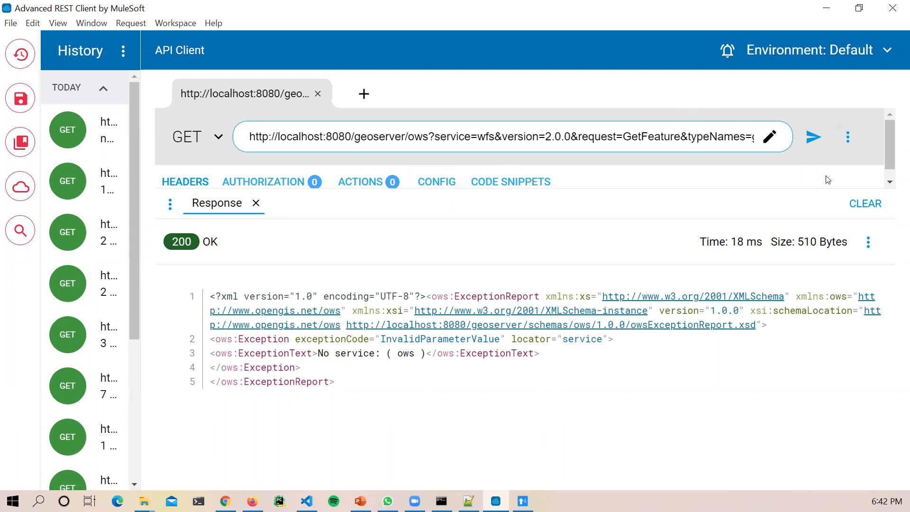
click(817, 145)
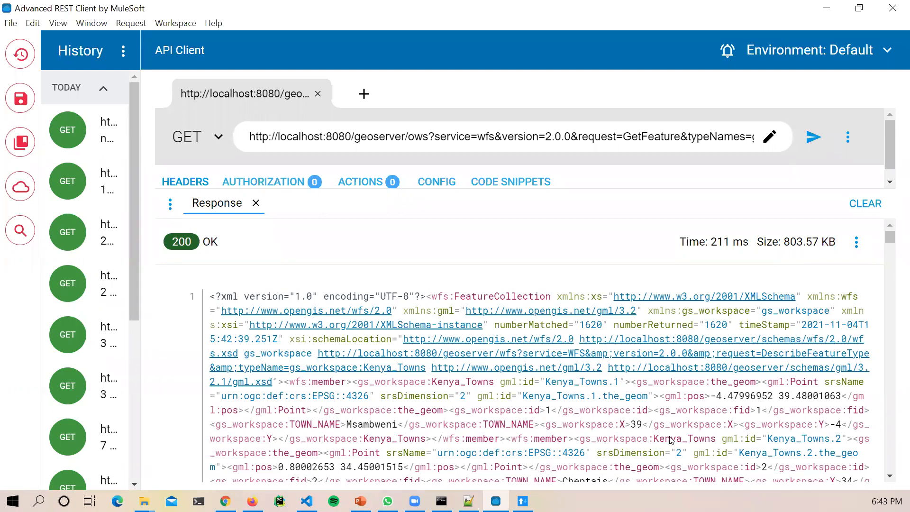
Step: Highlight sample records in the response: Kenya_Towns.5, the Mtongwe attributes and town Nyali
scroll(730, 273, down, 4)
scroll(729, 273, down, 2)
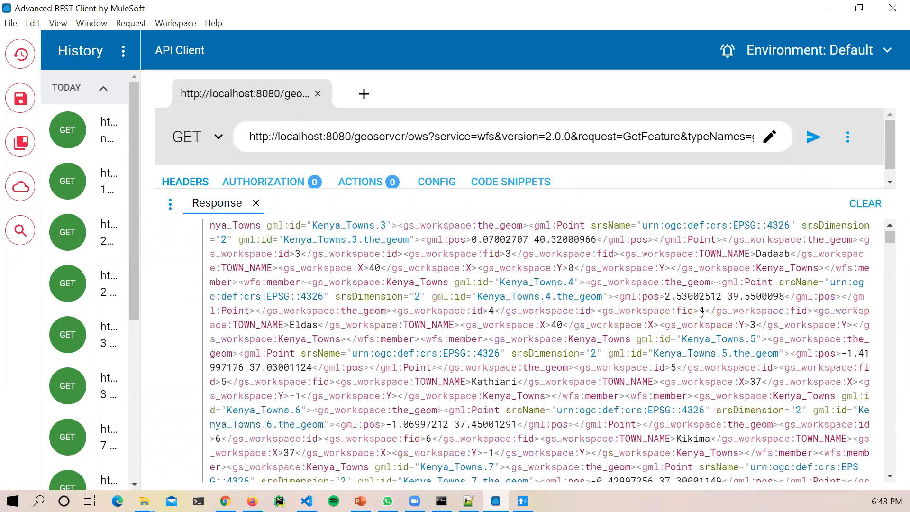
drag(761, 339, 683, 339)
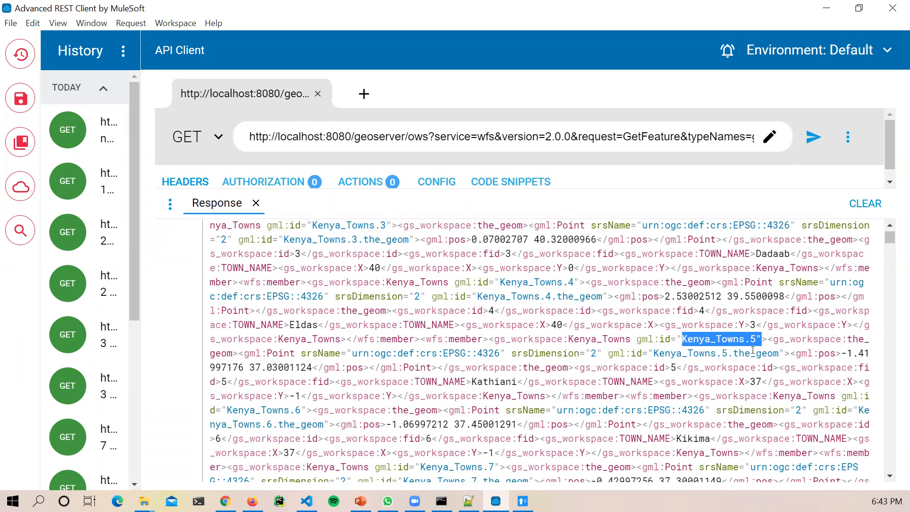
scroll(733, 437, down, 5)
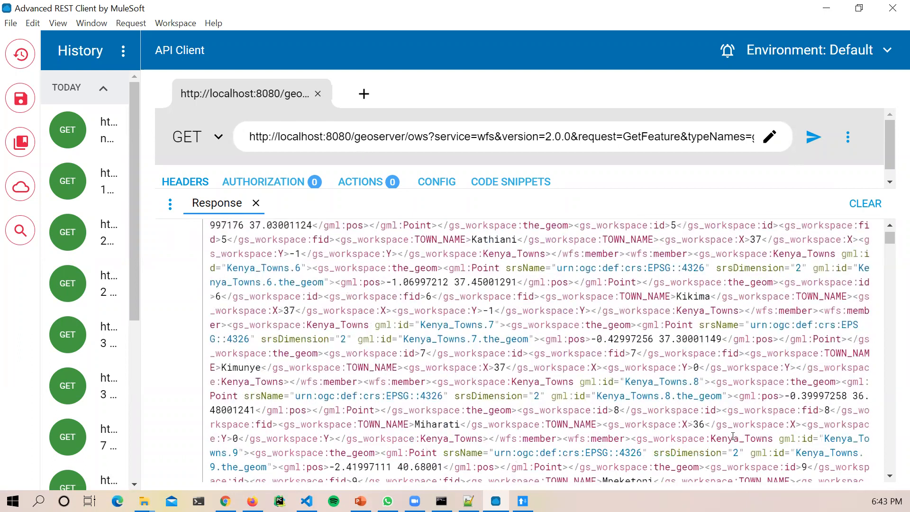
drag(891, 242, 888, 443)
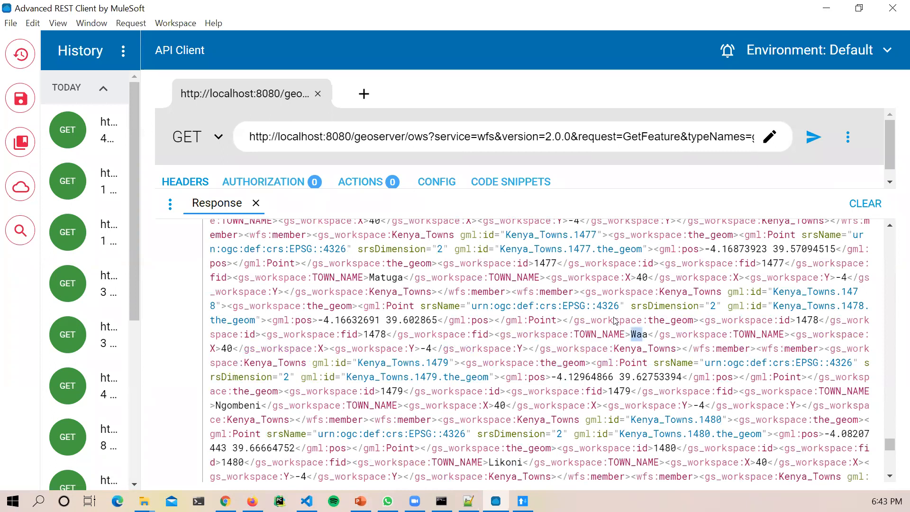
scroll(566, 403, down, 3)
scroll(569, 448, down, 2)
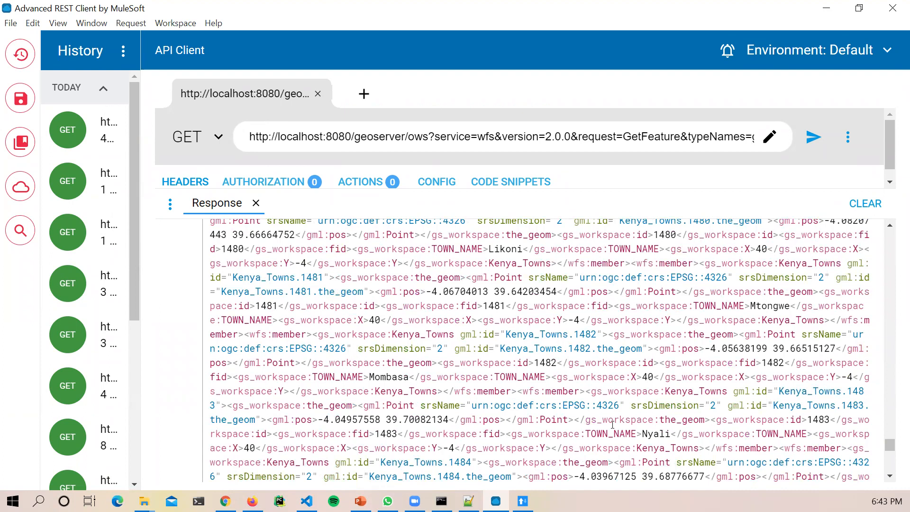
drag(750, 305, 830, 321)
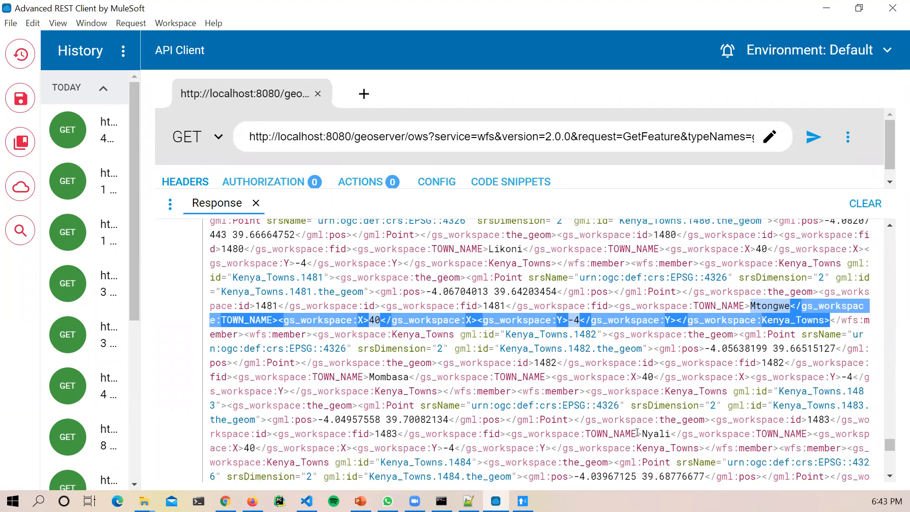
drag(637, 433, 699, 434)
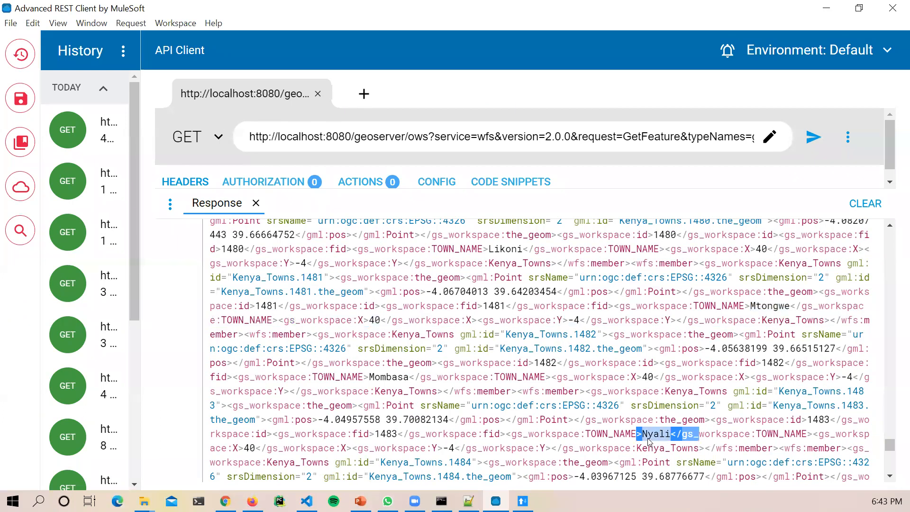
Step: Scroll to the end of the features, highlight the EPSG:4326 code, then switch to PowerPoint
scroll(446, 432, down, 15)
scroll(445, 431, down, 20)
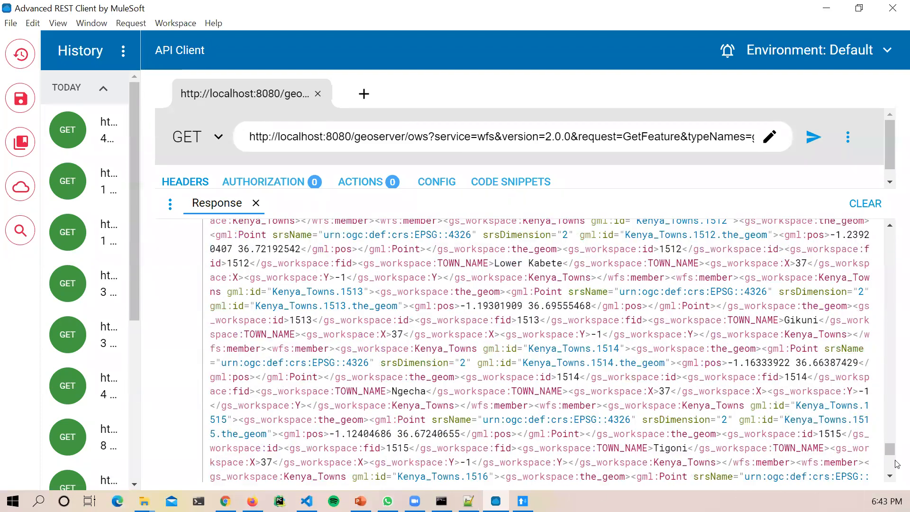
scroll(887, 484, down, 10)
scroll(847, 471, down, 20)
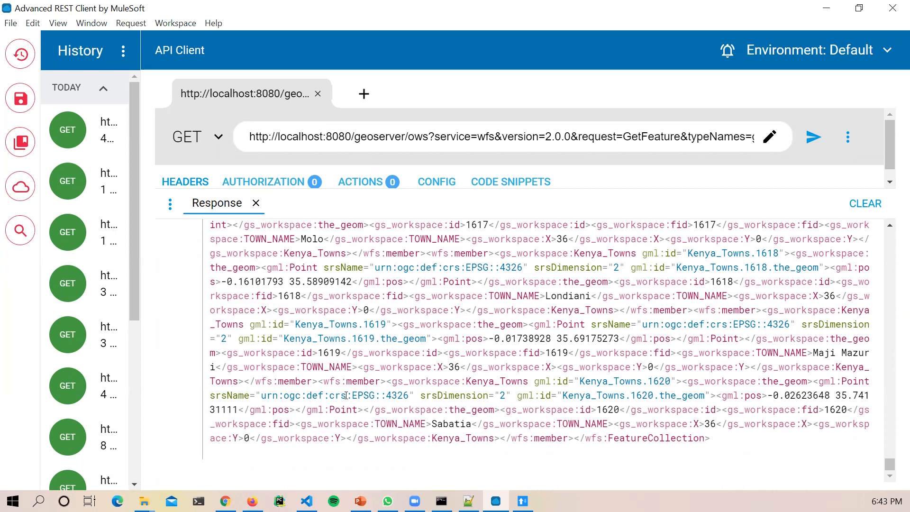
drag(347, 395, 408, 395)
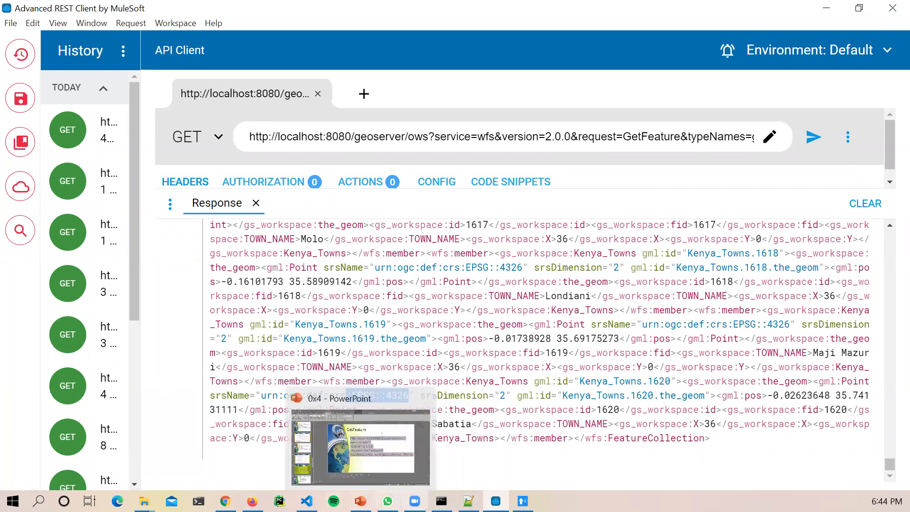
mouse_move(468, 501)
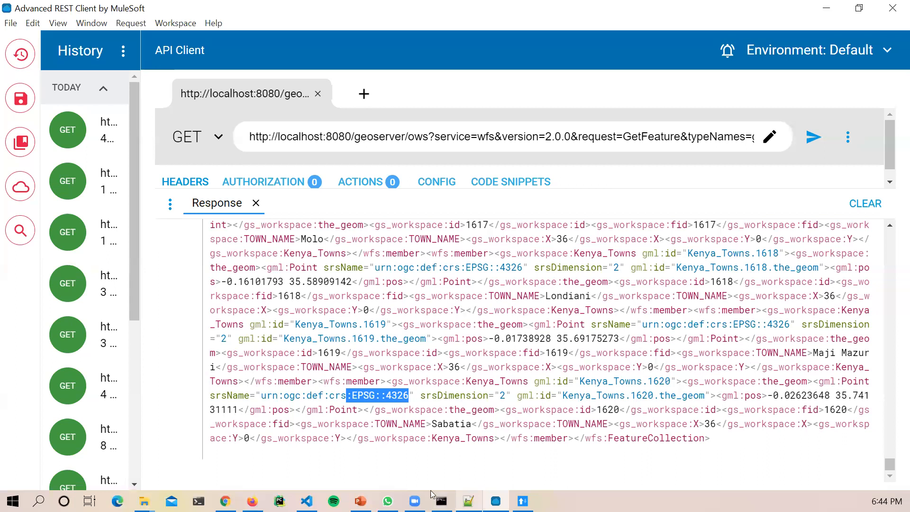
key(alt+Tab)
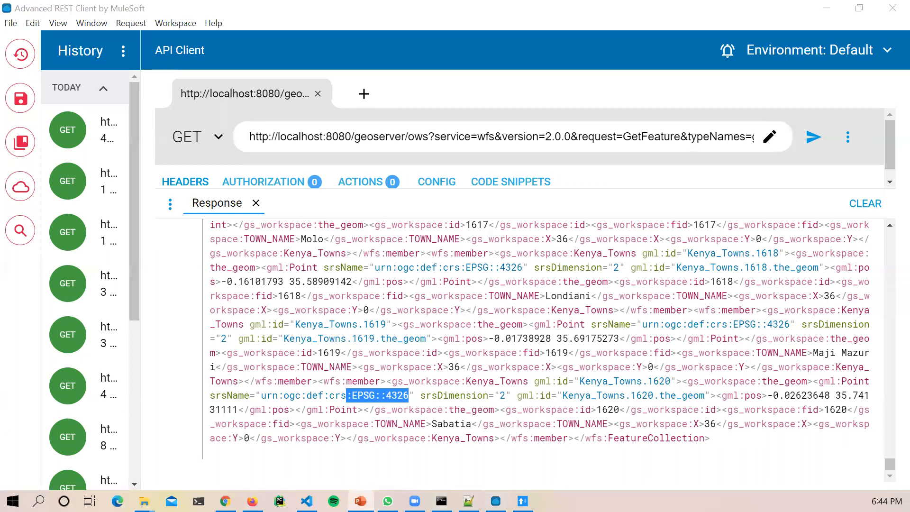
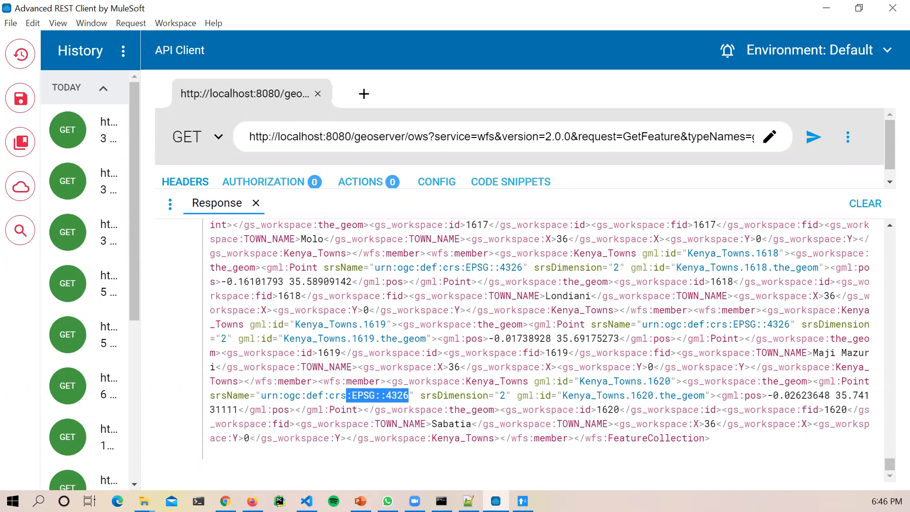
Step: Minimize the REST client, GeoServer browser and Notepad++ windows to clear the desktop
click(824, 6)
click(825, 6)
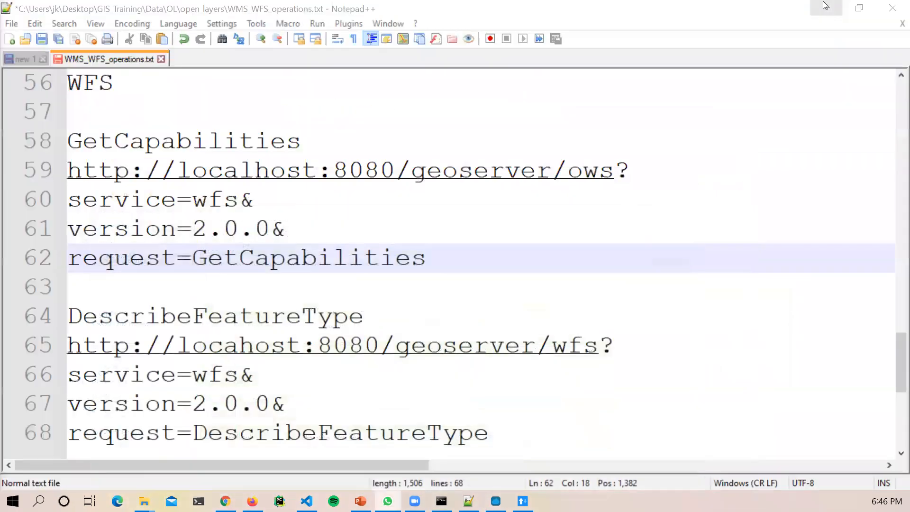
click(823, 7)
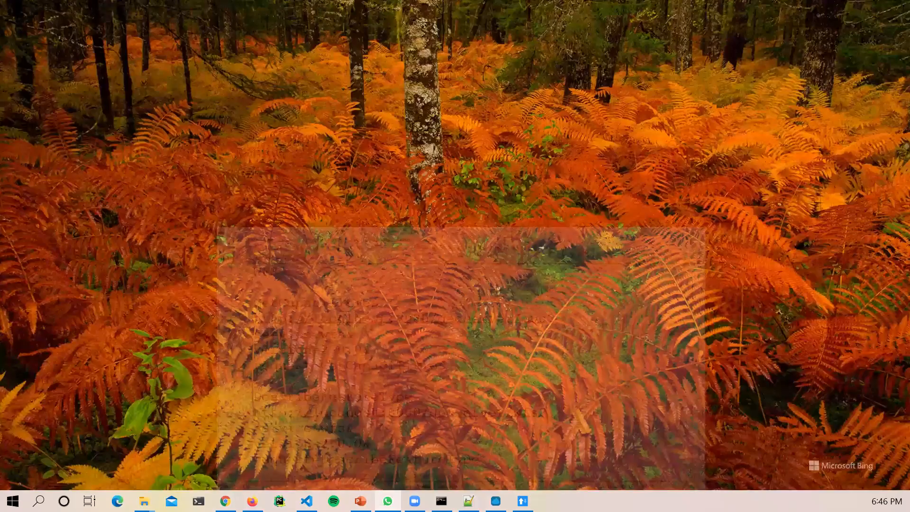
Step: Launch QGIS Desktop from a Windows search for qgis
key(super)
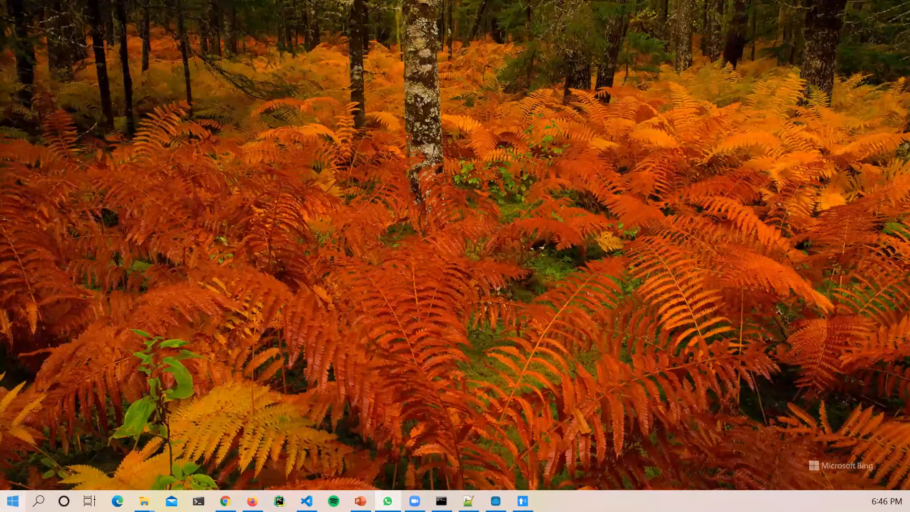
text(qgis)
key(Return)
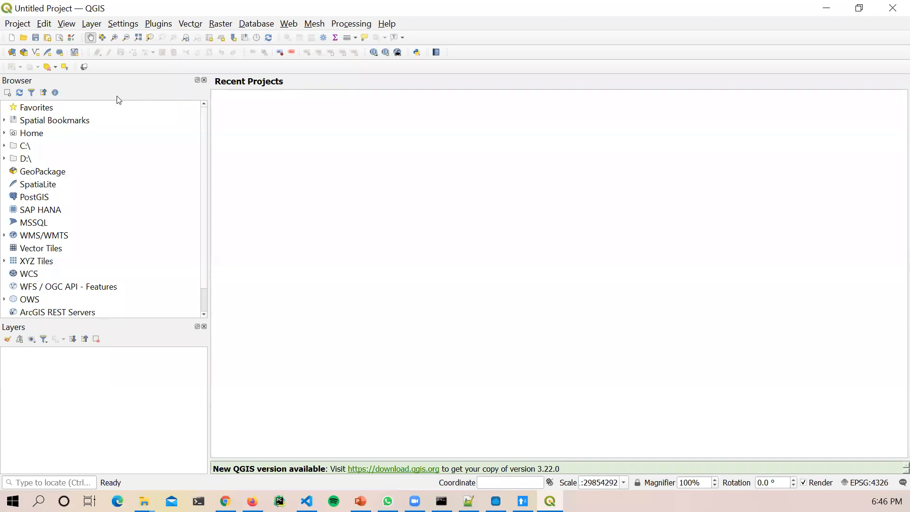
Step: Delete the gs_data connection under WMS/WMTS in the Browser panel
right_click(491, 71)
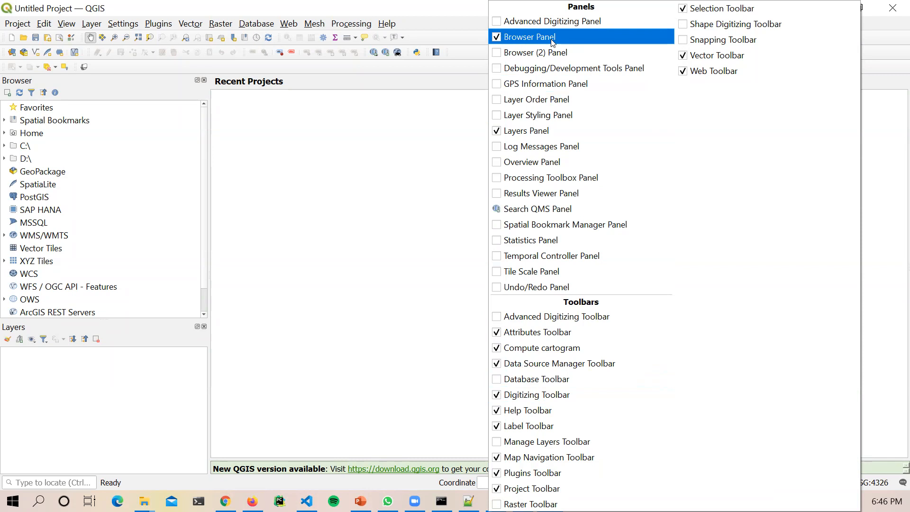
click(350, 203)
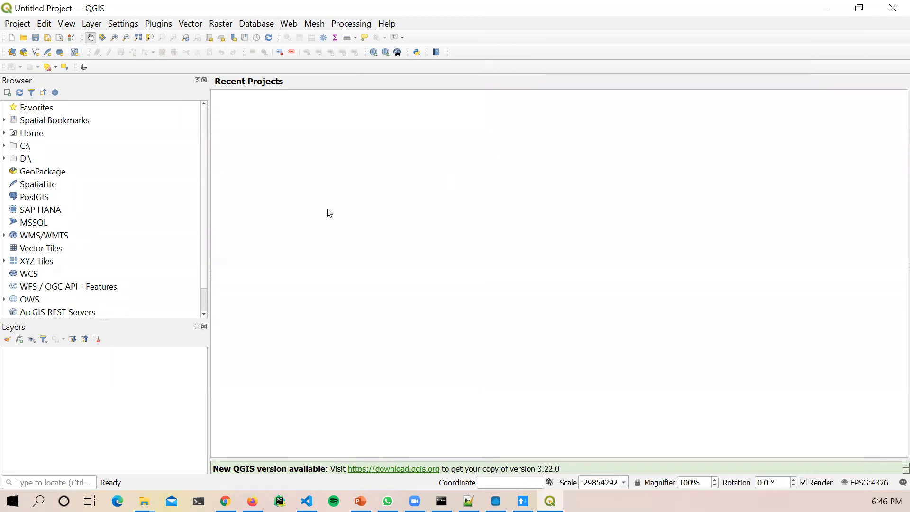
double_click(30, 237)
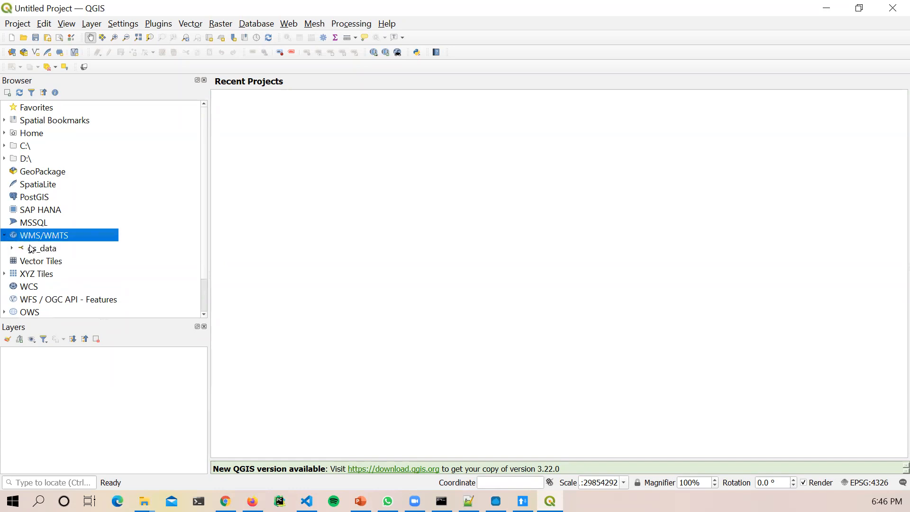
click(34, 249)
right_click(34, 248)
click(56, 286)
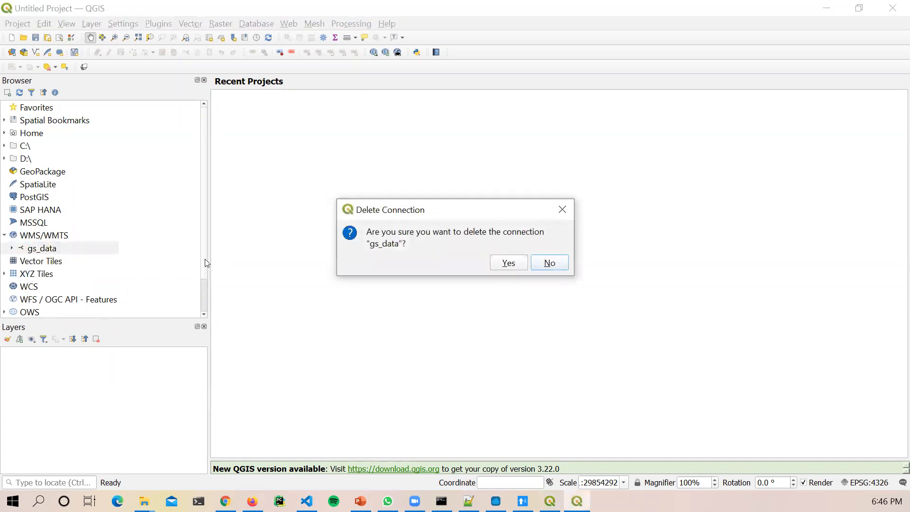
click(508, 262)
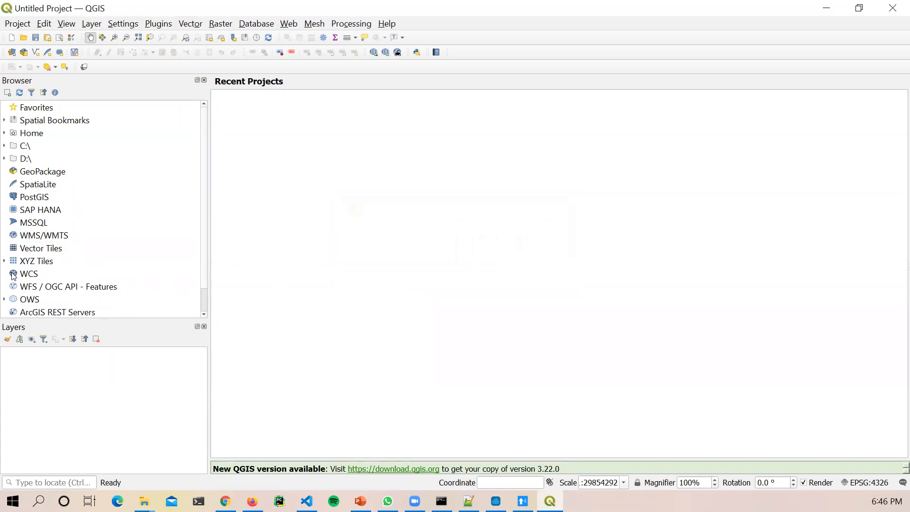
Step: Expand the OWS and XYZ Tiles groups so OpenStreetMap is listed
double_click(22, 302)
click(44, 314)
right_click(84, 315)
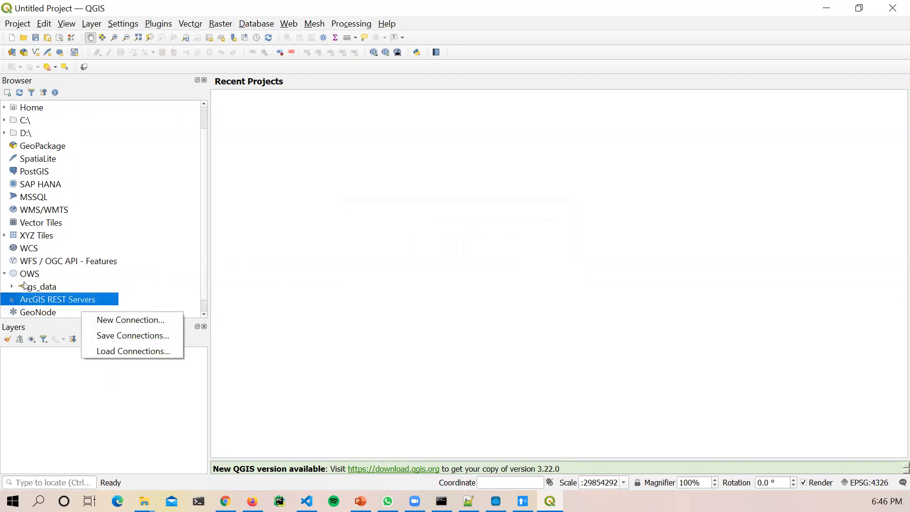
click(38, 260)
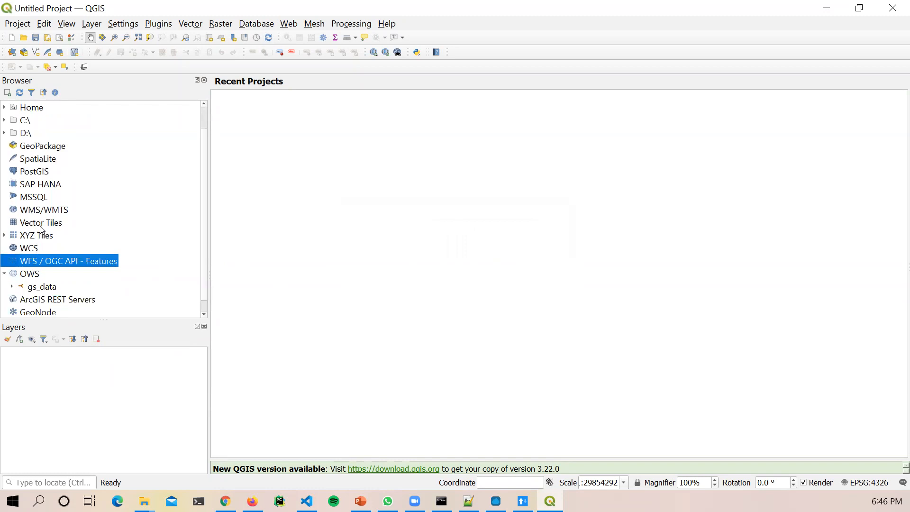
click(5, 236)
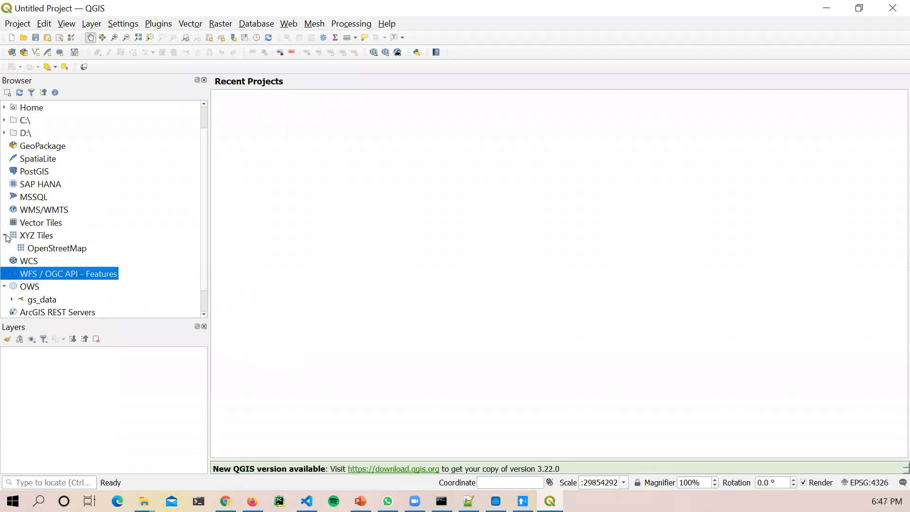
Step: Add OpenStreetMap from XYZ Tiles as a layer and zoom in on the world map
double_click(64, 248)
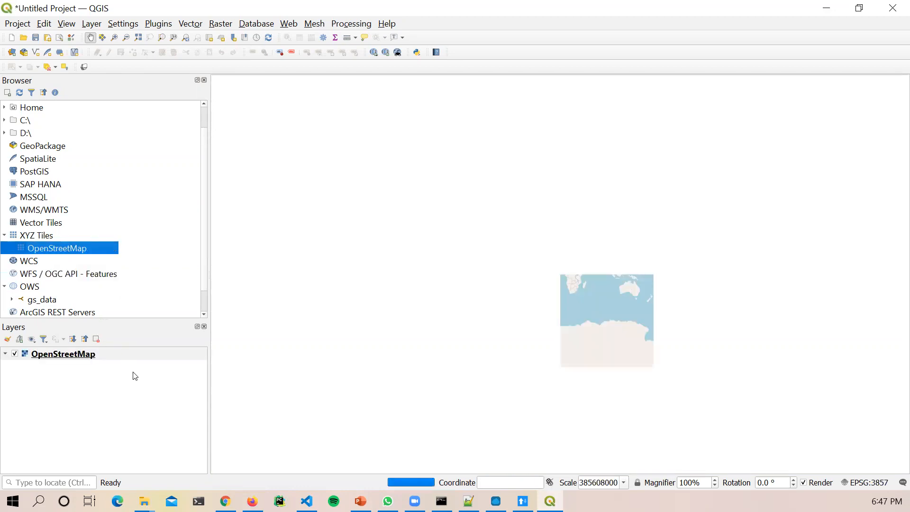
scroll(603, 286, up, 1)
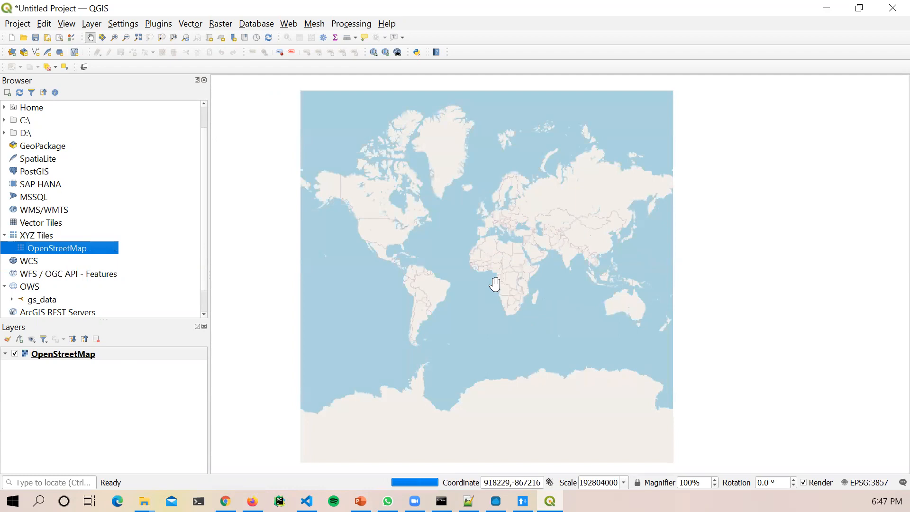
scroll(490, 283, up, 1)
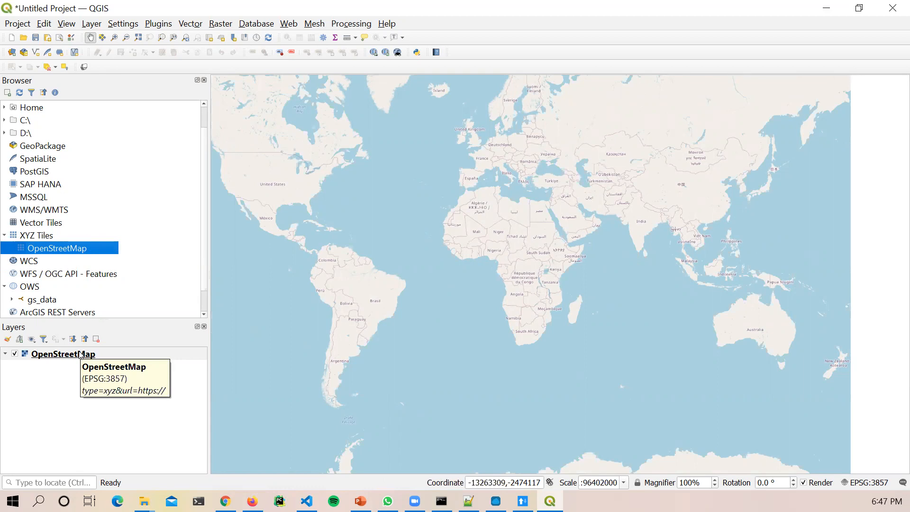
Step: Show the OpenStreetMap layer's Information page in Layer Properties and review its tileset details
right_click(79, 355)
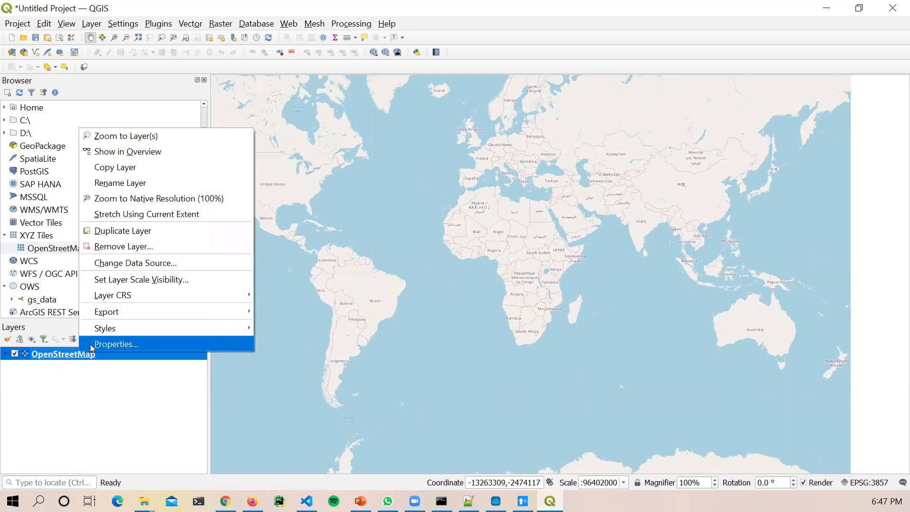
click(91, 347)
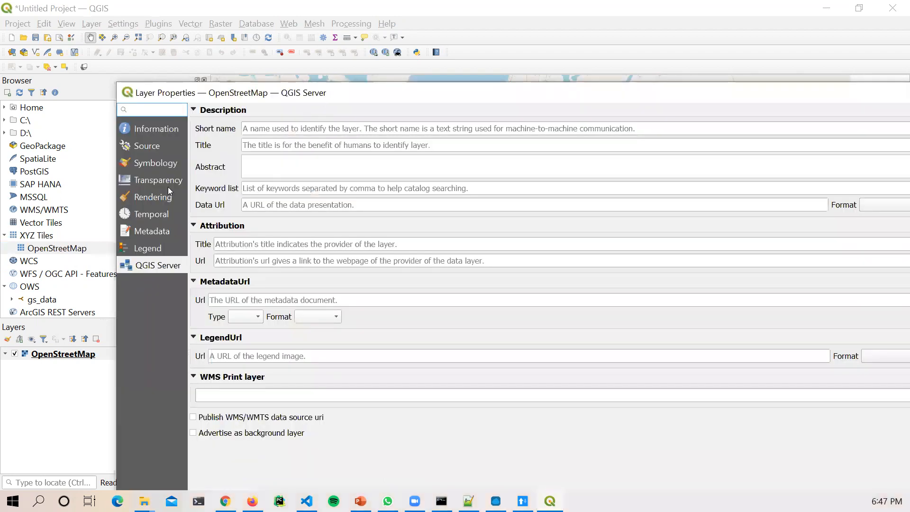
click(152, 131)
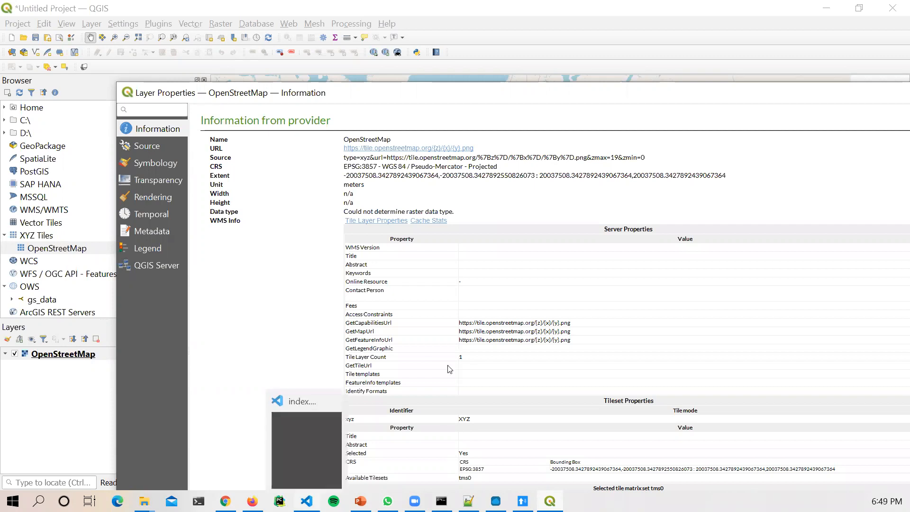
scroll(661, 417, down, 2)
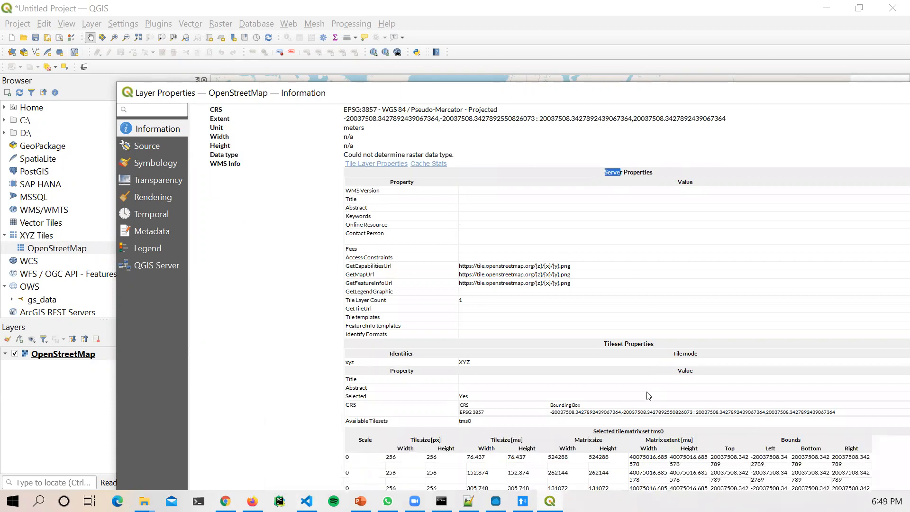
drag(606, 339, 662, 343)
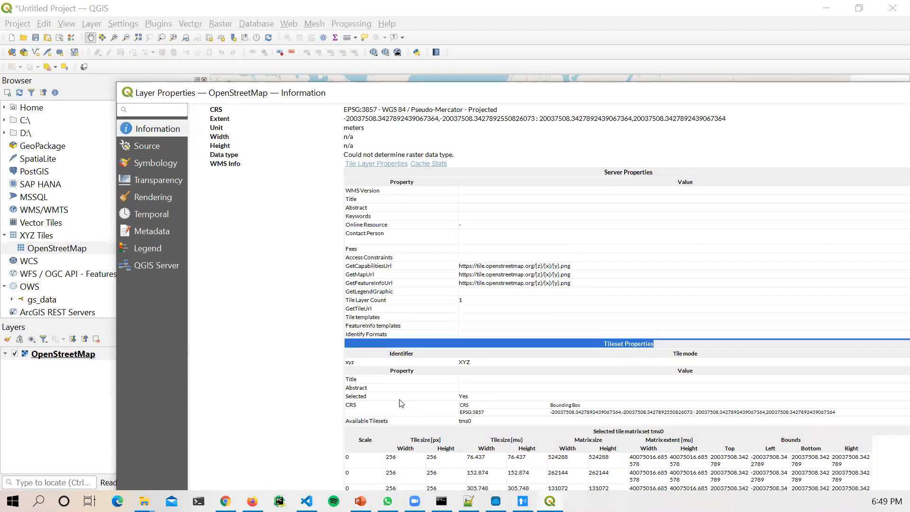
click(359, 394)
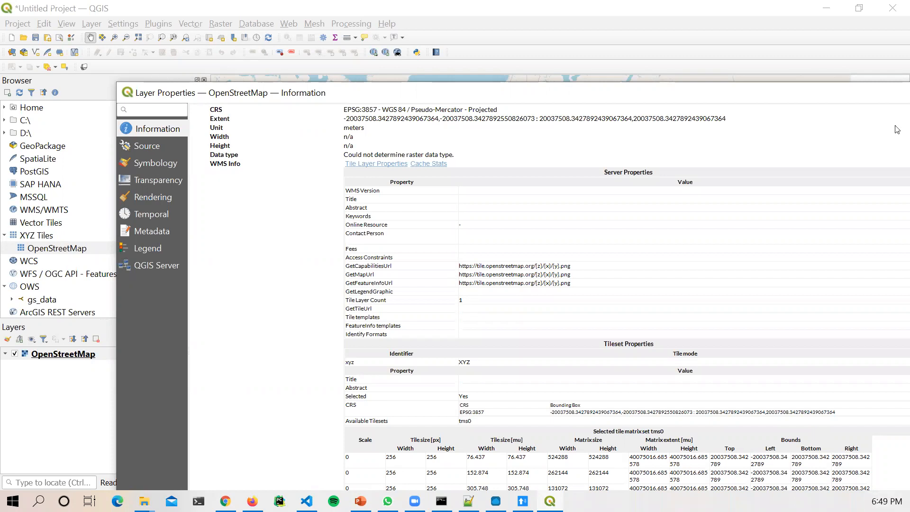
Step: Scroll the Information page and highlight the Extent heading and spatial extent coordinates
scroll(675, 396, down, 5)
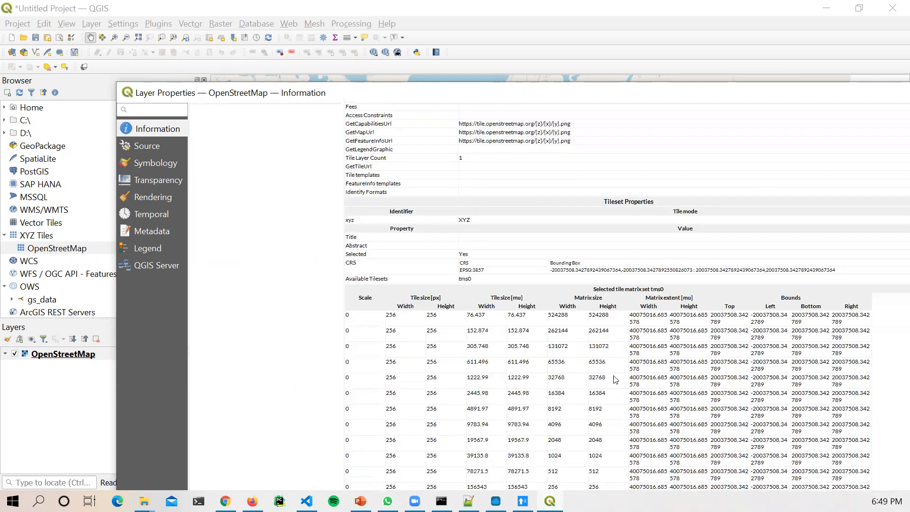
scroll(518, 341, down, 1)
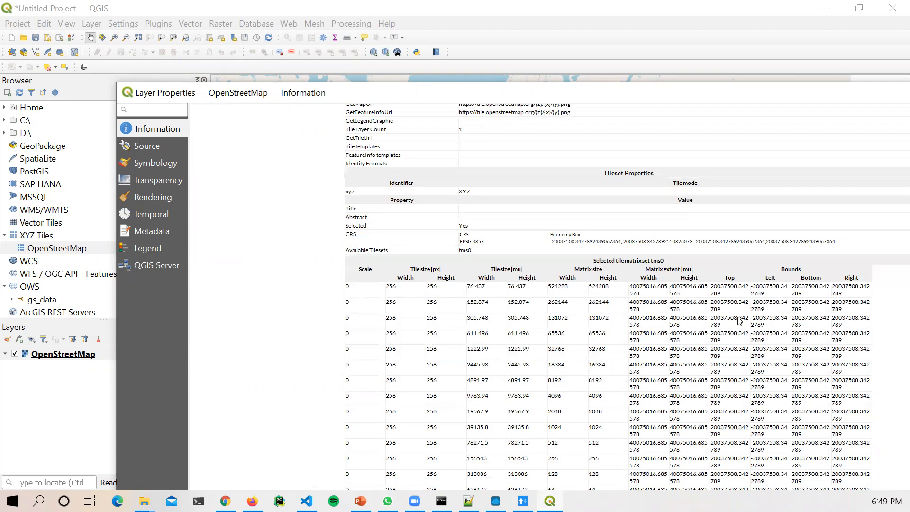
scroll(773, 388, down, 11)
scroll(768, 388, up, 5)
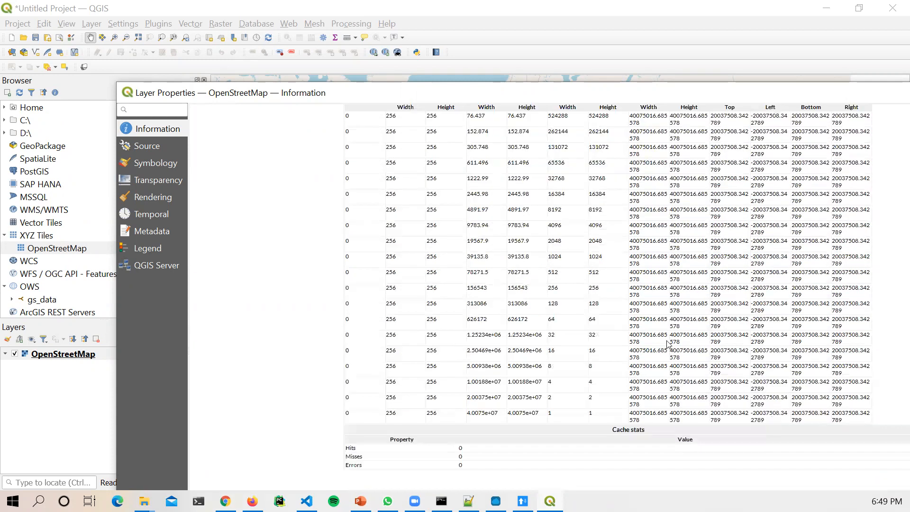
scroll(669, 344, up, 1)
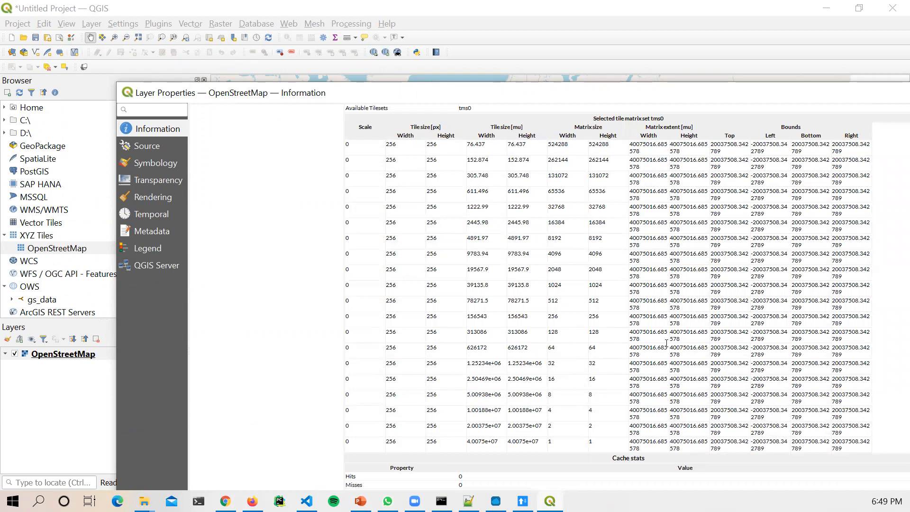
scroll(666, 351, down, 9)
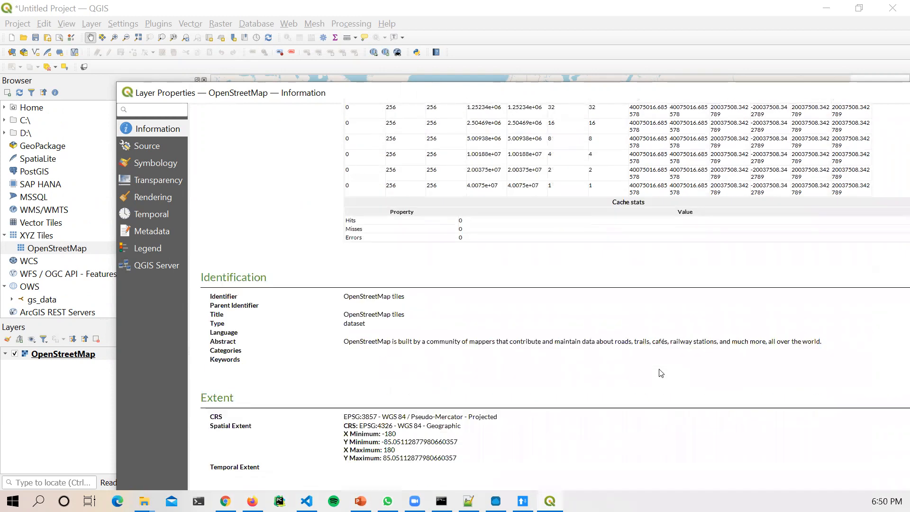
scroll(661, 373, down, 1)
scroll(661, 373, down, 5)
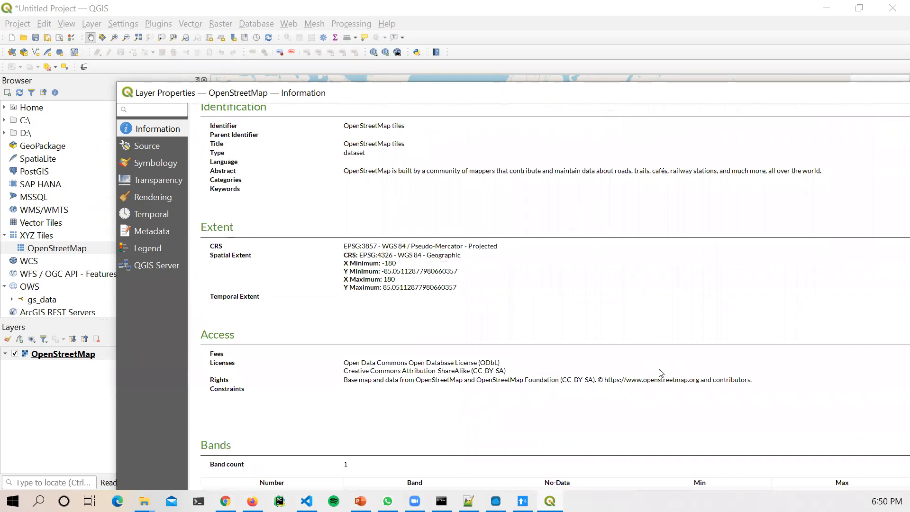
scroll(662, 373, down, 1)
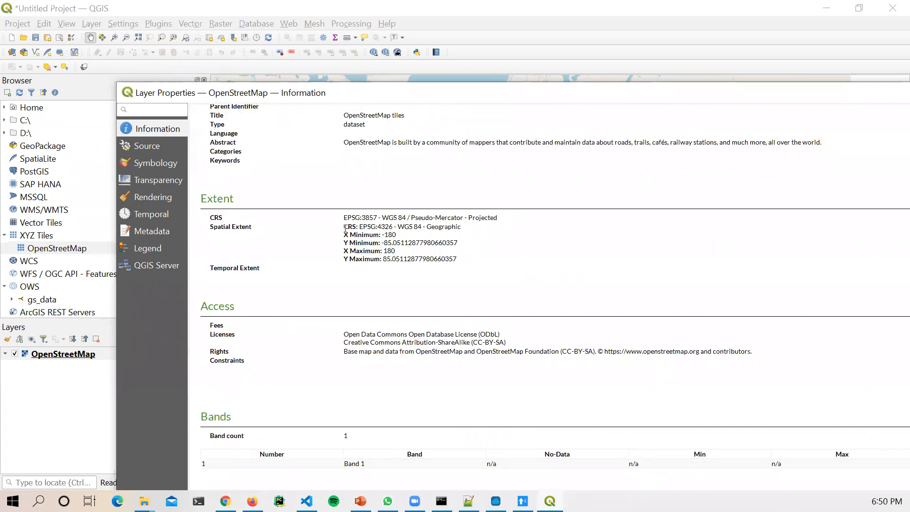
drag(341, 235, 327, 229)
click(189, 195)
drag(194, 203, 245, 199)
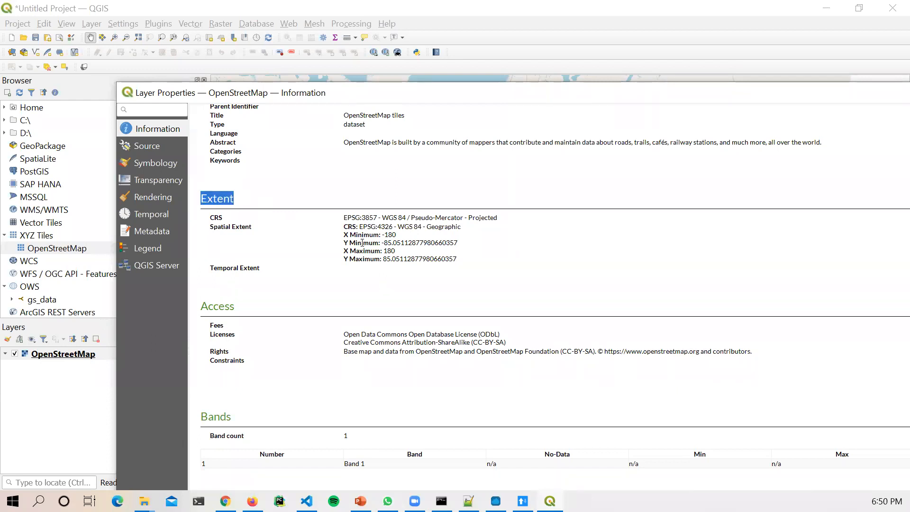
drag(345, 227, 468, 268)
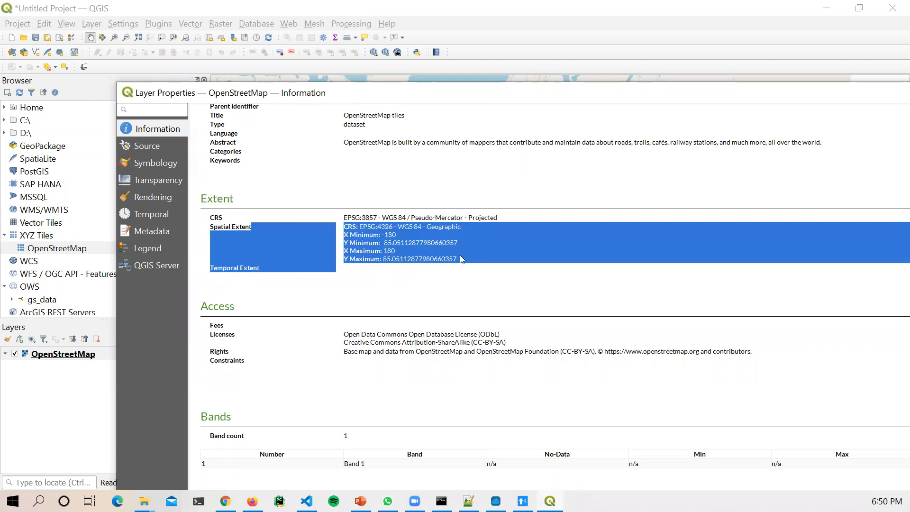
click(408, 241)
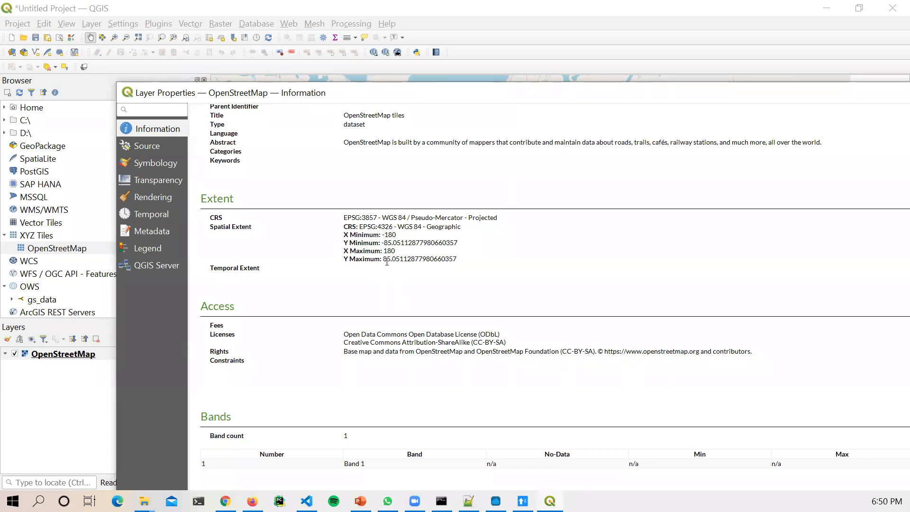
Step: Scroll through the remaining details and move the Layer Properties window aside
scroll(387, 365, down, 2)
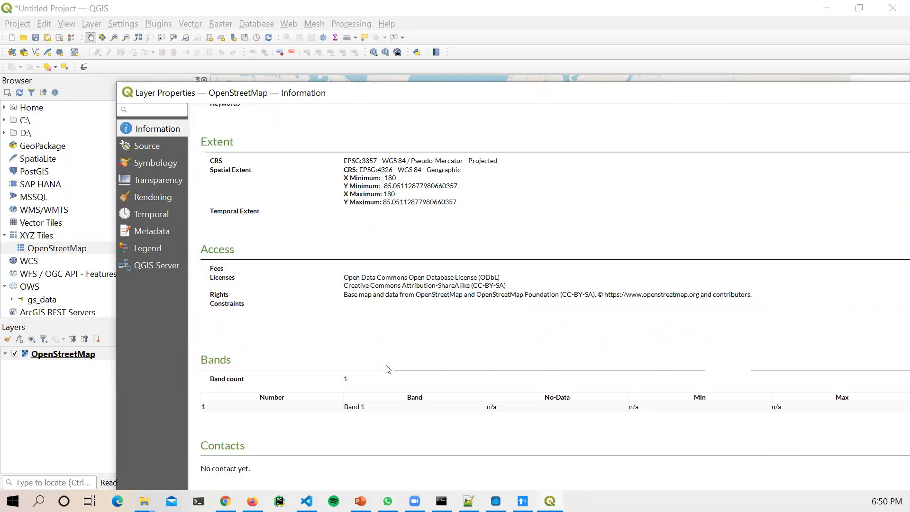
scroll(388, 370, up, 2)
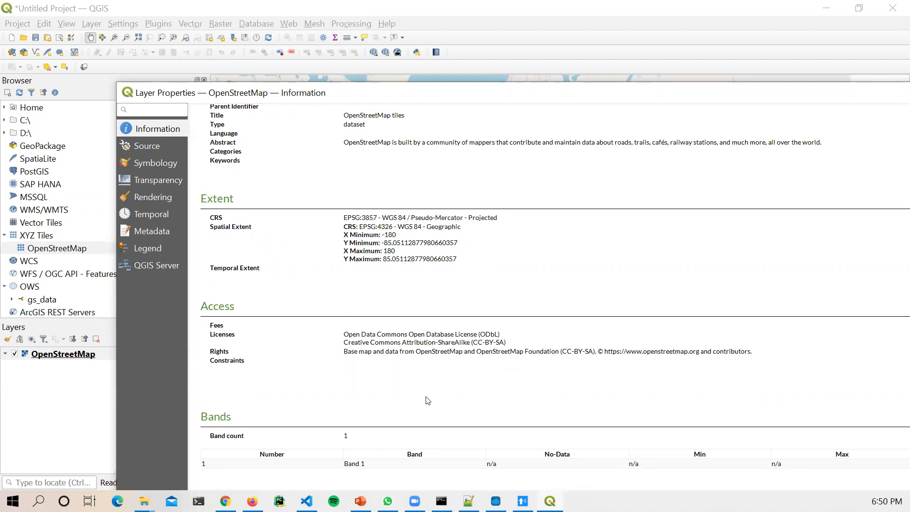
scroll(428, 400, down, 4)
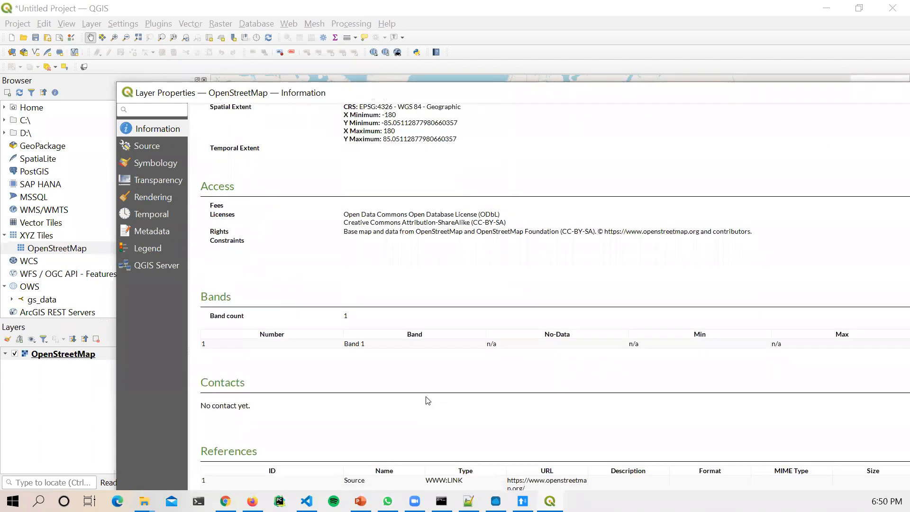
scroll(427, 401, up, 10)
scroll(428, 401, up, 20)
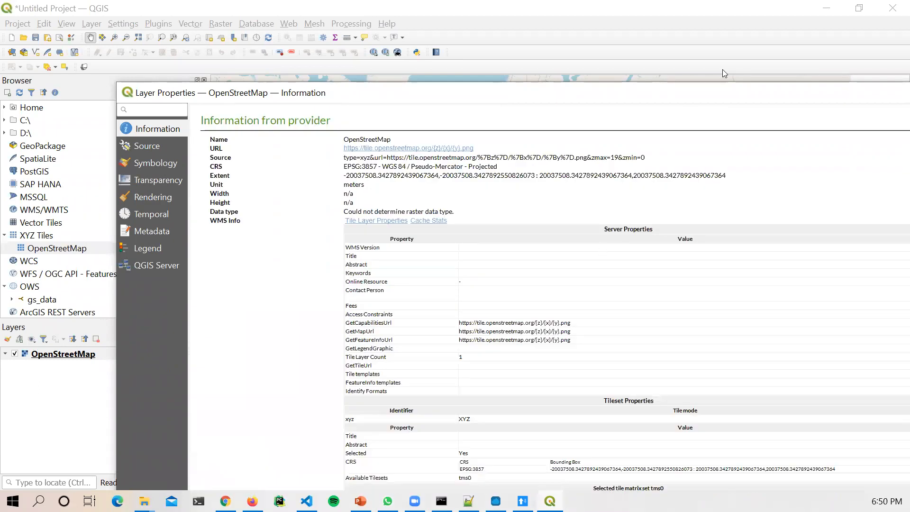
drag(740, 92, 377, 64)
Step: Close Layer Properties and zoom the basemap into East Africa at about 1:12,050,250
click(559, 65)
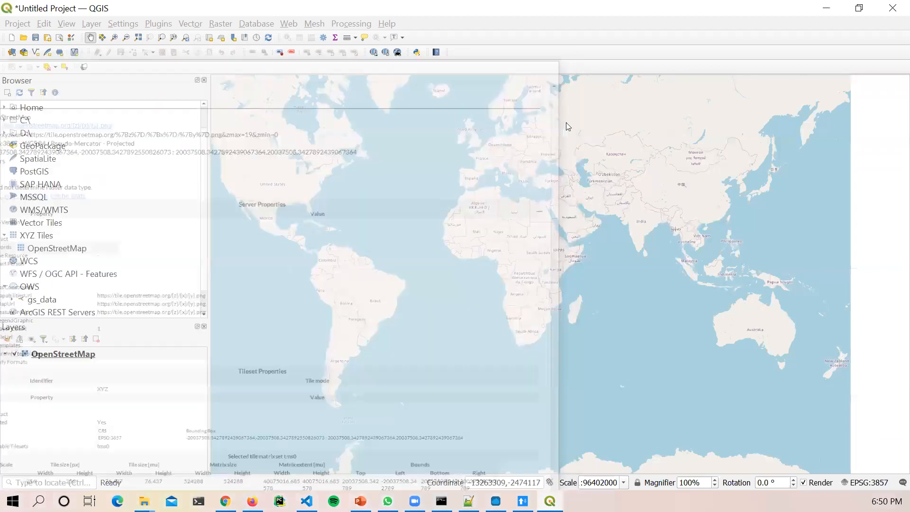
scroll(549, 275, up, 3)
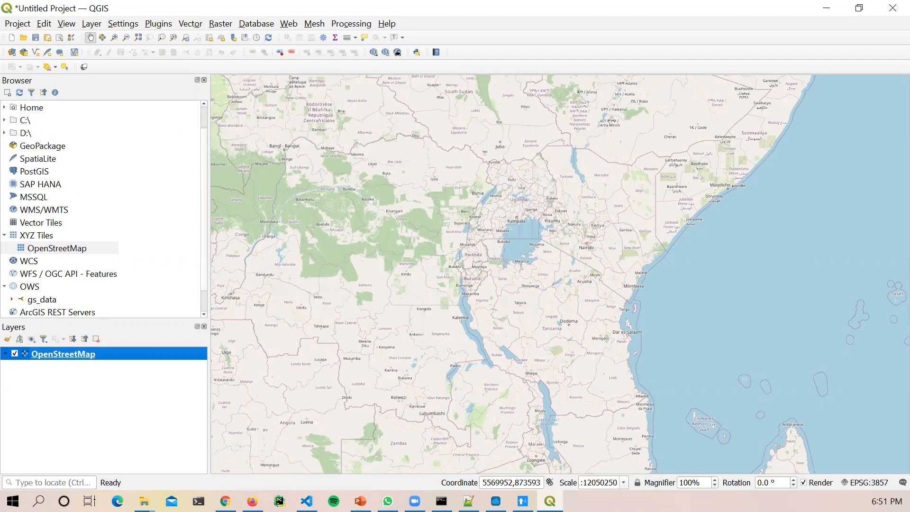
key(alt+Tab)
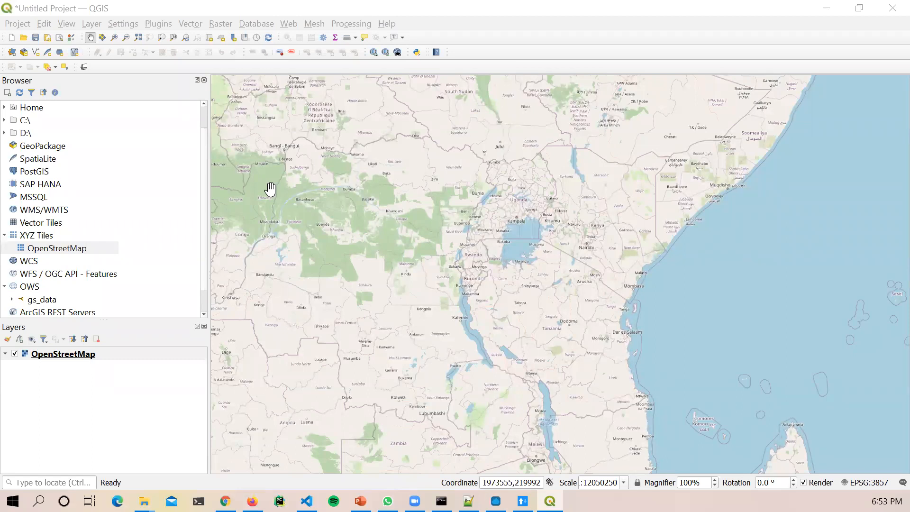
click(159, 27)
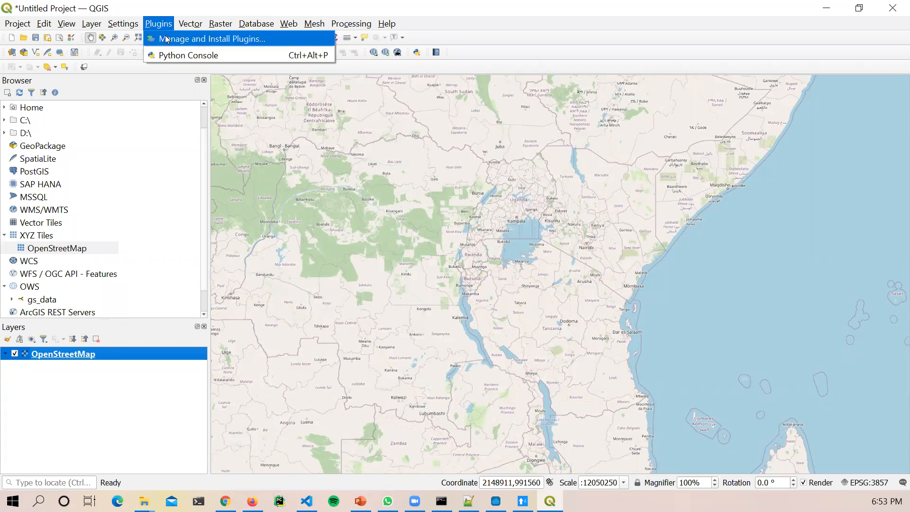
Step: Find QuickMapServices by searching qms in the plugin manager and reinstall it
click(167, 39)
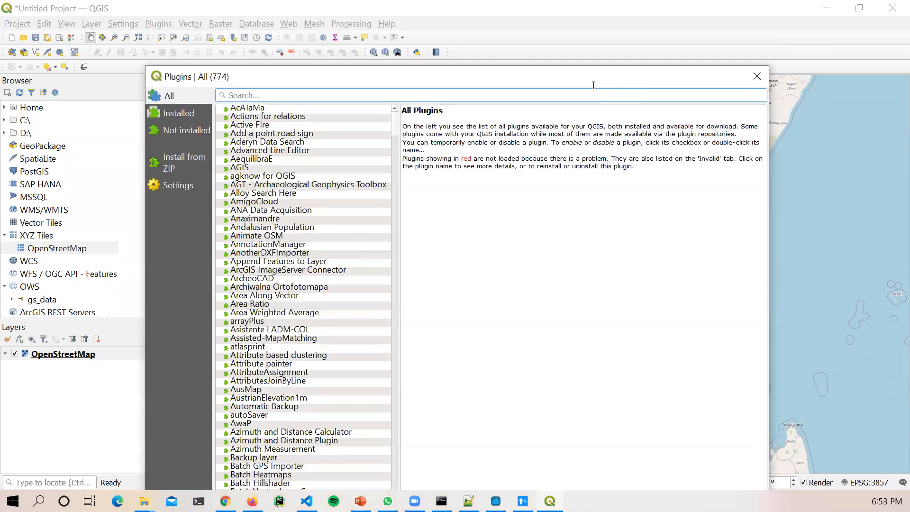
drag(597, 79, 636, 13)
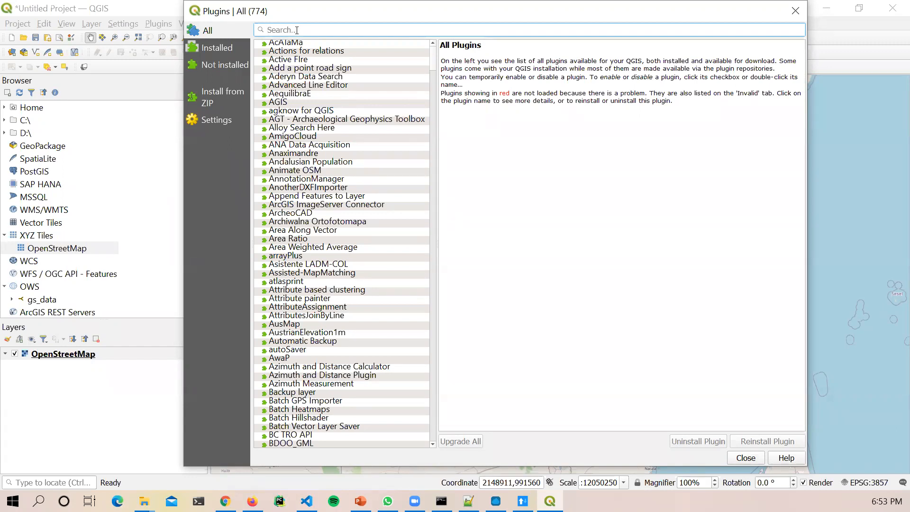
text(qms)
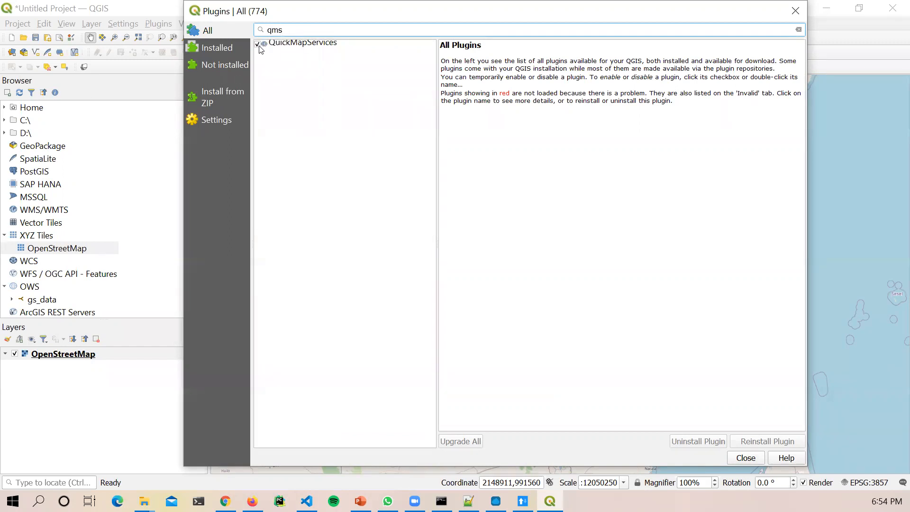
click(317, 44)
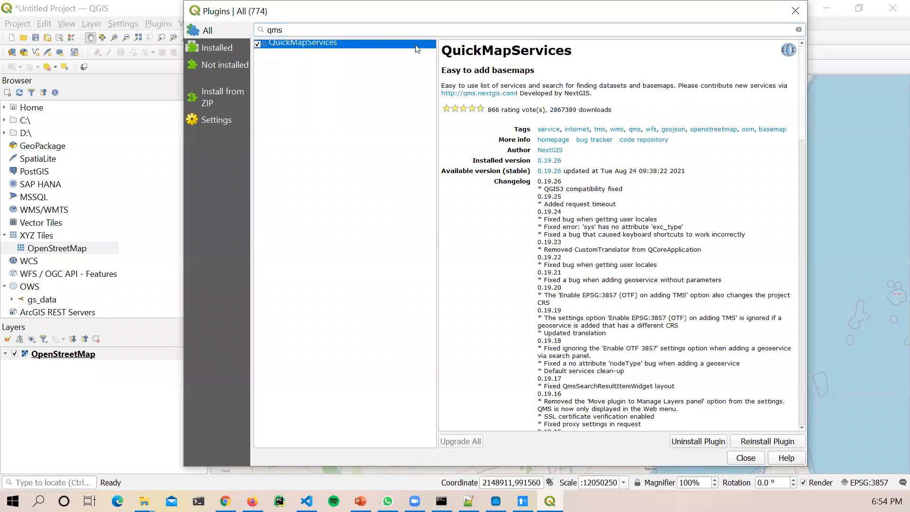
drag(485, 70, 529, 71)
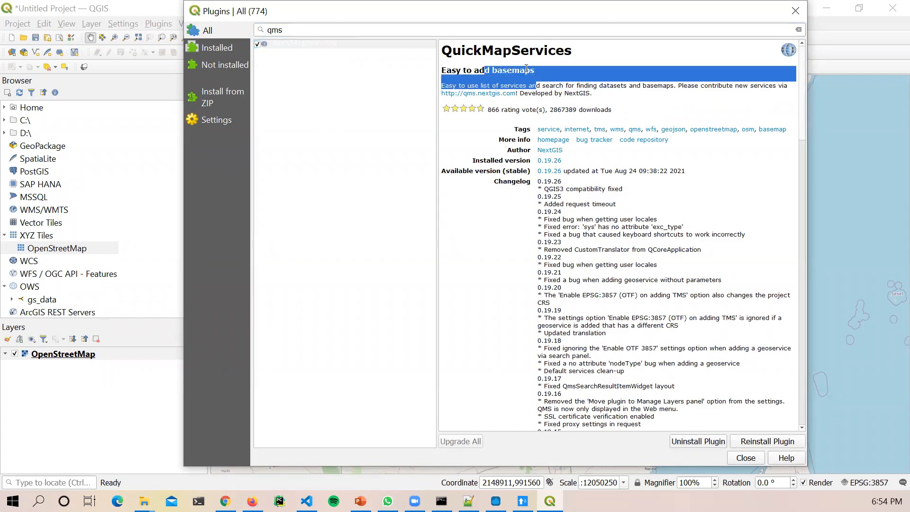
click(464, 67)
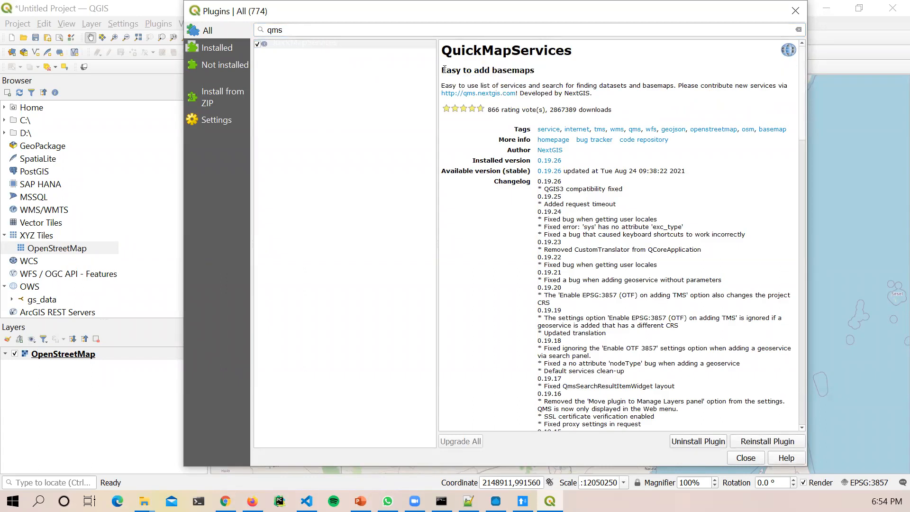
drag(442, 70, 539, 69)
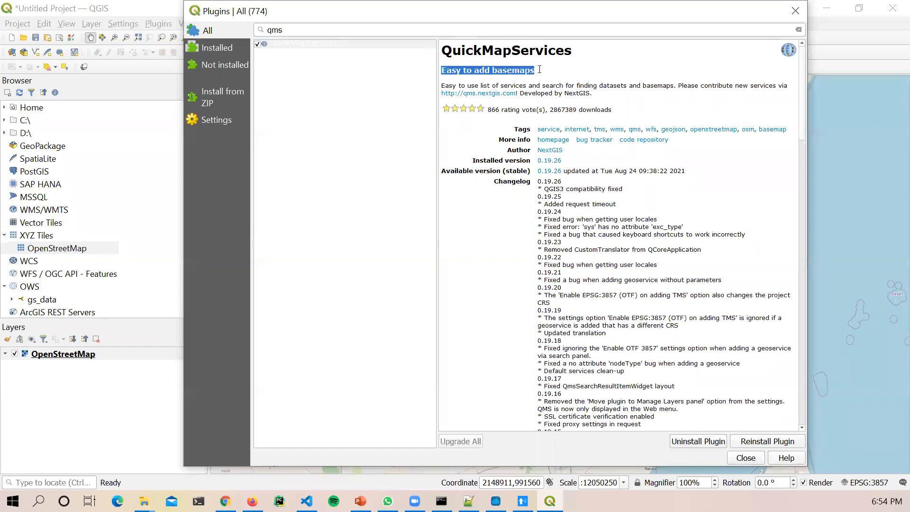
click(464, 71)
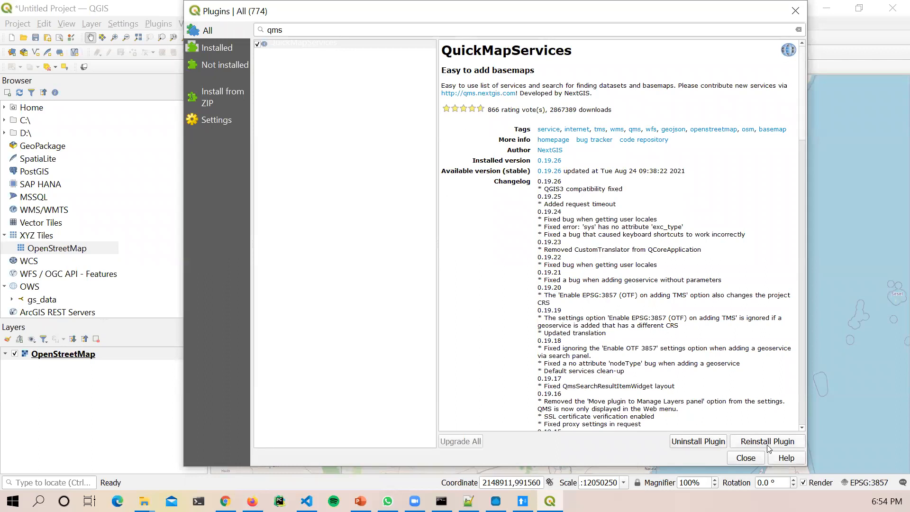
click(744, 441)
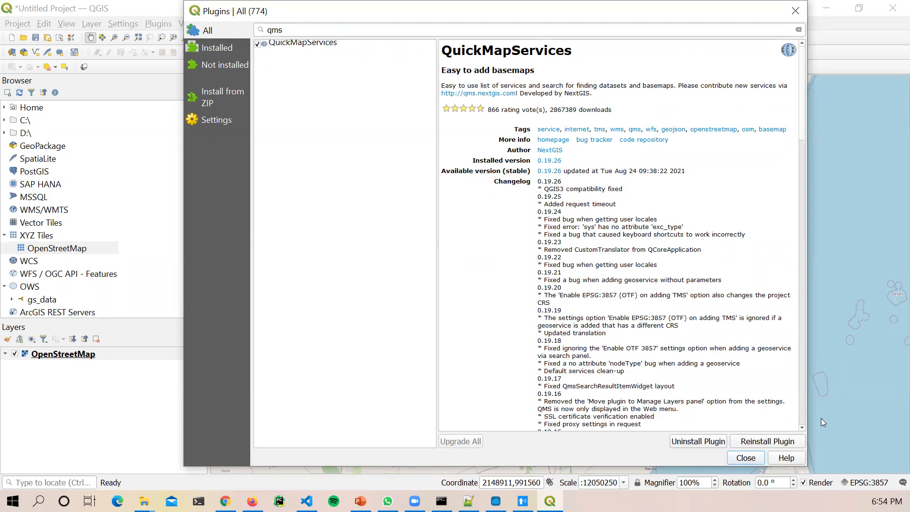
click(745, 458)
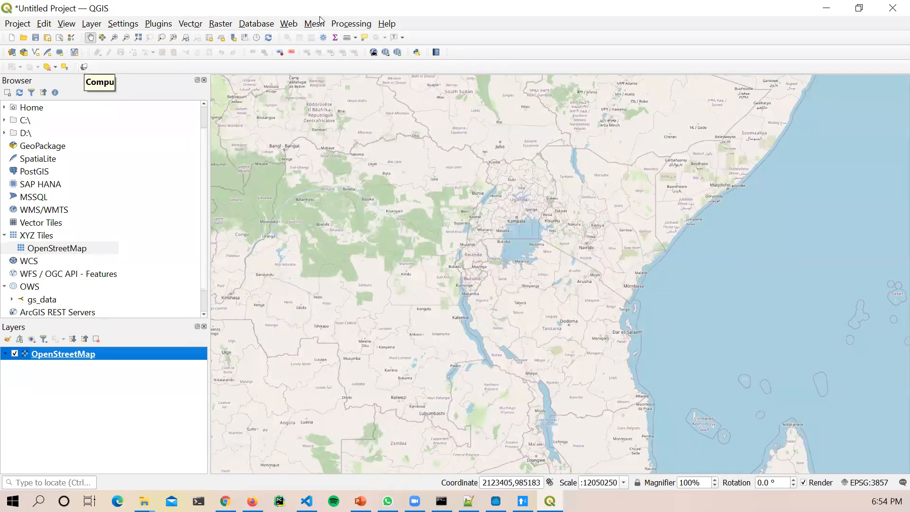
Step: Get the contributed pack in QuickMapServices' More services settings and save the settings
click(292, 26)
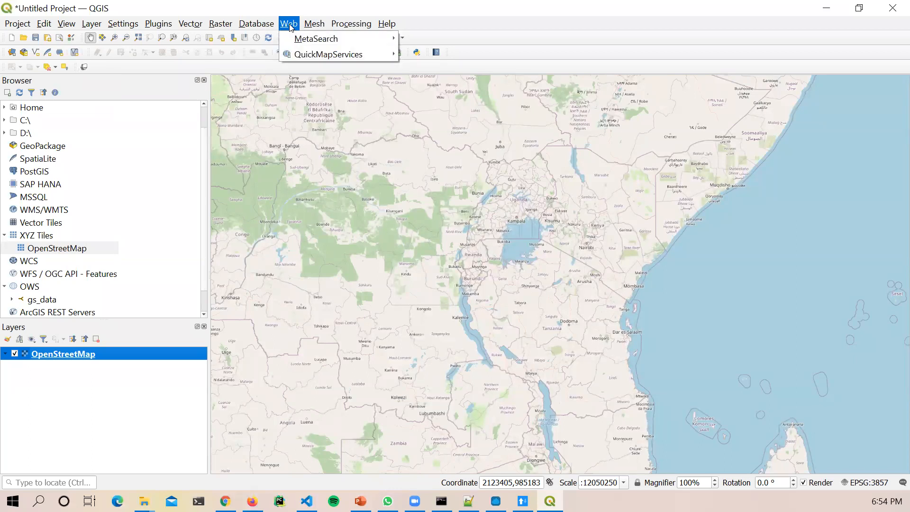
mouse_move(312, 56)
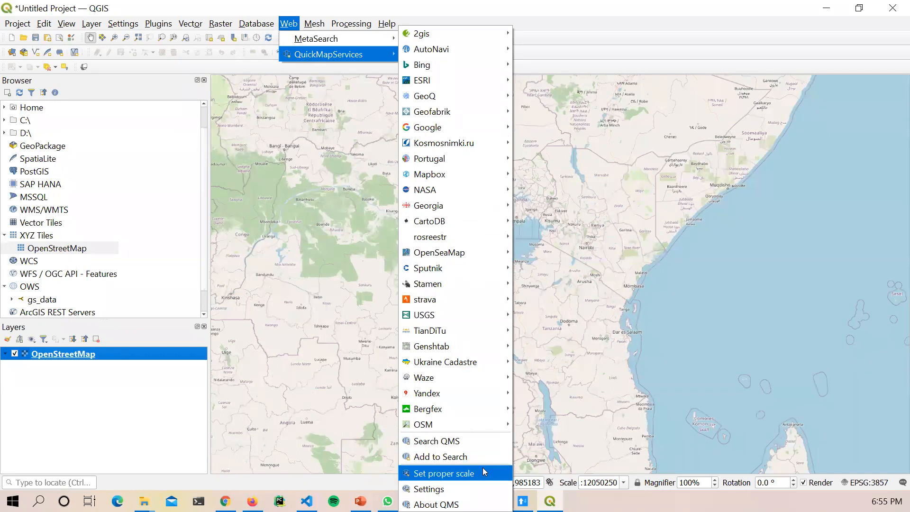
click(442, 489)
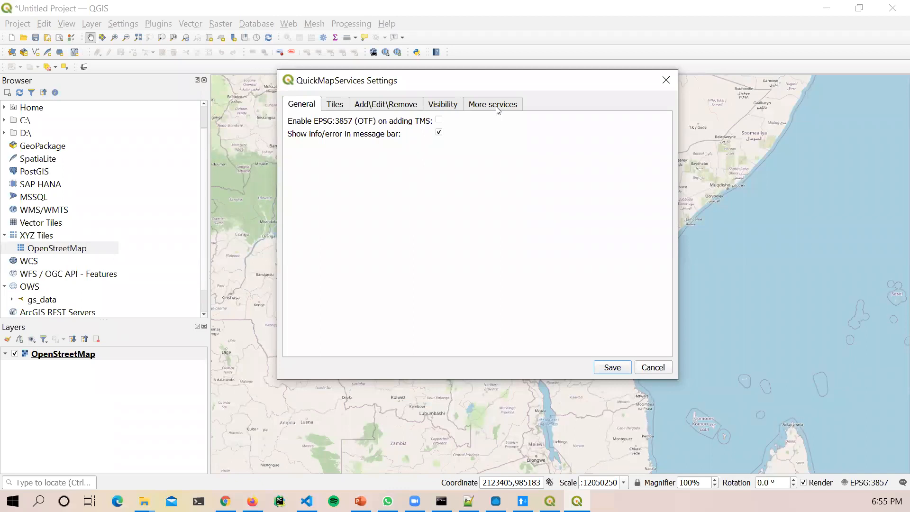
click(497, 109)
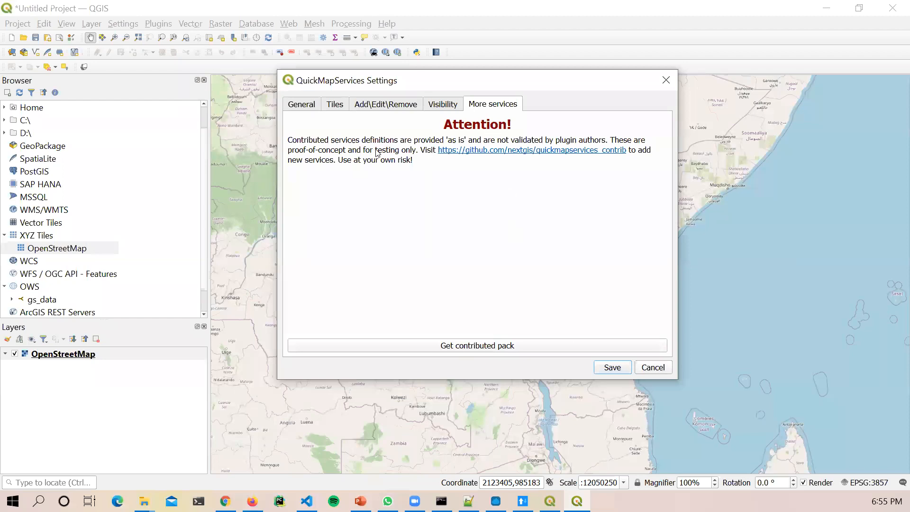
click(467, 351)
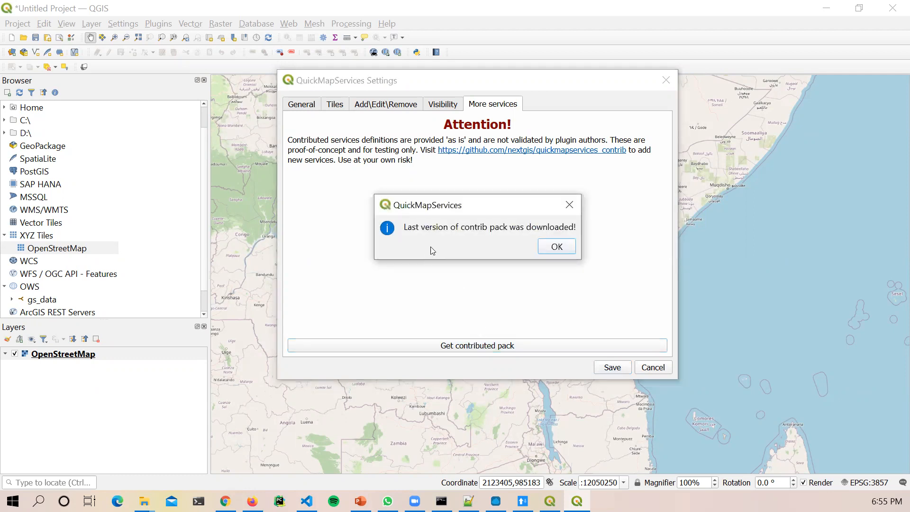
click(557, 247)
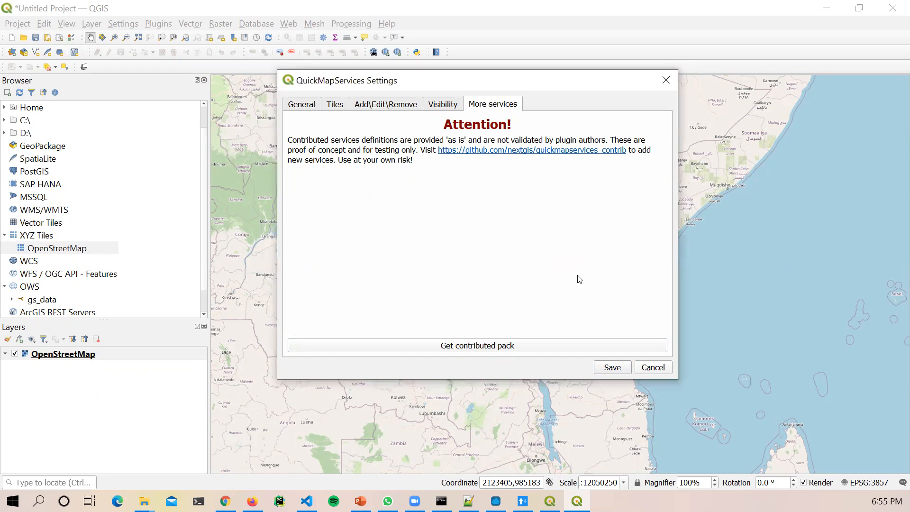
click(609, 369)
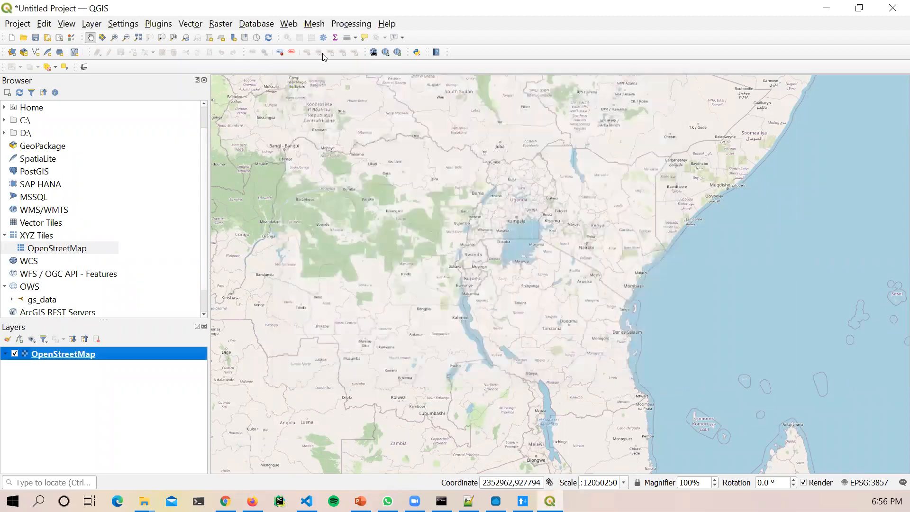
Step: Add the NASA SEDAC earthquake peak ground acceleration layer via QuickMapServices
click(287, 25)
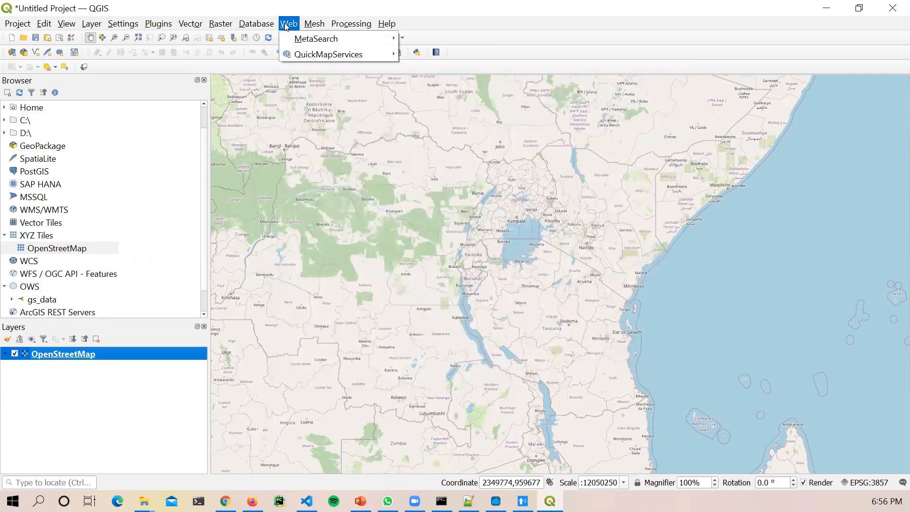
mouse_move(387, 56)
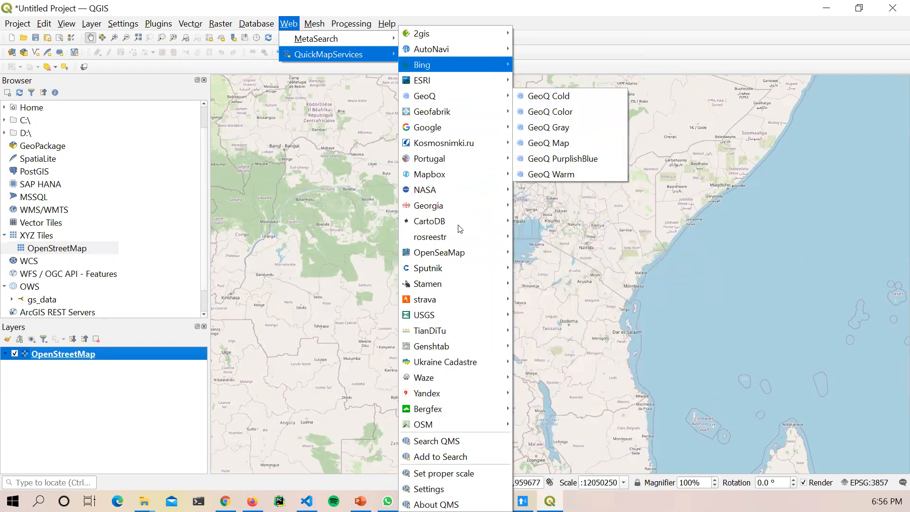
mouse_move(450, 190)
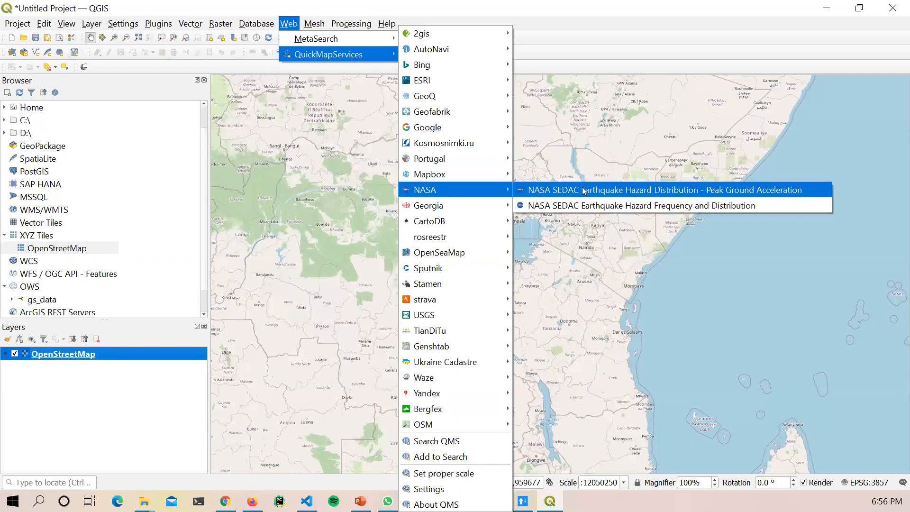
click(635, 189)
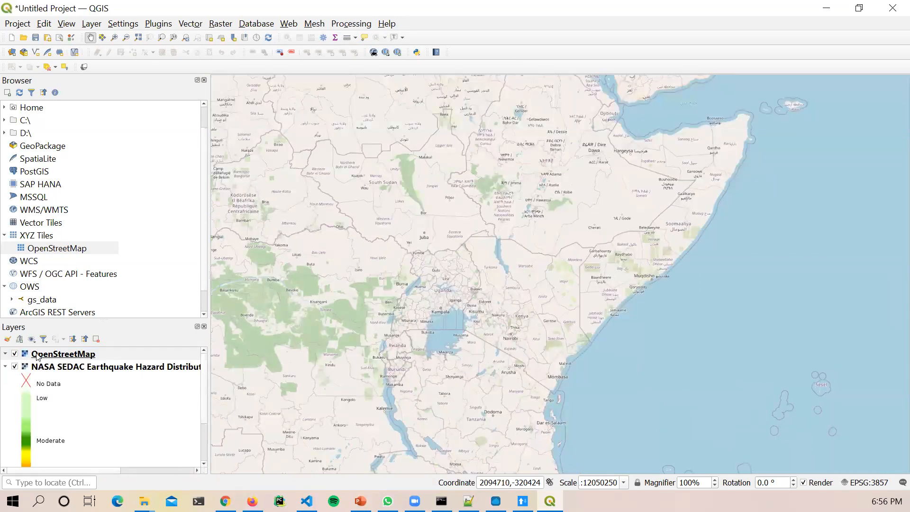
Step: Remove the OpenStreetMap layer and zoom out to the full world
right_click(64, 353)
click(91, 231)
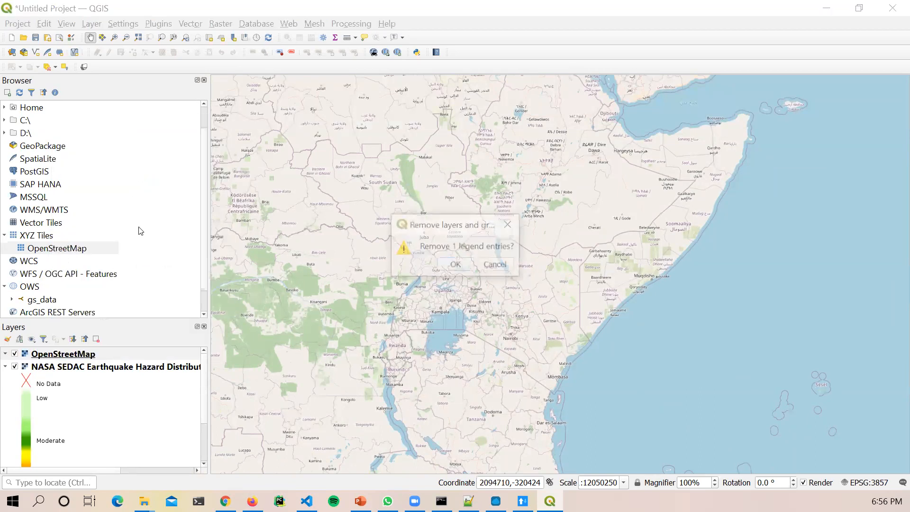
click(456, 264)
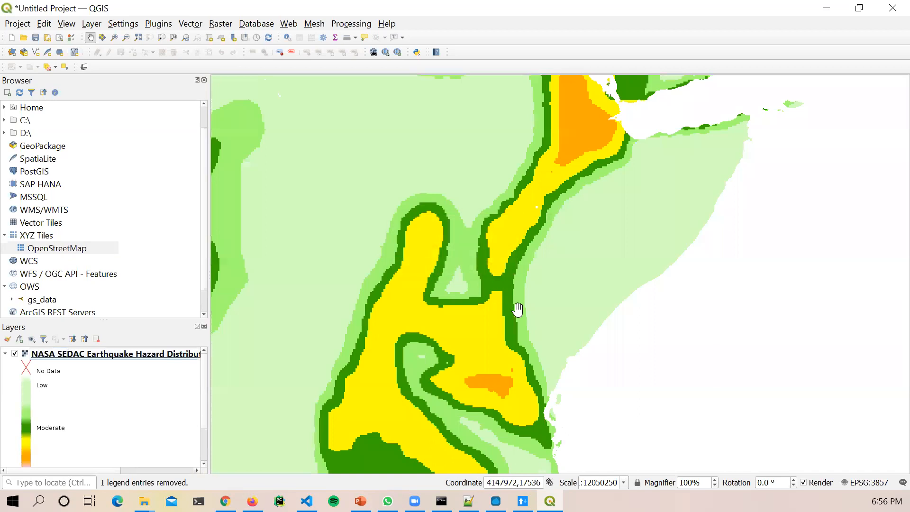
scroll(519, 308, down, 3)
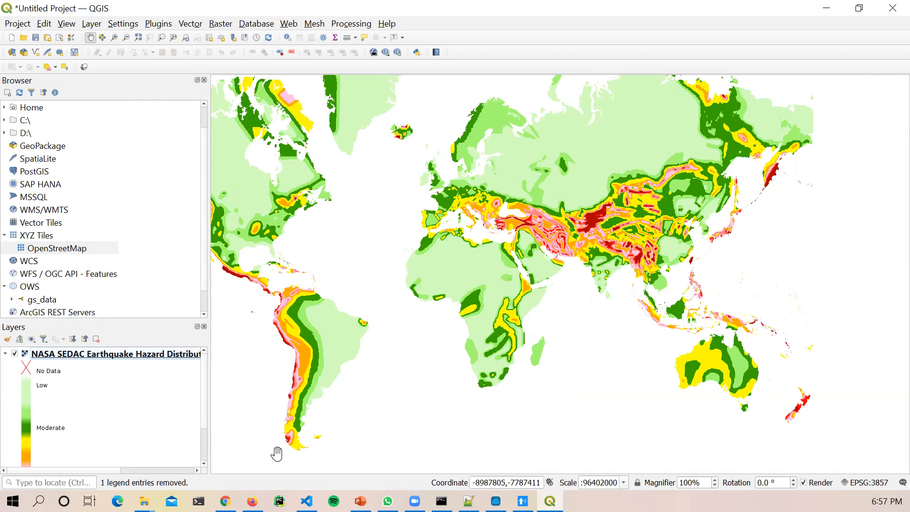
right_click(142, 354)
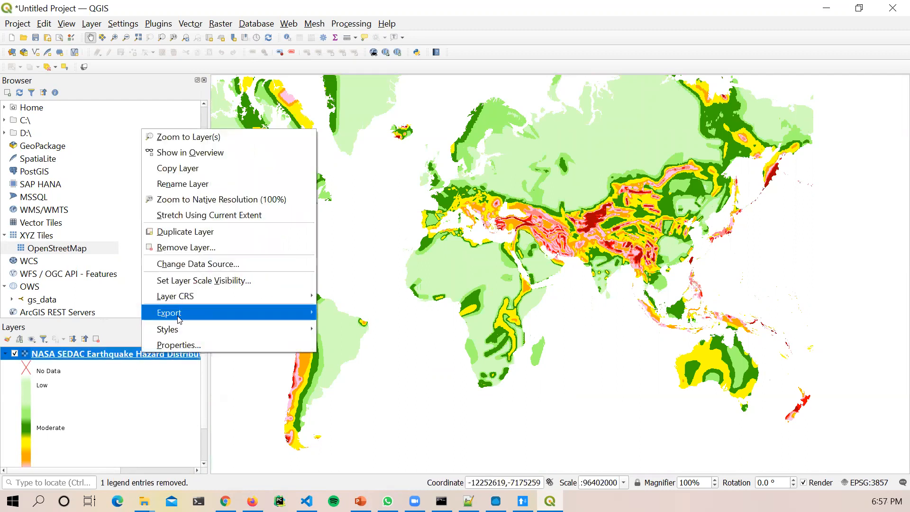
click(180, 345)
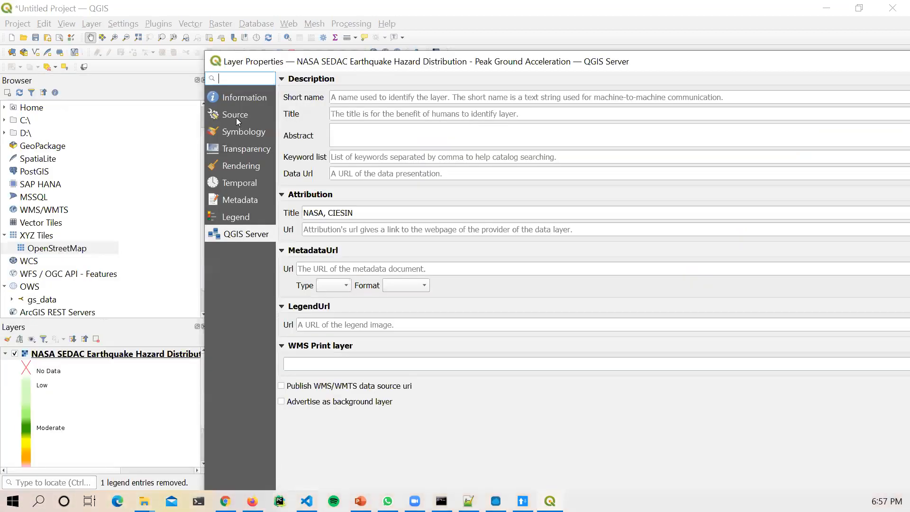
click(237, 98)
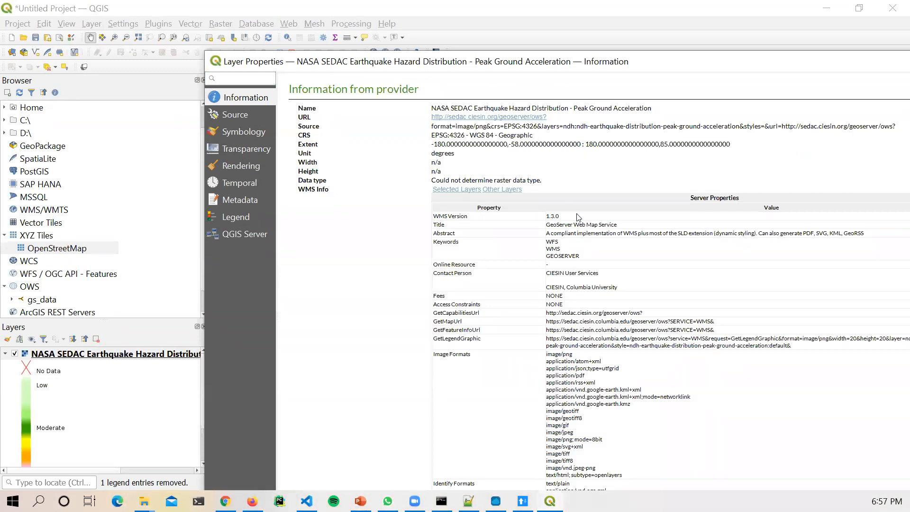
scroll(615, 315, down, 3)
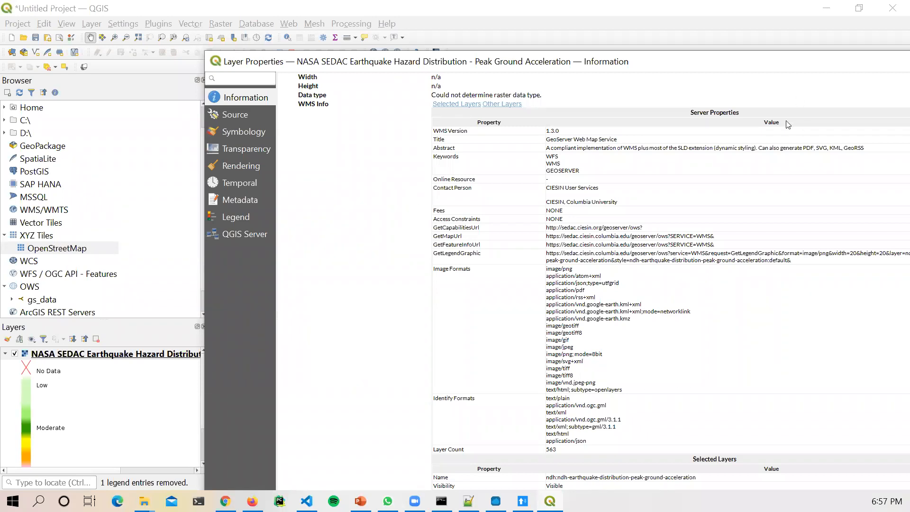
drag(722, 65, 714, 72)
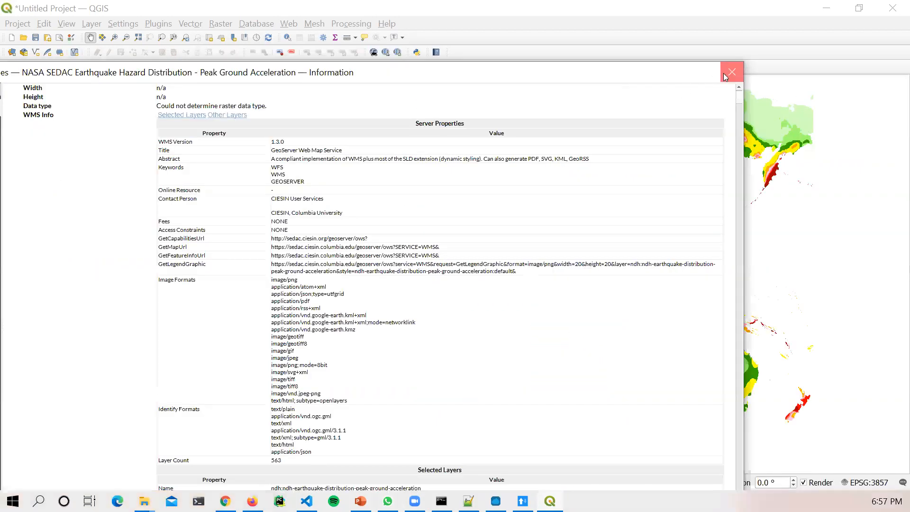
click(731, 71)
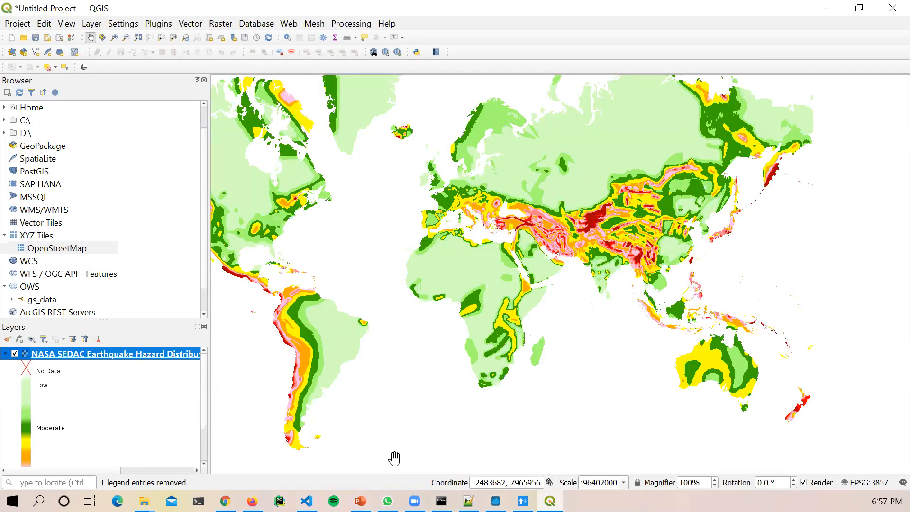
Step: Add the Bing Map basemap from QuickMapServices' Bing services
click(288, 24)
mouse_move(334, 54)
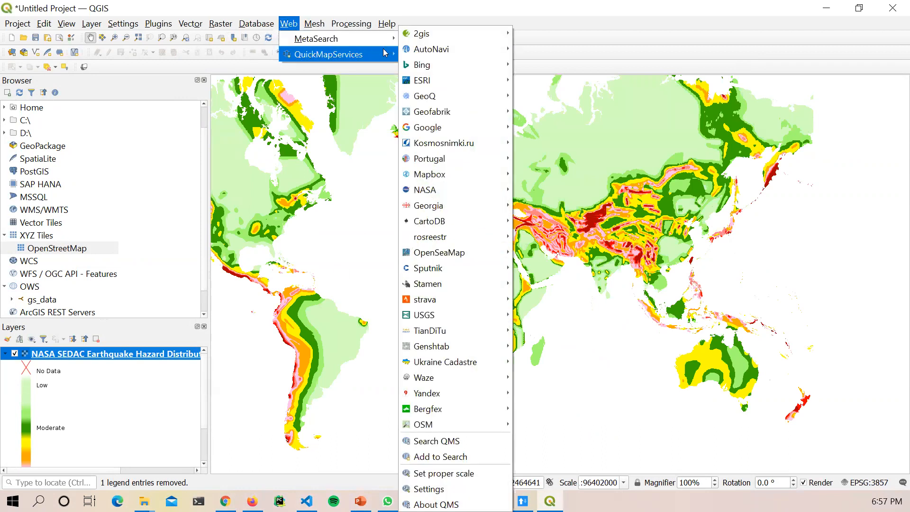
mouse_move(448, 67)
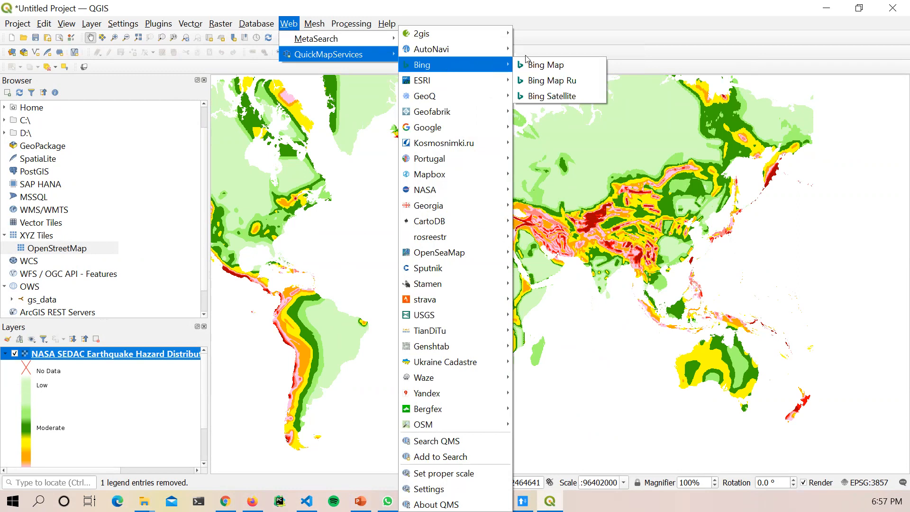
click(572, 70)
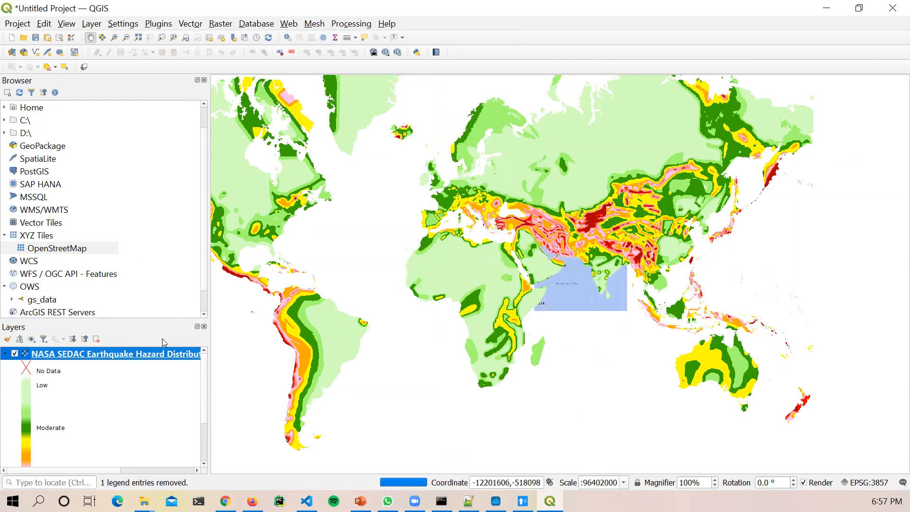
Step: Remove the earthquake hazard layer and zoom the Bing map to East Africa
right_click(153, 355)
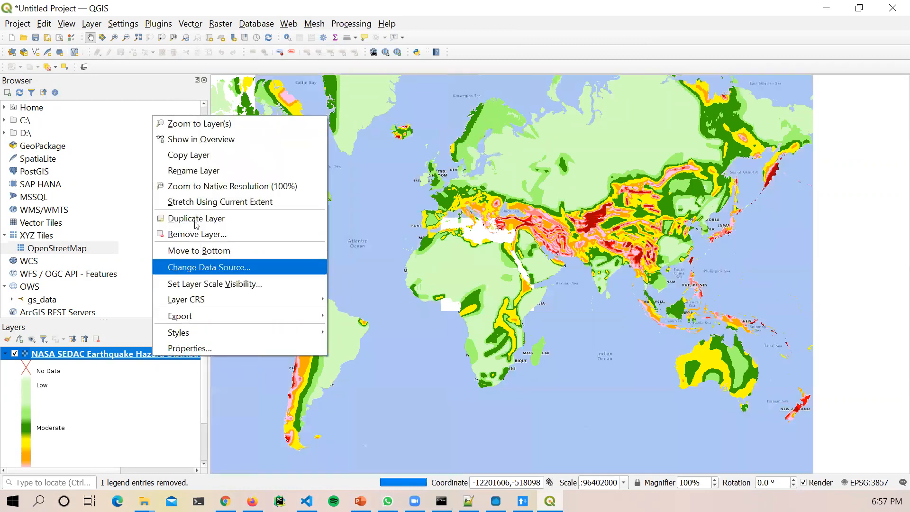
click(195, 234)
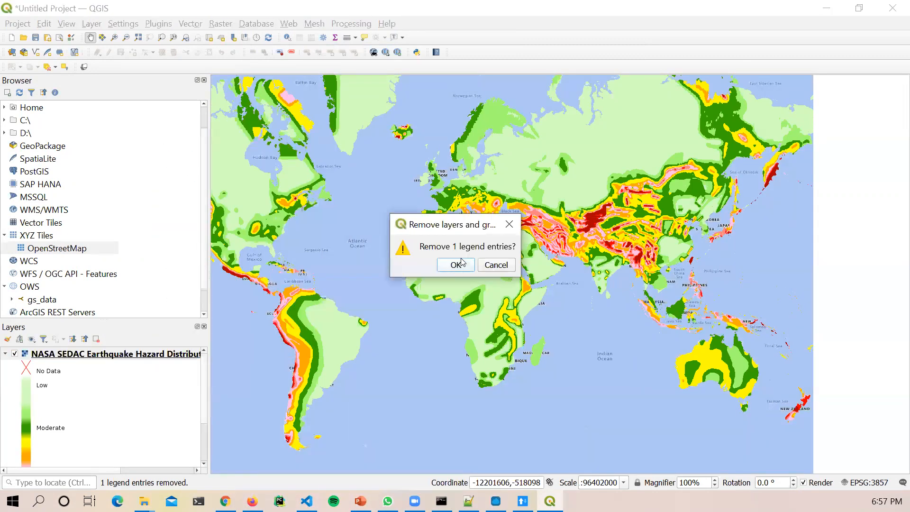
click(456, 264)
scroll(469, 314, down, 1)
scroll(470, 314, up, 2)
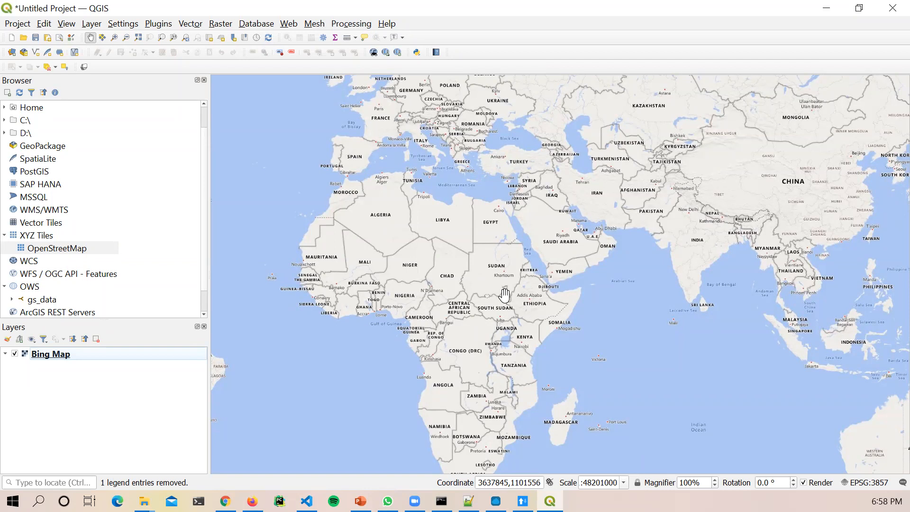
scroll(537, 341, up, 1)
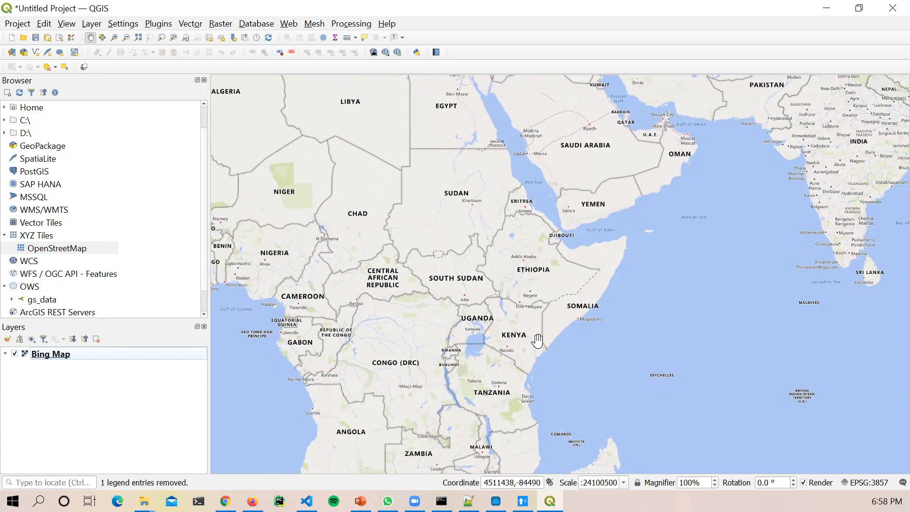
Step: Add the Google Hybrid basemap from QuickMapServices' Google group
click(286, 25)
mouse_move(370, 54)
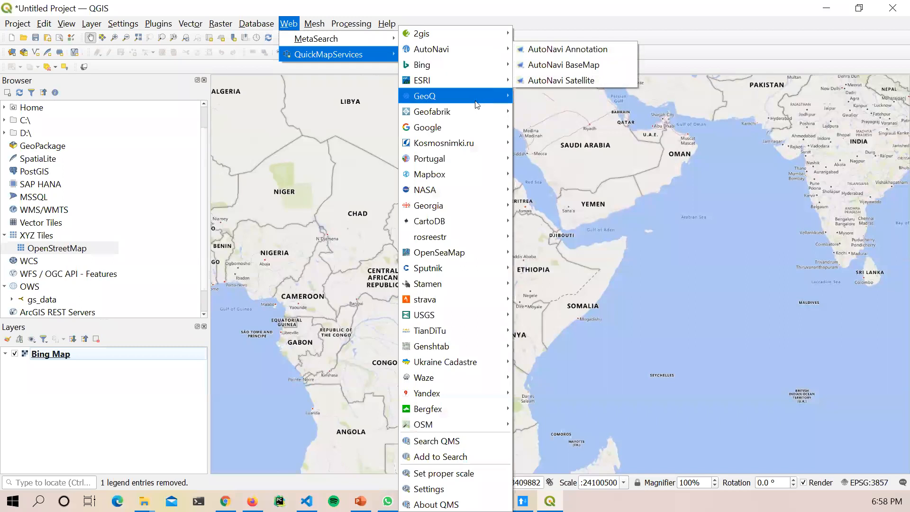
mouse_move(463, 132)
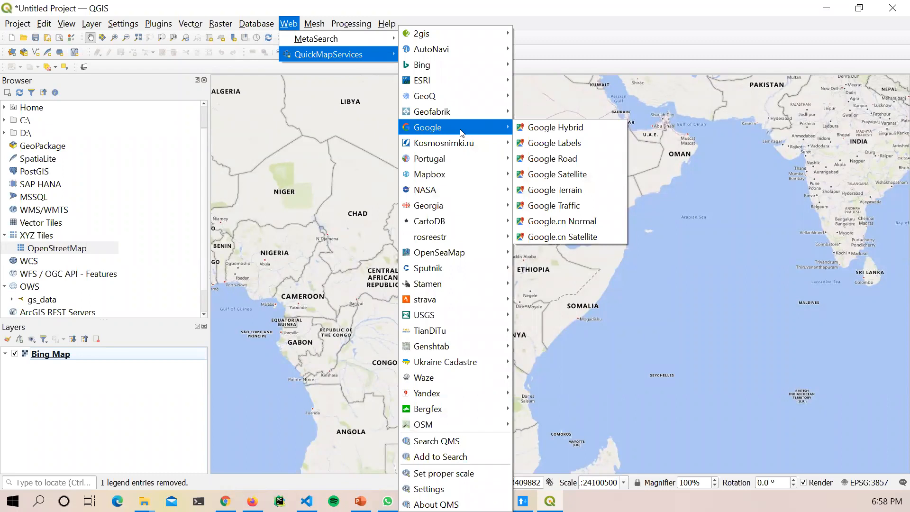
click(537, 127)
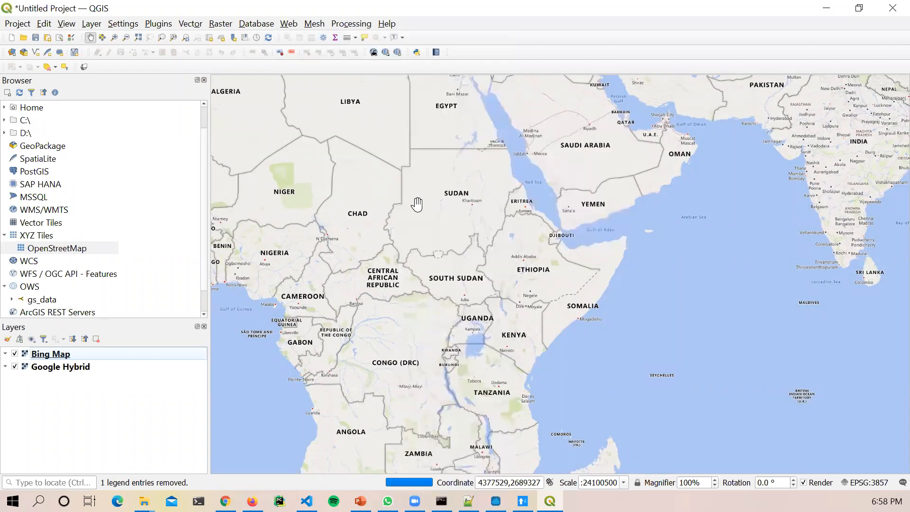
Step: Remove the Bing Map layer and zoom in on Kenya
right_click(60, 356)
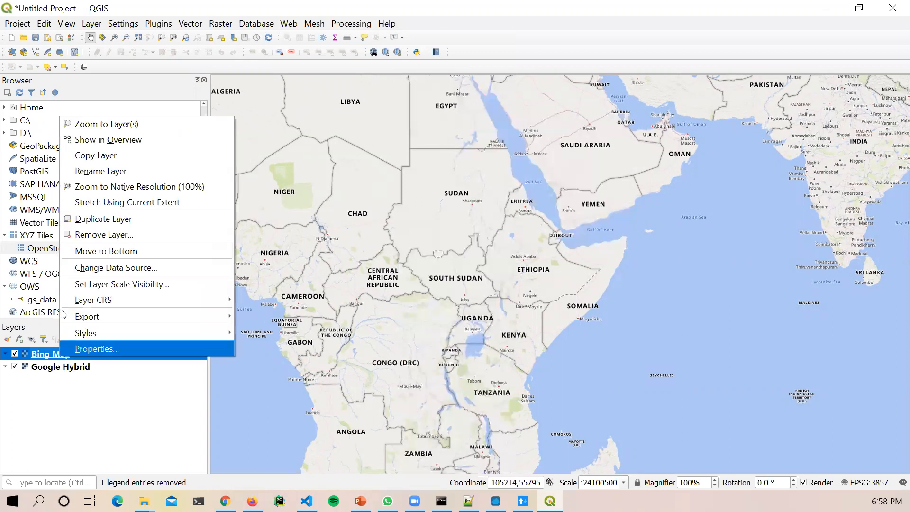
click(87, 233)
click(453, 266)
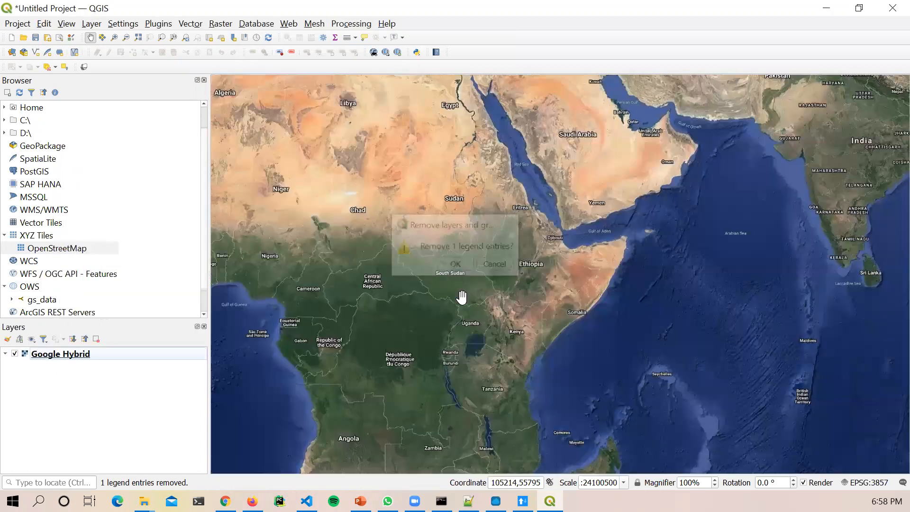
scroll(515, 330, up, 2)
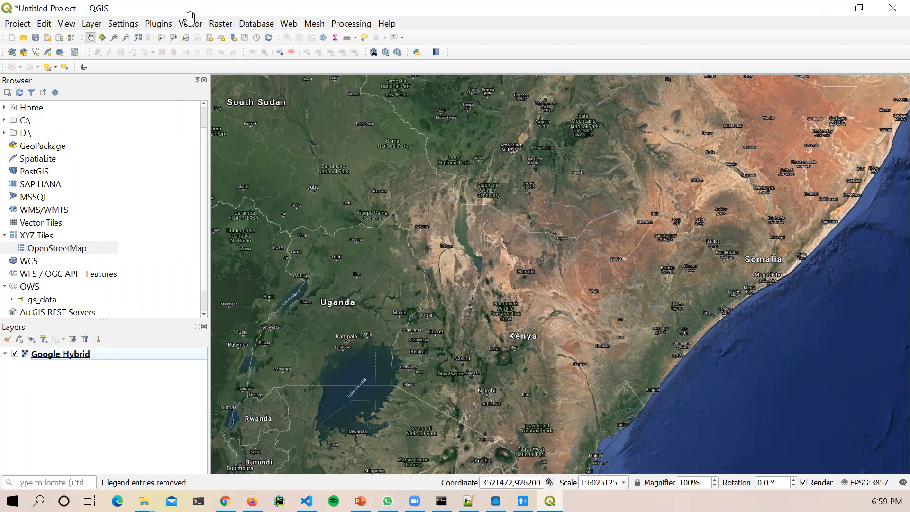
click(158, 24)
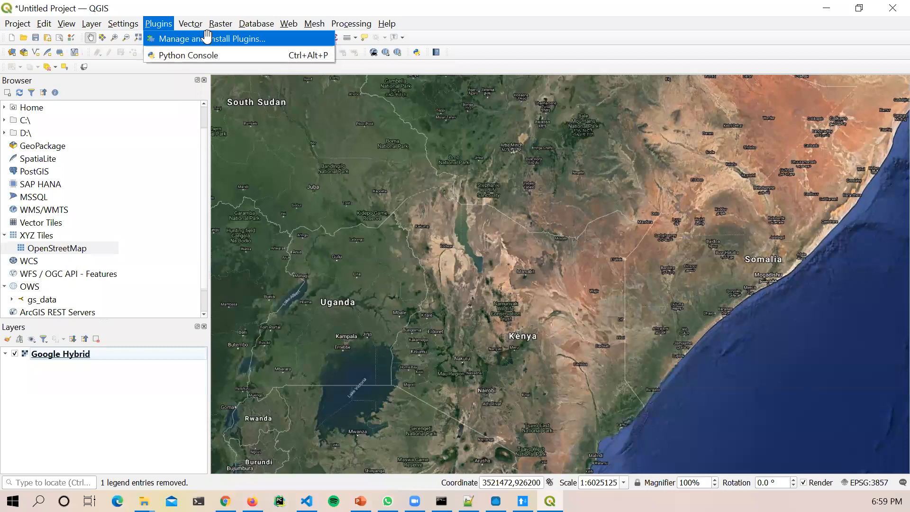
click(206, 37)
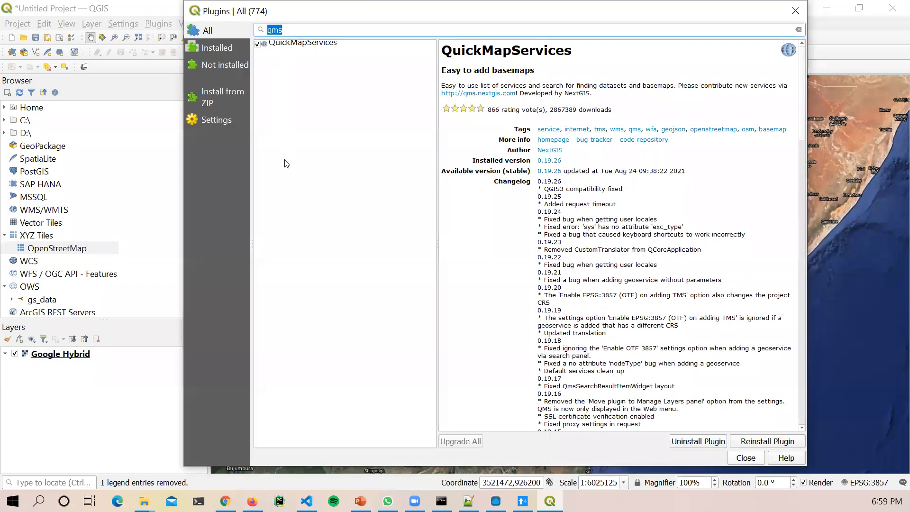
drag(473, 71, 535, 71)
click(795, 11)
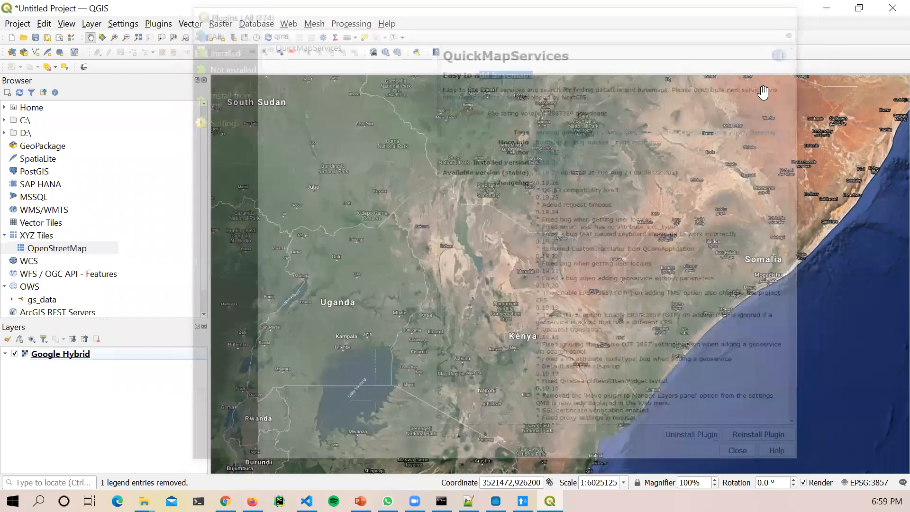
Step: Zoom and pan the satellite view around Mount Kenya and nearby farmland
scroll(488, 368, up, 3)
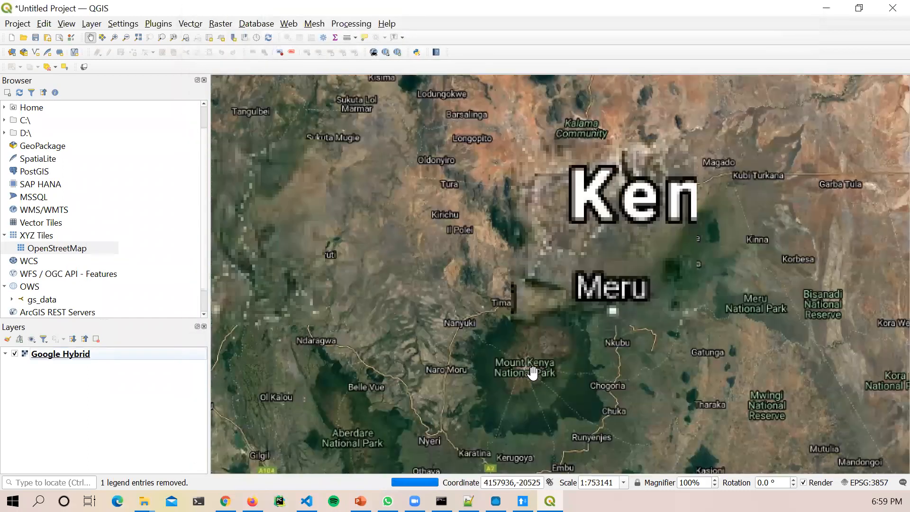
scroll(534, 373, up, 1)
drag(509, 376, 529, 355)
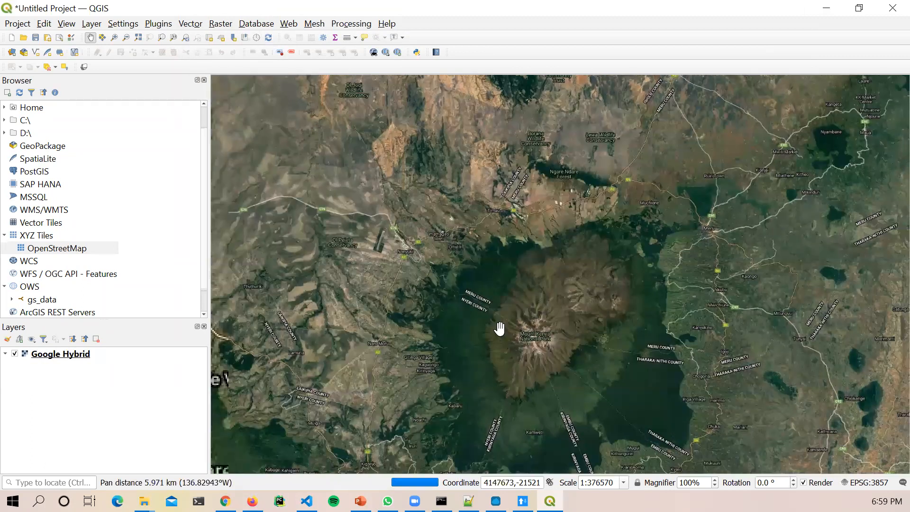
drag(459, 356, 396, 350)
scroll(406, 360, up, 4)
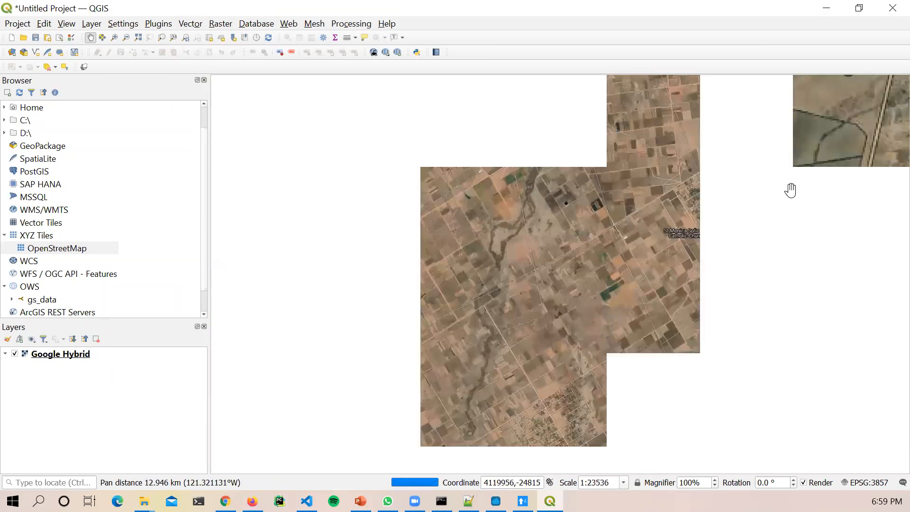
drag(754, 294, 657, 325)
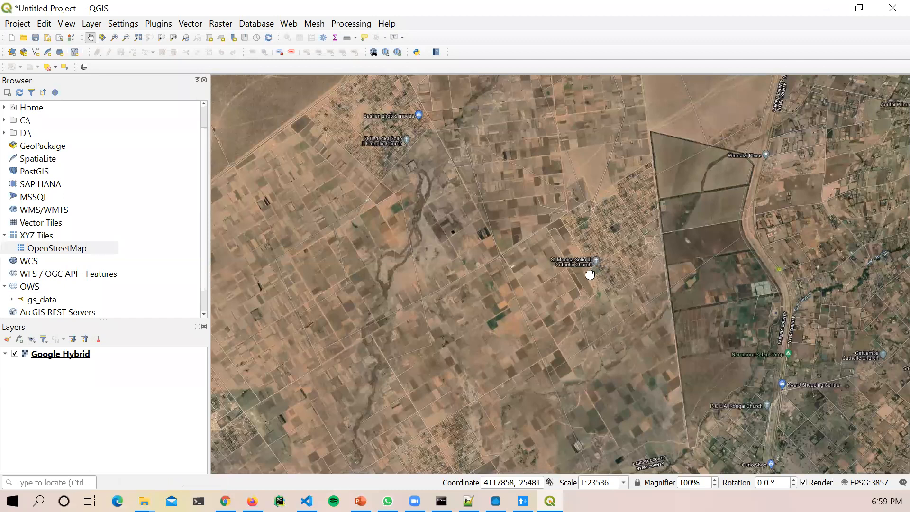
scroll(587, 274, up, 1)
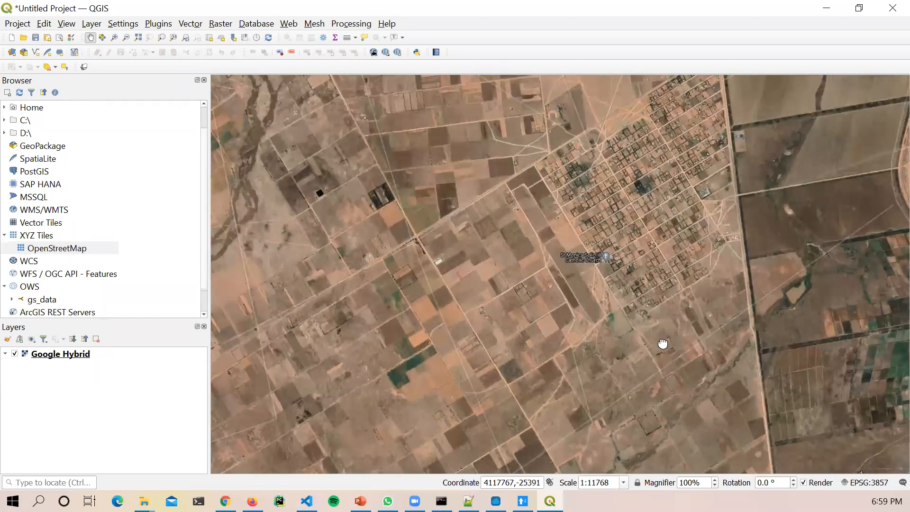
scroll(662, 343, down, 5)
scroll(733, 300, up, 4)
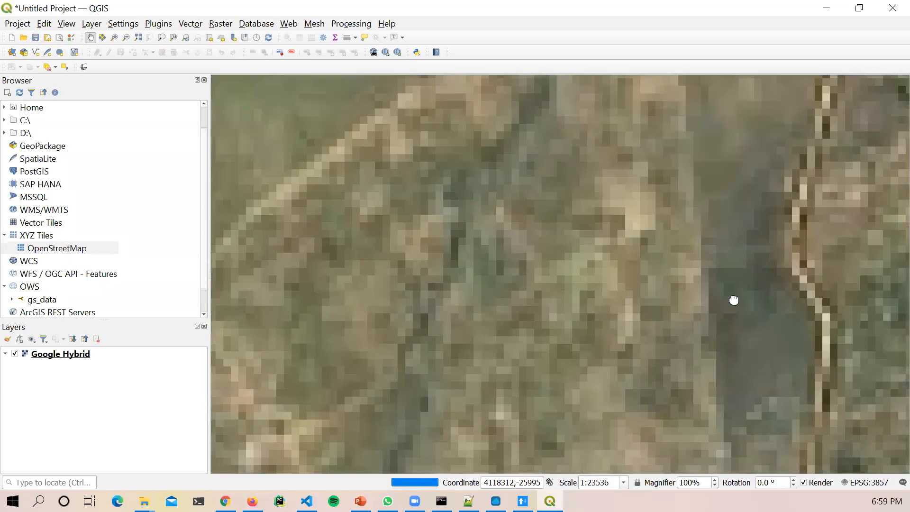
scroll(763, 346, down, 4)
drag(881, 309, 715, 303)
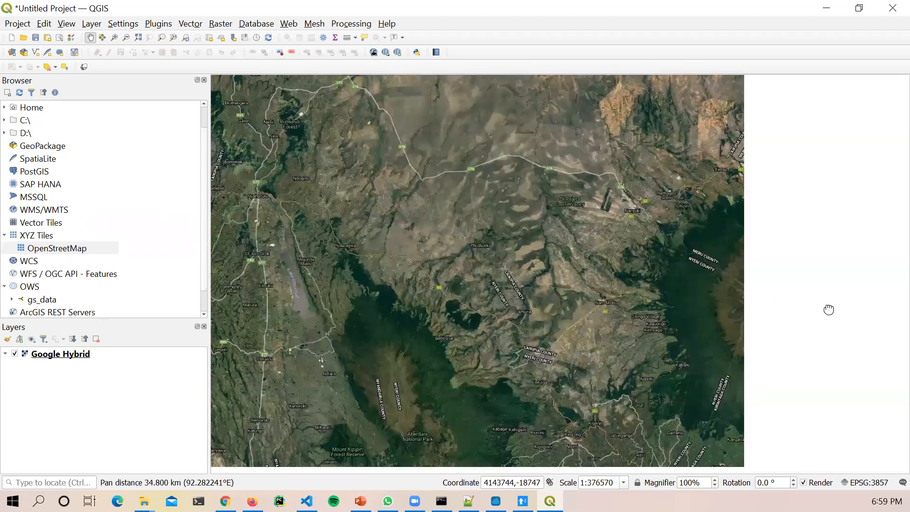
scroll(829, 310, up, 4)
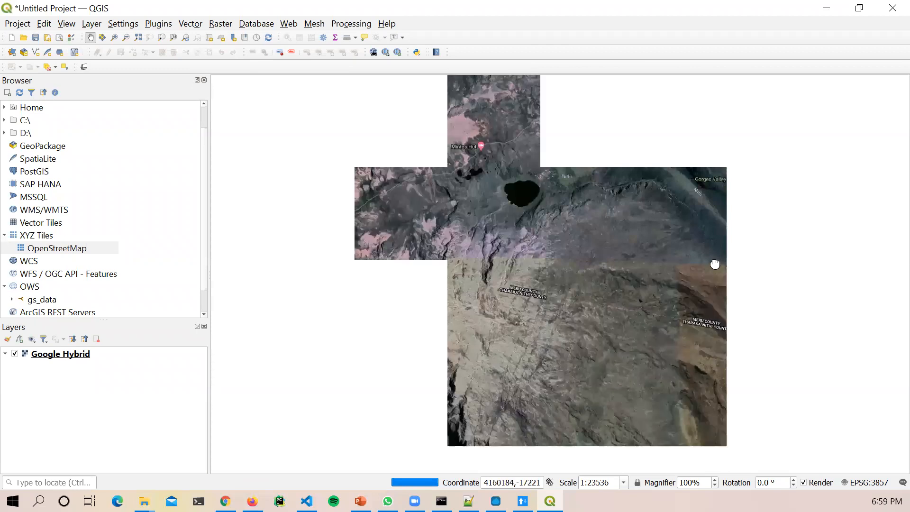
scroll(588, 313, up, 1)
Step: Pan west to the Lake Victoria shoreline and zoom out to about 1:376570
drag(461, 328, 730, 298)
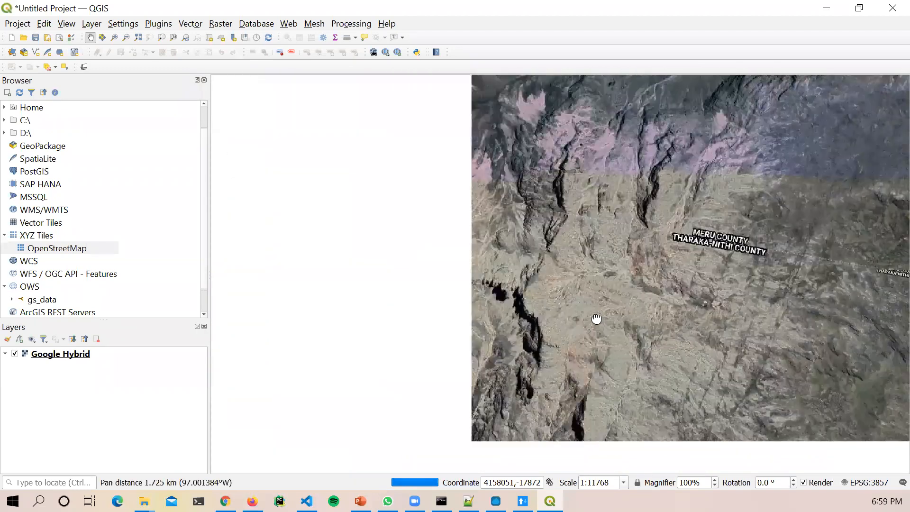
scroll(597, 319, down, 4)
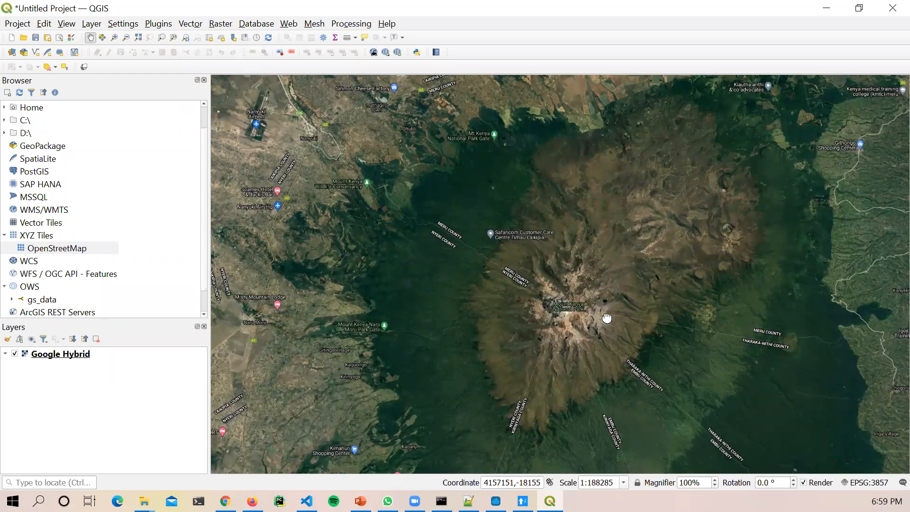
scroll(747, 387, down, 3)
drag(610, 414, 394, 211)
scroll(386, 246, up, 3)
drag(386, 246, 730, 315)
scroll(662, 266, up, 1)
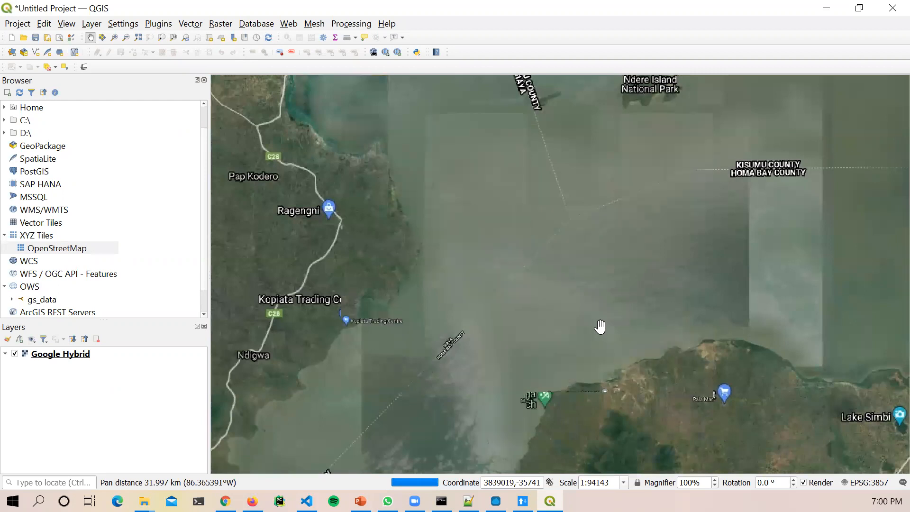
scroll(608, 325, down, 1)
scroll(628, 315, down, 1)
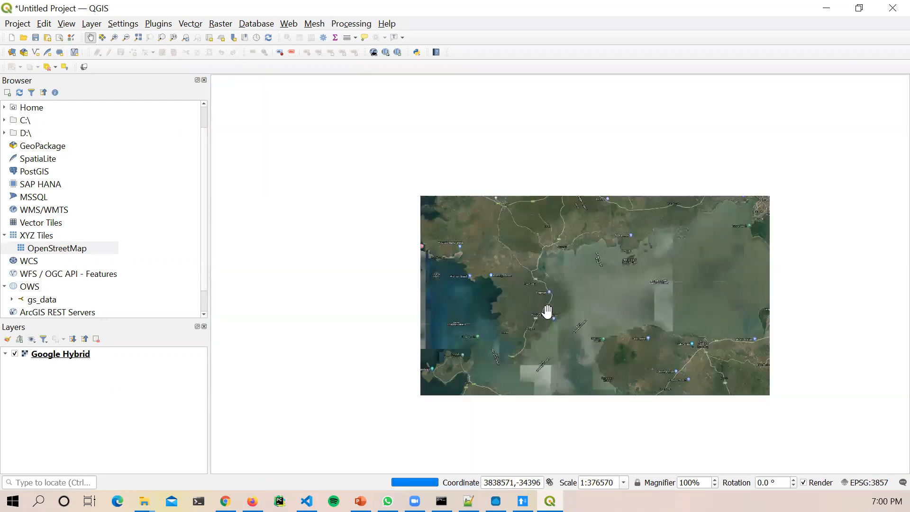
Step: Review the Google Hybrid layer's provider details on the Information tab of its Properties
right_click(88, 352)
click(139, 341)
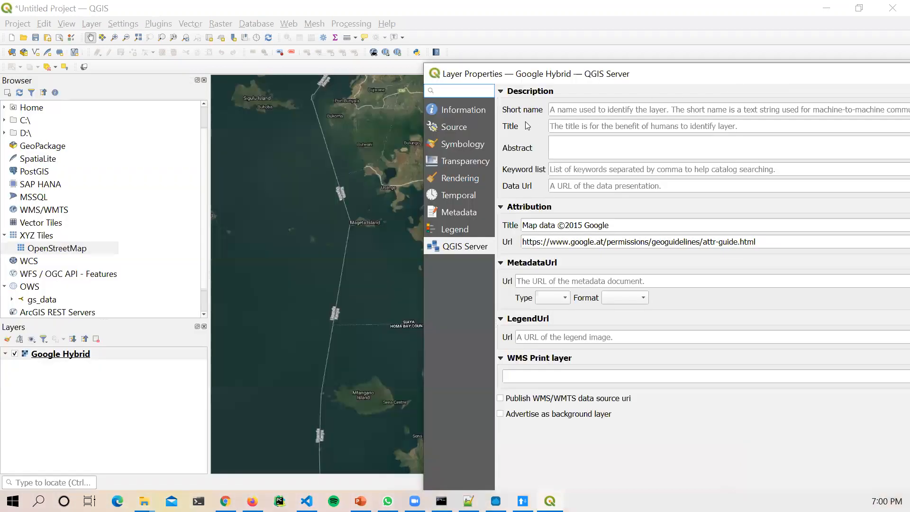
click(473, 113)
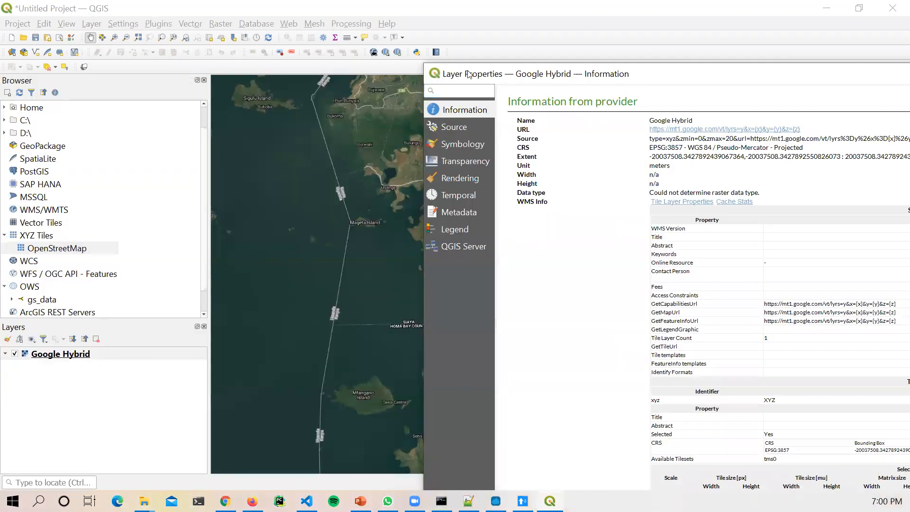
drag(631, 78, 459, 72)
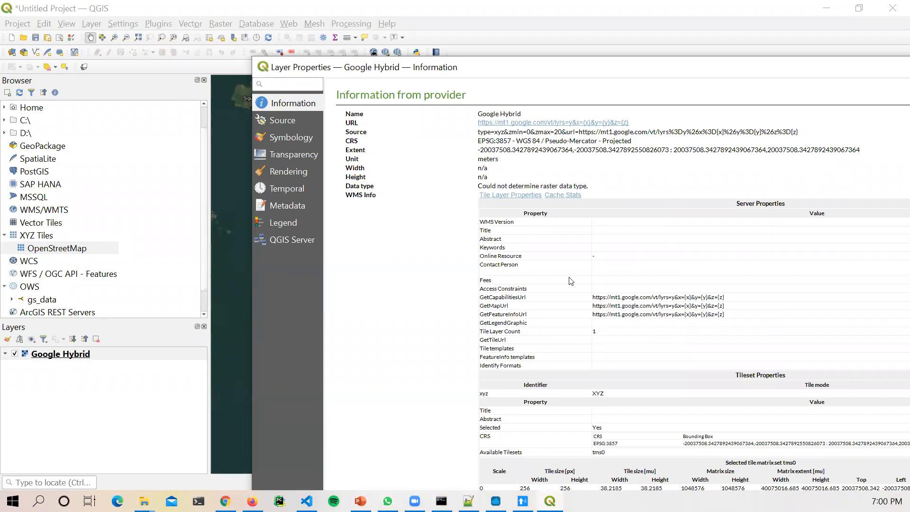
drag(566, 75, 228, 117)
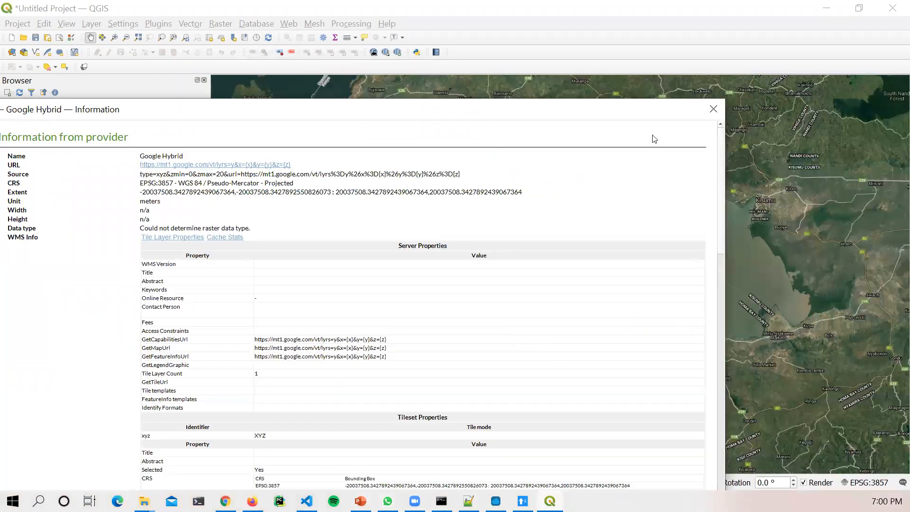
click(722, 105)
Step: Zoom out to about 1:3012563 to show Uganda and Kenya
scroll(627, 347, down, 1)
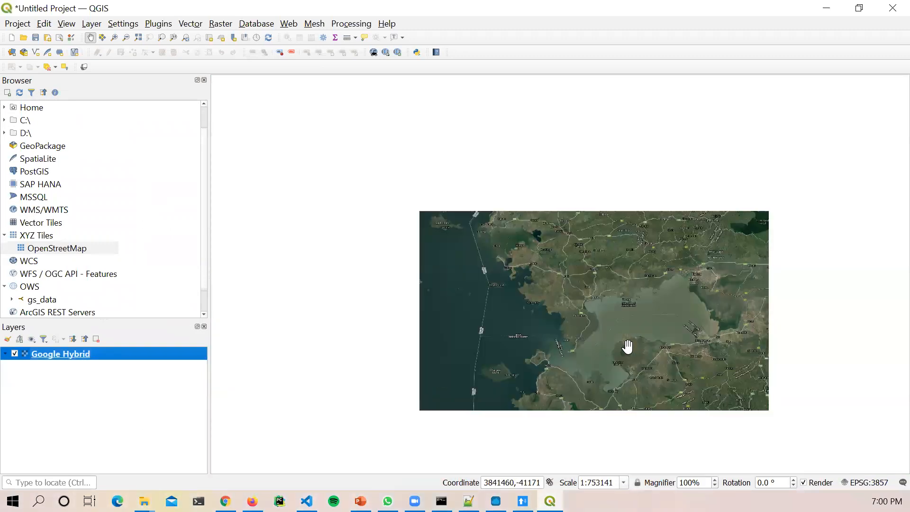
scroll(627, 347, down, 1)
scroll(628, 347, down, 1)
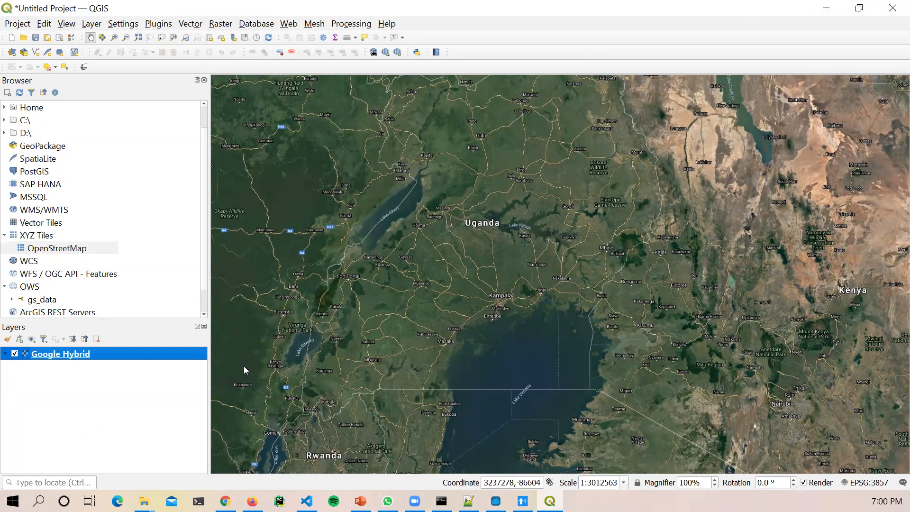
Step: Add the Mapbox Gray basemap from QuickMapServices' Mapbox group
click(288, 24)
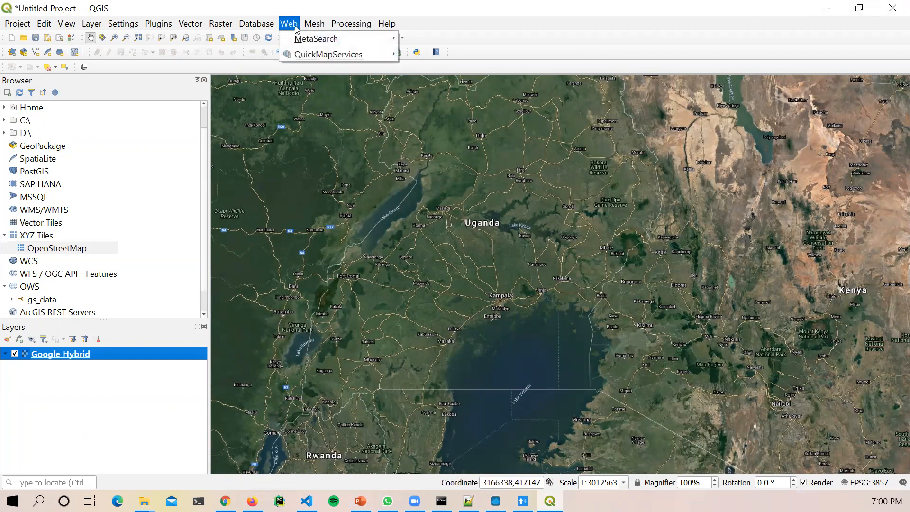
mouse_move(327, 55)
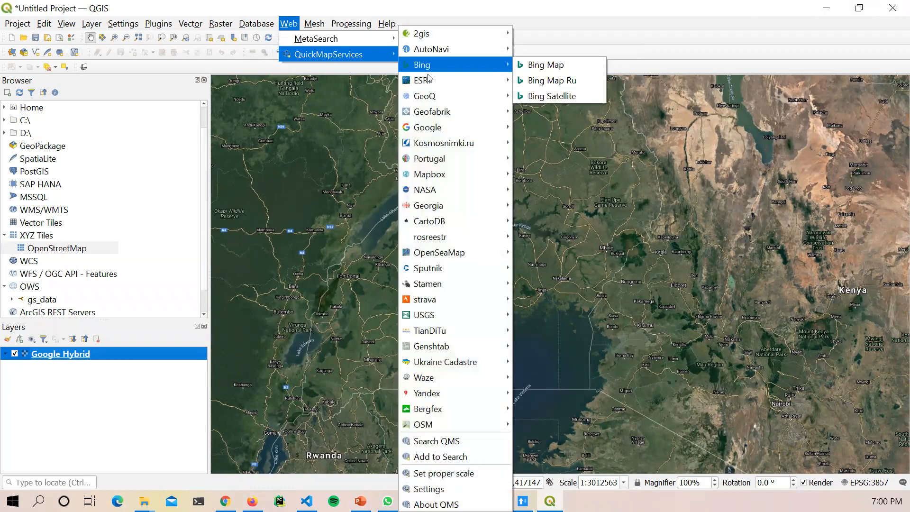
mouse_move(456, 177)
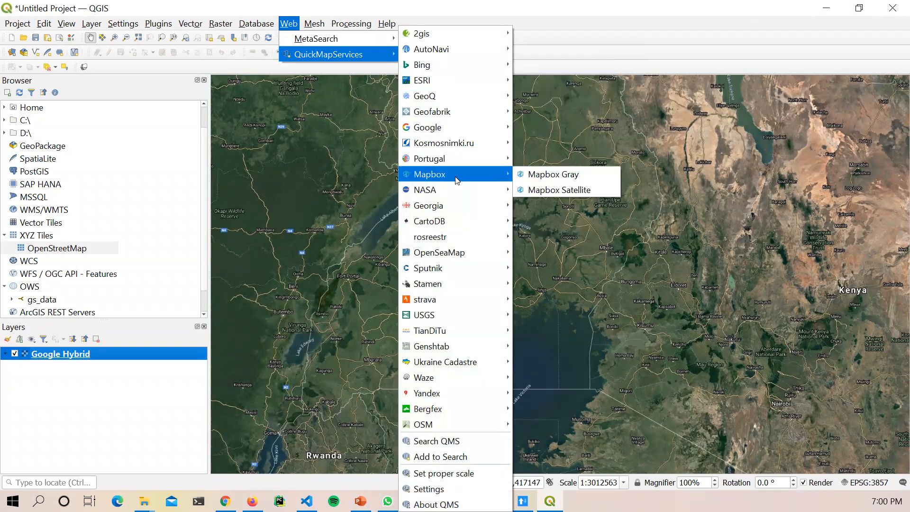
click(560, 179)
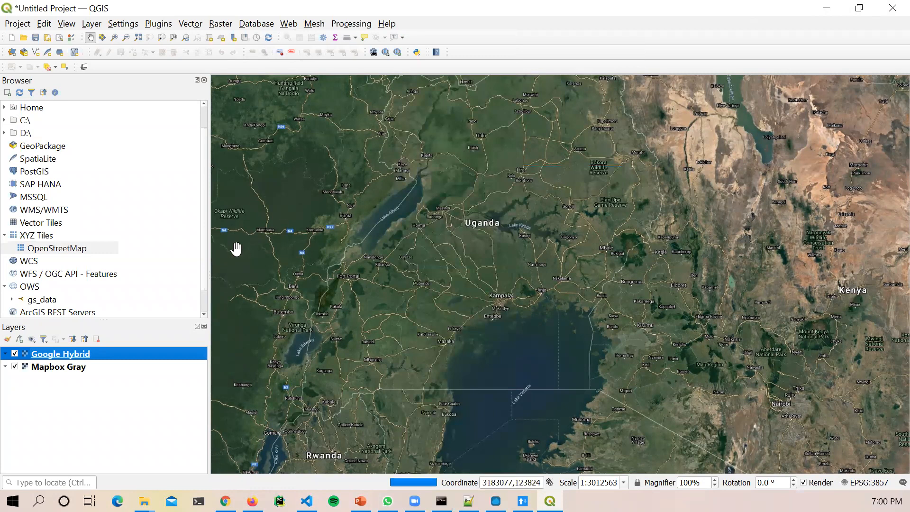
Step: Refresh the Browser panel's data source tree
right_click(46, 237)
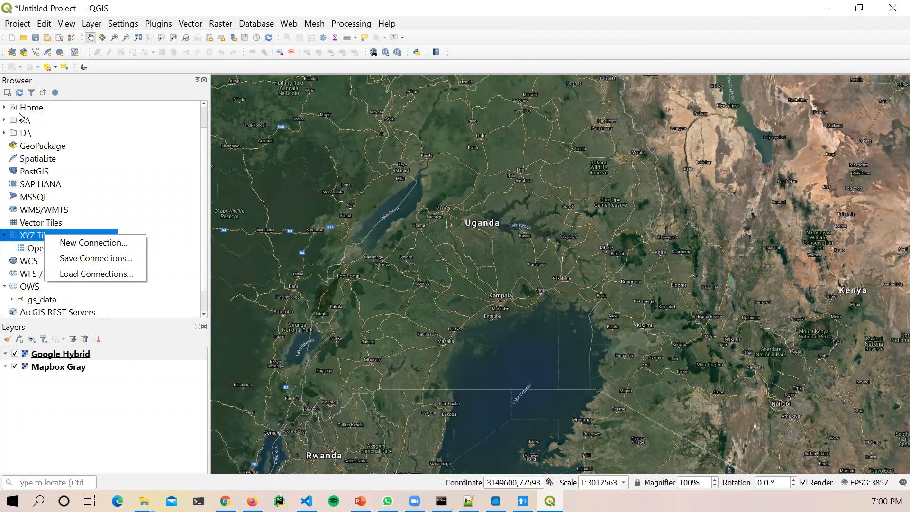
click(20, 93)
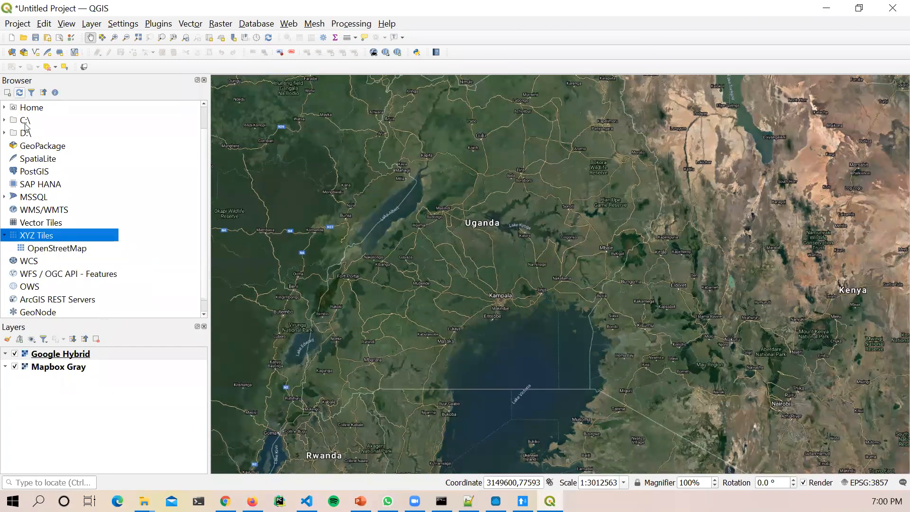
scroll(37, 298, up, 2)
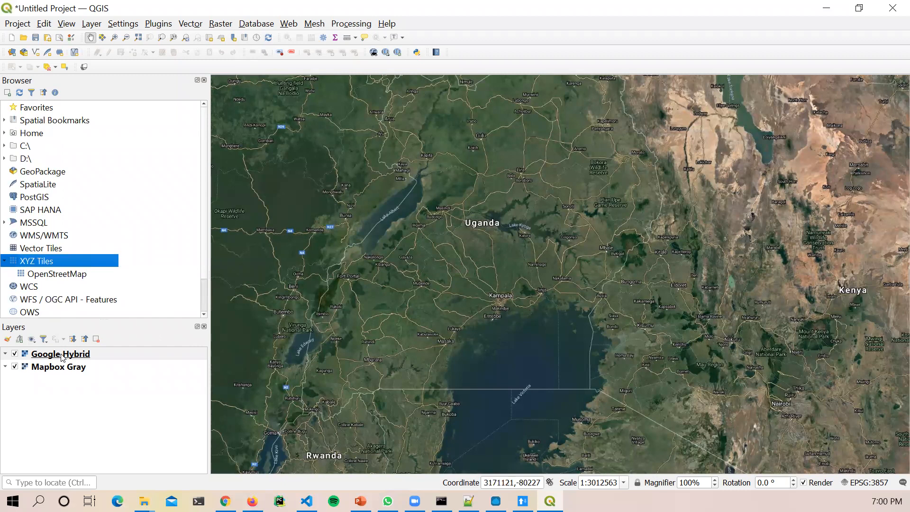
Step: Hide Google Hybrid and zoom the map to Mapbox Gray's extent
click(29, 355)
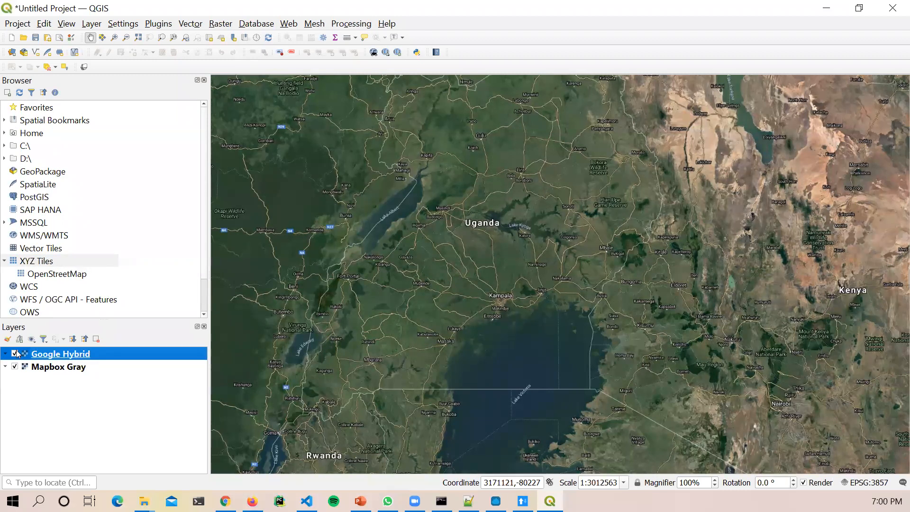
click(15, 354)
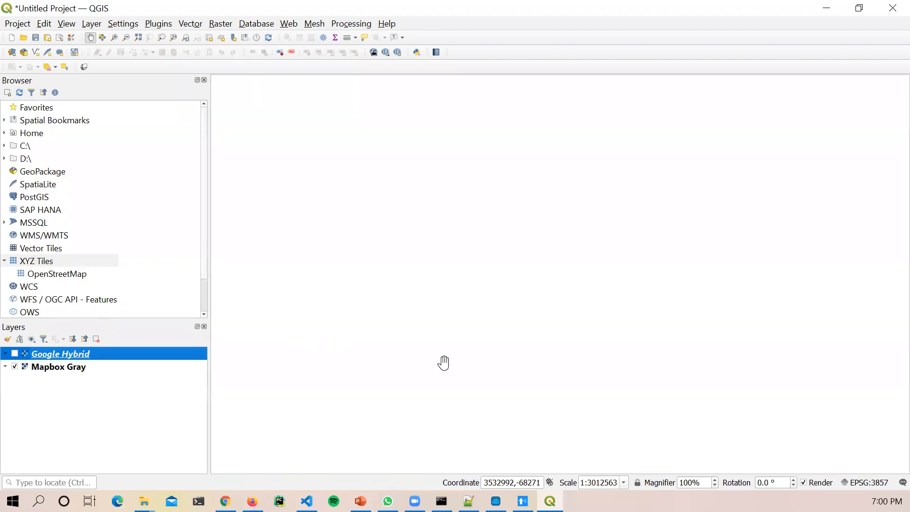
right_click(89, 365)
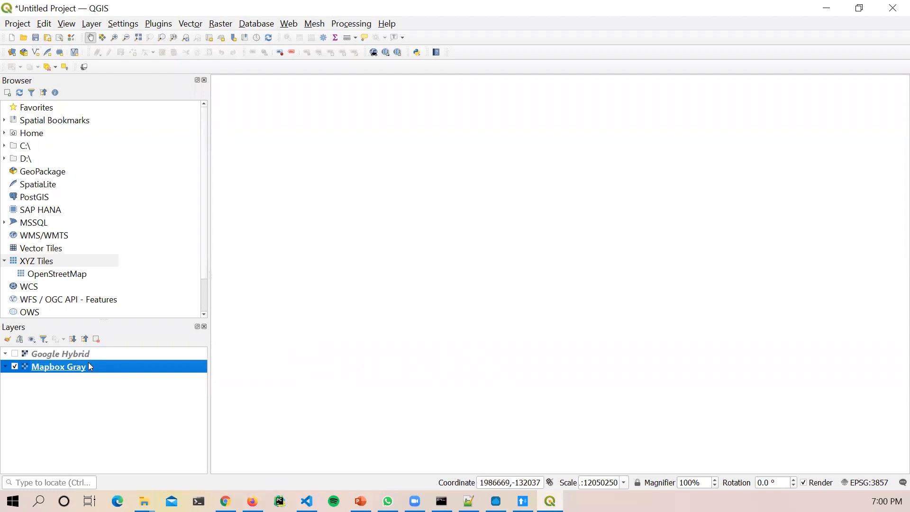
click(114, 132)
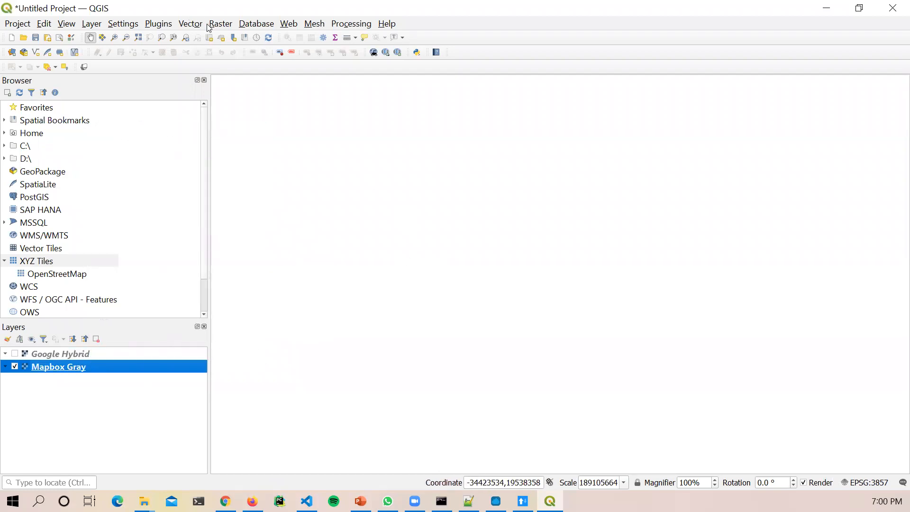
Step: Add Mapbox Satellite from QuickMapServices' Mapbox group as a new basemap layer
click(290, 23)
mouse_move(339, 53)
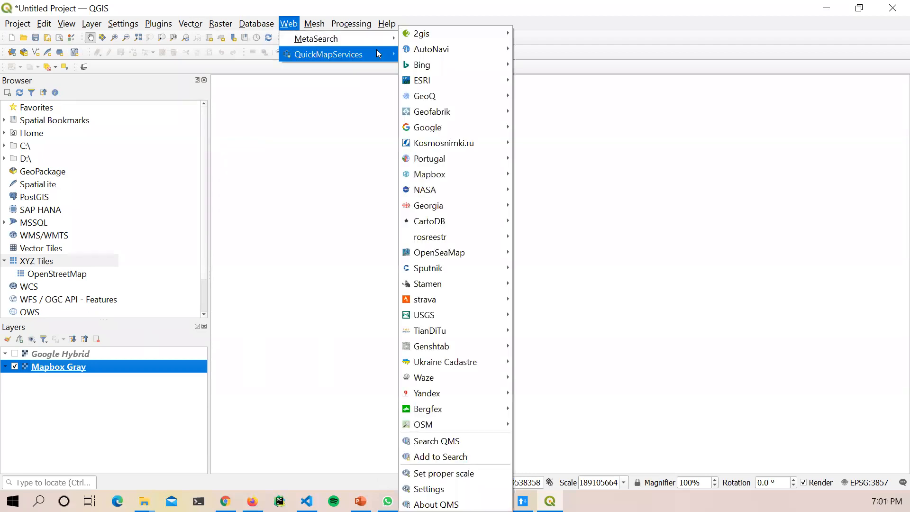
mouse_move(451, 285)
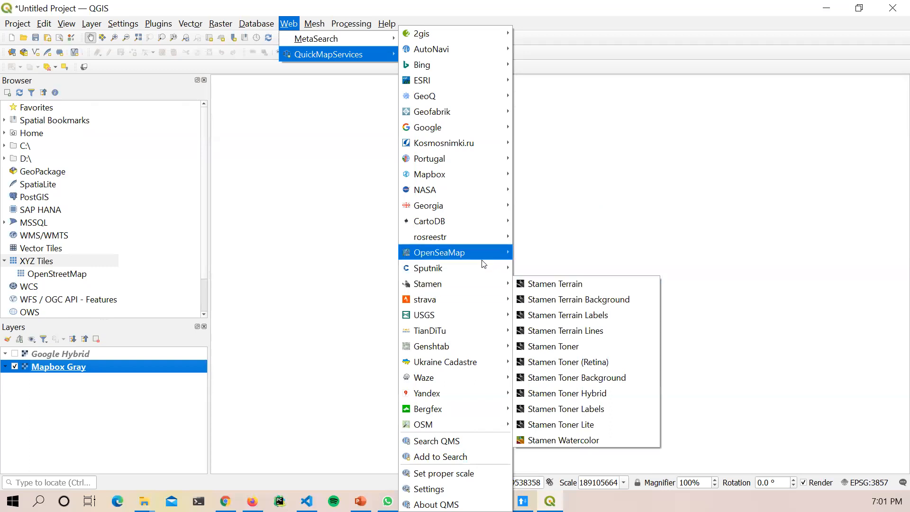
mouse_move(488, 238)
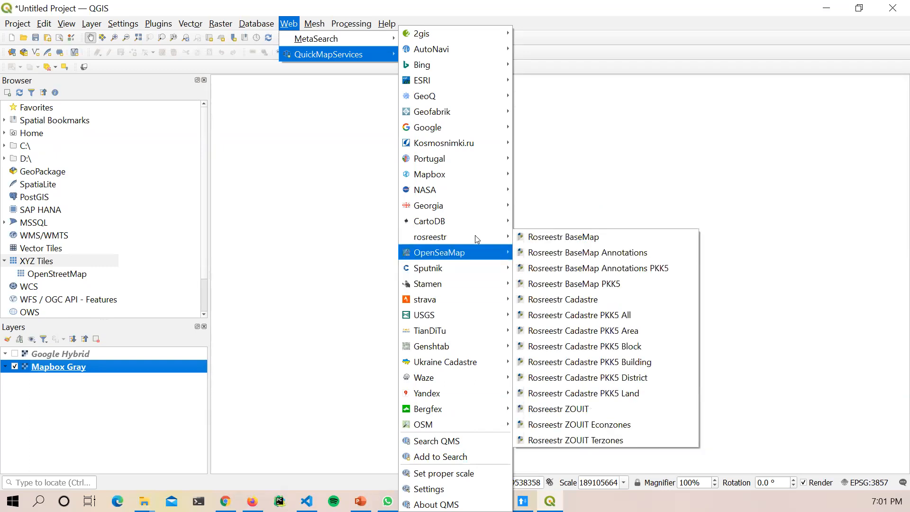
mouse_move(480, 181)
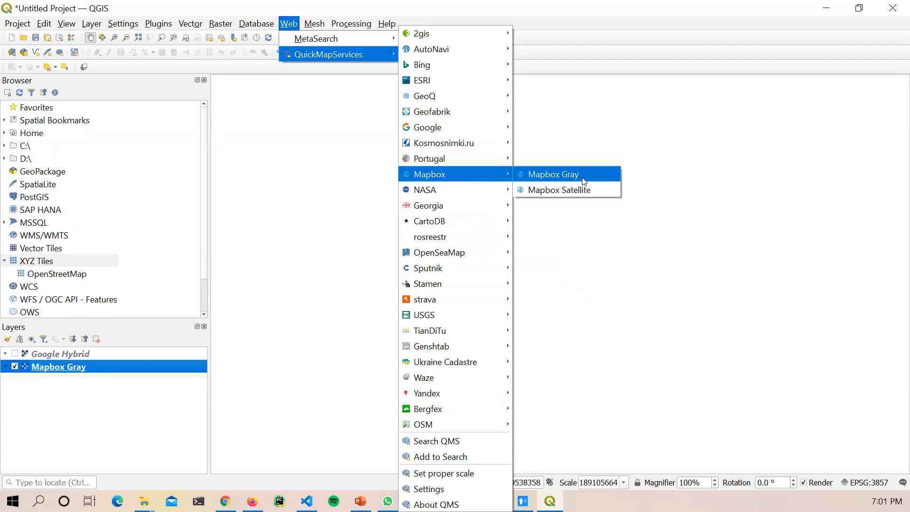
click(583, 189)
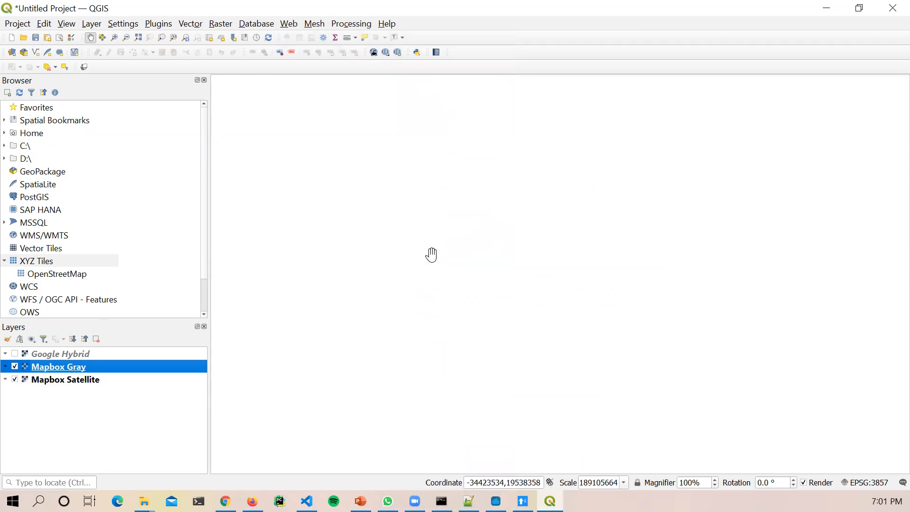
Step: Remove the Mapbox Gray and Google Hybrid layers from the project
right_click(63, 366)
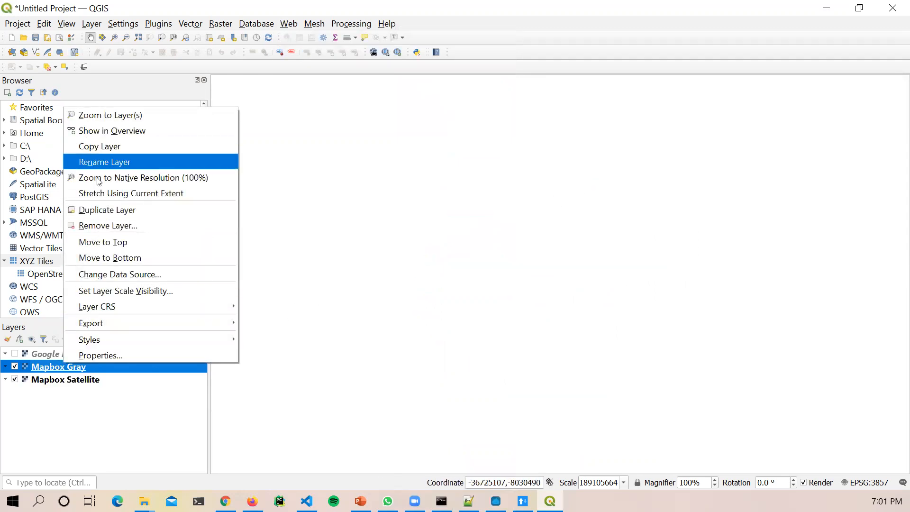
click(108, 226)
click(451, 268)
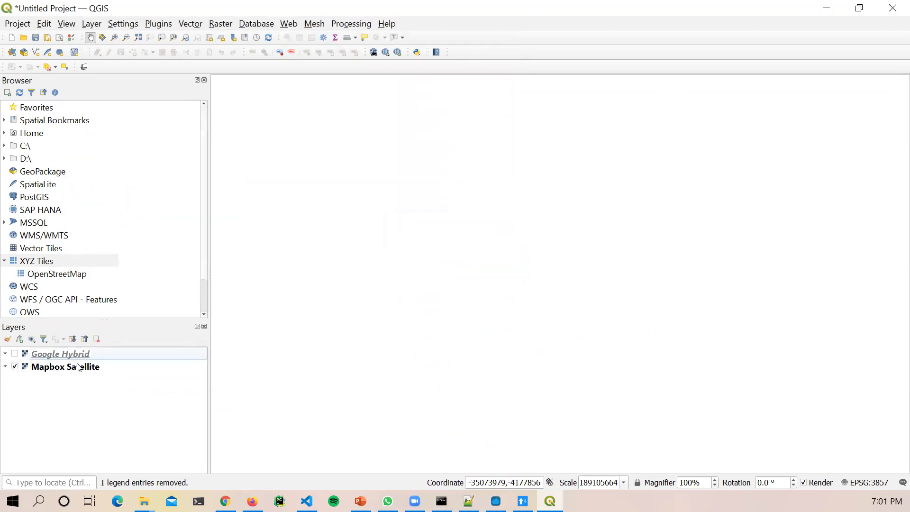
right_click(80, 369)
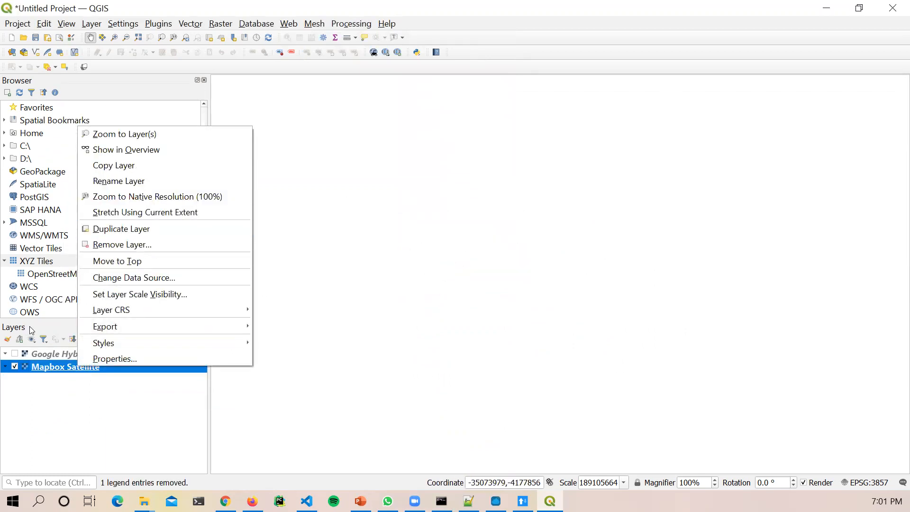
right_click(59, 356)
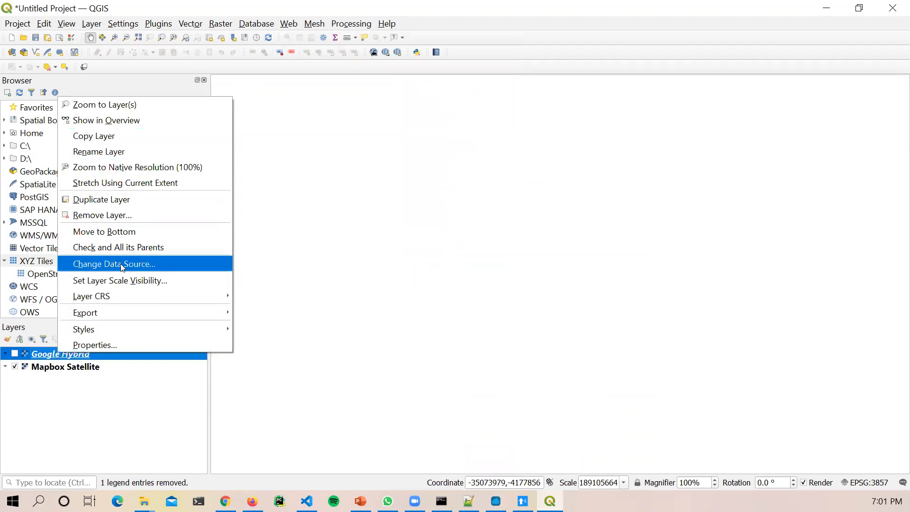
click(116, 216)
click(456, 264)
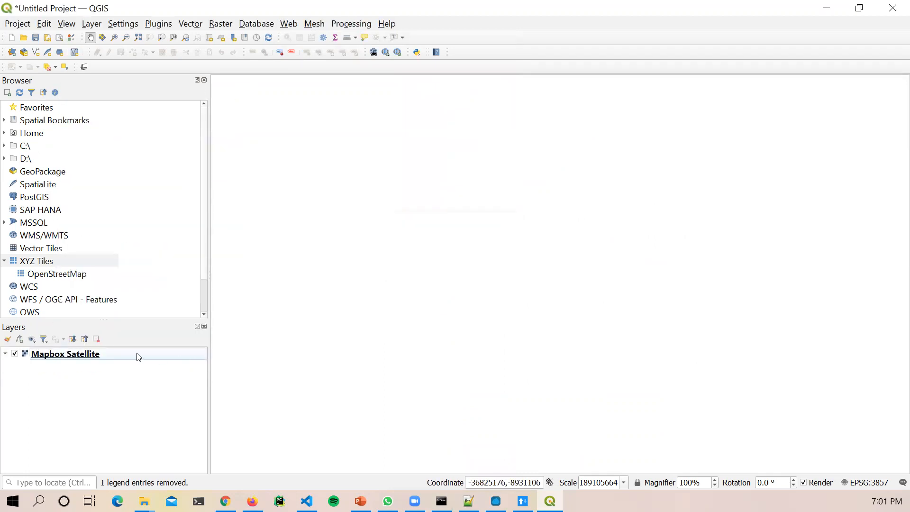
Step: Widen the Browser and Layers panels and start removing the Mapbox Satellite layer
right_click(124, 353)
click(166, 135)
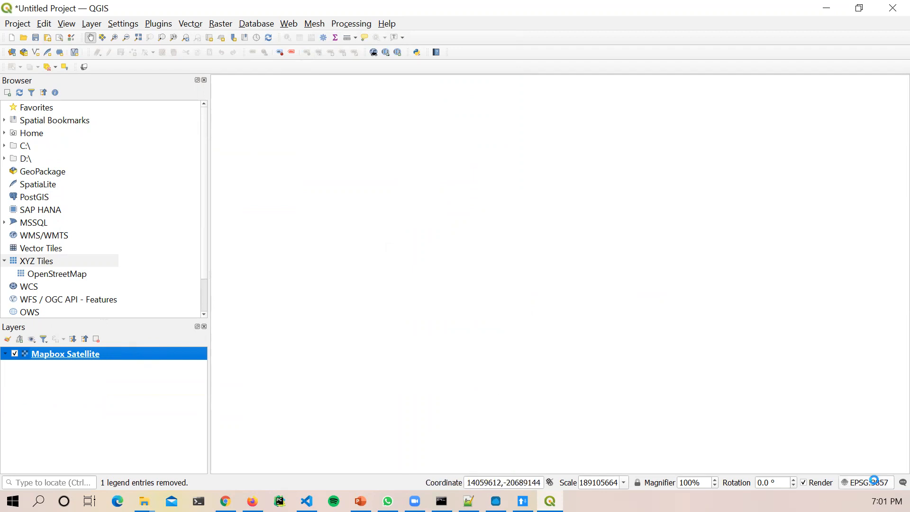
click(876, 483)
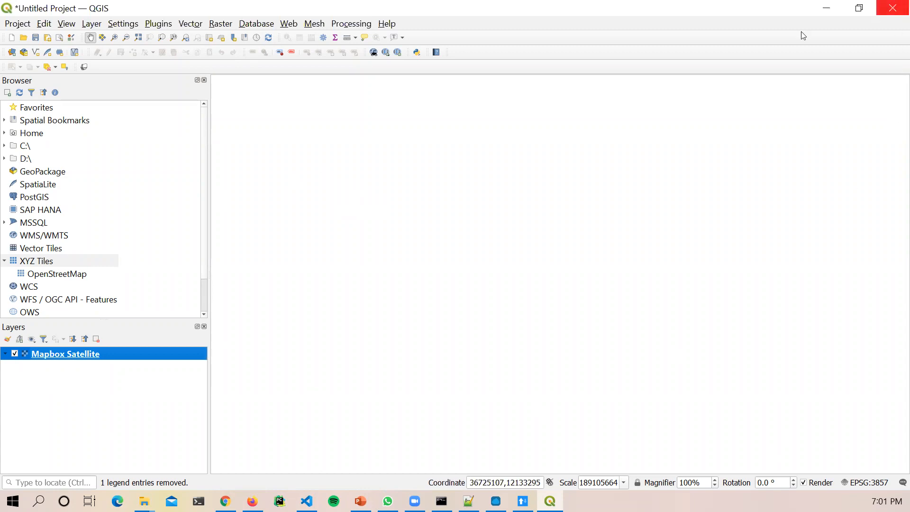
drag(209, 137, 276, 142)
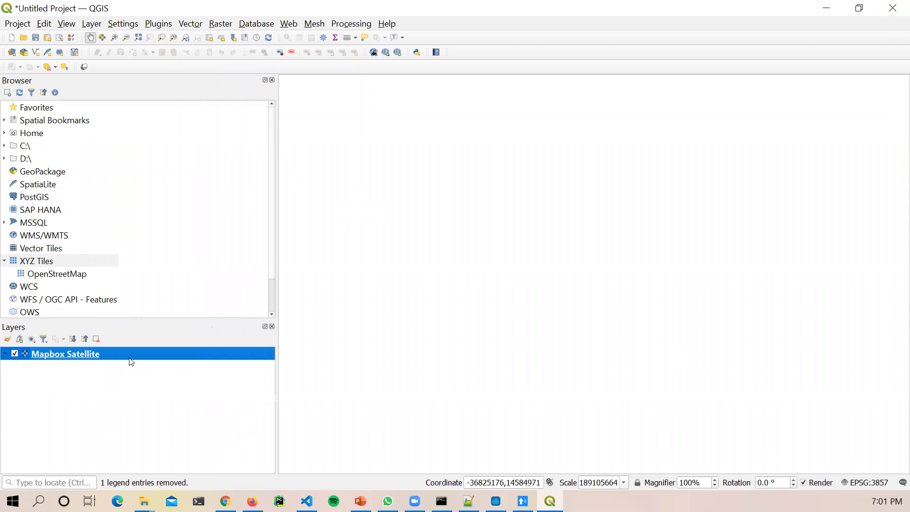
right_click(99, 356)
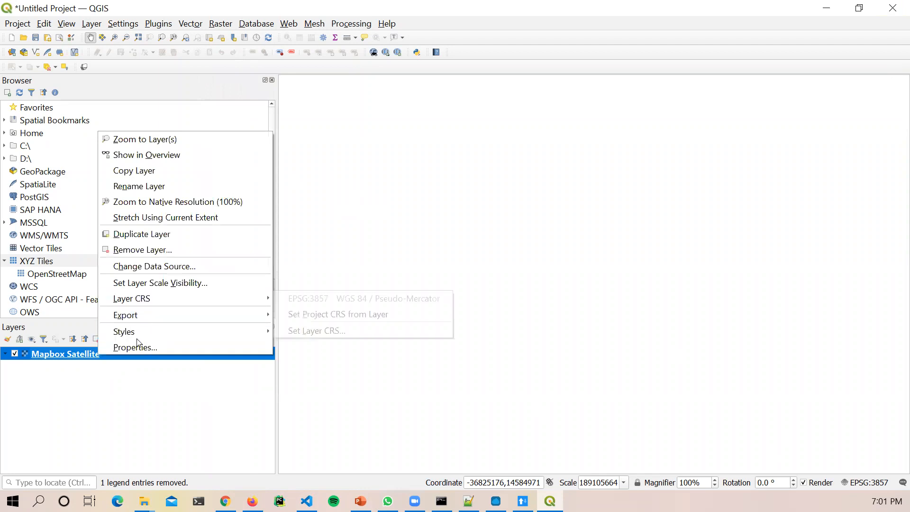
click(168, 245)
Step: Confirm removing Mapbox Satellite, leaving the project with no layers
click(456, 265)
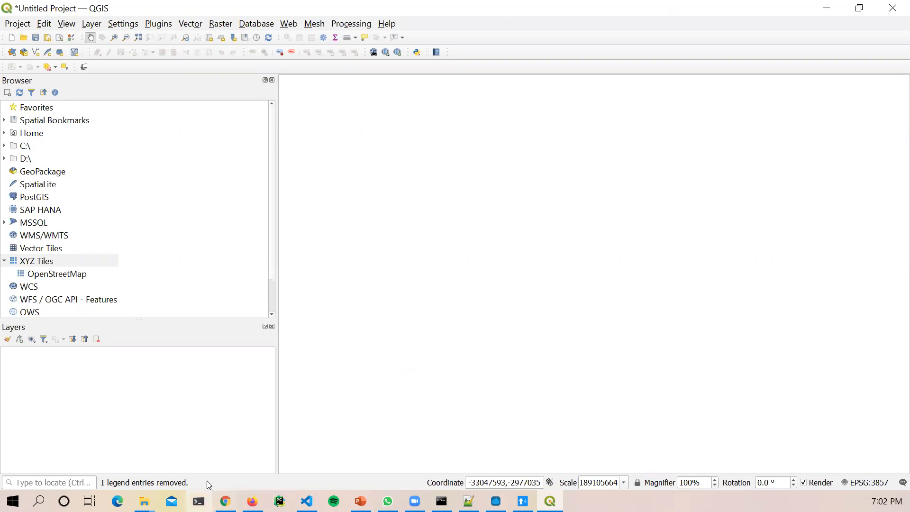
Step: In File Explorer, browse to Desktop > GIS_Training > Data > Q
click(144, 501)
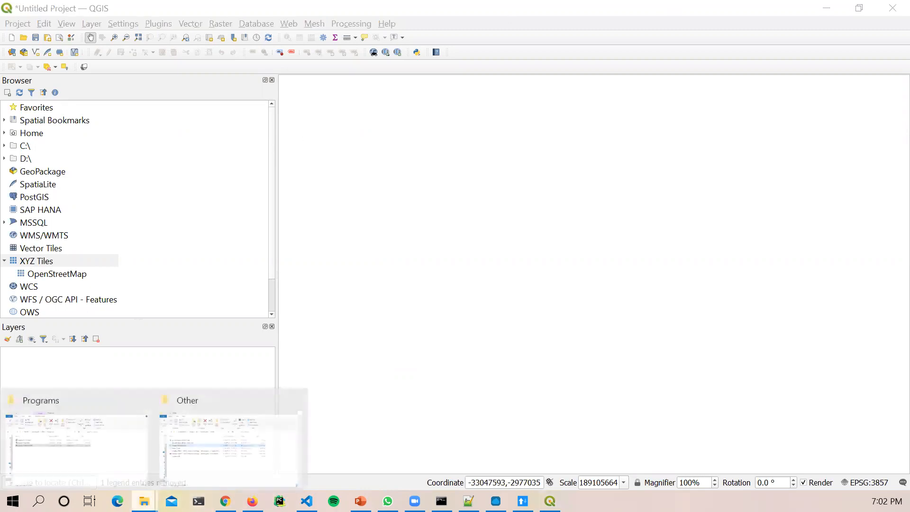
click(194, 435)
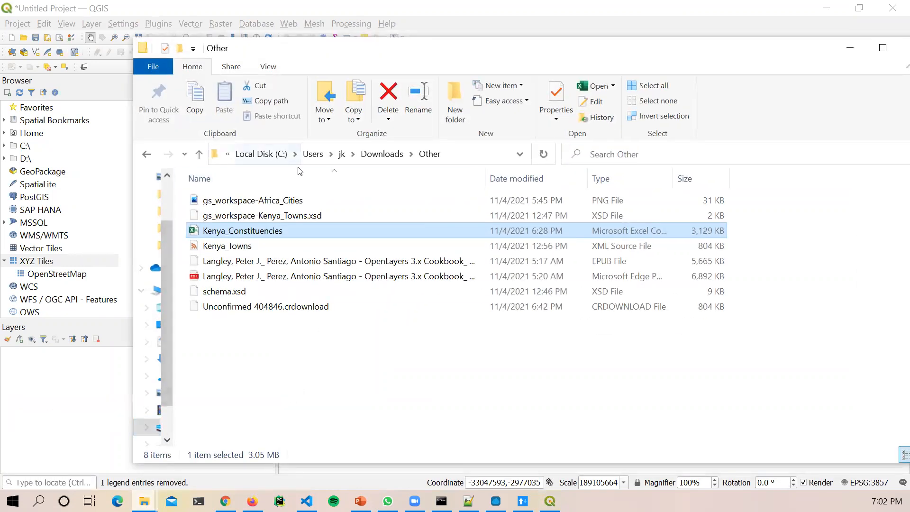
click(261, 153)
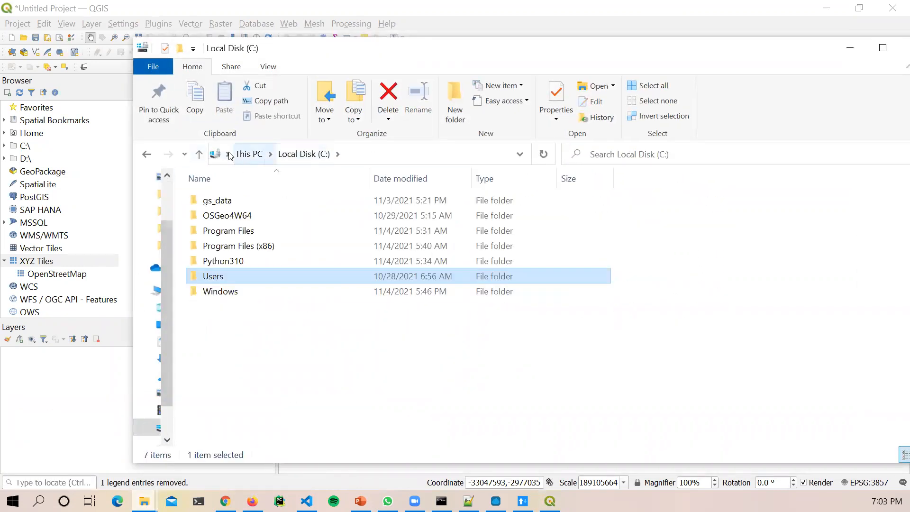
click(231, 153)
click(237, 173)
double_click(443, 273)
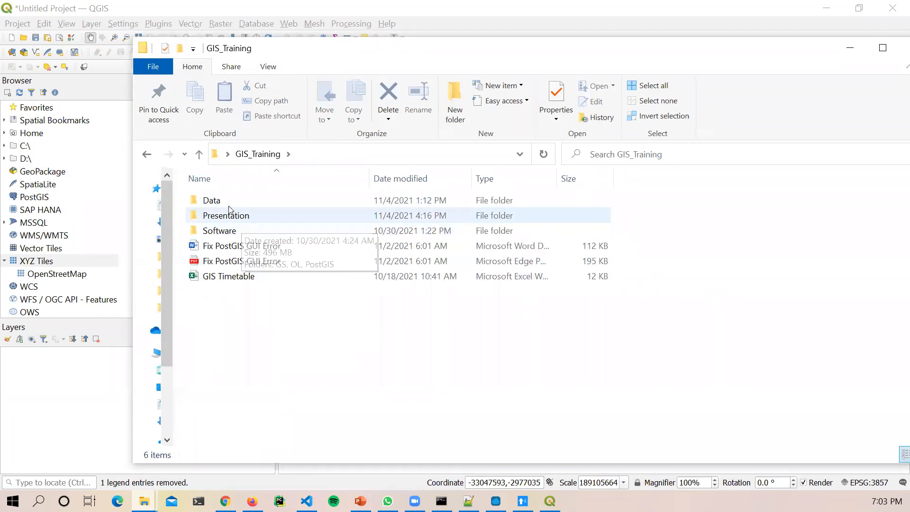
double_click(228, 203)
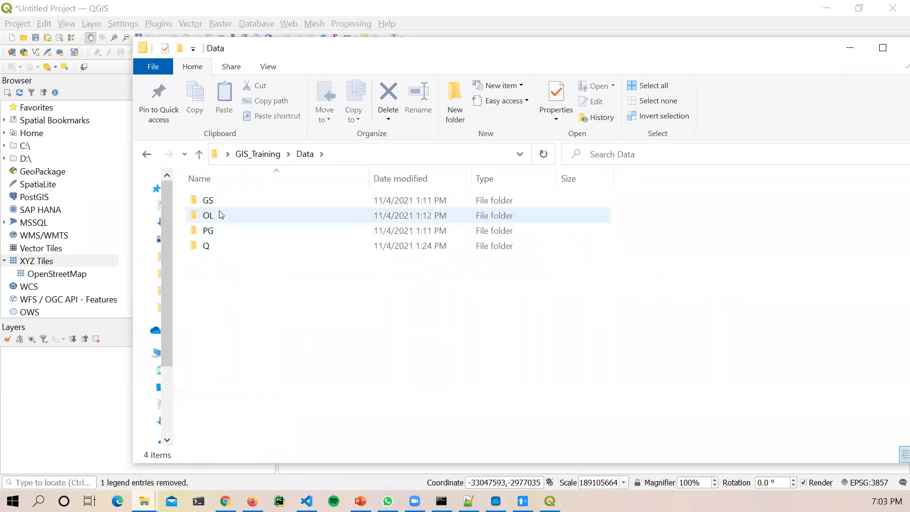
double_click(222, 247)
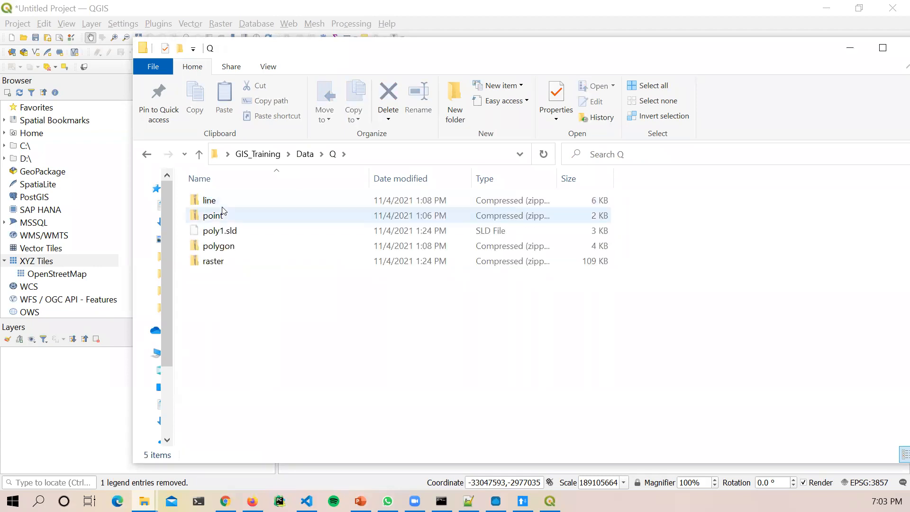
Step: Drag the line, point and polygon zips, excluding raster, onto the QGIS Layers panel
click(219, 201)
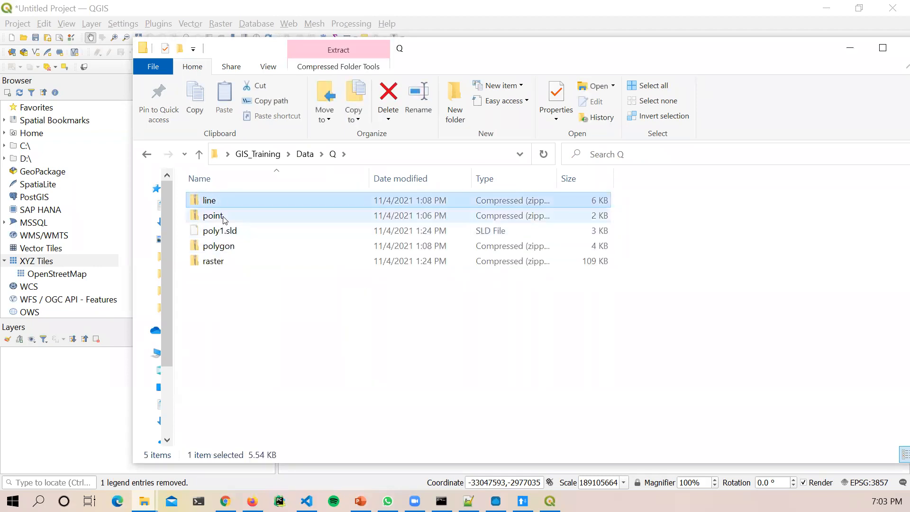
click(223, 216)
click(221, 246)
click(223, 263)
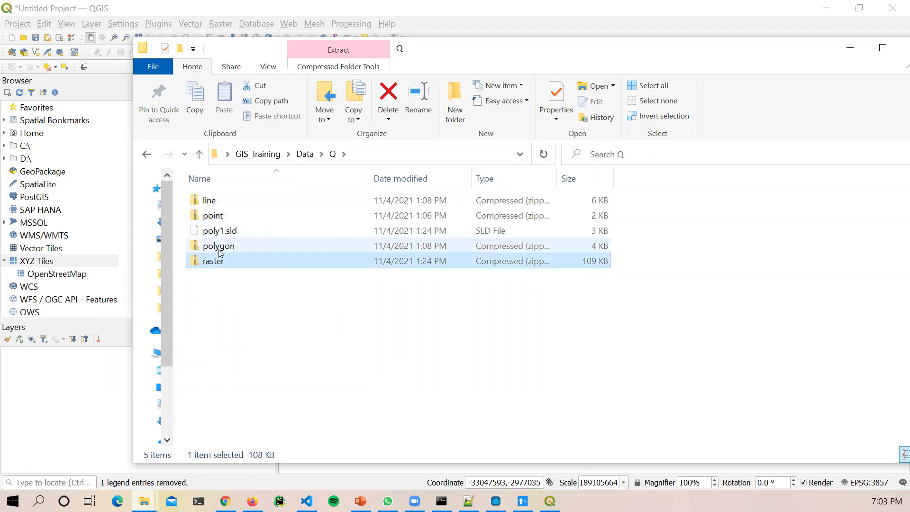
click(219, 248)
click(207, 216)
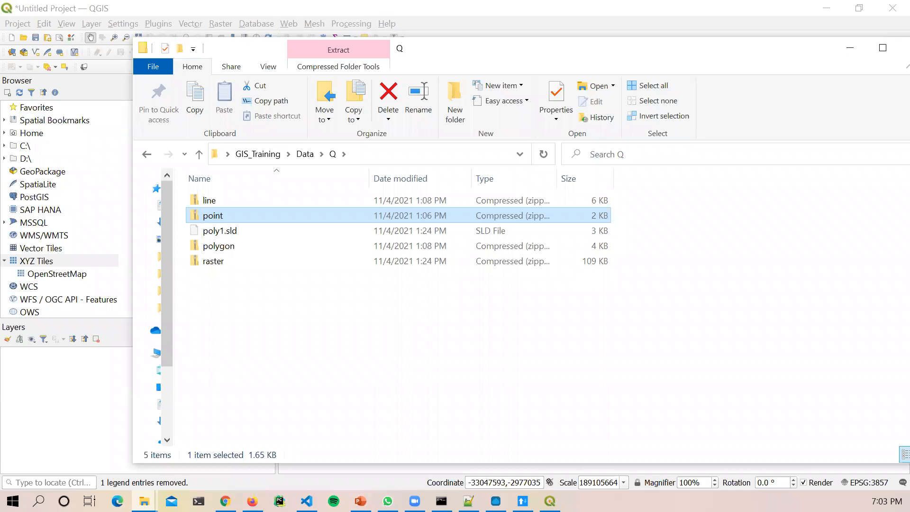
click(228, 201)
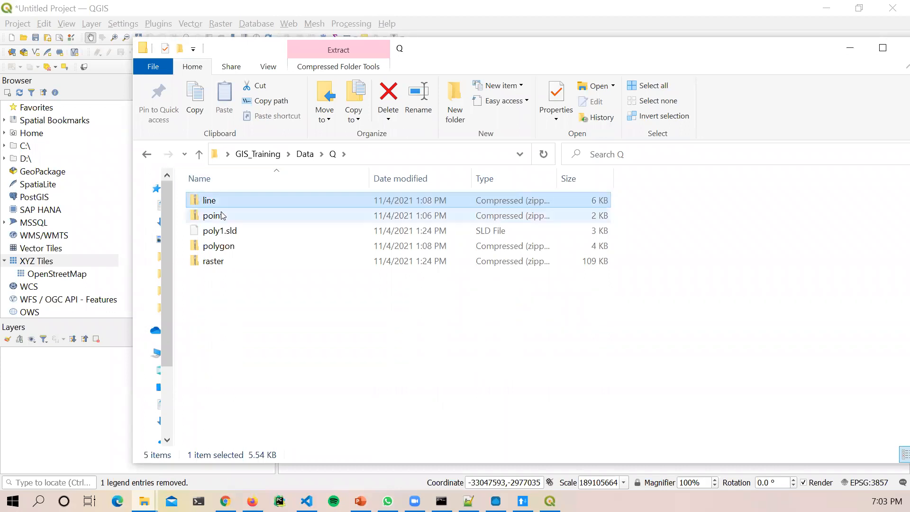
ctrl+click(222, 216)
ctrl+click(216, 261)
ctrl+click(216, 246)
ctrl+click(215, 262)
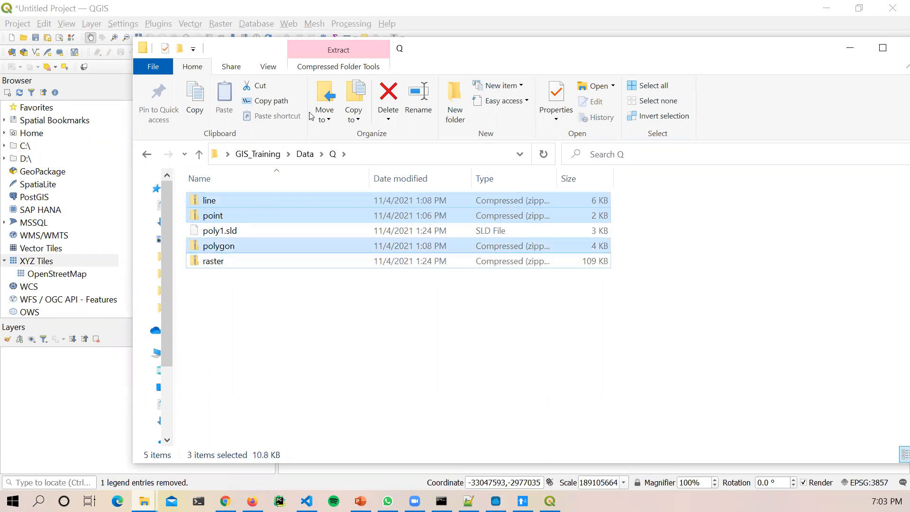
drag(520, 64, 856, 100)
drag(547, 237, 193, 406)
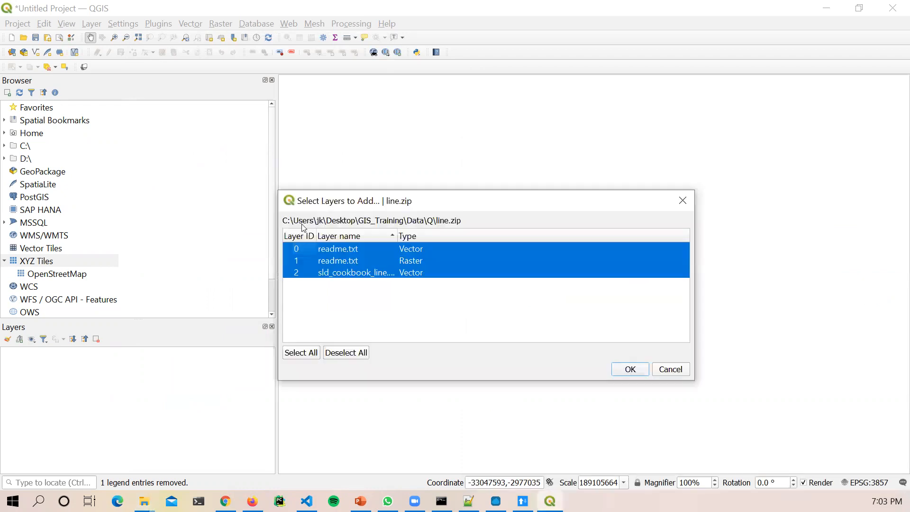
Step: From line.zip, add only sld_cookbook_line.shp as a layer
click(349, 249)
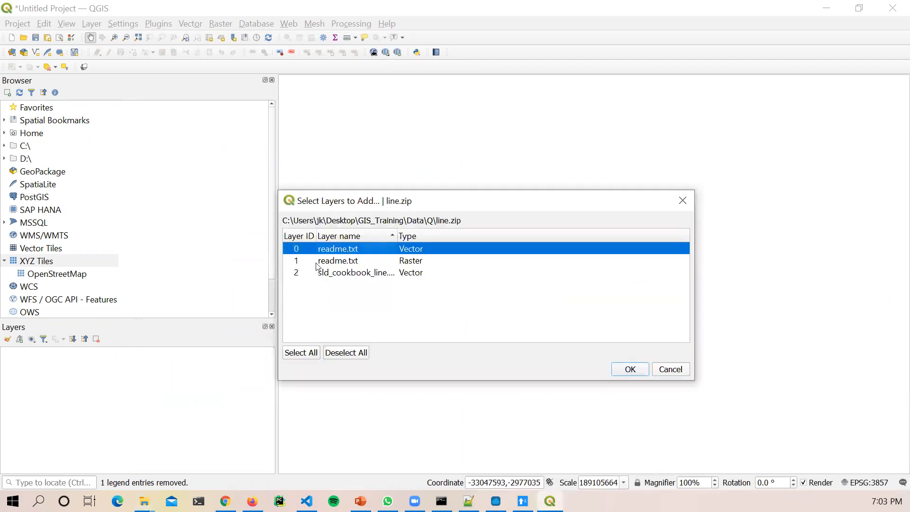
click(367, 274)
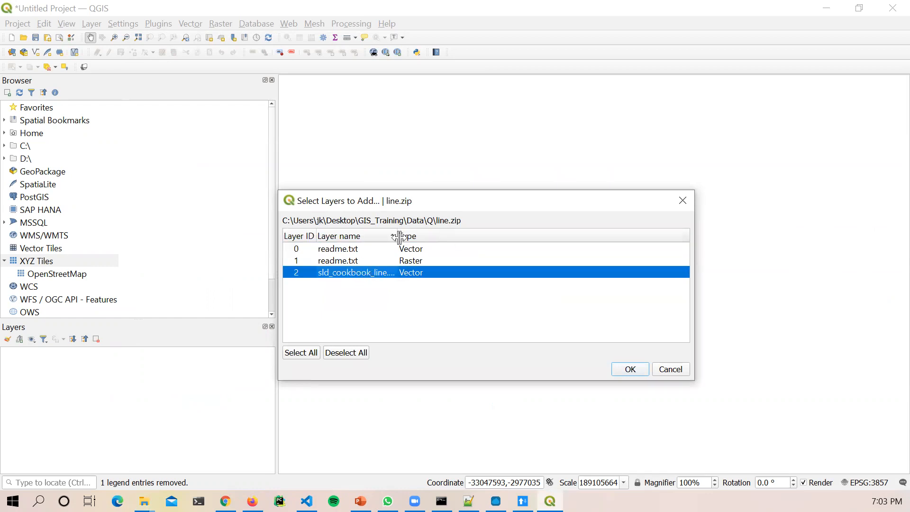
drag(398, 236, 489, 236)
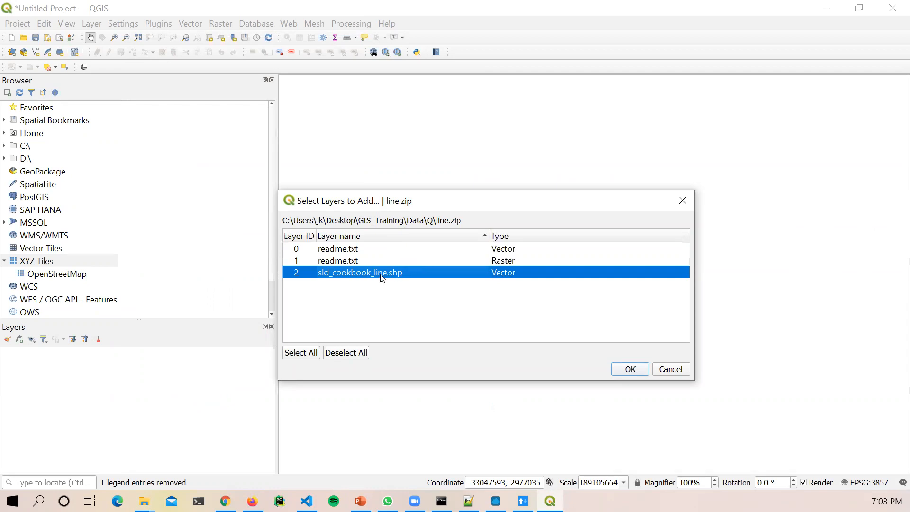
click(332, 279)
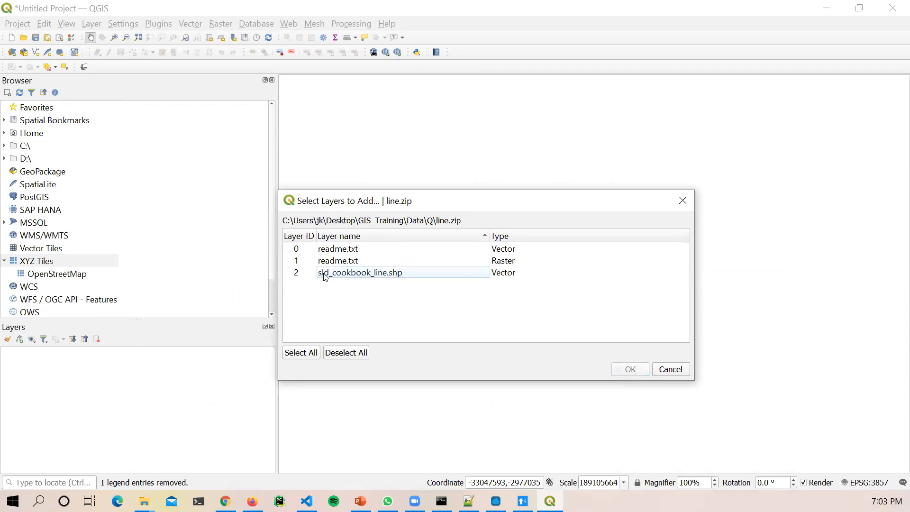
click(381, 278)
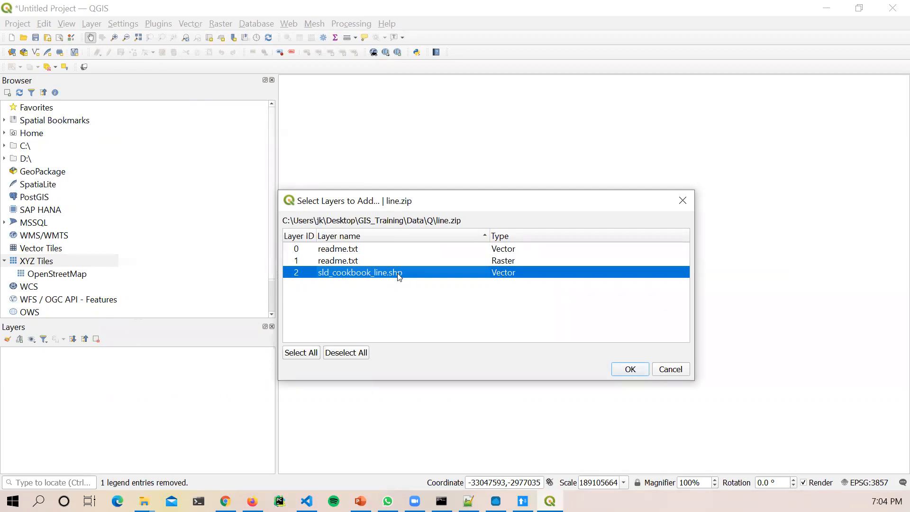
click(629, 374)
Step: Add sld_cookbook_point.shp from point.zip and sld_cookbook_polygon.shp from polygon.zip
click(364, 273)
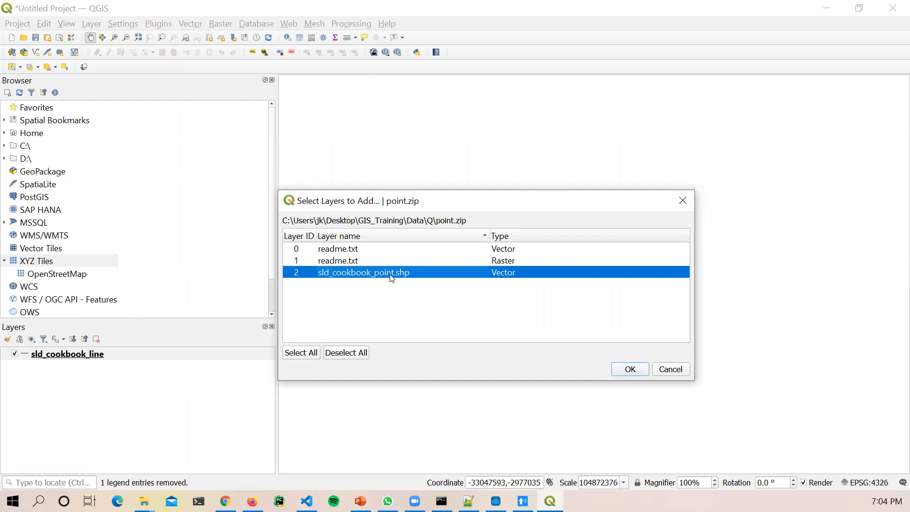
click(621, 369)
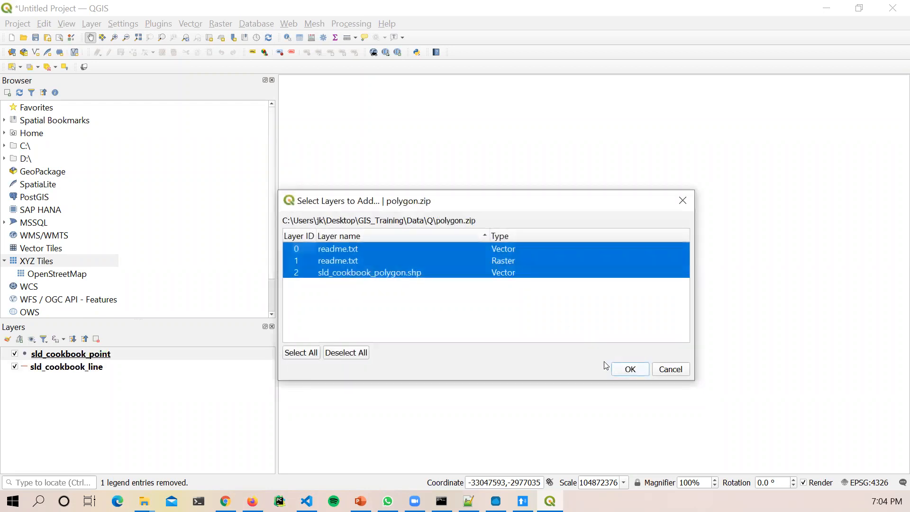
click(408, 270)
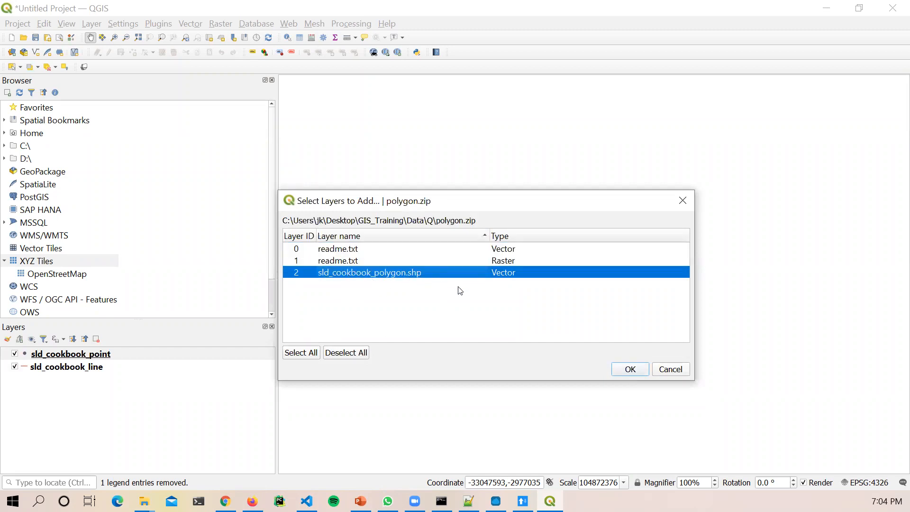
click(629, 370)
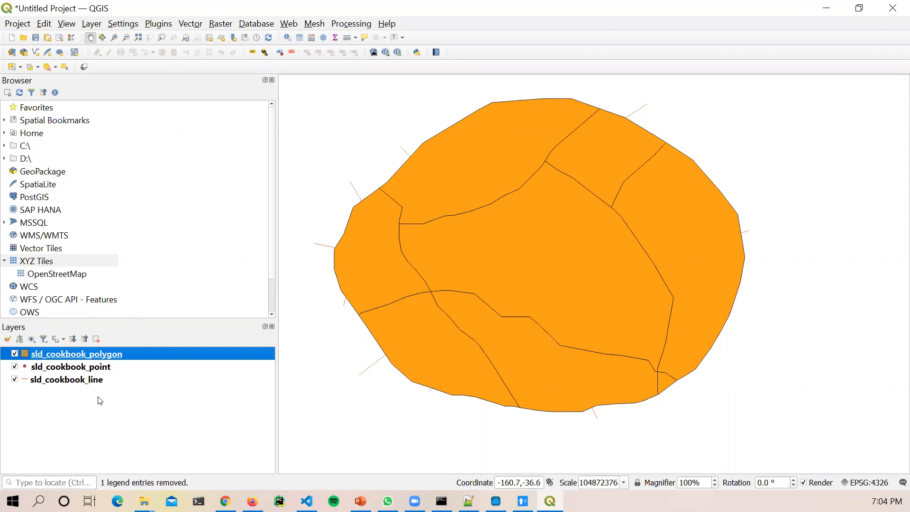
Step: Place sld_cookbook_polygon at the bottom of the layer list, under sld_cookbook_line
drag(89, 356, 96, 399)
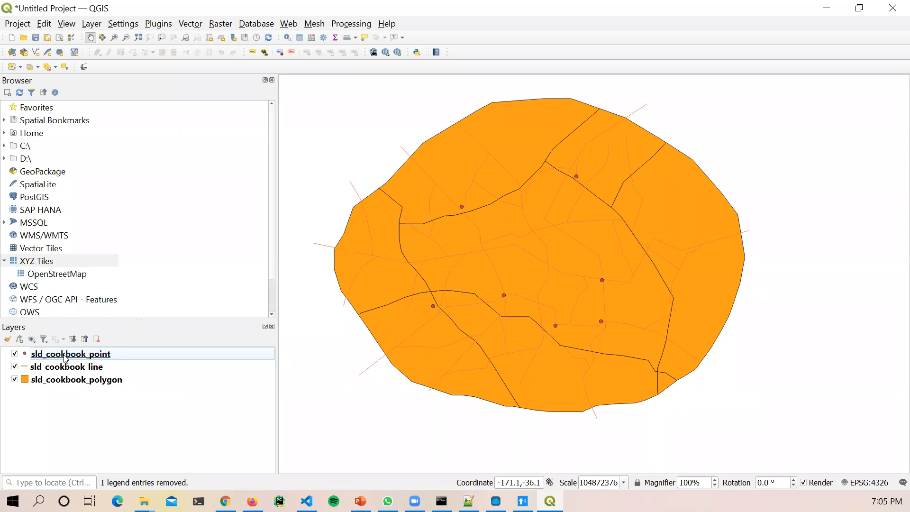
right_click(113, 358)
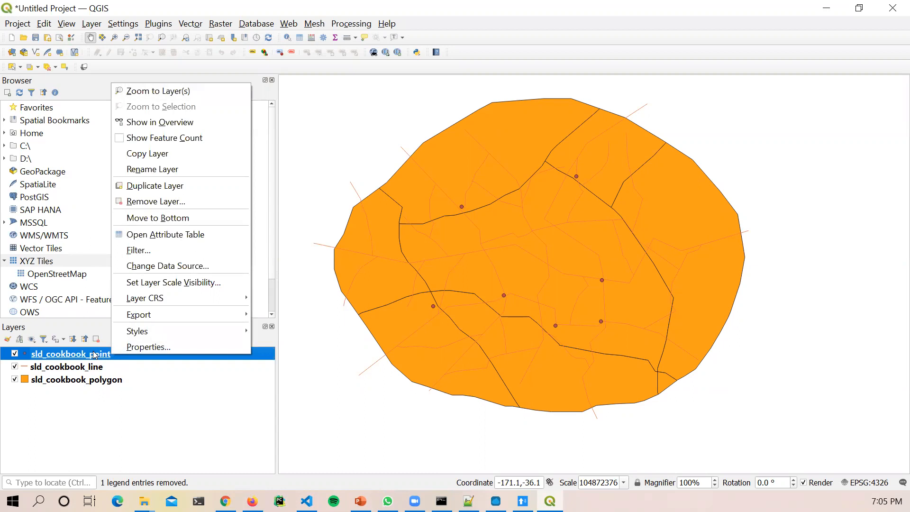
Step: Open sld_cookbook_point's Layer Properties on the Symbology page and move the window lower
click(133, 348)
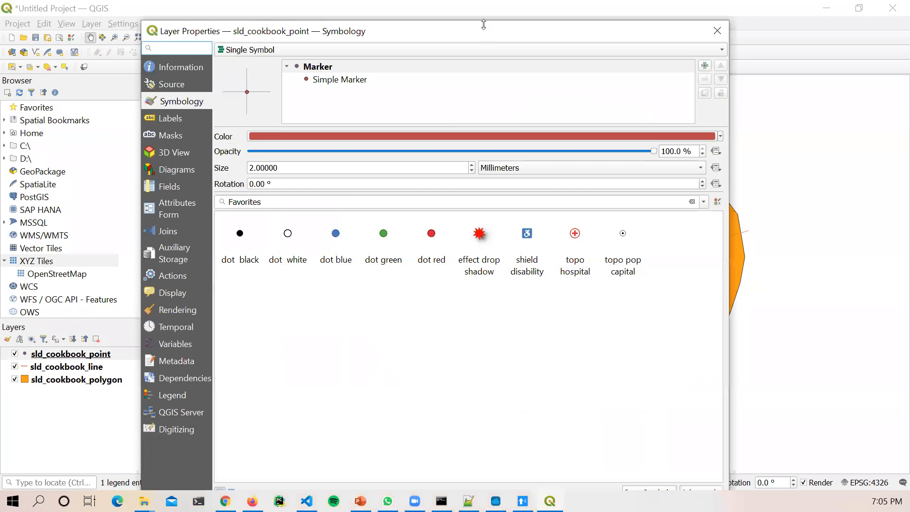
drag(483, 25, 554, 51)
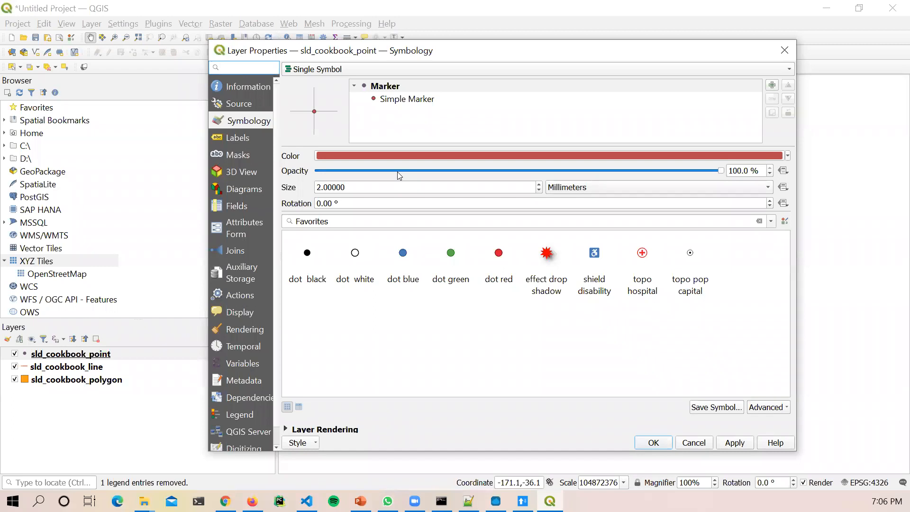
Step: Apply the Favorites 'effect drop shadow' red star symbol (size 7.2 mm) to sld_cookbook_point
click(250, 90)
click(249, 122)
click(560, 276)
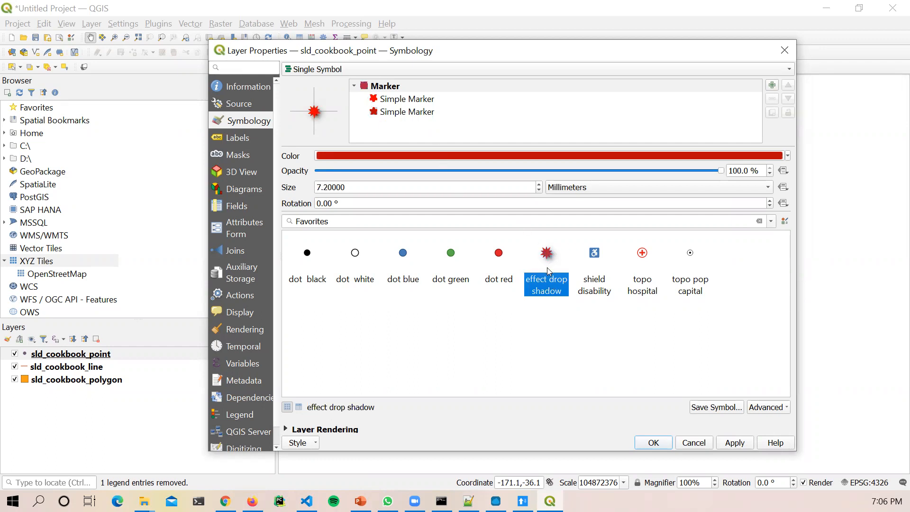
mouse_move(548, 271)
click(726, 446)
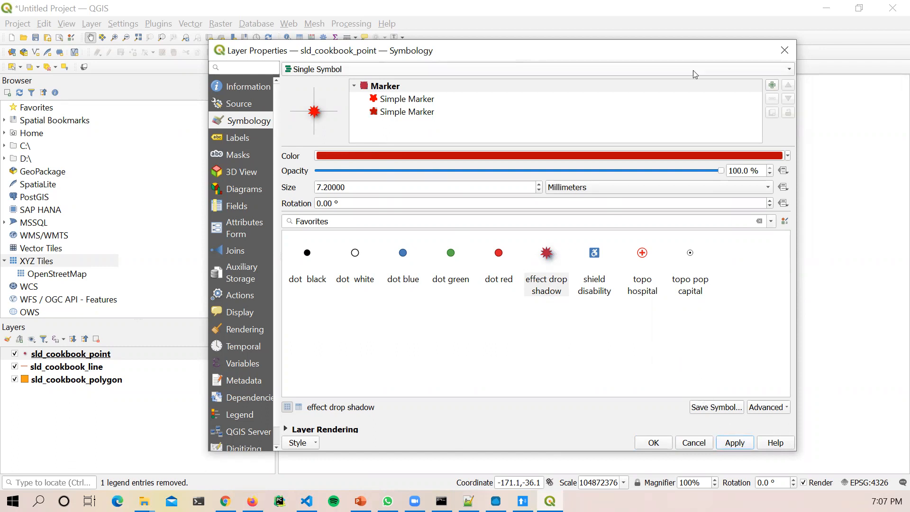
Step: Move the properties dialog aside to reveal the map and bring up the Style options
drag(691, 60, 716, 384)
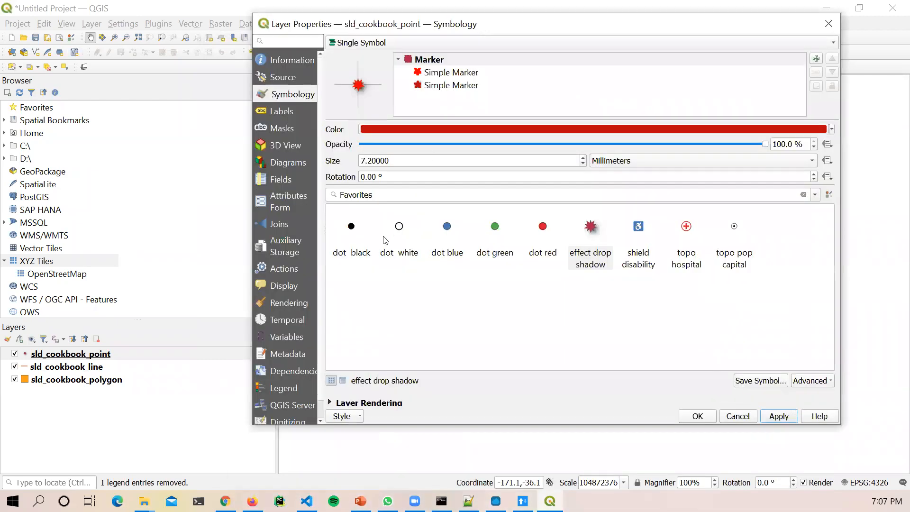
mouse_move(385, 241)
click(358, 420)
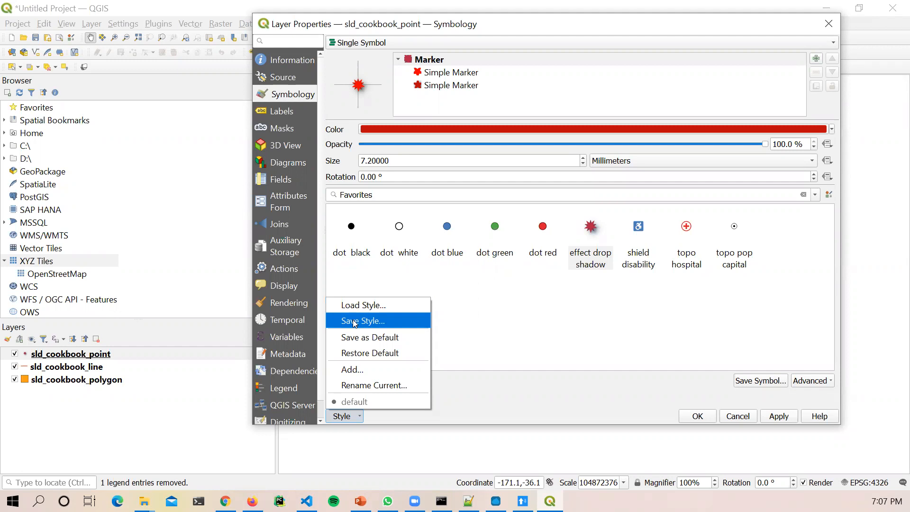
Step: Start saving the layer style, with the format set to As SLD Style File
click(355, 322)
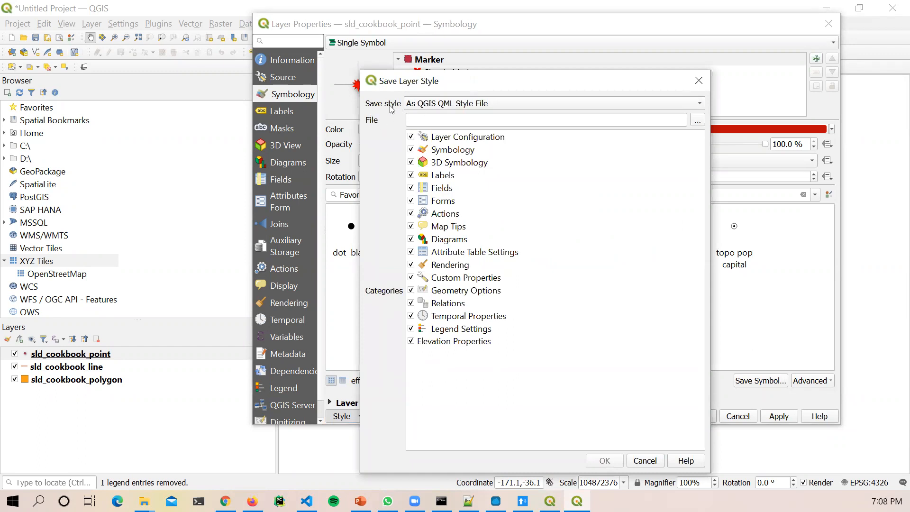
click(482, 104)
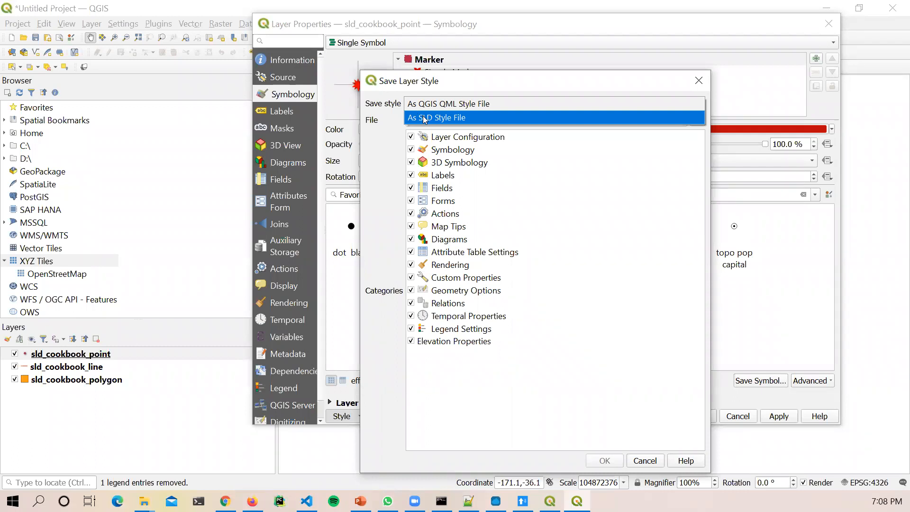
click(486, 115)
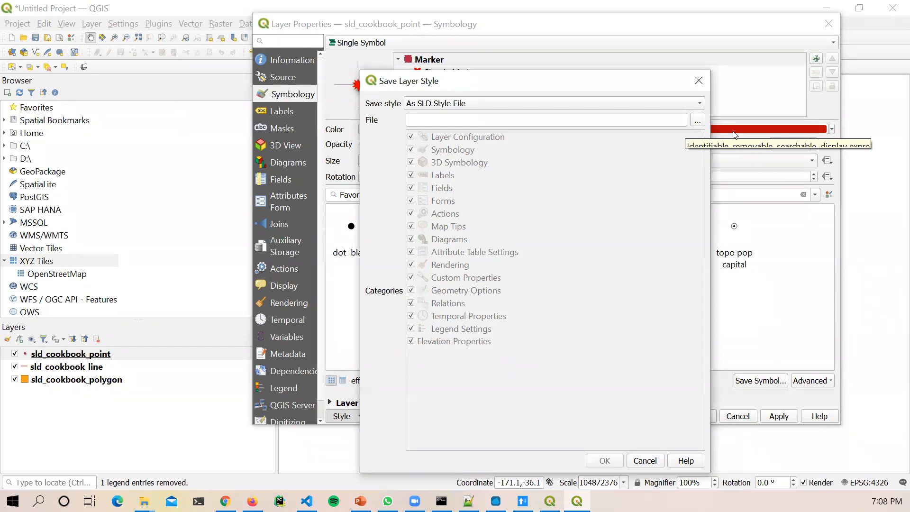
Step: Name the file gs_point.sld in the GIS_Training Data Q folder and confirm the export
click(697, 121)
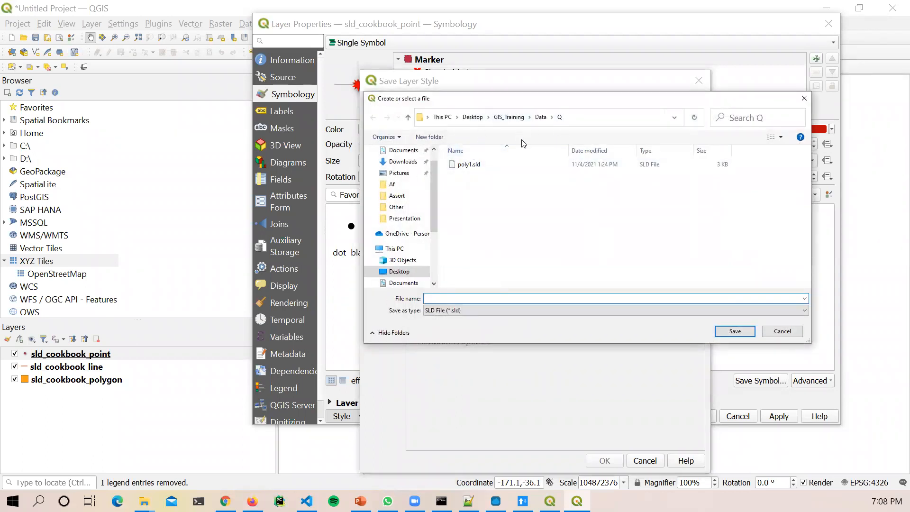
click(489, 164)
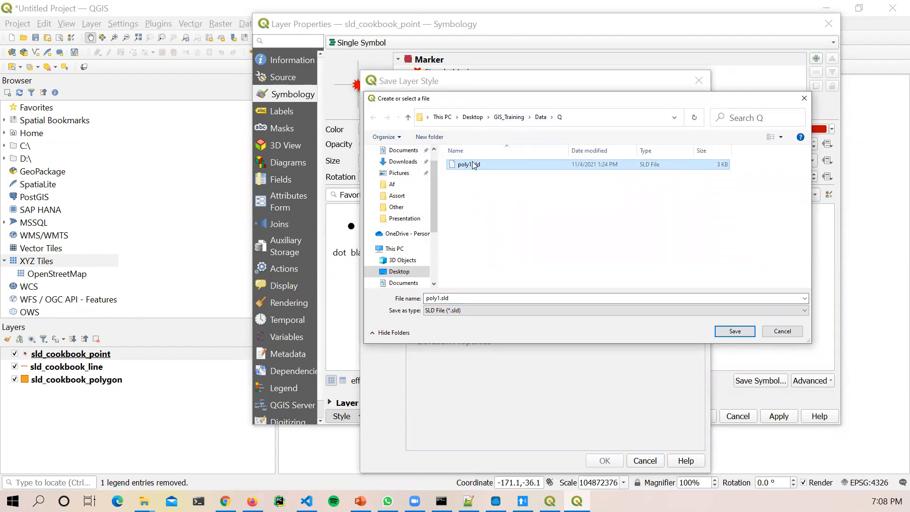
click(466, 298)
drag(454, 298, 413, 295)
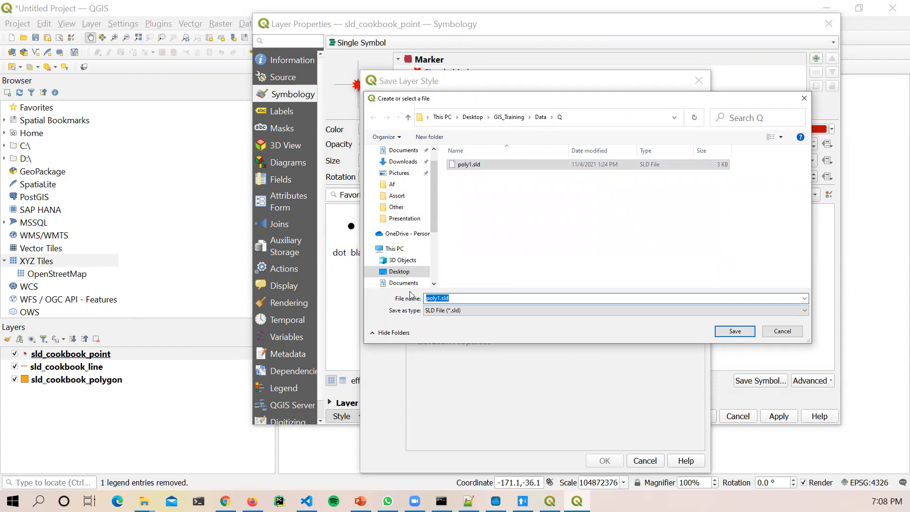
text(gs_point)
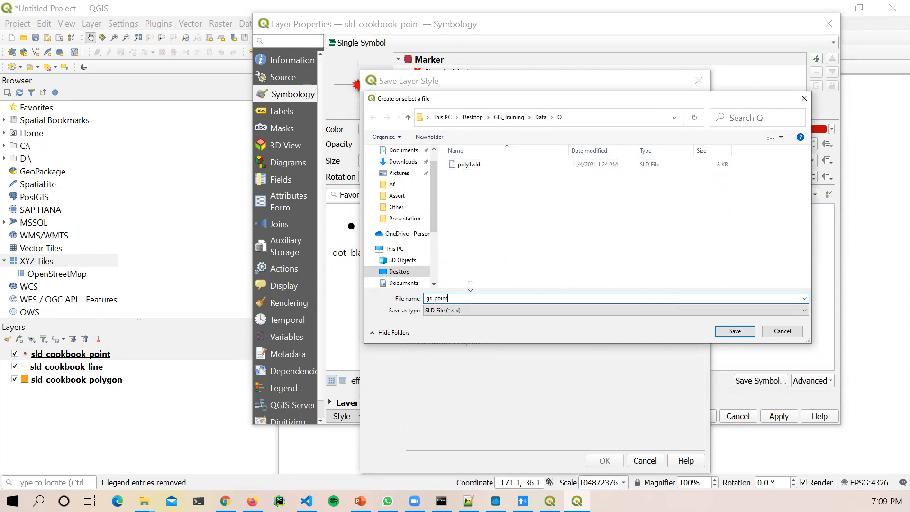
double_click(471, 300)
click(470, 300)
click(733, 332)
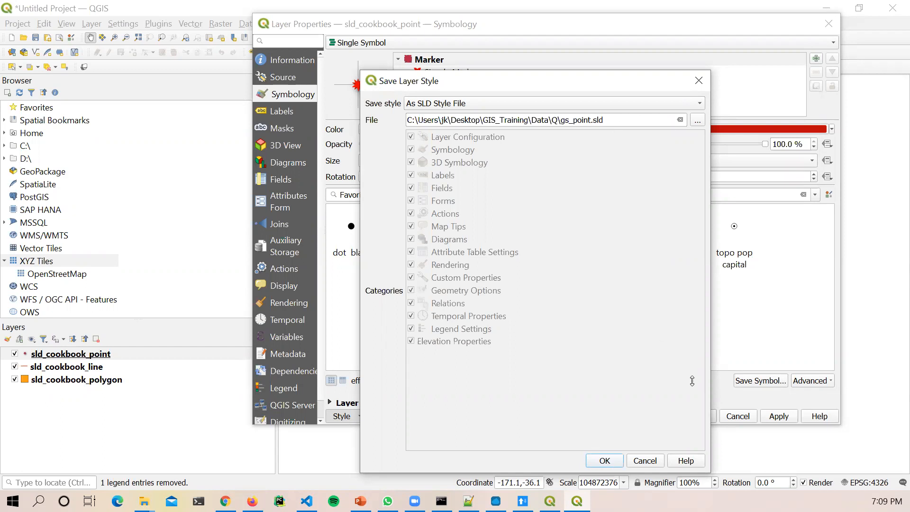
click(605, 461)
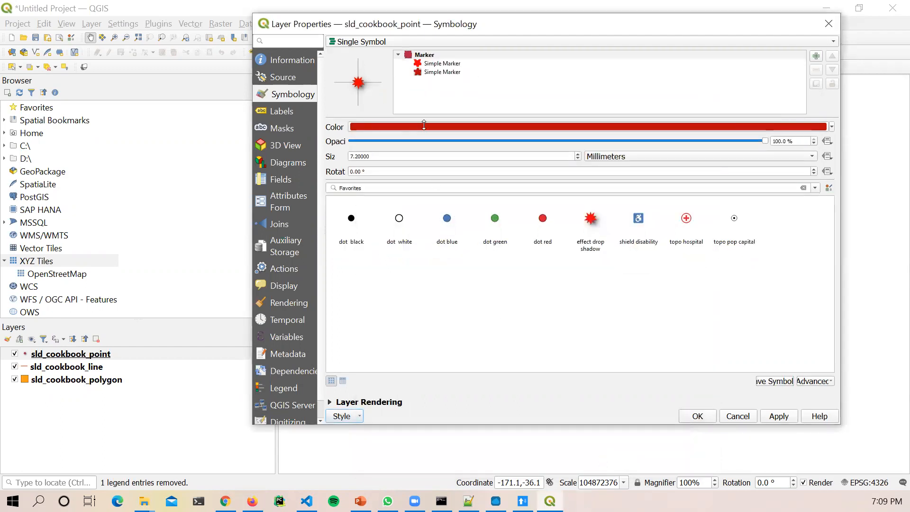
Step: In the Q folder Explorer window, open gs_point.sld with Edit with Notepad++
mouse_move(424, 124)
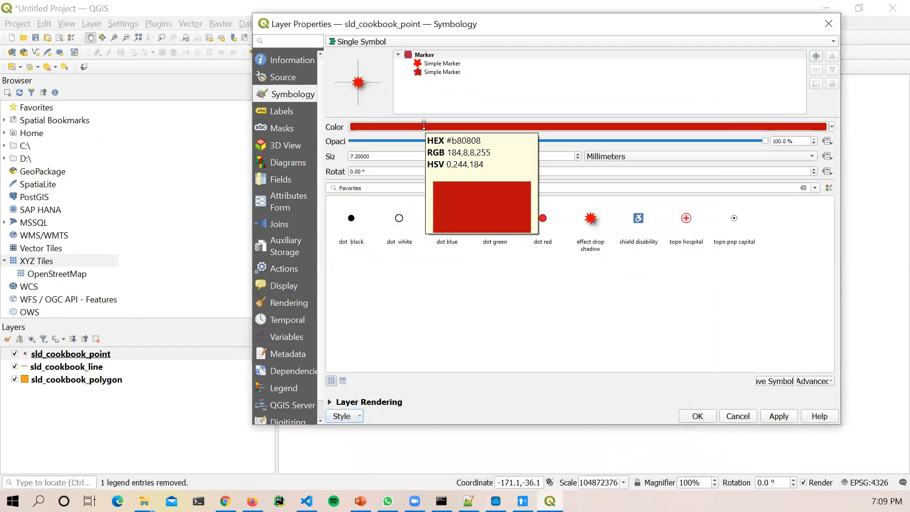
click(144, 501)
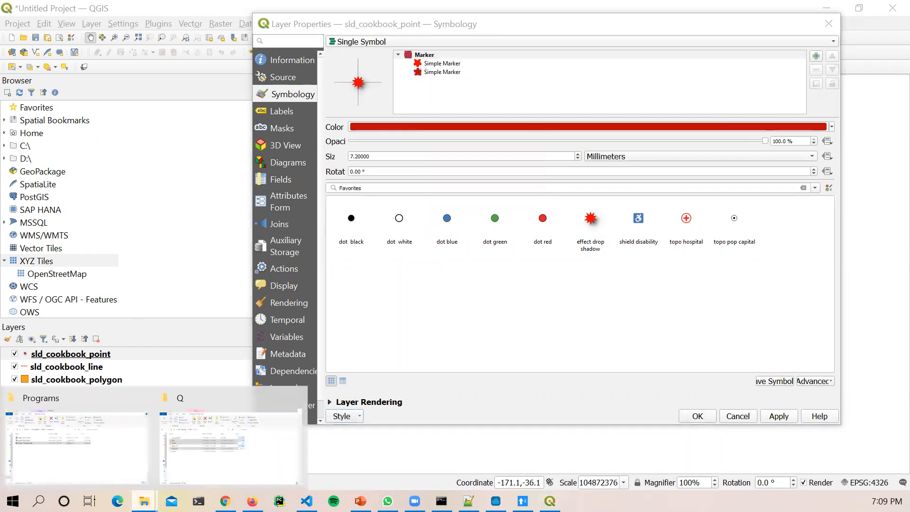
click(203, 468)
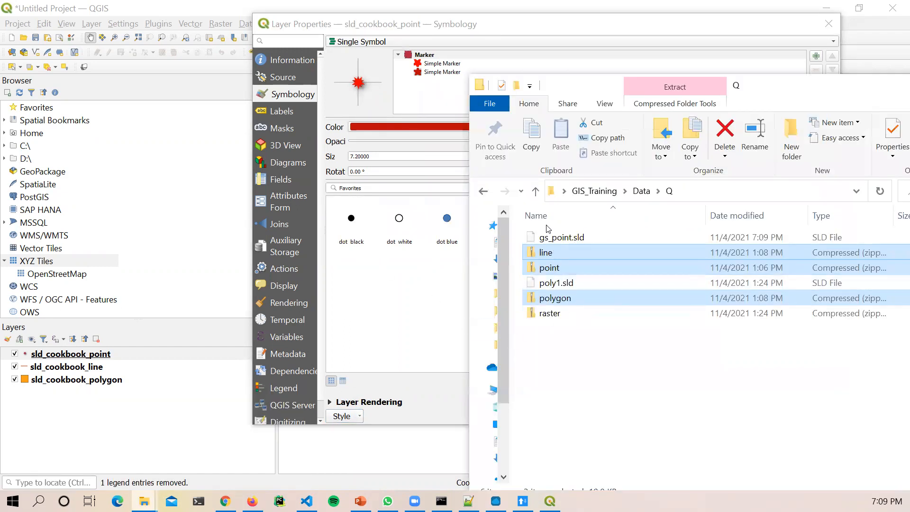
click(555, 238)
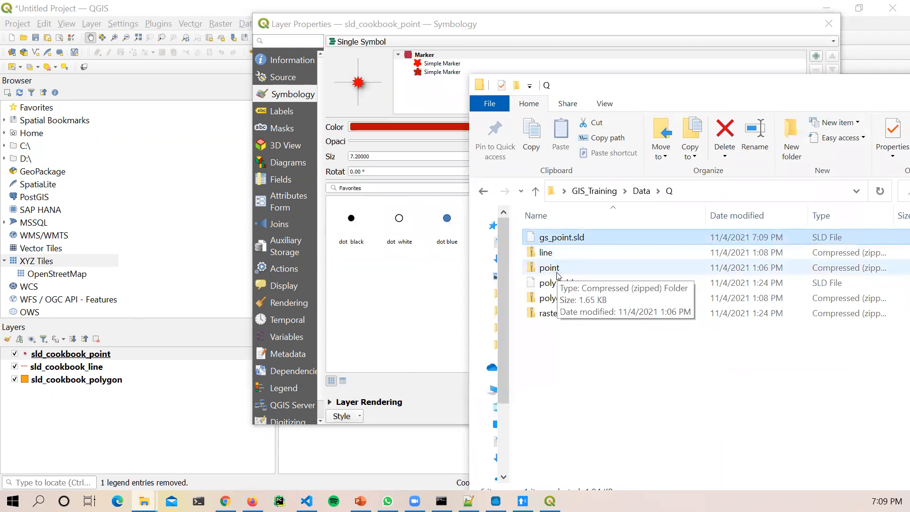
drag(564, 90, 196, 60)
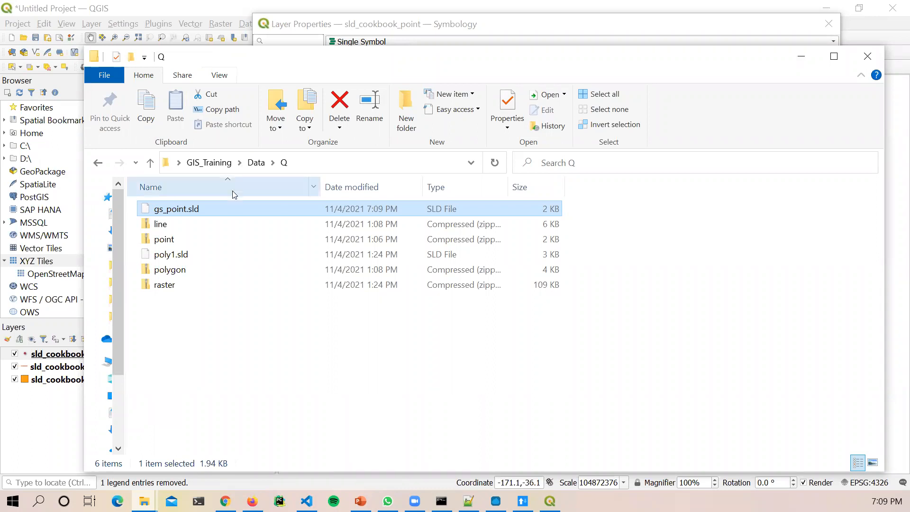
right_click(232, 211)
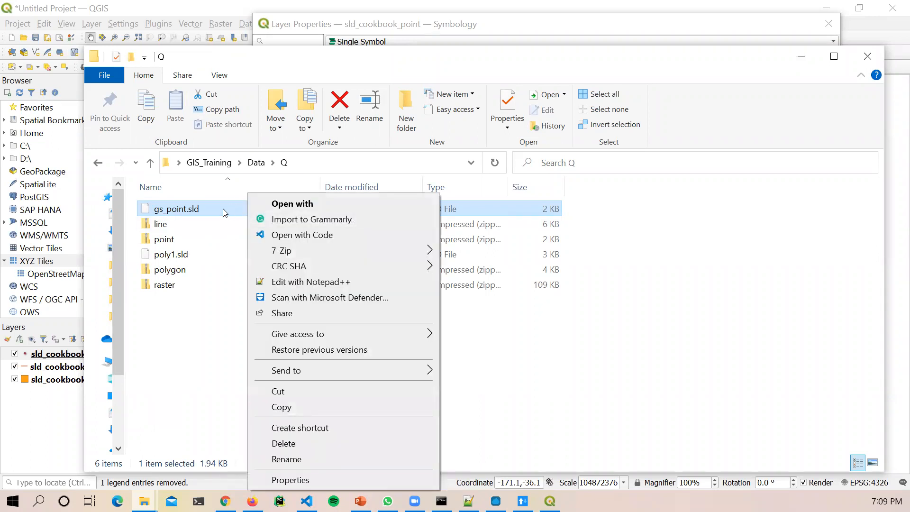
click(298, 283)
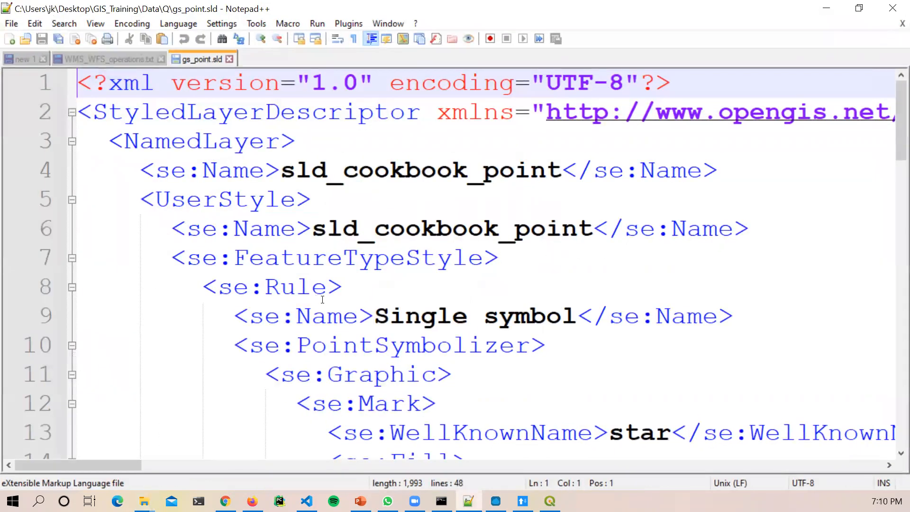
Step: Scroll through gs_point.sld's XML and highlight the star's fill and stroke colour values
ctrl+scroll(323, 302, down, 3)
ctrl+scroll(323, 302, down, 4)
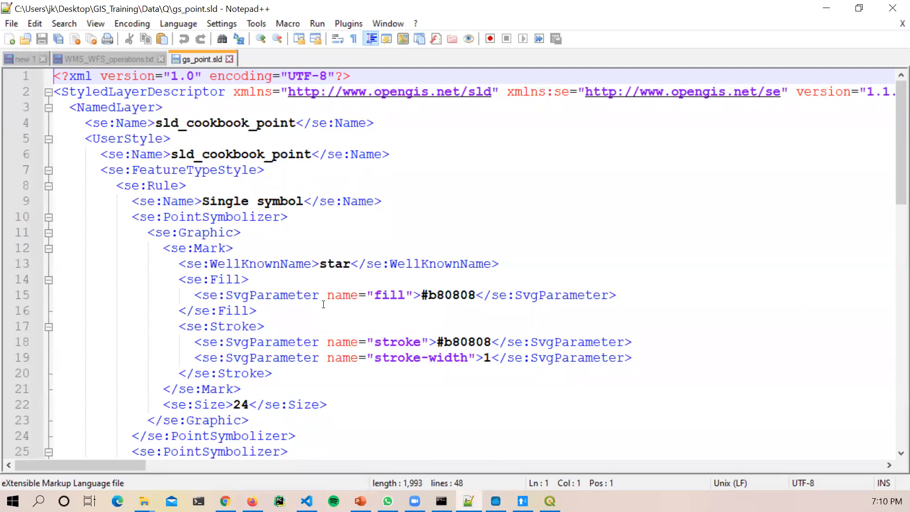
scroll(503, 293, down, 1)
scroll(498, 249, down, 10)
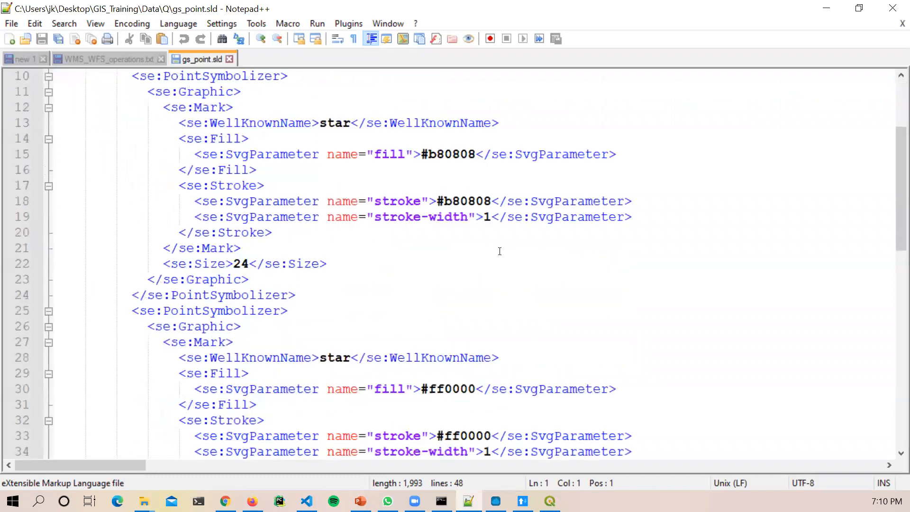
scroll(482, 219, up, 9)
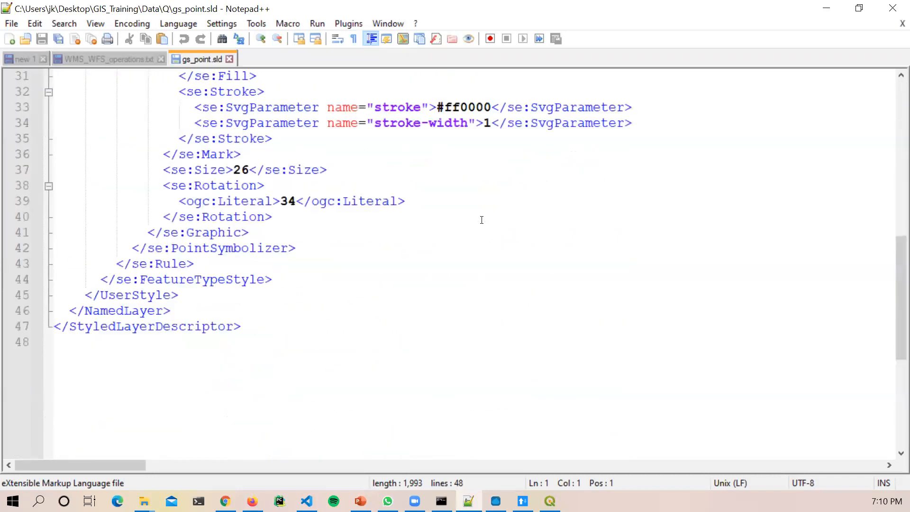
scroll(483, 226, down, 6)
scroll(483, 225, down, 5)
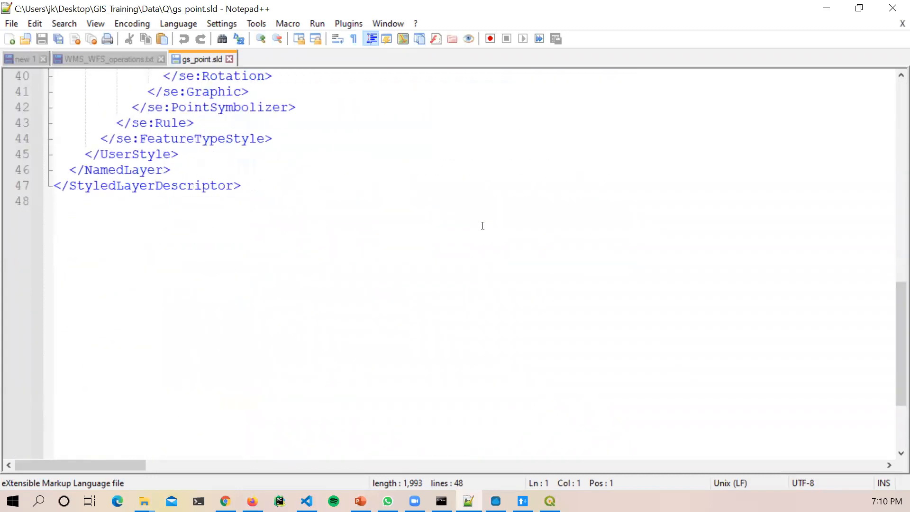
scroll(482, 232, up, 13)
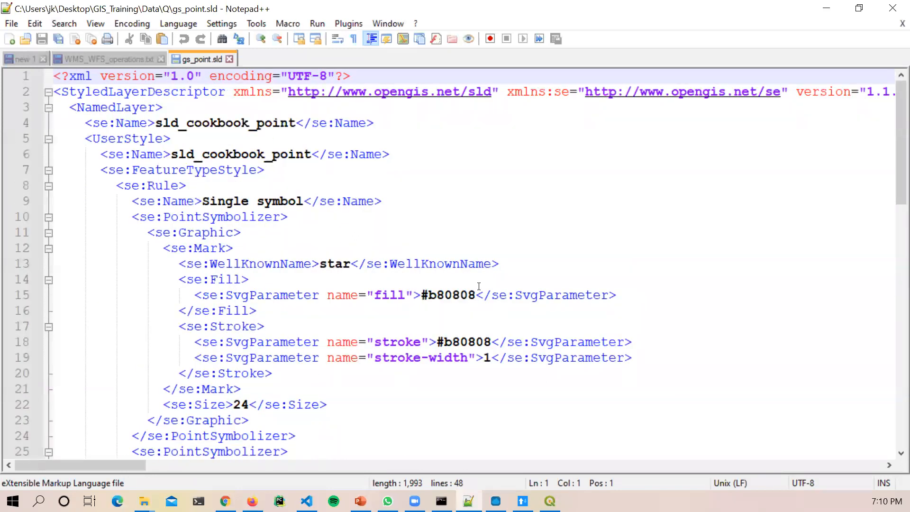
drag(416, 295, 476, 294)
drag(436, 342, 497, 340)
click(473, 340)
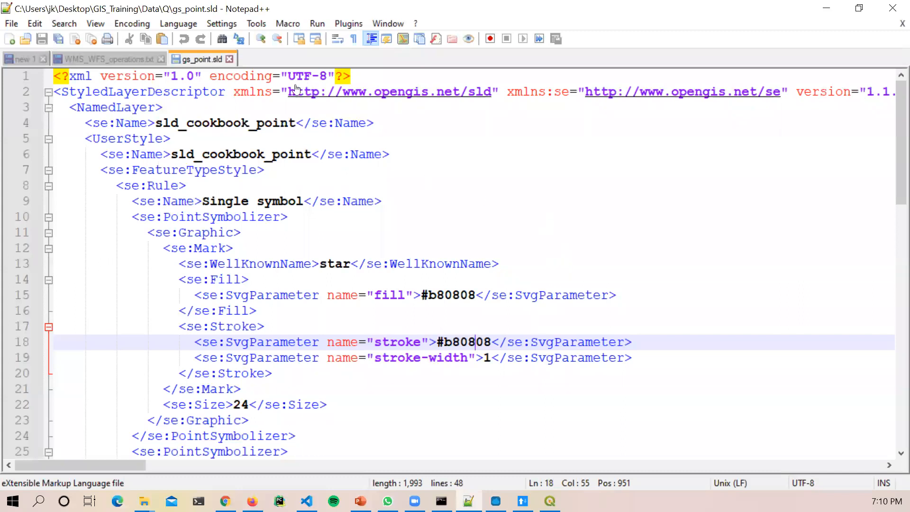
Step: Close the gs_point.sld tab and minimize Notepad++
scroll(331, 356, down, 3)
scroll(331, 356, up, 3)
click(229, 59)
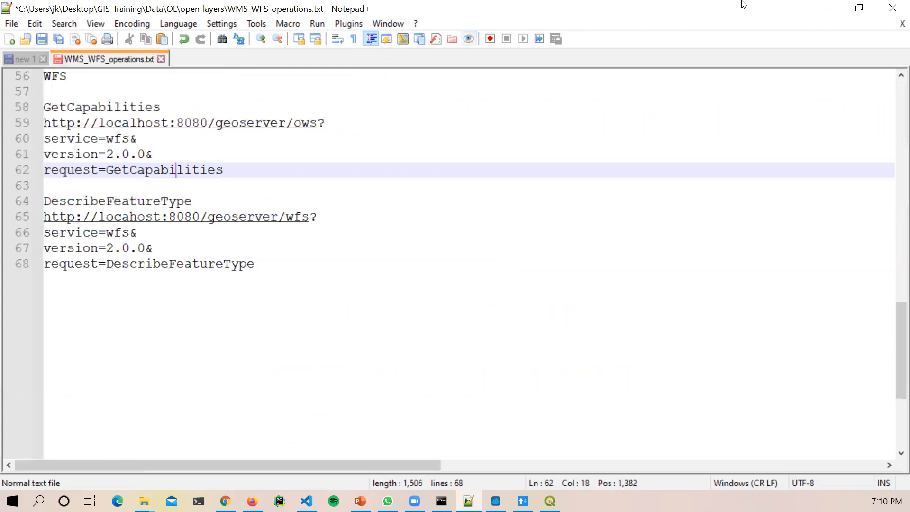
click(827, 8)
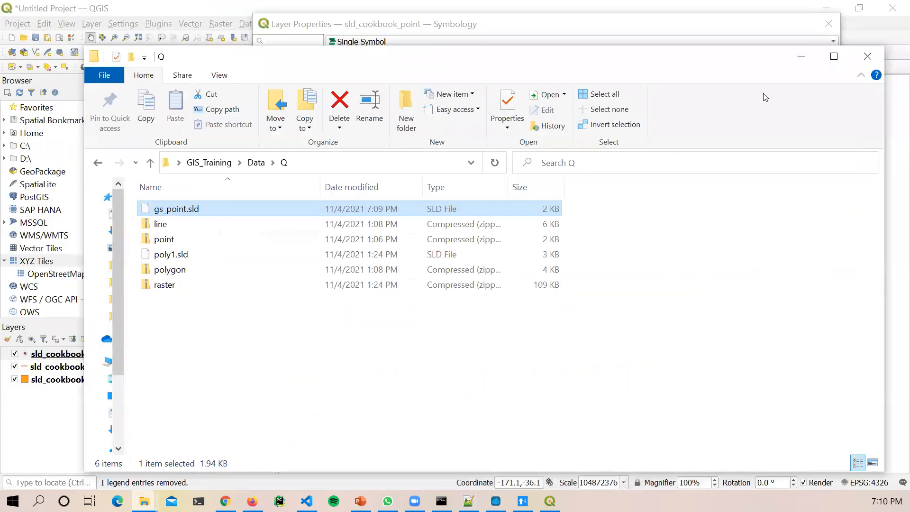
Step: Bring QGIS forward, then switch to the GeoServer Layer Preview page in Chrome
click(575, 28)
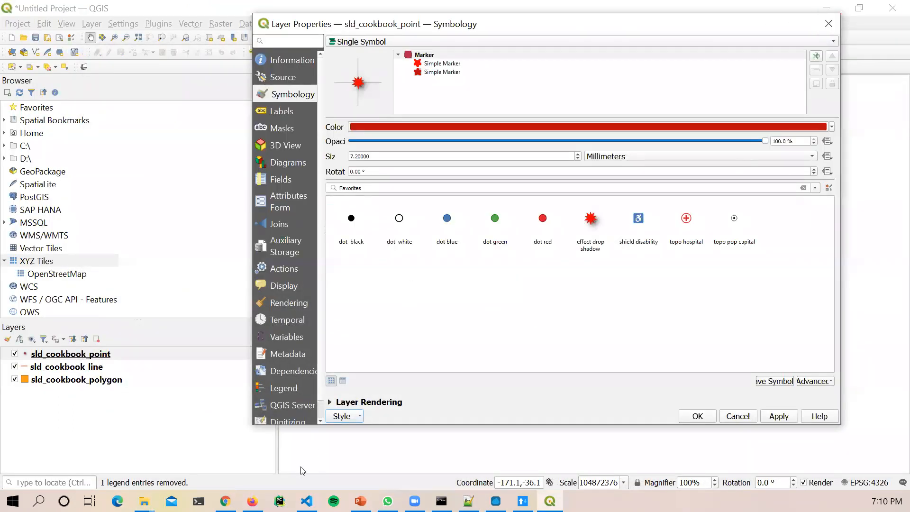
click(225, 501)
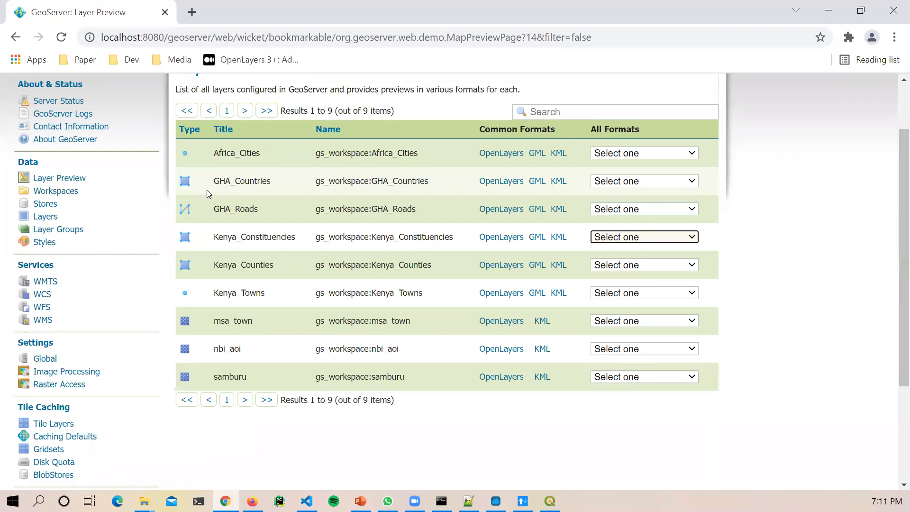
Step: Open Styles under Data in the GeoServer sidebar to list the published styles
click(47, 243)
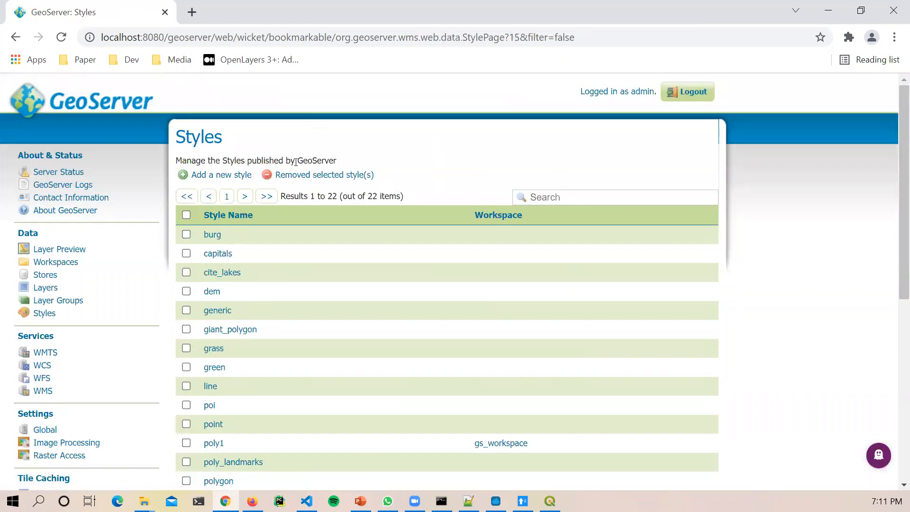
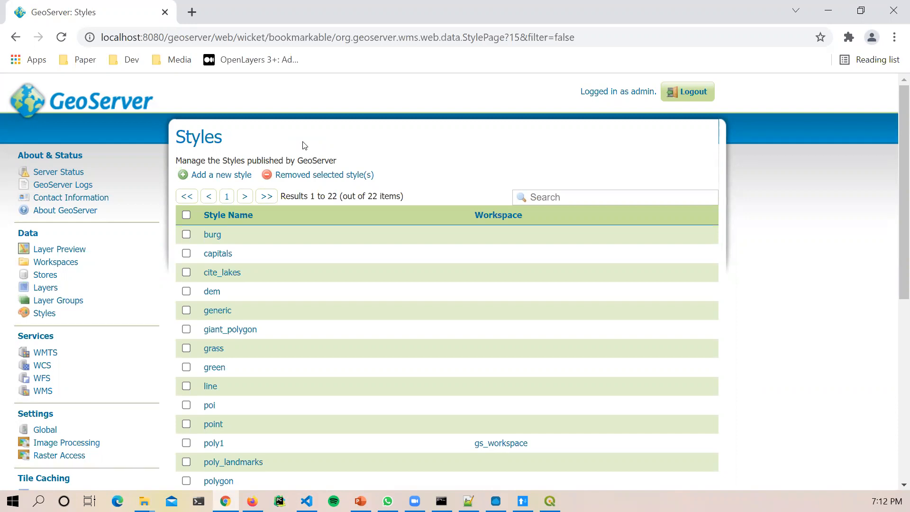
Step: Start a new style with 'Add a new style' on the Styles page
click(220, 178)
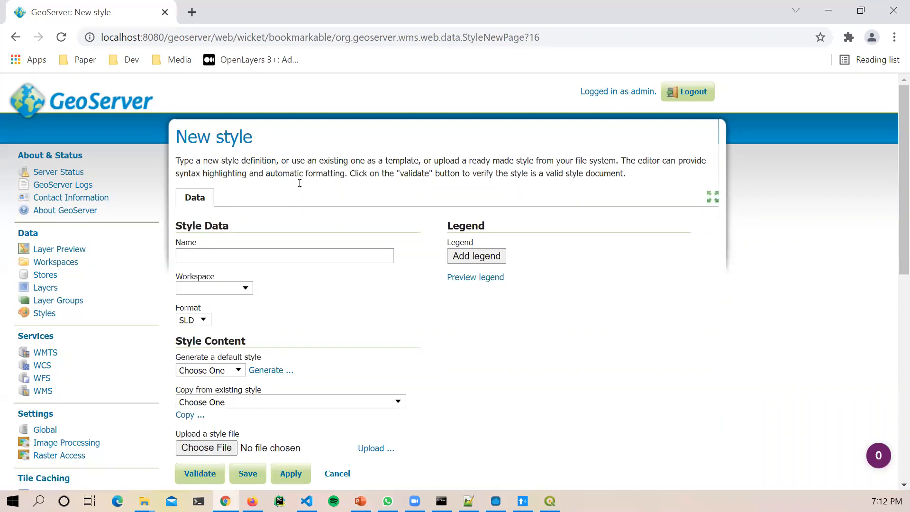
Step: Enter gs_point as the style name, leaving Workspace blank and Format as SLD
scroll(300, 187, down, 1)
scroll(306, 208, up, 1)
drag(175, 138, 288, 142)
click(260, 141)
click(271, 265)
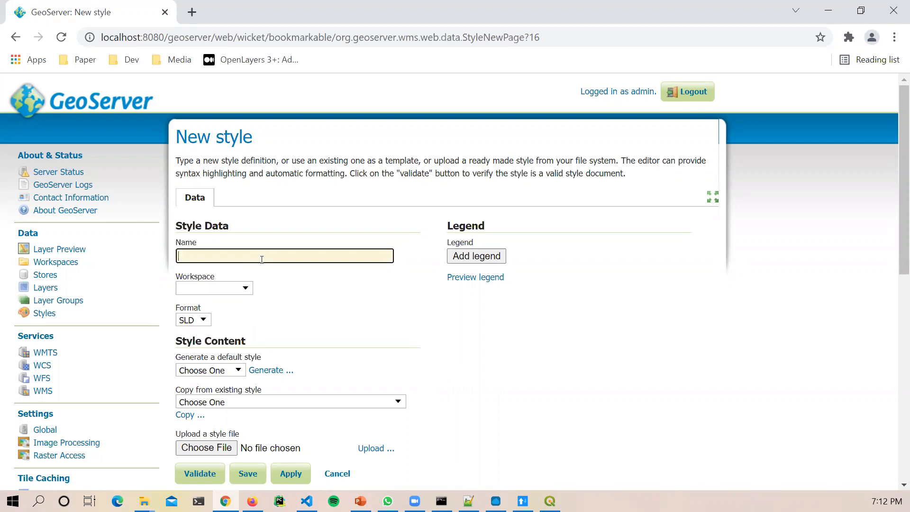
text(gs_point)
click(246, 289)
click(248, 290)
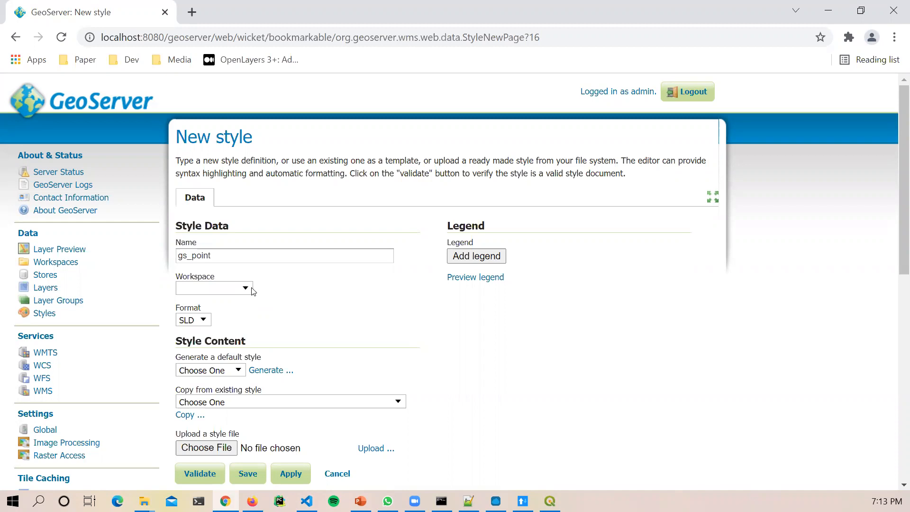
click(205, 323)
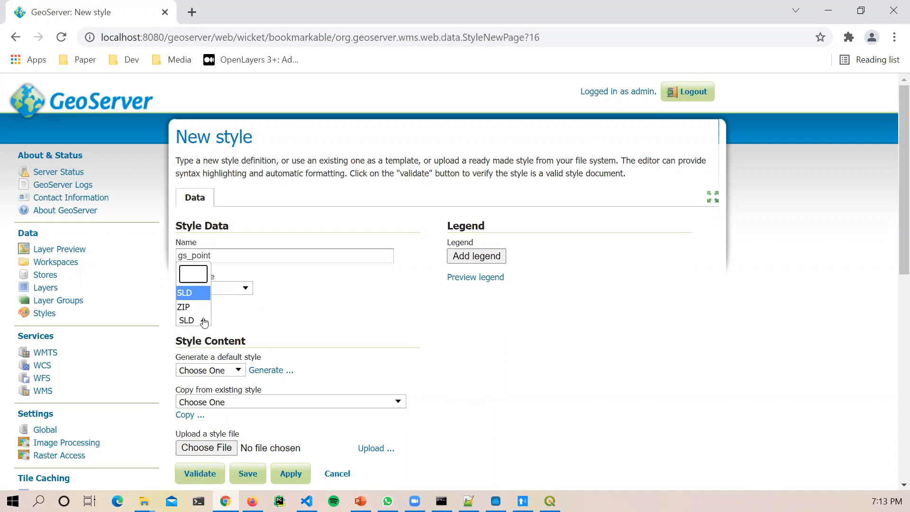
click(205, 323)
click(204, 322)
click(232, 318)
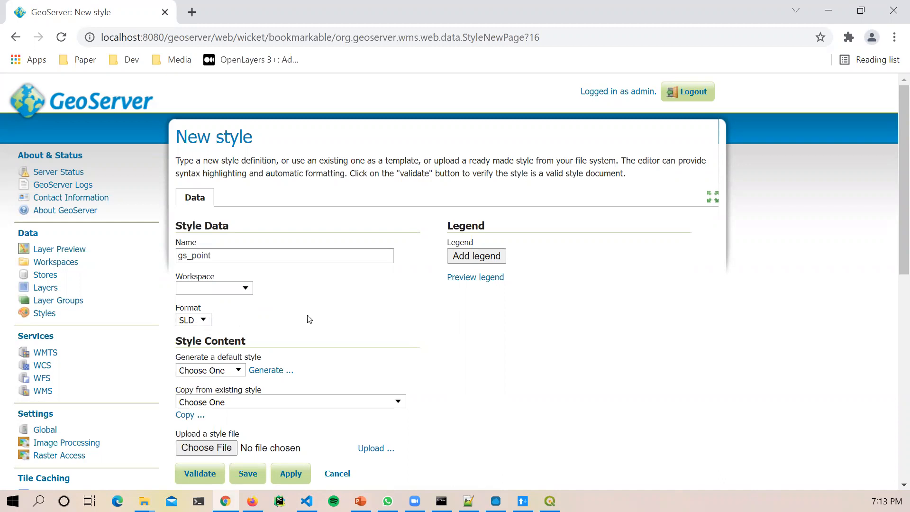
Step: Review the default style and copy-from-existing-style lists without choosing anything
scroll(308, 319, down, 3)
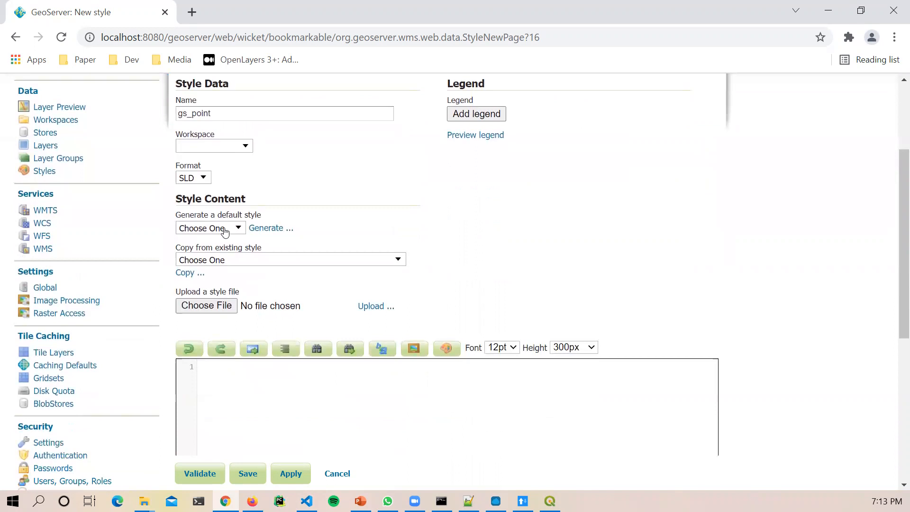
click(224, 232)
click(225, 231)
drag(175, 201, 303, 196)
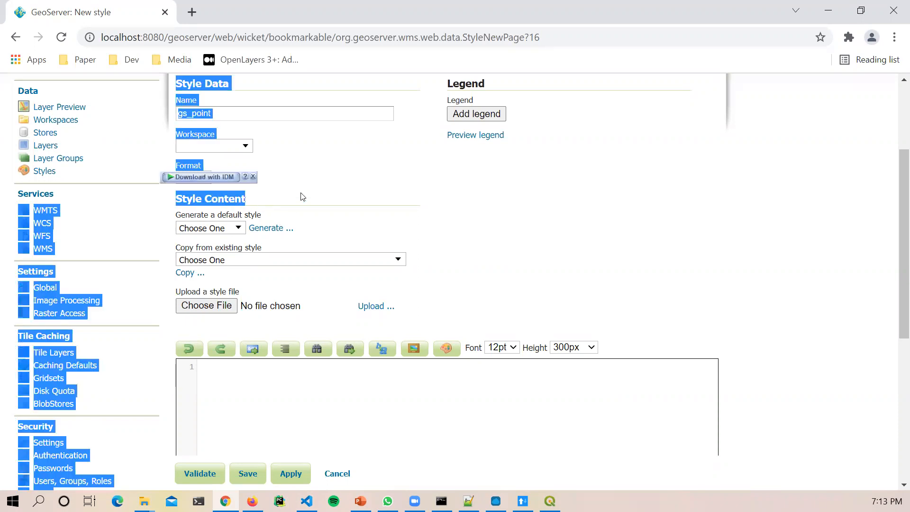
click(302, 197)
click(236, 258)
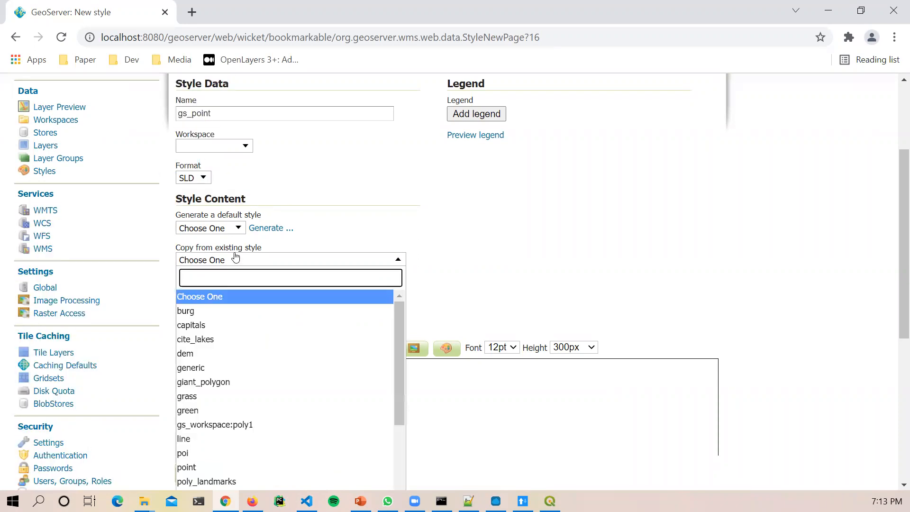
click(236, 259)
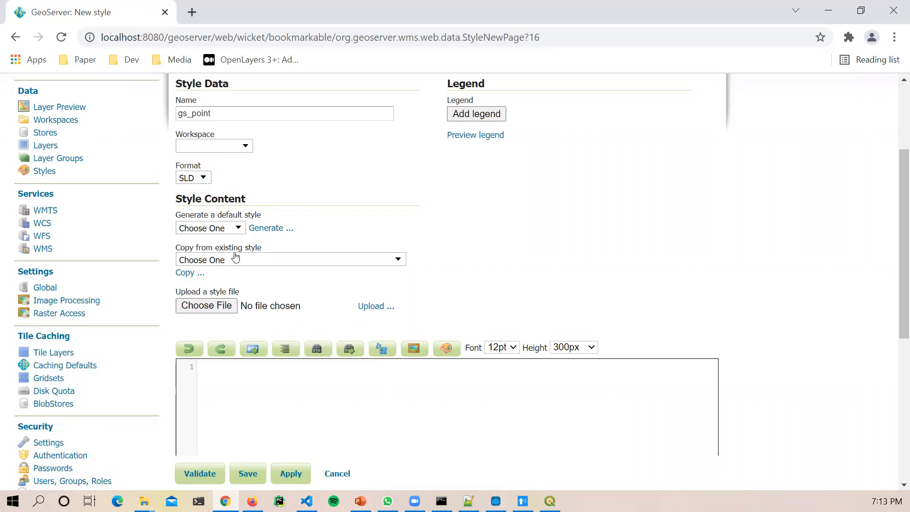
Step: Choose gs_point.sld from the GIS_Training Data Q folder as the upload file
click(215, 306)
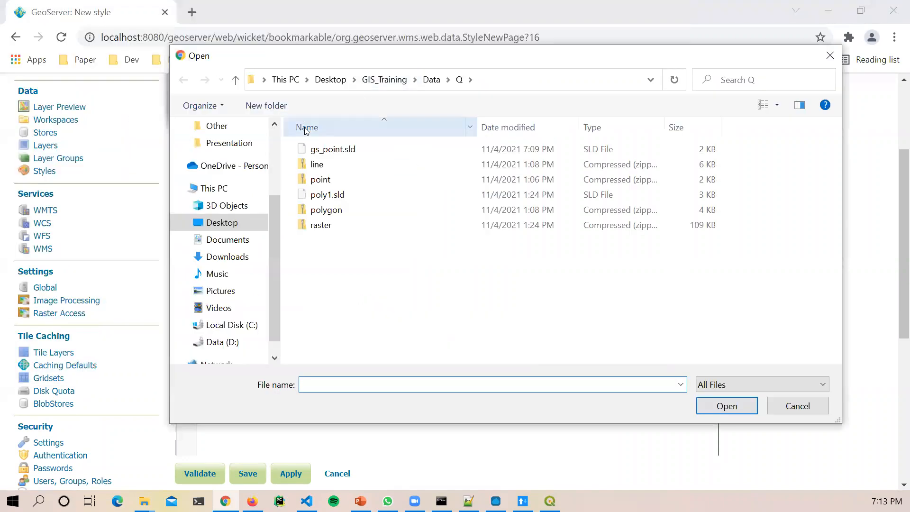
click(363, 148)
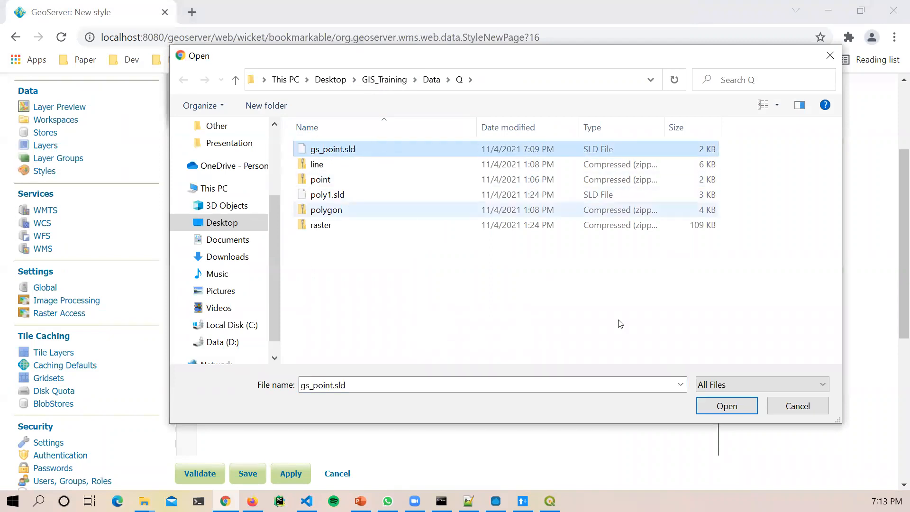
click(738, 406)
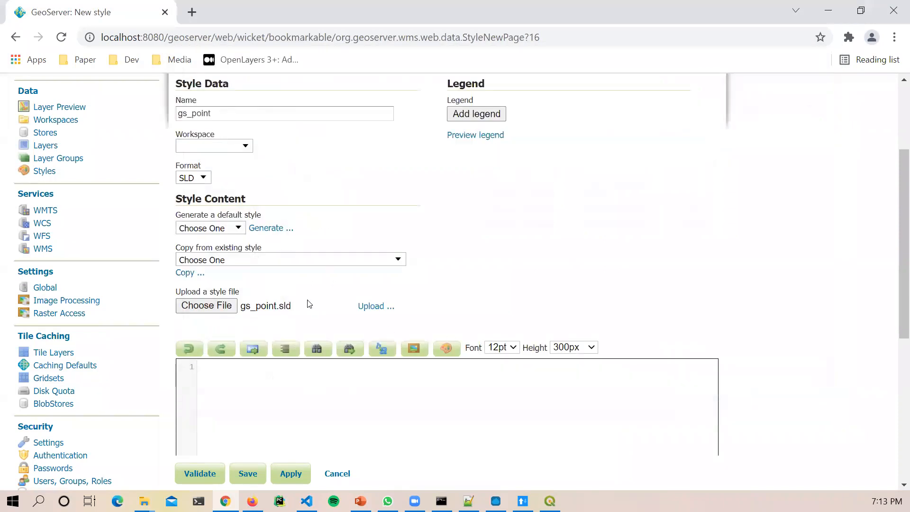
click(243, 306)
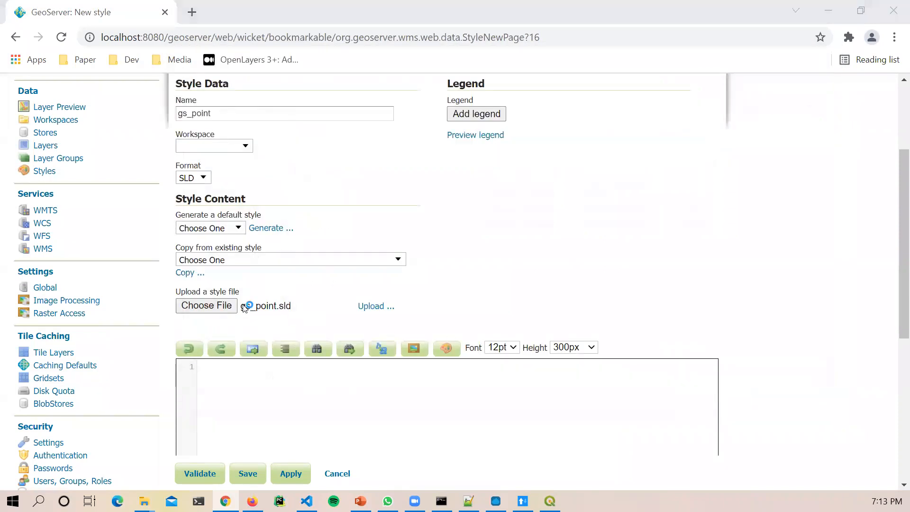
click(650, 364)
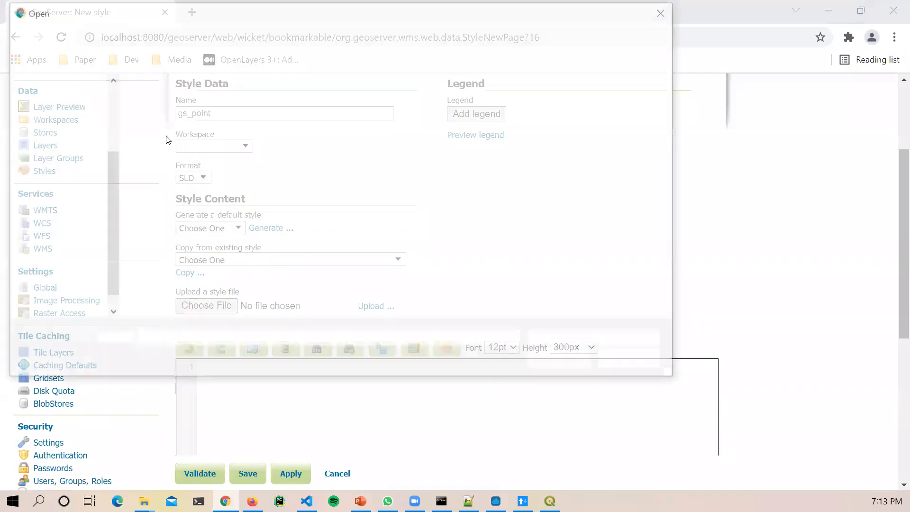
double_click(202, 109)
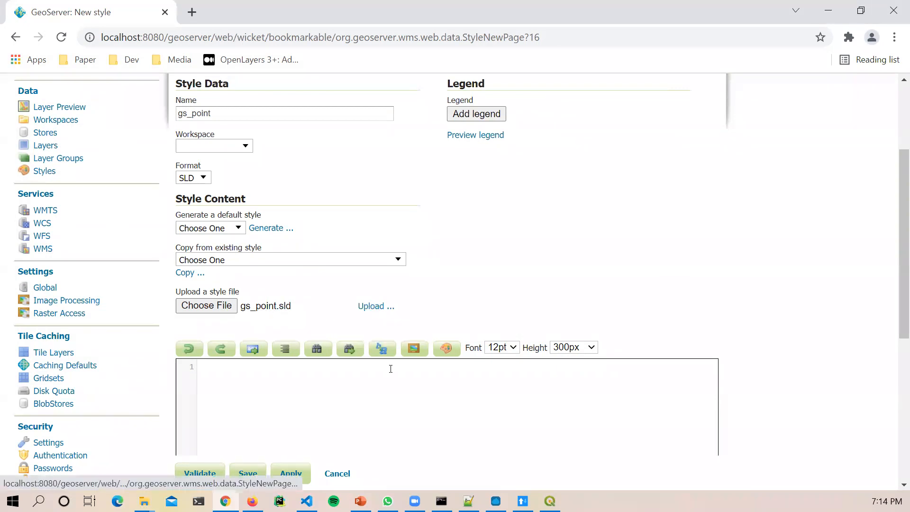
scroll(391, 373, down, 1)
scroll(393, 377, down, 1)
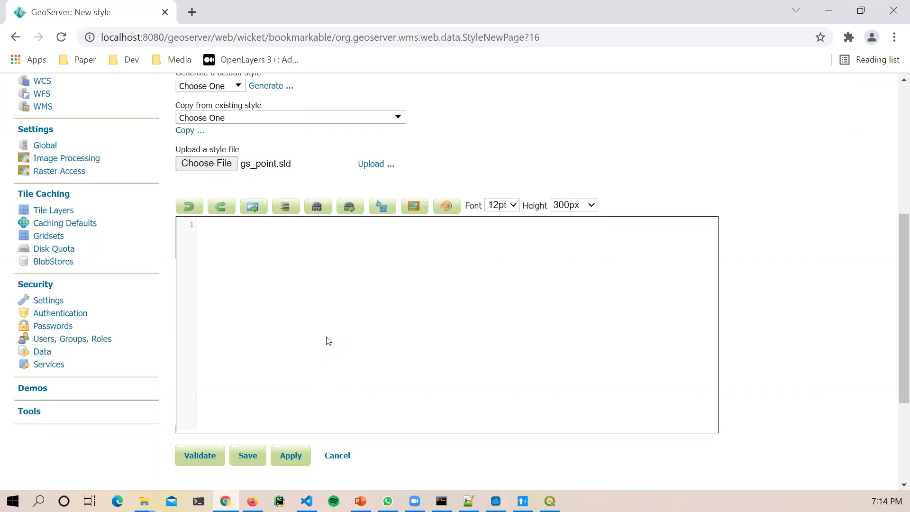
Step: Upload gs_point.sld's star-mark markup into the style editor and validate it
click(376, 164)
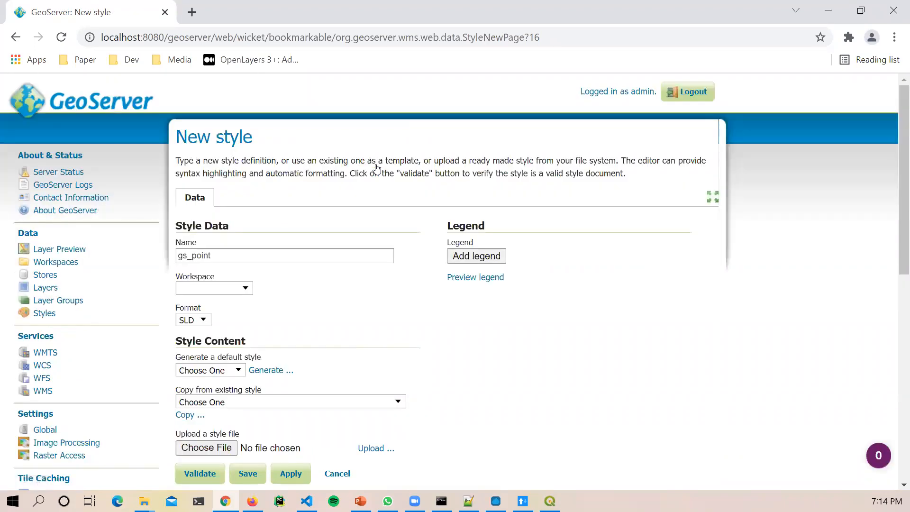
scroll(604, 237, down, 6)
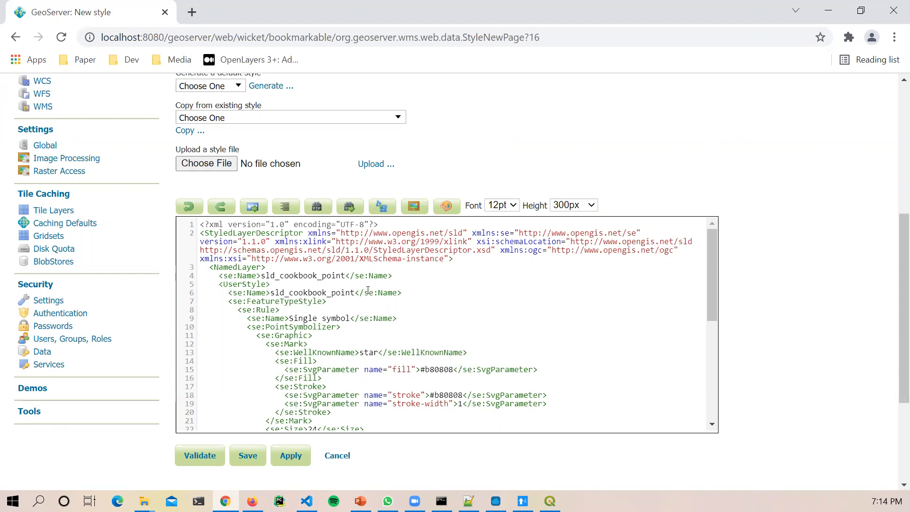
click(200, 455)
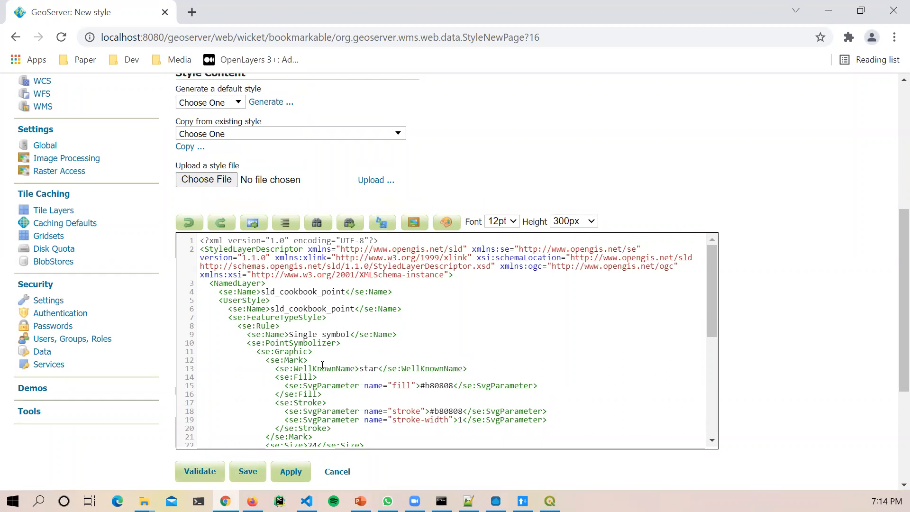
Step: Add stray characters @#$% to line 33 and validate to trigger an error
scroll(342, 395, down, 2)
scroll(341, 396, down, 2)
scroll(430, 457, down, 4)
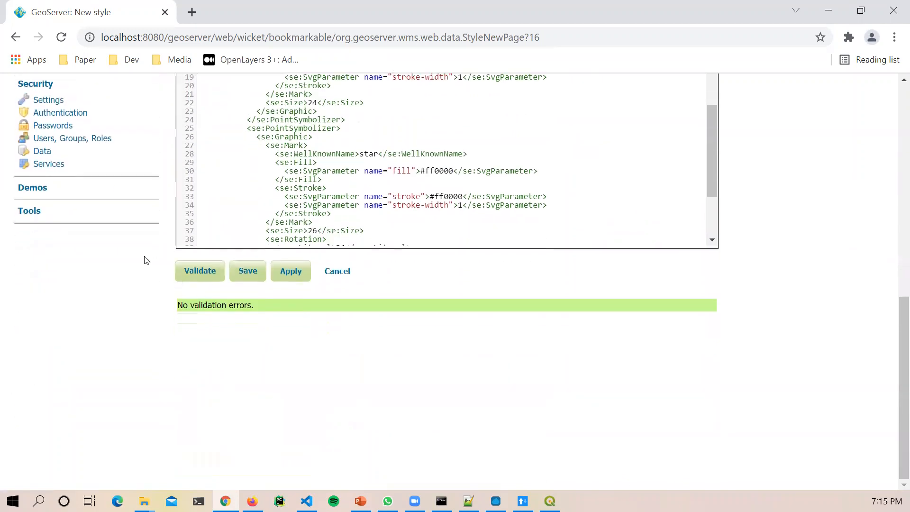
drag(258, 306, 175, 315)
click(261, 307)
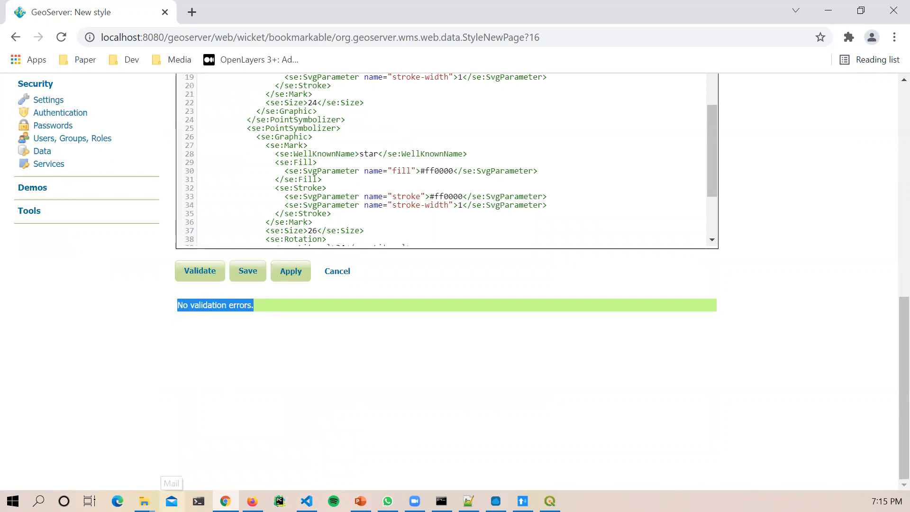
click(555, 198)
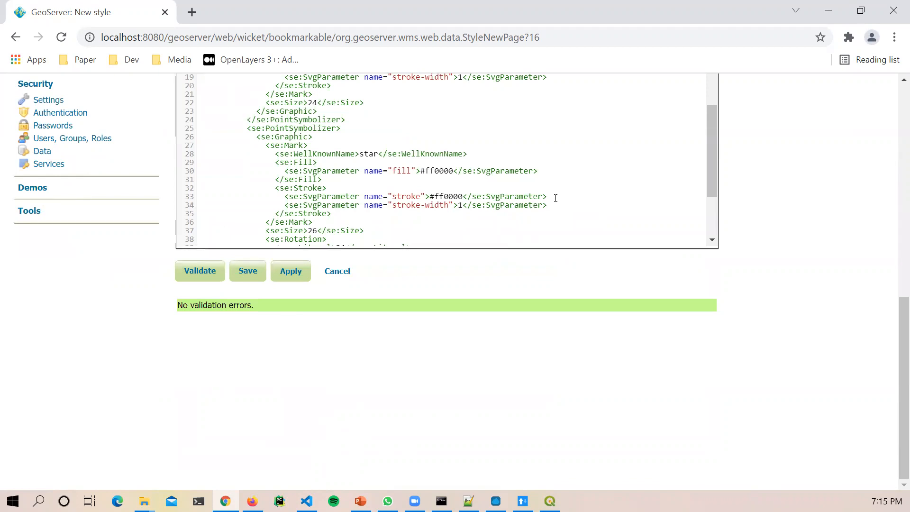
text(@#$%)
drag(565, 198, 546, 198)
click(207, 274)
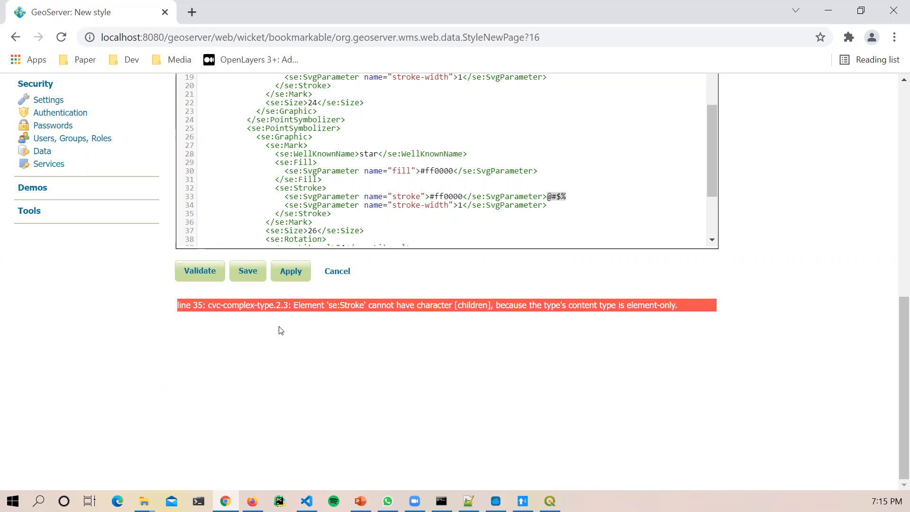
Step: Delete the stray characters, revalidate with no errors, and save the gs_point style
drag(572, 195, 542, 198)
key(BackSpace)
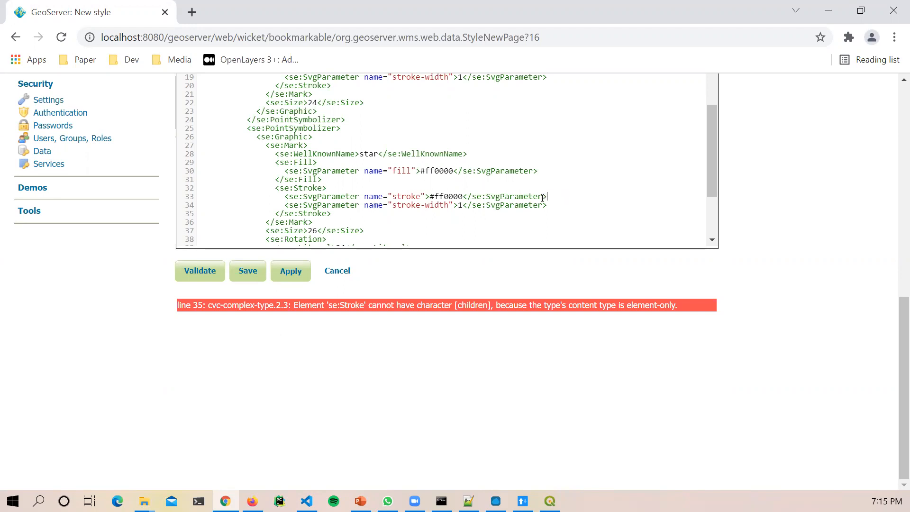
click(224, 270)
drag(260, 308, 167, 306)
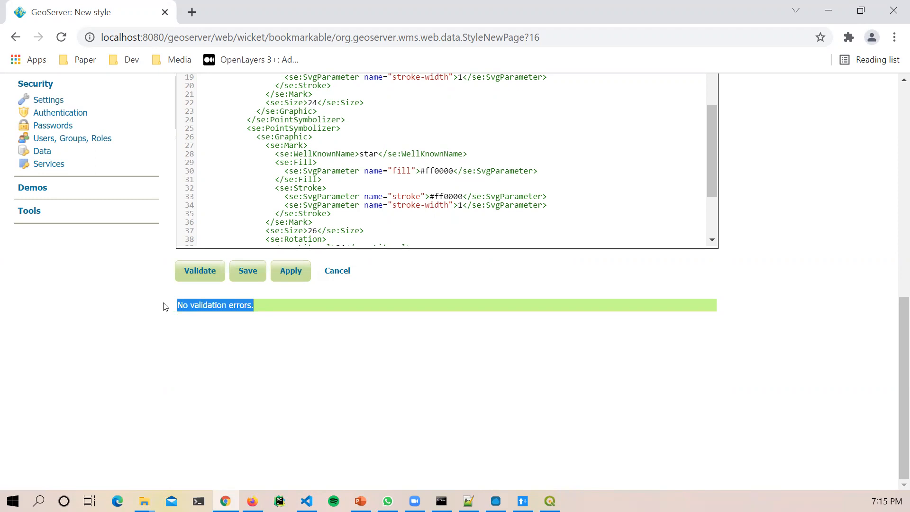
click(250, 278)
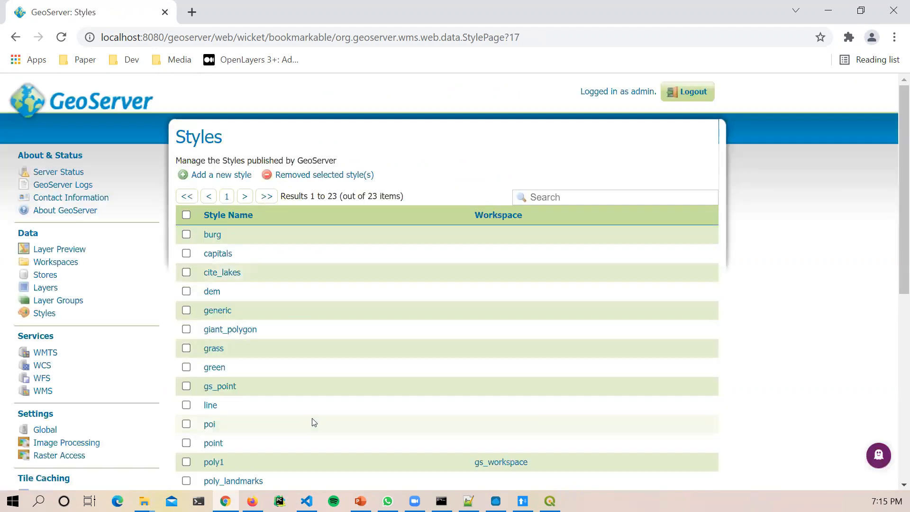
scroll(311, 420, down, 1)
scroll(348, 404, down, 5)
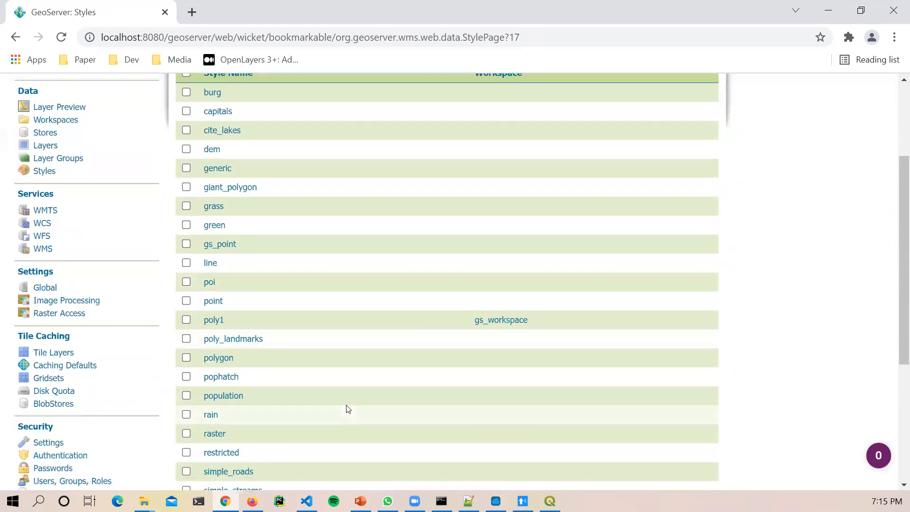
scroll(256, 350, up, 6)
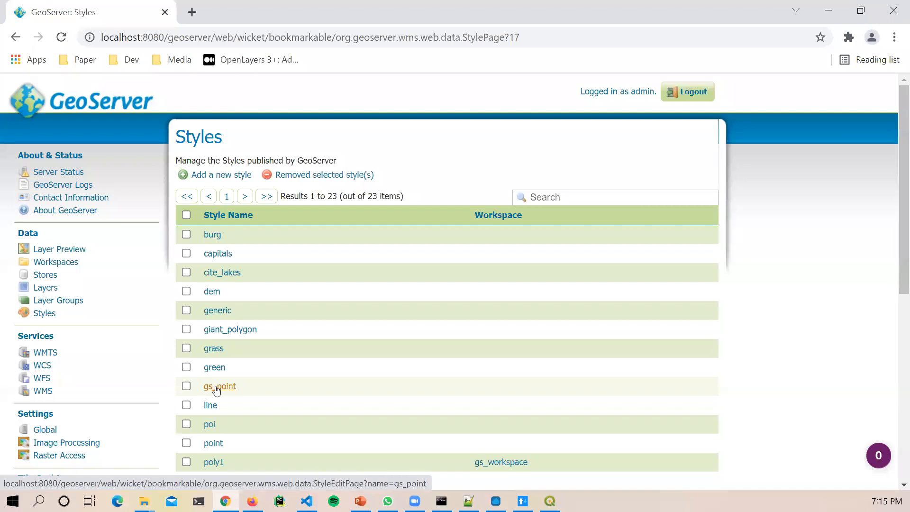
click(217, 387)
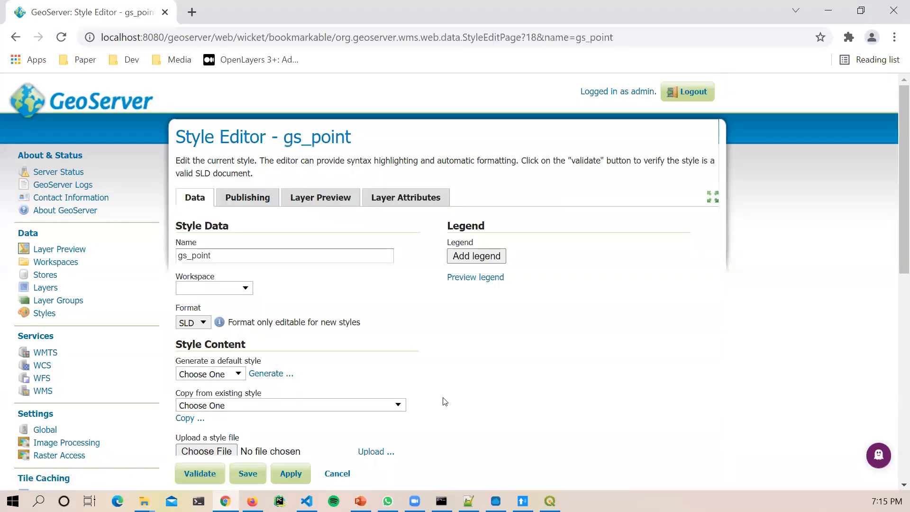
scroll(483, 362, down, 5)
scroll(483, 362, up, 4)
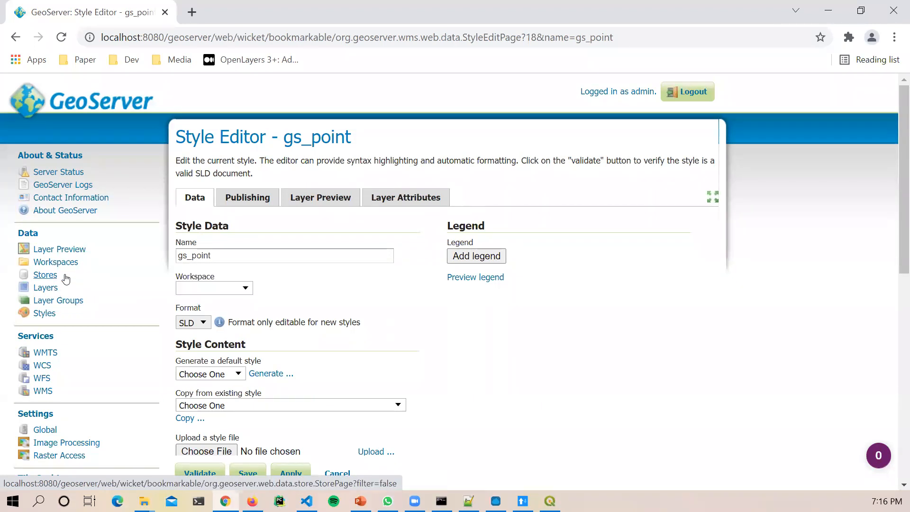
Step: Open the Kenya_Towns layer from Layers and show its Publishing tab
click(54, 292)
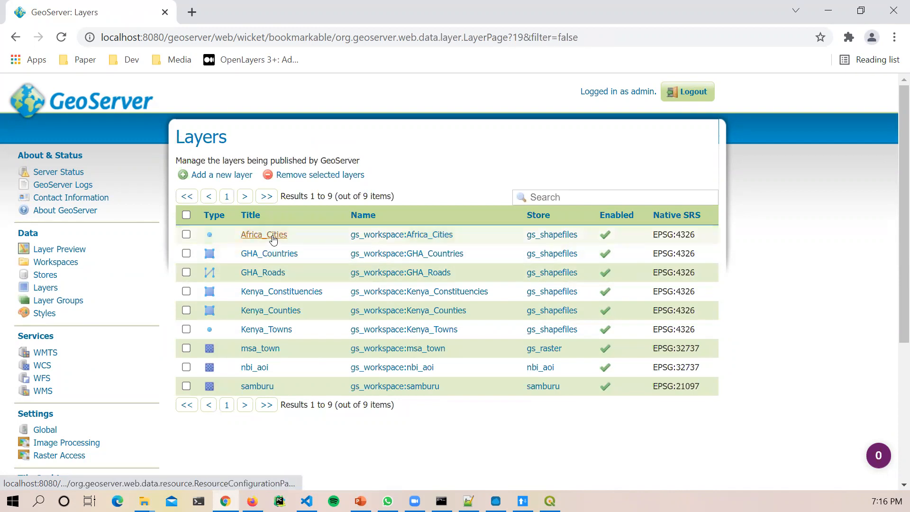
click(281, 333)
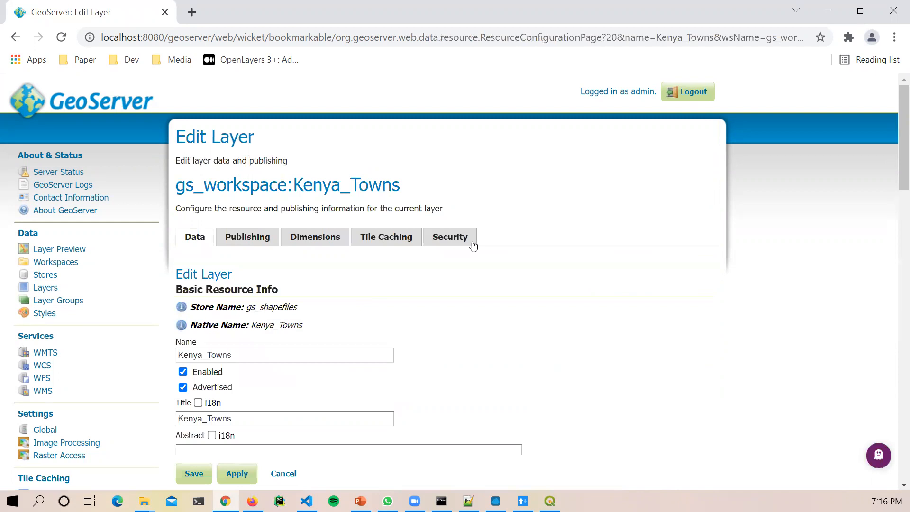
scroll(279, 179, down, 2)
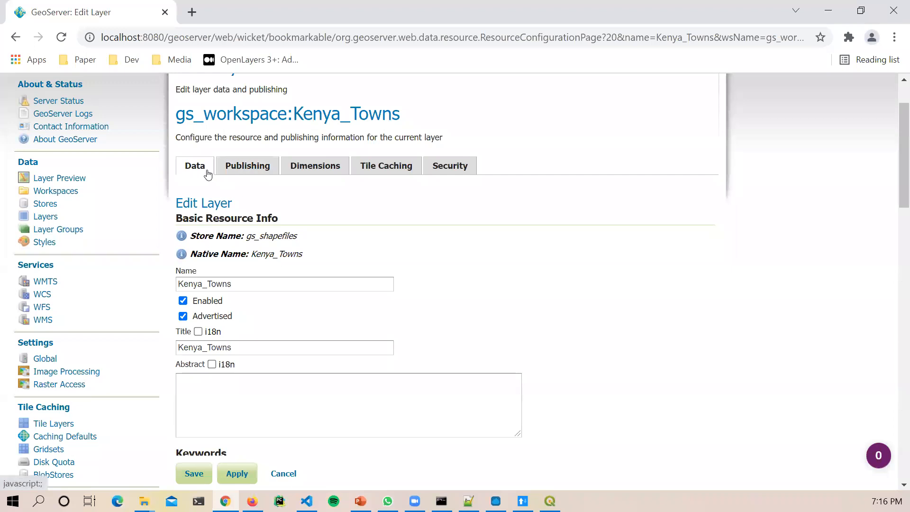
click(255, 168)
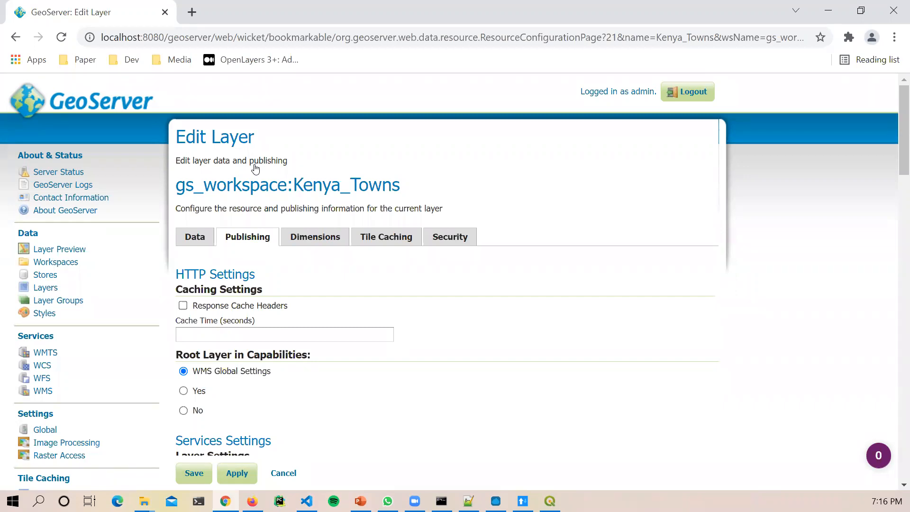
Step: Check the Default Style list under WMS Settings, leaving it as point
scroll(636, 280, down, 1)
scroll(636, 280, down, 10)
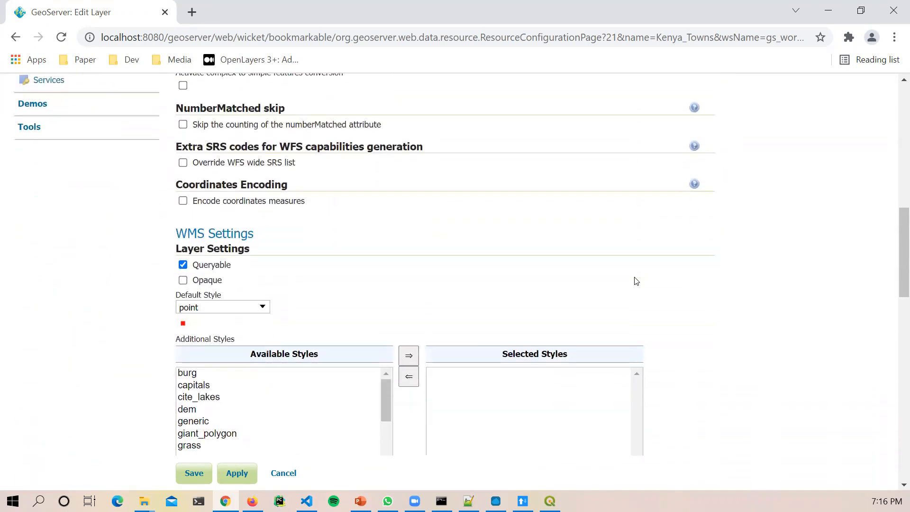
drag(272, 235, 175, 231)
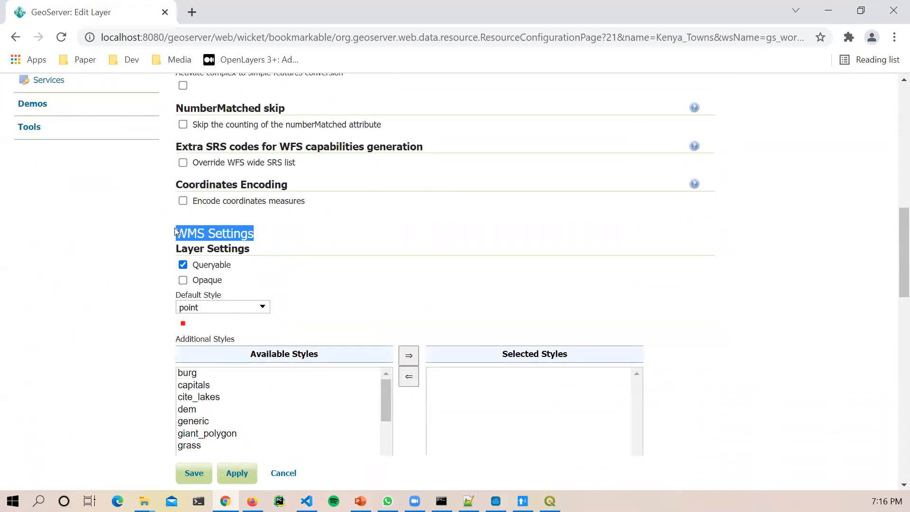
drag(259, 249, 168, 229)
click(199, 234)
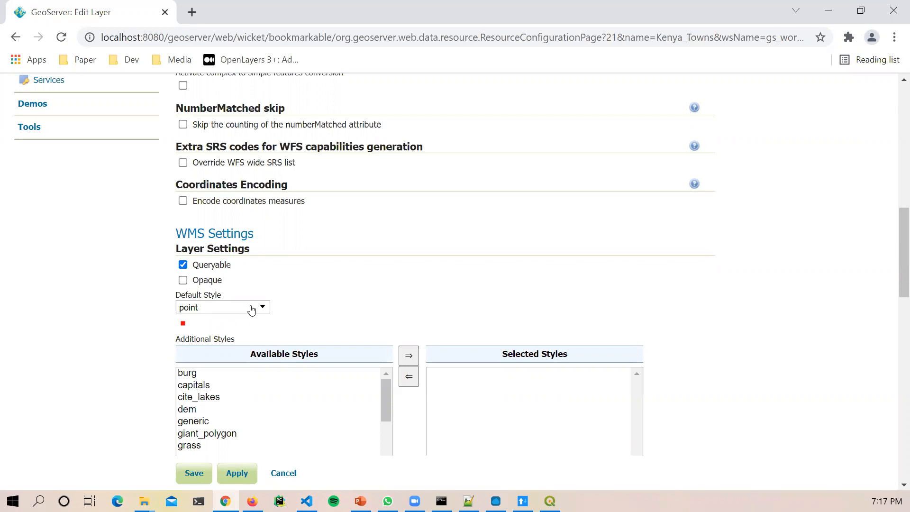
drag(180, 291, 288, 311)
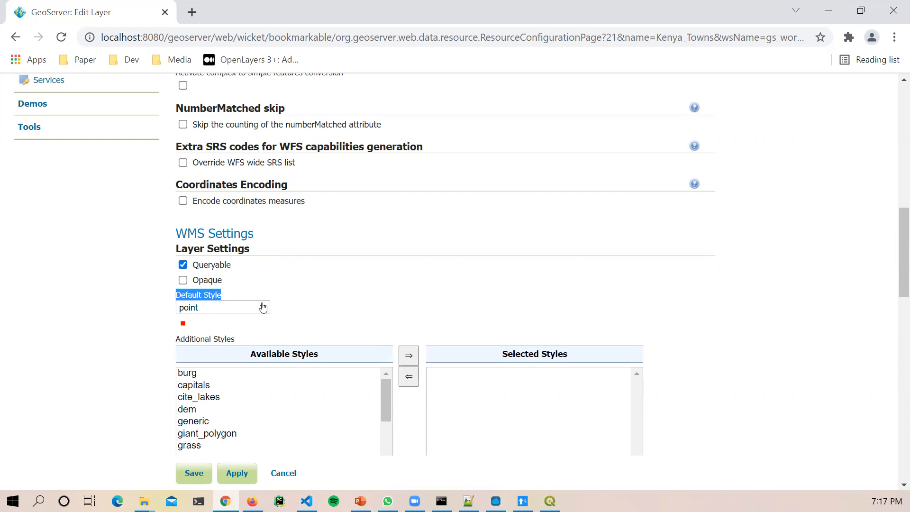
click(265, 308)
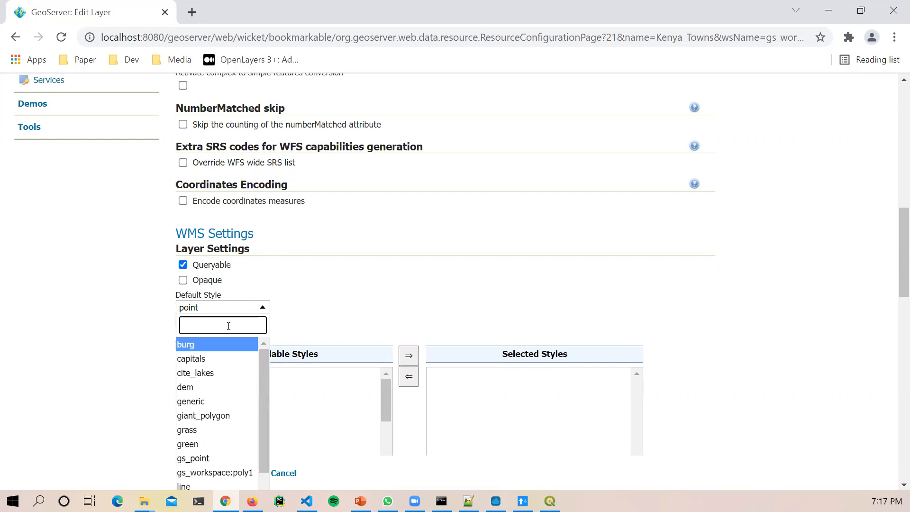
click(335, 281)
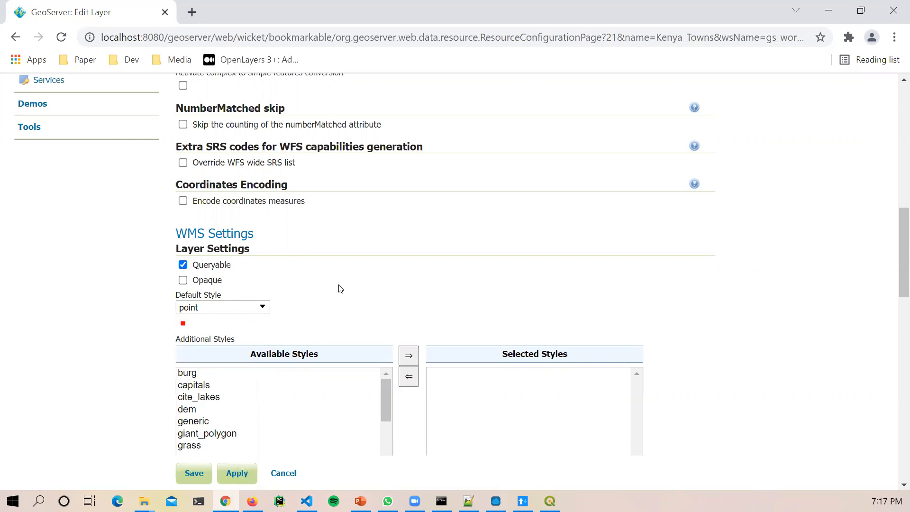
scroll(343, 293, up, 5)
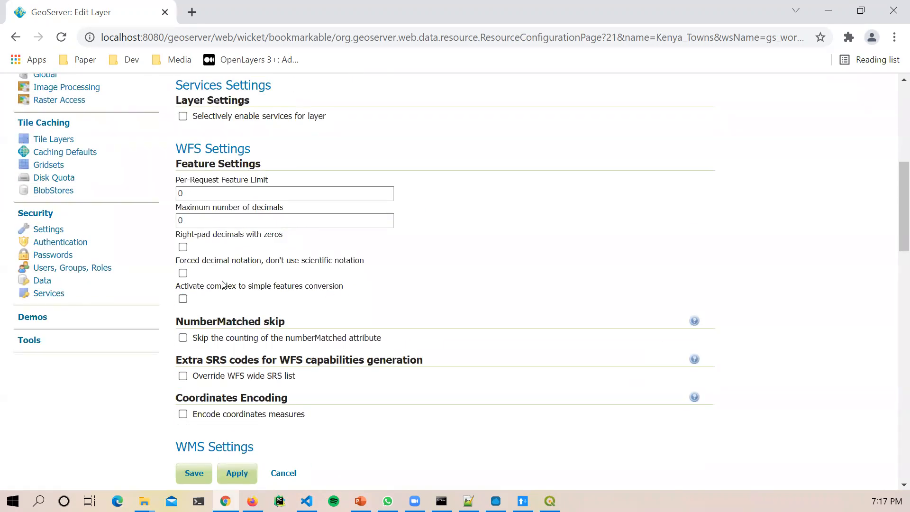
scroll(55, 229, up, 6)
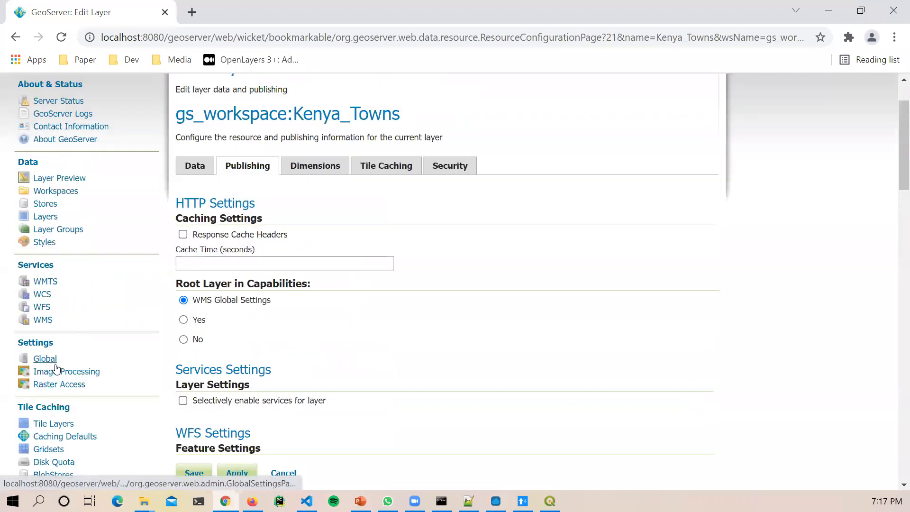
click(45, 242)
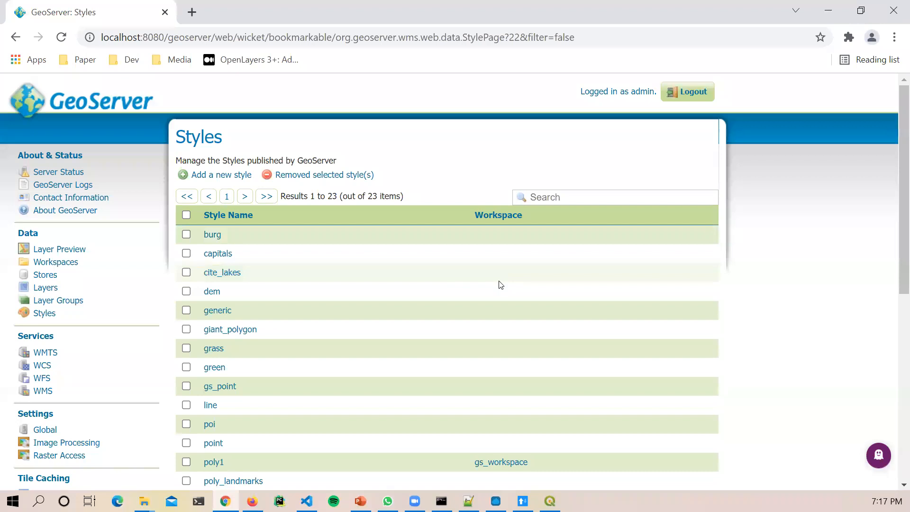
Step: Scroll through the published styles, then return to the Layers page listing nine layers
scroll(501, 285, down, 2)
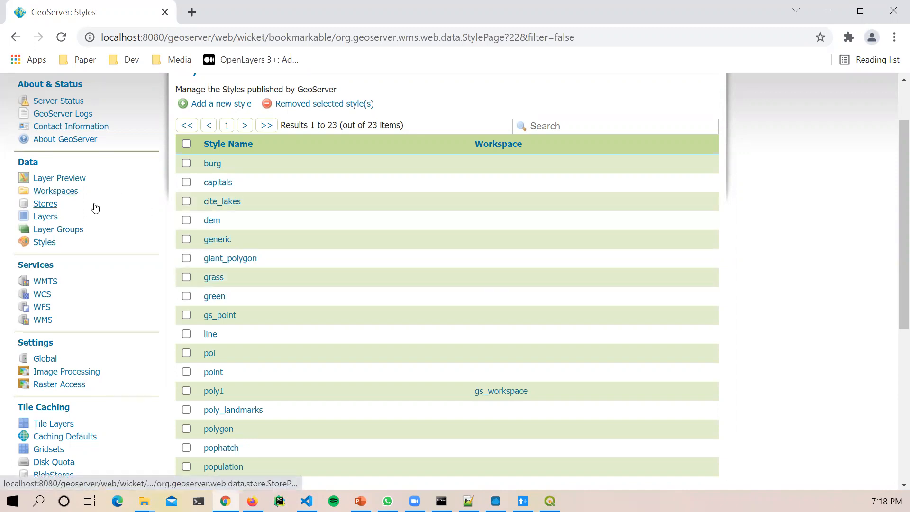
click(44, 217)
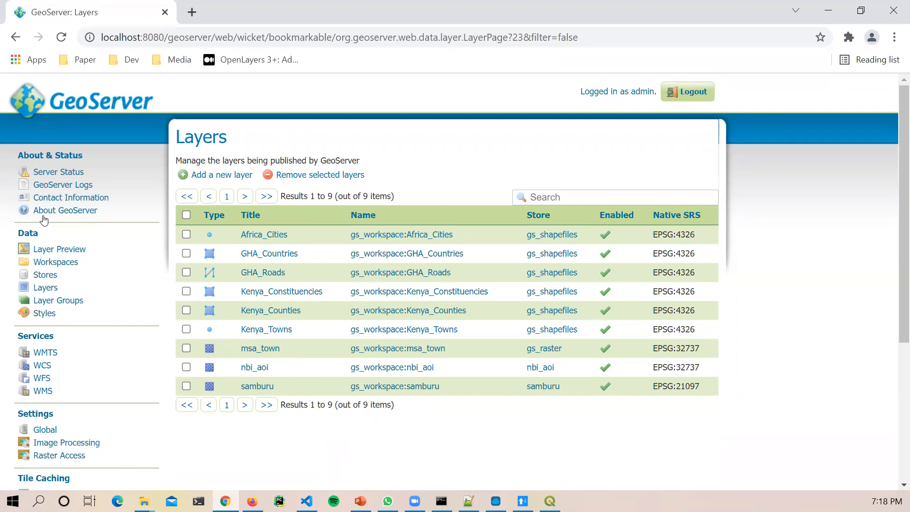
Step: Reopen Kenya_Towns' Publishing tab and scroll to WMS Settings, where the default style is point
click(253, 329)
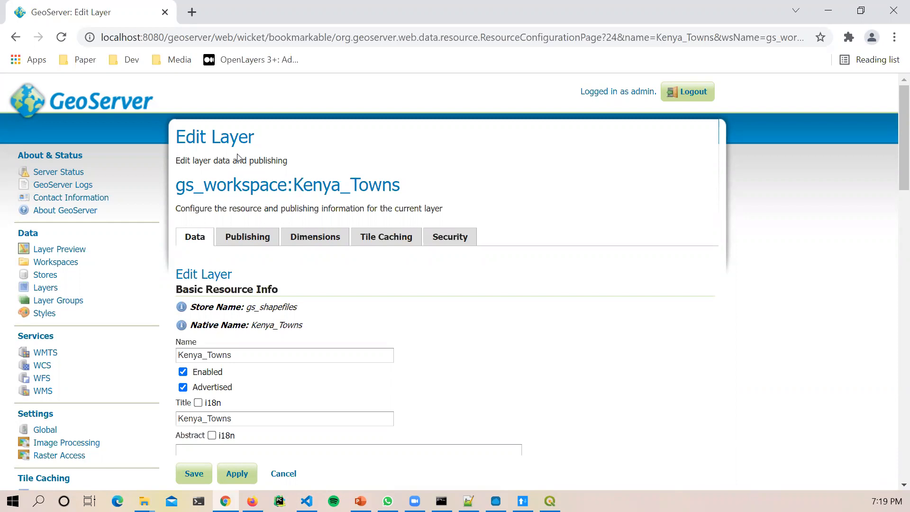
click(257, 239)
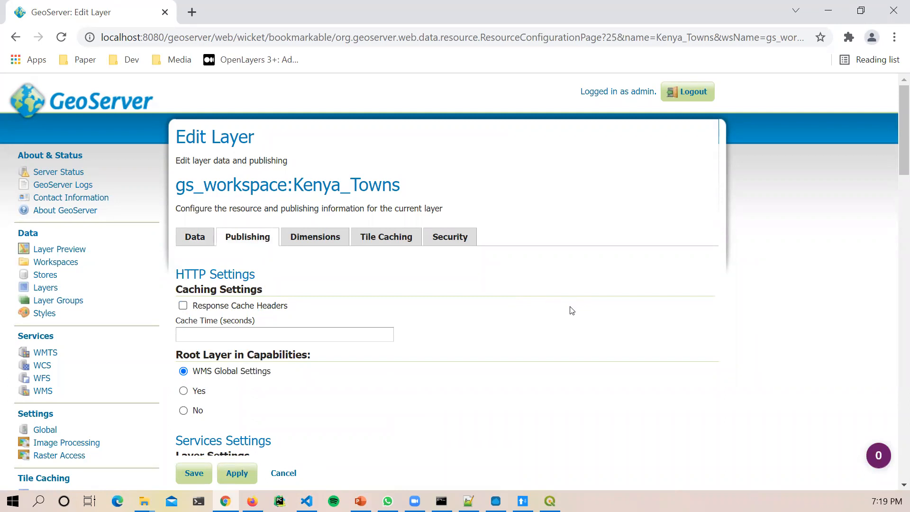
scroll(580, 351, down, 2)
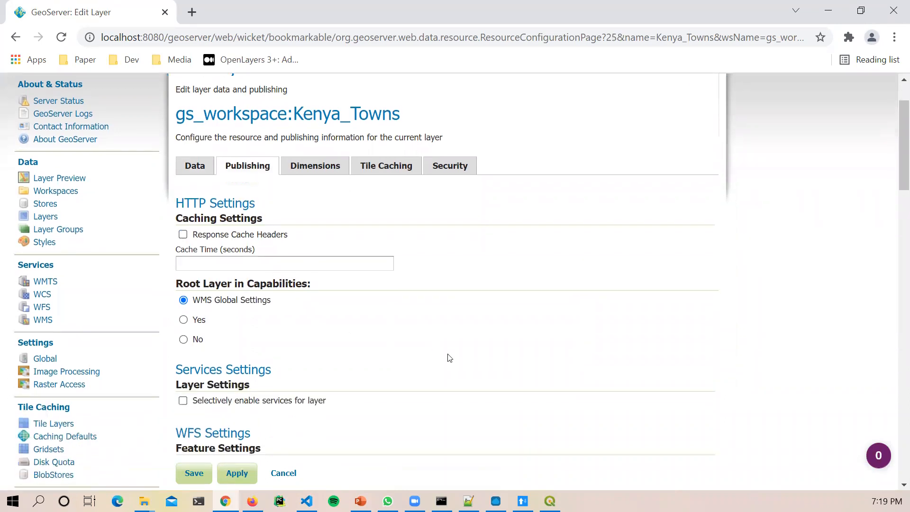
scroll(428, 361, down, 2)
scroll(337, 356, down, 4)
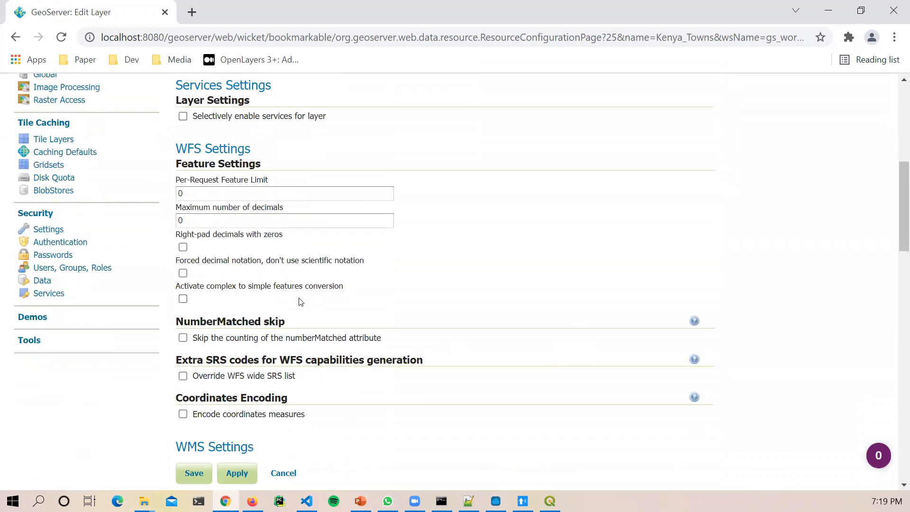
scroll(414, 384, down, 3)
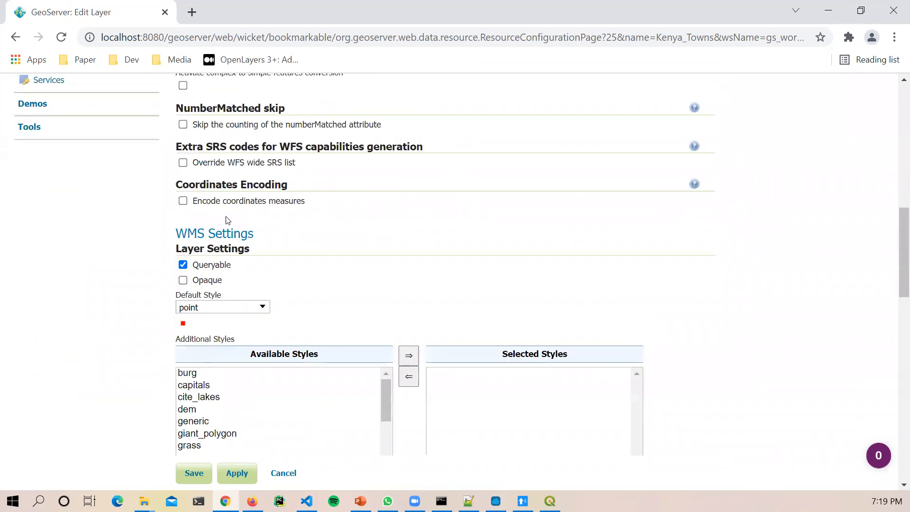
drag(176, 227, 262, 245)
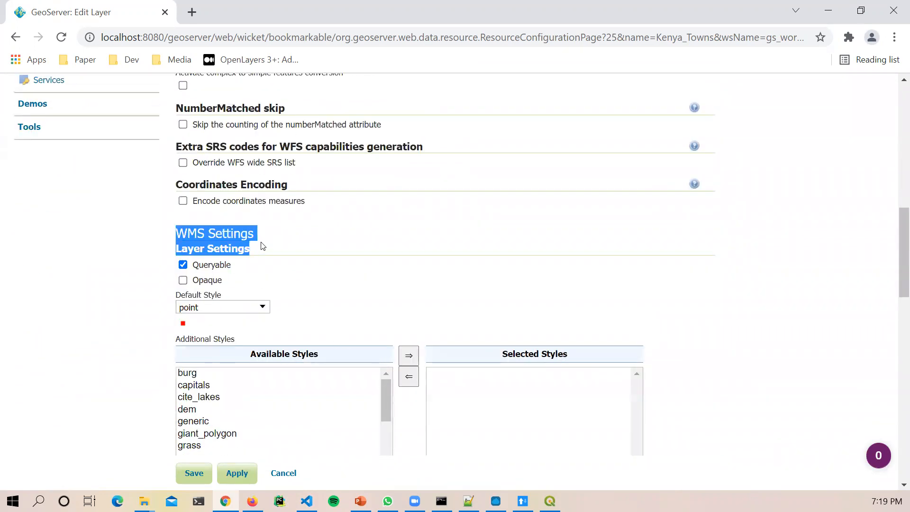
click(263, 246)
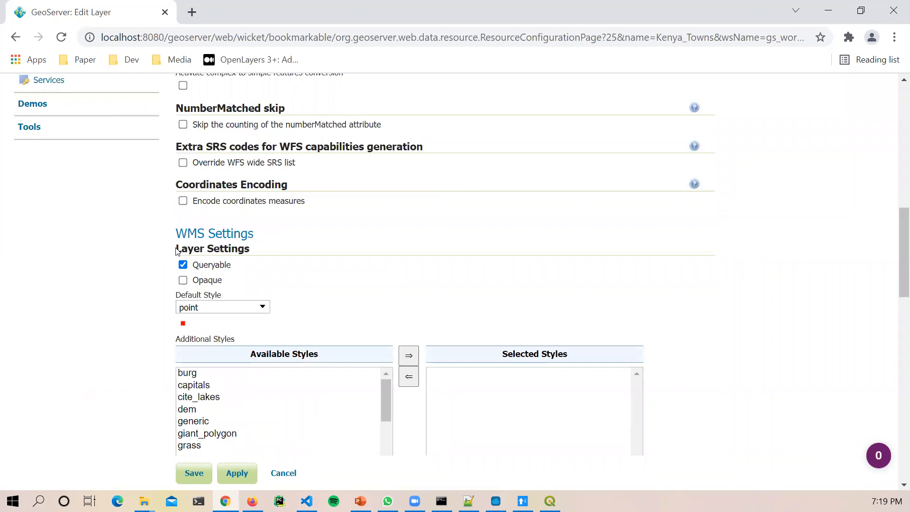
drag(176, 250, 222, 252)
click(245, 254)
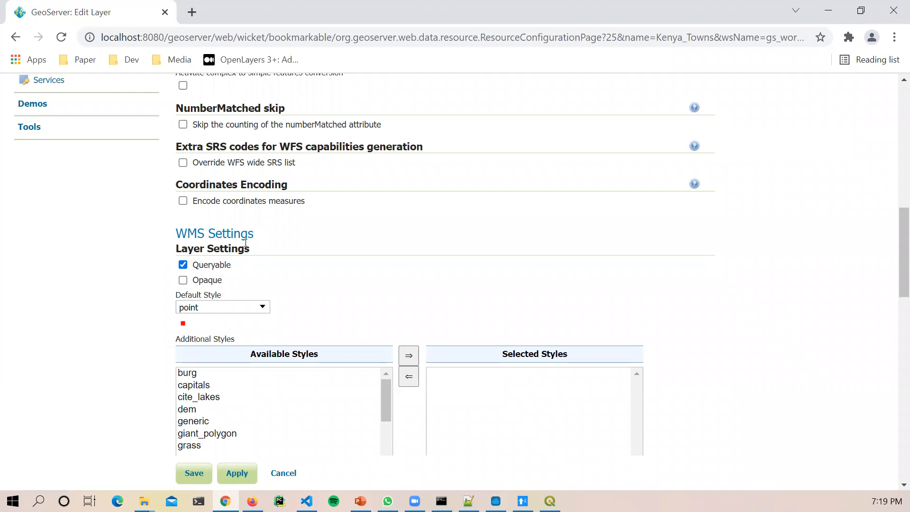
Step: Choose gs_point as the Kenya_Towns layer's Default Style
click(262, 308)
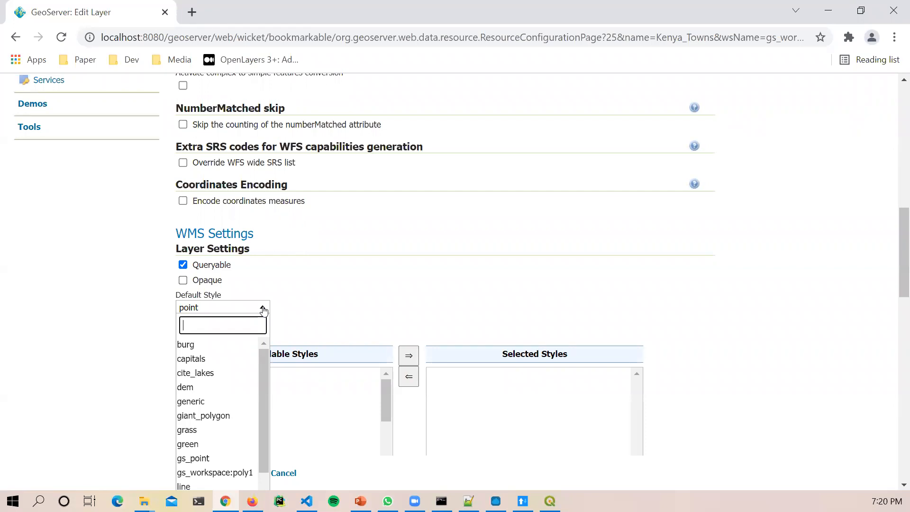
text(gd)
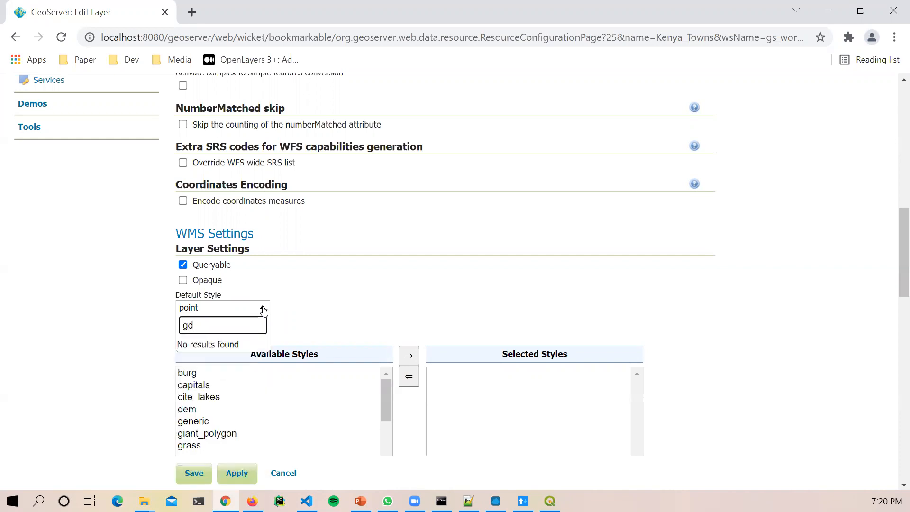
key(BackSpace)
text(s_)
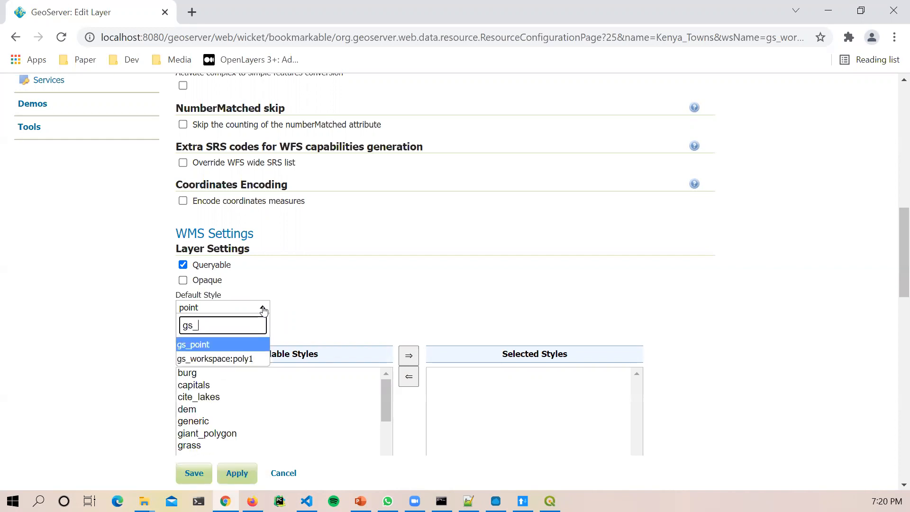
text(point)
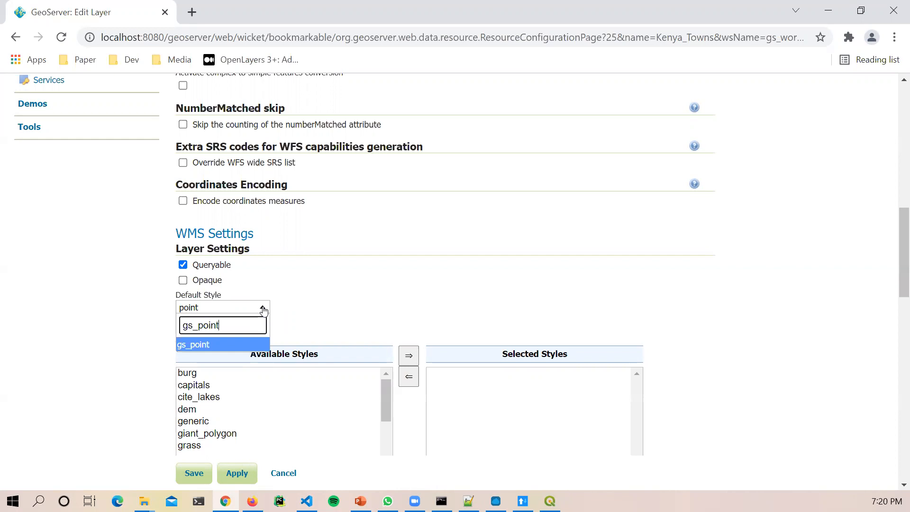
key(ctrl+a)
key(BackSpace)
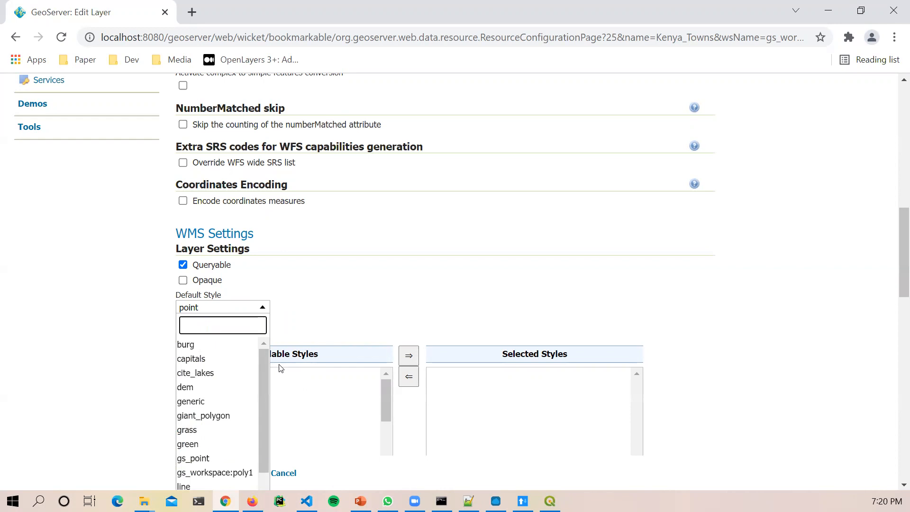
scroll(259, 402, down, 2)
scroll(259, 408, down, 2)
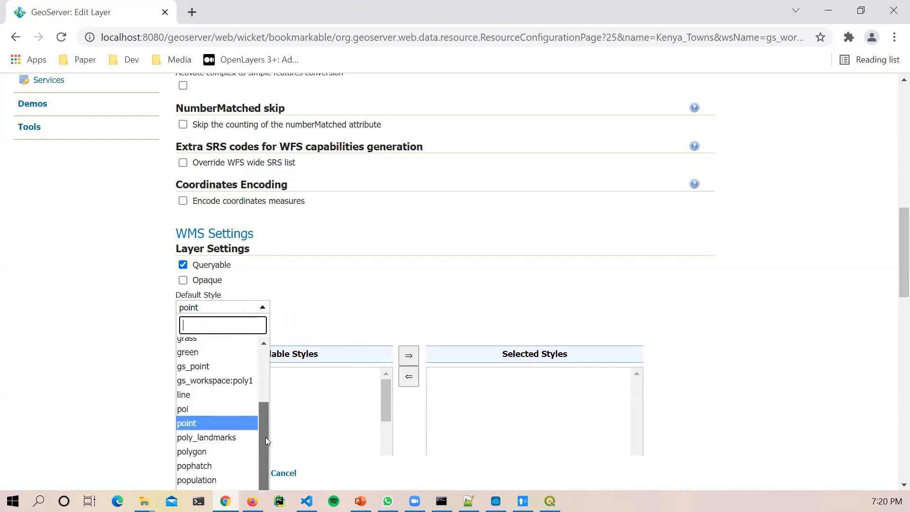
scroll(444, 367, down, 3)
drag(264, 297, 264, 252)
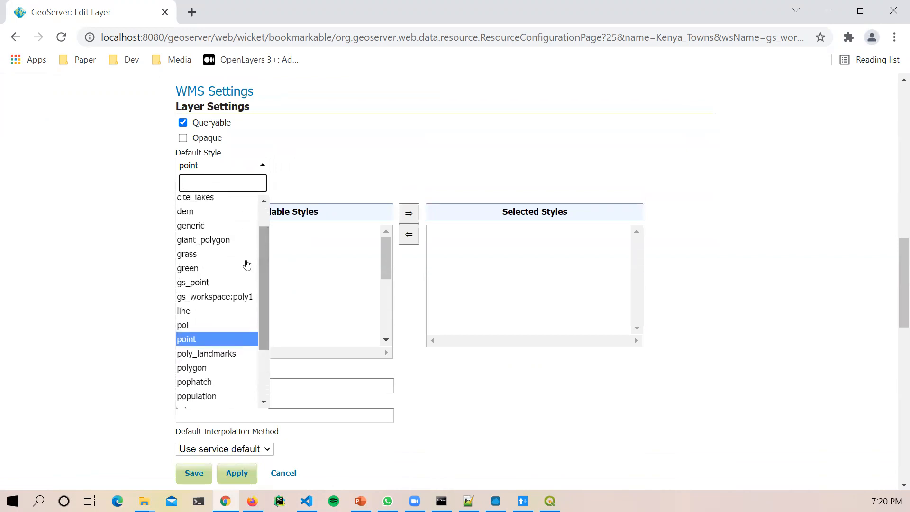
click(185, 285)
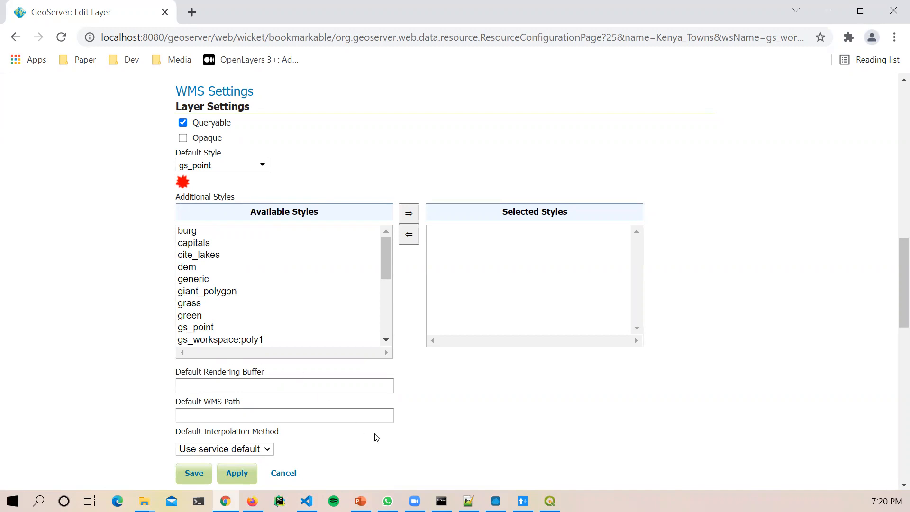
Step: Save the Kenya_Towns layer settings
scroll(376, 437, down, 1)
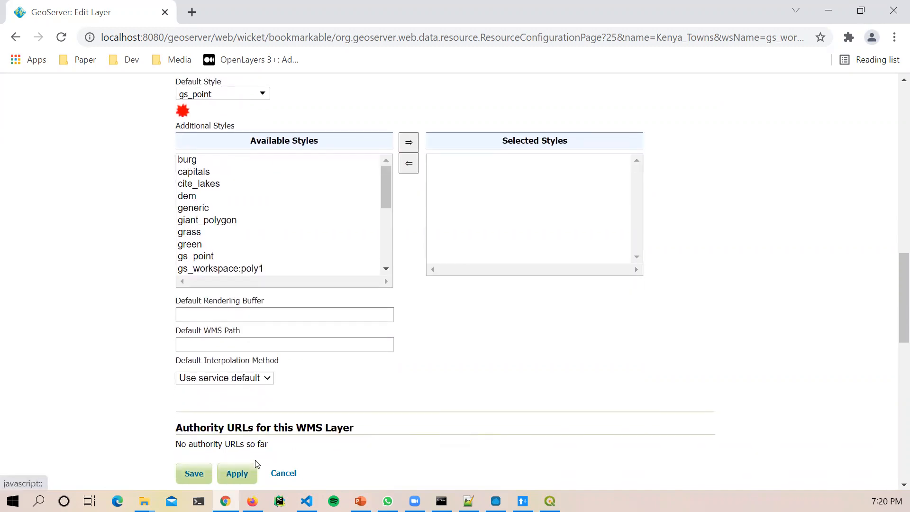
scroll(256, 464, up, 2)
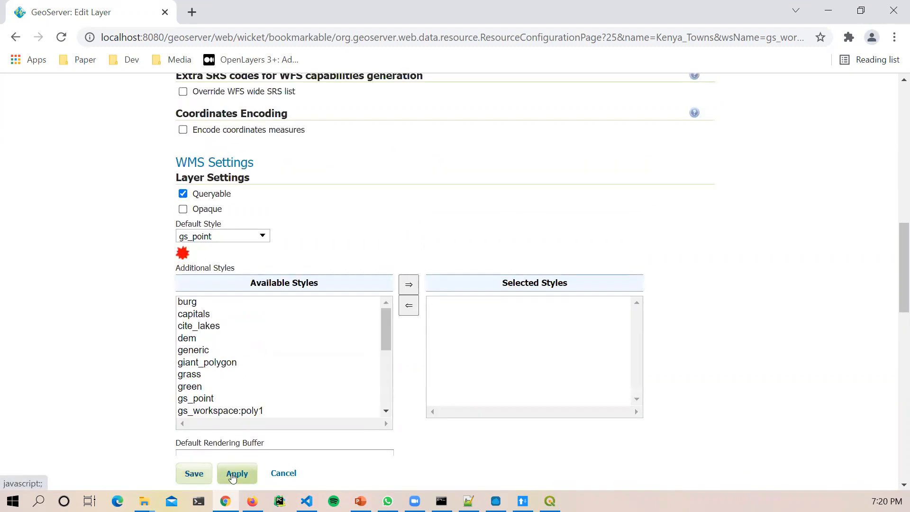
click(199, 474)
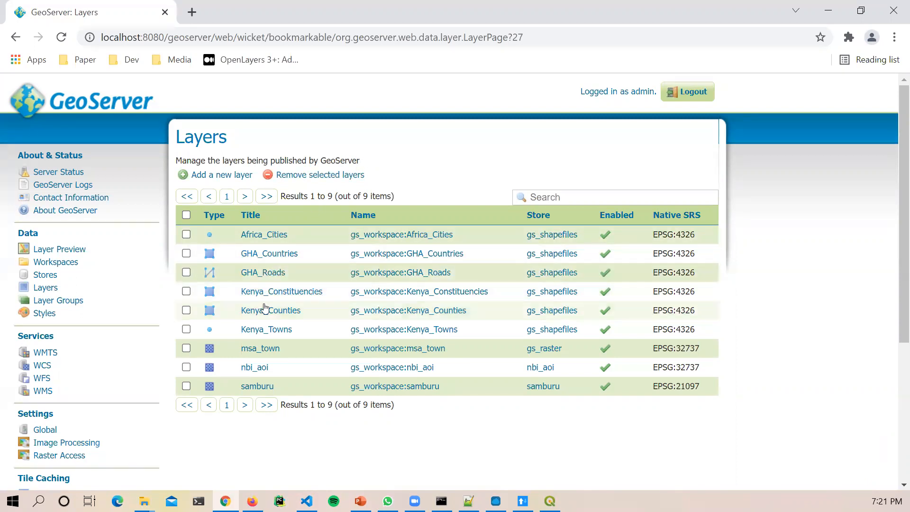
Step: Open Layer Preview, showing all nine layers with OpenLayers, GML and KML formats
drag(19, 231, 49, 236)
click(53, 250)
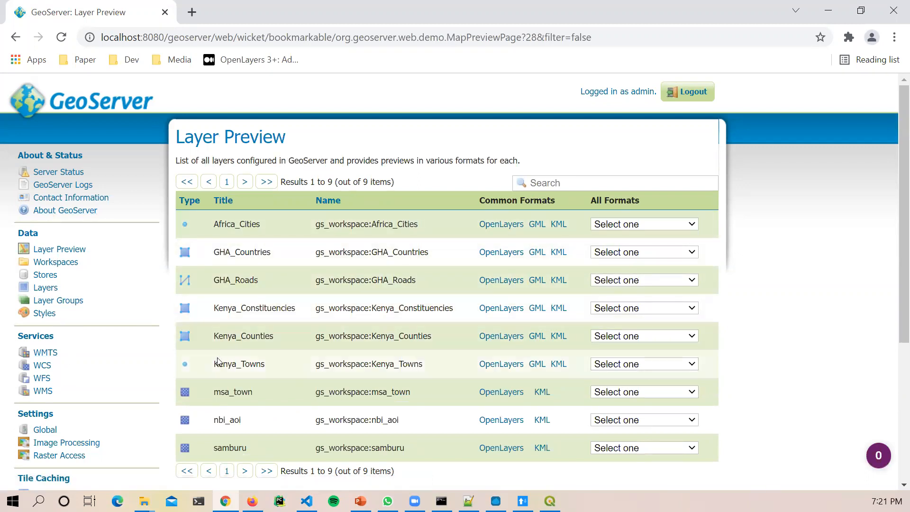
Step: Open the OpenLayers preview of Kenya_Towns, which shows the towns as red star markers
drag(213, 364, 264, 365)
click(265, 366)
click(505, 364)
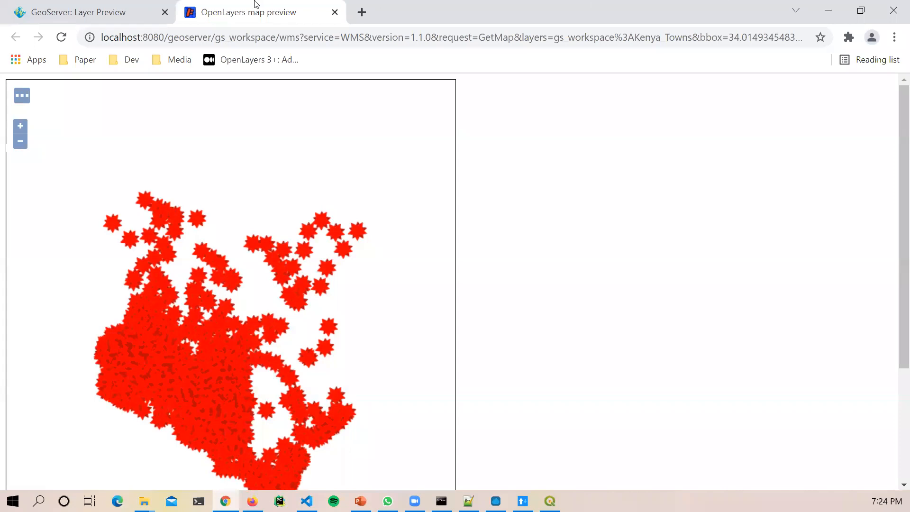
Step: Zoom and pan around the town markers, then return to the Layer Preview list and minimize the browser
scroll(280, 318, down, 1)
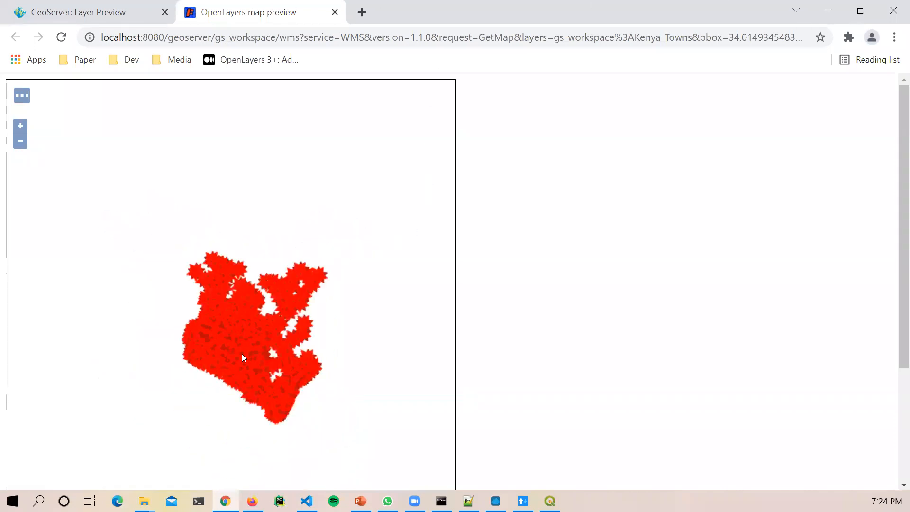
scroll(262, 343, down, 2)
scroll(263, 343, up, 4)
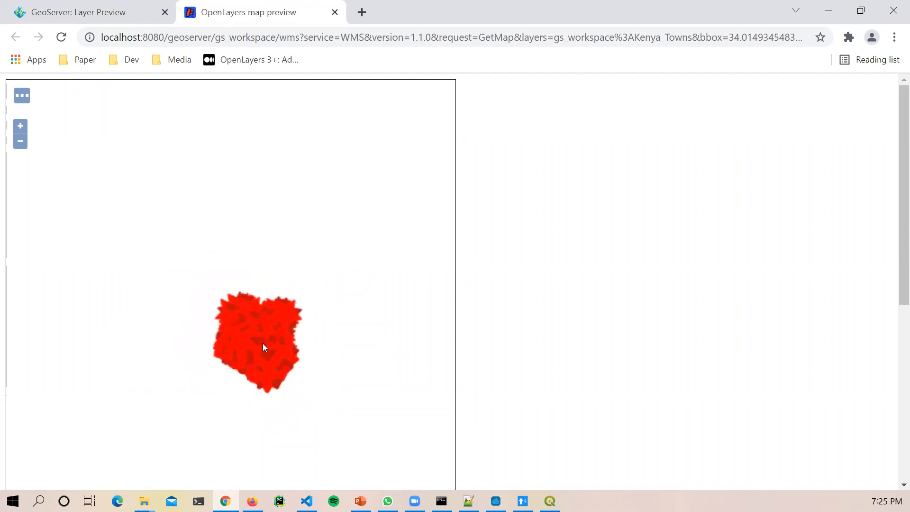
scroll(262, 343, up, 3)
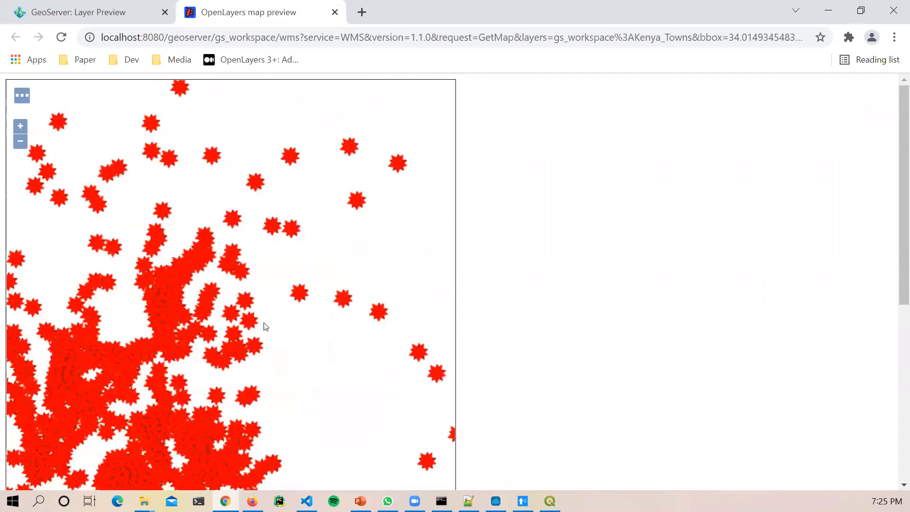
scroll(263, 325, up, 1)
drag(206, 321, 303, 332)
drag(251, 346, 322, 325)
scroll(303, 394, up, 2)
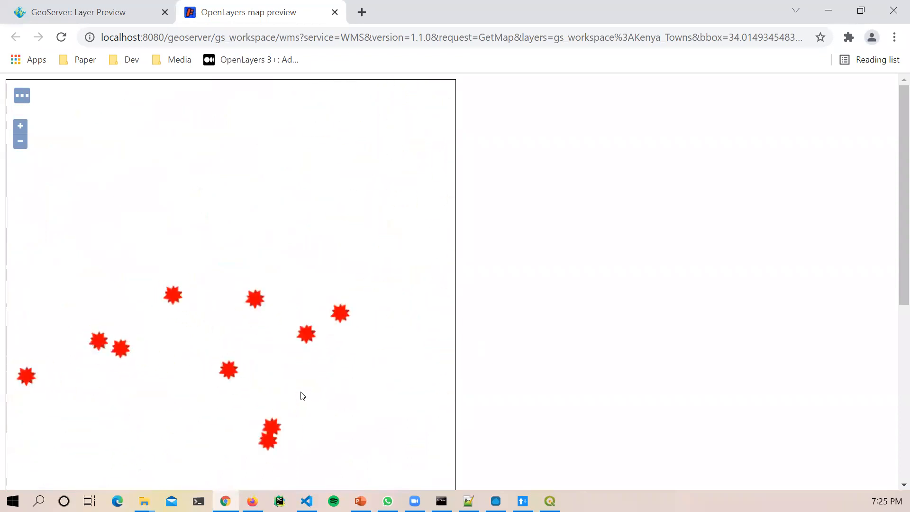
scroll(294, 403, down, 4)
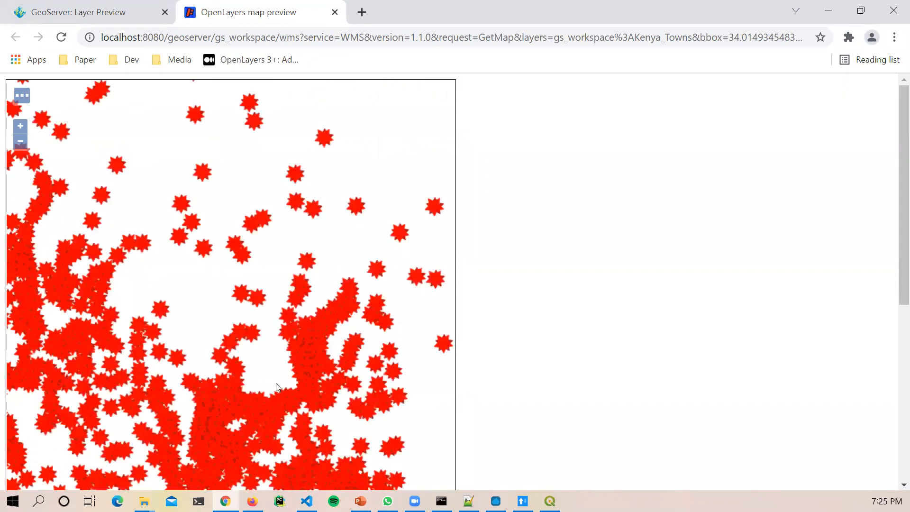
drag(276, 383, 444, 103)
scroll(112, 159, up, 1)
drag(111, 159, 272, 255)
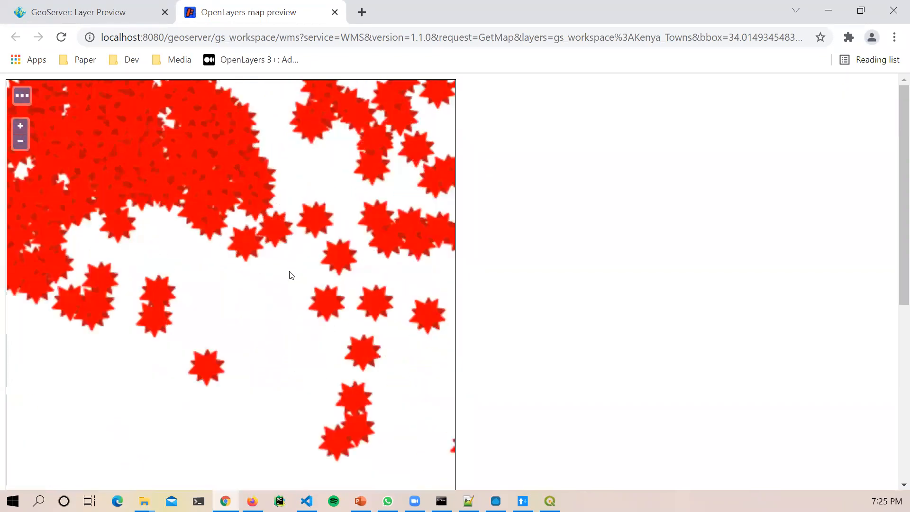
scroll(213, 259, up, 2)
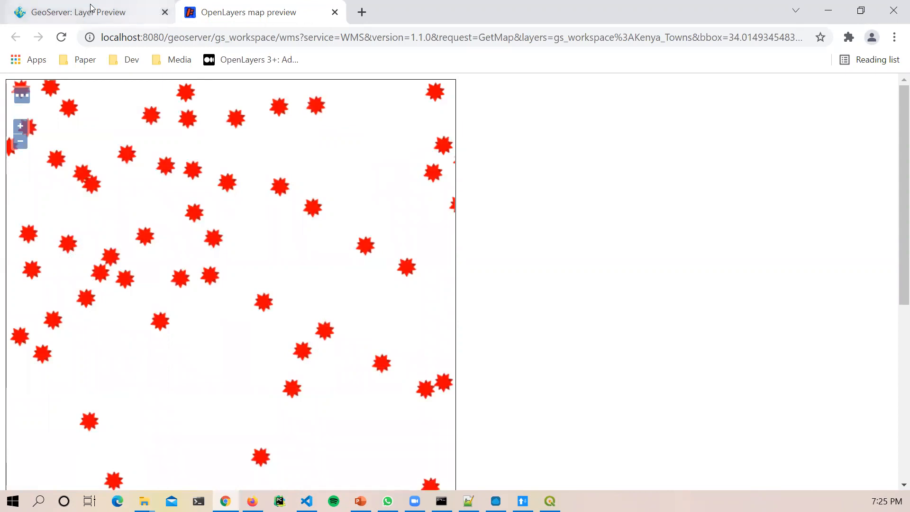
click(107, 9)
click(828, 9)
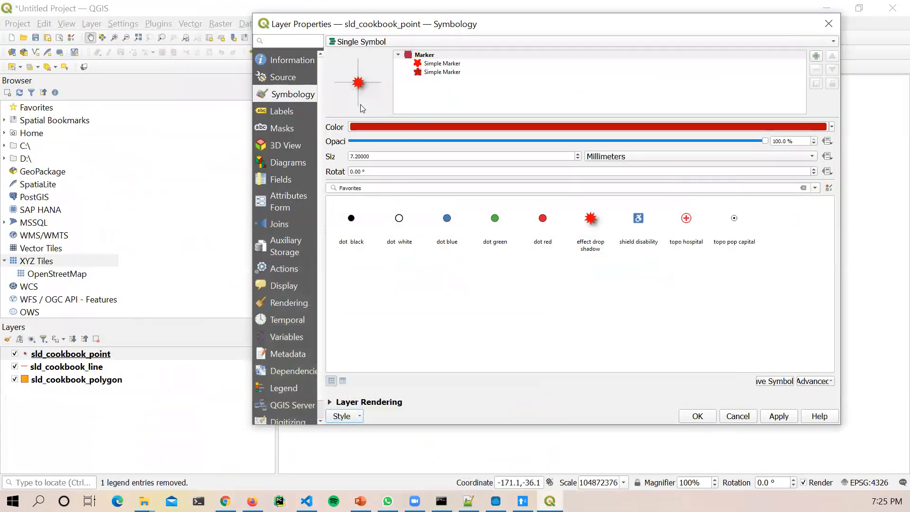
Step: Close the sld_cookbook_point properties and bring up the context menu for sld_cookbook_line
click(828, 24)
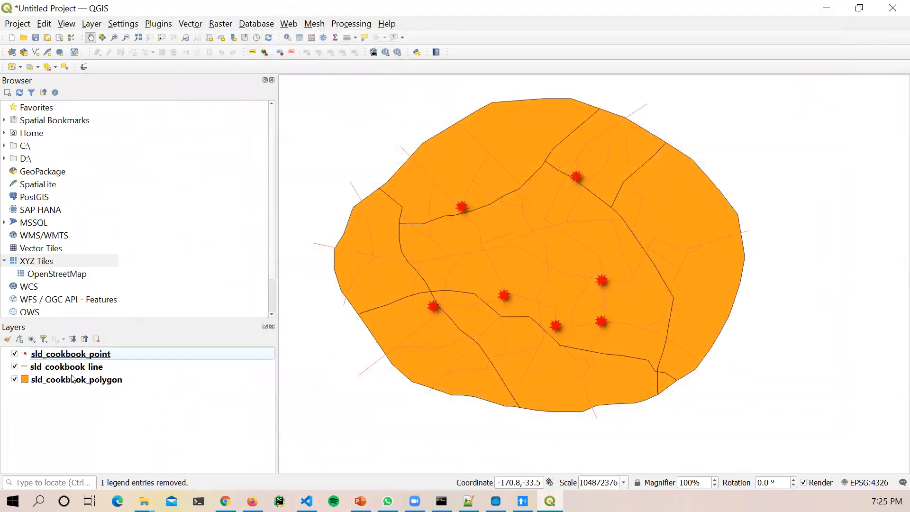
click(81, 368)
right_click(97, 366)
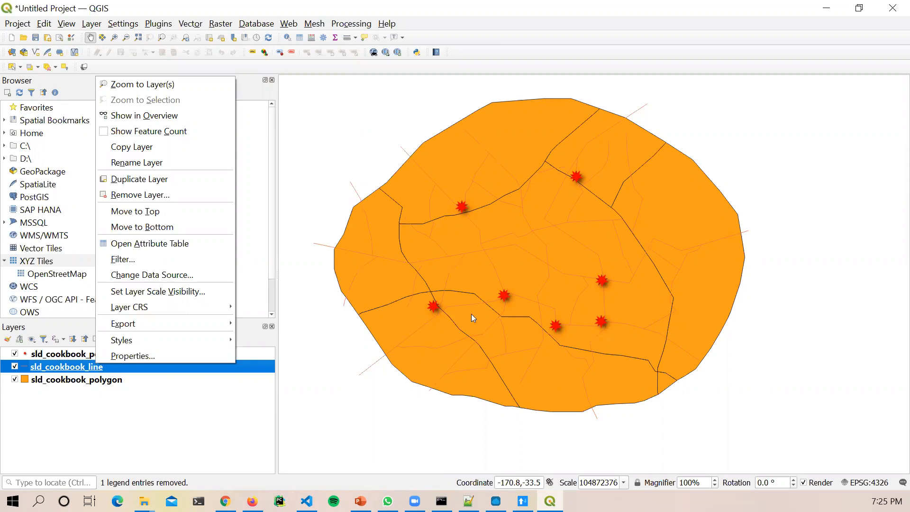
click(154, 403)
click(98, 364)
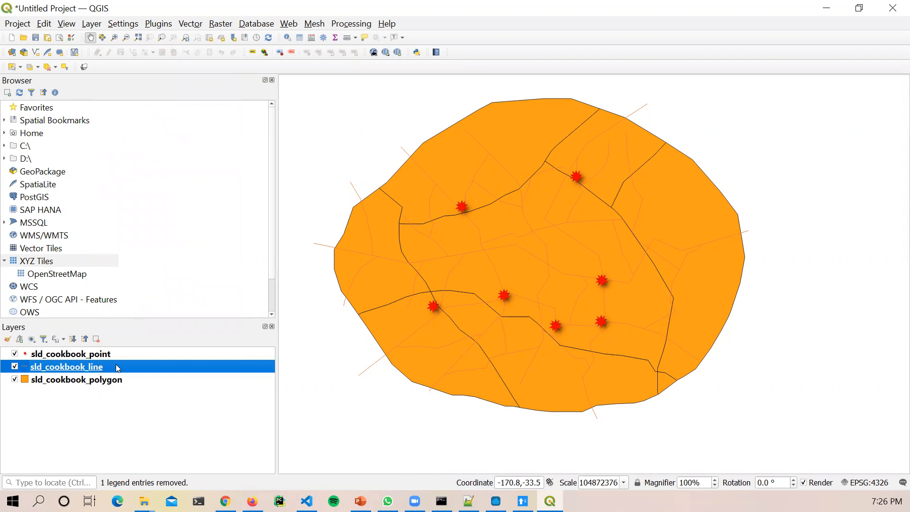
right_click(93, 362)
Step: In the line layer's Symbology, try the preset line styles and settle on effect emboss
click(122, 354)
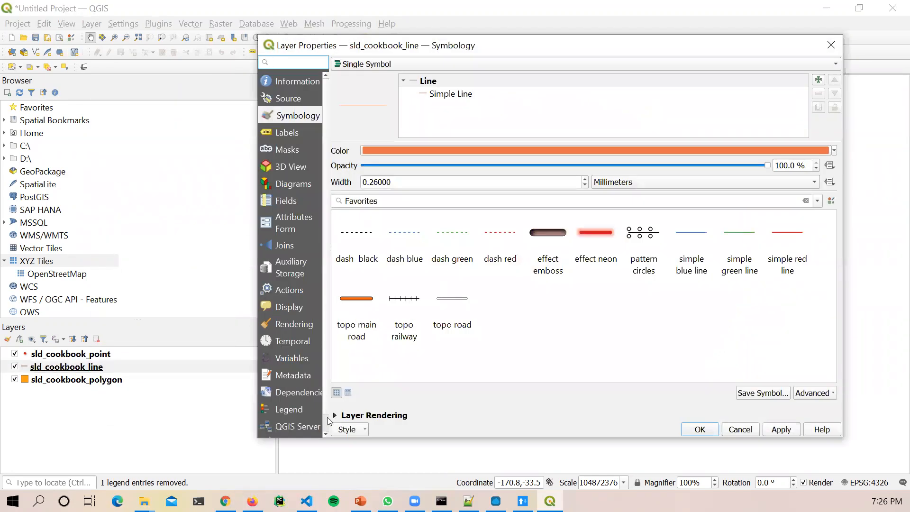
click(451, 95)
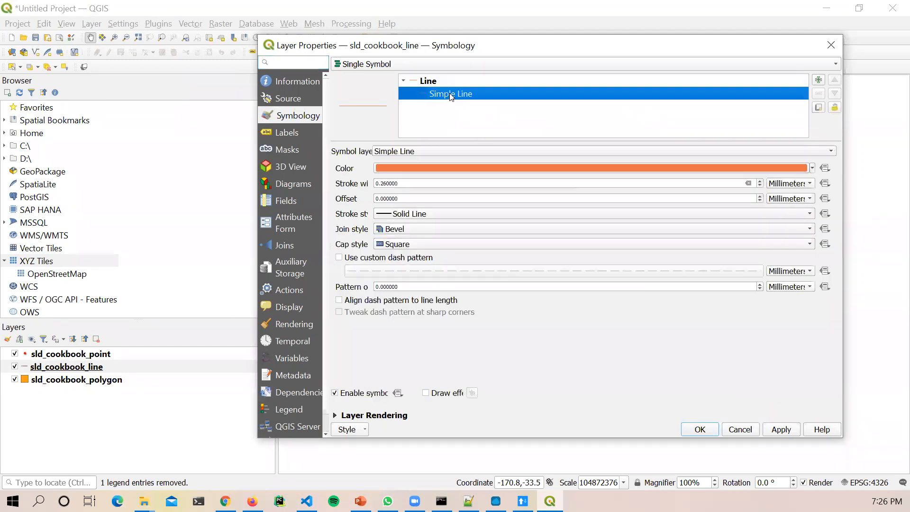
click(428, 81)
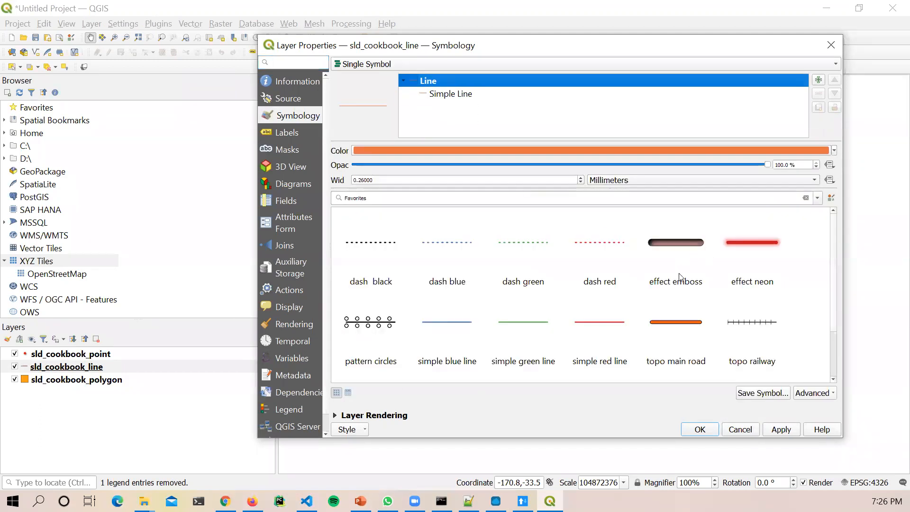
click(672, 244)
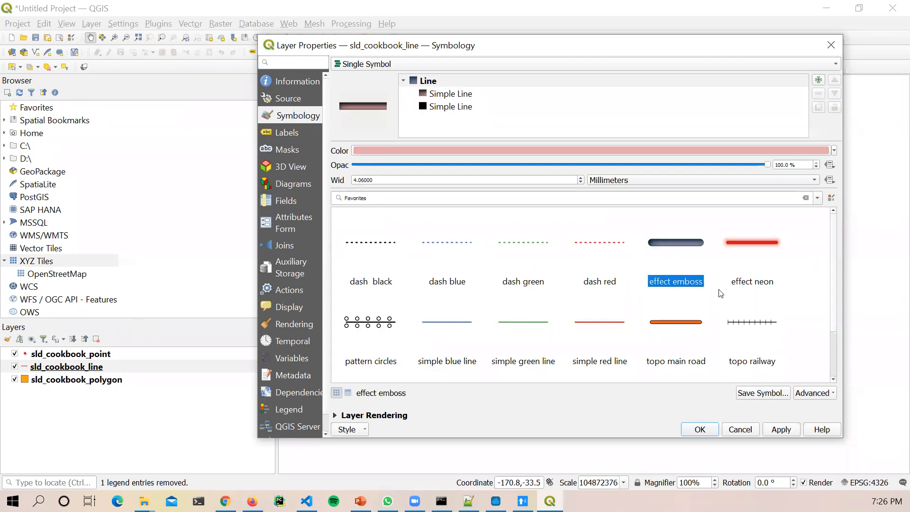
scroll(720, 291, down, 2)
click(544, 257)
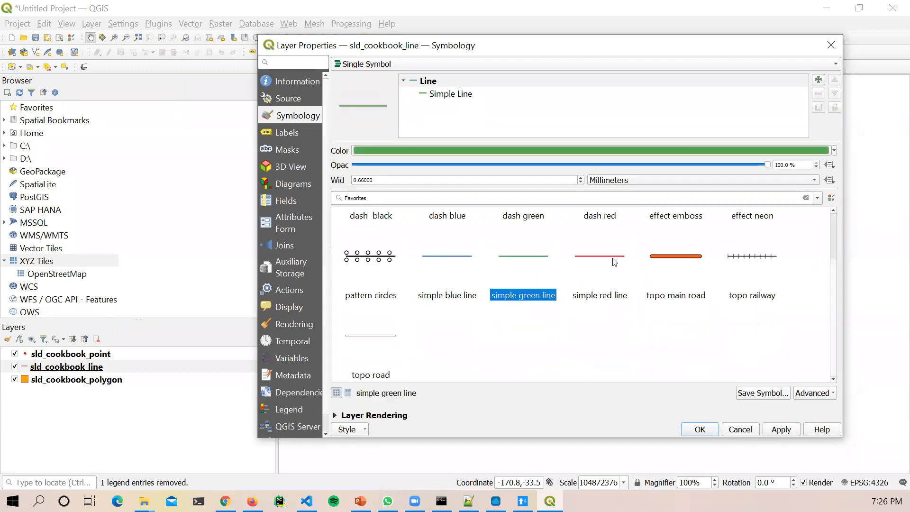
click(695, 260)
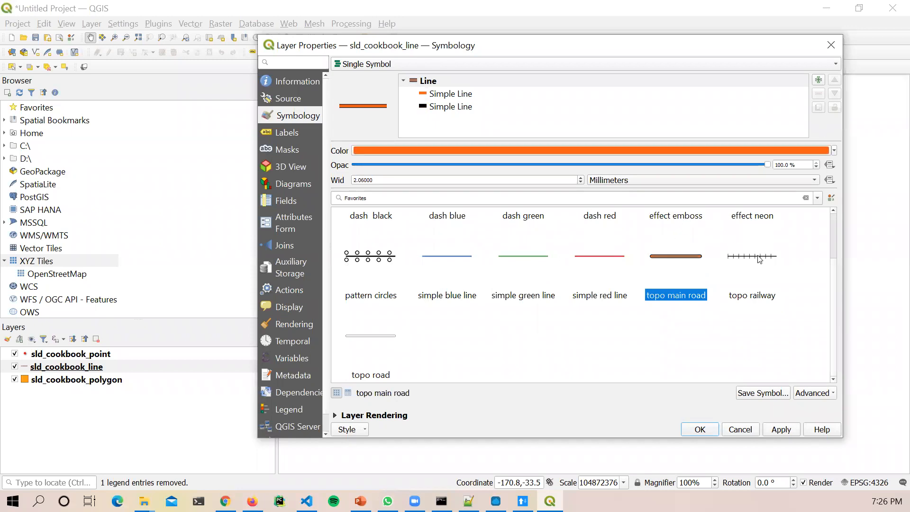
scroll(734, 283, up, 2)
click(664, 244)
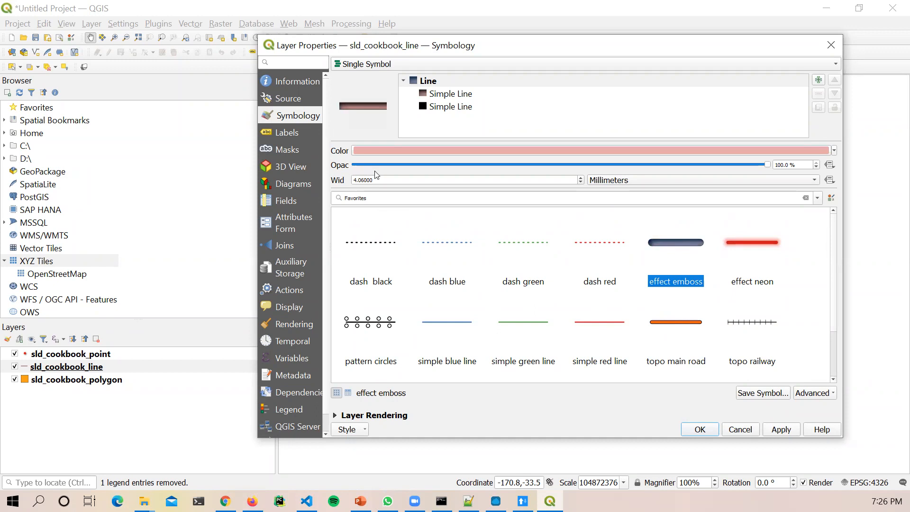
Step: Set the line width to 1 and the line colour to dark red #a41818
drag(379, 182, 347, 181)
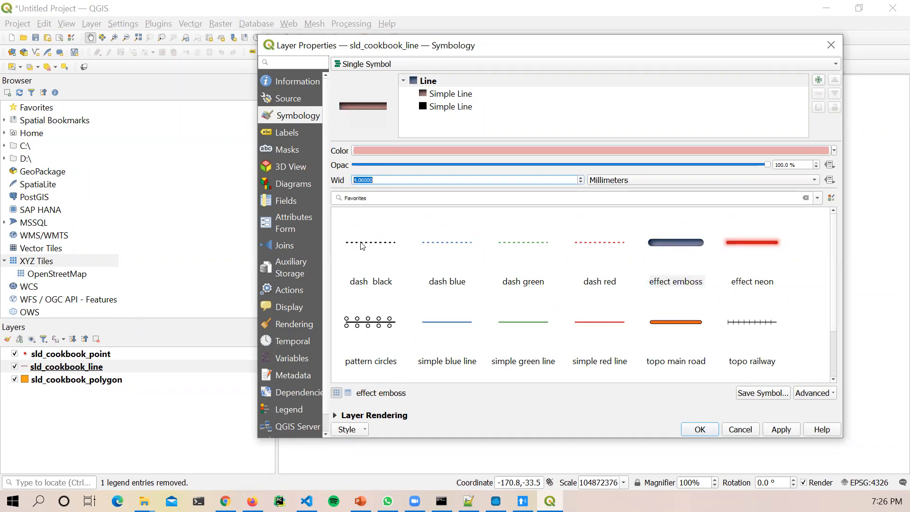
mouse_move(362, 245)
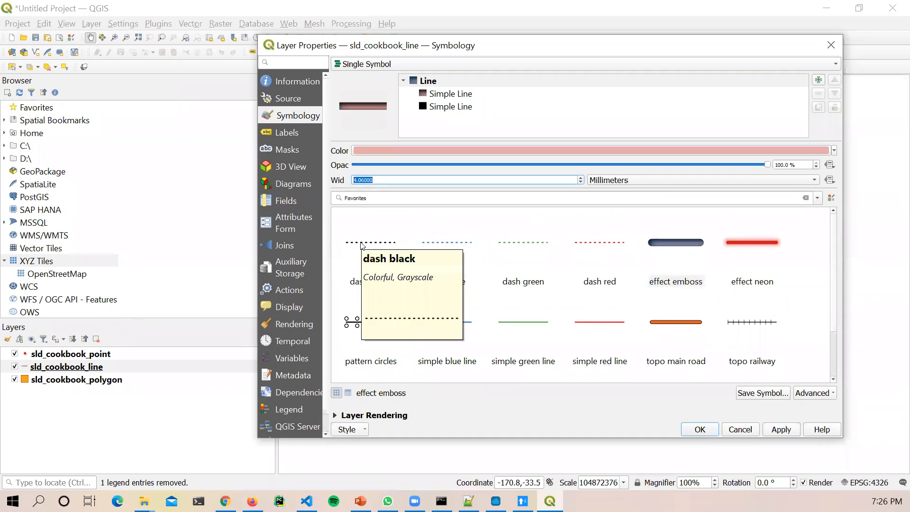
text(1)
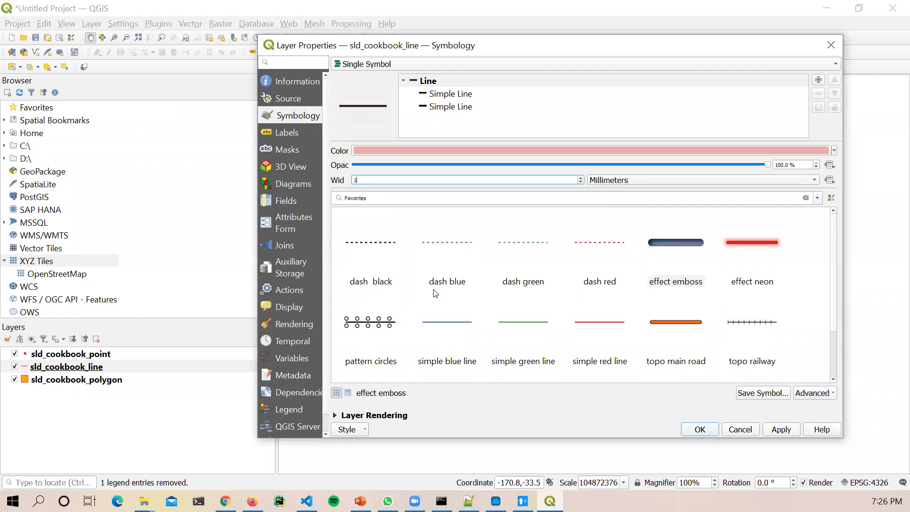
mouse_move(435, 293)
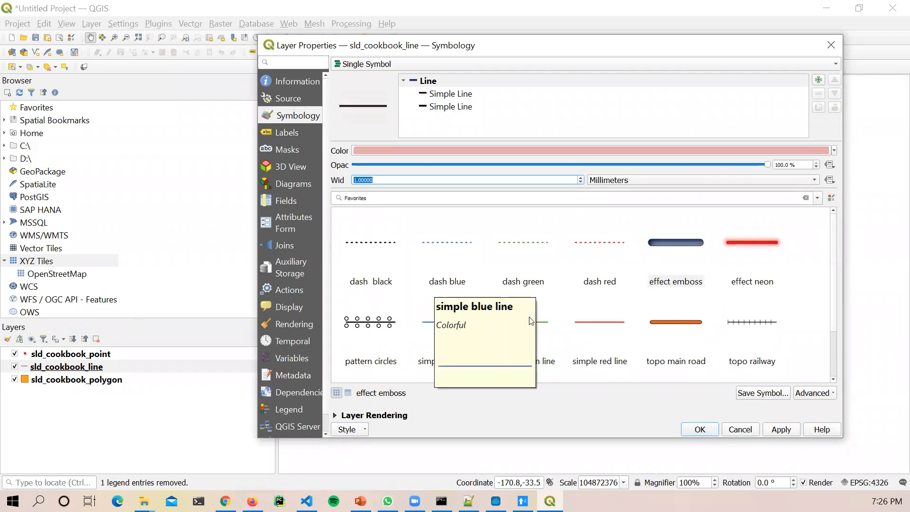
scroll(588, 280, down, 1)
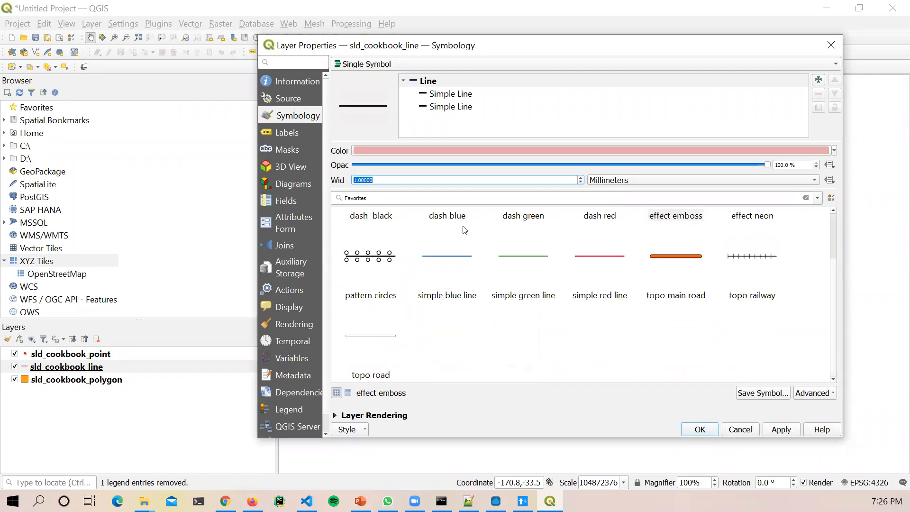
click(659, 150)
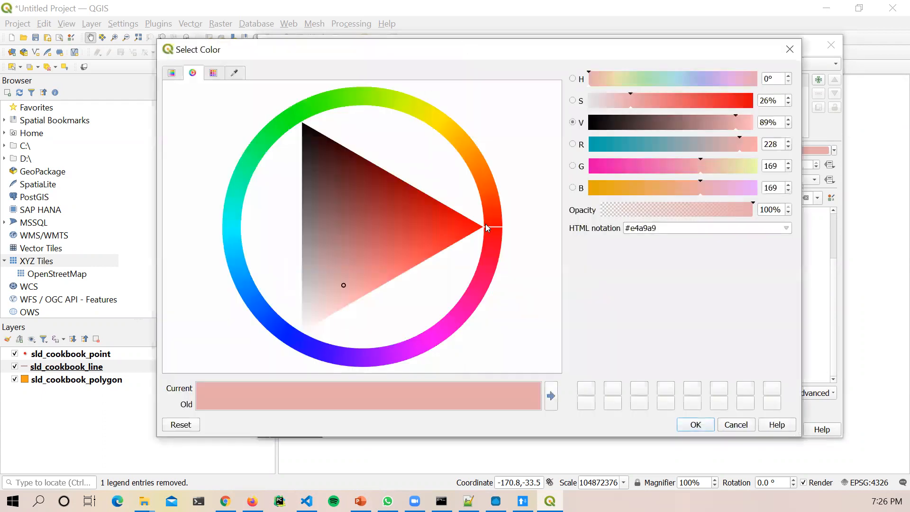
mouse_move(396, 266)
mouse_down()
mouse_move(431, 238)
mouse_move(491, 224)
mouse_move(370, 190)
mouse_move(406, 212)
mouse_move(400, 199)
mouse_up()
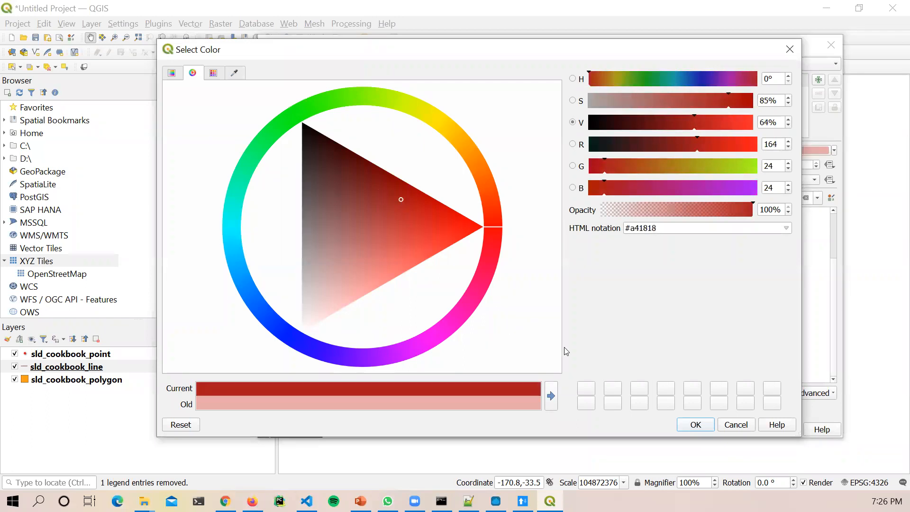
click(693, 424)
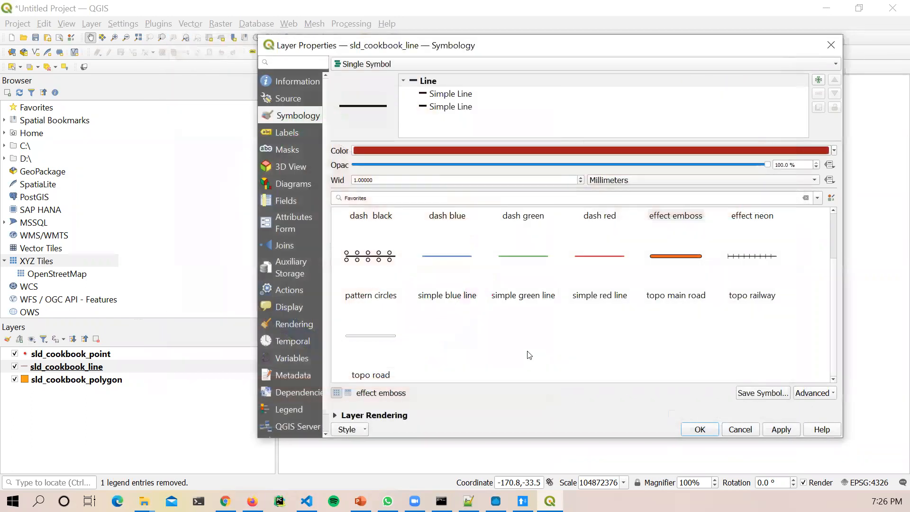
click(364, 430)
Step: Export the sld_cookbook_line style as the SLD file gs_line.sld in the Data\Q folder
click(362, 430)
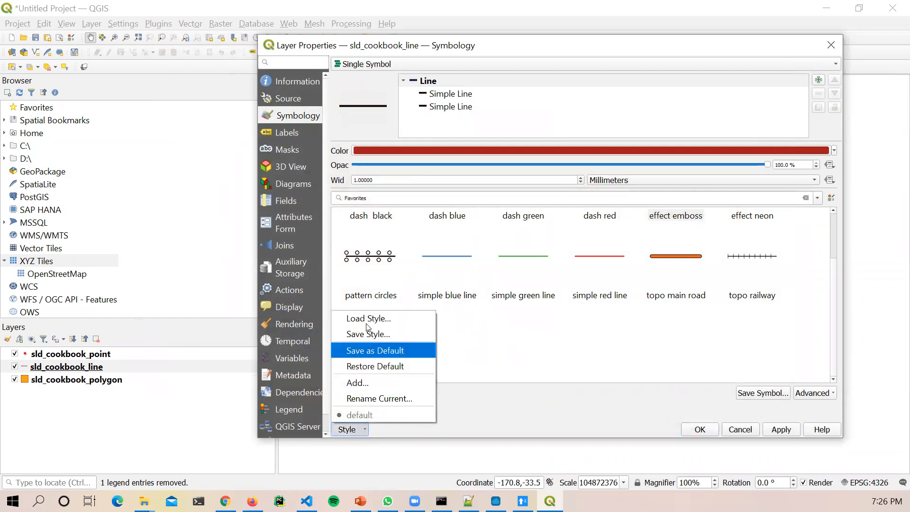
click(368, 334)
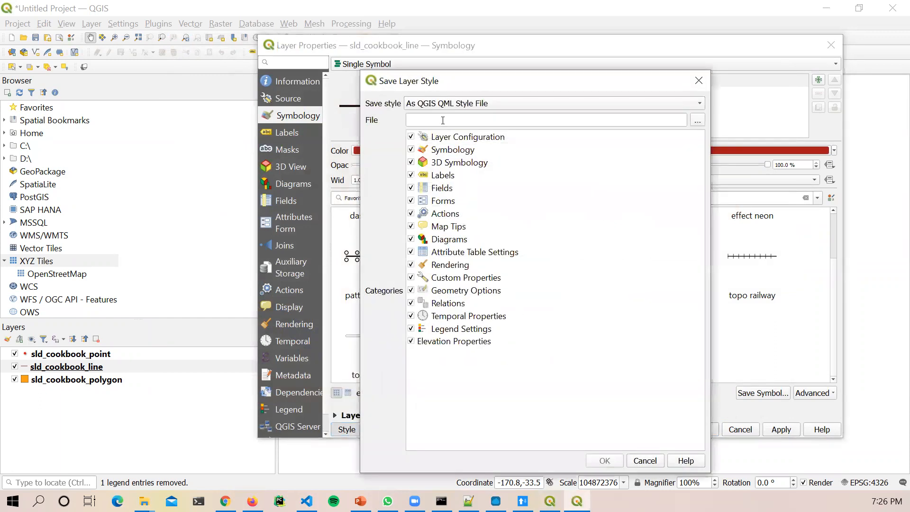
click(640, 105)
click(598, 120)
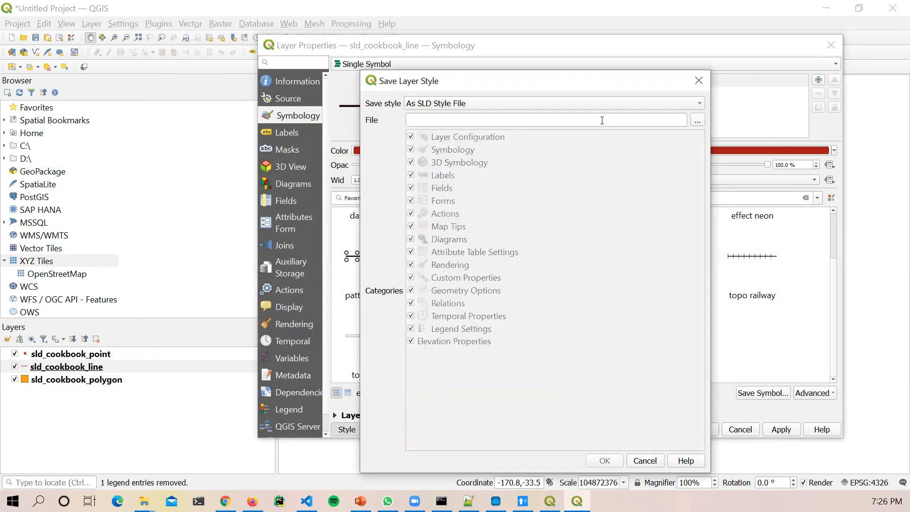
click(698, 121)
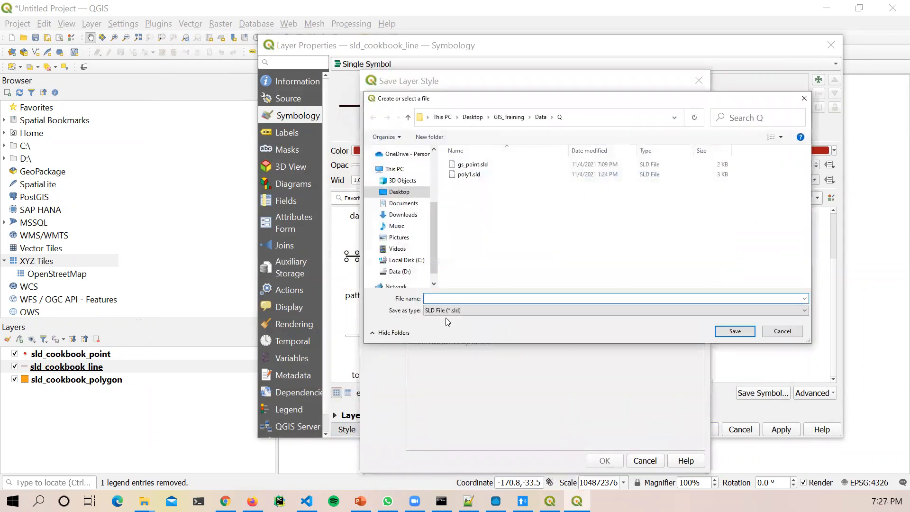
text(l)
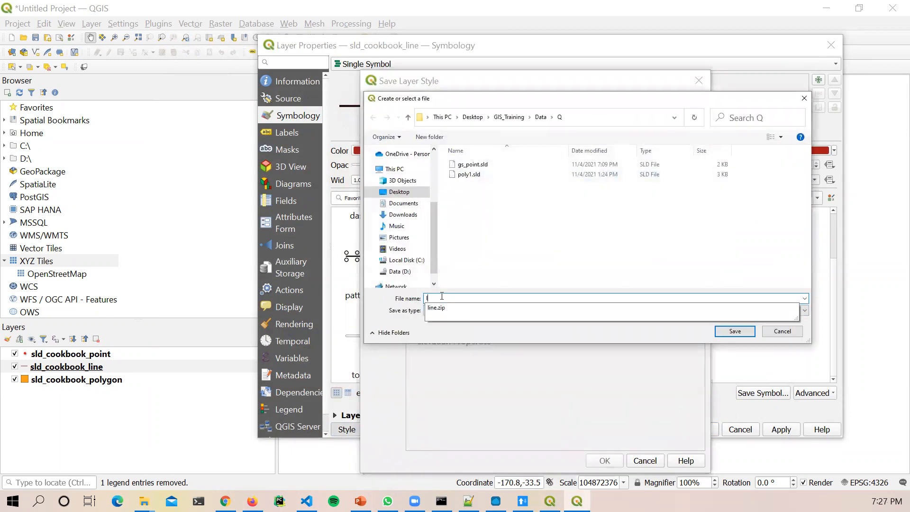
key(BackSpace)
text(gs_li)
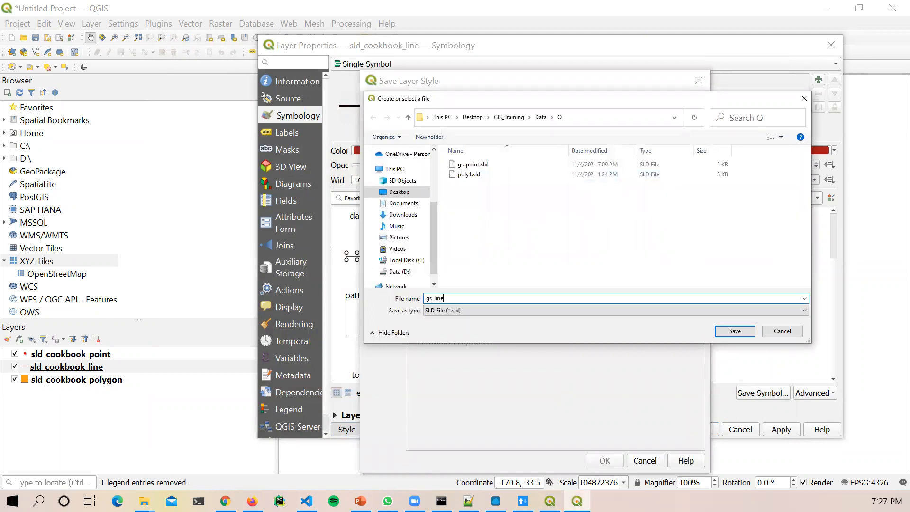
text(ne)
key(Return)
click(603, 461)
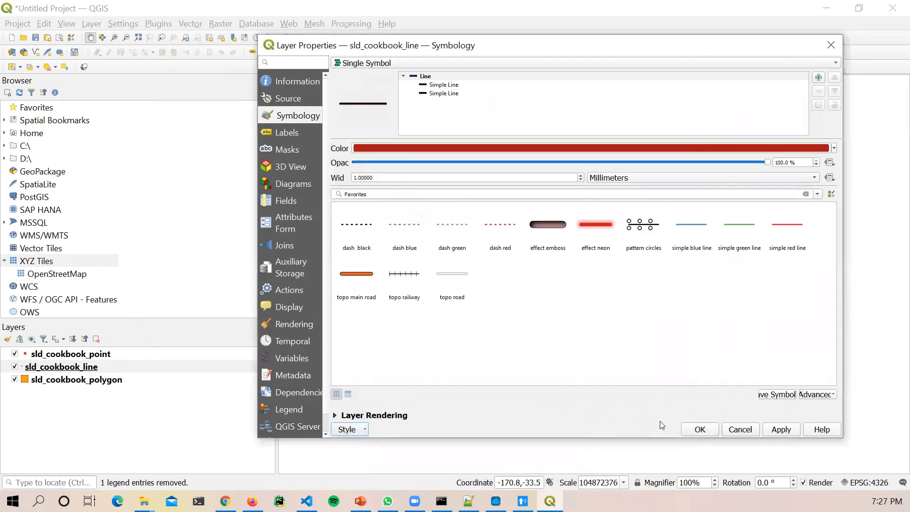
Step: Start a new GeoServer style named gs_line and upload gs_line.sld into its editor
click(225, 501)
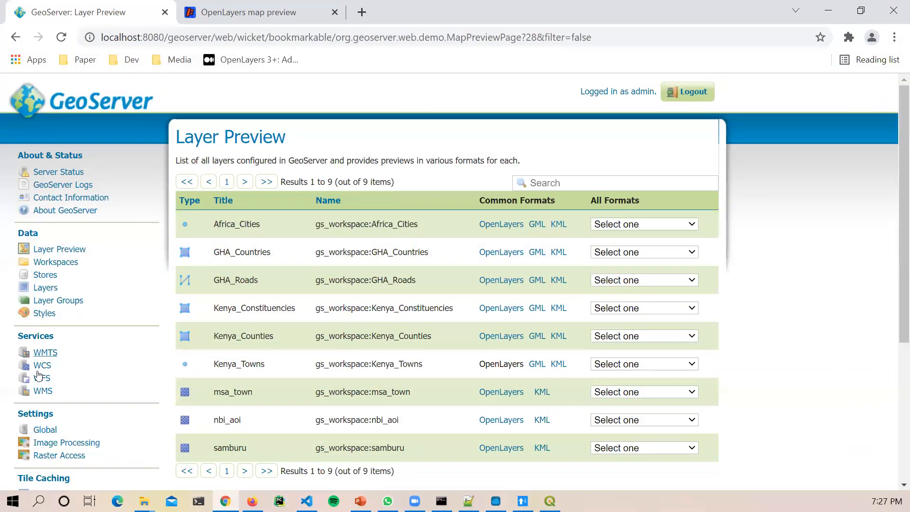
click(45, 313)
click(211, 175)
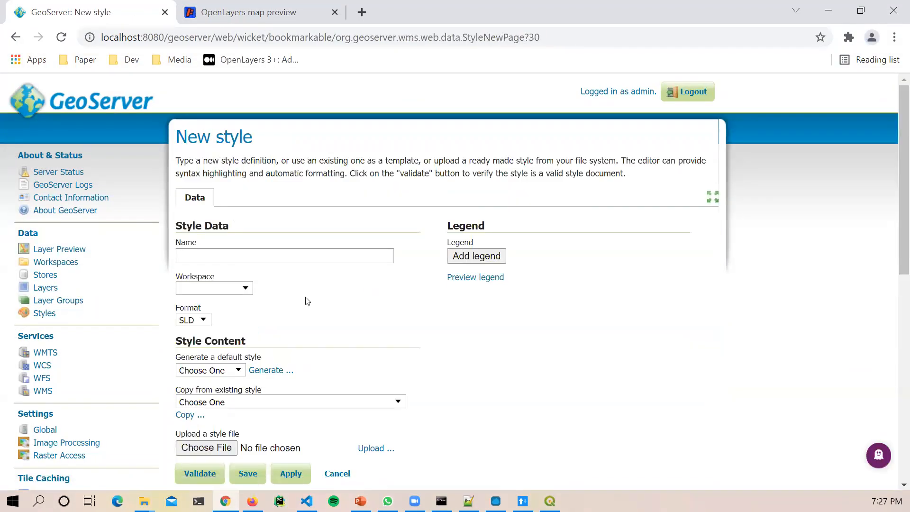
click(264, 257)
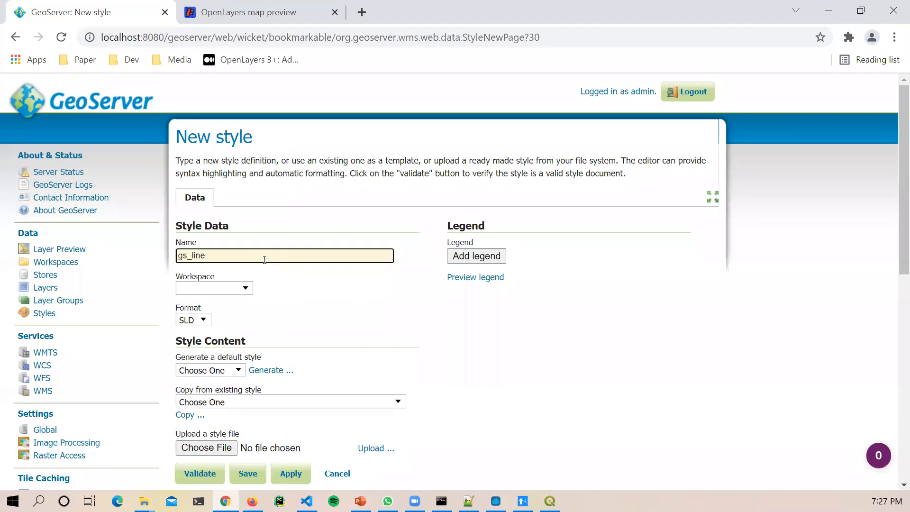
scroll(356, 317, down, 3)
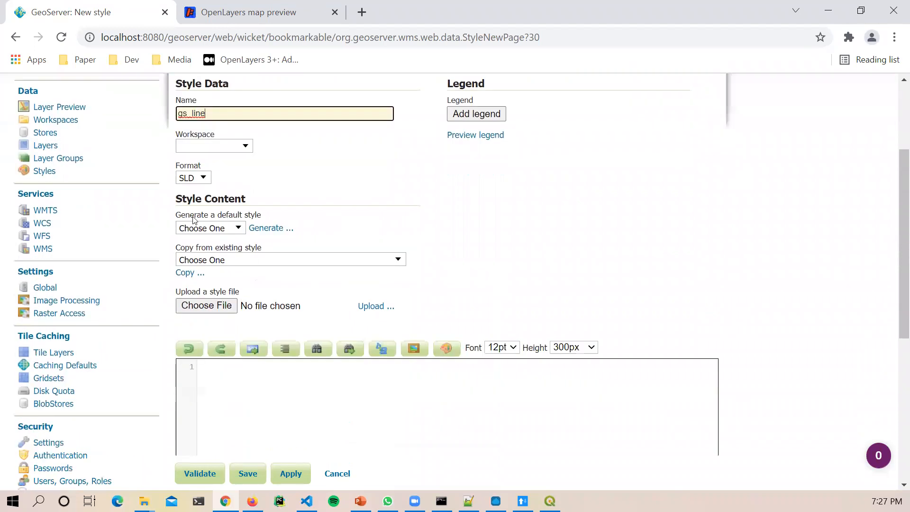
click(206, 305)
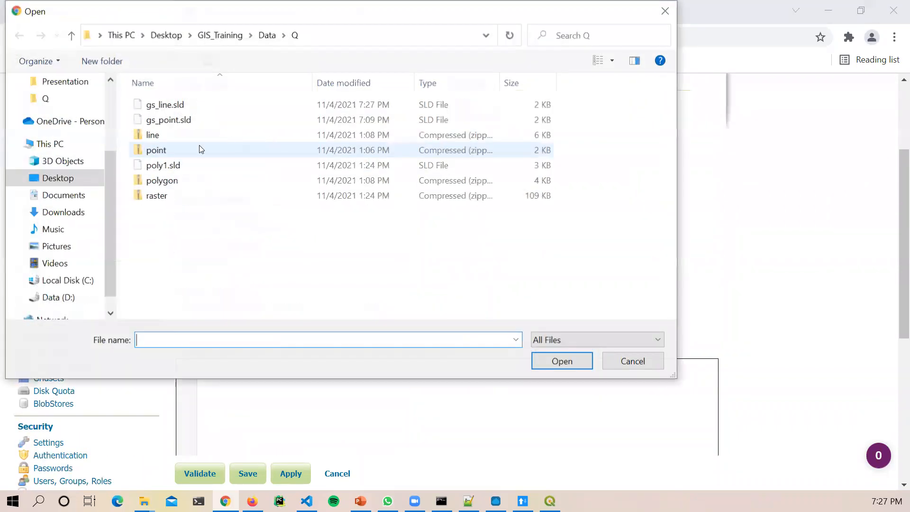
double_click(170, 104)
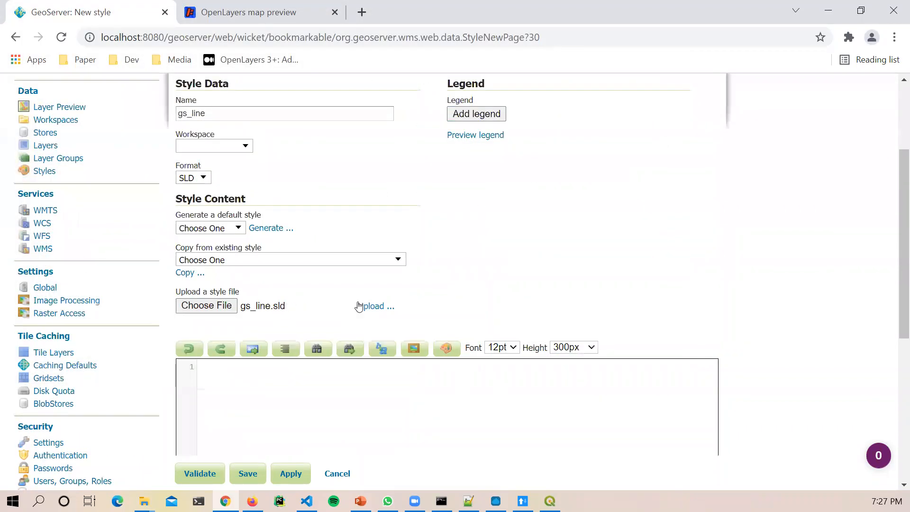
click(372, 306)
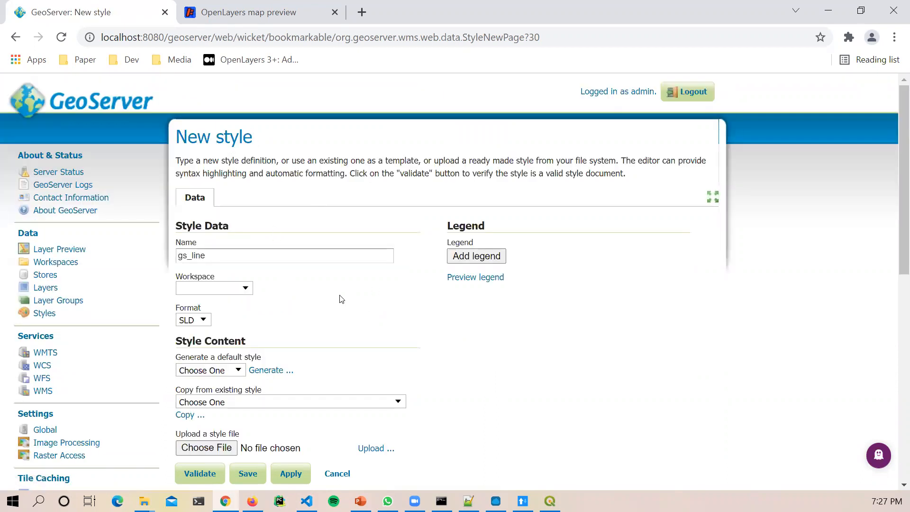
Step: Validate the gs_line SLD code without errors and save the style
scroll(341, 299, down, 10)
scroll(377, 174, up, 5)
scroll(379, 194, down, 4)
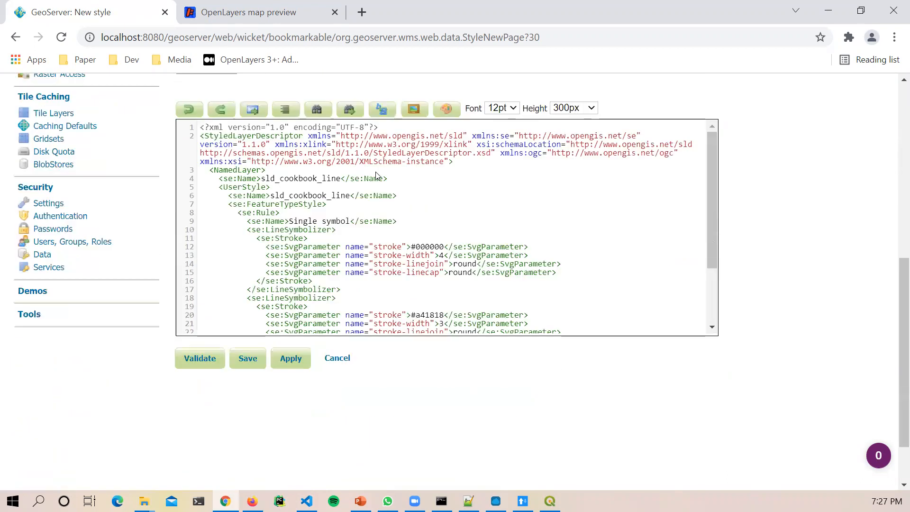
scroll(380, 204, up, 2)
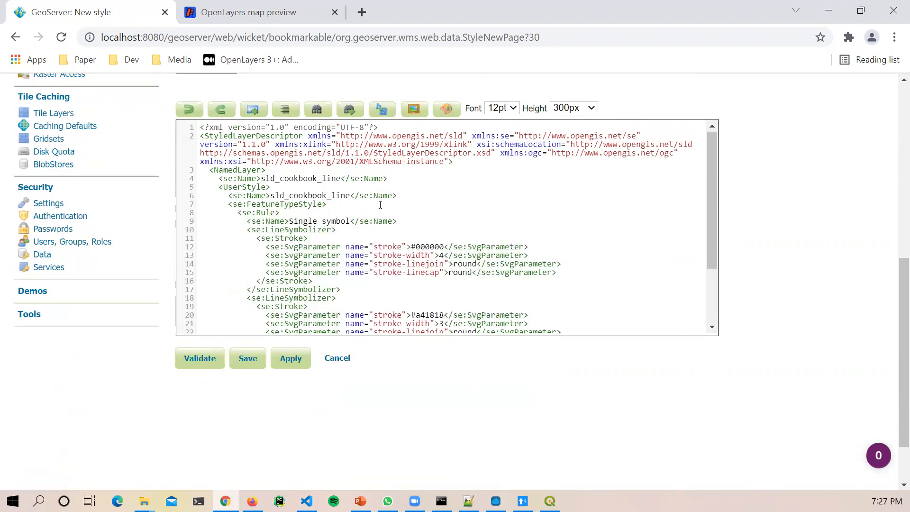
click(203, 364)
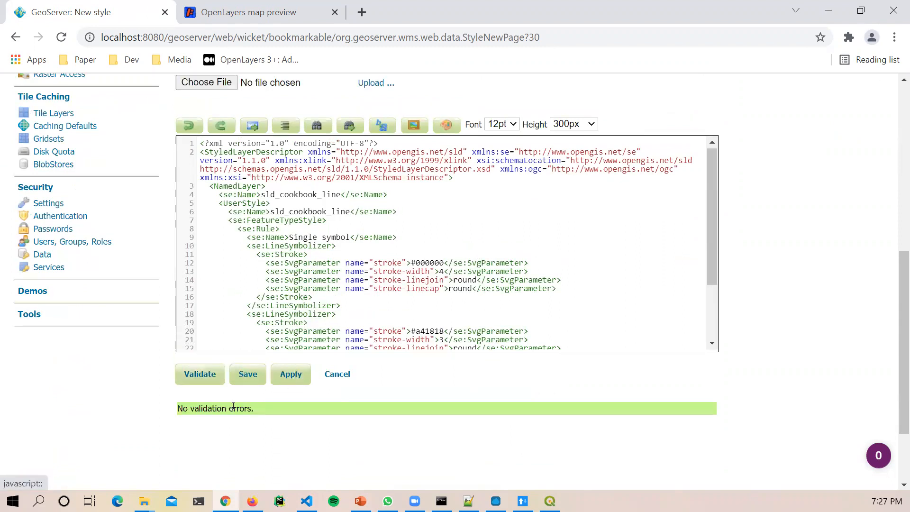
click(252, 374)
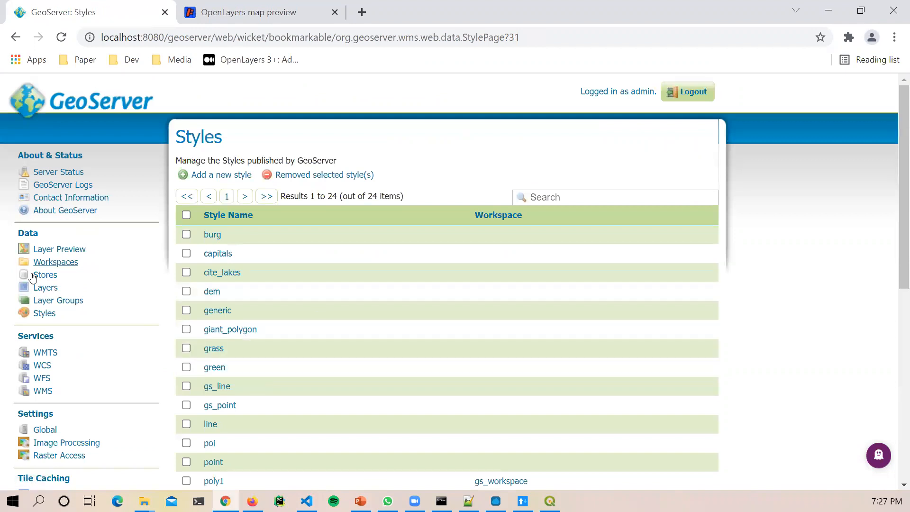
Step: Set gs_line as the default style on the GHA_Roads Publishing settings and save
click(40, 292)
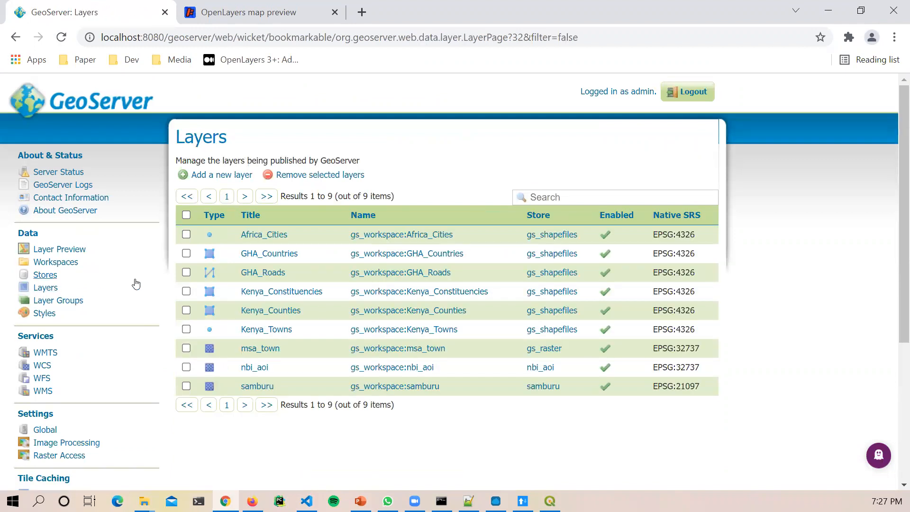
click(272, 274)
click(274, 237)
scroll(416, 310, down, 15)
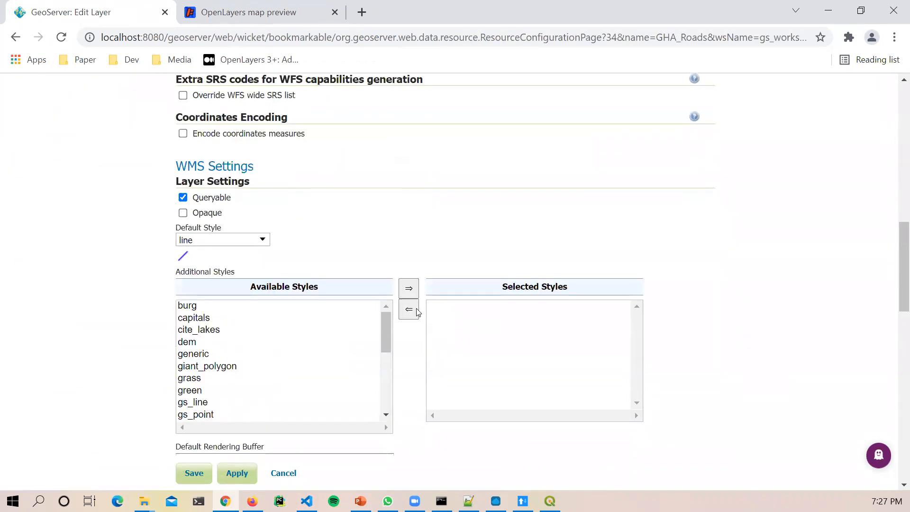
click(227, 237)
scroll(233, 322, down, 3)
scroll(230, 290, up, 2)
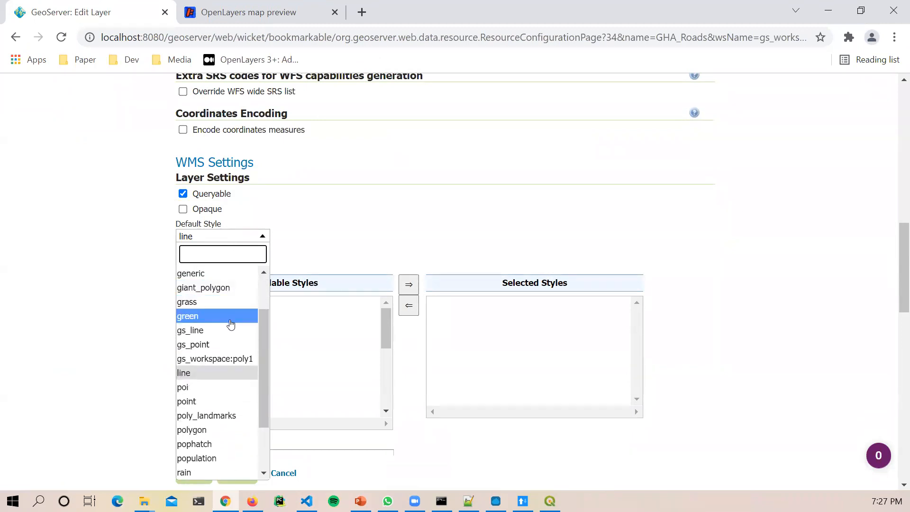
click(207, 327)
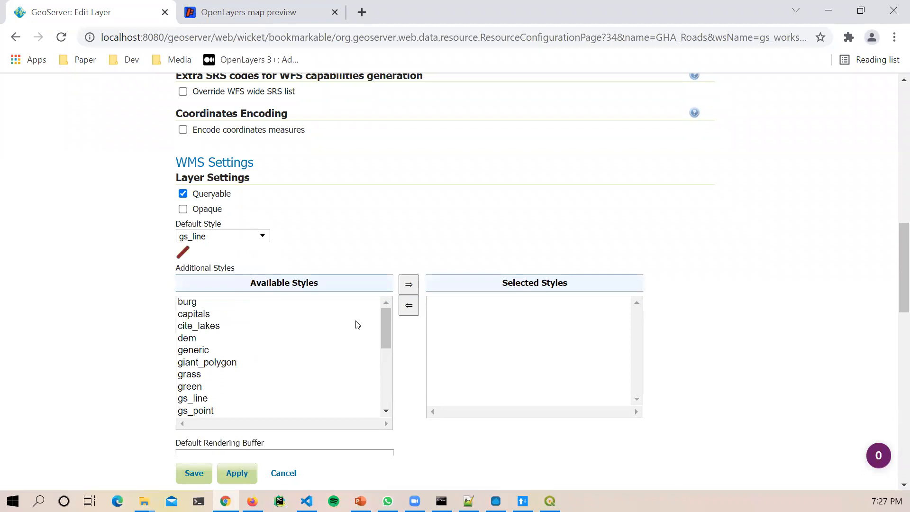
scroll(467, 437, down, 4)
click(204, 473)
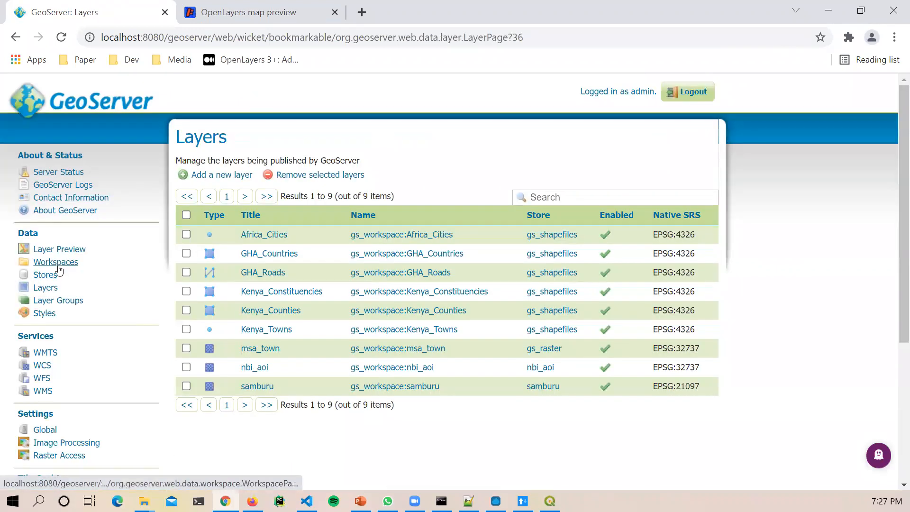
Step: Preview GHA_Roads in OpenLayers, inspecting the dark red road lines, then close the preview
click(54, 251)
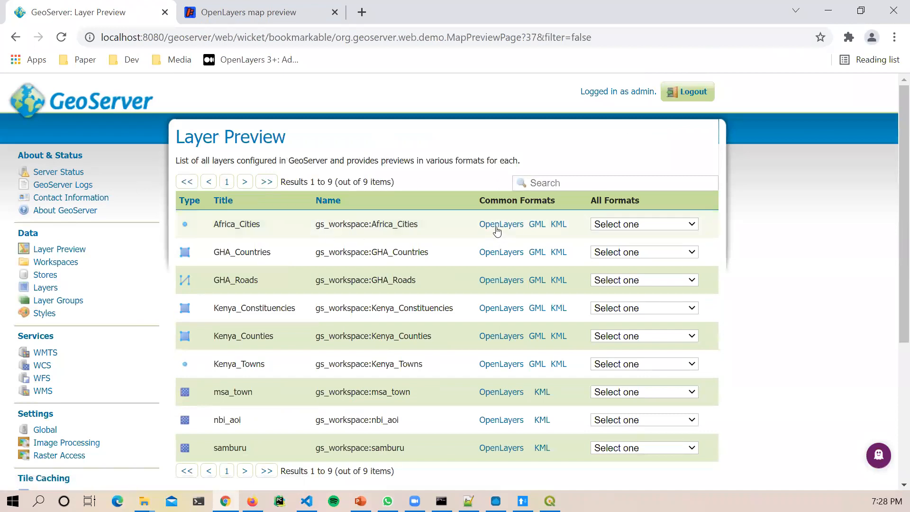
click(493, 280)
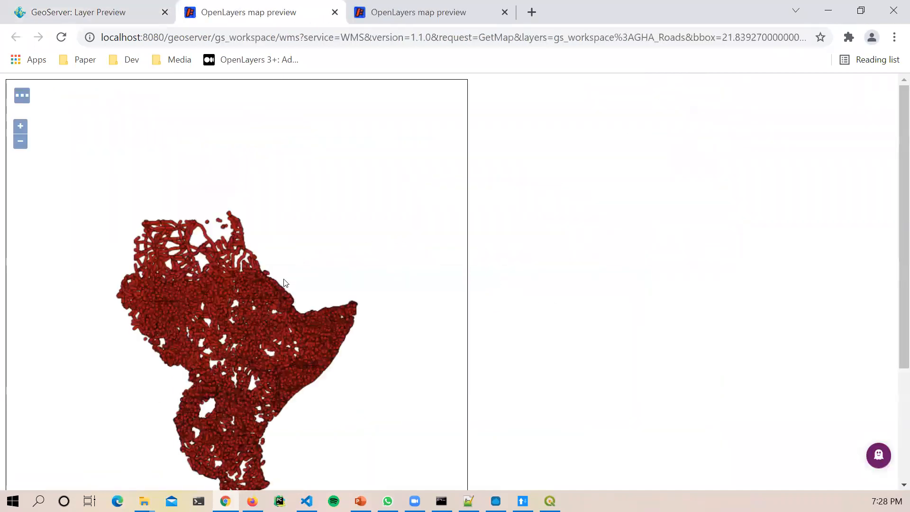
drag(232, 324, 242, 309)
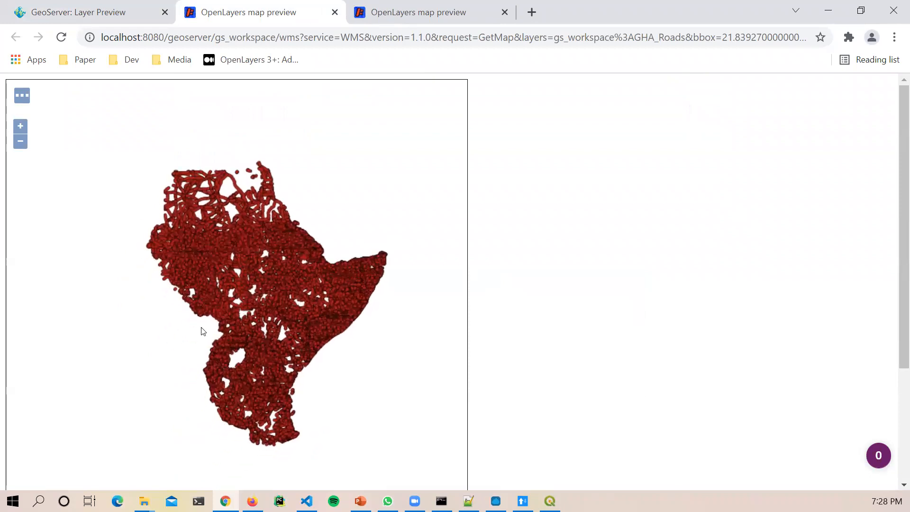
scroll(226, 303, up, 5)
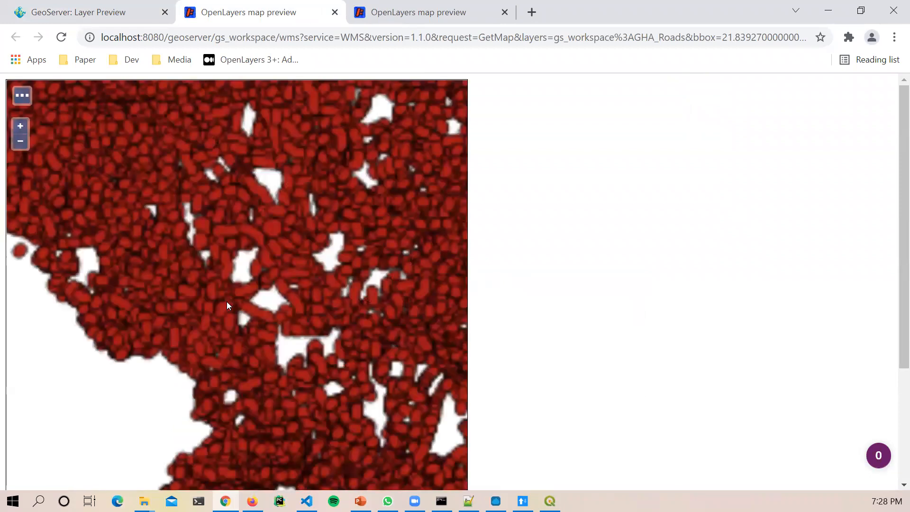
scroll(227, 301, up, 2)
scroll(227, 304, down, 4)
scroll(227, 303, down, 2)
scroll(265, 310, down, 1)
scroll(265, 312, up, 4)
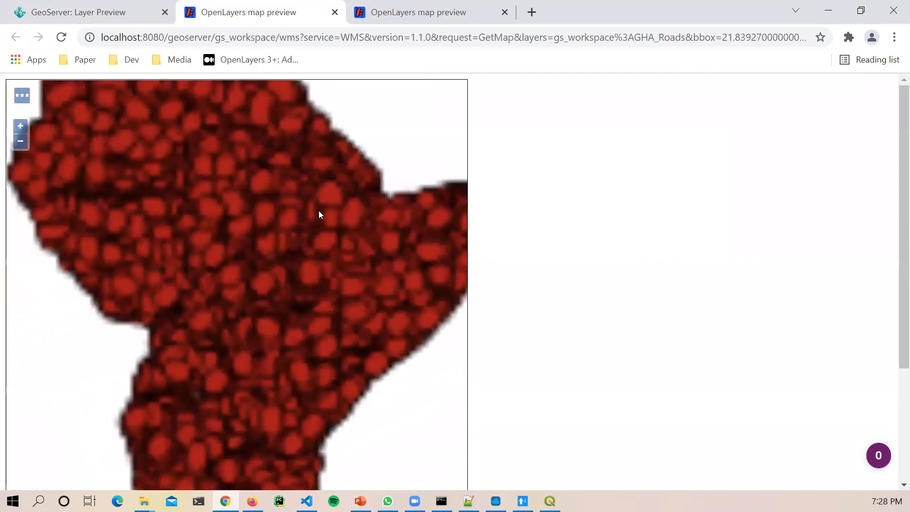
scroll(319, 215, down, 4)
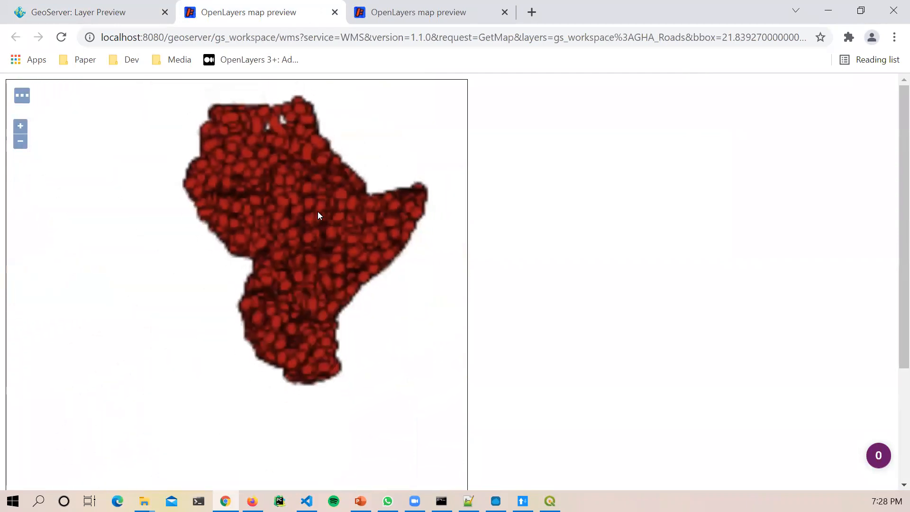
click(335, 12)
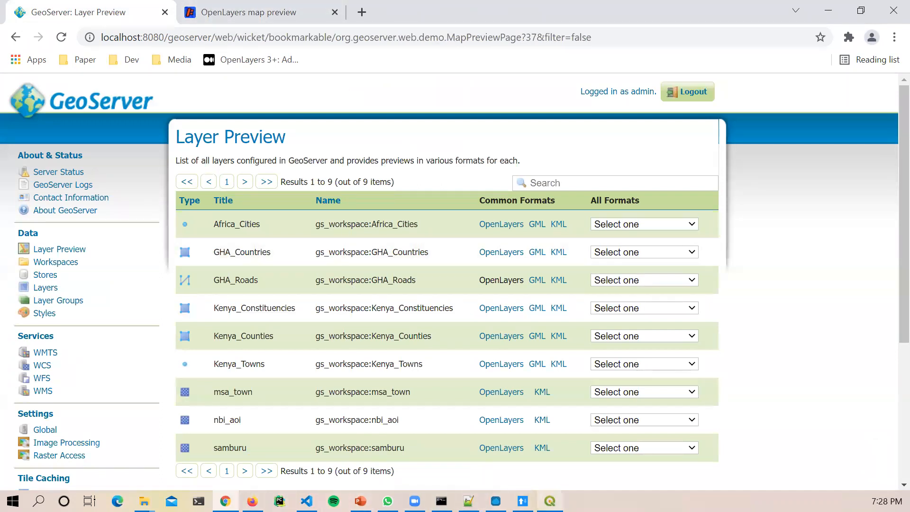
click(550, 501)
Step: Close the line layer's properties and open the sld_cookbook_polygon layer properties
click(824, 42)
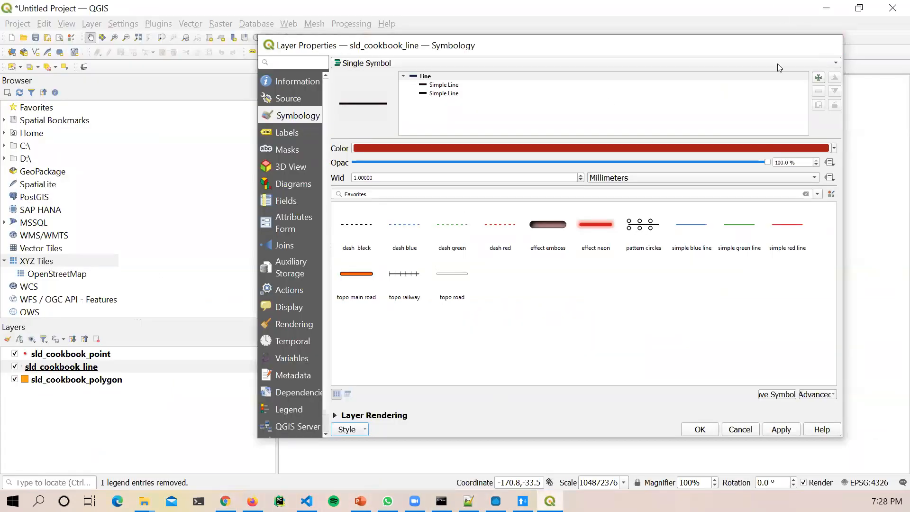
right_click(90, 379)
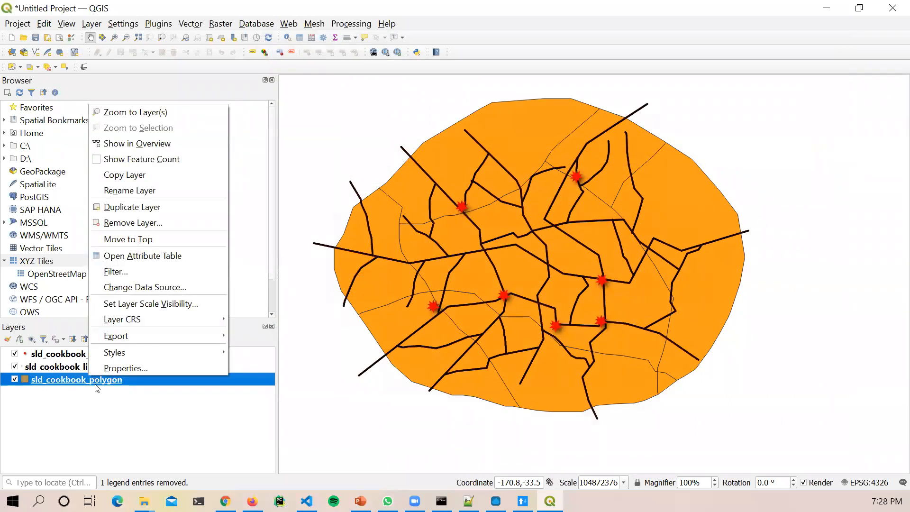
click(117, 369)
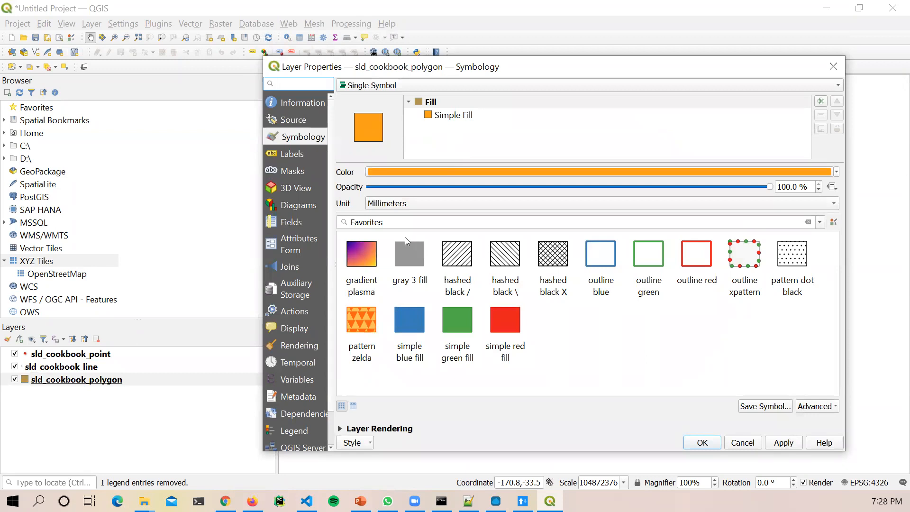
Step: Give the polygon a hashed black X fill recoloured orange-brown (#be8144)
mouse_move(396, 283)
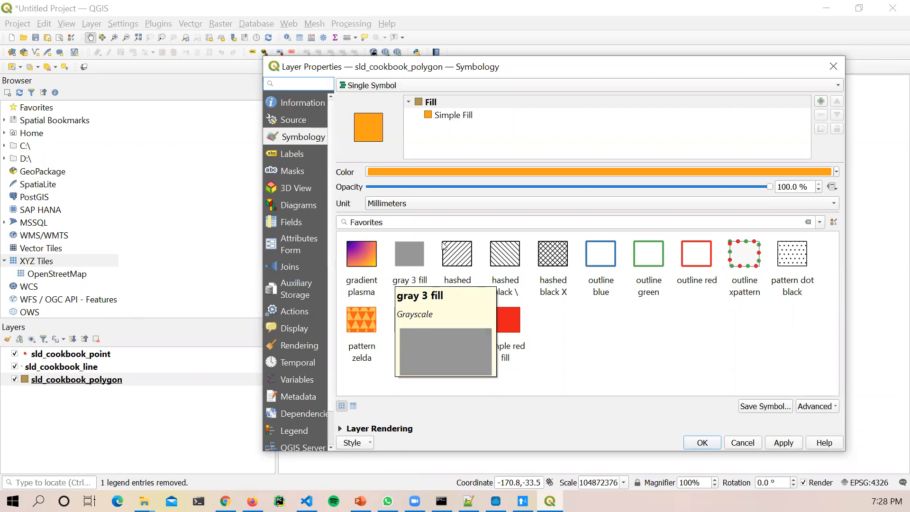
click(552, 258)
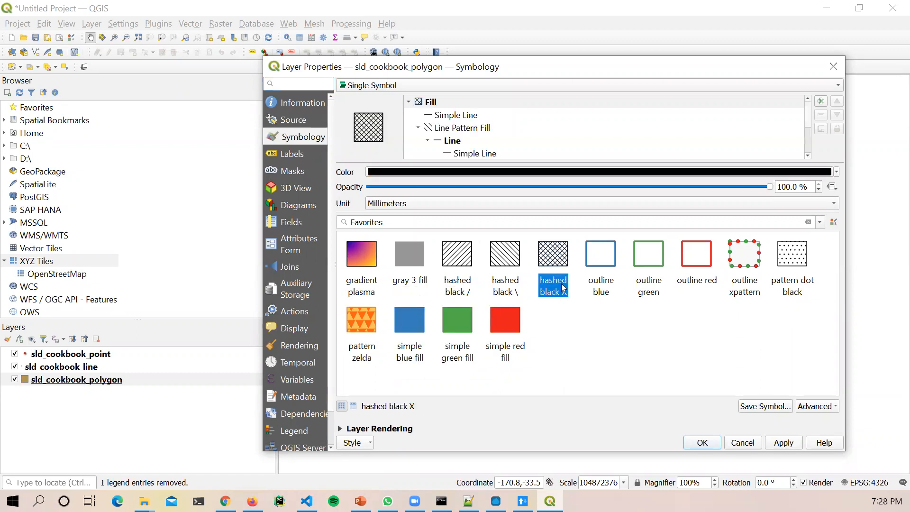
click(497, 176)
mouse_move(487, 234)
mouse_down()
mouse_move(448, 138)
mouse_move(257, 141)
mouse_move(193, 288)
mouse_move(412, 374)
mouse_move(509, 322)
mouse_move(514, 204)
mouse_move(386, 309)
mouse_move(295, 126)
mouse_move(360, 104)
mouse_move(398, 114)
mouse_move(432, 157)
mouse_move(449, 209)
mouse_move(448, 180)
mouse_move(375, 177)
mouse_move(378, 219)
mouse_move(349, 202)
mouse_move(368, 179)
mouse_move(289, 193)
mouse_move(351, 226)
mouse_move(400, 209)
mouse_up()
click(688, 426)
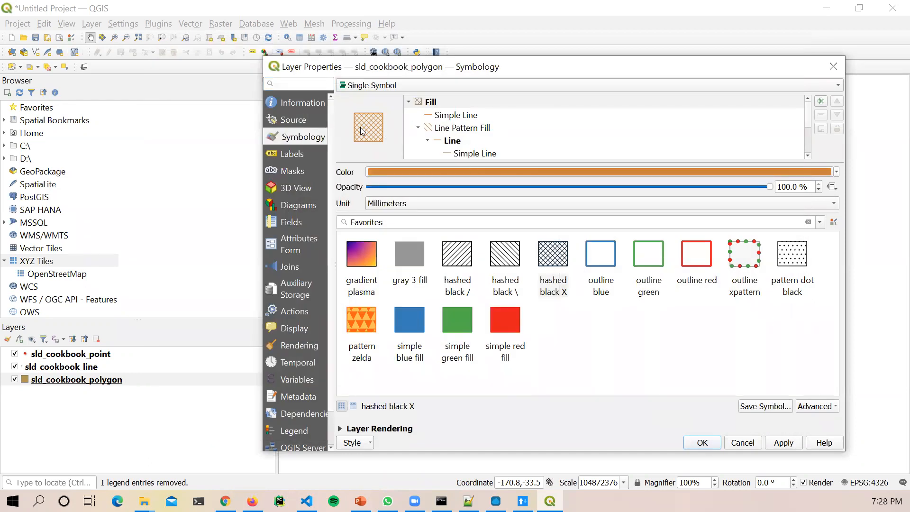
click(356, 444)
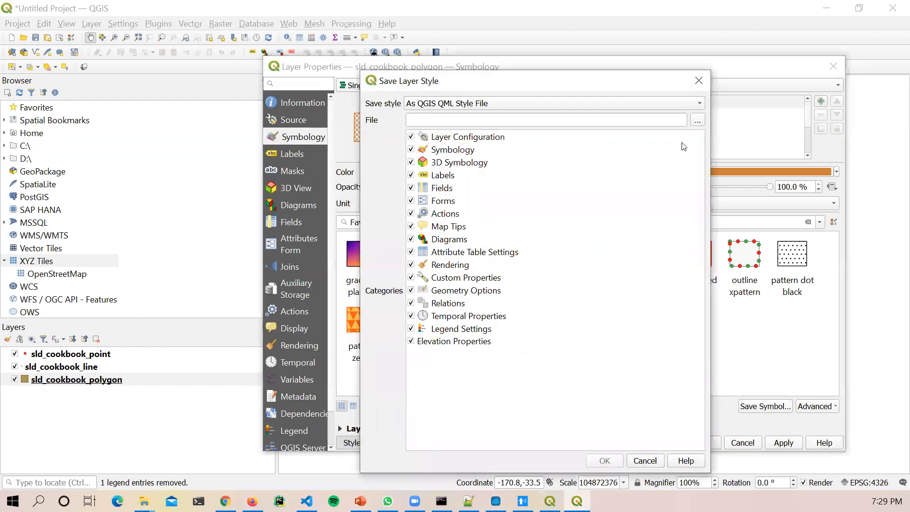
Step: Save the polygon style as the SLD file gs_poly.sld in the Data\Q folder
click(668, 103)
click(661, 124)
click(684, 105)
click(599, 118)
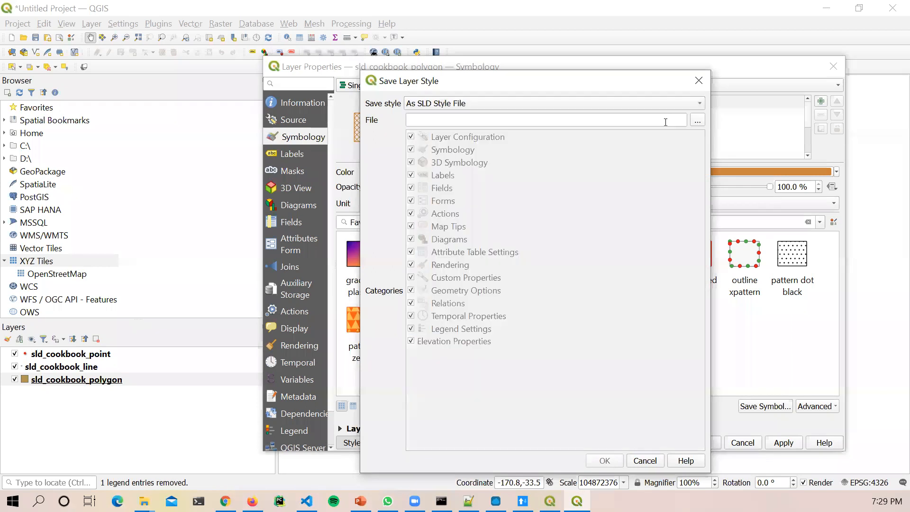
click(696, 120)
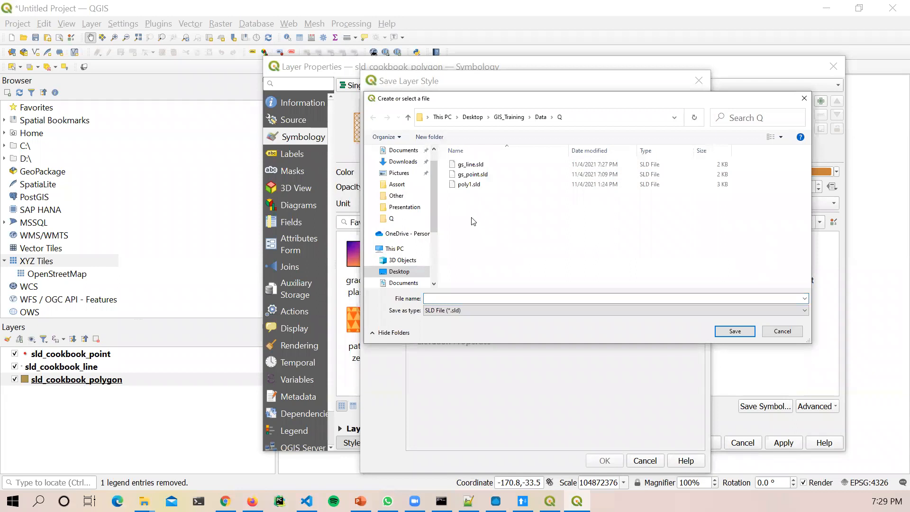
click(458, 298)
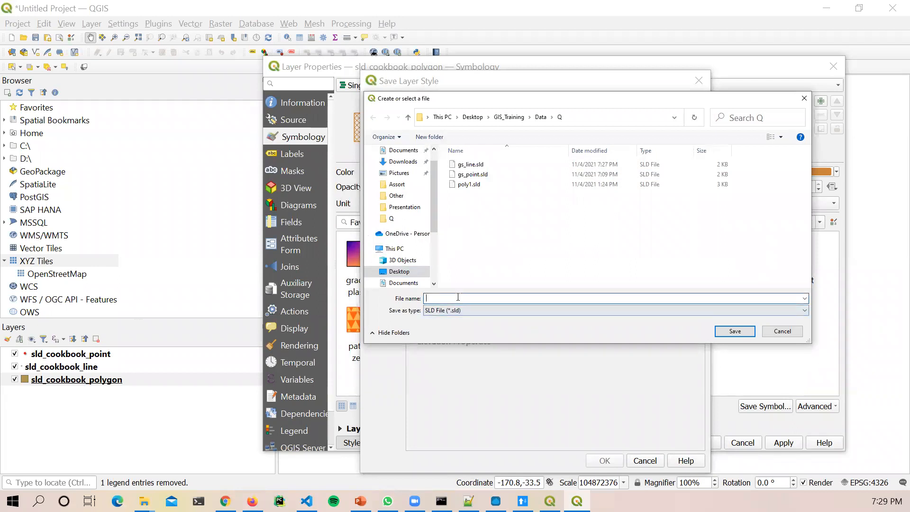
text(gs_poly)
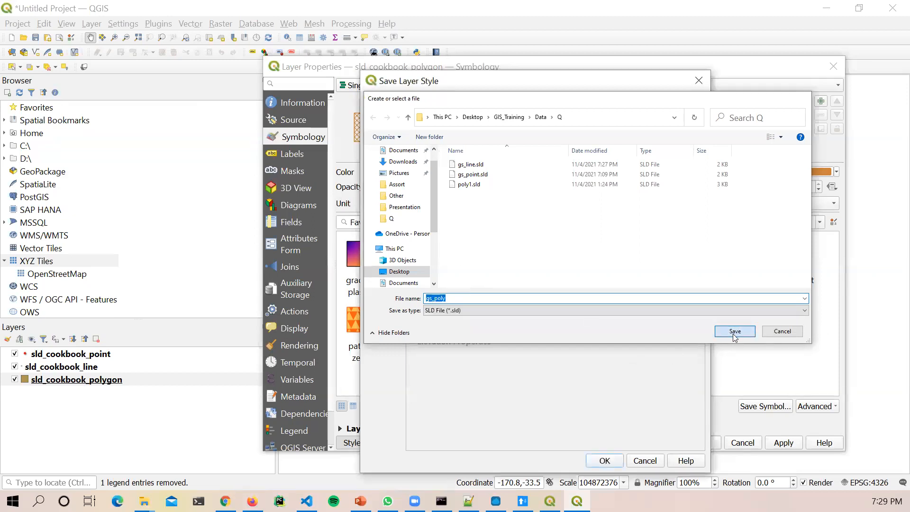
click(734, 331)
click(604, 461)
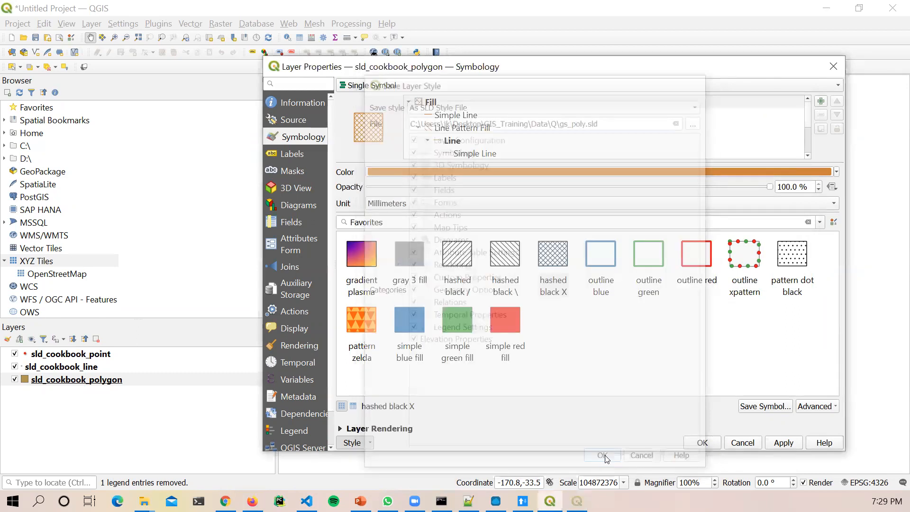
Step: Apply the new crosshatch style to the polygon layer and dismiss the style options
click(783, 443)
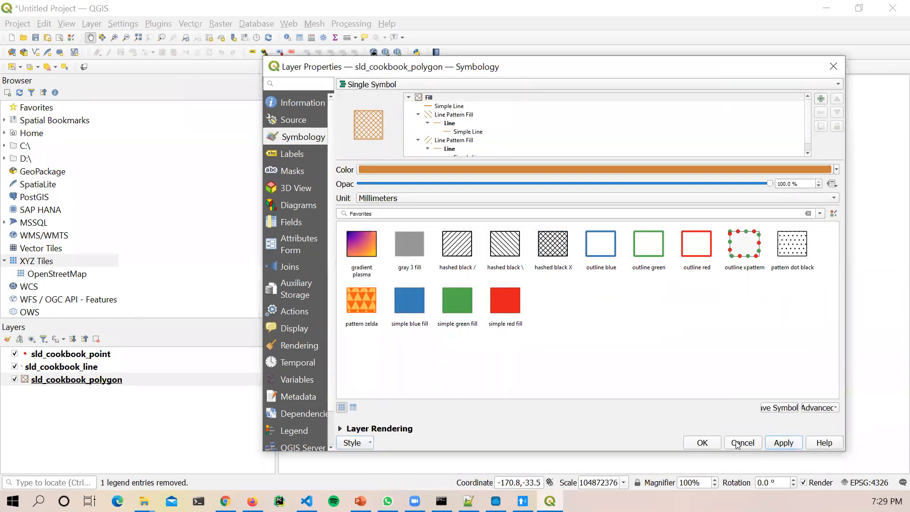
click(367, 443)
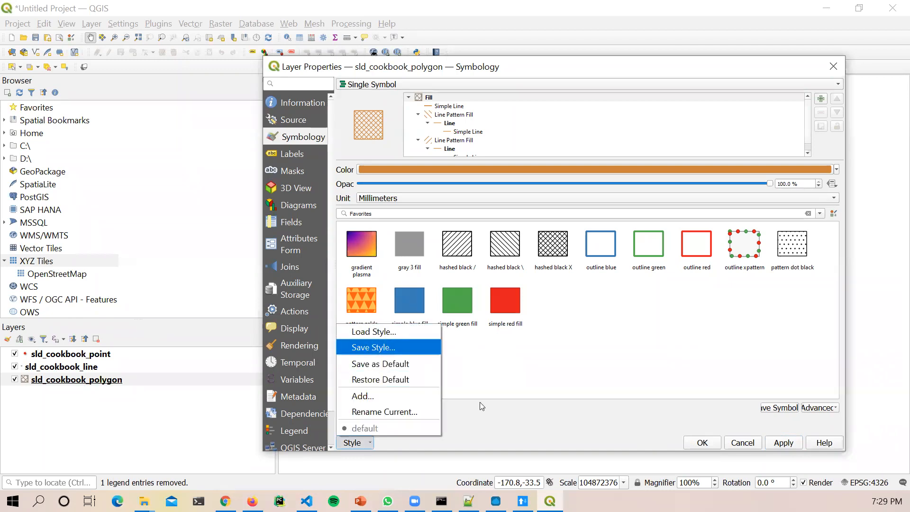
key(Escape)
Step: Start a new GeoServer style named gs_poly and upload gs_poly.sld into its editor
click(225, 501)
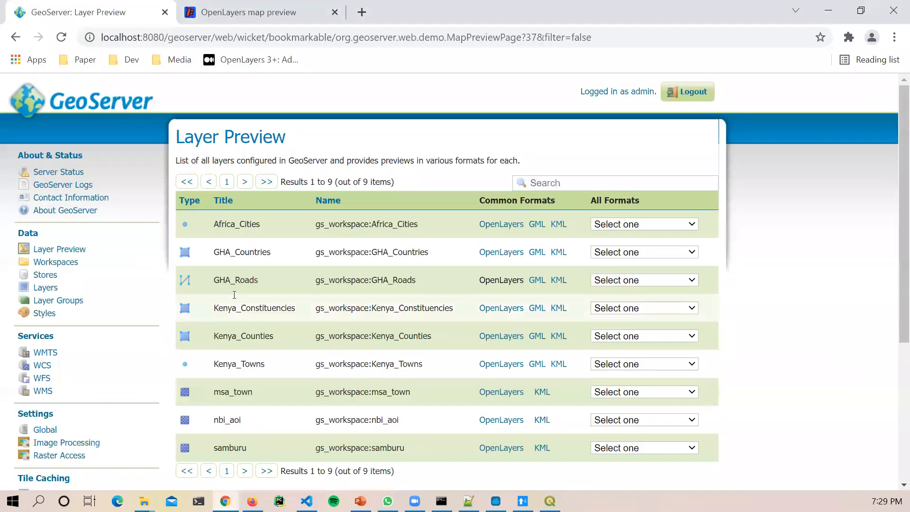
click(44, 313)
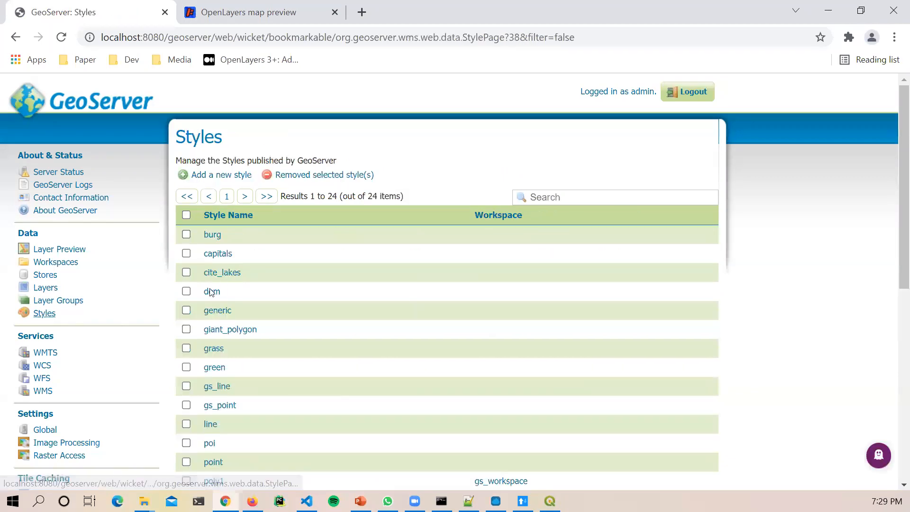
click(211, 175)
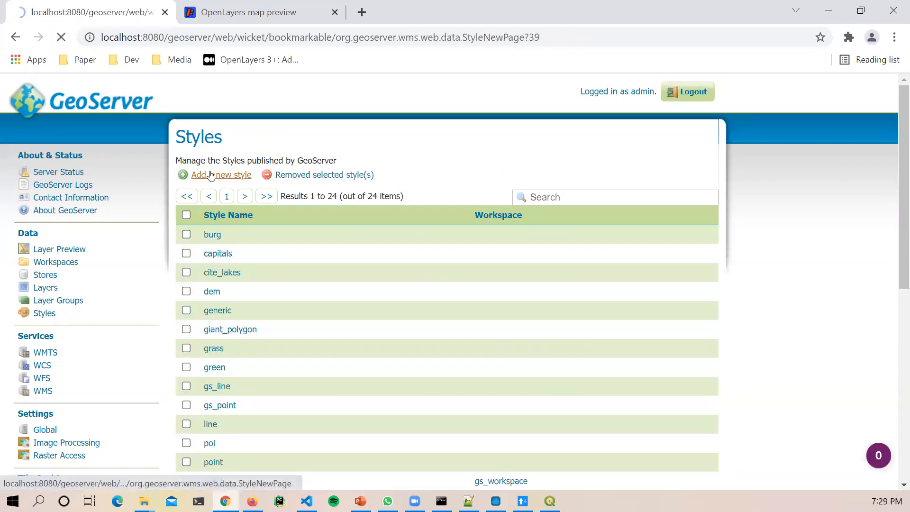
click(336, 260)
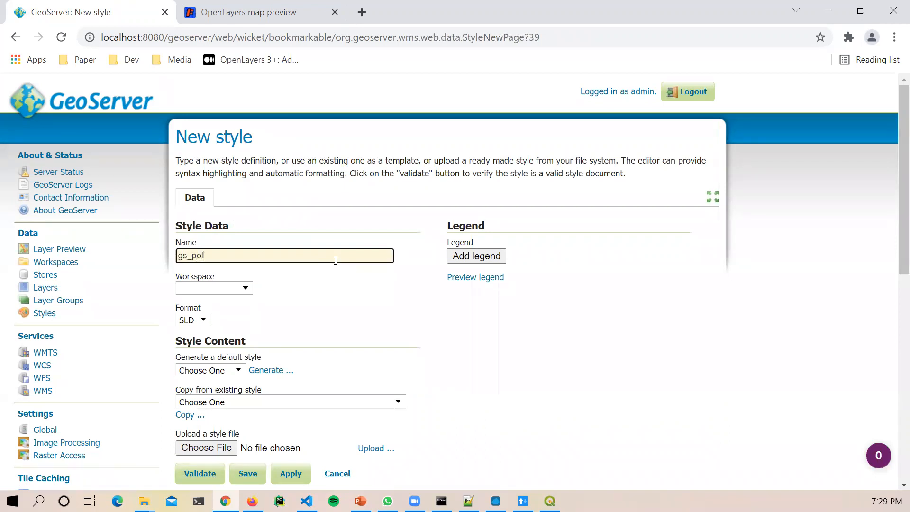
scroll(264, 372, down, 3)
click(223, 310)
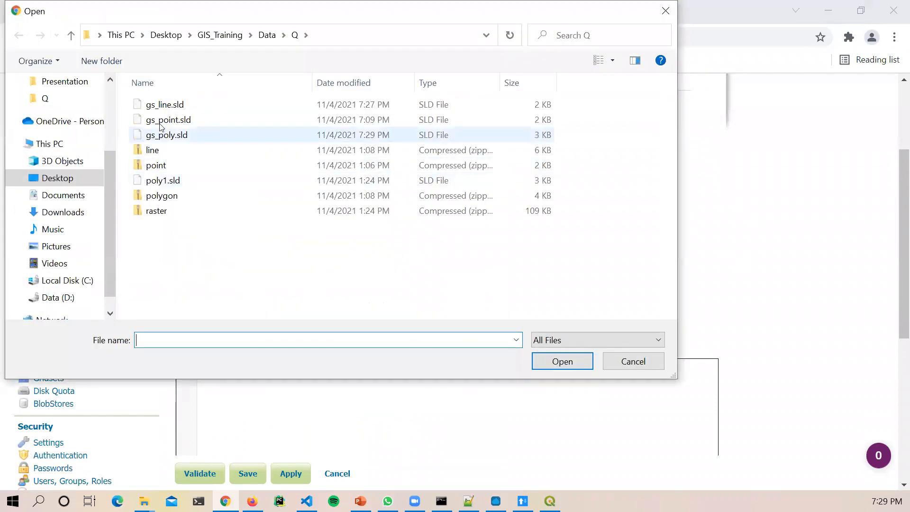
click(159, 134)
click(548, 368)
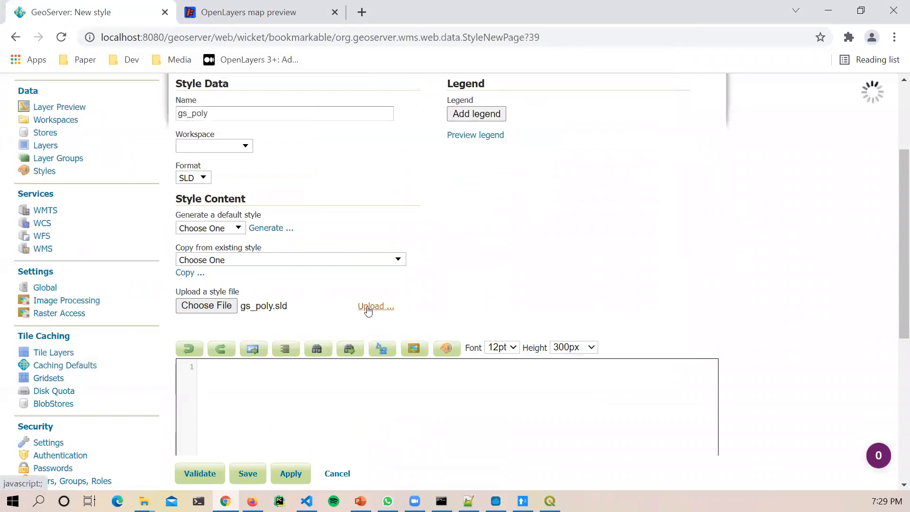
click(372, 306)
Step: Validate the gs_poly crosshatch SLD without errors and save the style
scroll(779, 443, down, 10)
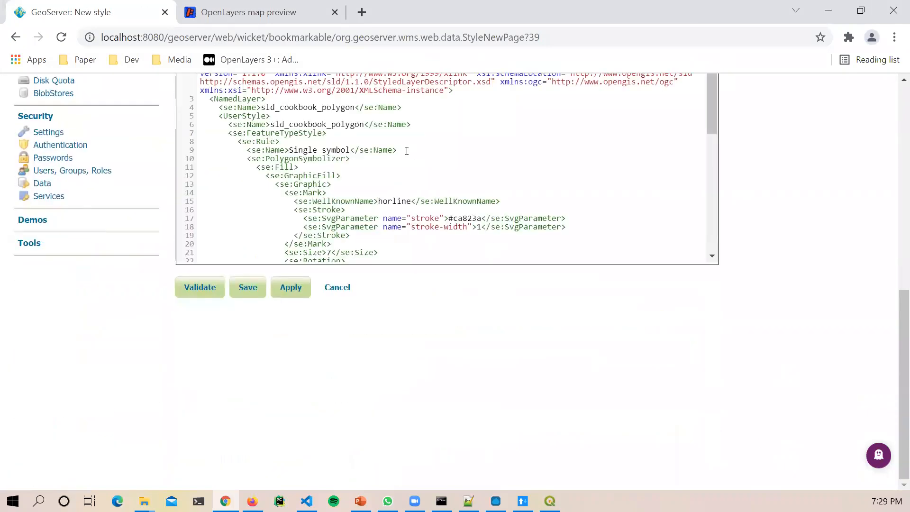
scroll(435, 200, down, 6)
scroll(433, 201, up, 7)
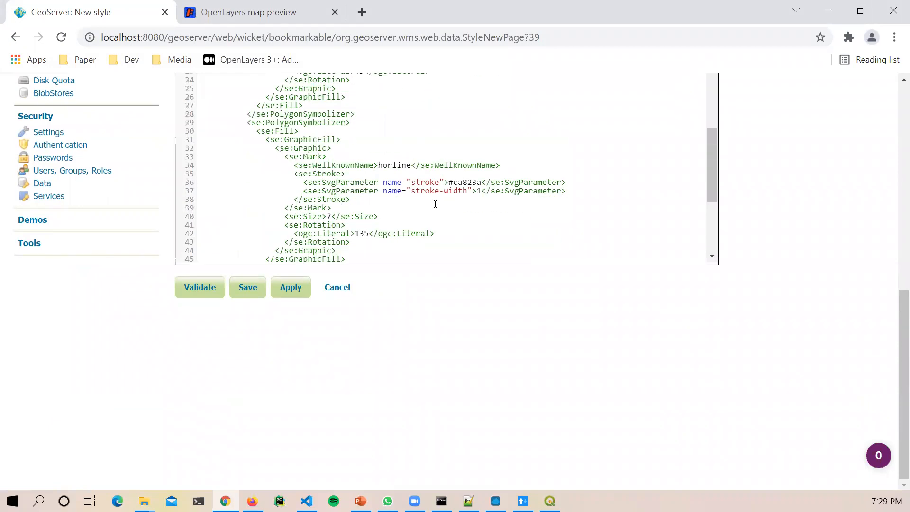
scroll(479, 421, up, 3)
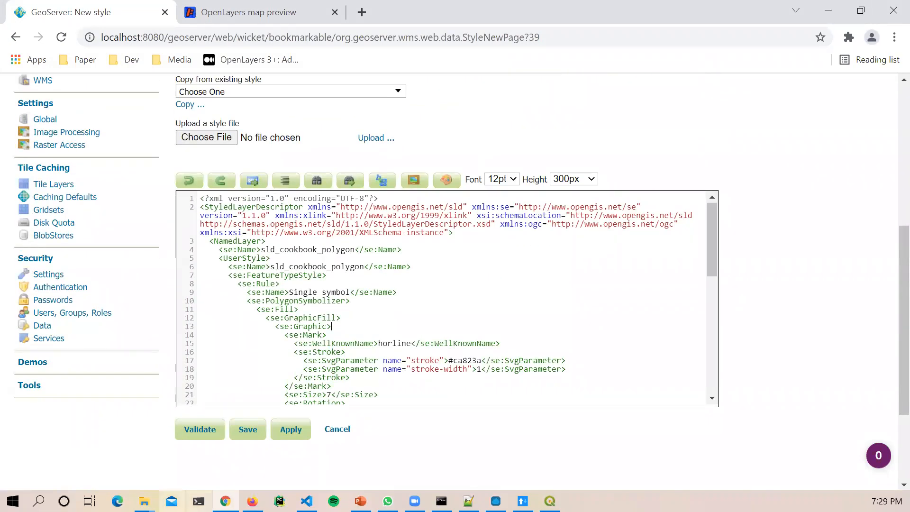
click(213, 438)
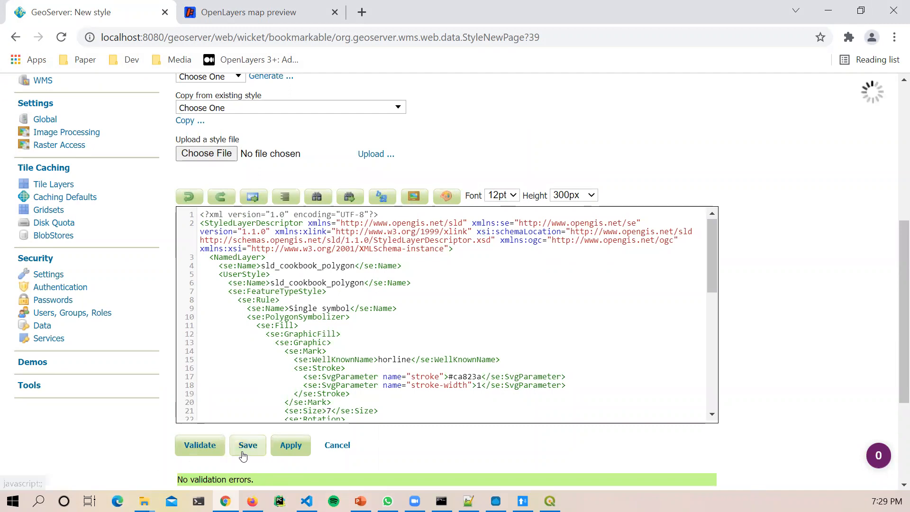
click(243, 450)
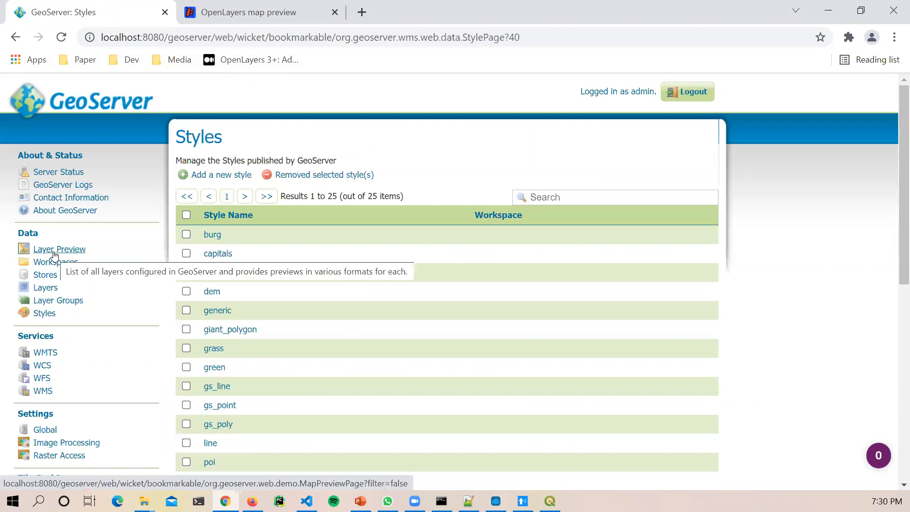
Step: Open the Publishing settings of the Kenya_Constituencies layer from the Layers list
click(53, 290)
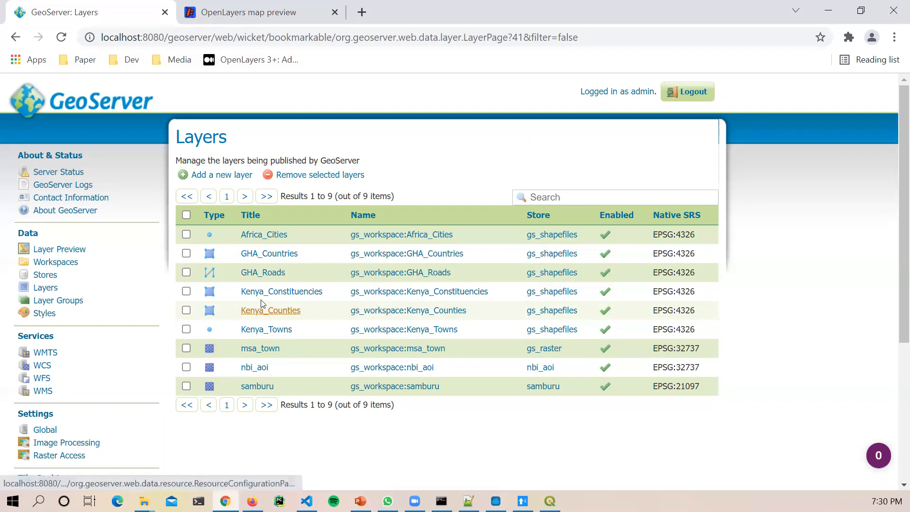
click(280, 296)
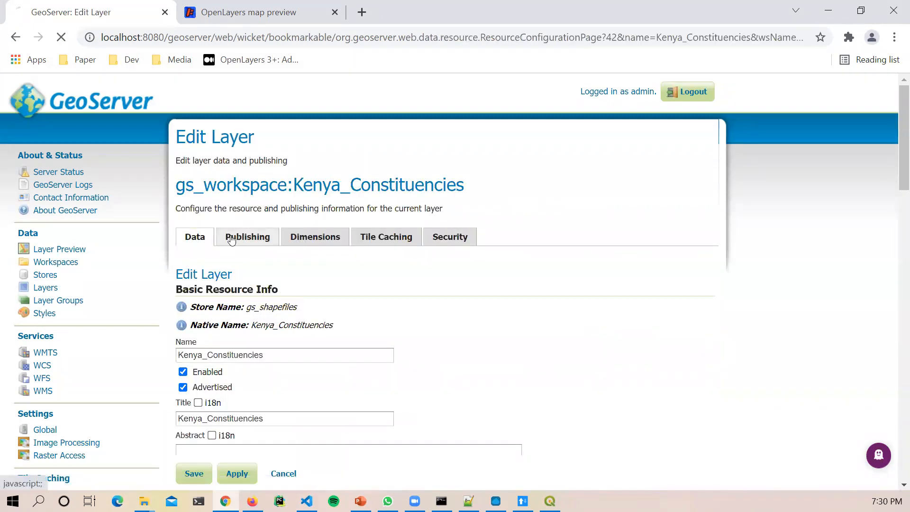
click(232, 239)
scroll(408, 341, down, 3)
scroll(410, 345, down, 10)
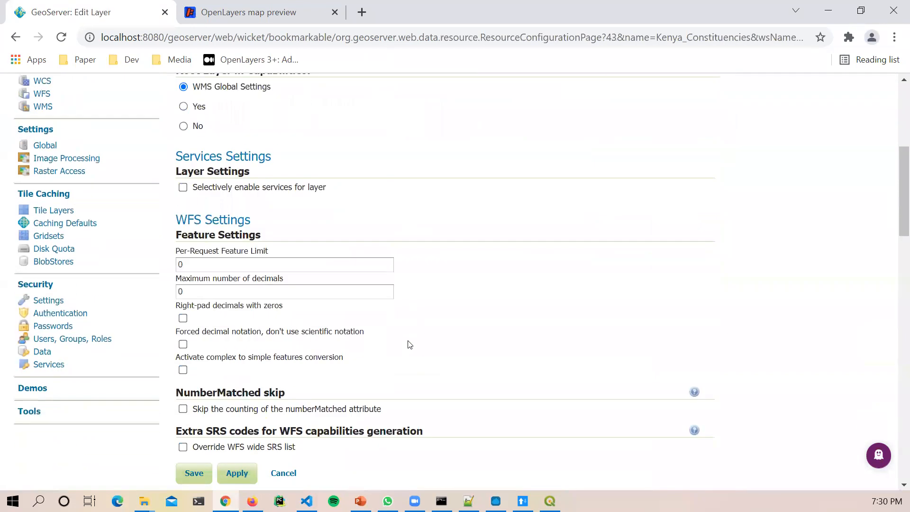
scroll(410, 345, down, 10)
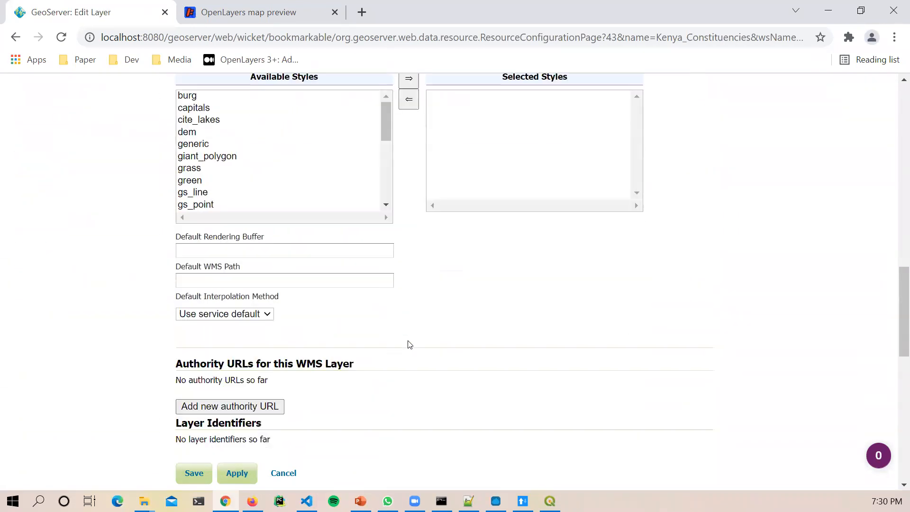
scroll(307, 368, down, 2)
scroll(307, 368, up, 12)
scroll(307, 369, up, 5)
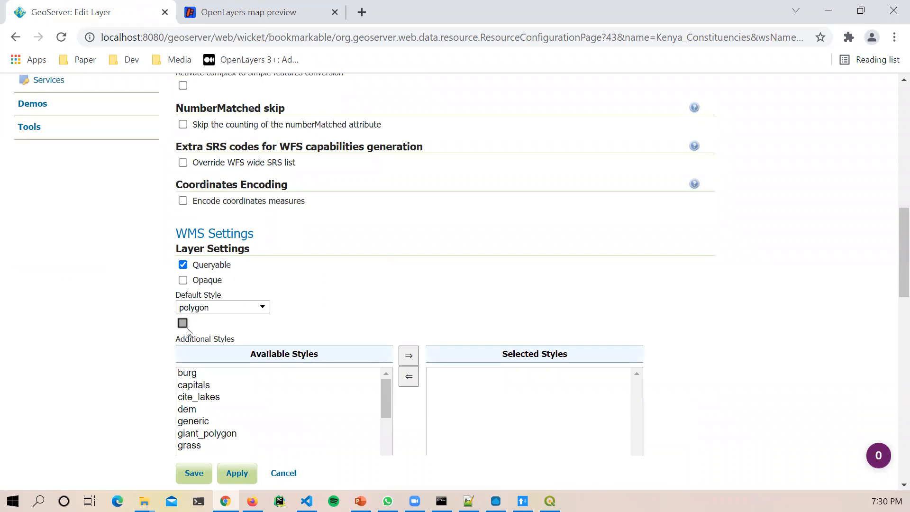
Step: Set gs_poly as the default style, save the layer, and go to Layer Preview
click(216, 309)
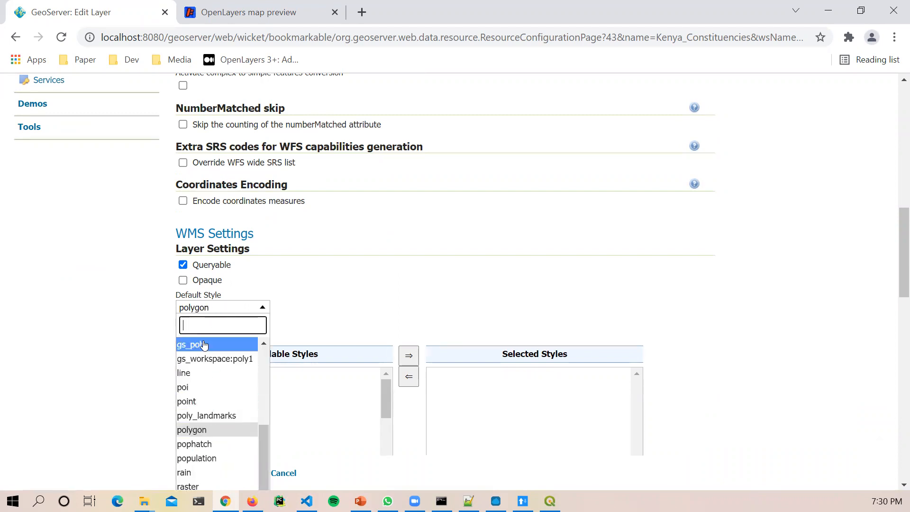
click(236, 345)
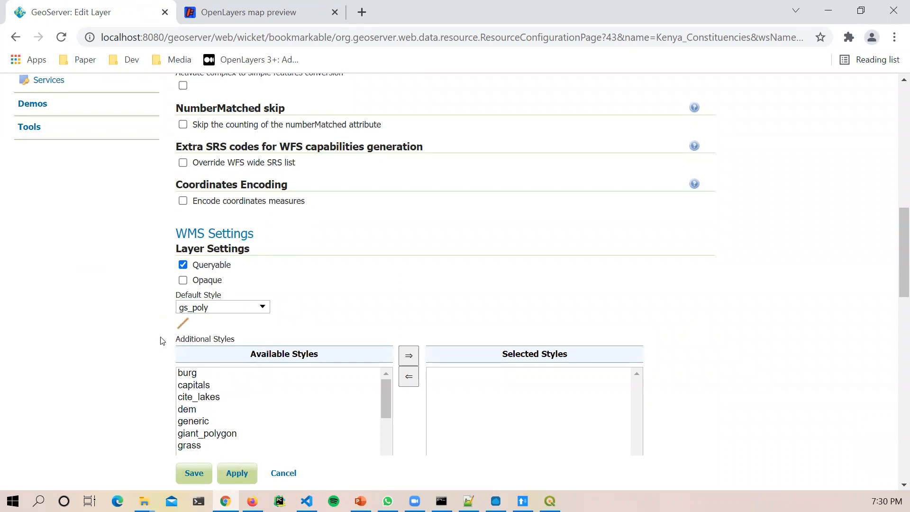
scroll(283, 464, down, 5)
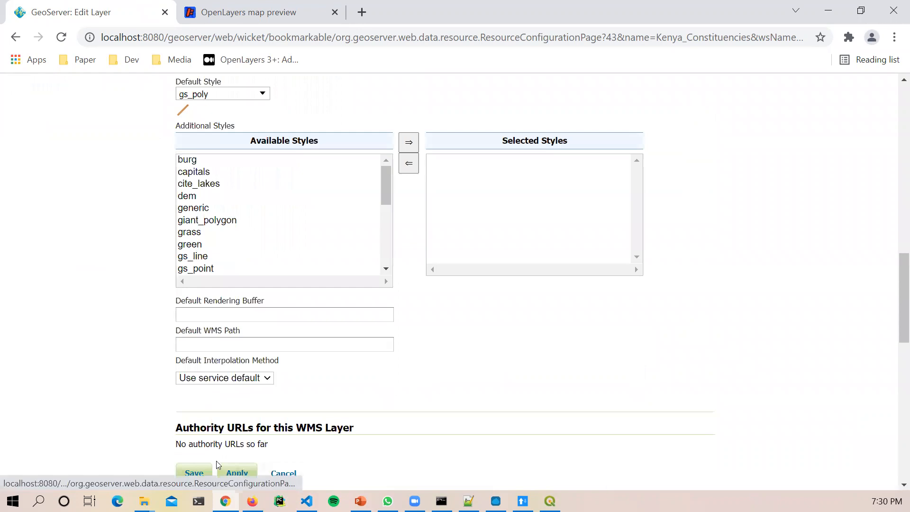
click(194, 472)
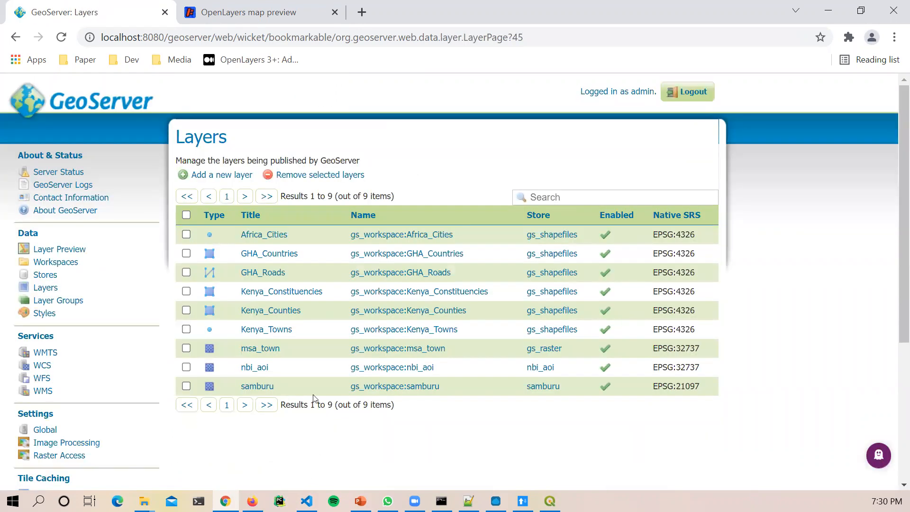
click(83, 249)
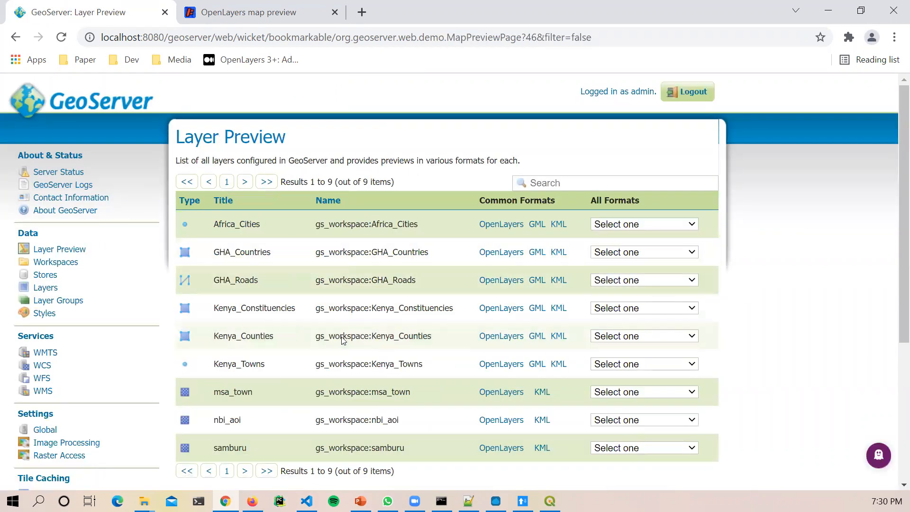
Step: Preview Kenya_Constituencies in OpenLayers and zoom in and out over the brown constituency outlines
scroll(218, 247, down, 2)
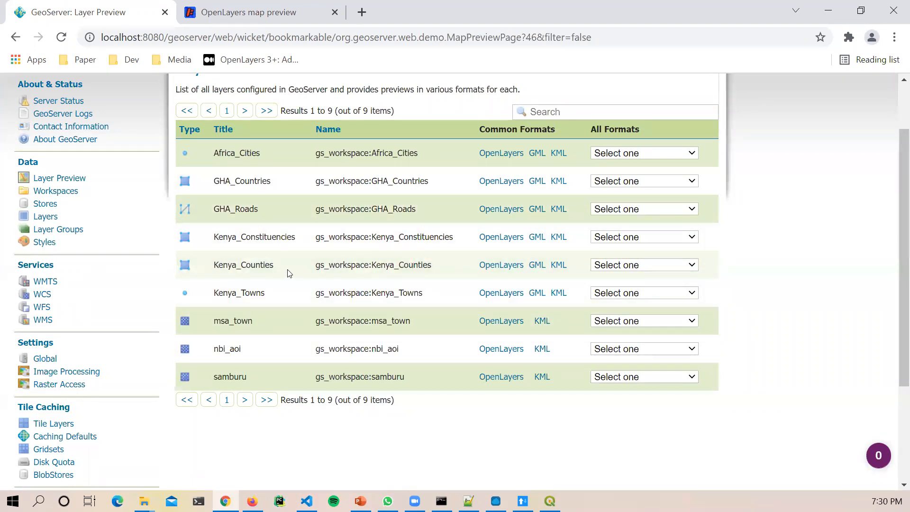
click(502, 237)
scroll(264, 309, up, 5)
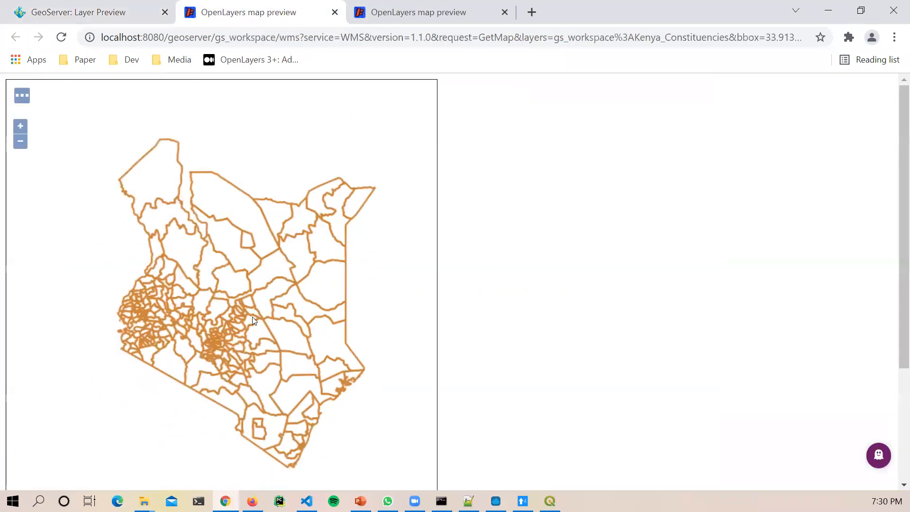
scroll(257, 349, down, 5)
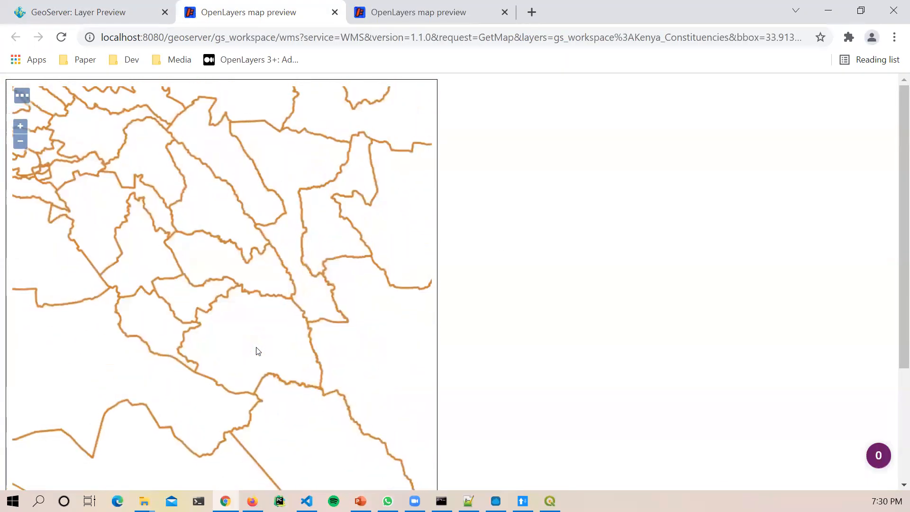
scroll(237, 304, up, 3)
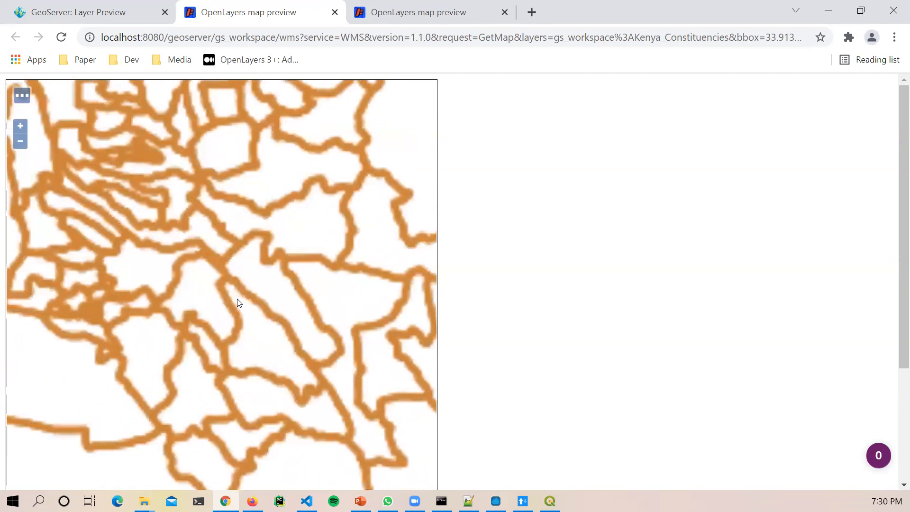
scroll(237, 305, down, 6)
scroll(237, 310, up, 4)
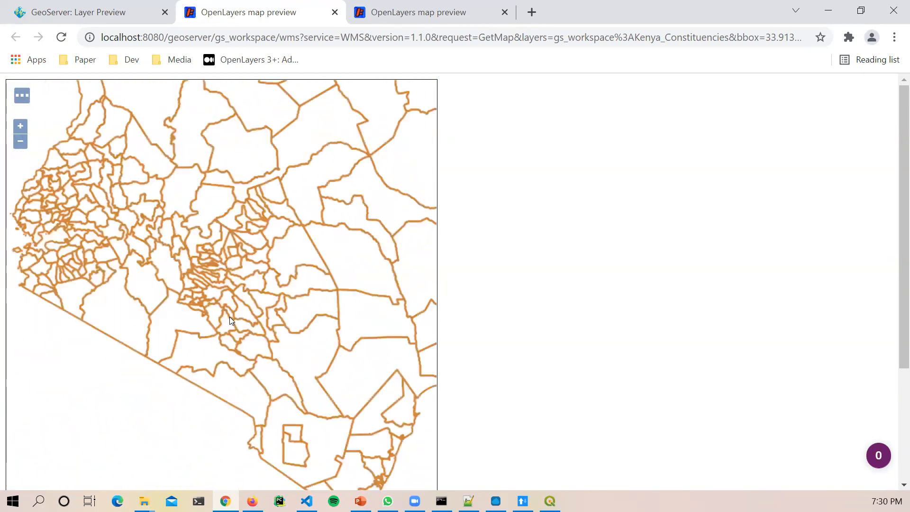
scroll(230, 308, down, 2)
scroll(231, 298, up, 1)
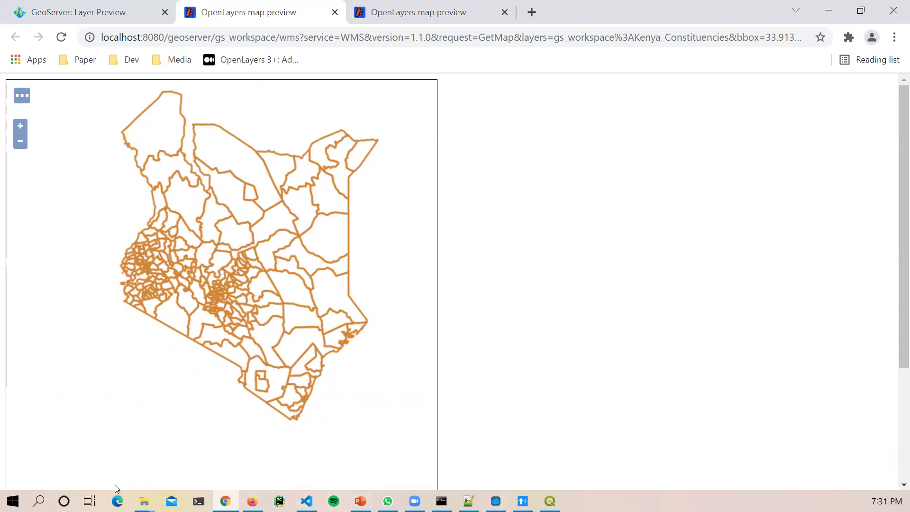
Step: Select gs_line.sld through gs_poly.sld in the Q folder, then switch to the Programs folder window
click(144, 501)
click(225, 476)
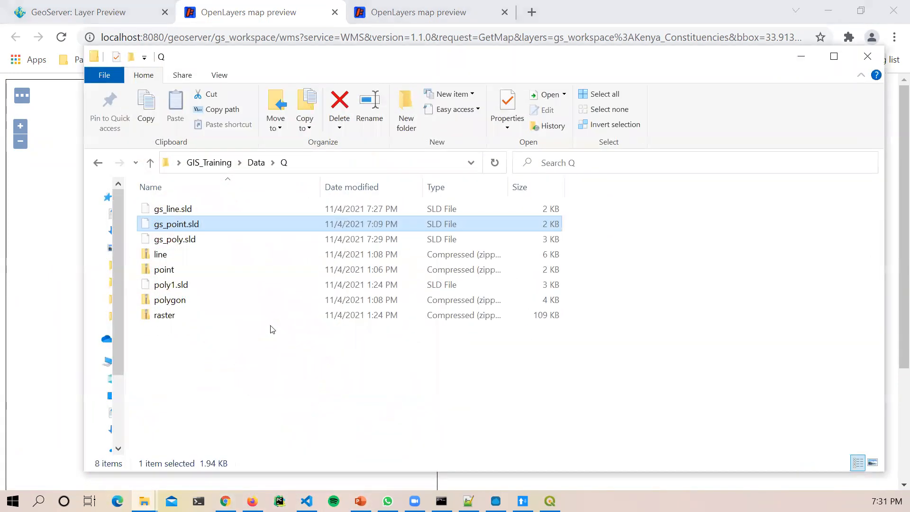
click(184, 209)
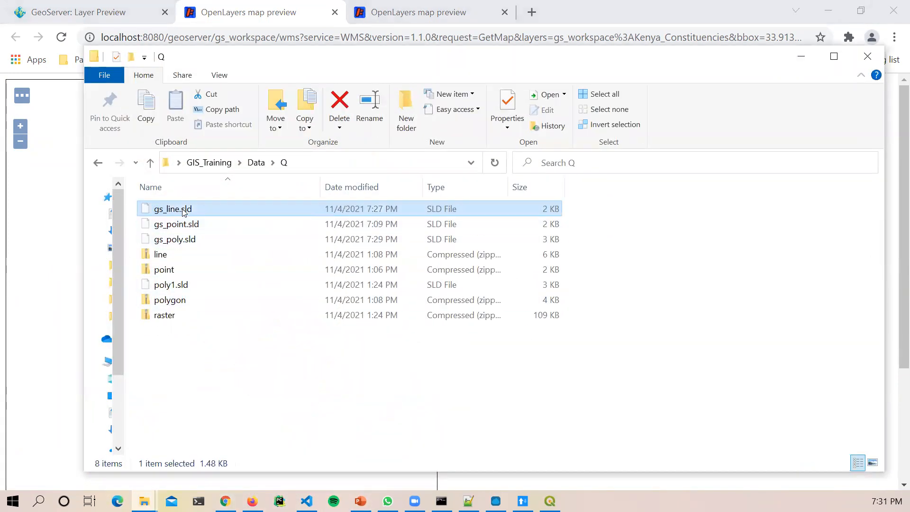
ctrl+click(190, 226)
ctrl+click(191, 241)
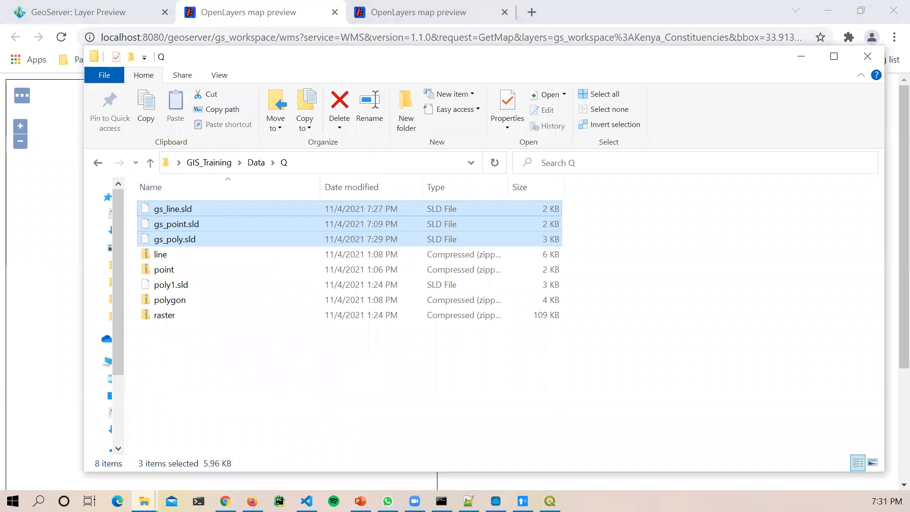
click(387, 501)
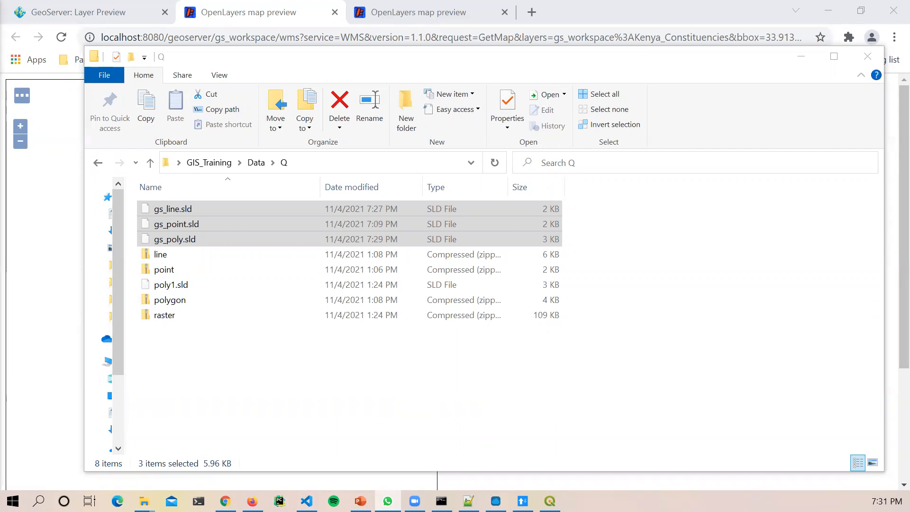
key(alt+Tab)
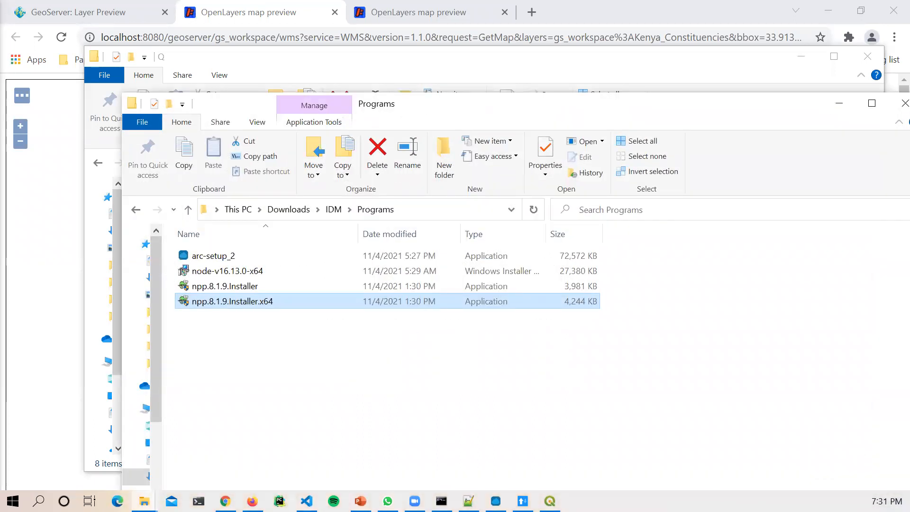
Step: Open 'WhatsApp Image 2021-11-04 at 19.31.32' from Downloads in Photos
click(288, 209)
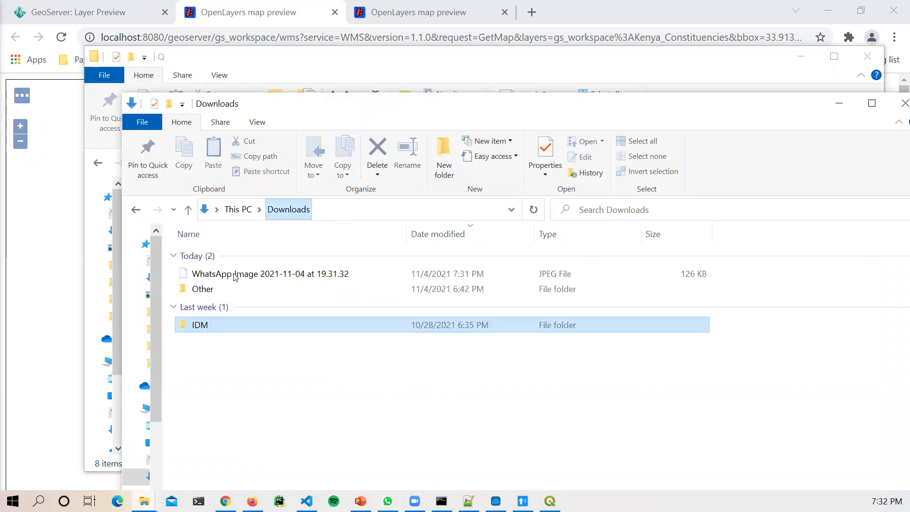
double_click(218, 278)
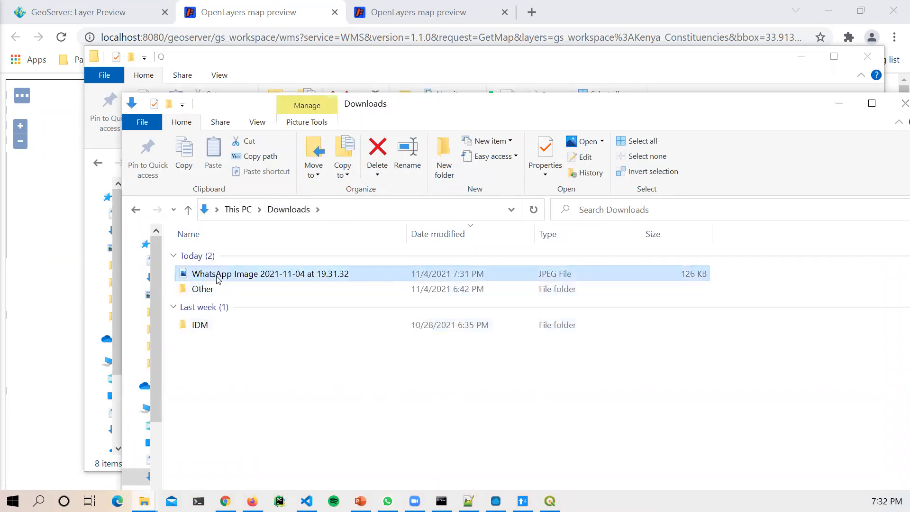
click(539, 465)
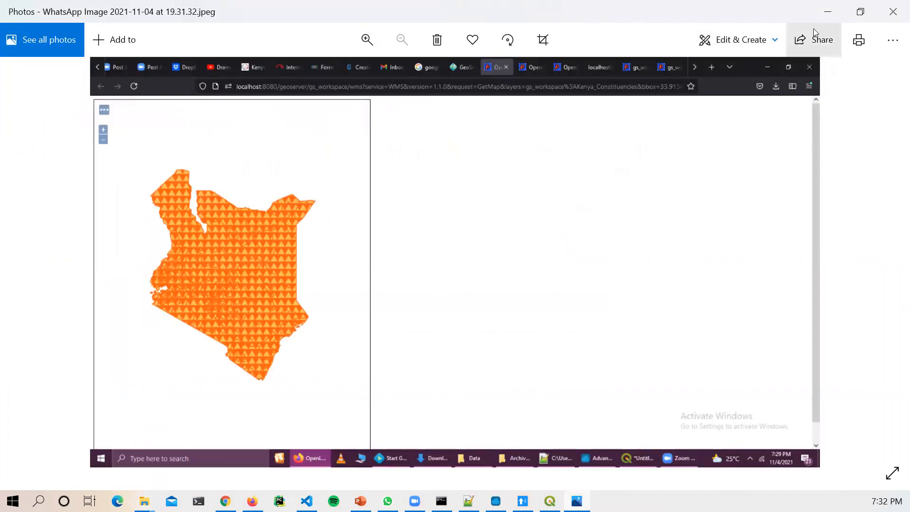
Step: Zoom and pan the orange-patterned Kenya map photo, then advance the slideshow to the SLD slide
click(367, 39)
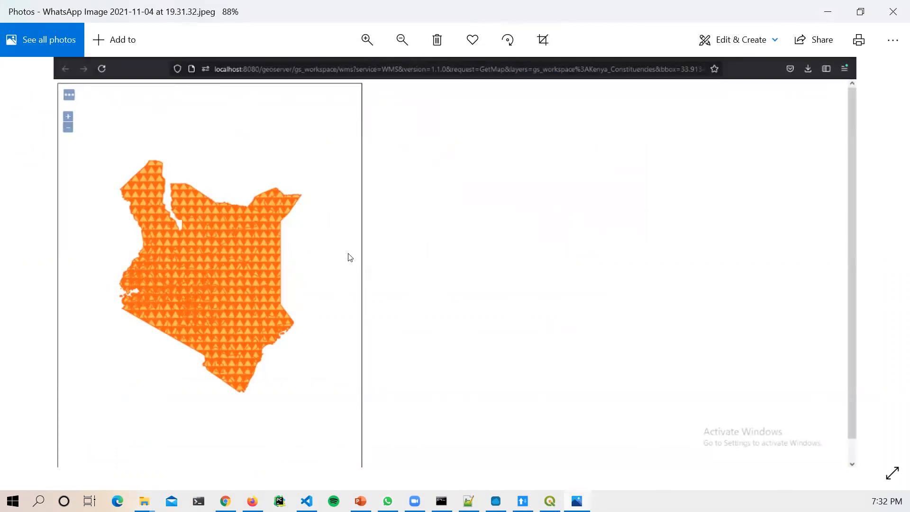
scroll(358, 278, up, 1)
scroll(358, 278, up, 3)
drag(300, 287, 520, 286)
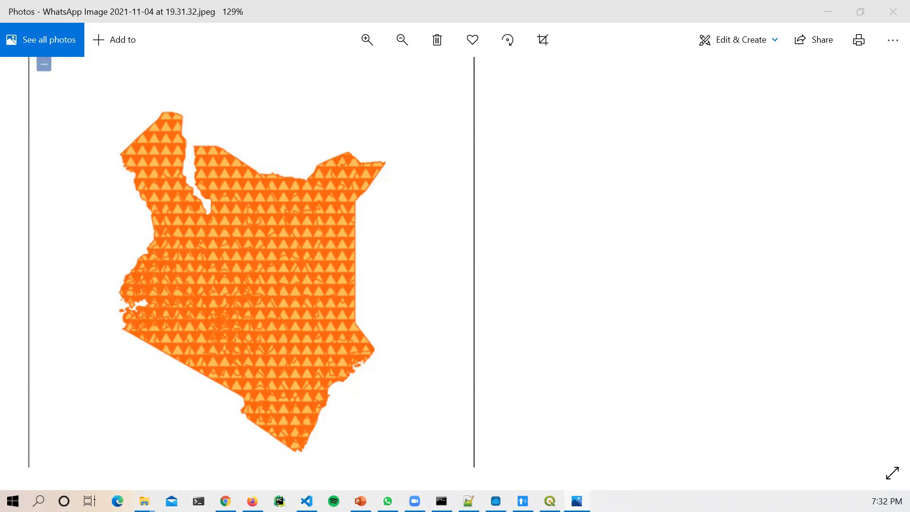
scroll(246, 315, up, 5)
scroll(254, 339, up, 1)
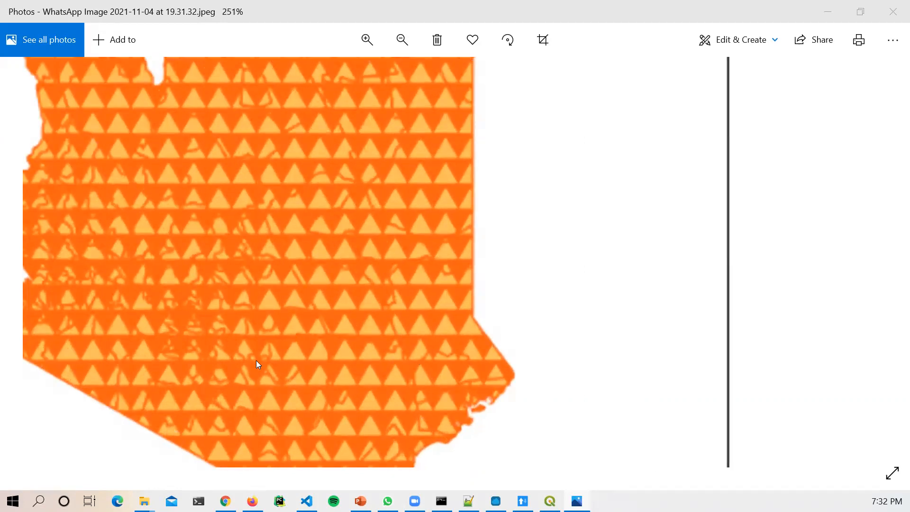
scroll(256, 359, down, 7)
scroll(255, 359, up, 6)
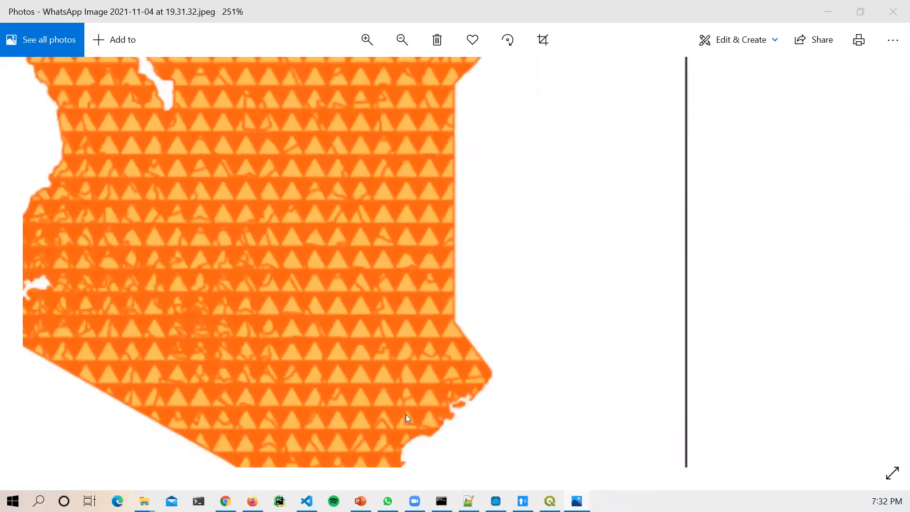
scroll(222, 397, down, 6)
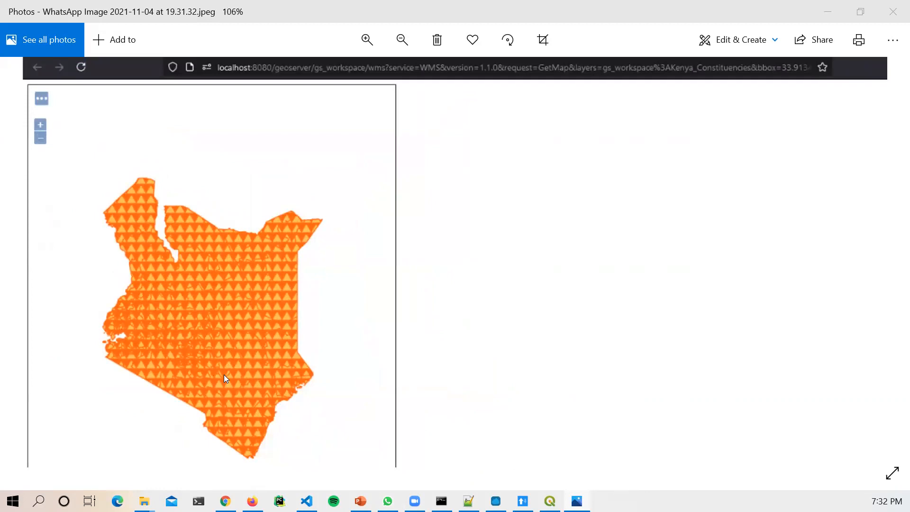
scroll(214, 331, up, 3)
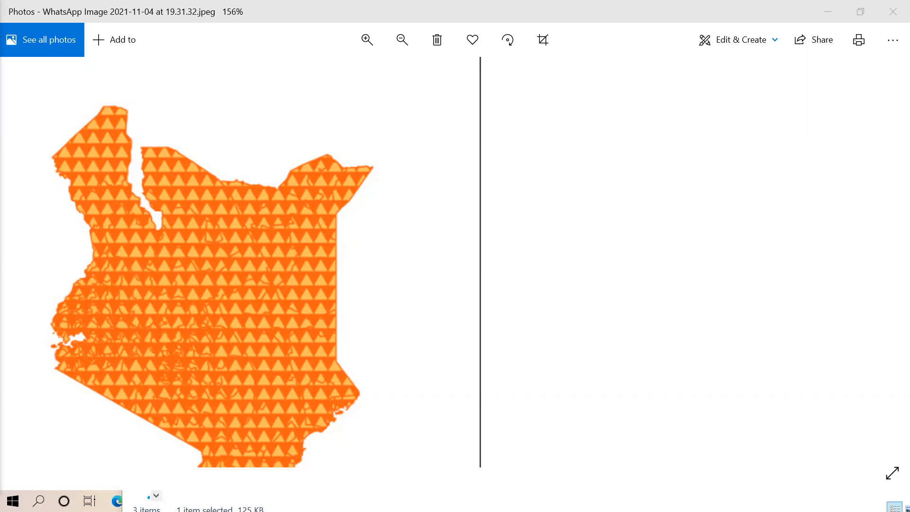
key(alt+Tab)
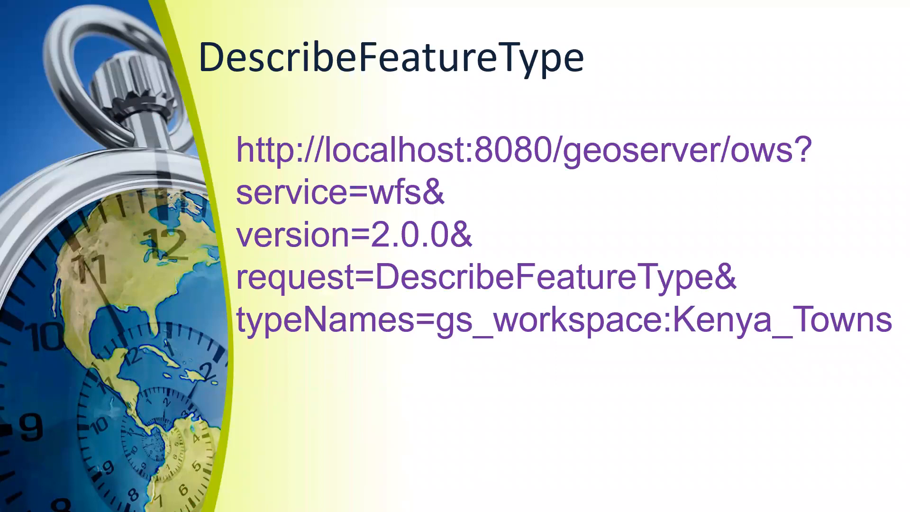
key(Right)
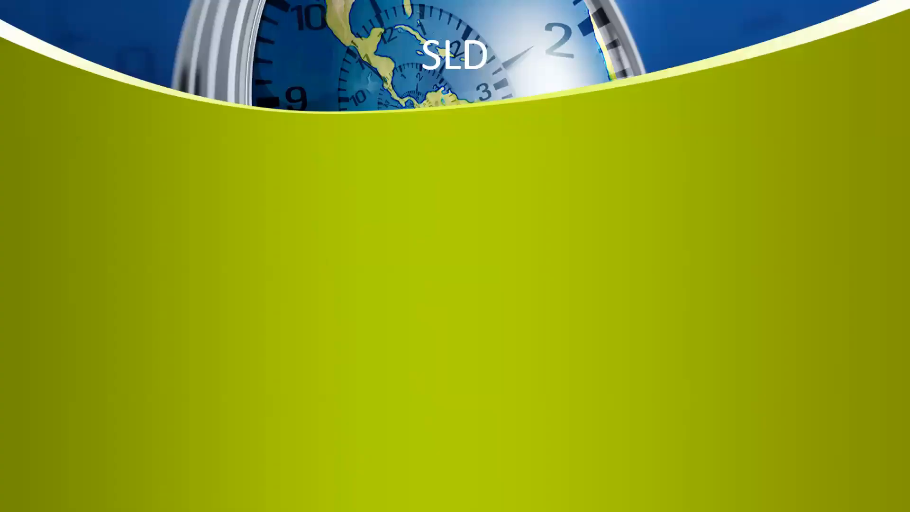